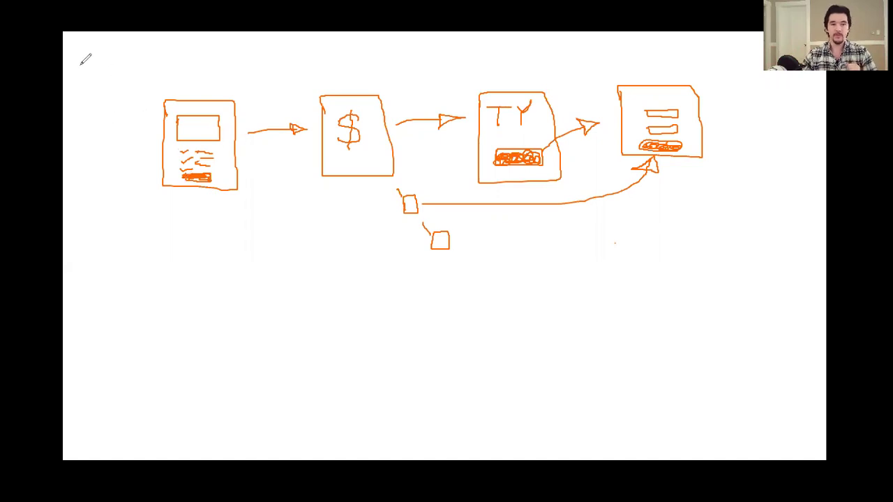
# Step: Sketch a small source box at the top-left, then circle and arrow-mark the first page's lower right
pyautogui.moveTo(82, 64)
pyautogui.mouseDown()
pyautogui.moveTo(105, 54)
pyautogui.moveTo(90, 70)
pyautogui.moveTo(110, 67)
pyautogui.moveTo(97, 70)
pyautogui.moveTo(131, 96)
pyautogui.moveTo(149, 81)
pyautogui.moveTo(134, 93)
pyautogui.mouseUp()
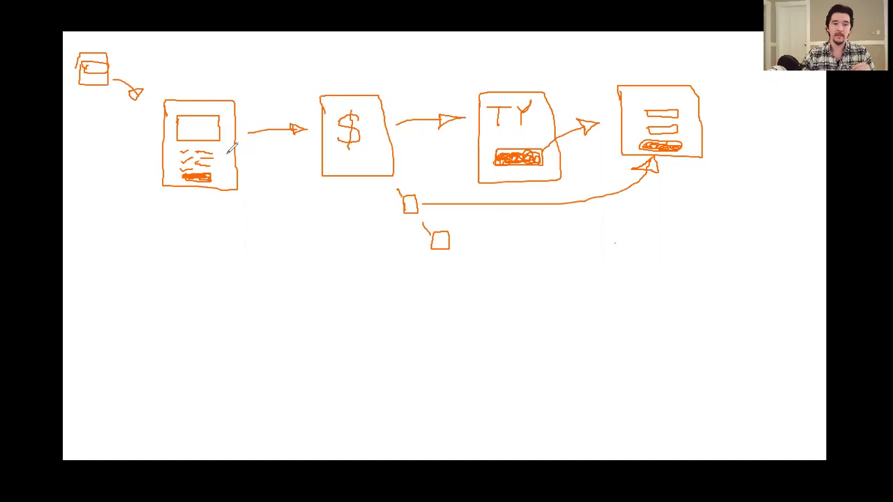
pyautogui.moveTo(231, 154); pyautogui.dragTo(229, 155)
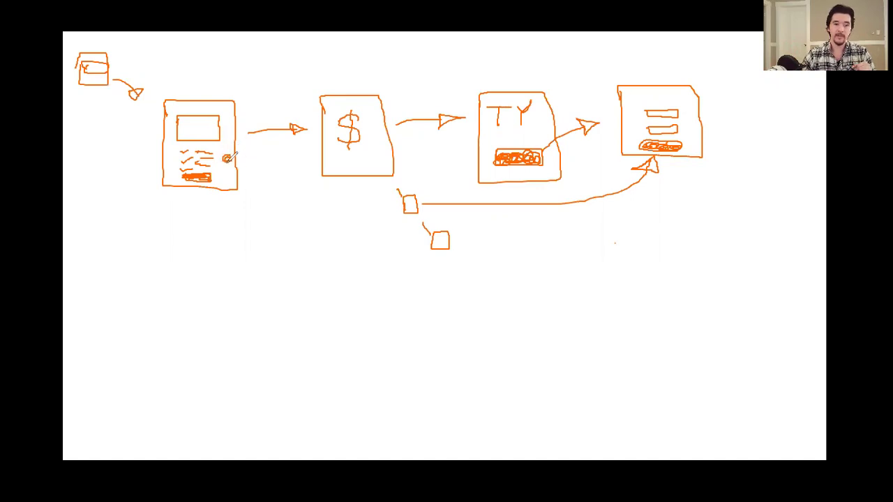
pyautogui.moveTo(245, 168)
pyautogui.mouseDown()
pyautogui.moveTo(232, 162)
pyautogui.moveTo(249, 173)
pyautogui.mouseUp()
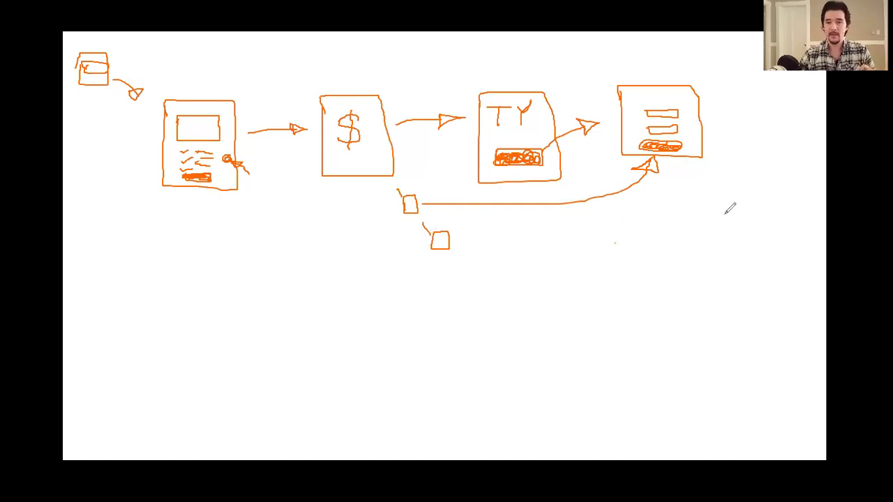
# Step: Draw a large dollar sign right of the last page and link the small lower box to it
pyautogui.moveTo(728, 212)
pyautogui.mouseDown()
pyautogui.moveTo(686, 206)
pyautogui.moveTo(682, 274)
pyautogui.mouseUp()
pyautogui.moveTo(705, 198); pyautogui.dragTo(704, 305)
pyautogui.moveTo(711, 199); pyautogui.dragTo(712, 305)
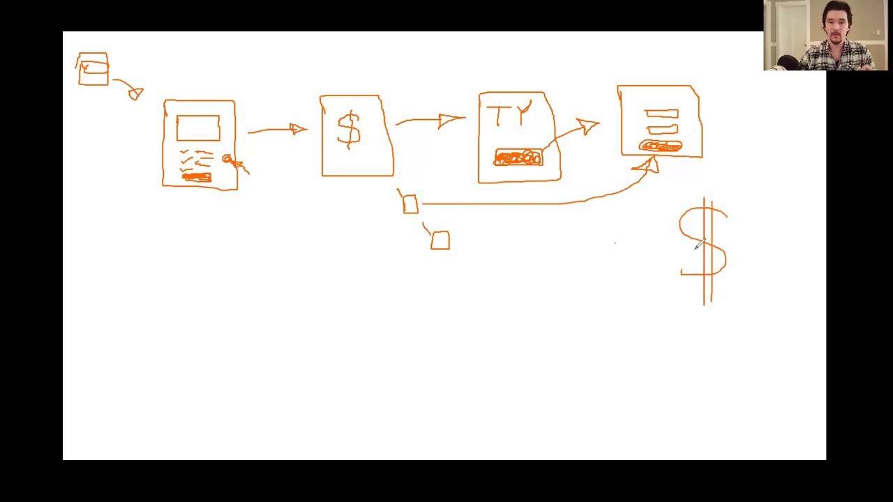
pyautogui.moveTo(424, 213)
pyautogui.mouseDown()
pyautogui.moveTo(672, 244)
pyautogui.moveTo(664, 261)
pyautogui.moveTo(680, 239)
pyautogui.moveTo(664, 257)
pyautogui.mouseUp()
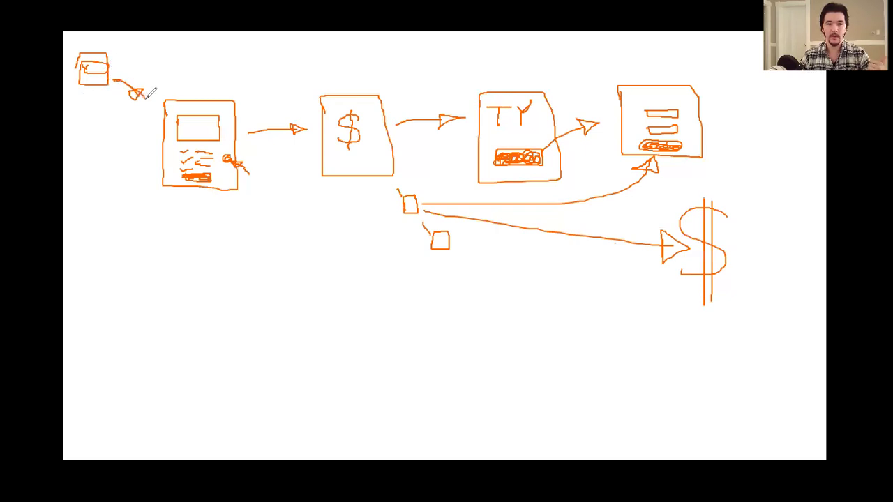
# Step: Fill in the arrowhead after the top-left box so it is solid orange
pyautogui.moveTo(135, 86)
pyautogui.mouseDown()
pyautogui.moveTo(140, 94)
pyautogui.moveTo(148, 82)
pyautogui.mouseUp()
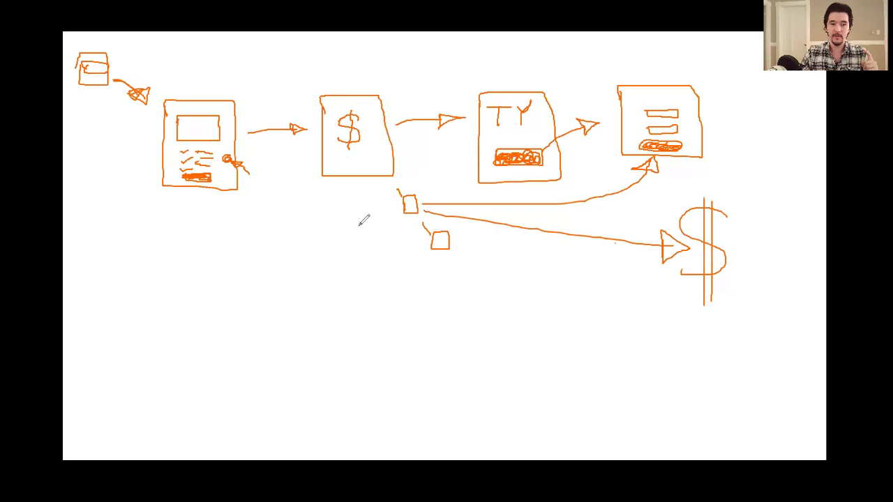
# Step: Draw a short stroke and an oval arrowed to the small box, then undo the oval and arrow
pyautogui.moveTo(298, 228)
pyautogui.mouseDown()
pyautogui.moveTo(302, 246)
pyautogui.moveTo(409, 208)
pyautogui.moveTo(402, 222)
pyautogui.moveTo(409, 213)
pyautogui.mouseUp()
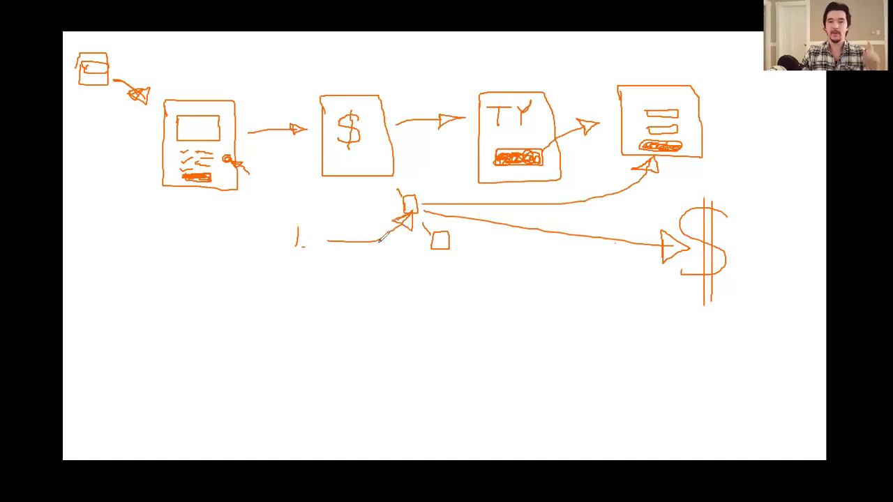
pyautogui.moveTo(325, 240)
pyautogui.mouseDown()
pyautogui.moveTo(277, 225)
pyautogui.moveTo(333, 235)
pyautogui.moveTo(329, 225)
pyautogui.mouseUp()
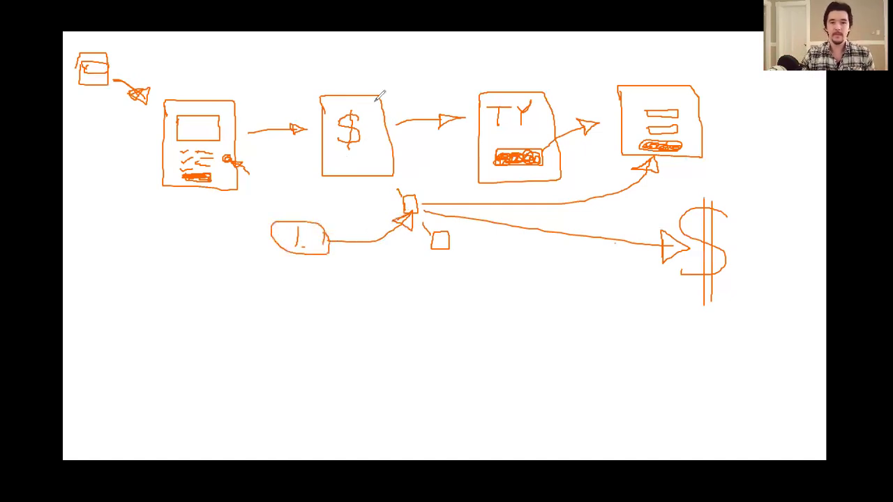
pyautogui.hotkey('ctrl', 'z')
pyautogui.hotkey('ctrl', 'z')
pyautogui.hotkey('ctrl', 'z')
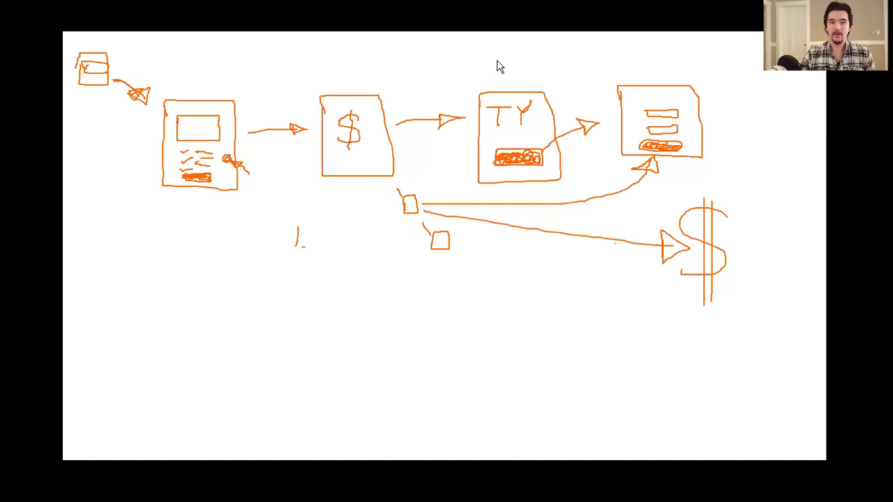
pyautogui.hotkey('ctrl', 'z')
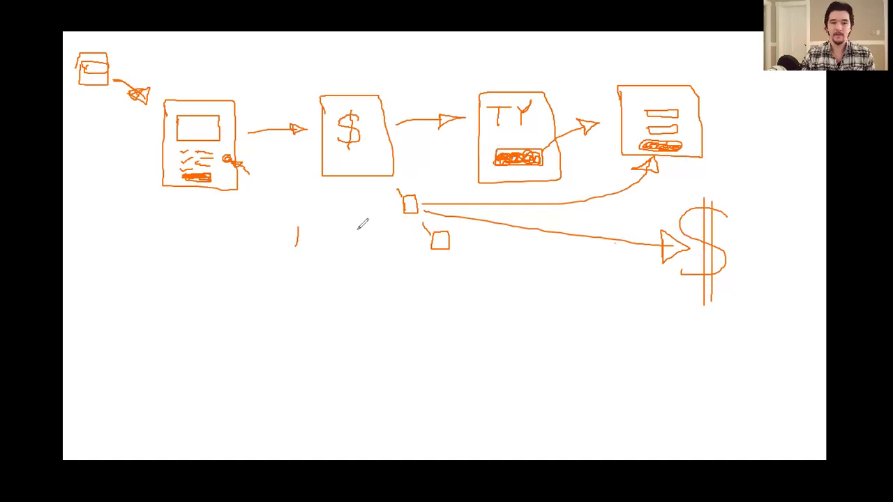
# Step: Write a green '1.' beside the small box below the dollar page
pyautogui.moveTo(371, 205); pyautogui.dragTo(389, 220)
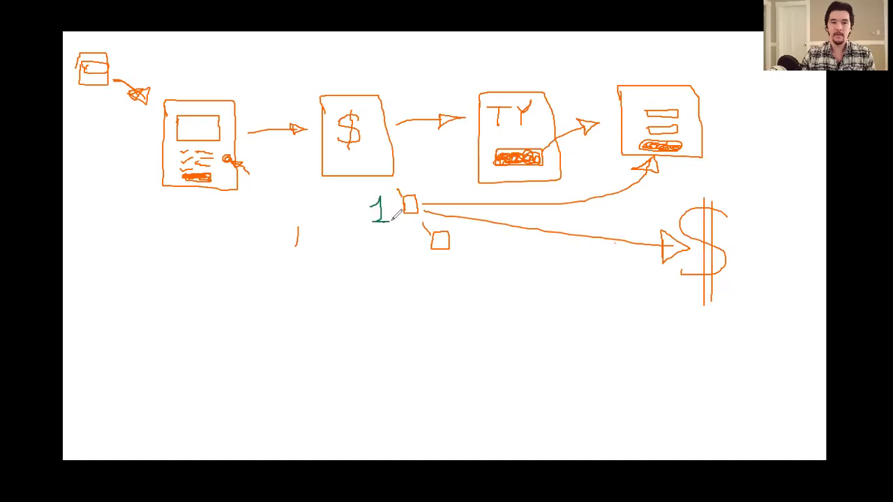
pyautogui.click(393, 219)
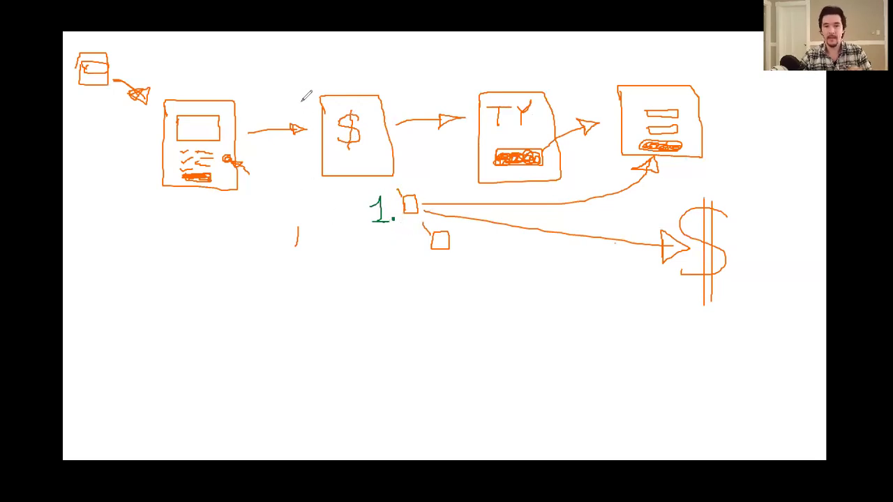
# Step: Number the other funnel boxes with green 2., 3 and 4, then switch to the MailingBoss dashboard
pyautogui.moveTo(305, 90); pyautogui.dragTo(319, 104)
pyautogui.click(332, 103)
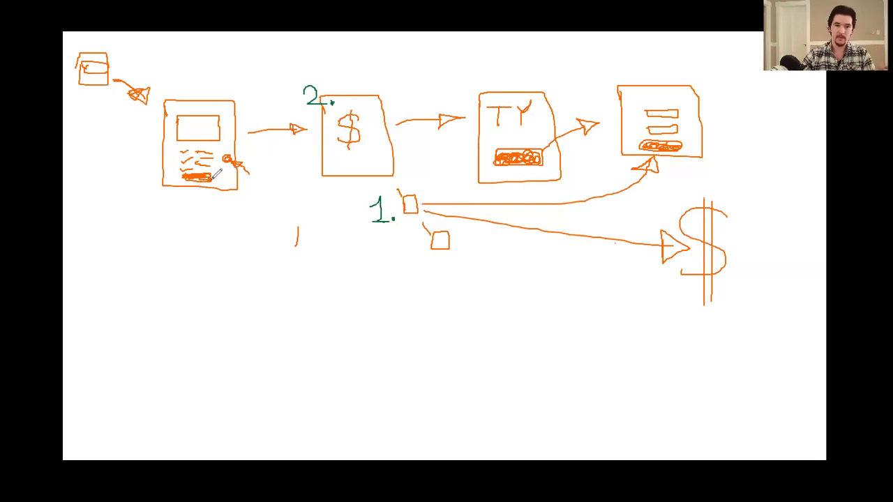
pyautogui.moveTo(187, 87)
pyautogui.mouseDown()
pyautogui.moveTo(203, 95)
pyautogui.moveTo(185, 106)
pyautogui.mouseUp()
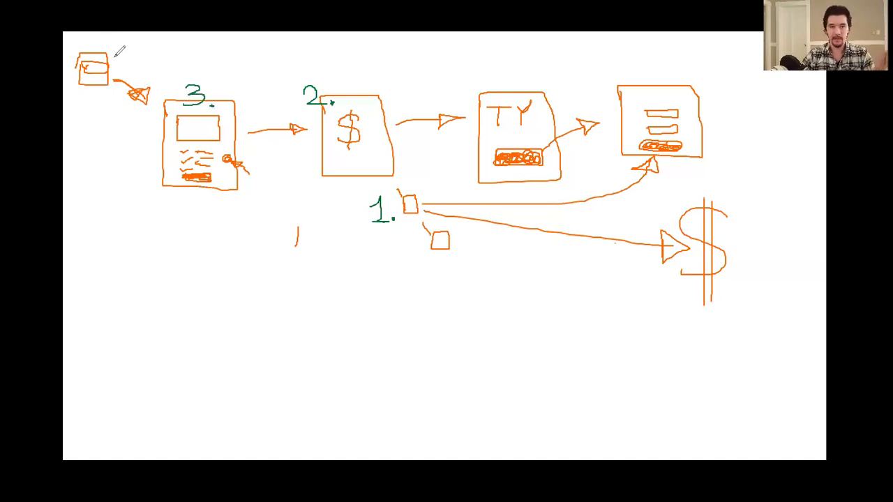
pyautogui.moveTo(103, 46); pyautogui.dragTo(107, 57)
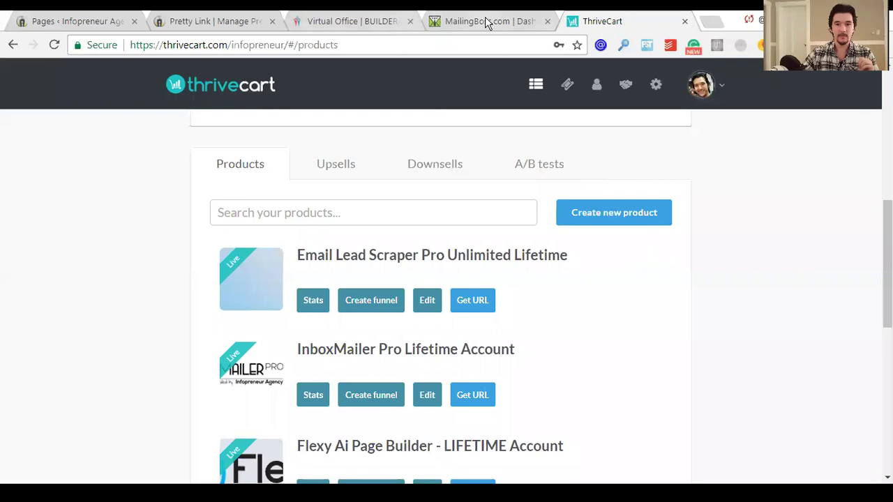
pyautogui.click(486, 22)
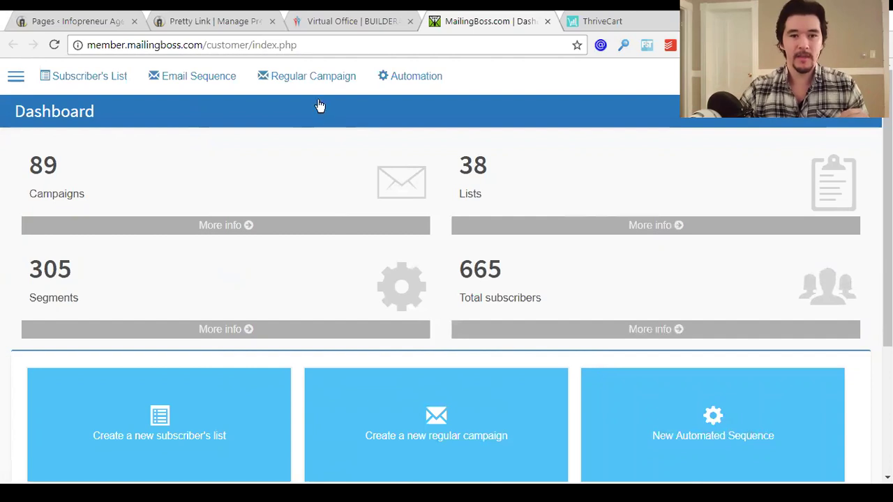
# Step: Open Email Sequence and scroll through the table of 15 existing sequences
pyautogui.click(197, 81)
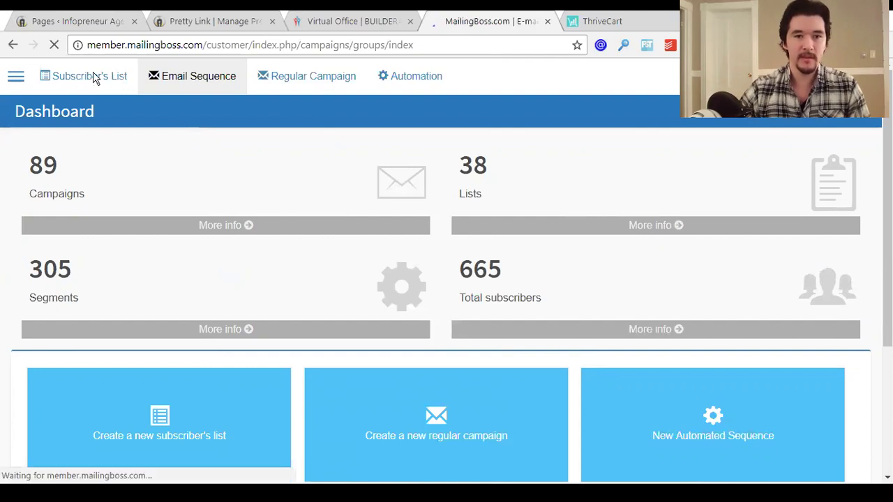
pyautogui.scroll(-3, 318, 263)
pyautogui.scroll(3, 300, 237)
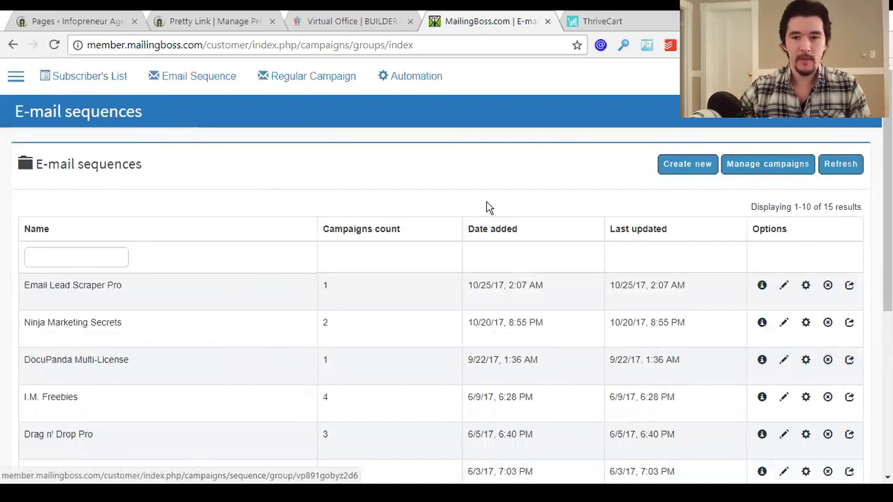
pyautogui.click(684, 173)
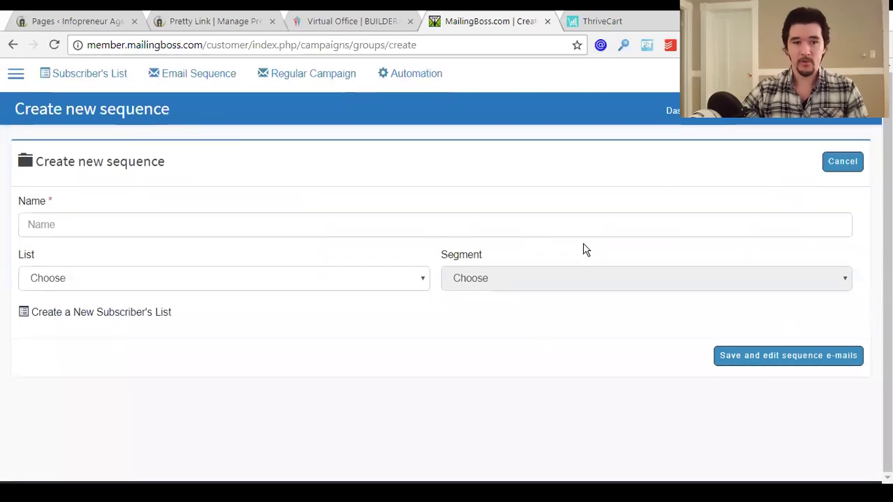
pyautogui.click(206, 228)
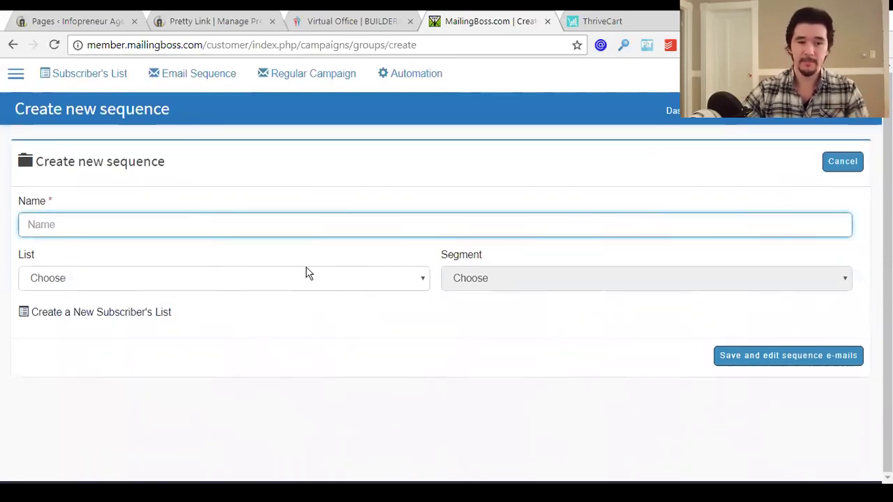
pyautogui.click(334, 286)
pyautogui.click(333, 286)
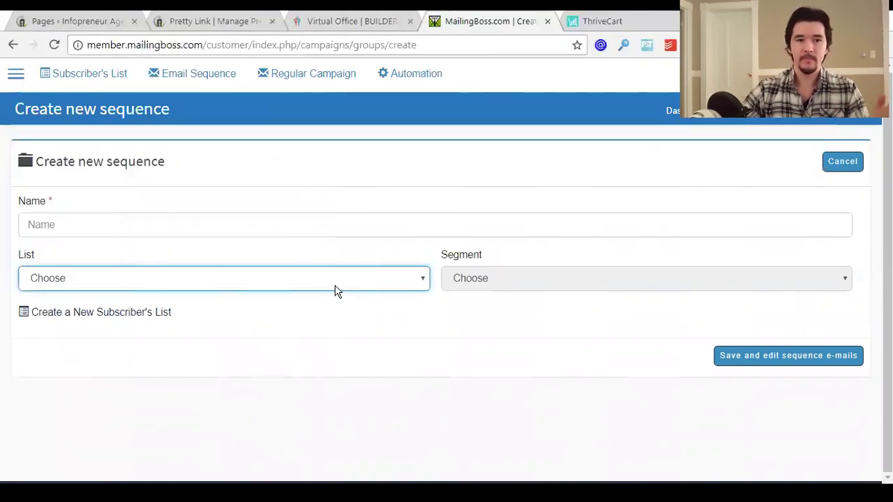
pyautogui.click(14, 45)
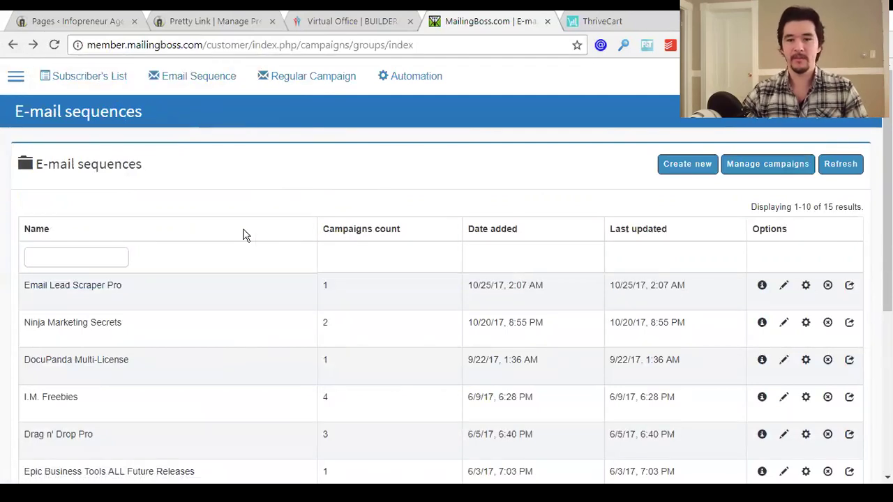
# Step: Browse the subscriber lists and review the Email Lead Scraper Pro list overview
pyautogui.click(96, 78)
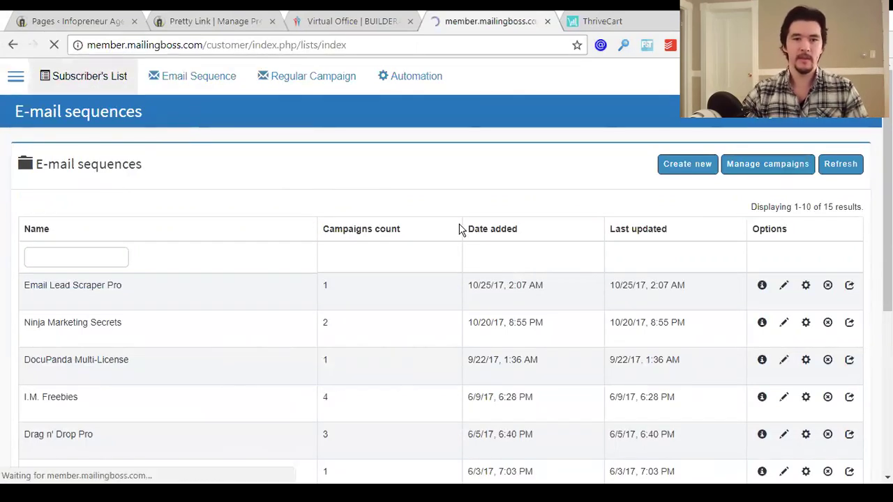
pyautogui.scroll(-1, 277, 184)
pyautogui.scroll(-3, 223, 189)
pyautogui.scroll(3, 223, 192)
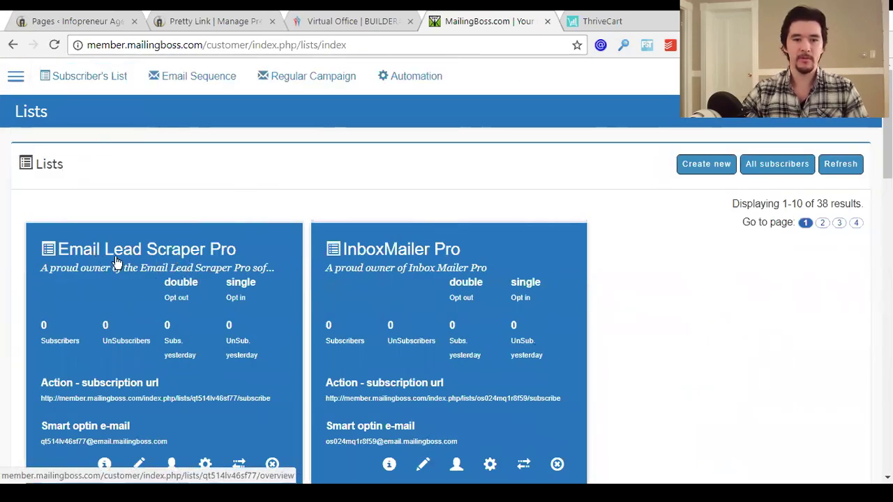
pyautogui.scroll(-3, 169, 295)
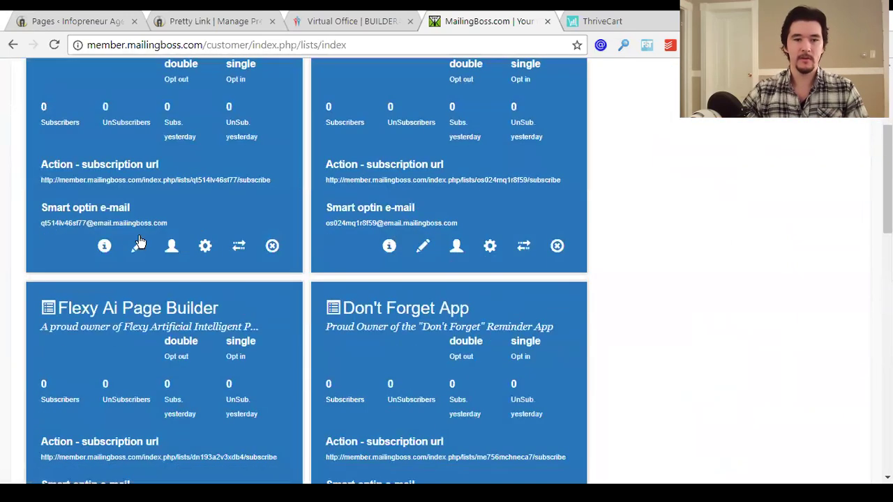
pyautogui.click(105, 247)
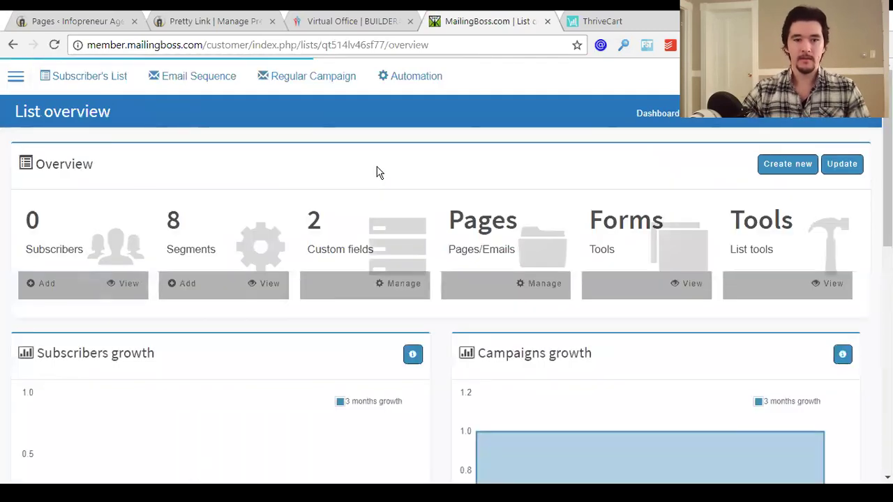
pyautogui.scroll(-2, 230, 117)
pyautogui.scroll(2, 230, 117)
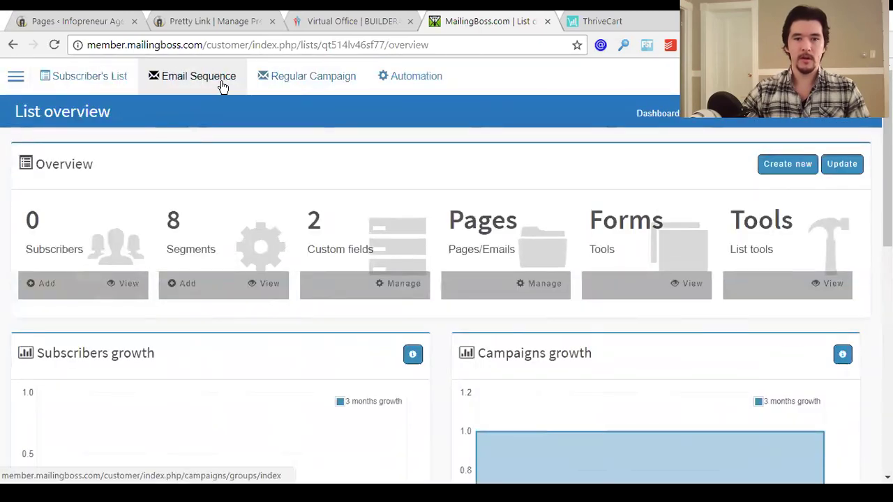
pyautogui.click(110, 85)
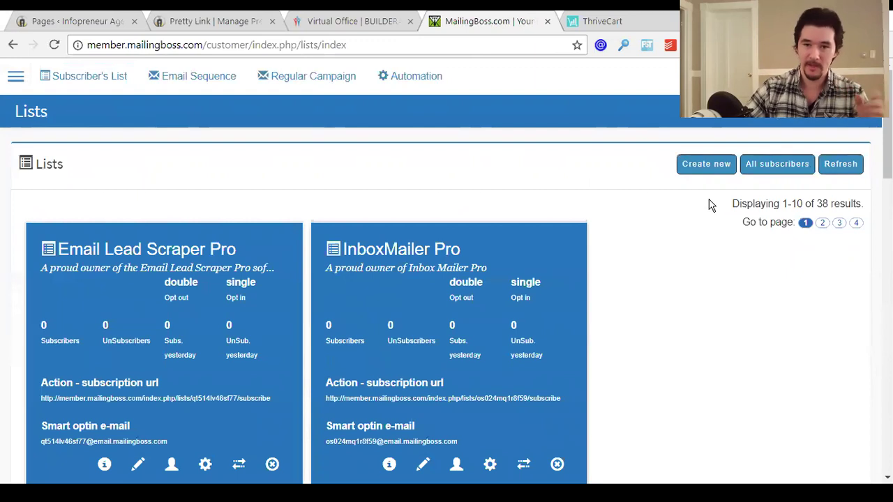
# Step: Create a new subscriber list and place the cursor in its Name field
pyautogui.click(706, 176)
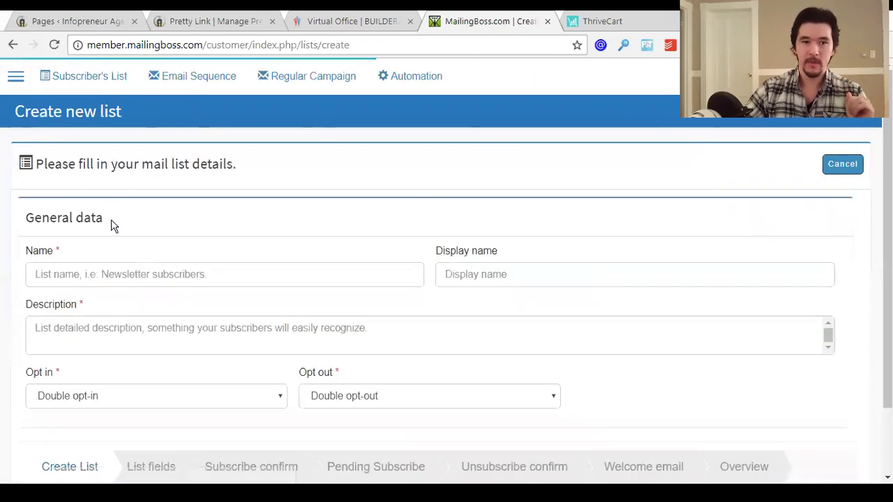
pyautogui.scroll(-1, 140, 237)
pyautogui.click(235, 195)
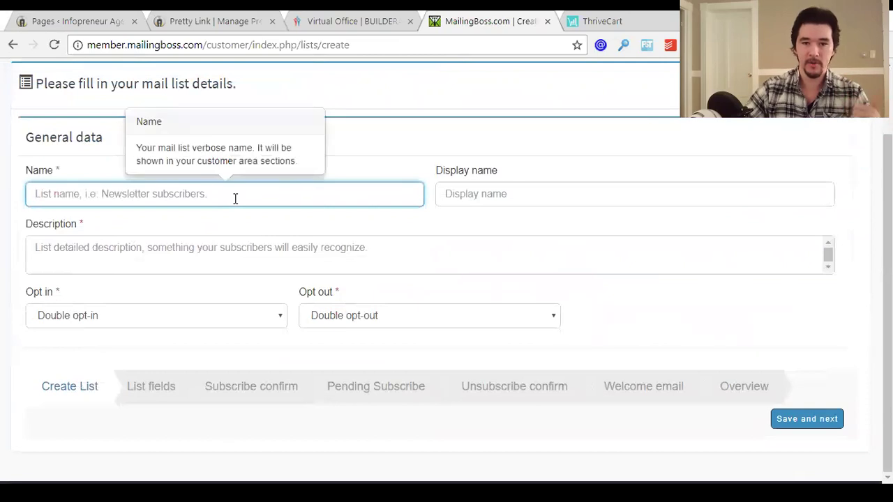
pyautogui.click(635, 186)
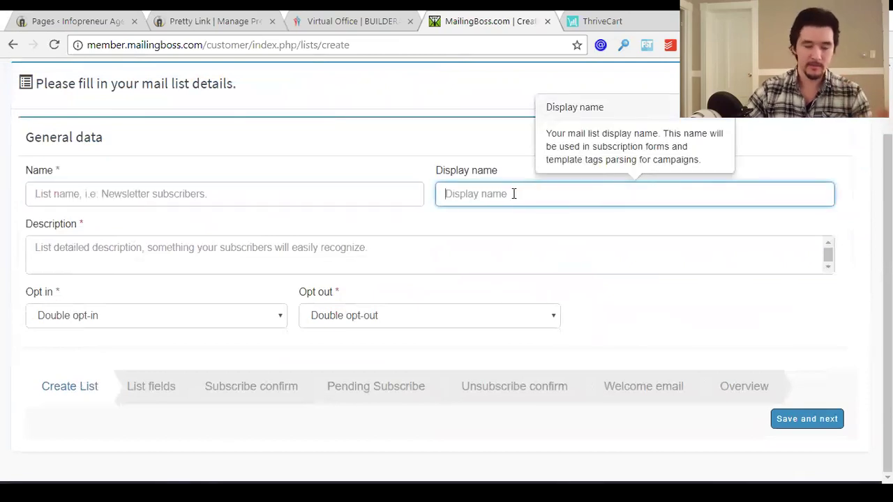
pyautogui.click(394, 255)
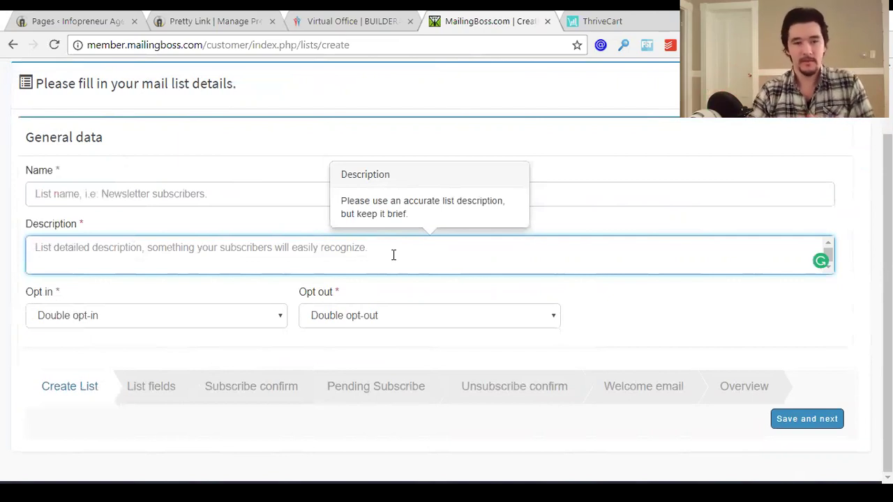
pyautogui.click(276, 196)
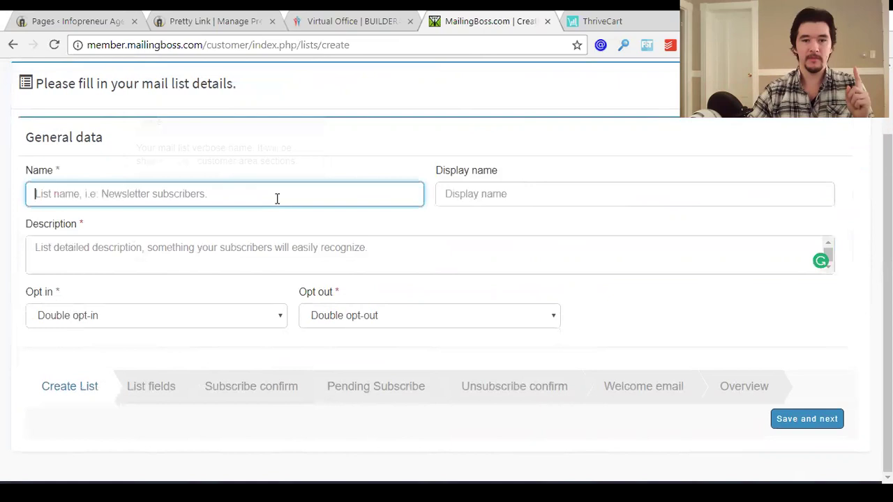
pyautogui.click(544, 190)
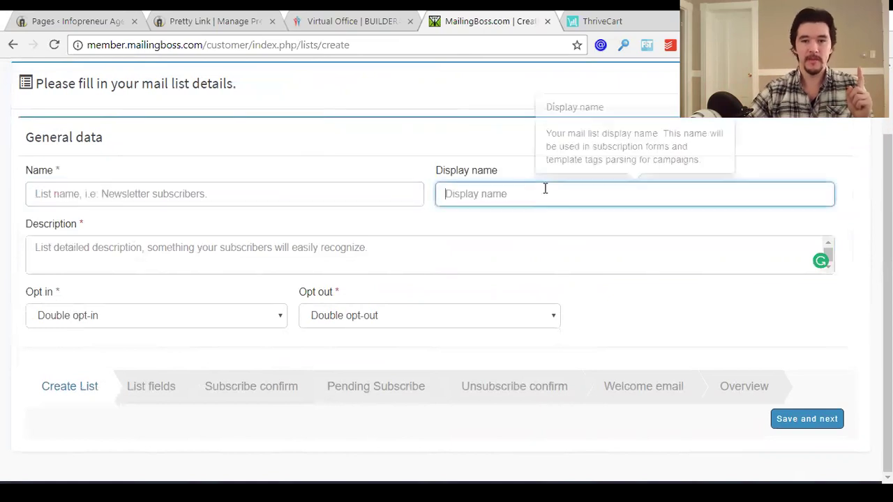
pyautogui.click(275, 247)
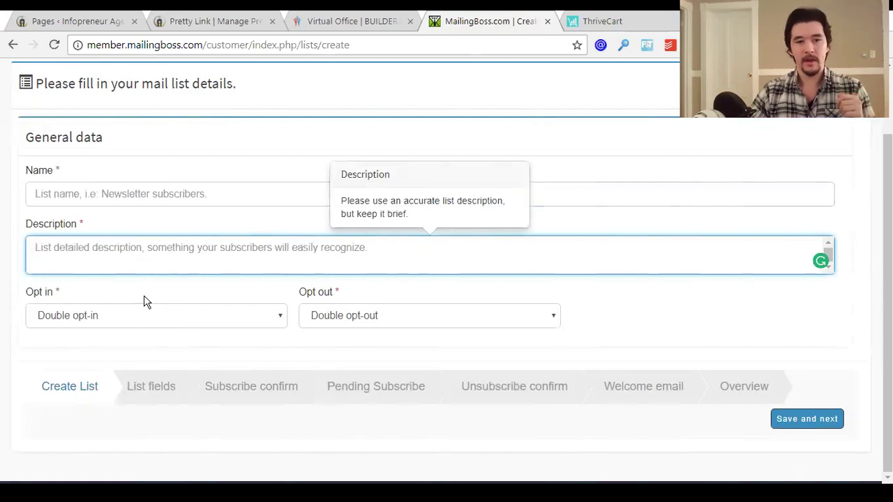
# Step: Set the new list's Opt in to Single opt-in, keeping Opt out as Double opt-out
pyautogui.click(80, 316)
pyautogui.click(83, 334)
pyautogui.click(79, 348)
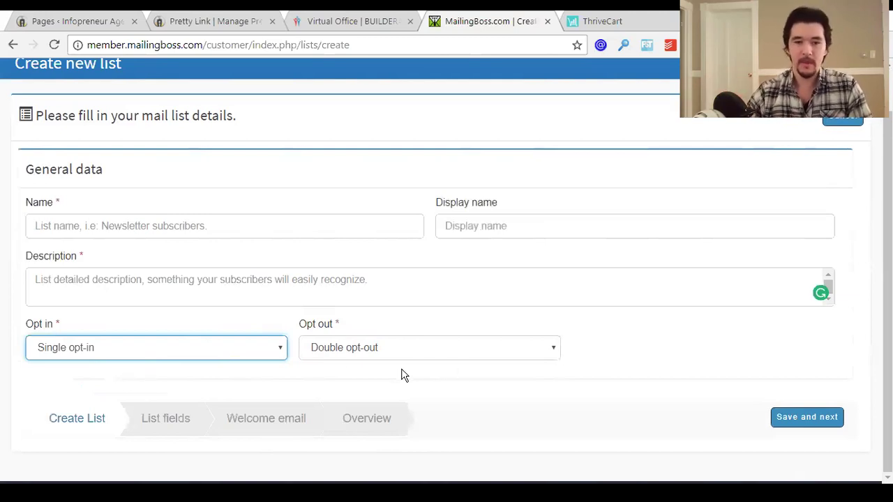
pyautogui.click(428, 375)
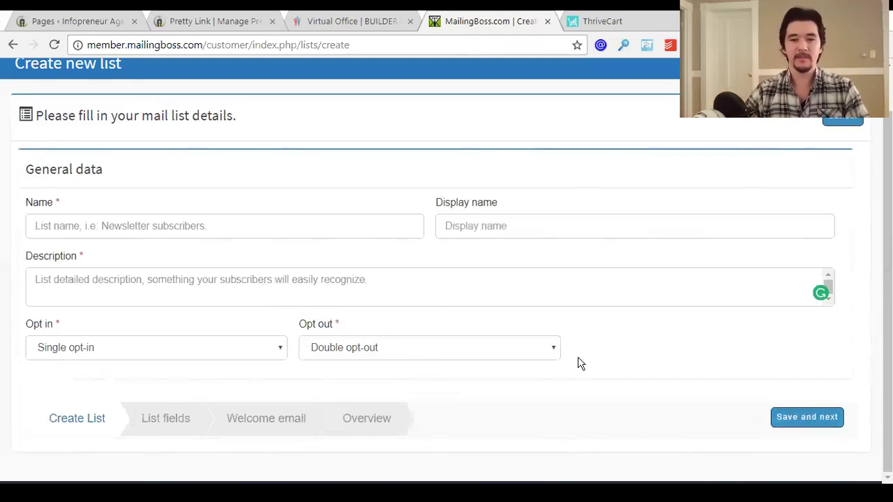
pyautogui.scroll(1, 577, 363)
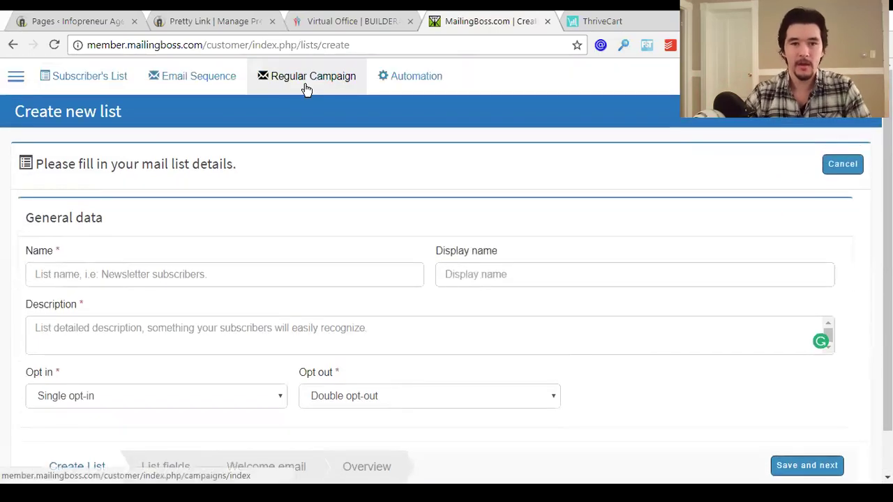
pyautogui.click(197, 83)
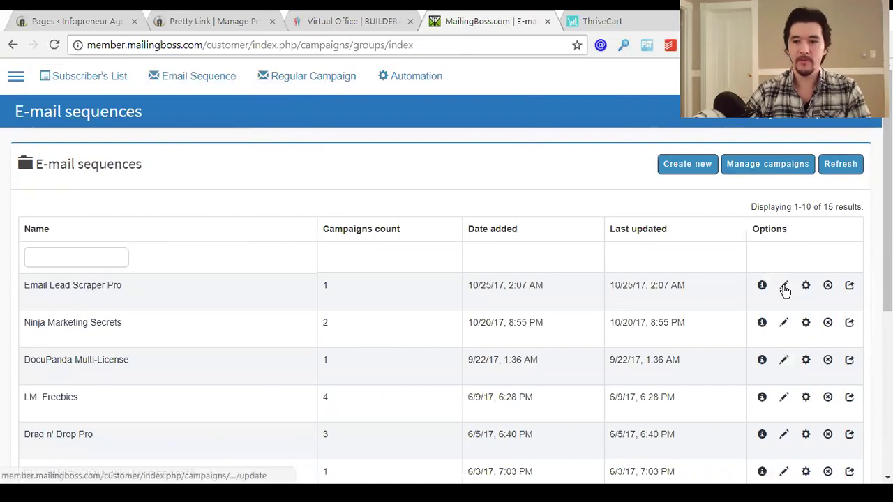
pyautogui.click(81, 287)
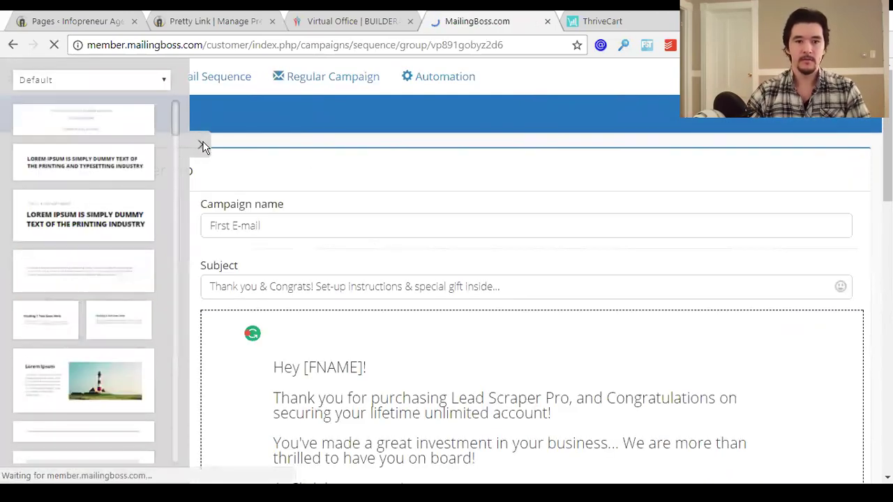
pyautogui.click(203, 146)
pyautogui.scroll(-3, 407, 221)
pyautogui.scroll(3, 286, 289)
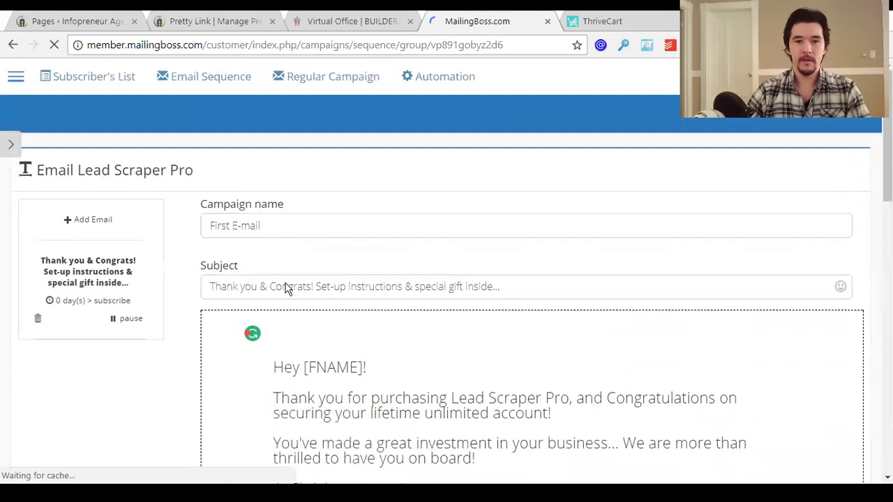
pyautogui.scroll(-12, 414, 305)
pyautogui.scroll(2, 416, 307)
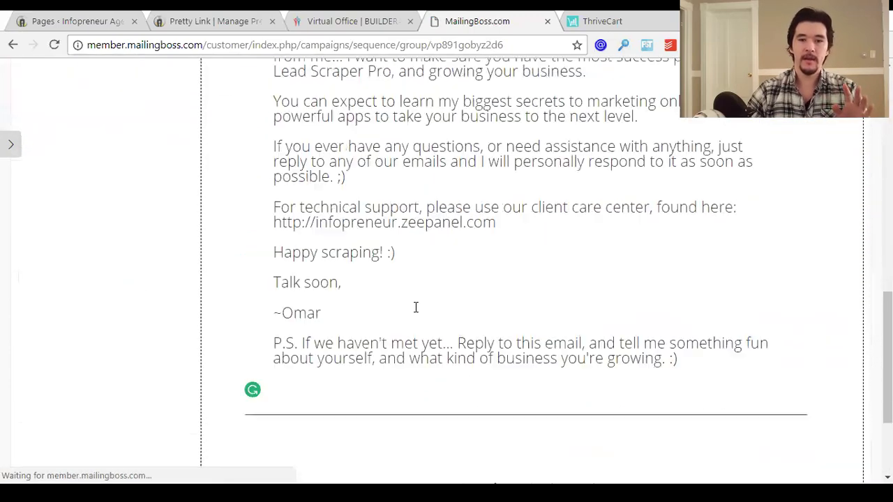
pyautogui.scroll(10, 416, 307)
pyautogui.moveTo(414, 304)
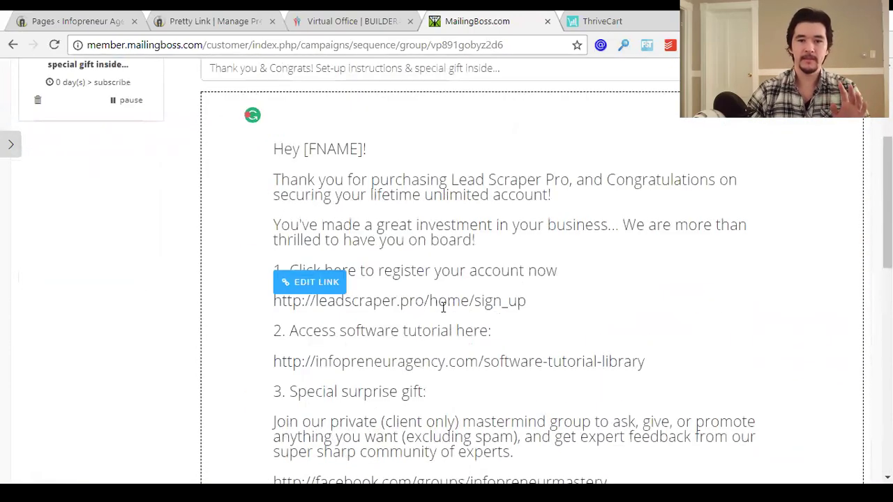
pyautogui.scroll(3, 443, 307)
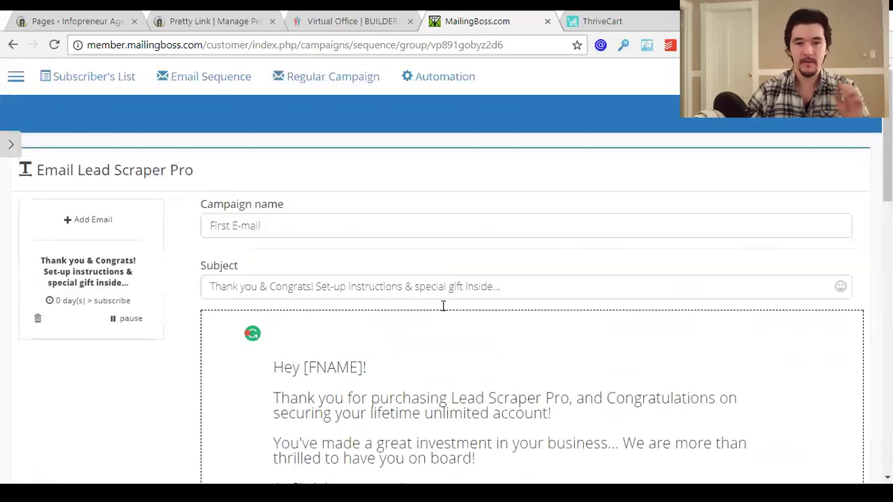
pyautogui.scroll(-3, 443, 307)
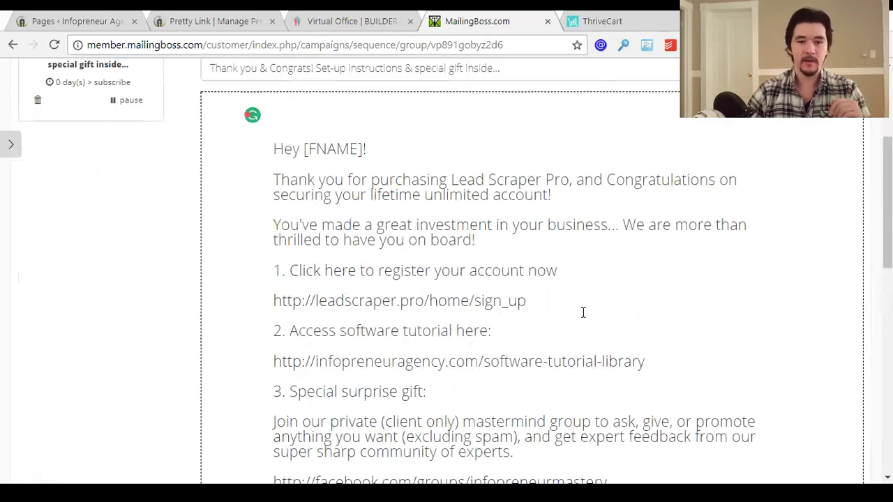
pyautogui.scroll(-3, 583, 312)
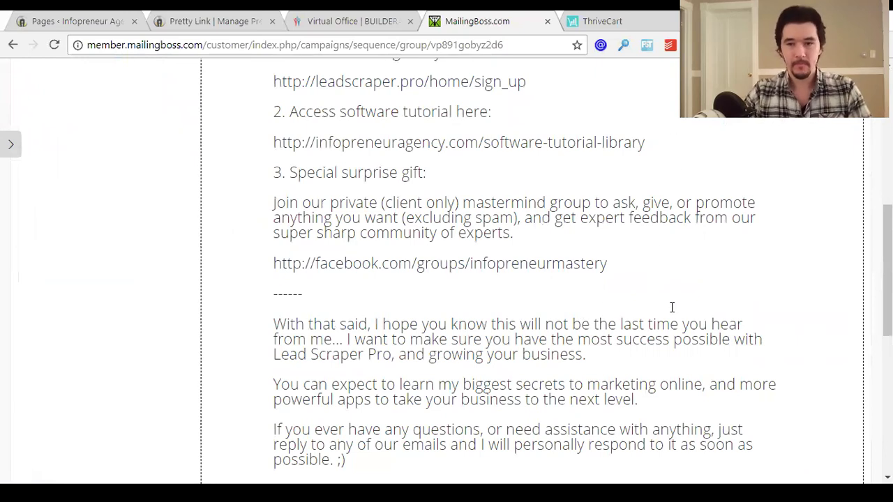
pyautogui.scroll(3, 672, 307)
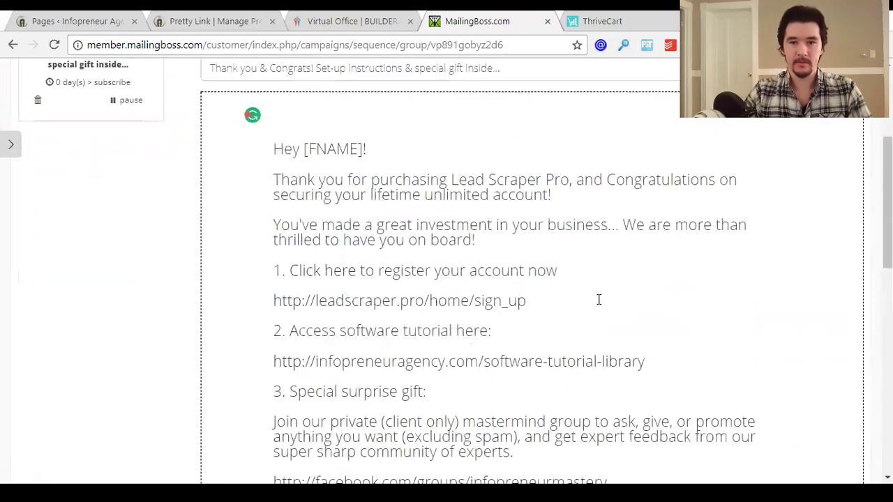
pyautogui.scroll(-3, 599, 299)
pyautogui.scroll(-3, 623, 291)
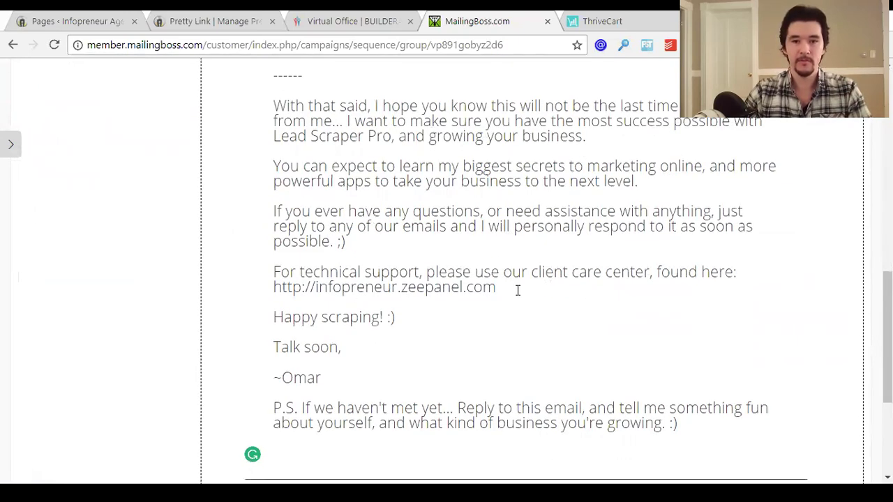
pyautogui.scroll(6, 517, 290)
pyautogui.scroll(3, 564, 158)
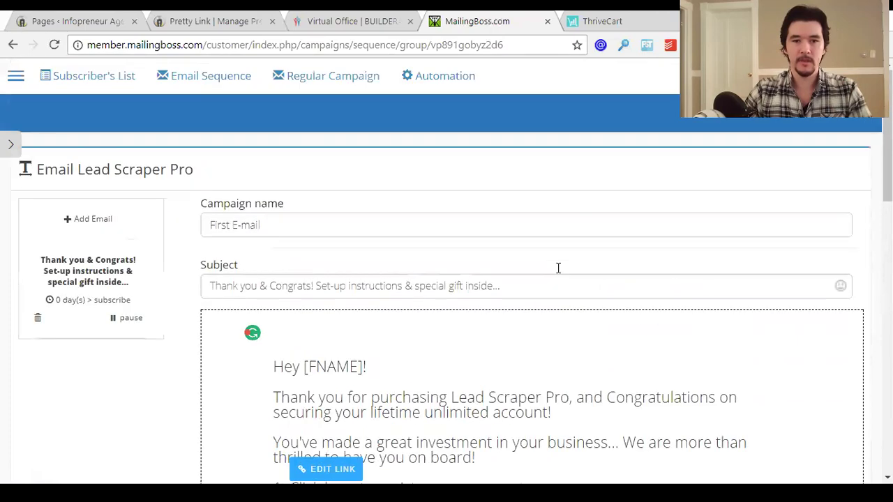
# Step: Go to My templates under Templates in the side menu to see the three saved templates
pyautogui.click(14, 79)
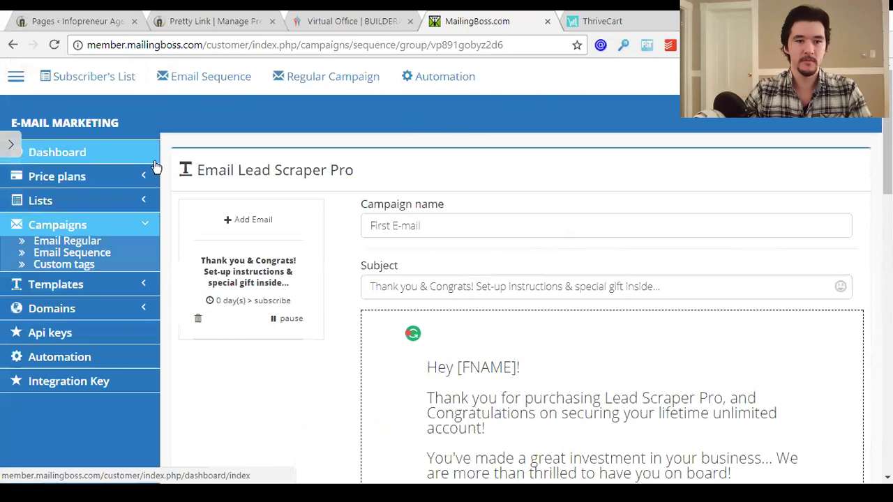
pyautogui.click(49, 285)
pyautogui.click(80, 268)
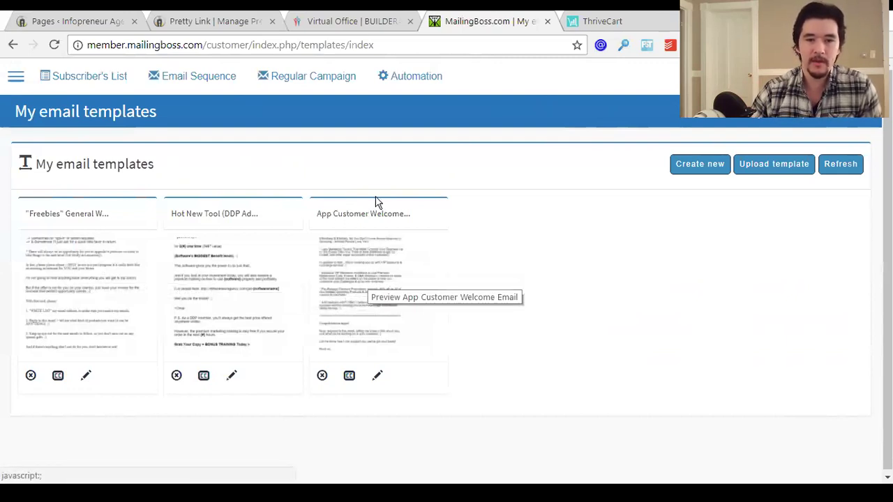
# Step: Show the side navigation menu and open the third saved template, App Customer Welcome, for preview
pyautogui.click(15, 77)
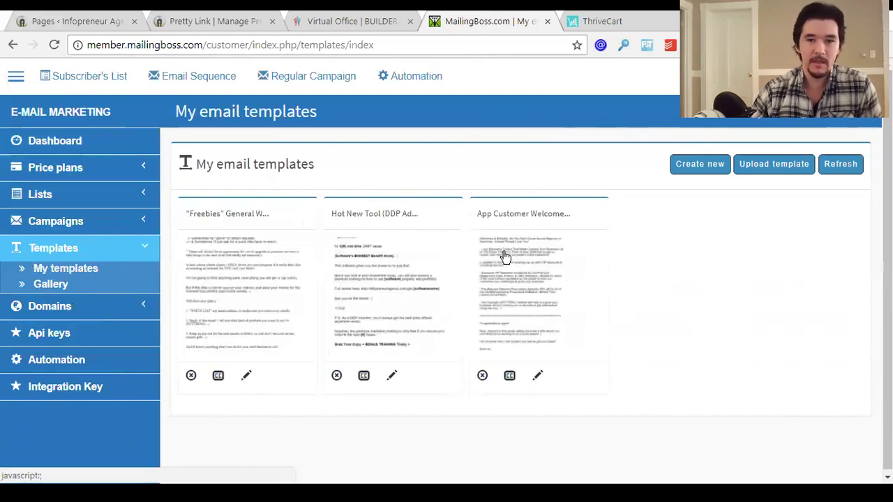
pyautogui.click(535, 278)
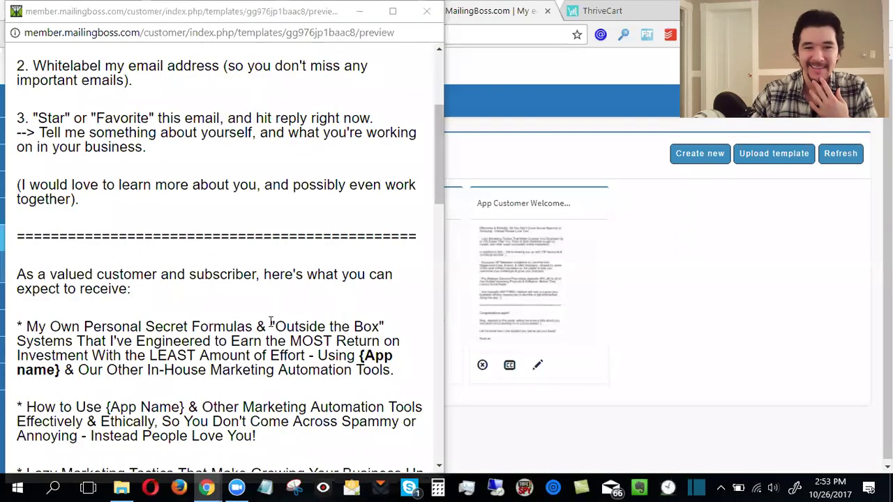
# Step: Scroll through the App Customer Welcome preview and briefly highlight its opening congratulations line
pyautogui.scroll(3, 269, 325)
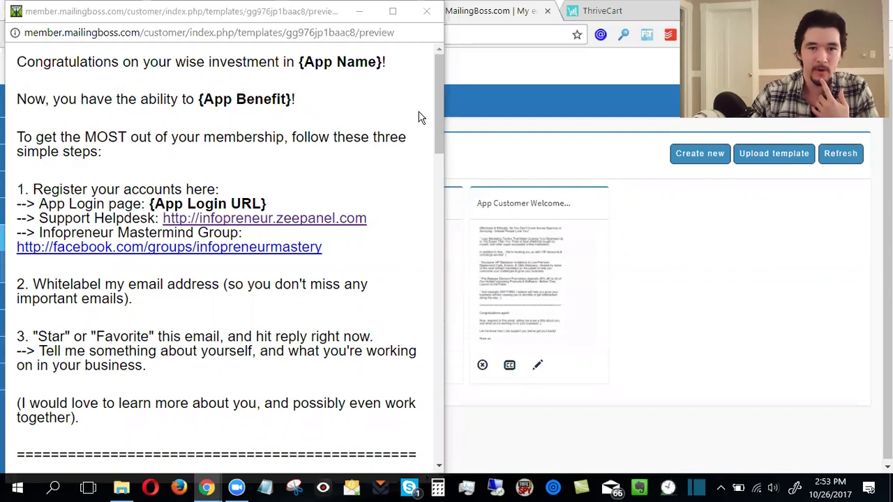
pyautogui.moveTo(439, 87); pyautogui.dragTo(440, 70)
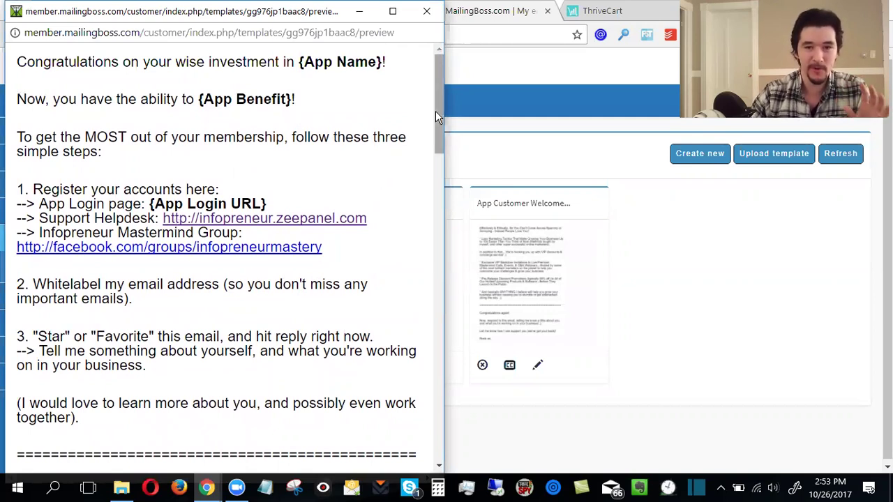
pyautogui.moveTo(439, 110); pyautogui.dragTo(449, 84)
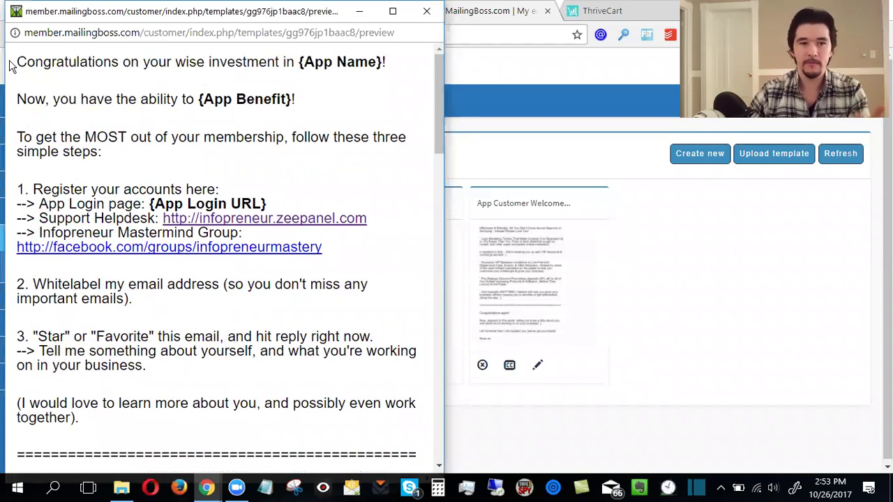
pyautogui.moveTo(16, 63); pyautogui.dragTo(370, 63)
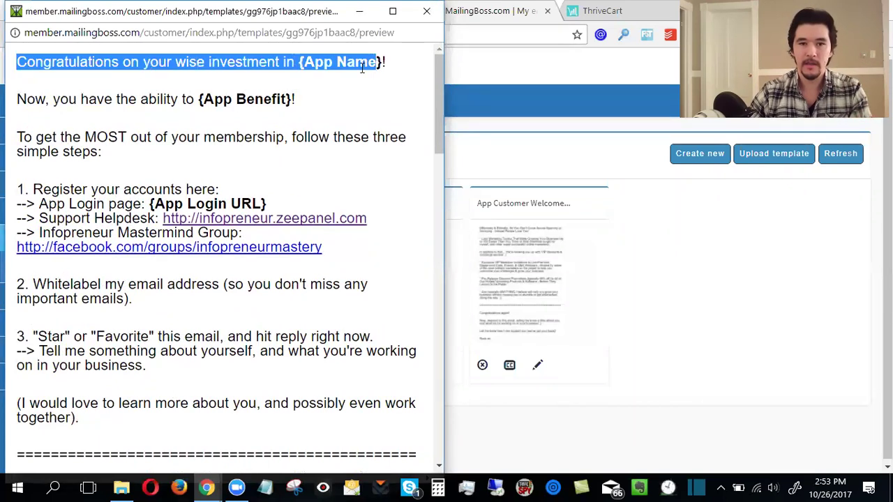
pyautogui.click(85, 144)
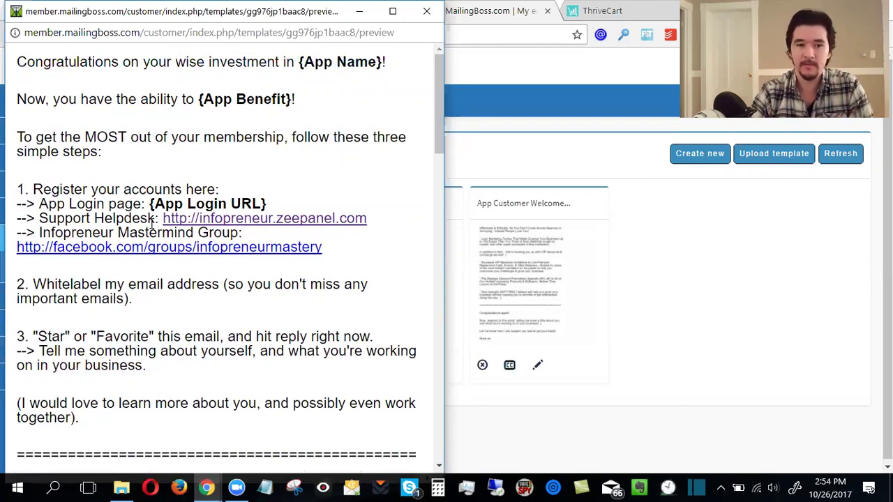
pyautogui.scroll(-3, 154, 220)
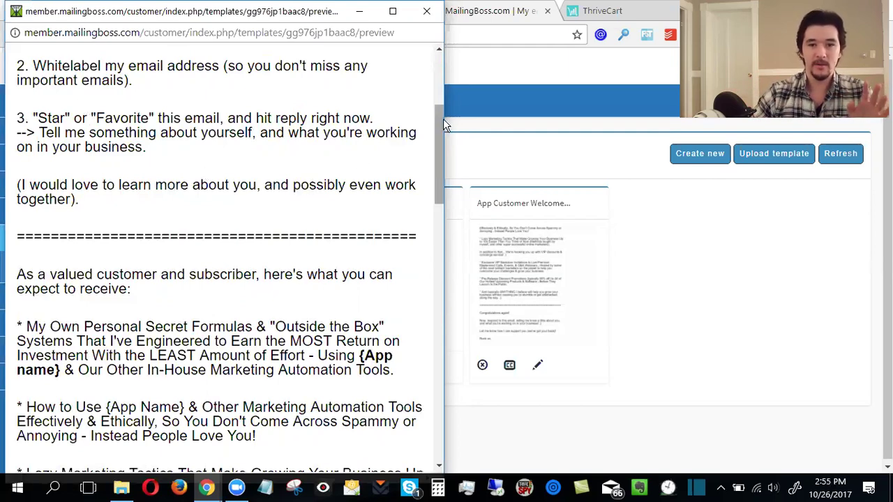
pyautogui.scroll(-2, 440, 136)
pyautogui.scroll(3, 430, 140)
pyautogui.scroll(-2, 431, 112)
pyautogui.scroll(-2, 434, 147)
pyautogui.moveTo(416, 116); pyautogui.dragTo(87, 120)
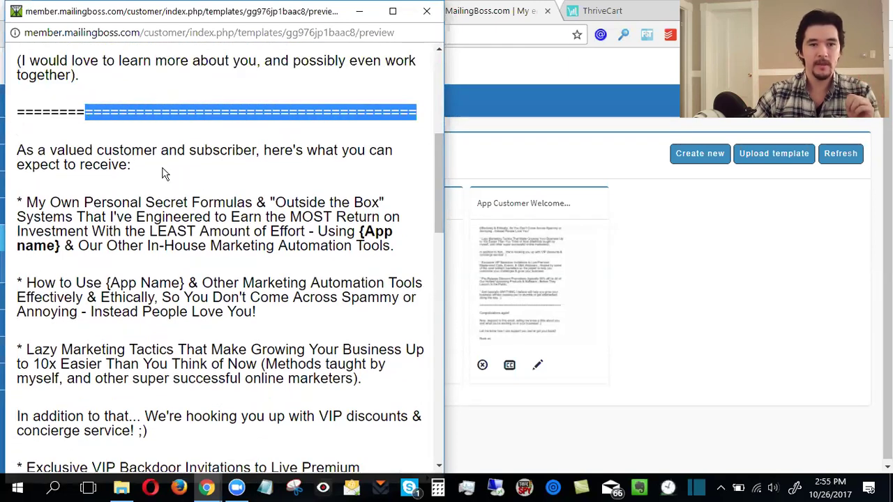
pyautogui.click(202, 173)
pyautogui.moveTo(442, 158); pyautogui.dragTo(439, 182)
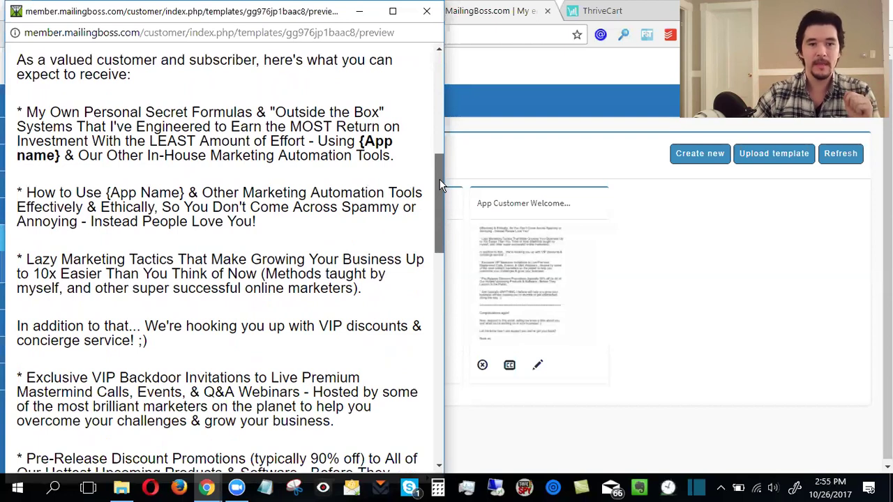
pyautogui.moveTo(439, 180); pyautogui.dragTo(440, 187)
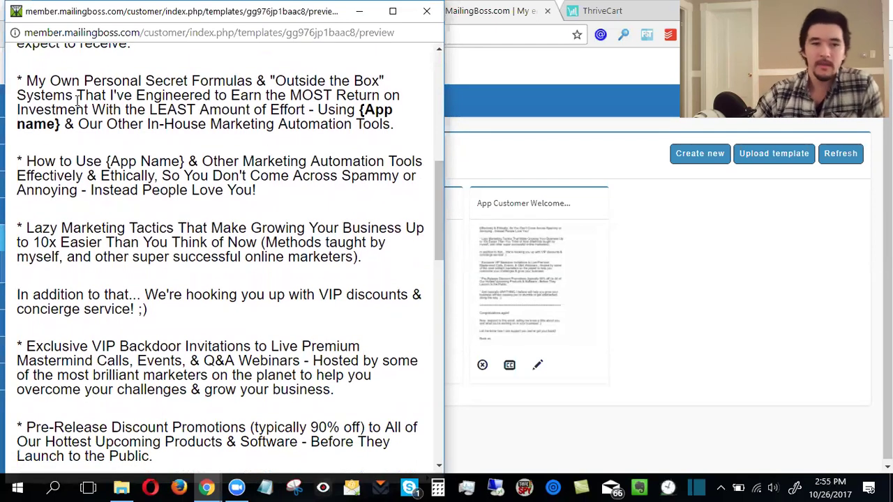
pyautogui.moveTo(27, 80); pyautogui.dragTo(251, 319)
pyautogui.scroll(-3, 251, 319)
pyautogui.scroll(6, 251, 319)
pyautogui.scroll(-3, 250, 319)
pyautogui.click(282, 237)
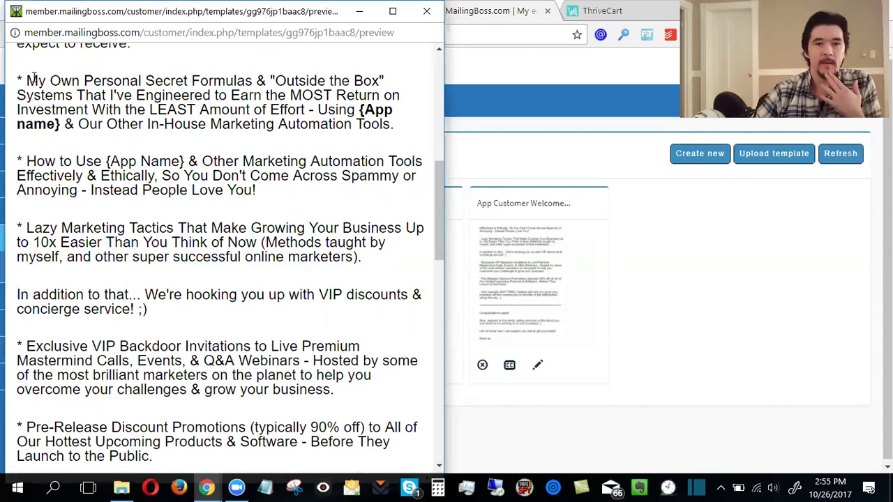
pyautogui.moveTo(18, 81); pyautogui.dragTo(395, 125)
pyautogui.click(395, 125)
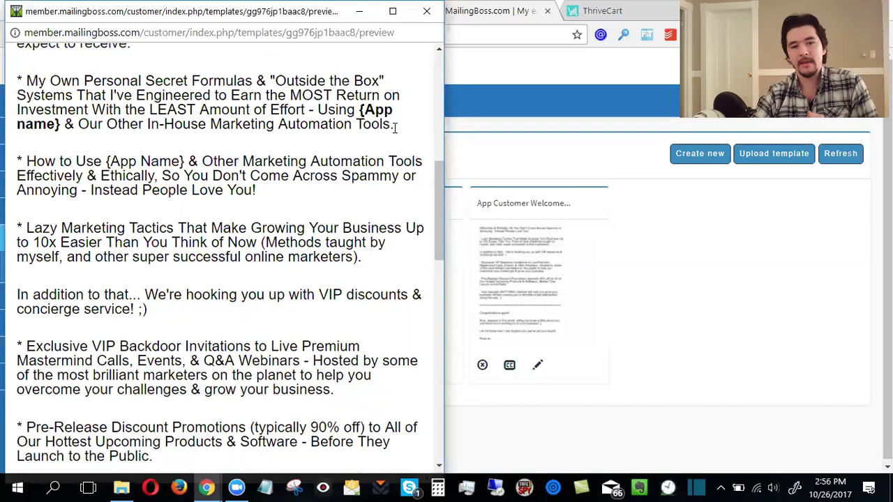
pyautogui.moveTo(440, 185); pyautogui.dragTo(447, 232)
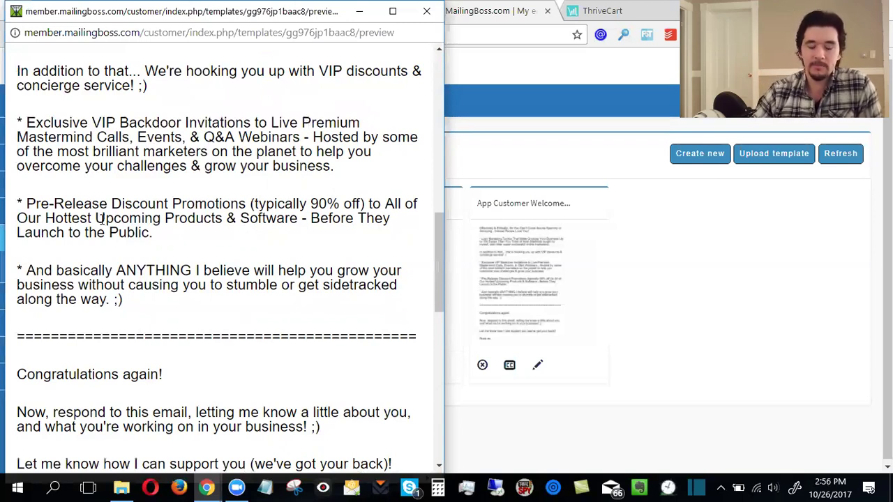
pyautogui.scroll(-3, 109, 215)
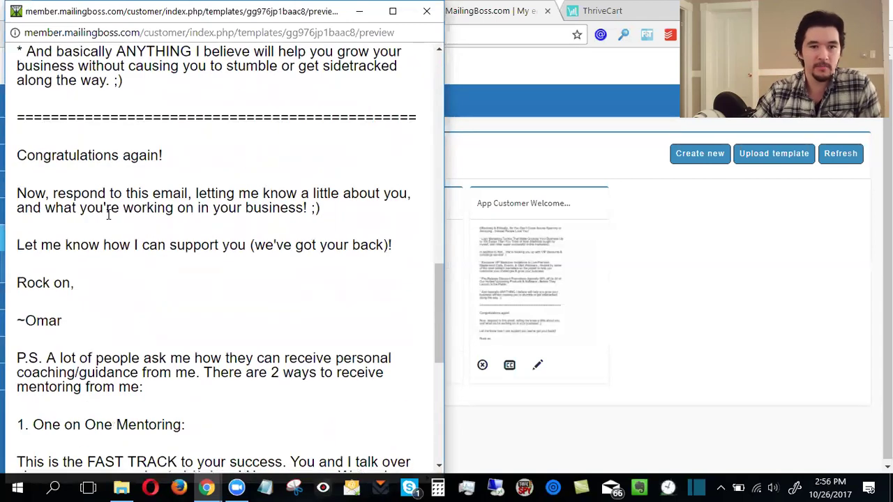
pyautogui.moveTo(26, 155); pyautogui.dragTo(133, 155)
pyautogui.click(133, 155)
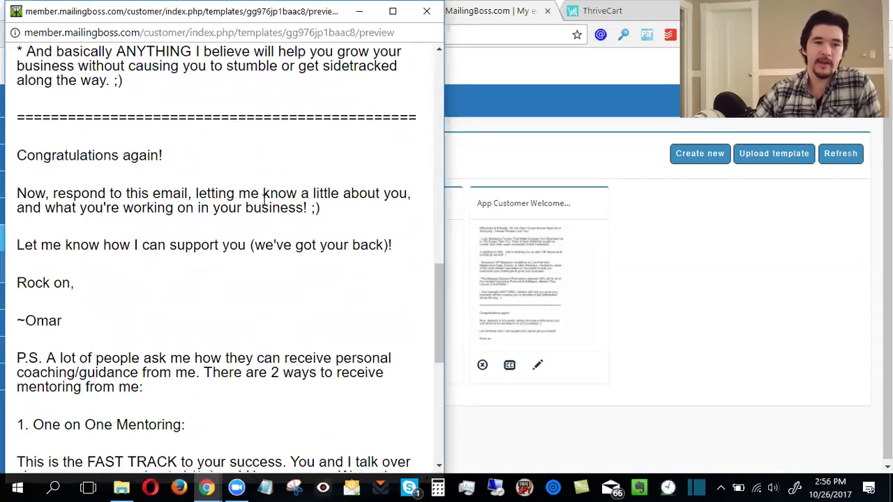
pyautogui.scroll(-3, 258, 247)
pyautogui.scroll(3, 209, 146)
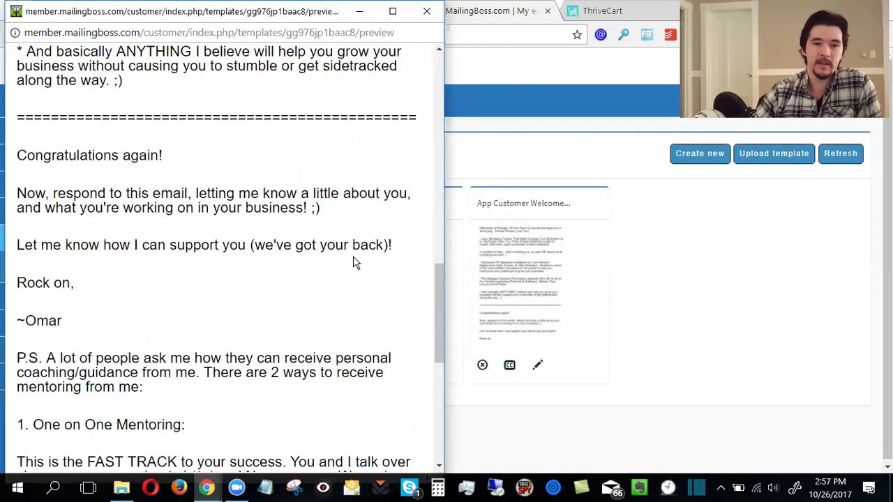
pyautogui.moveTo(436, 273); pyautogui.dragTo(439, 342)
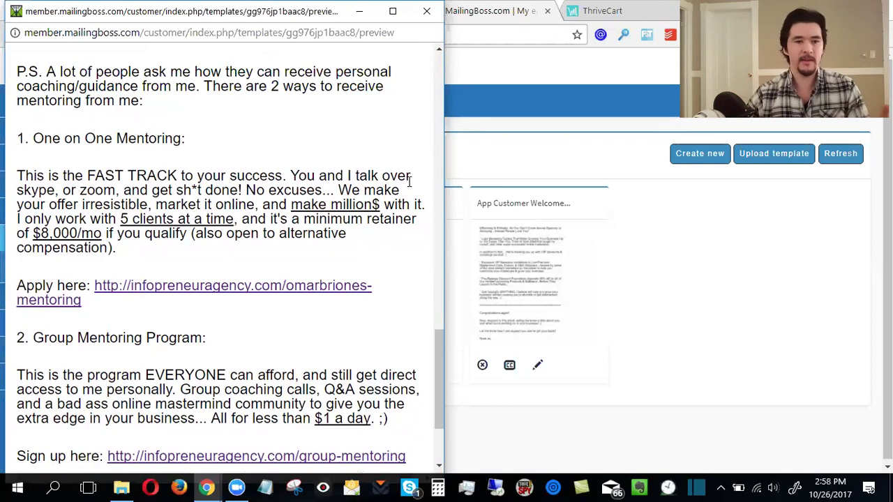
pyautogui.moveTo(86, 181); pyautogui.dragTo(182, 179)
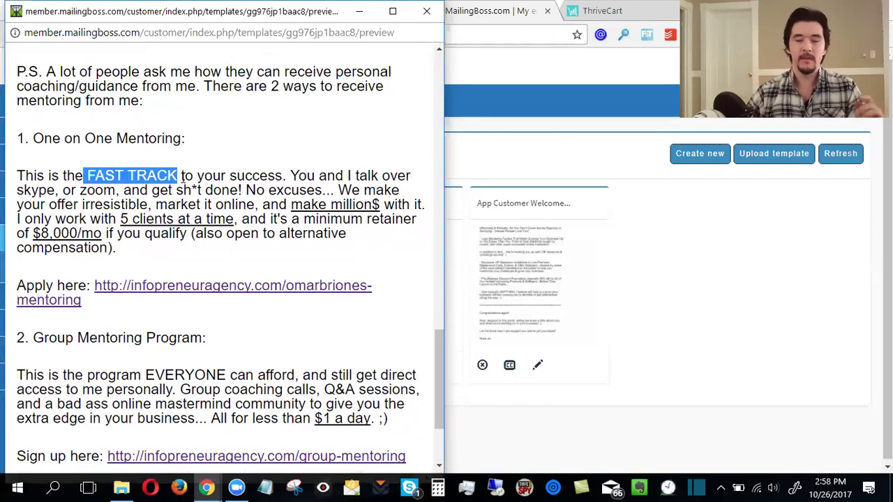
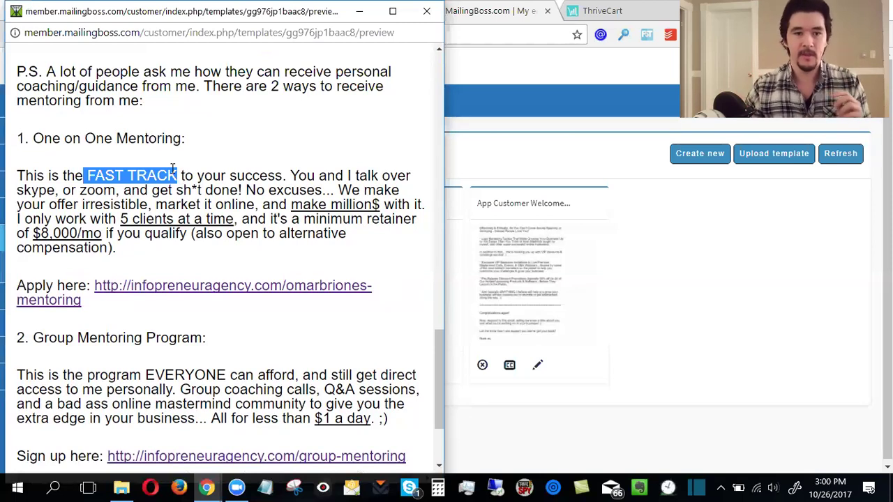
# Step: Dismiss the software update notification and scroll through the App Customer Welcome preview again
pyautogui.click(147, 102)
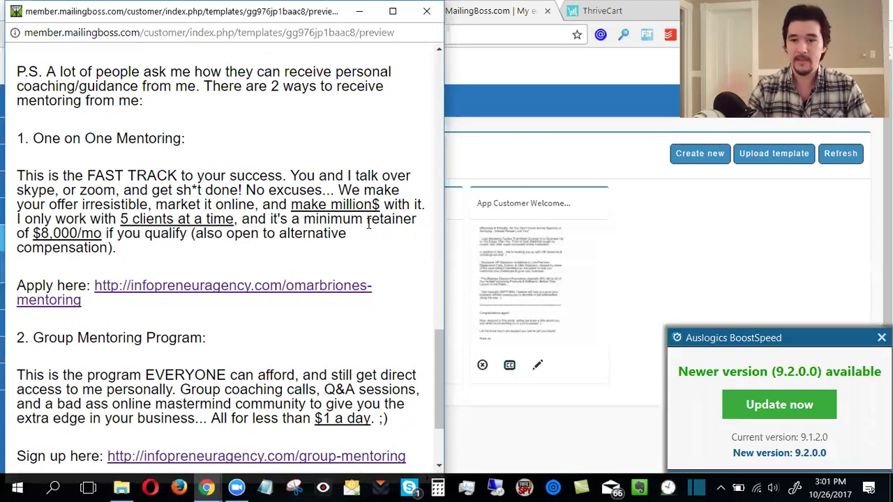
pyautogui.click(882, 338)
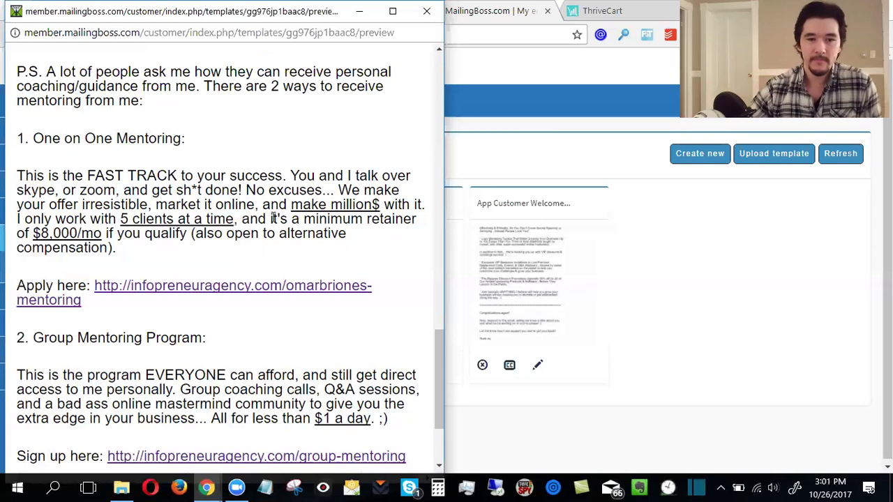
pyautogui.scroll(-2, 251, 210)
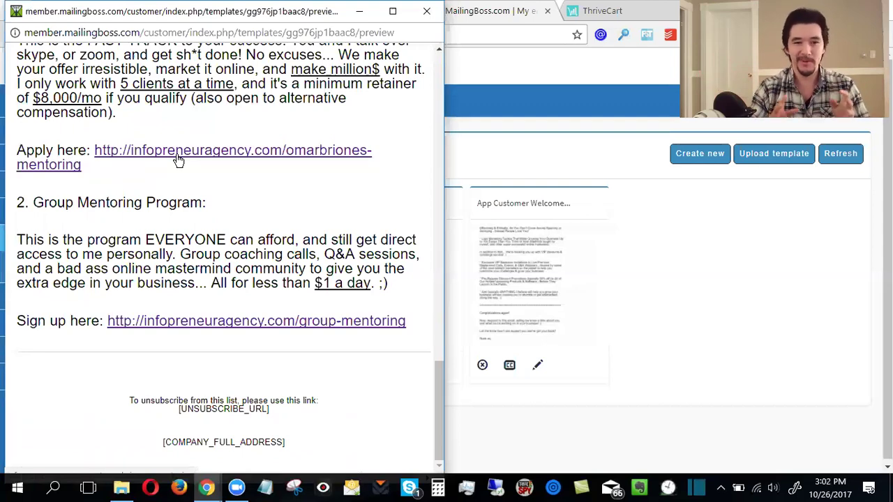
pyautogui.scroll(7, 178, 162)
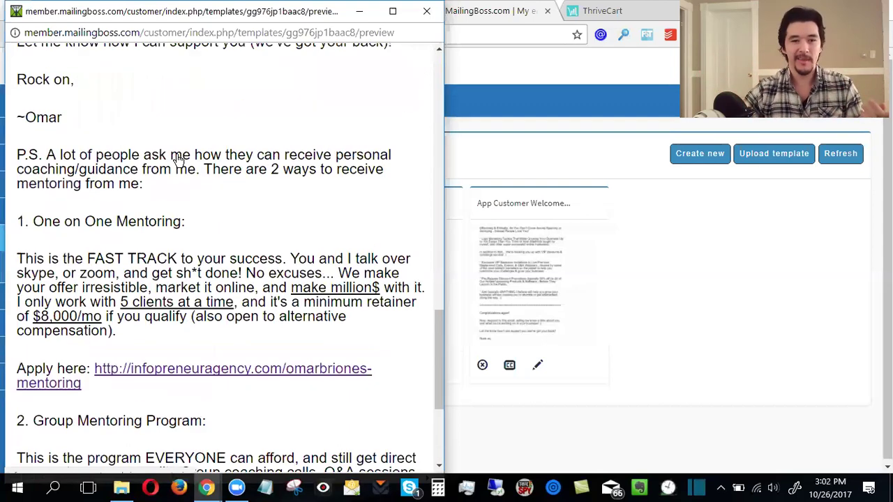
pyautogui.scroll(-7, 183, 180)
pyautogui.scroll(3, 182, 187)
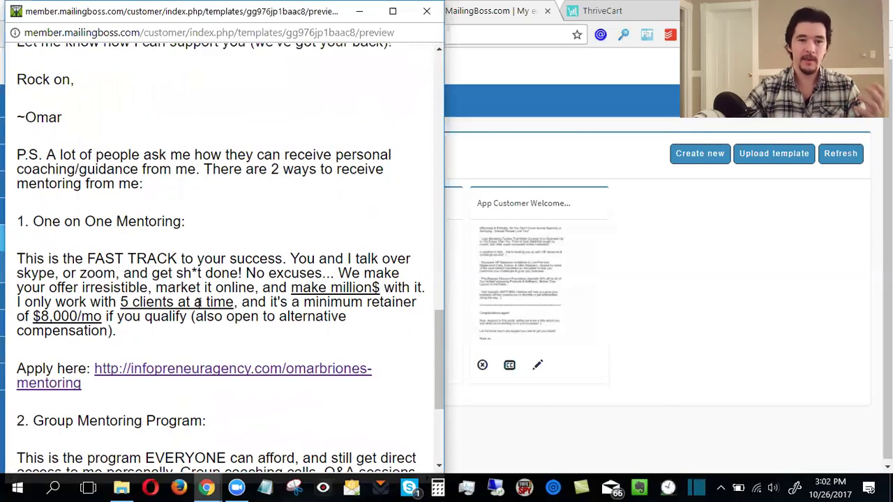
pyautogui.scroll(-3, 198, 306)
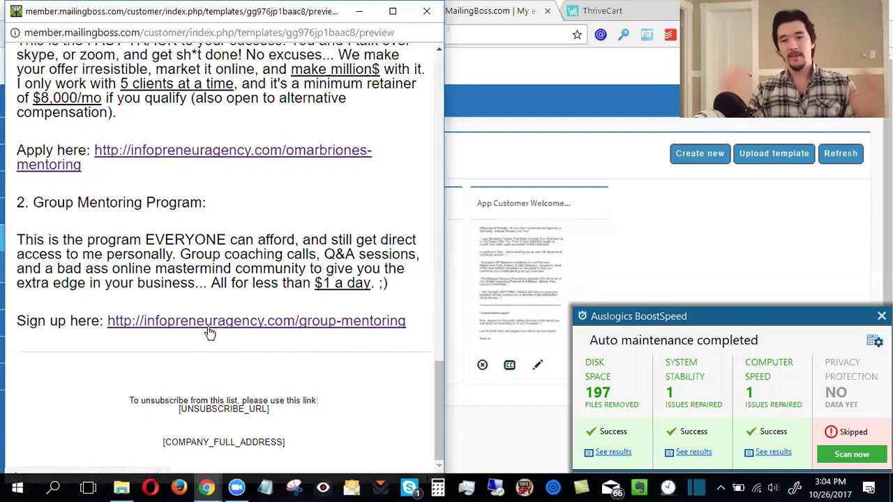
pyautogui.scroll(15, 209, 328)
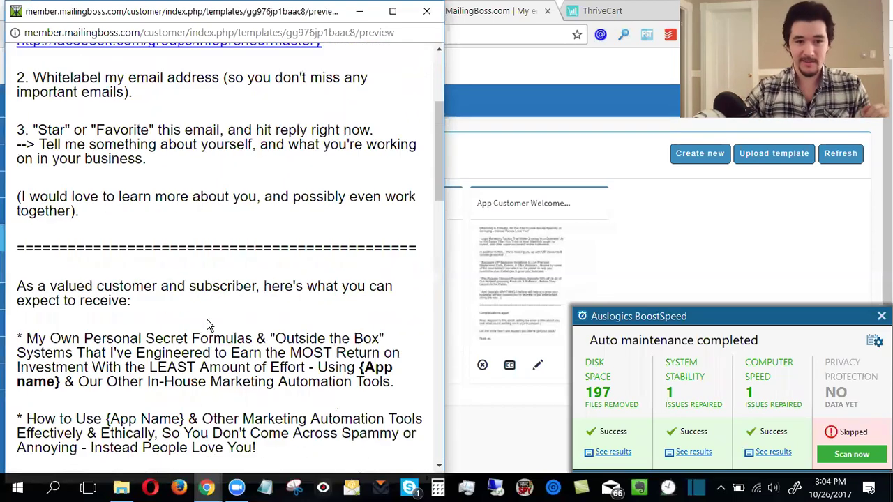
pyautogui.scroll(3, 207, 324)
pyautogui.scroll(-12, 207, 322)
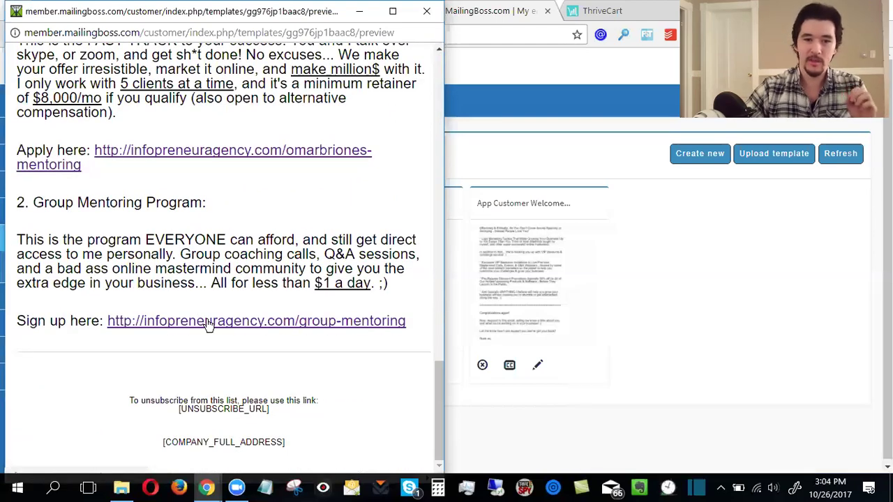
pyautogui.scroll(7, 206, 325)
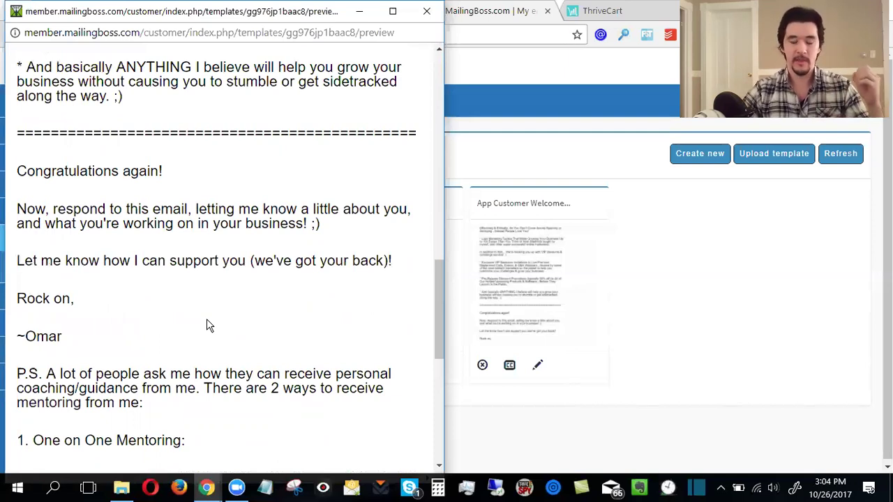
pyautogui.scroll(3, 207, 324)
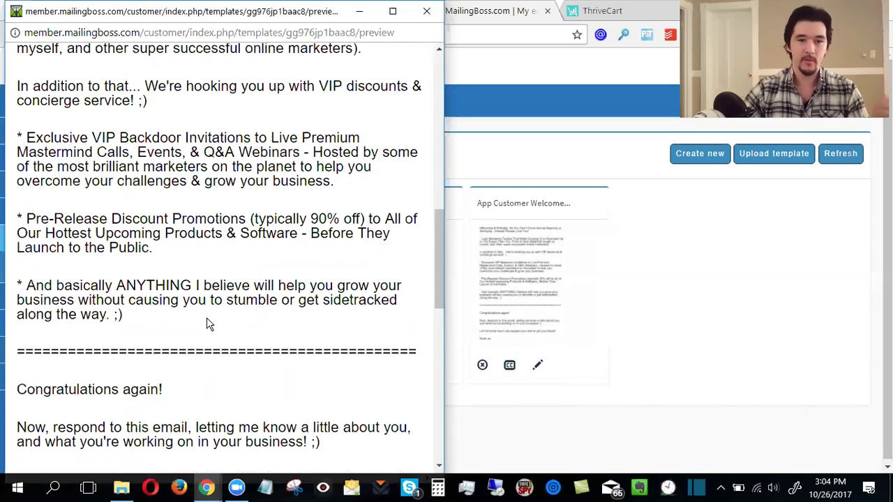
pyautogui.scroll(6, 264, 265)
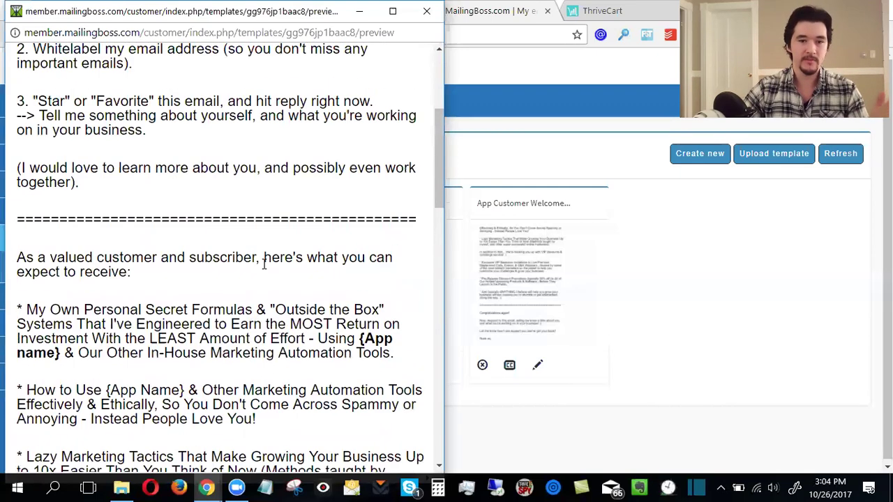
pyautogui.scroll(3, 264, 265)
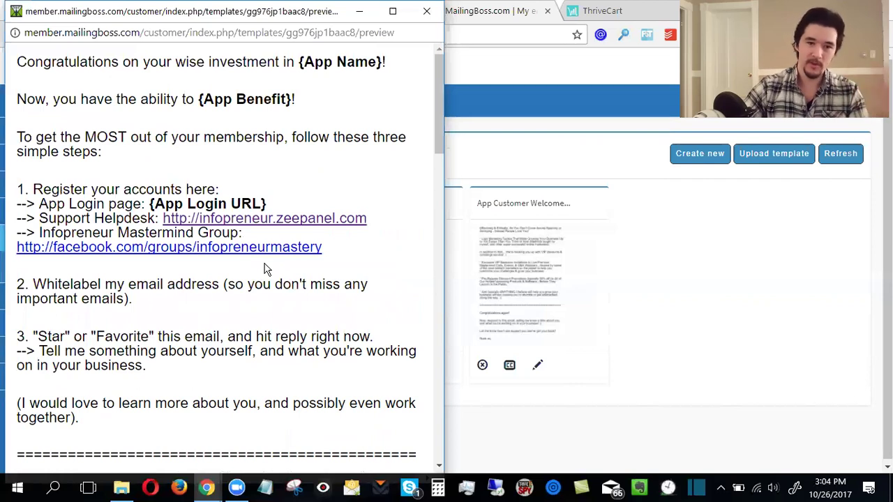
pyautogui.scroll(-3, 264, 268)
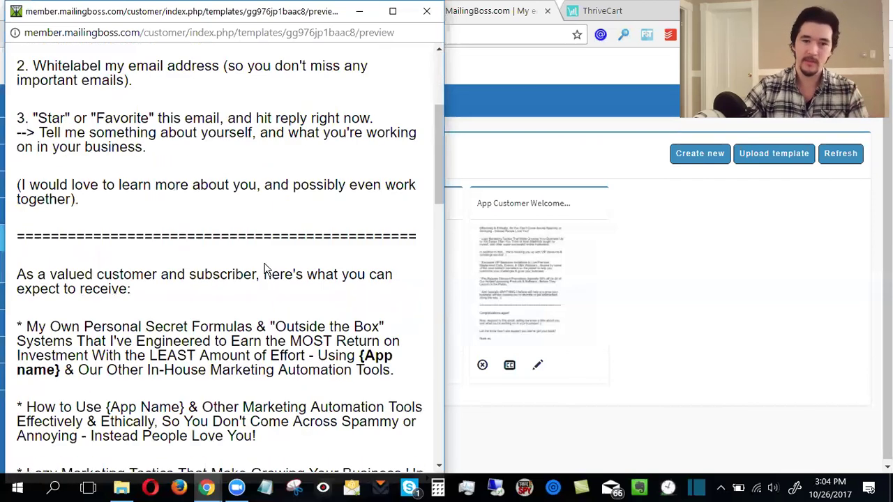
pyautogui.scroll(3, 263, 268)
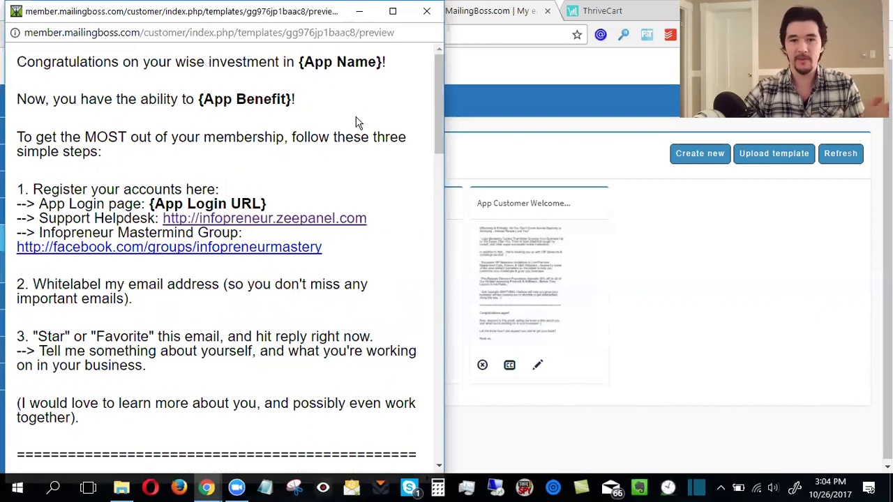
# Step: Close the preview and open App Customer Welcome Email in the Update email template editor
pyautogui.click(428, 16)
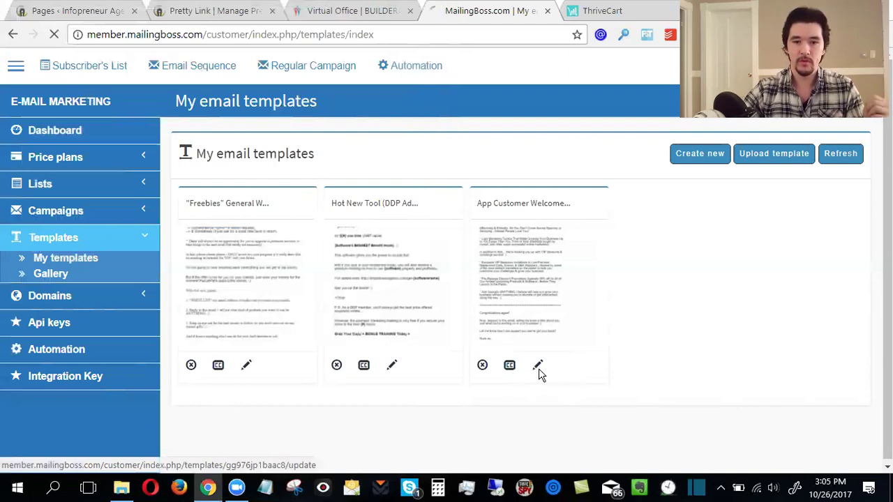
pyautogui.click(539, 367)
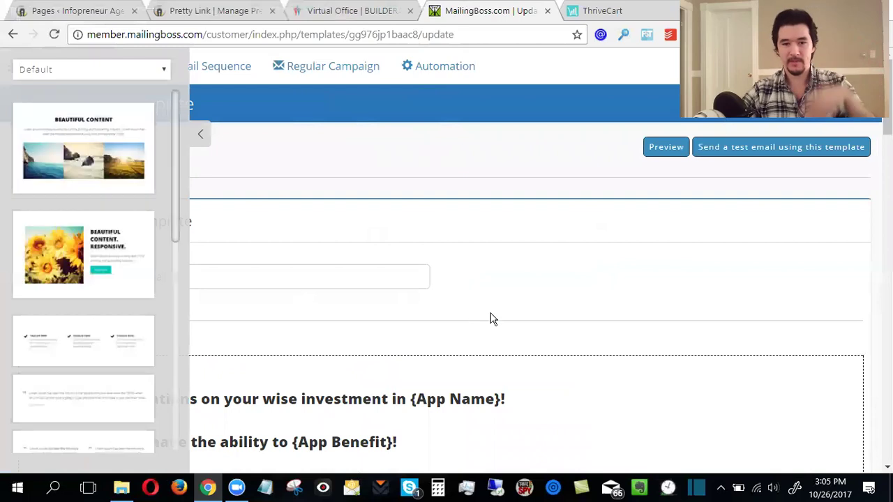
pyautogui.click(203, 135)
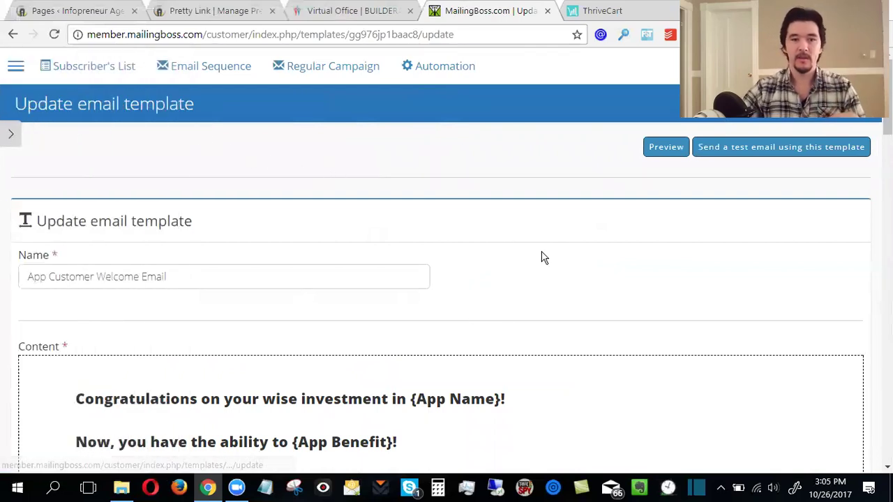
pyautogui.scroll(-10, 540, 254)
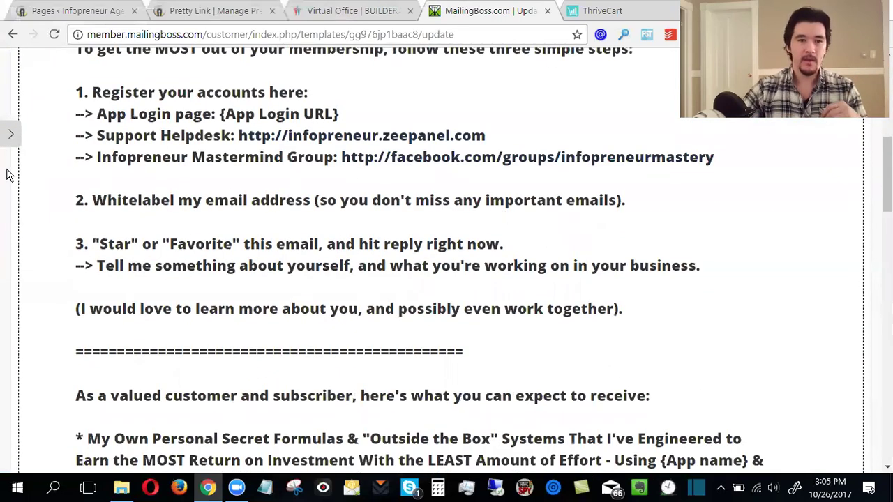
pyautogui.moveTo(512, 158)
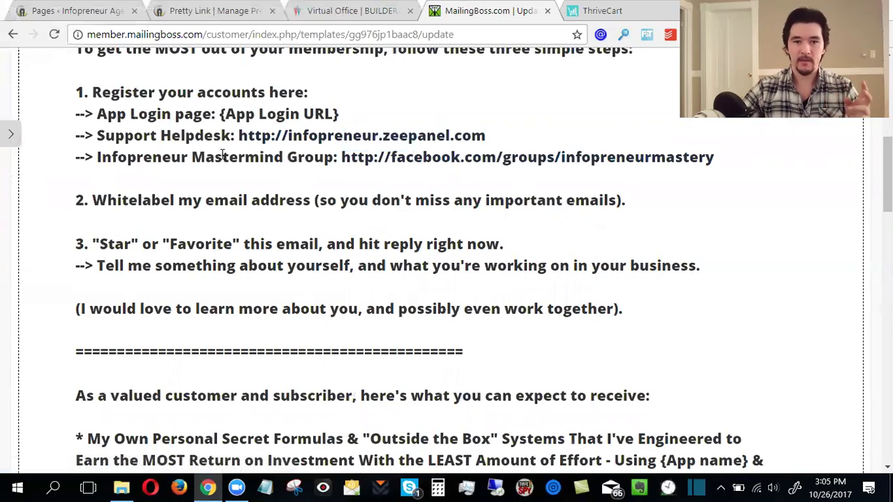
pyautogui.click(16, 138)
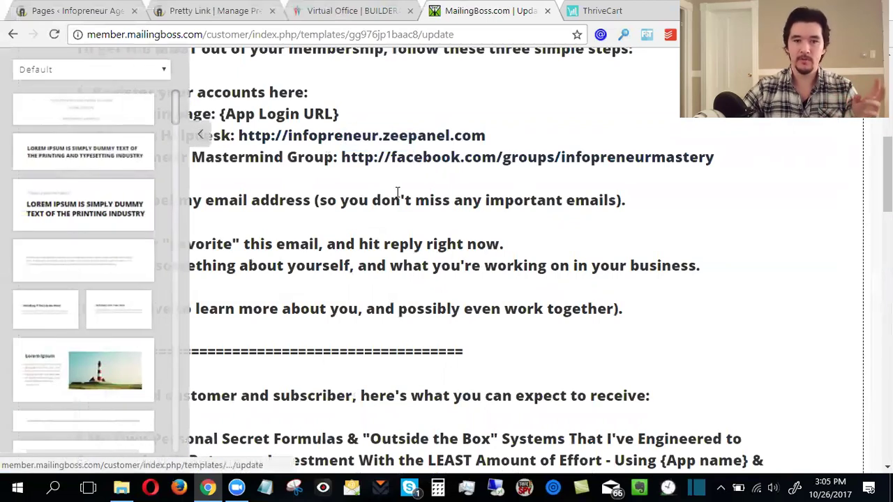
pyautogui.click(202, 137)
pyautogui.scroll(10, 326, 185)
pyautogui.scroll(-3, 327, 190)
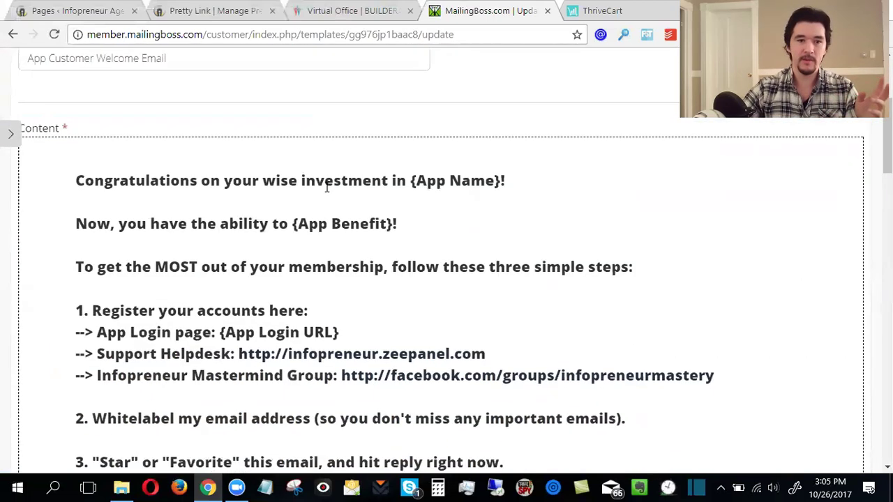
pyautogui.click(325, 180)
pyautogui.tripleClick(325, 180)
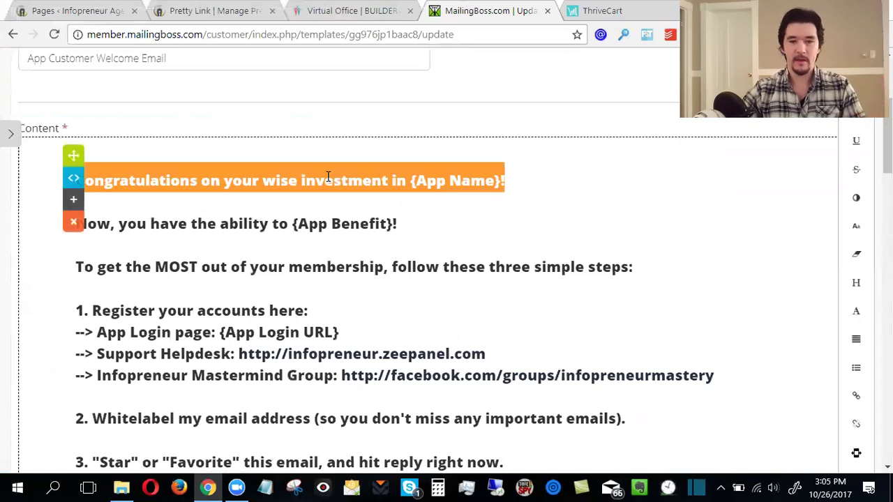
pyautogui.hotkey('ctrl', 'a')
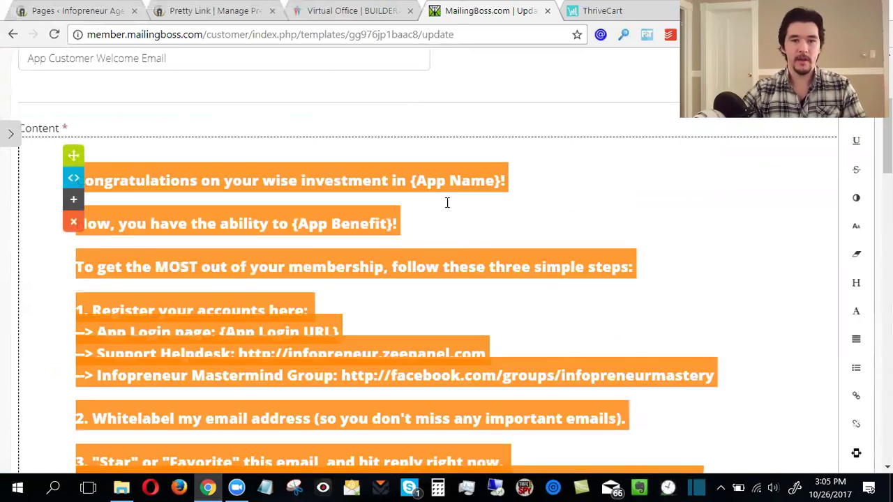
pyautogui.hotkey('ctrl', 'b')
pyautogui.click(548, 215)
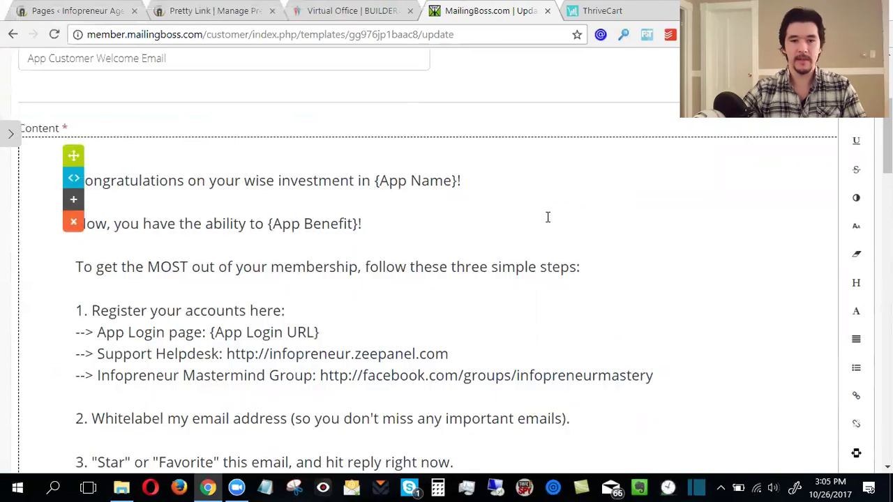
pyautogui.scroll(-10, 549, 218)
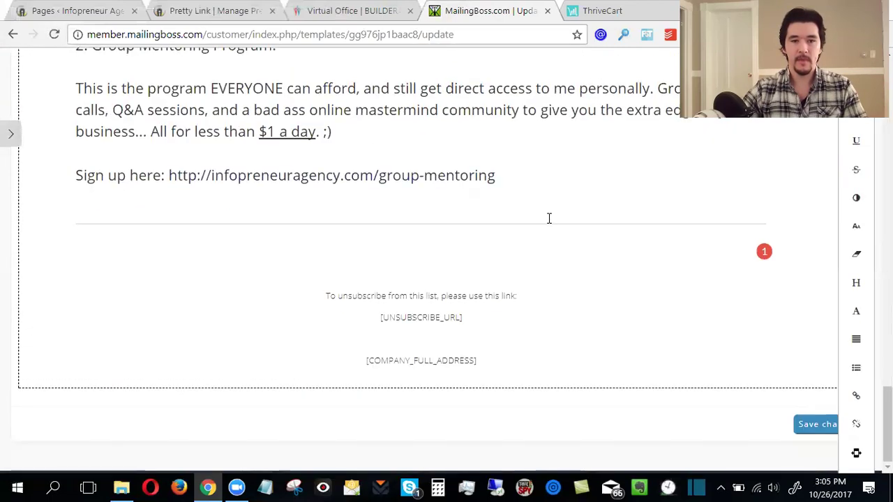
pyautogui.scroll(15, 544, 218)
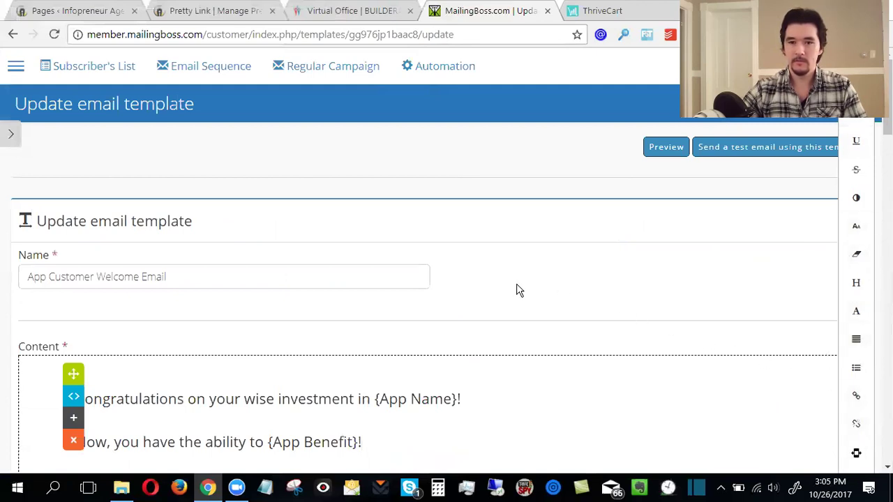
pyautogui.scroll(-3, 434, 300)
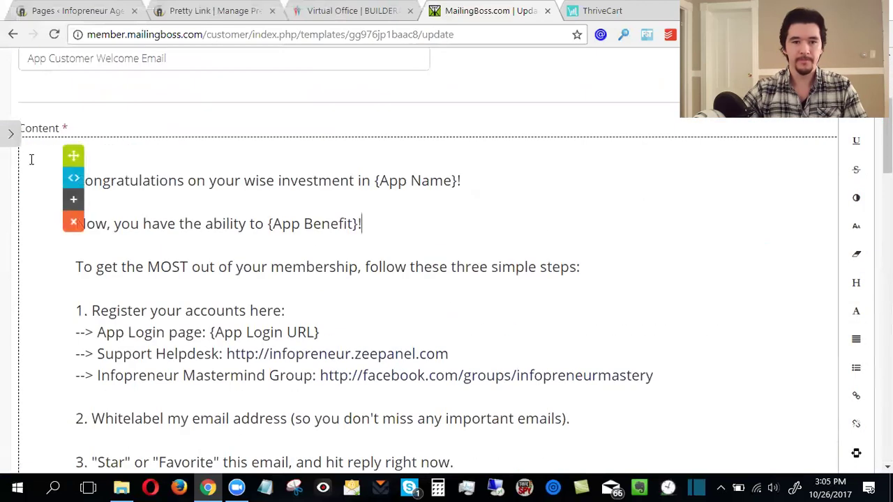
pyautogui.click(9, 136)
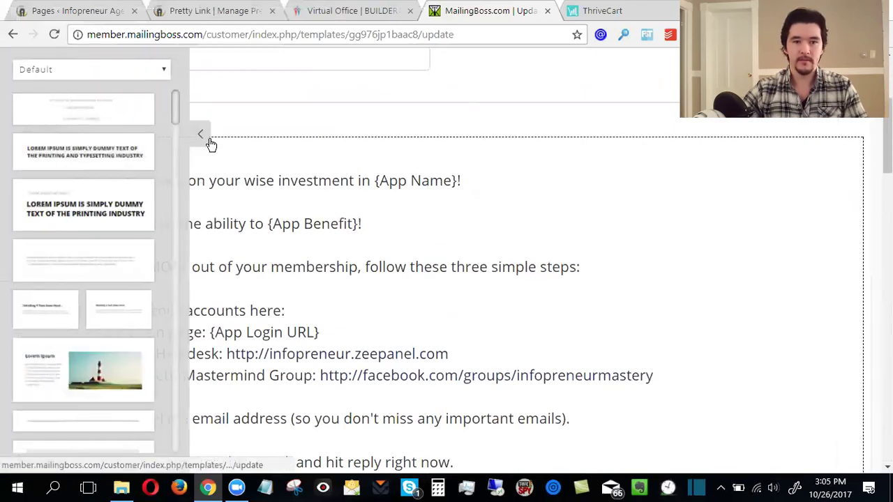
pyautogui.click(203, 137)
pyautogui.moveTo(377, 180); pyautogui.dragTo(458, 181)
pyautogui.scroll(-6, 443, 253)
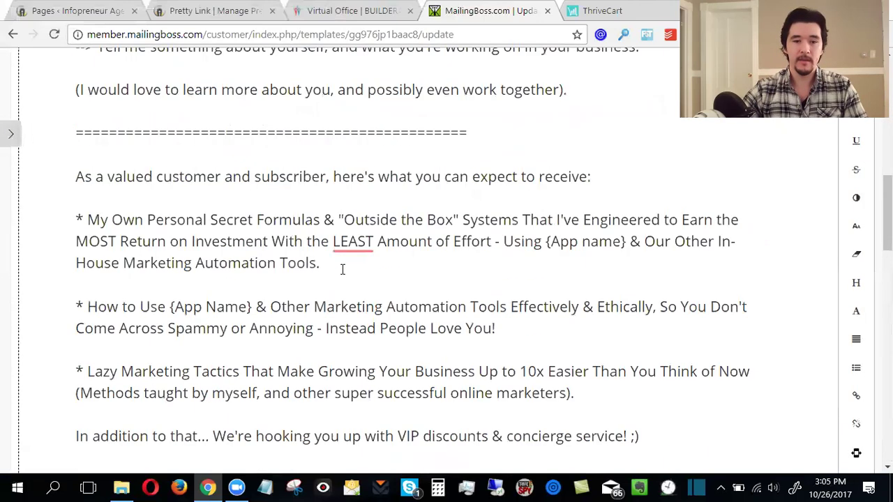
pyautogui.scroll(7, 363, 279)
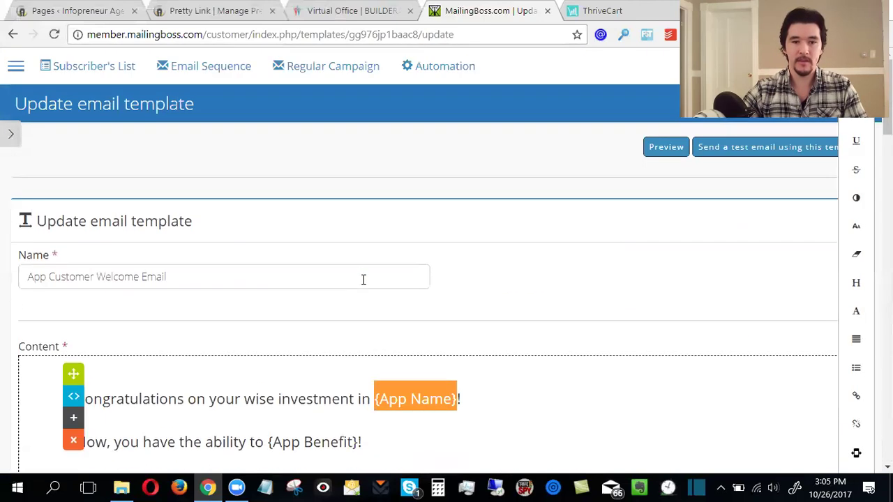
pyautogui.scroll(-6, 560, 351)
pyautogui.scroll(6, 590, 349)
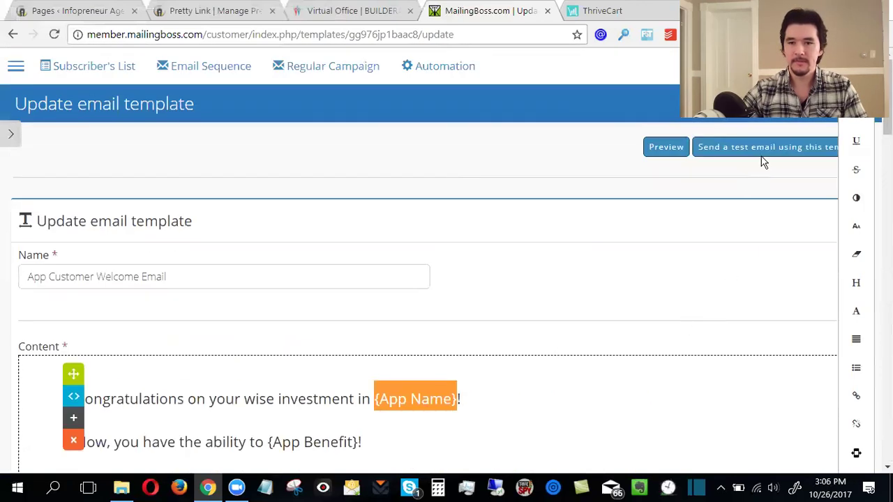
pyautogui.scroll(-3, 262, 307)
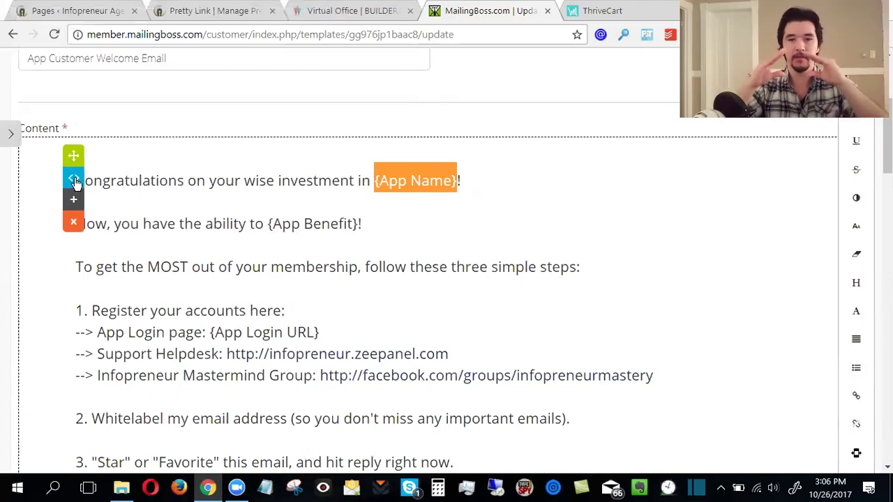
pyautogui.click(74, 180)
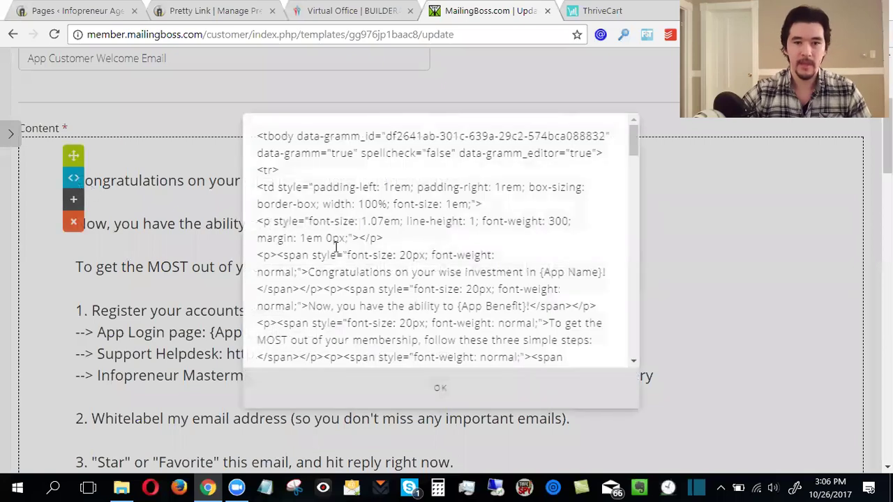
pyautogui.hotkey('ctrl', 'a')
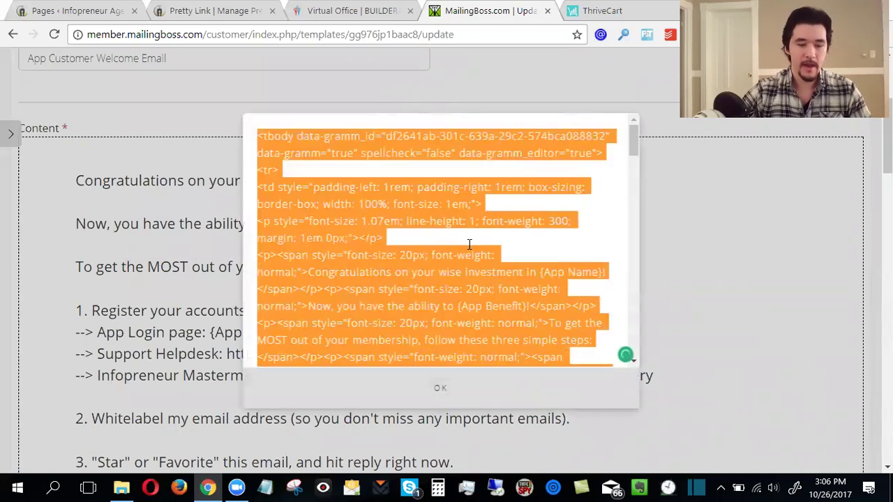
pyautogui.click(423, 384)
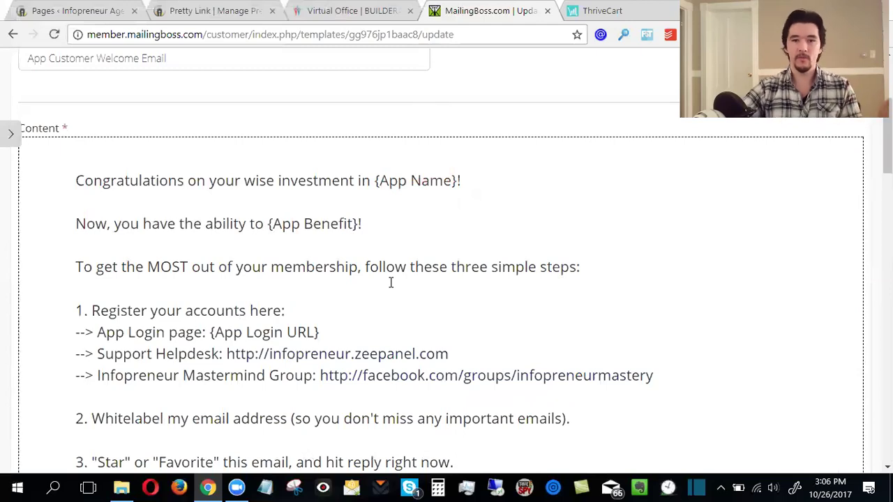
pyautogui.scroll(3, 391, 282)
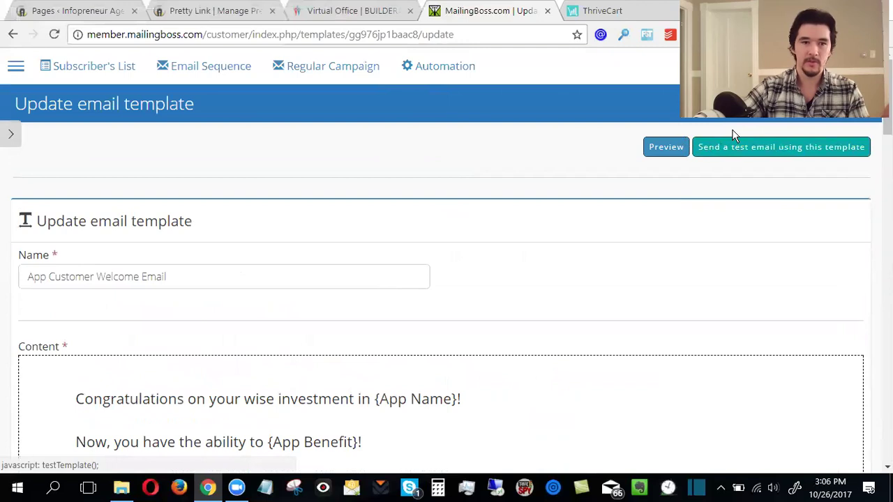
pyautogui.scroll(-3, 250, 284)
pyautogui.scroll(3, 250, 284)
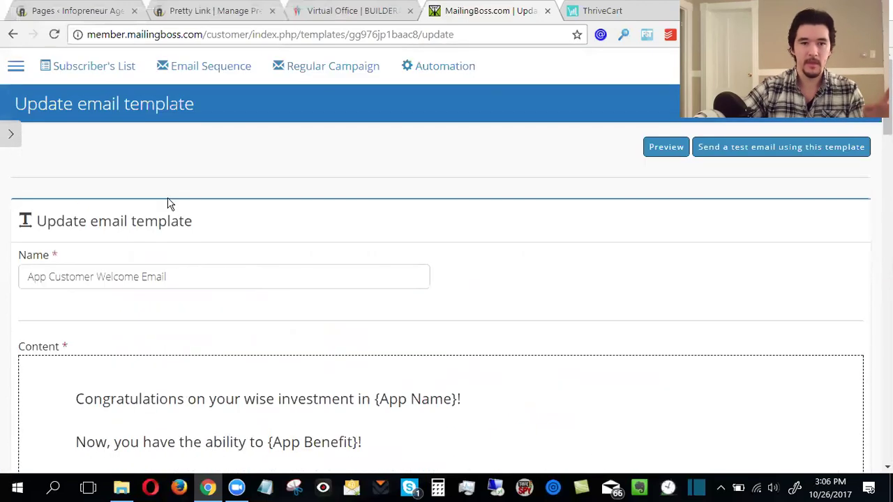
# Step: Go to the E-mail sequences list and begin a new sequence
pyautogui.click(197, 68)
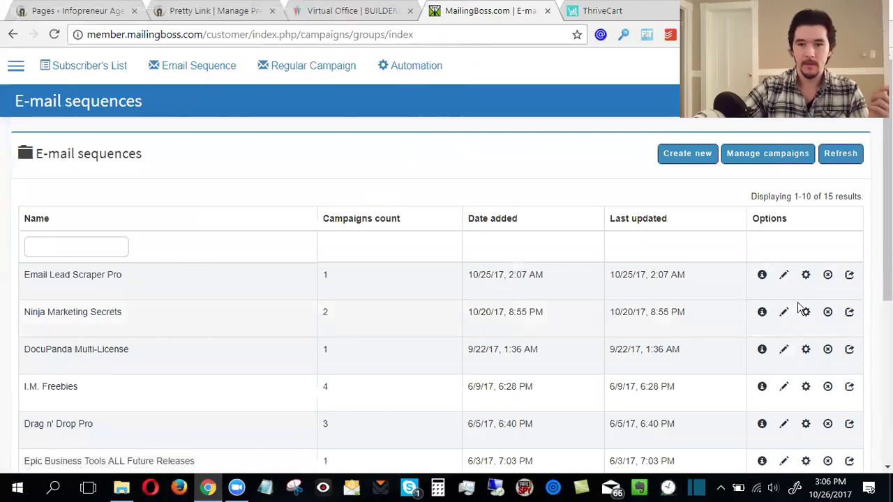
pyautogui.click(689, 162)
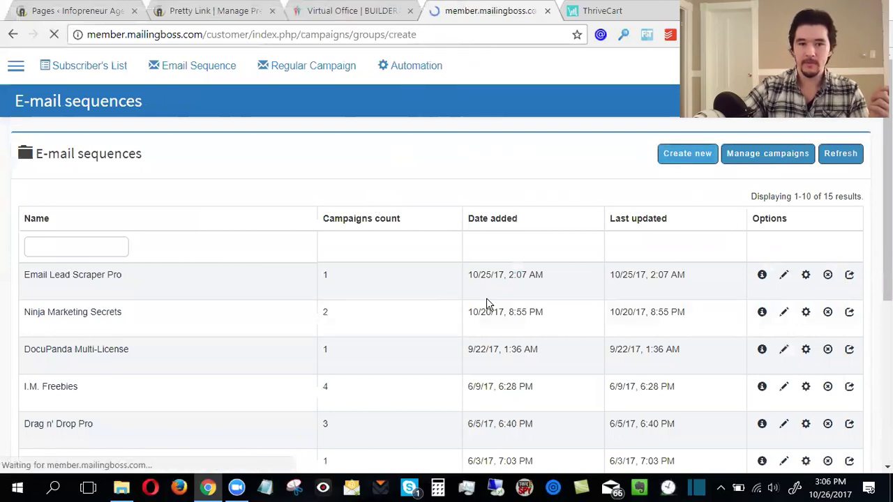
# Step: Name the new sequence 'App Template' and assign it the E-mail Marketing Test list (4 subscribers)
pyautogui.click(272, 210)
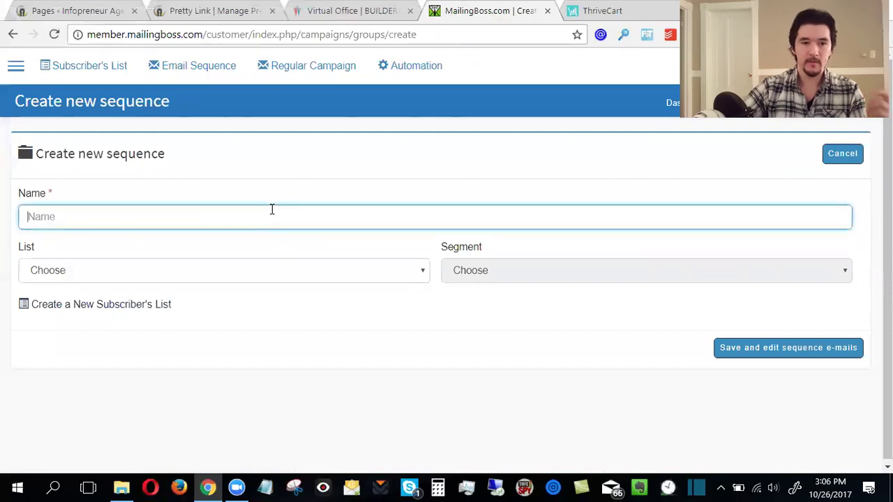
pyautogui.write('App')
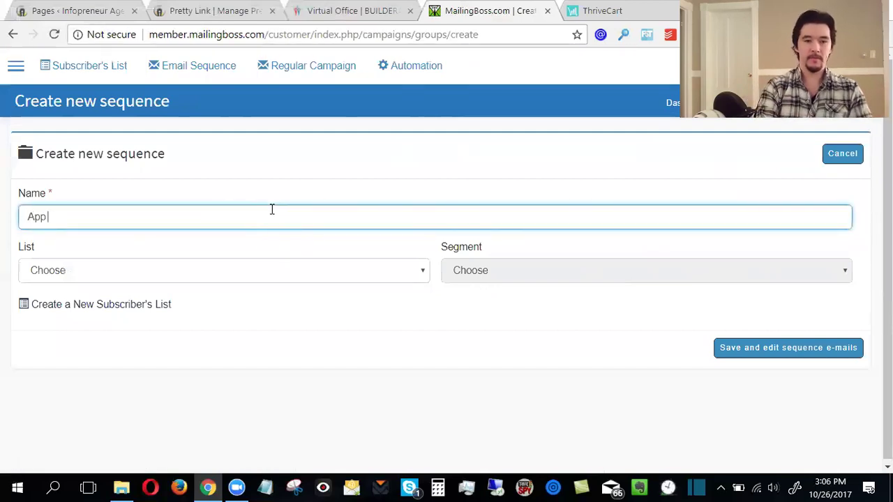
pyautogui.write(' Te')
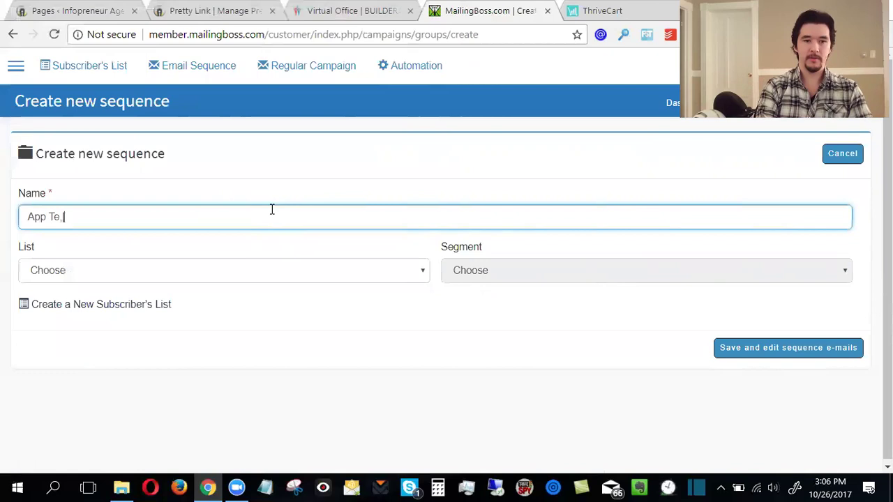
pyautogui.write('mplate')
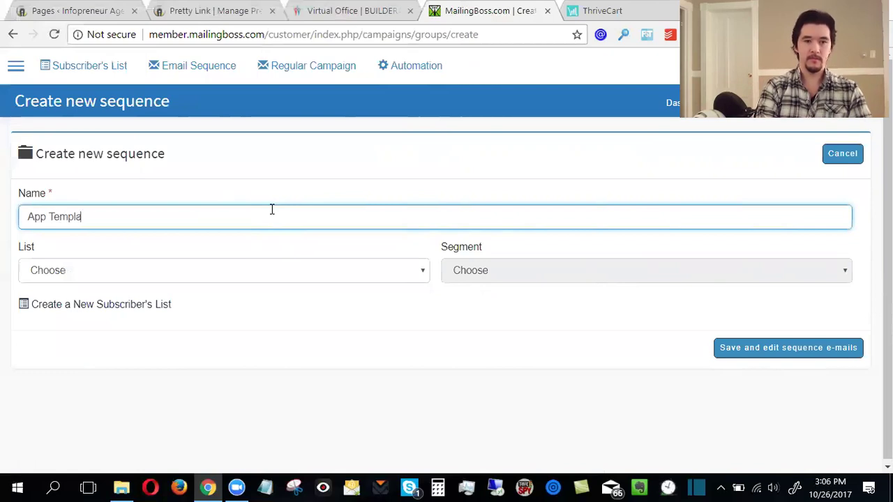
pyautogui.click(283, 280)
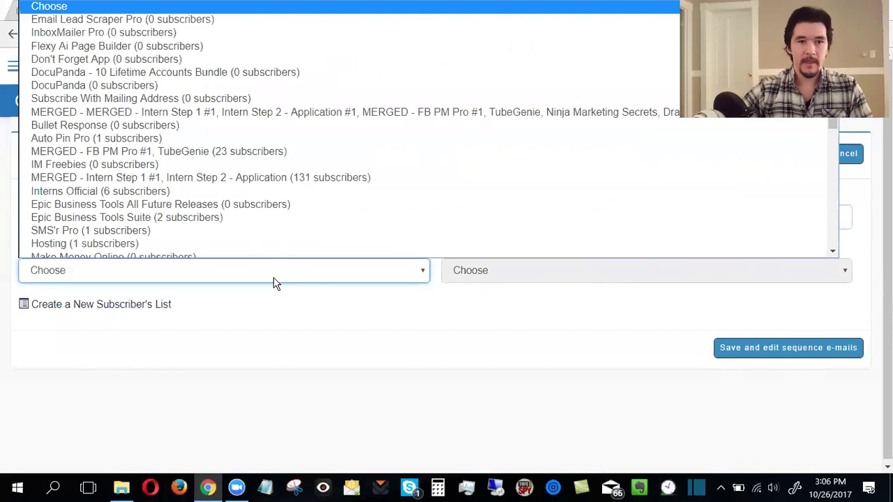
pyautogui.scroll(-5, 234, 233)
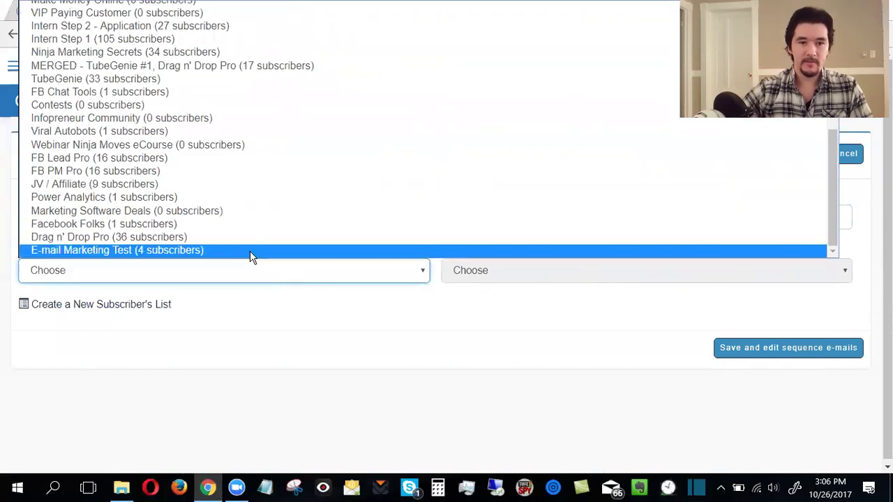
pyautogui.click(125, 252)
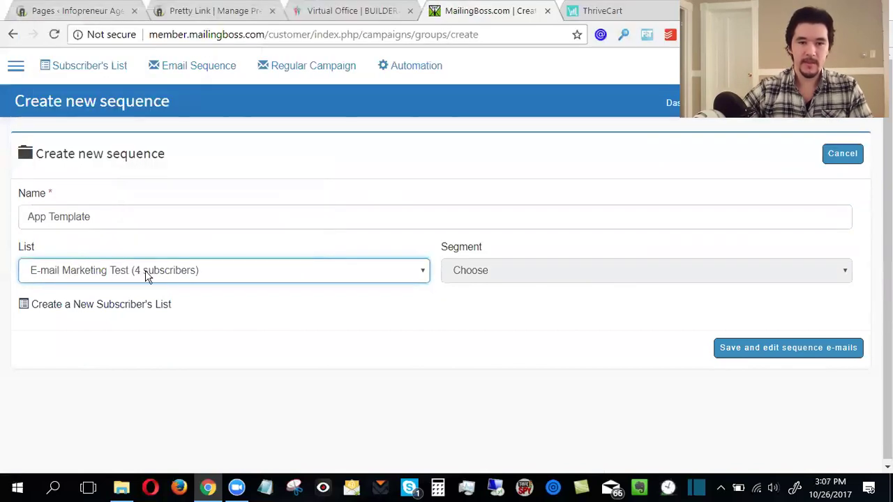
# Step: Save the sequence and delete the first email's Lorem Ipsum placeholder paragraph
pyautogui.click(768, 358)
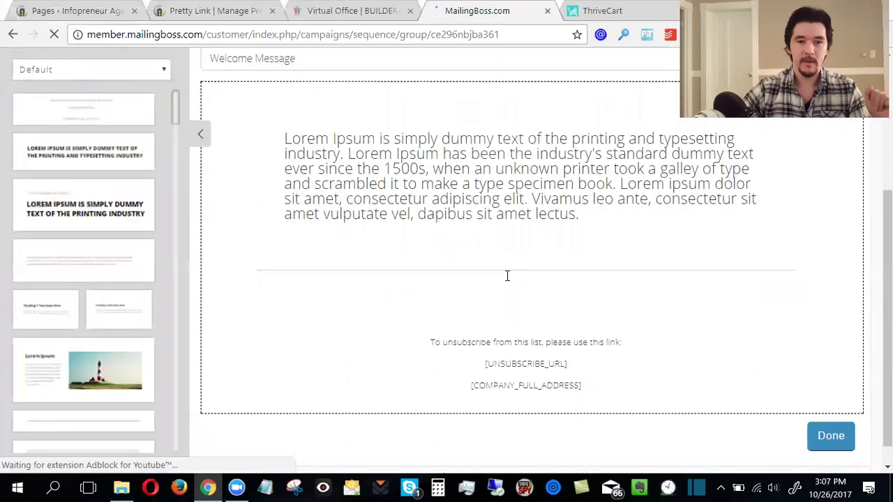
pyautogui.moveTo(606, 219); pyautogui.dragTo(284, 136)
pyautogui.moveTo(600, 213); pyautogui.dragTo(259, 131)
pyautogui.press('Delete')
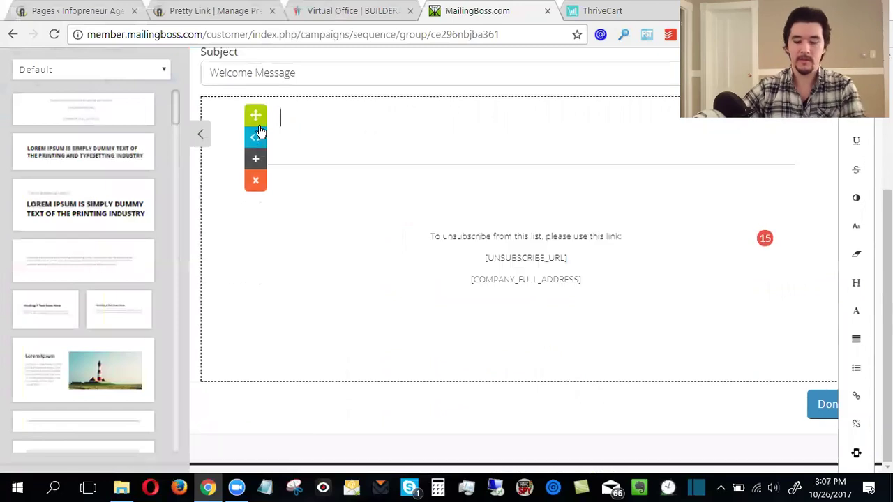
# Step: Replace the content block's HTML source with the copied welcome email HTML
pyautogui.click(256, 147)
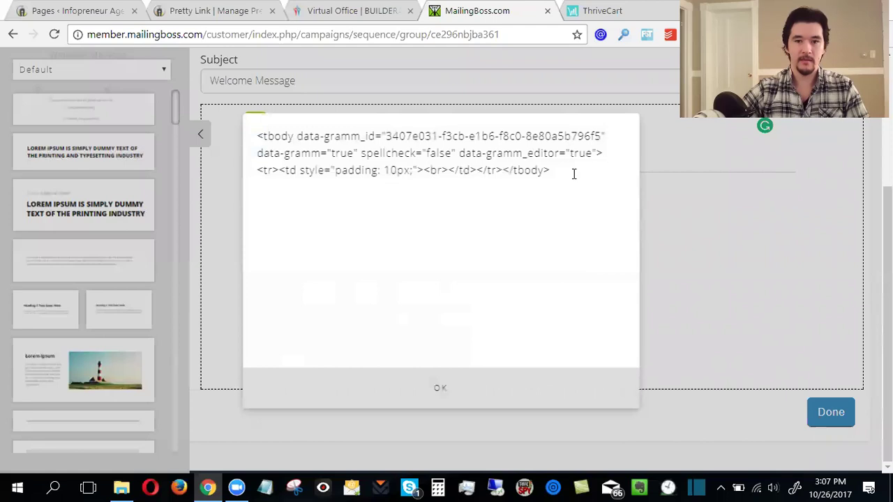
pyautogui.hotkey('ctrl', 'a')
pyautogui.hotkey('ctrl', 'v')
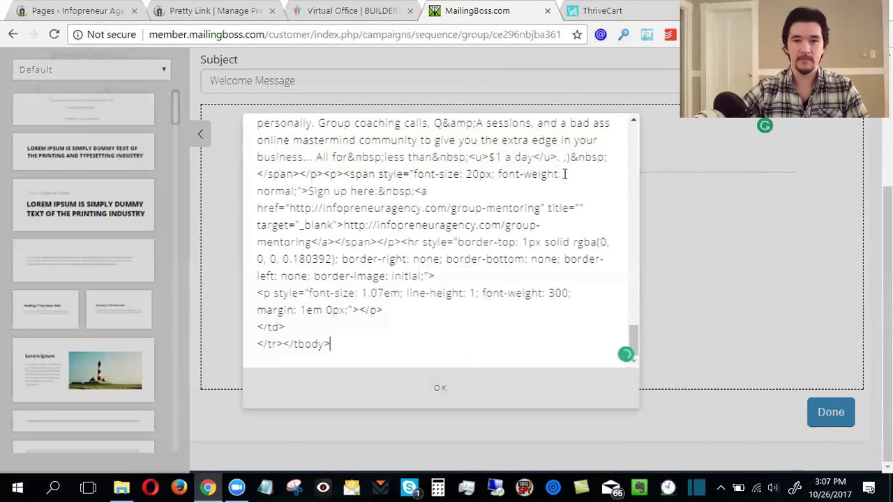
pyautogui.click(415, 395)
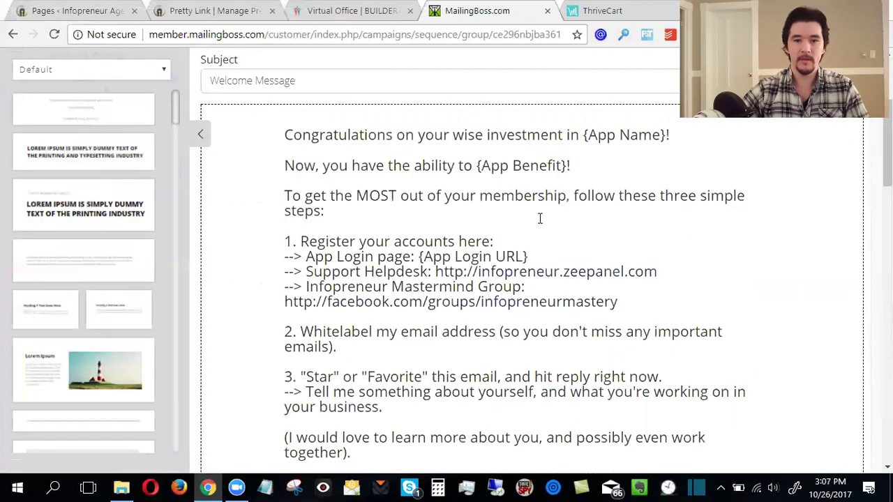
pyautogui.scroll(-10, 512, 244)
pyautogui.scroll(1, 511, 244)
pyautogui.scroll(10, 510, 244)
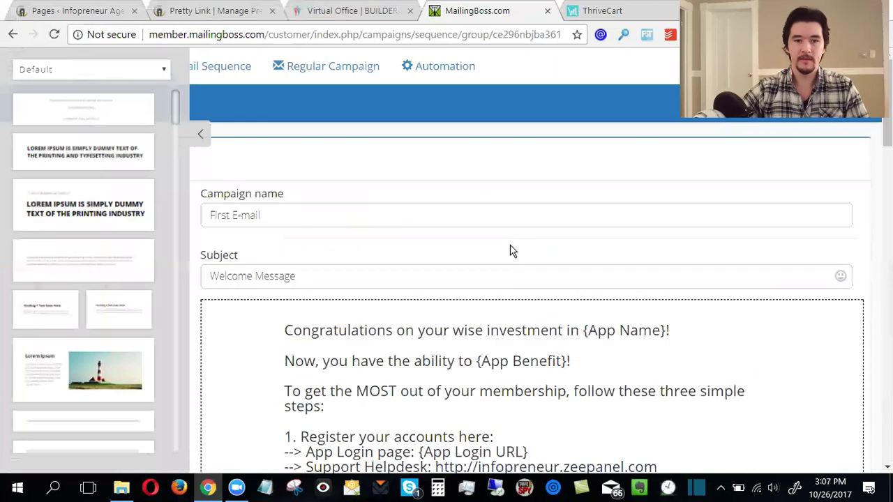
# Step: Change the first email's subject from 'Welcome Message' to 'Thank you! Access Details inside...' and save it
pyautogui.click(200, 134)
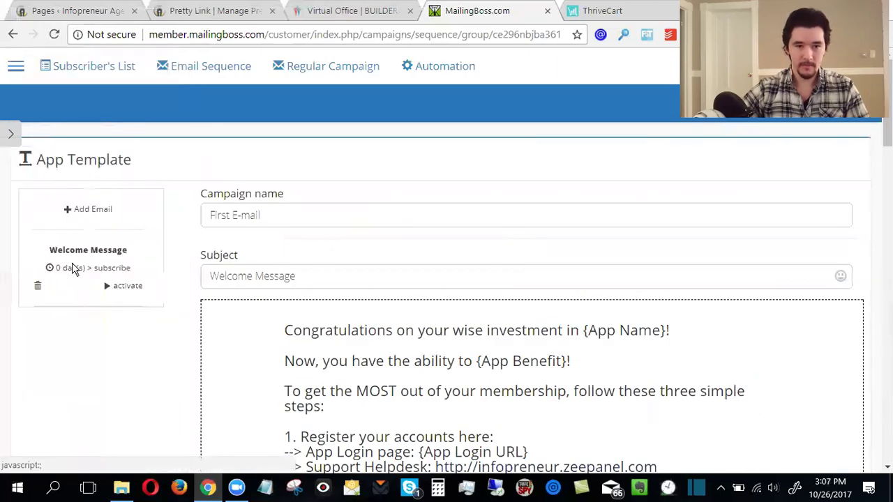
pyautogui.moveTo(325, 283); pyautogui.dragTo(205, 291)
pyautogui.write('Thank')
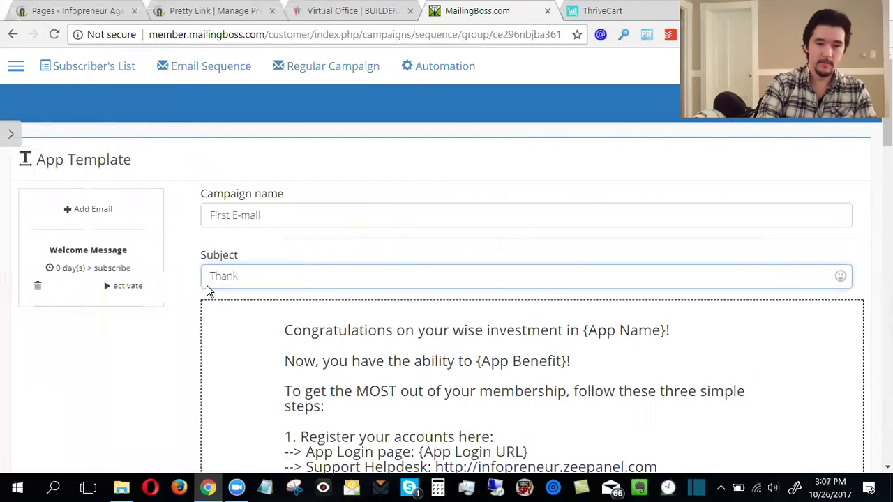
pyautogui.write(' you! Cong')
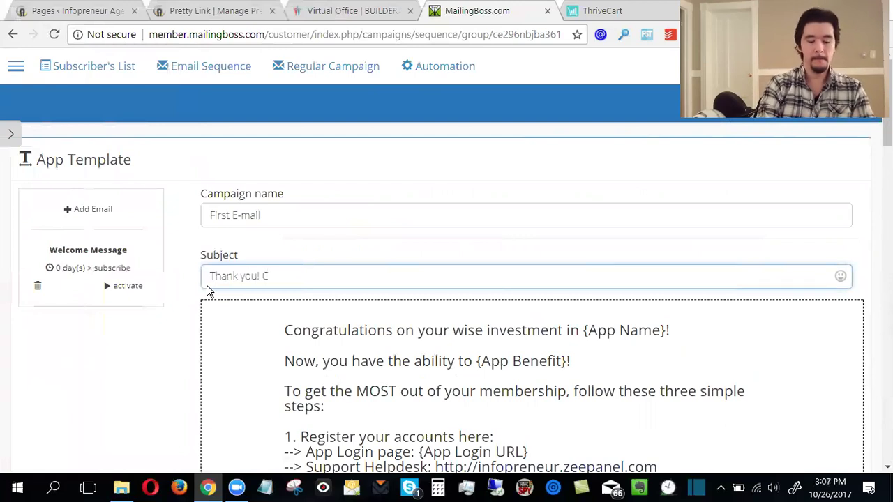
pyautogui.press('BackSpace')
pyautogui.press('BackSpace')
pyautogui.press('BackSpace')
pyautogui.press('BackSpace')
pyautogui.write('Access Details indide..')
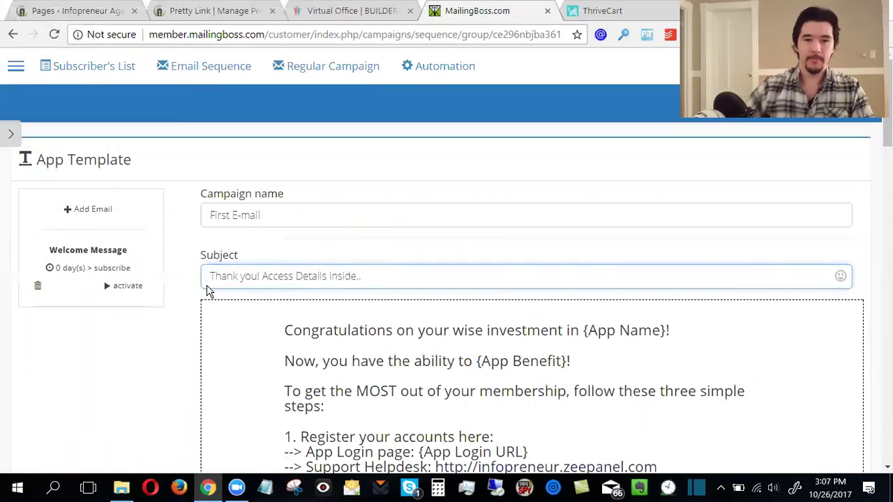
pyautogui.write('.')
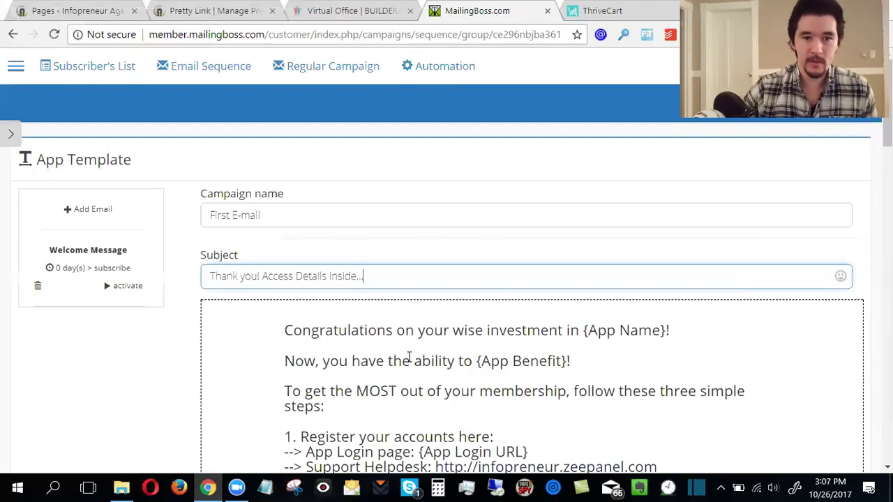
pyautogui.scroll(-15, 521, 377)
pyautogui.click(817, 413)
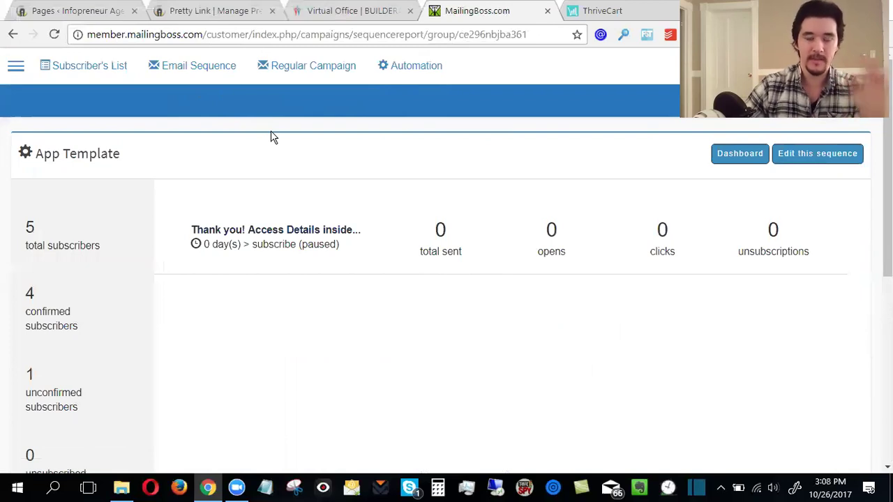
# Step: Open the E-Mail Marketing navigation sidebar, then close it again
pyautogui.click(16, 66)
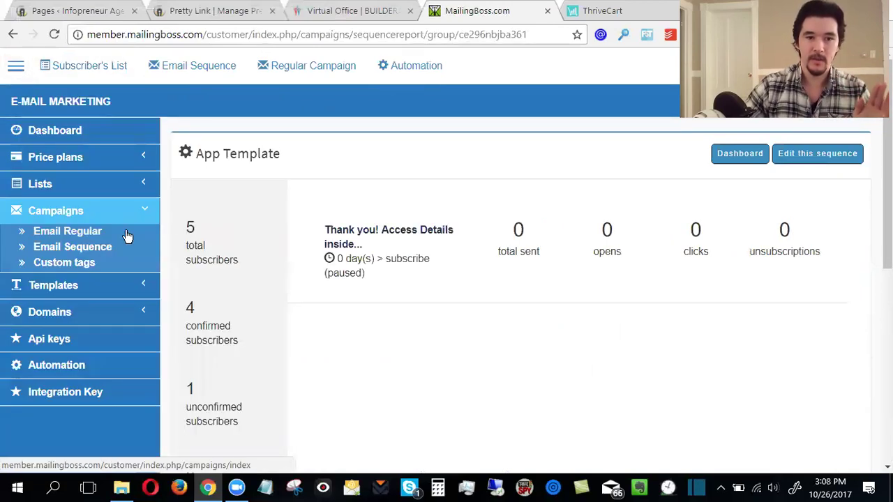
pyautogui.click(10, 67)
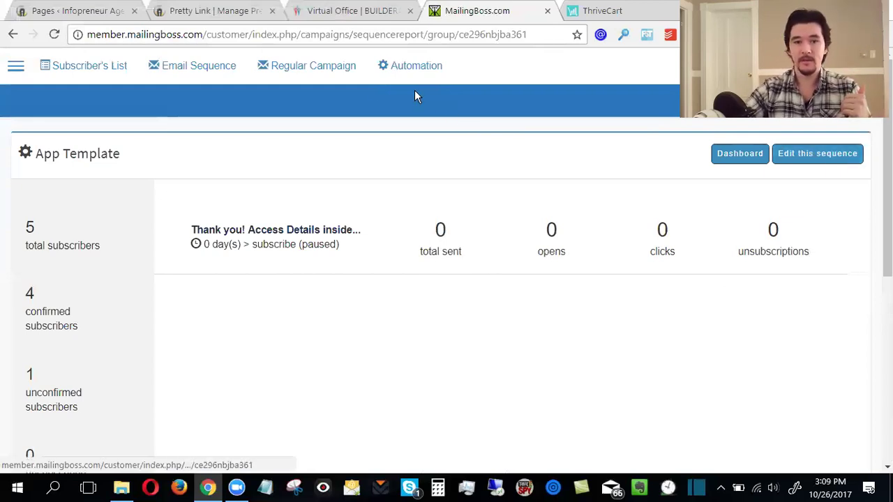
# Step: Toggle the navigation menu and go to the Lists page showing all 38 subscriber lists
pyautogui.click(11, 70)
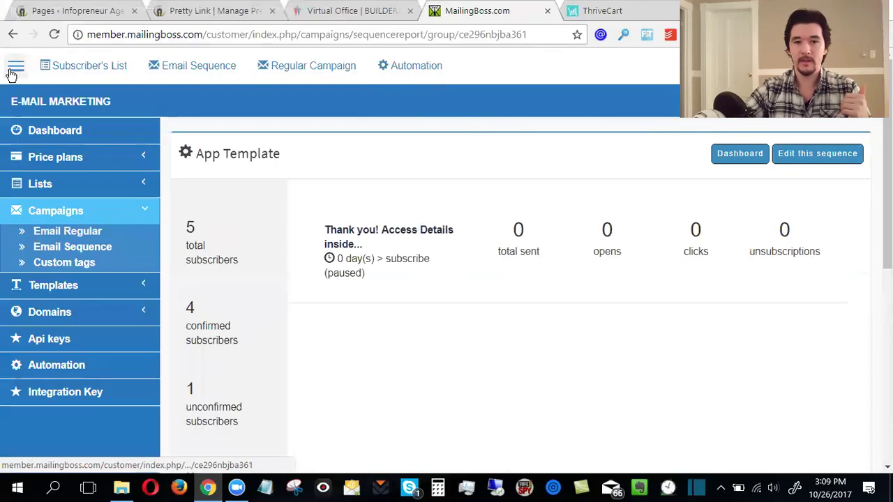
pyautogui.click(11, 72)
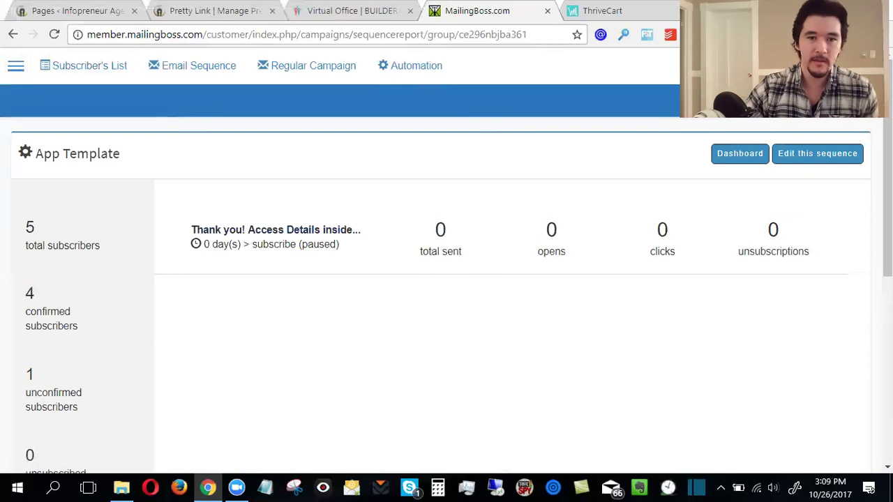
pyautogui.click(14, 67)
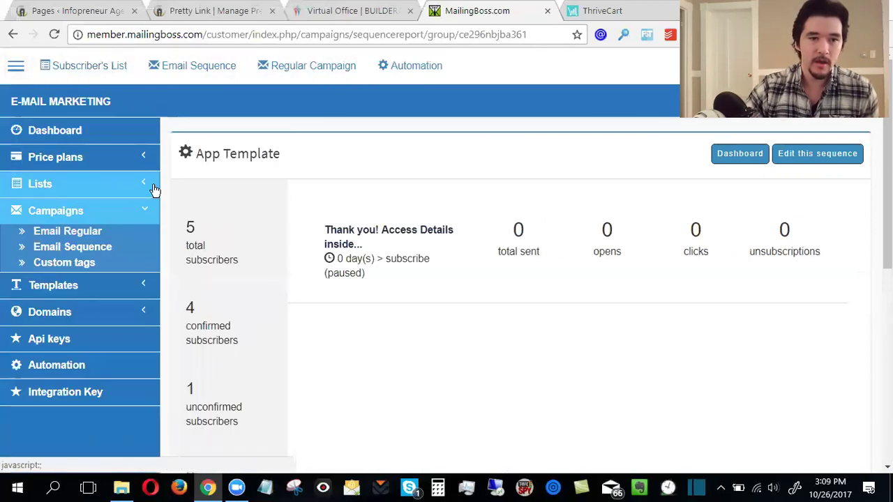
pyautogui.click(115, 77)
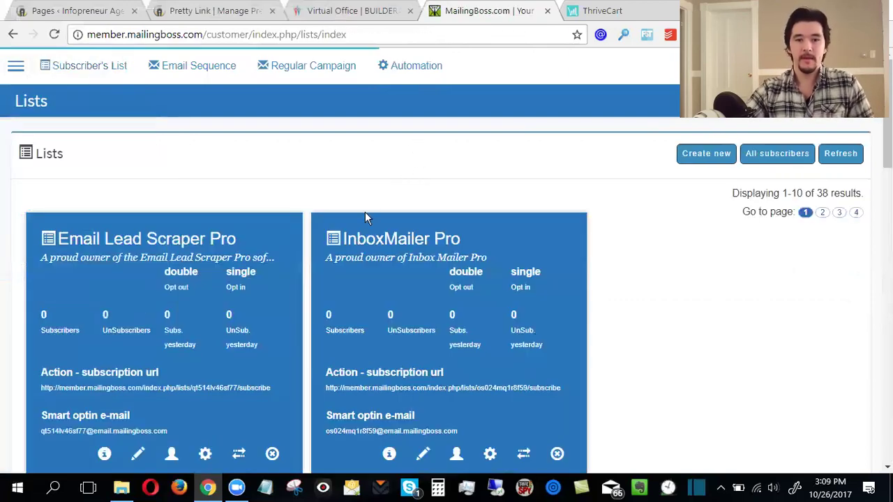
# Step: Find the Email Lead Scraper Pro card on the Lists page and open its overview
pyautogui.scroll(-3, 365, 218)
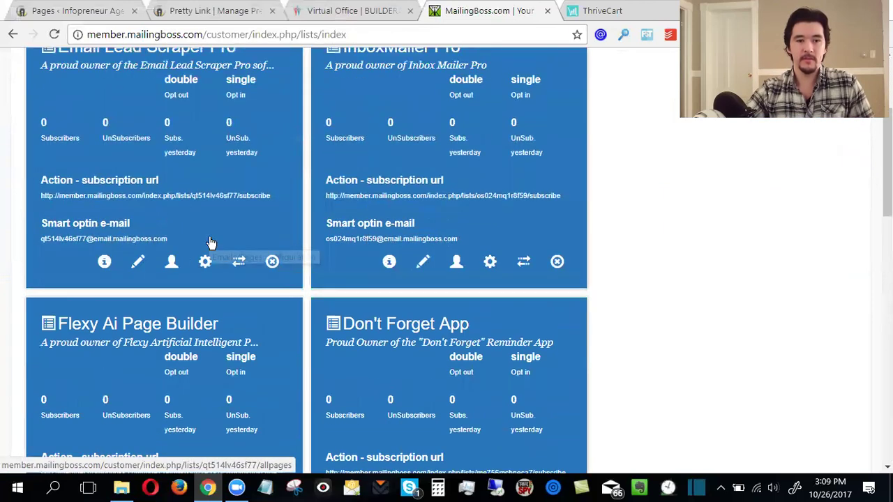
pyautogui.scroll(3, 211, 243)
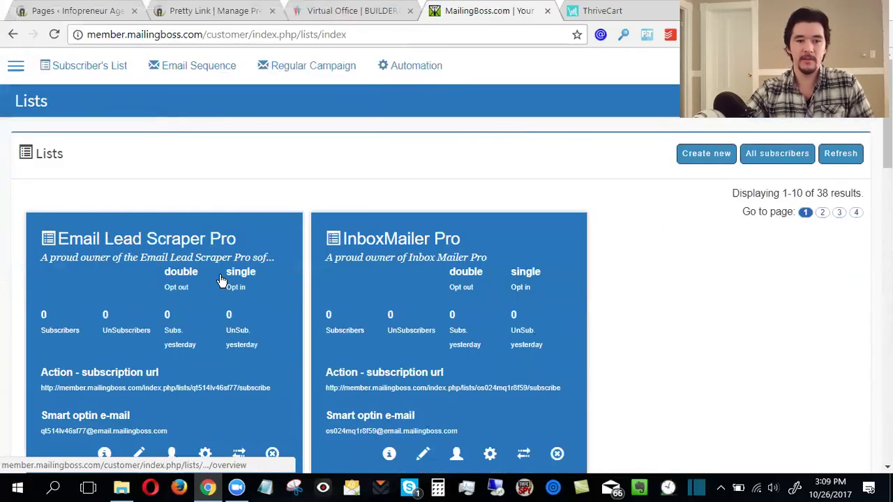
pyautogui.scroll(-3, 220, 279)
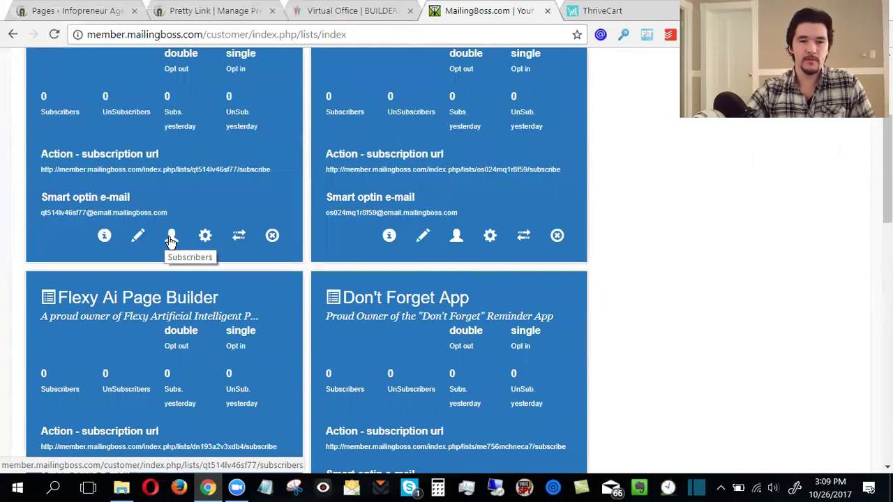
pyautogui.click(106, 236)
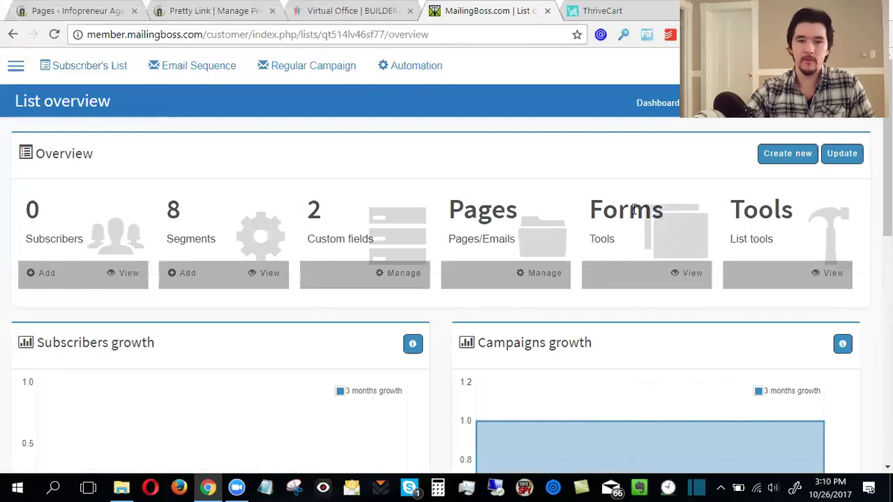
# Step: Review the list's subscribe-form embed code with EMAIL, FNAME, LNAME and REFERENCE fields, then return to all lists
pyautogui.click(696, 276)
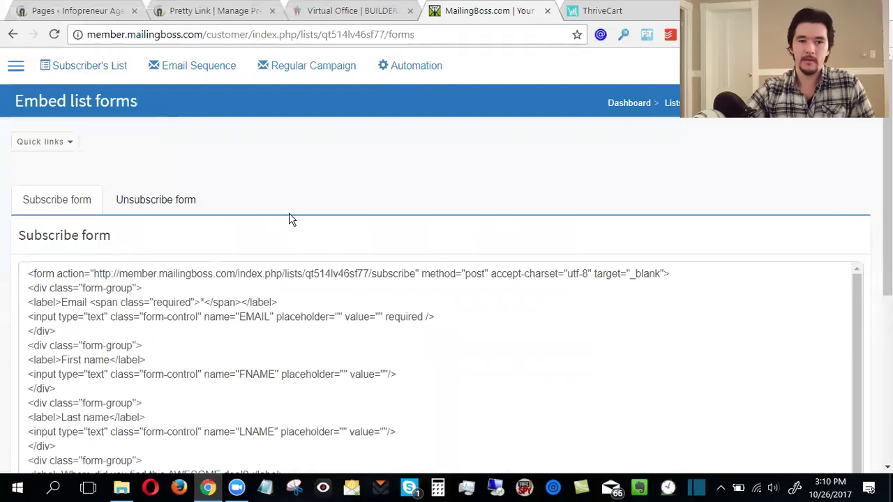
pyautogui.scroll(-3, 289, 217)
pyautogui.scroll(3, 207, 239)
pyautogui.scroll(-5, 260, 293)
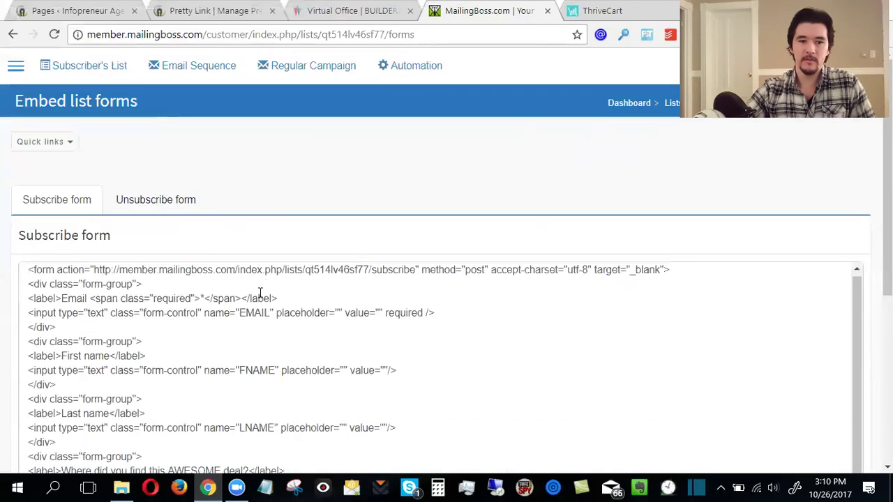
pyautogui.scroll(2, 262, 281)
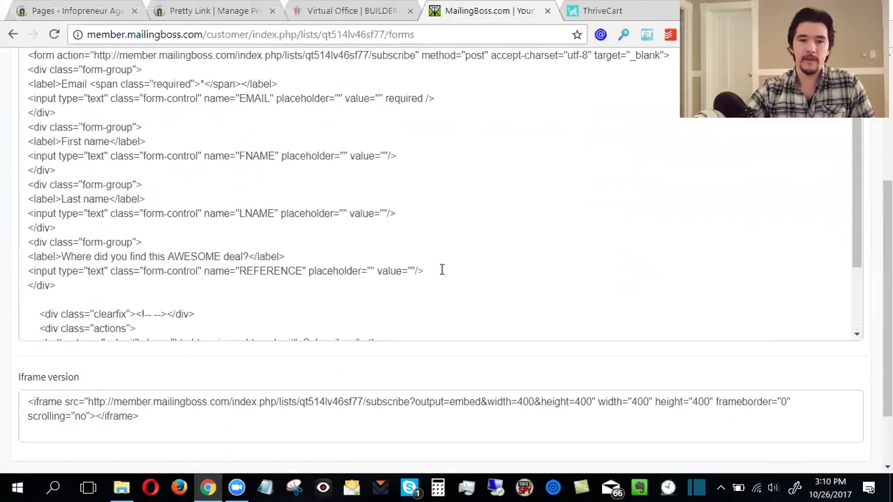
pyautogui.scroll(3, 442, 270)
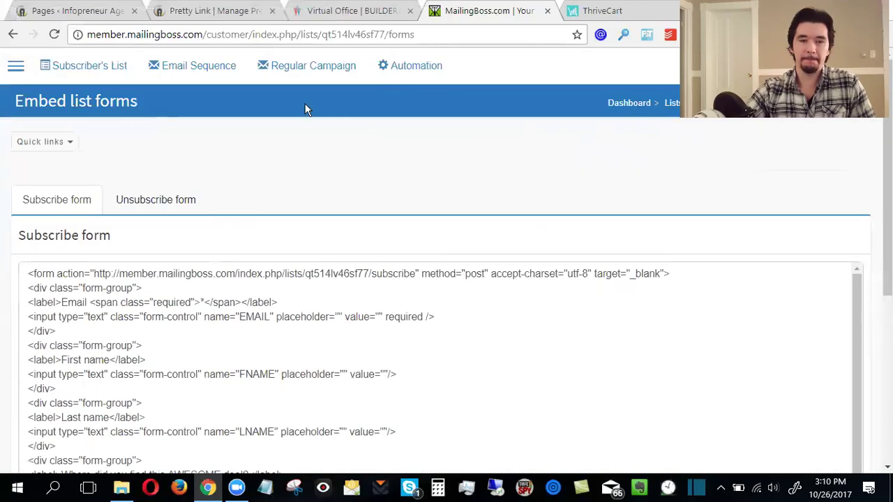
pyautogui.click(56, 73)
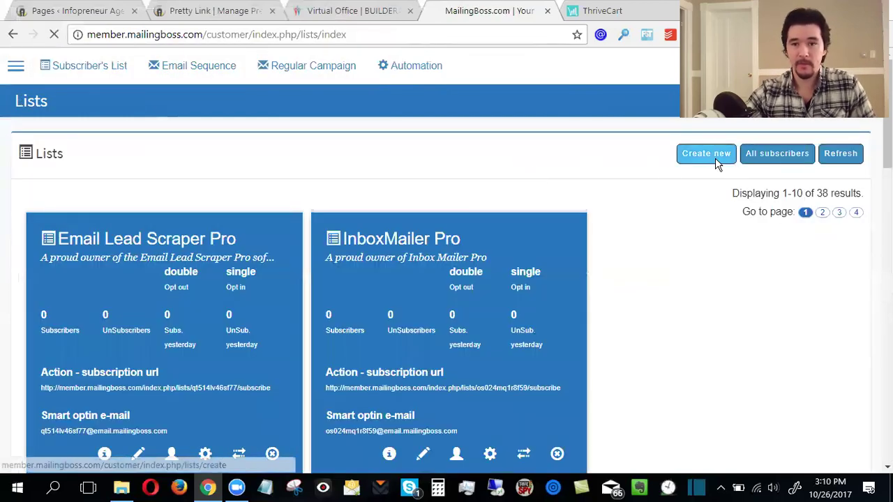
# Step: Start a new list and enter 'test' as its name, display name and description
pyautogui.click(718, 161)
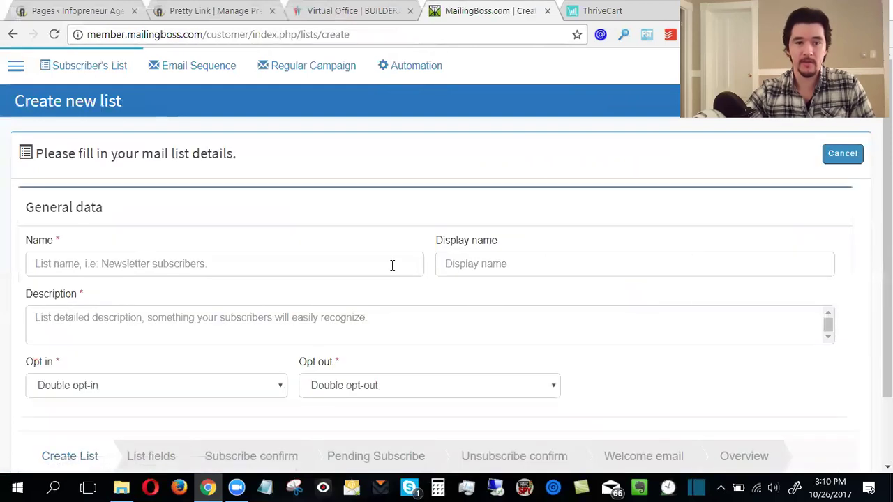
pyautogui.click(359, 260)
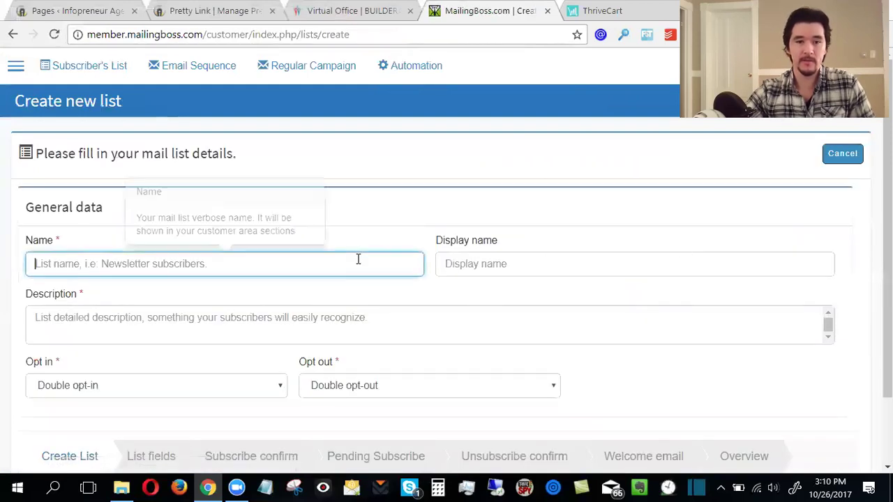
pyautogui.click(363, 227)
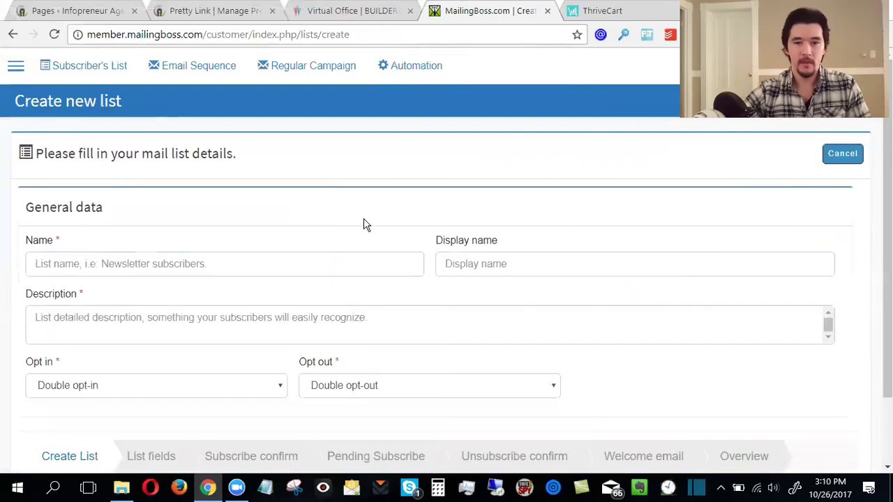
pyautogui.scroll(-1, 363, 224)
pyautogui.click(286, 187)
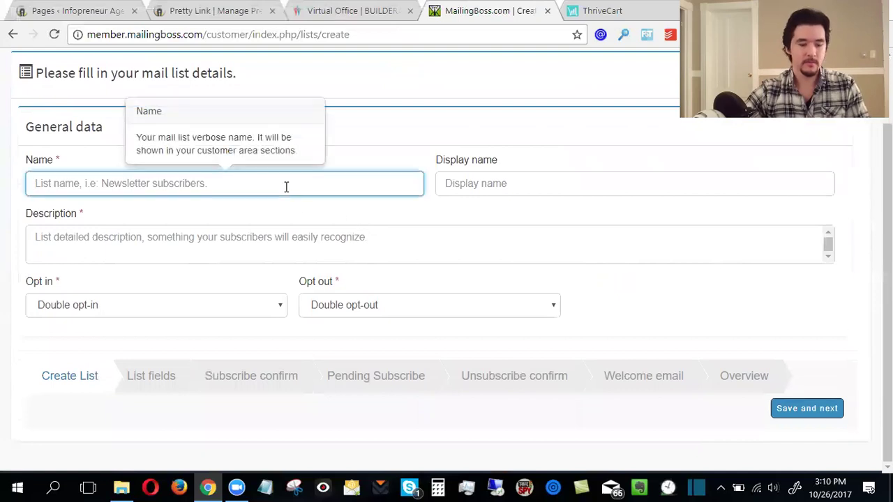
pyautogui.write('test')
pyautogui.press('Tab')
pyautogui.write('test')
pyautogui.press('Tab')
pyautogui.write('test')
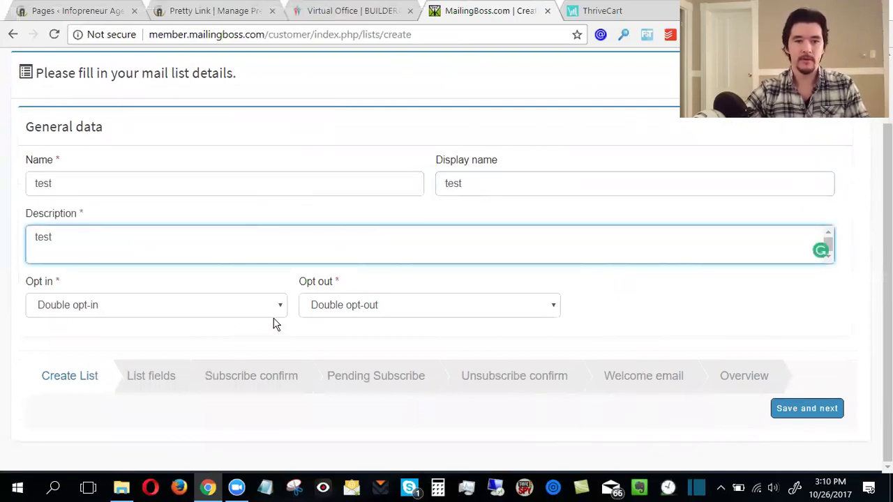
# Step: Set the list to Single opt-in and save its details
pyautogui.click(149, 311)
pyautogui.click(117, 337)
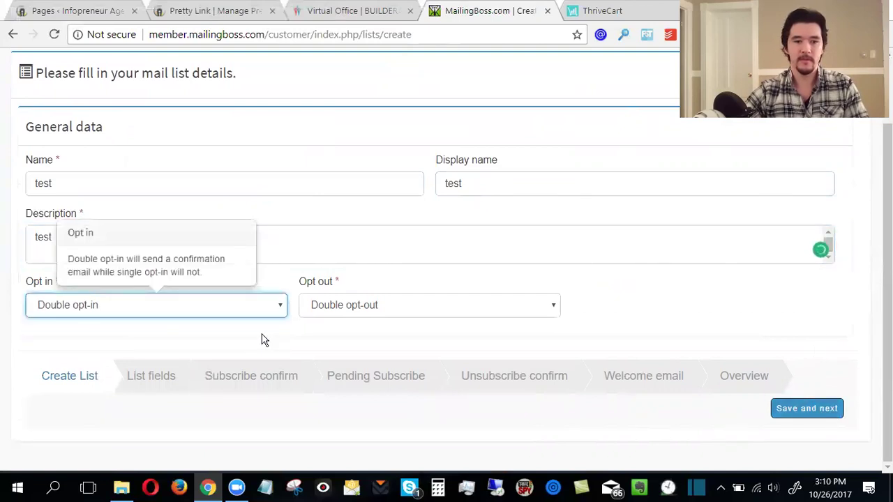
pyautogui.click(807, 408)
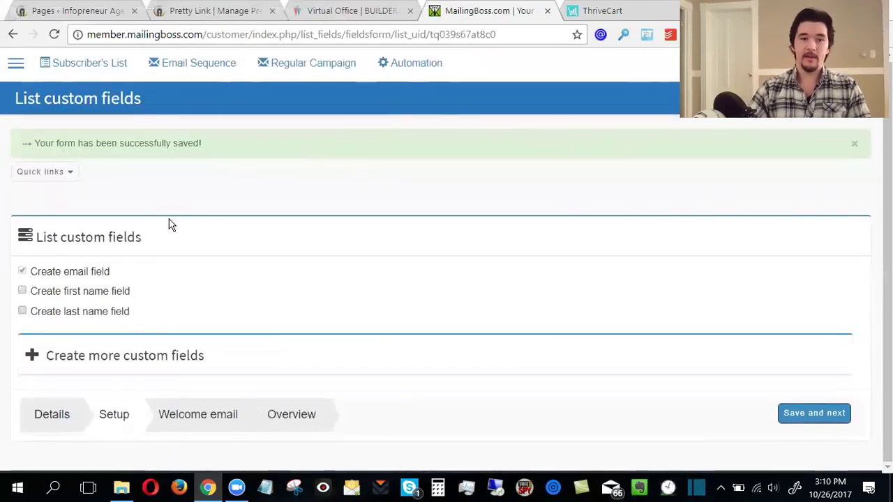
# Step: Include first name and last name fields in the list and reveal the custom fields form
pyautogui.click(93, 292)
pyautogui.click(87, 318)
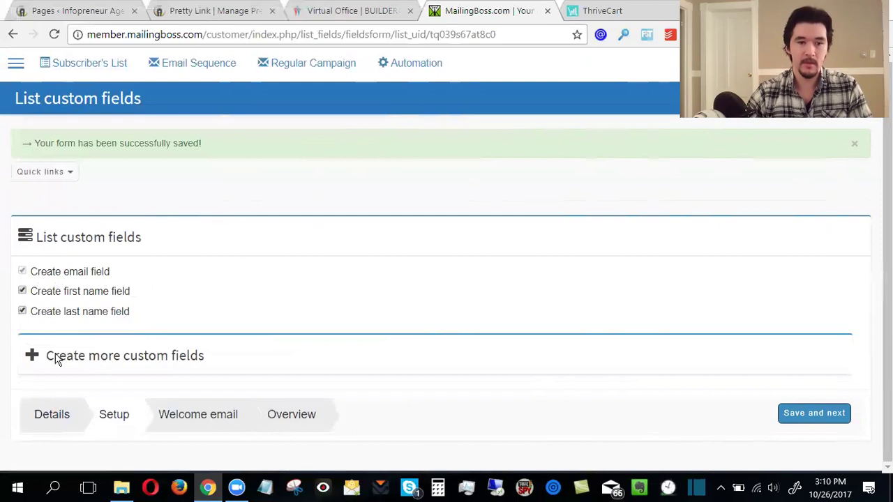
pyautogui.click(32, 355)
pyautogui.scroll(-4, 241, 258)
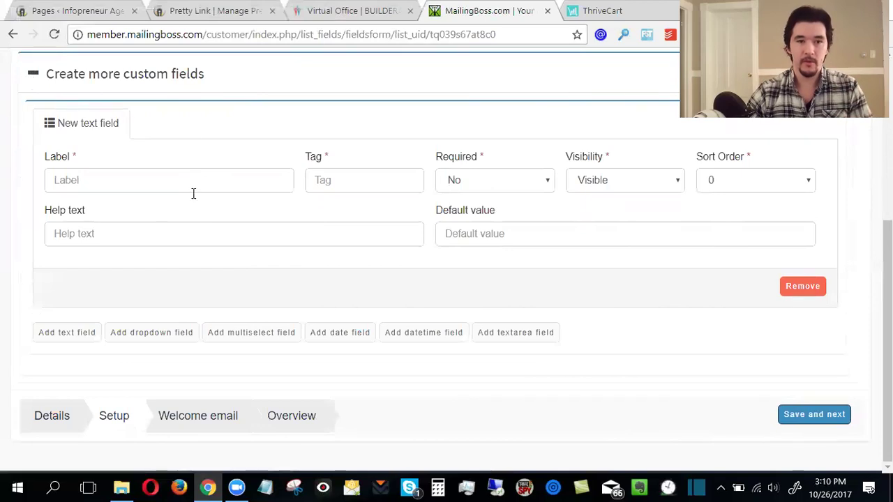
pyautogui.scroll(2, 207, 223)
pyautogui.scroll(2, 207, 223)
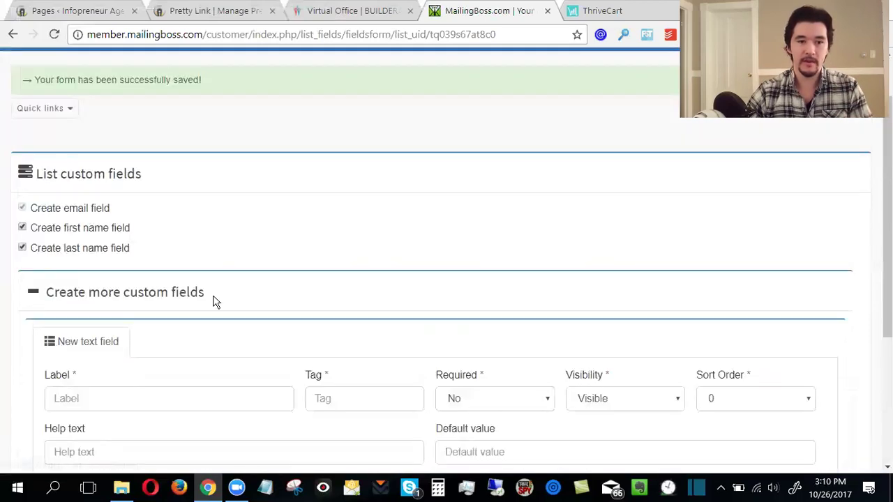
pyautogui.scroll(-3, 111, 268)
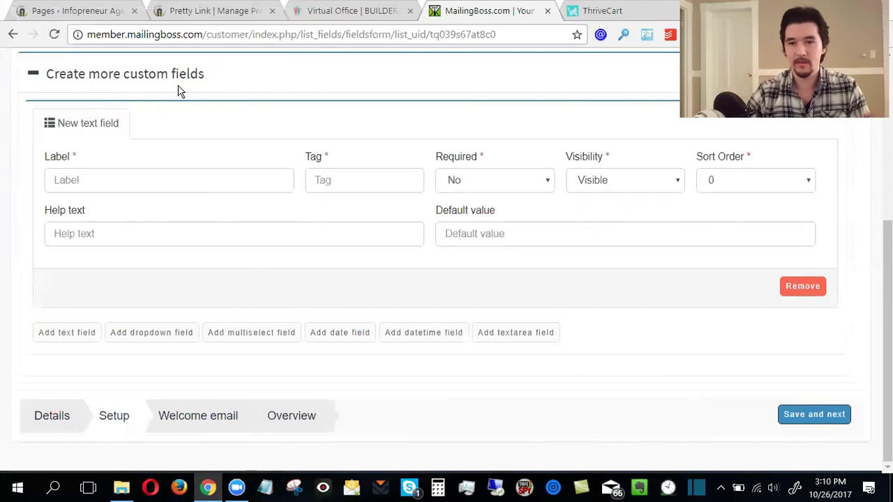
# Step: Label the new custom field 'How did you find this AWESOME deal?'
pyautogui.click(157, 184)
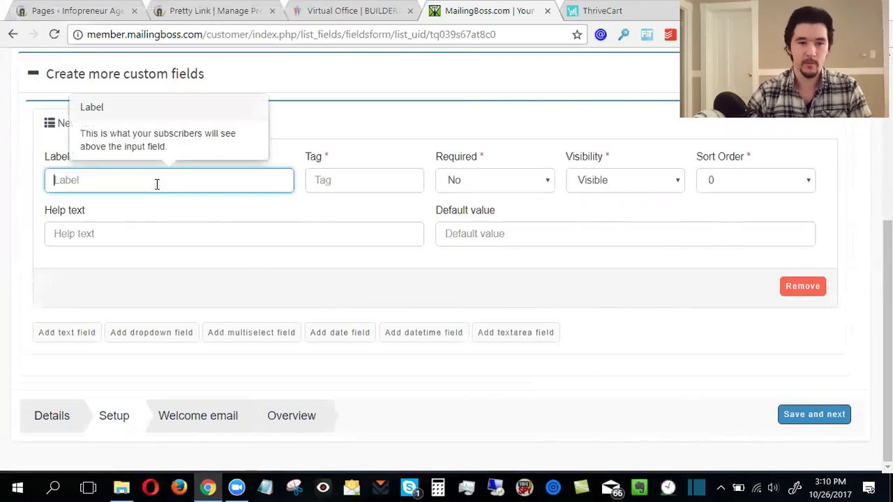
pyautogui.write('f')
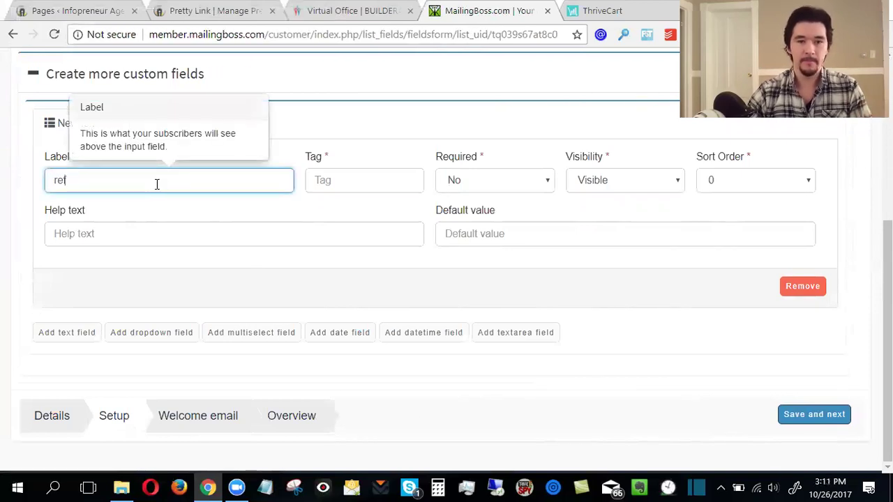
pyautogui.press('BackSpace')
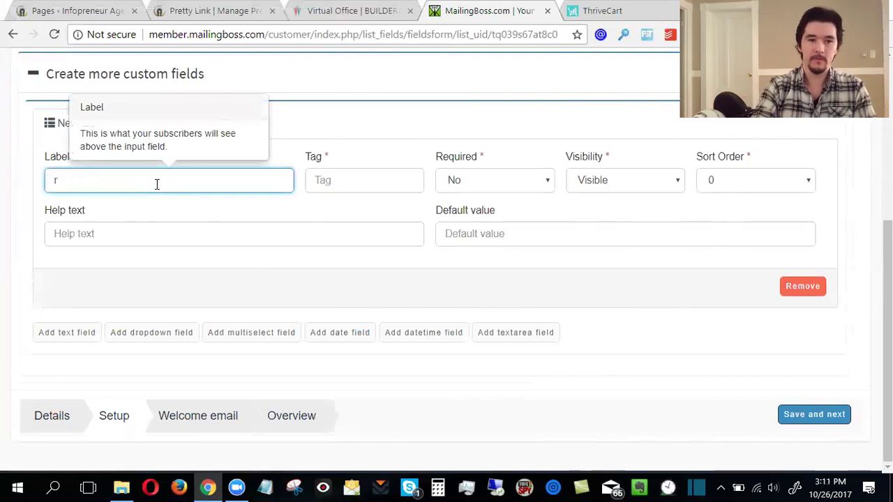
pyautogui.press('BackSpace')
pyautogui.write('H')
pyautogui.press('Down')
pyautogui.press('Return')
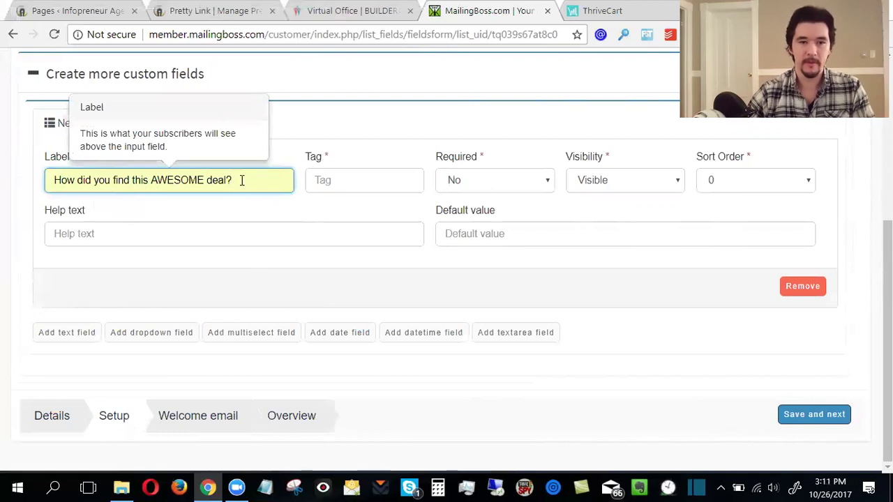
# Step: Give the custom field the tag 'referral', leaving its label unchanged
pyautogui.click(347, 183)
pyautogui.write('refer')
pyautogui.click(344, 202)
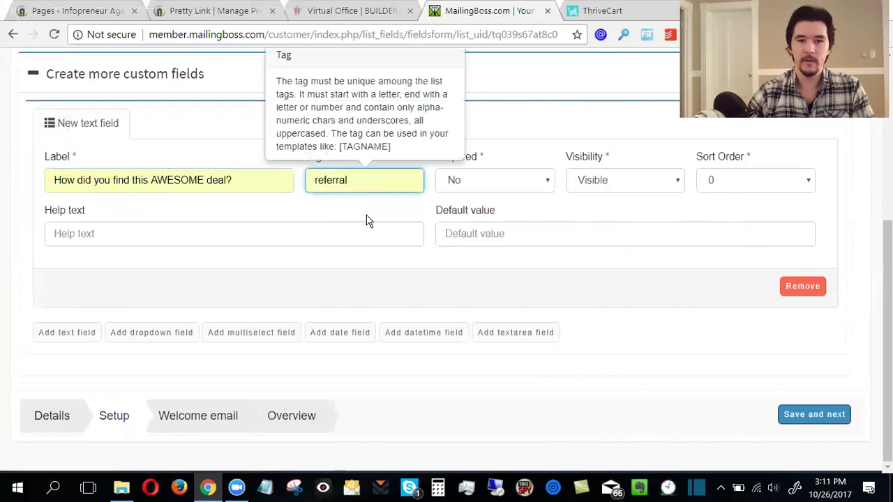
pyautogui.click(367, 216)
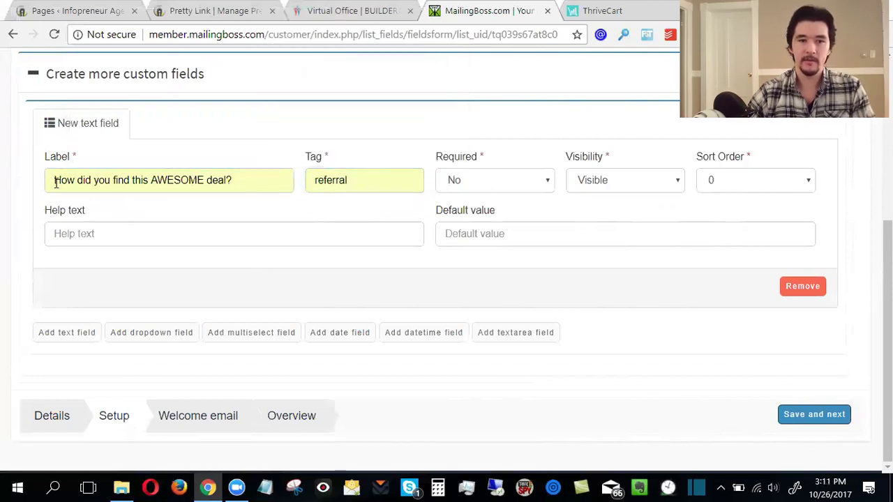
pyautogui.moveTo(56, 182); pyautogui.dragTo(259, 185)
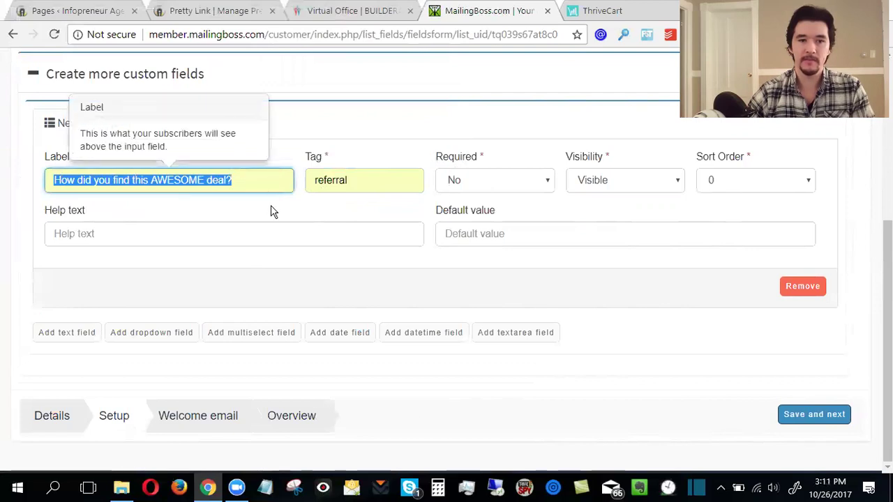
pyautogui.click(272, 211)
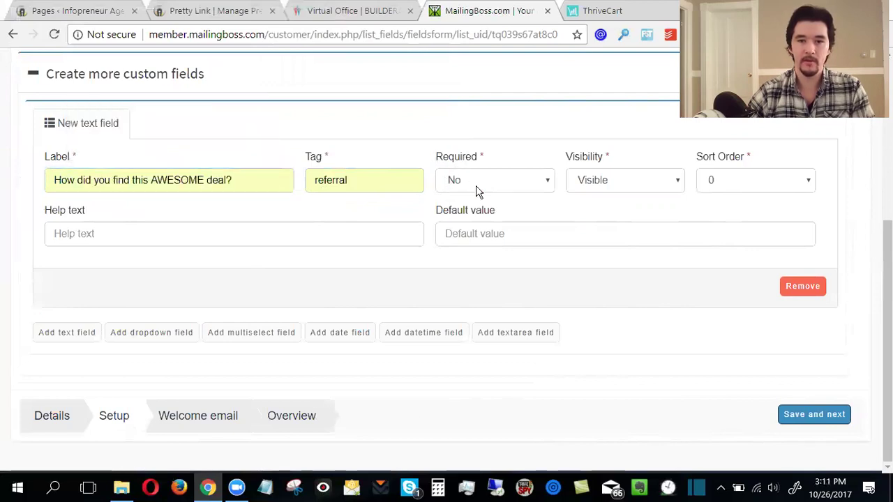
# Step: Set the custom field's sort order to 4 and save the form
pyautogui.click(781, 183)
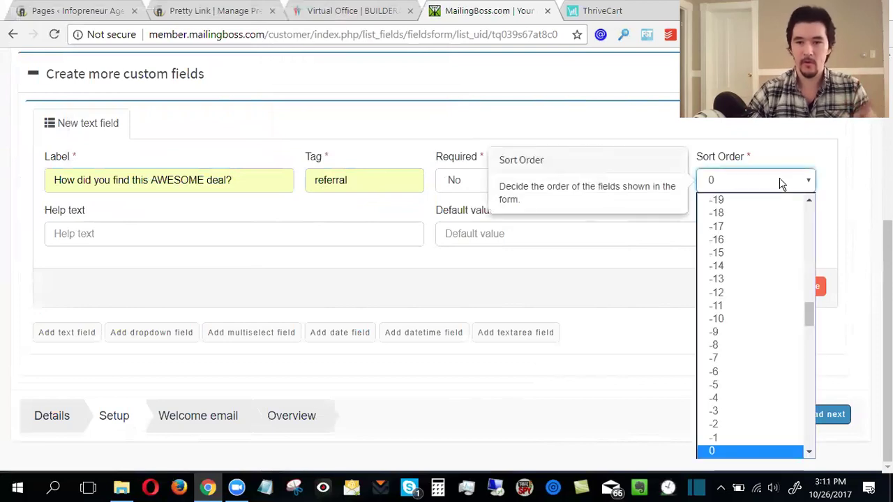
pyautogui.press('Down')
pyautogui.press('Down')
pyautogui.press('Down')
pyautogui.press('Down')
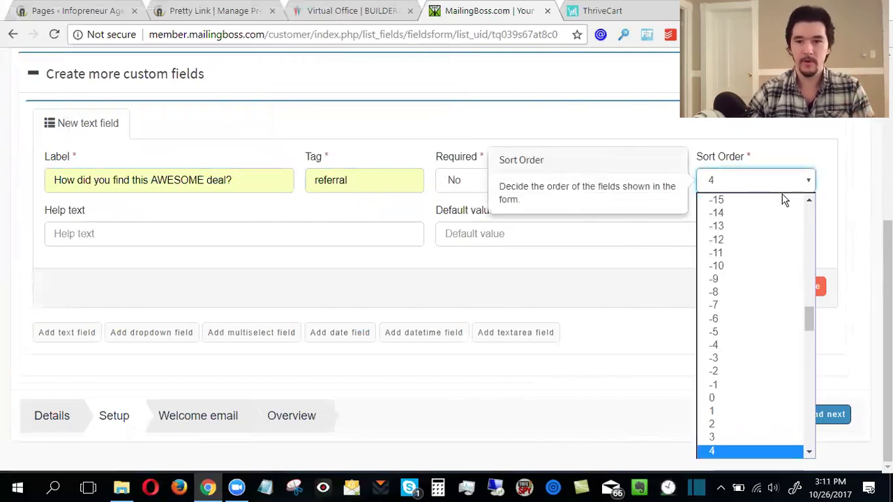
pyautogui.click(850, 196)
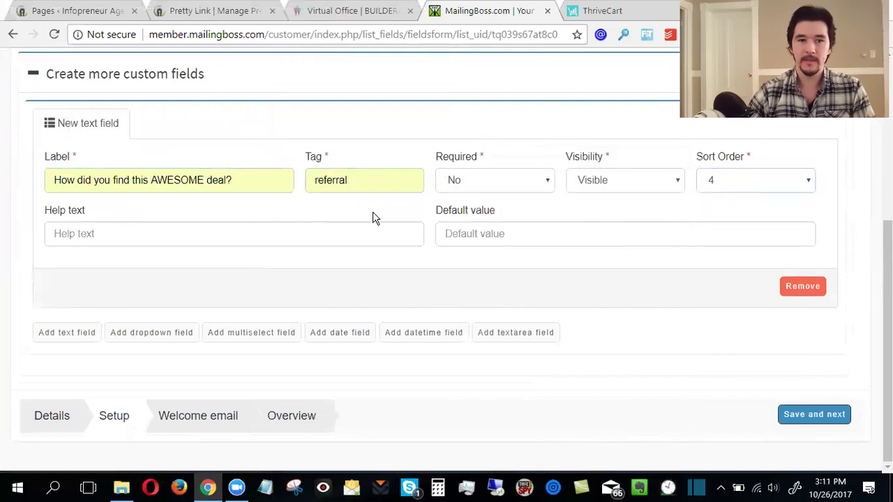
pyautogui.scroll(3, 372, 219)
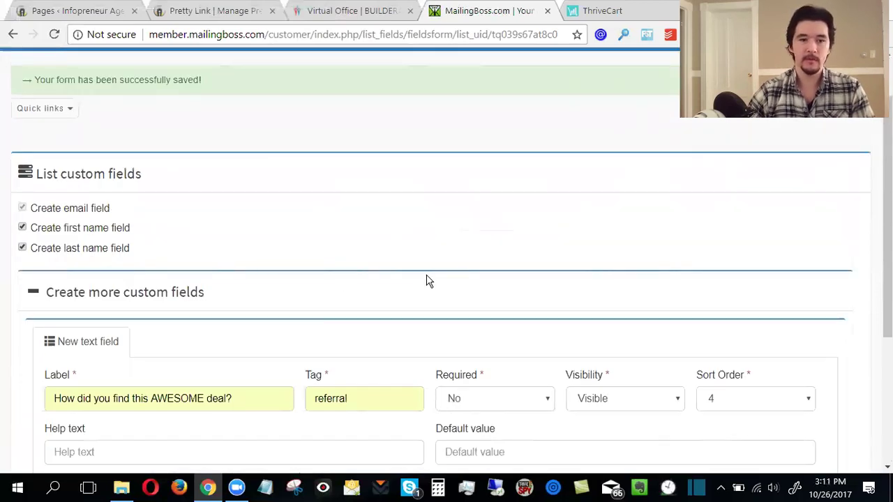
pyautogui.scroll(-3, 428, 280)
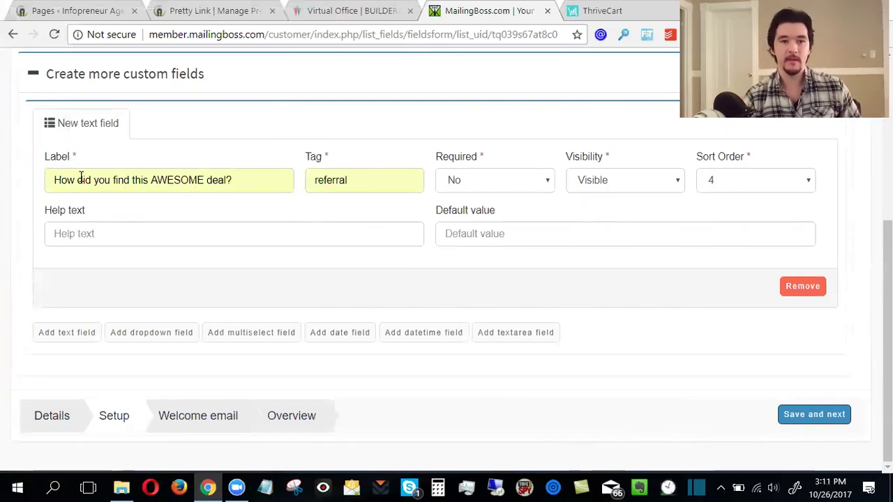
pyautogui.click(257, 184)
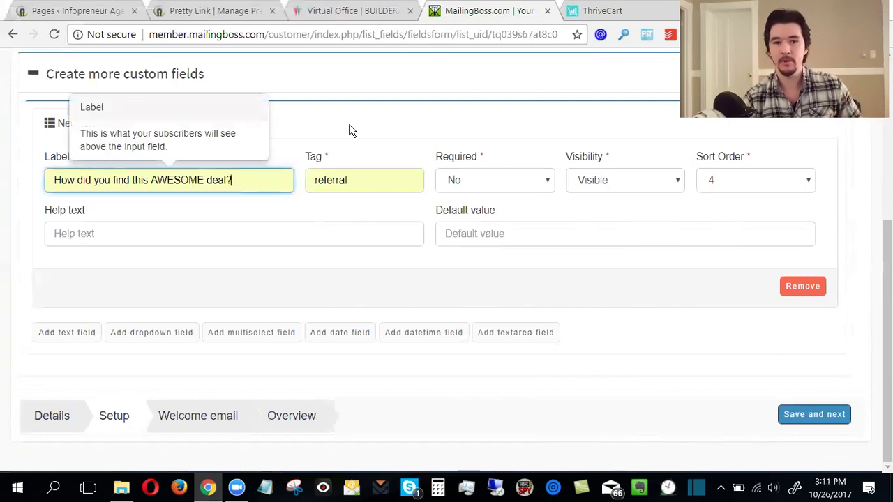
pyautogui.press('Return')
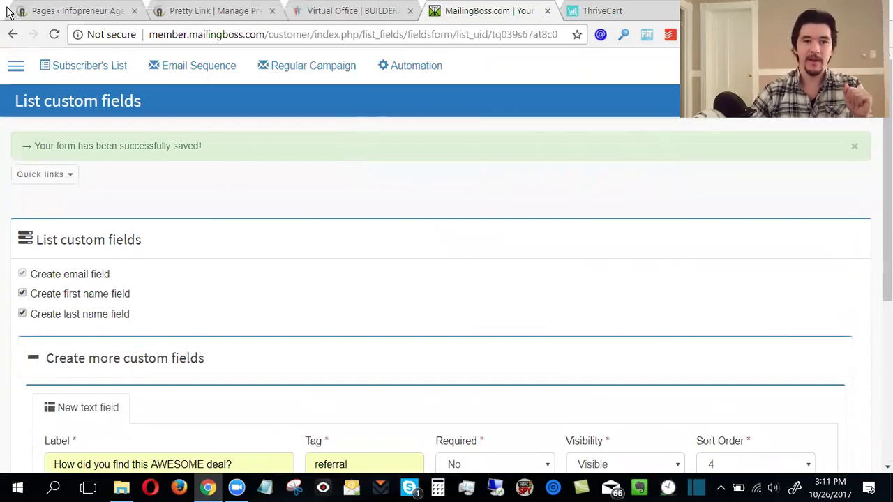
# Step: Go back to the list's mail forms page and select all the subscribe form HTML code
pyautogui.rightClick(13, 36)
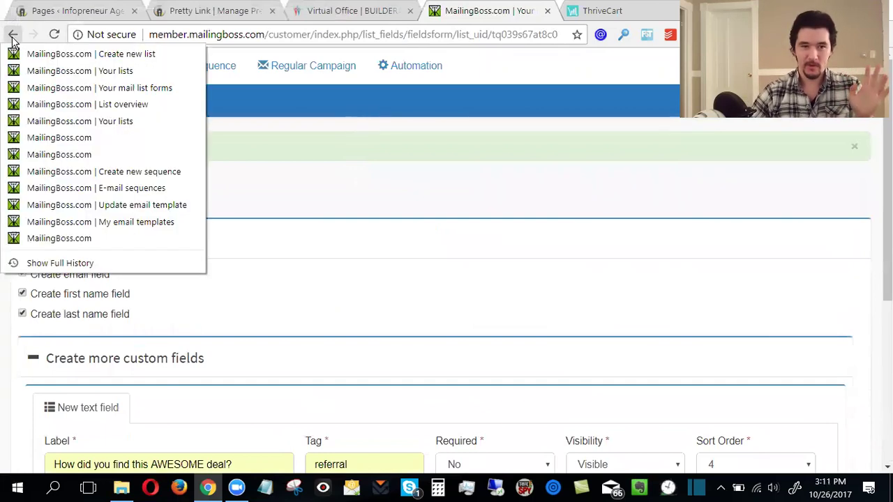
pyautogui.click(30, 88)
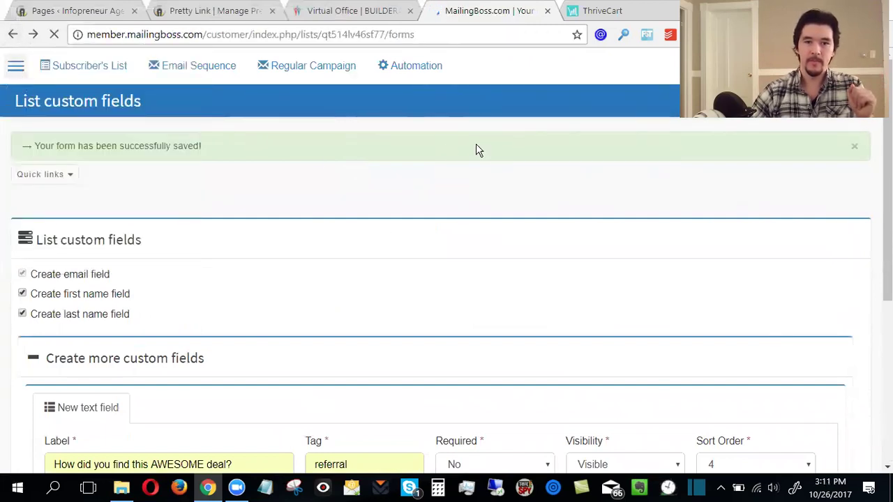
pyautogui.scroll(-3, 477, 149)
pyautogui.click(397, 186)
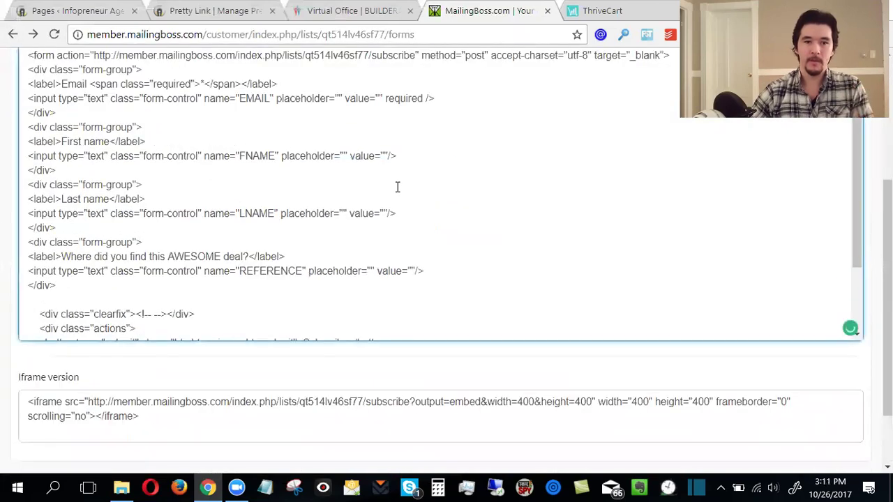
pyautogui.scroll(-2, 397, 186)
pyautogui.hotkey('ctrl', 'a')
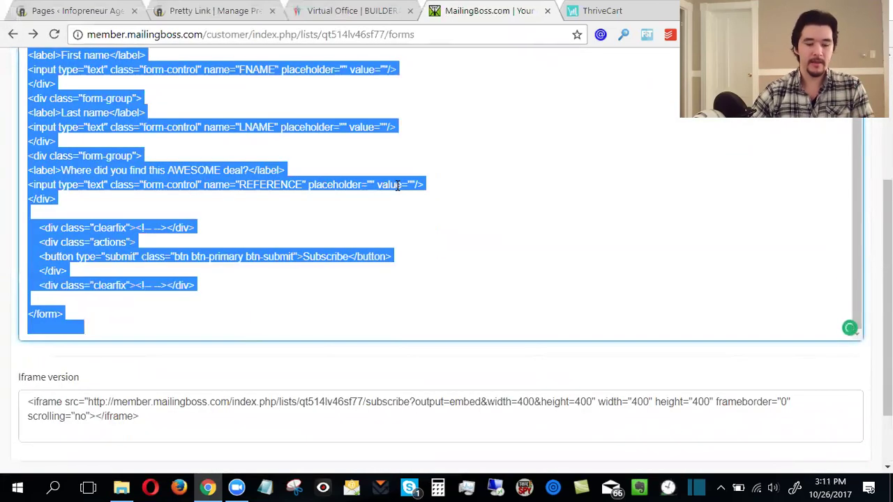
pyautogui.scroll(5, 398, 185)
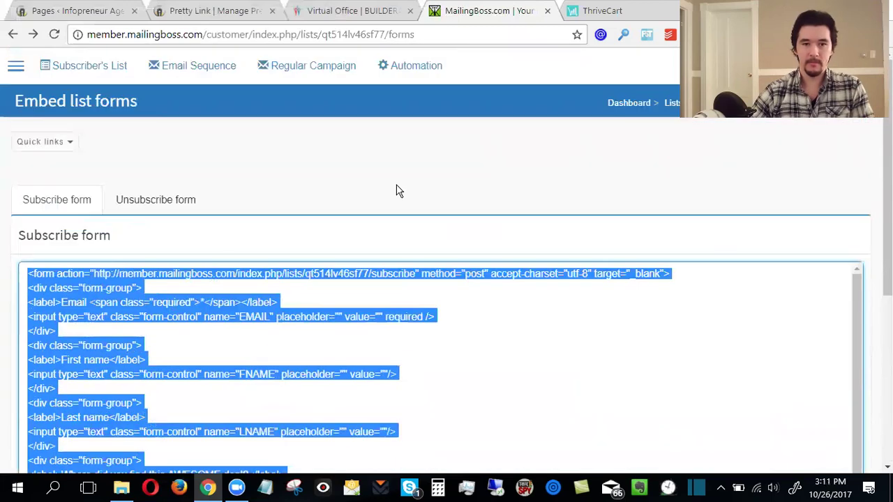
pyautogui.click(641, 11)
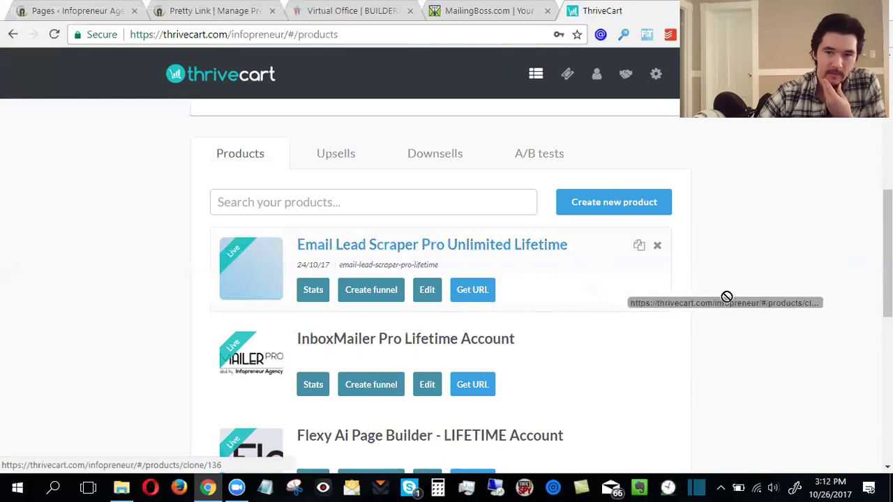
# Step: Search products for 'fb' and clone FB Lead Pro Unlimited (lifetime) into a new copy
pyautogui.click(639, 247)
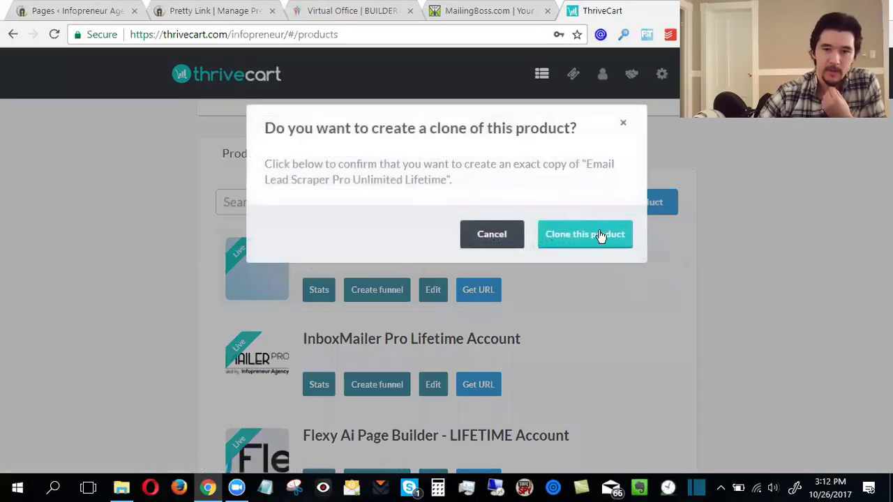
pyautogui.click(623, 123)
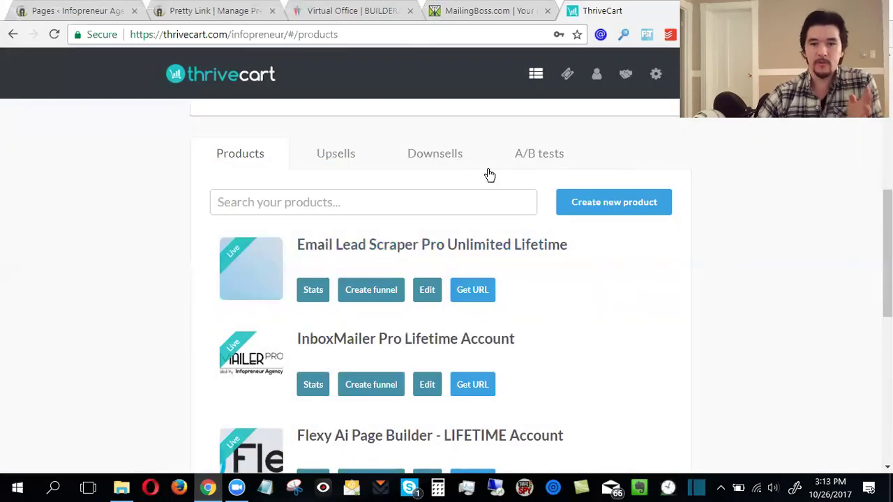
pyautogui.click(457, 199)
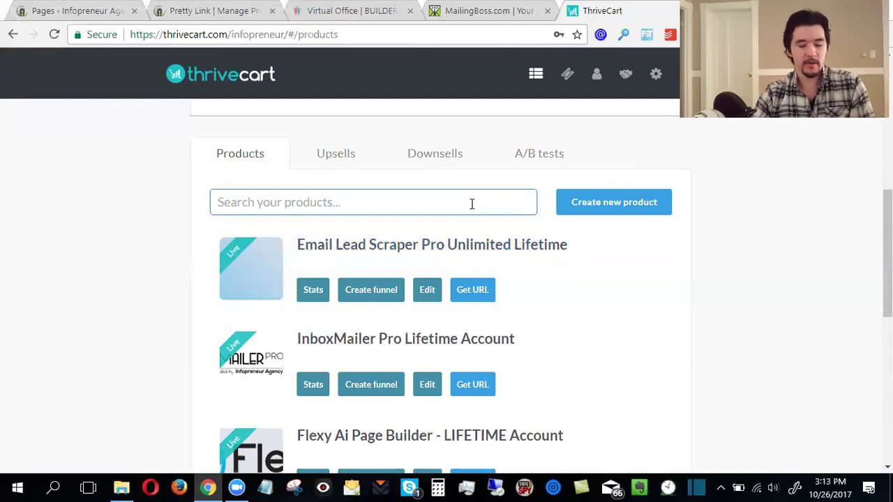
pyautogui.write('fb')
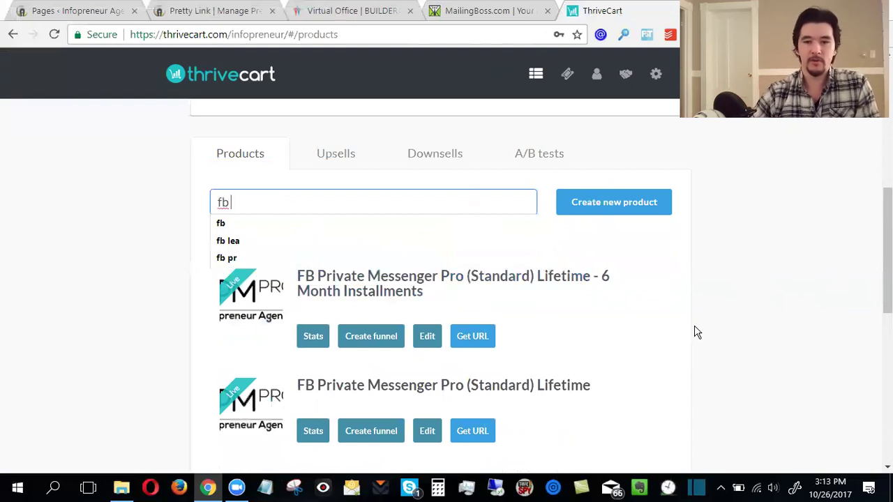
pyautogui.scroll(-2, 694, 333)
pyautogui.scroll(-1, 694, 333)
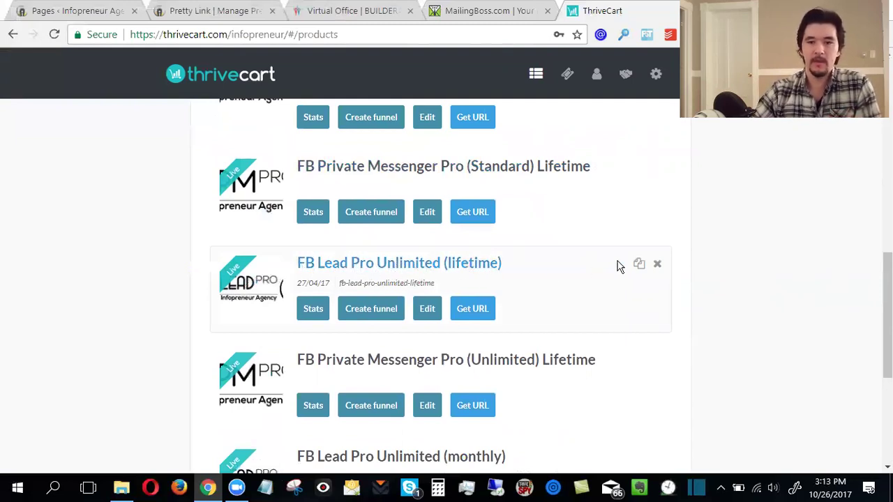
pyautogui.click(639, 269)
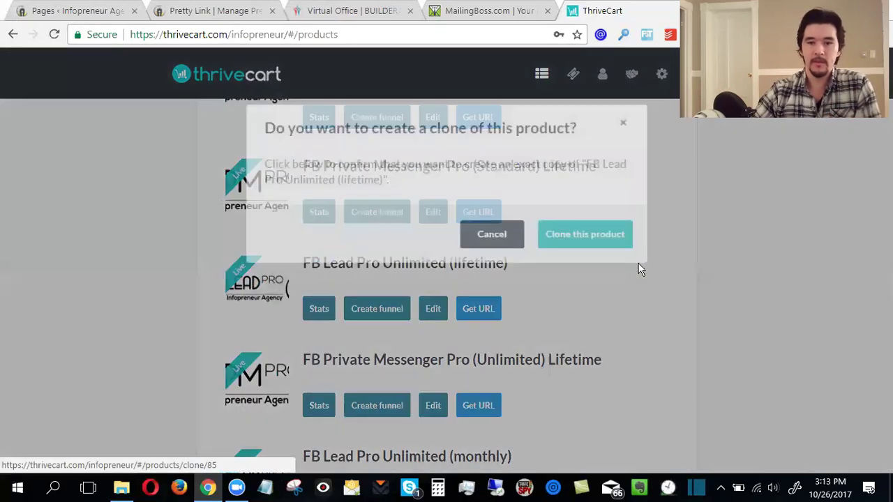
pyautogui.click(576, 240)
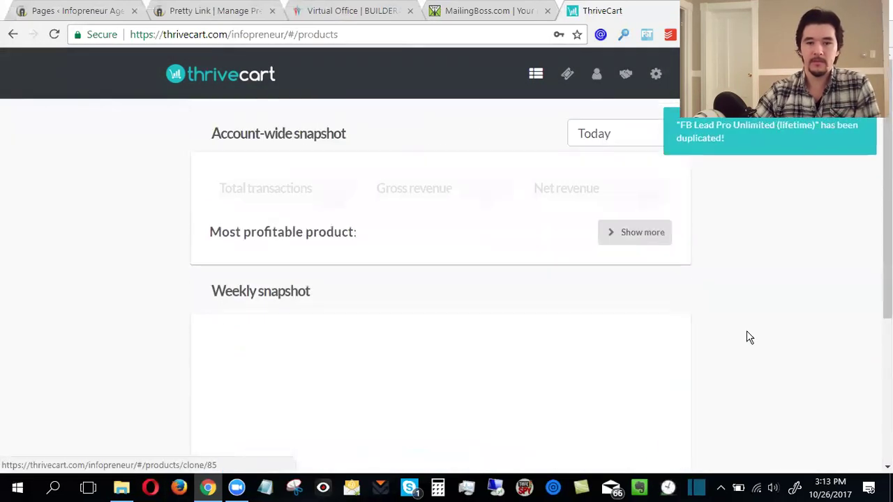
pyautogui.scroll(-3, 740, 338)
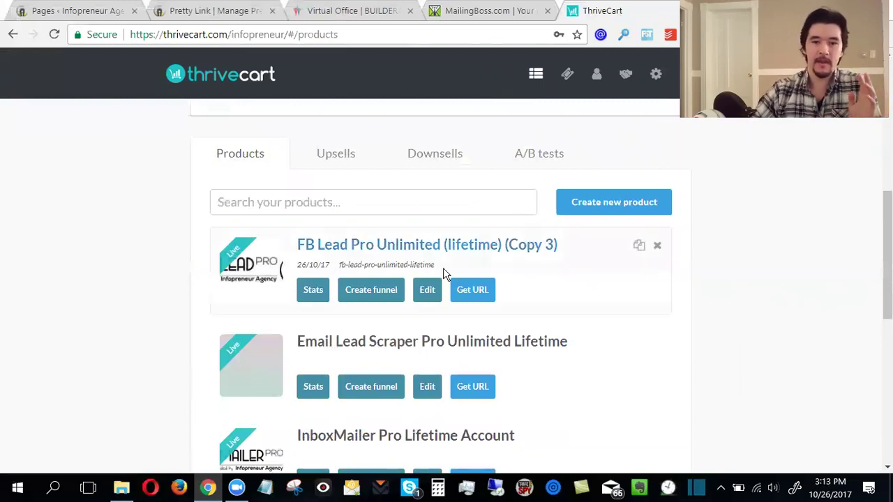
# Step: Rename the copied product to 'Email Lead Scraper Pro Lifetime (unlimited)' and update its label
pyautogui.click(430, 293)
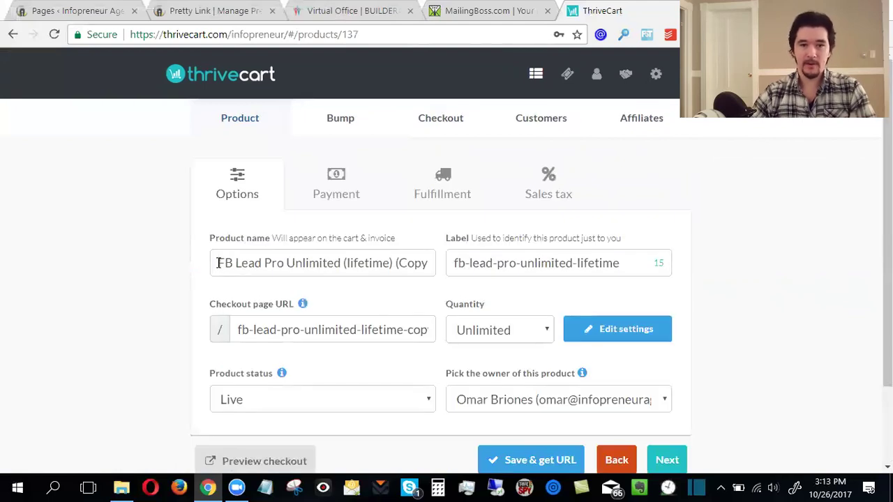
pyautogui.moveTo(219, 262); pyautogui.dragTo(648, 249)
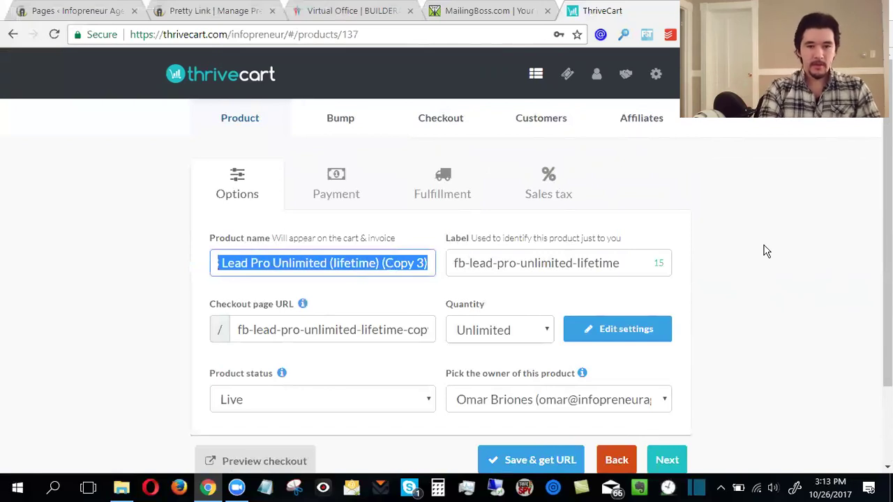
pyautogui.write('Em')
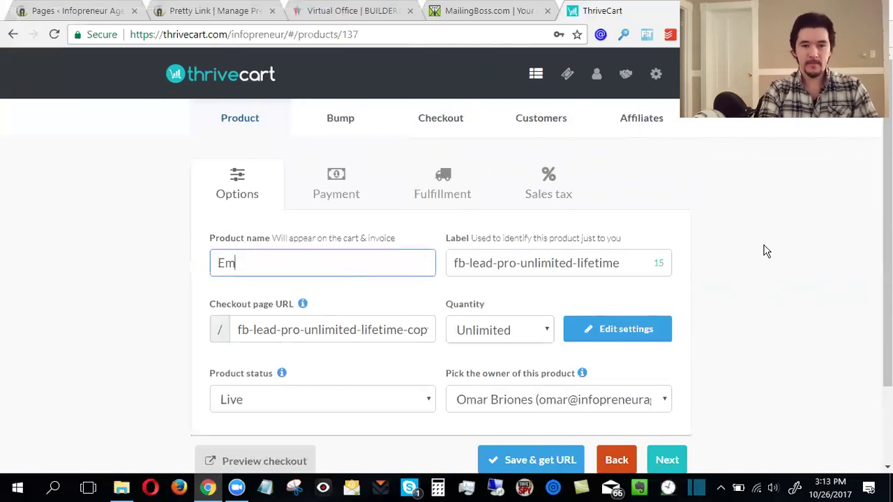
pyautogui.write('ail Lead Scr')
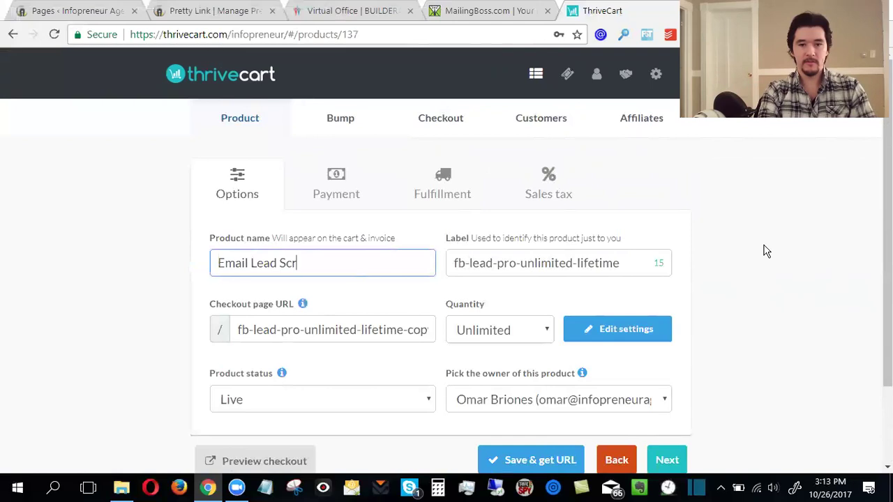
pyautogui.write('aper Pro v2')
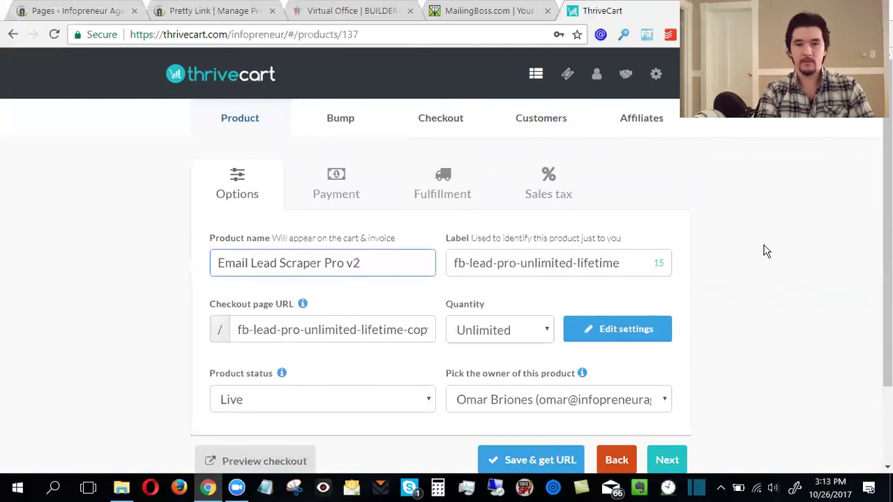
pyautogui.press('Tab')
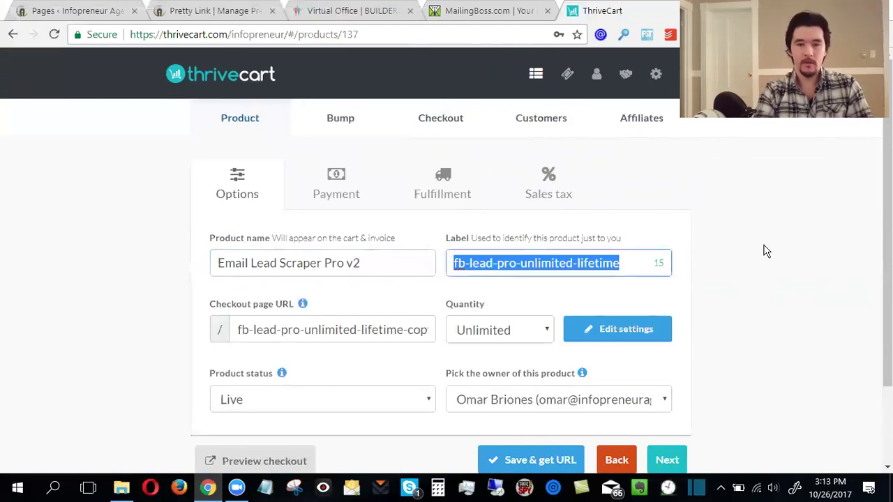
pyautogui.write('lead')
pyautogui.write('-scraper')
pyautogui.write('-pro')
pyautogui.write('-1')
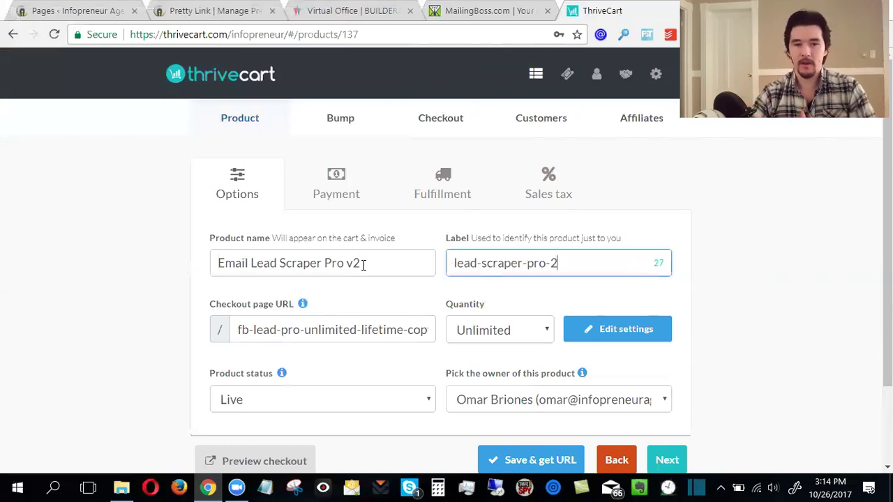
pyautogui.click(364, 265)
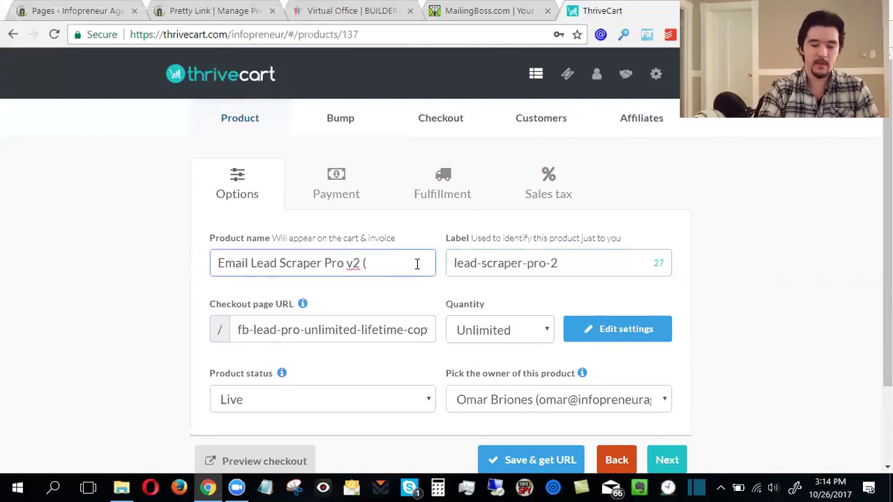
pyautogui.write('Lifetime (unlimited)')
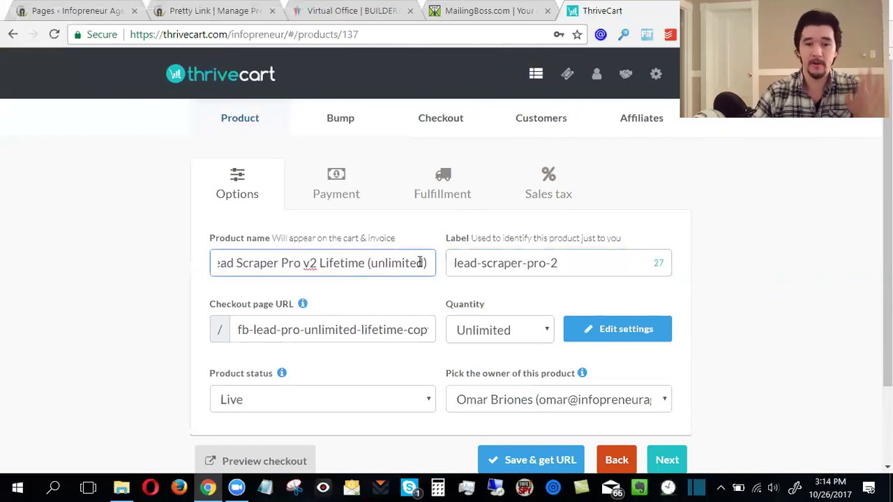
# Step: Copy the label into the checkout URL and append '-lifetime', giving lead-scraper-pro-2-lifetime
pyautogui.click(610, 263)
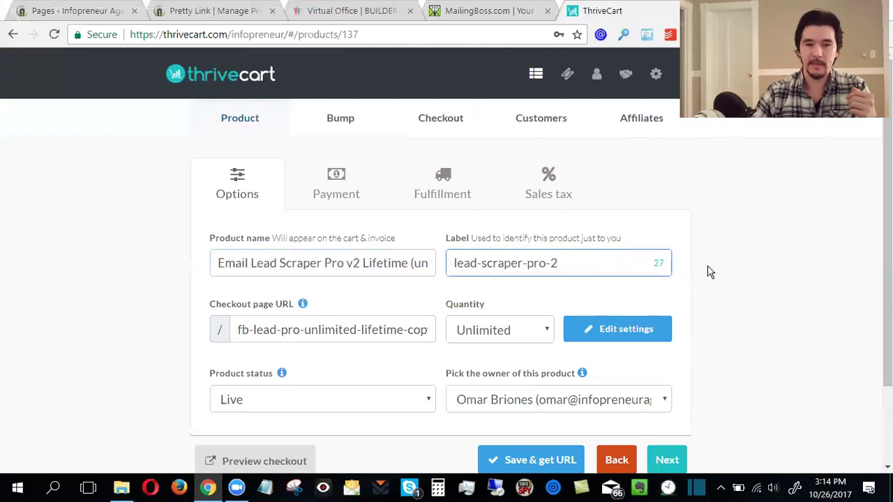
pyautogui.tripleClick(259, 335)
pyautogui.press('BackSpace')
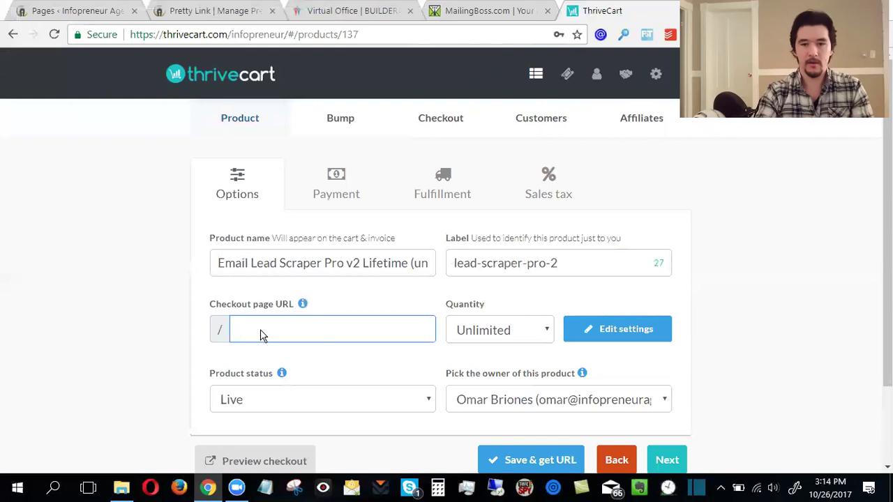
pyautogui.tripleClick(574, 262)
pyautogui.hotkey('ctrl', 'c')
pyautogui.click(327, 333)
pyautogui.hotkey('ctrl', 'v')
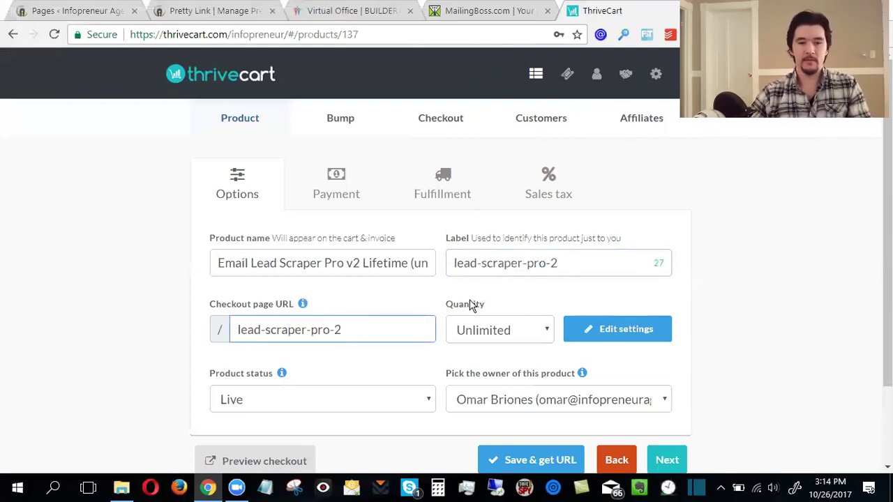
pyautogui.moveTo(454, 264); pyautogui.dragTo(578, 267)
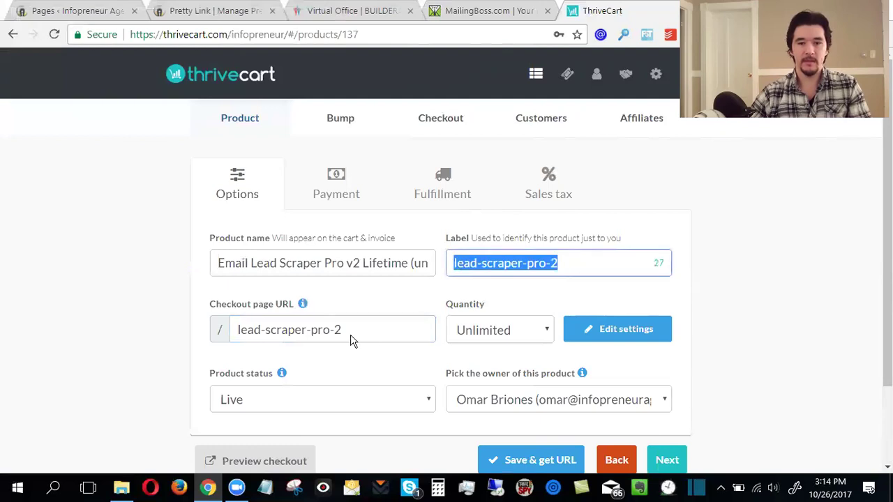
pyautogui.click(383, 330)
pyautogui.click(583, 266)
pyautogui.write('-lifetime')
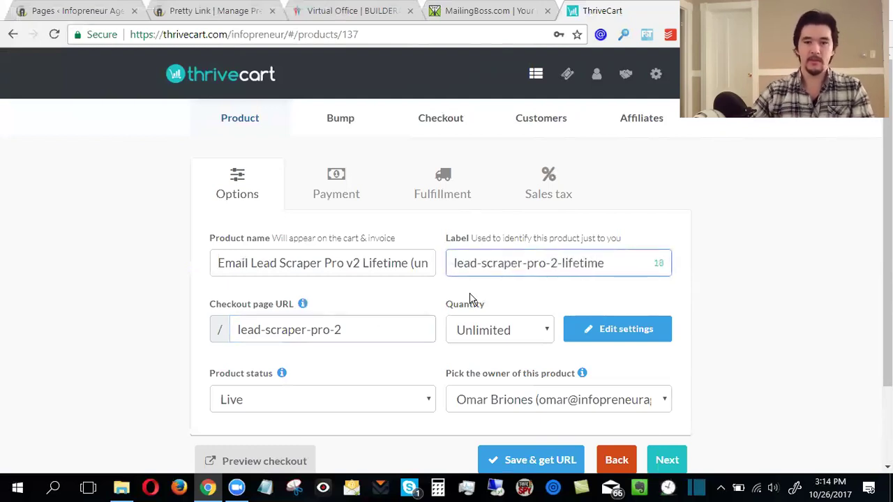
pyautogui.click(404, 328)
pyautogui.write('-lifetime')
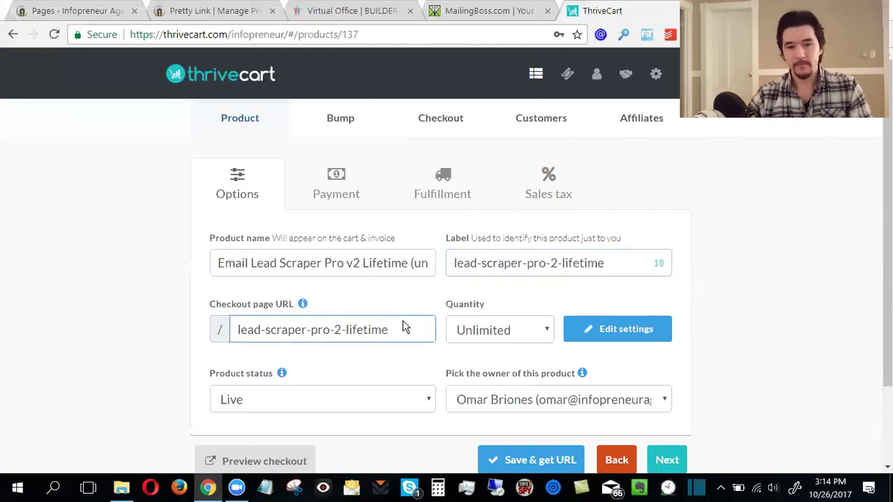
pyautogui.scroll(-2, 405, 328)
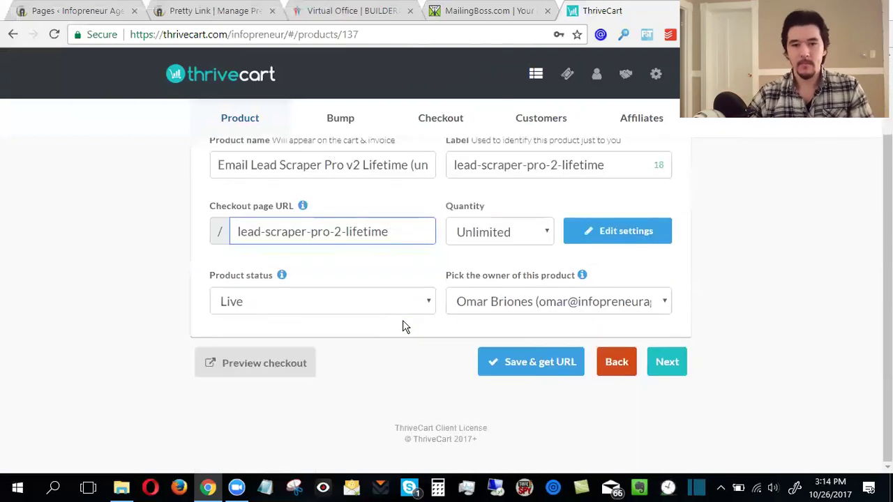
pyautogui.click(761, 279)
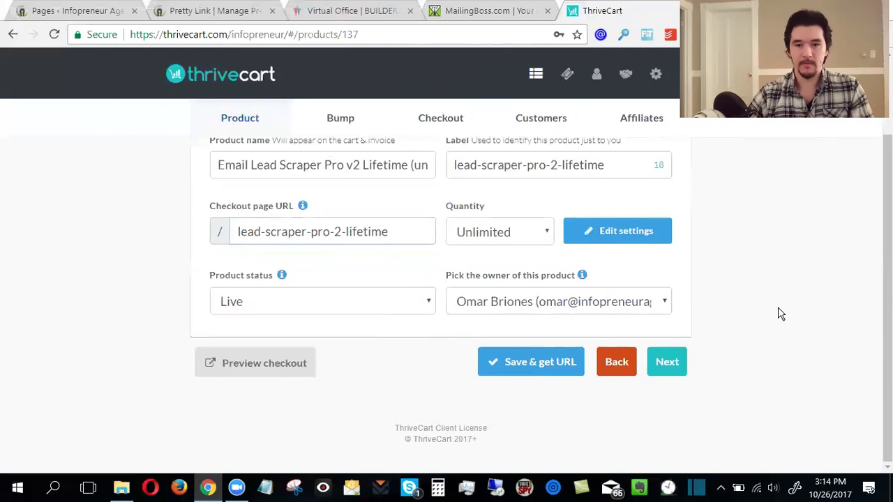
# Step: Review the product's payment settings: a one-time fee of 497.00 USD with PayPal enabled
pyautogui.click(683, 364)
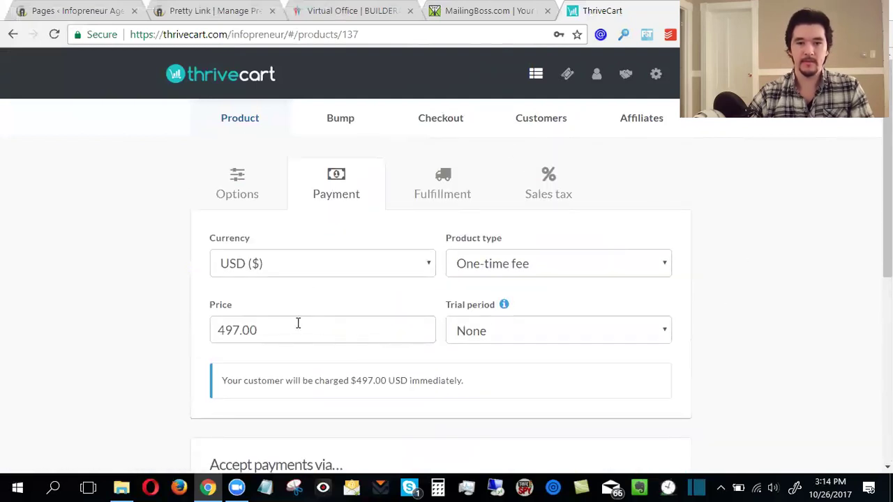
pyautogui.scroll(-3, 295, 322)
pyautogui.scroll(3, 307, 237)
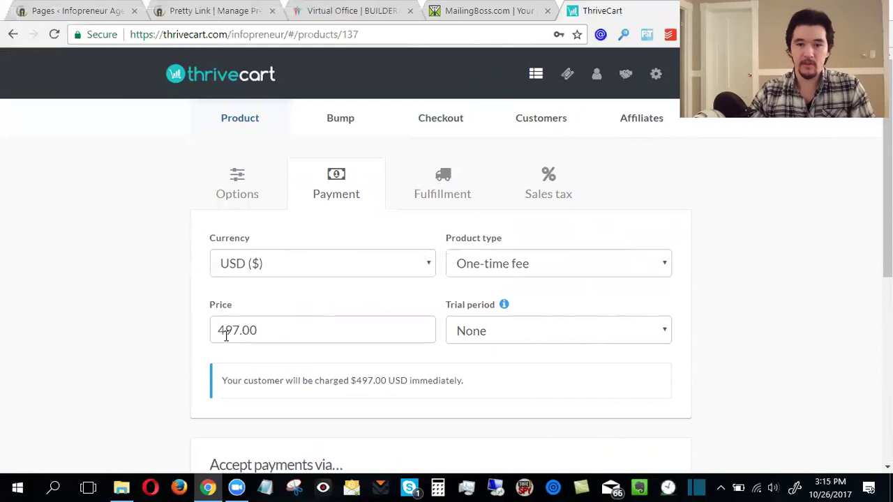
pyautogui.scroll(-5, 191, 297)
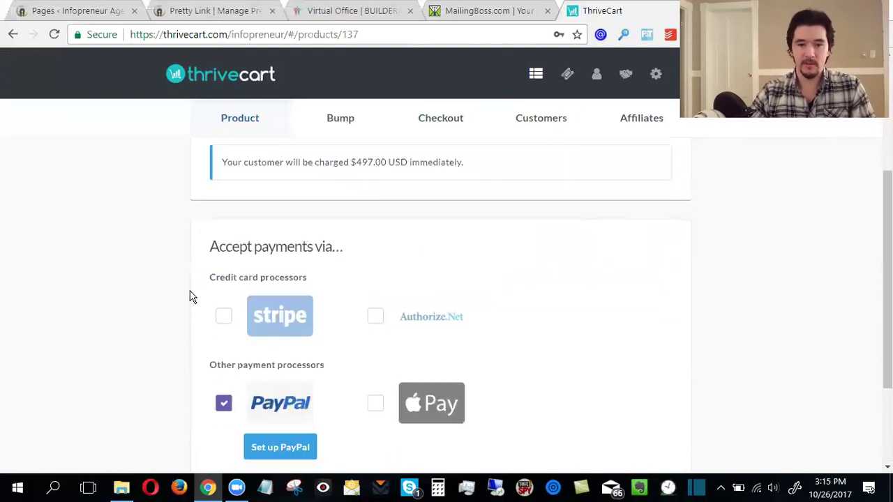
pyautogui.scroll(5, 192, 297)
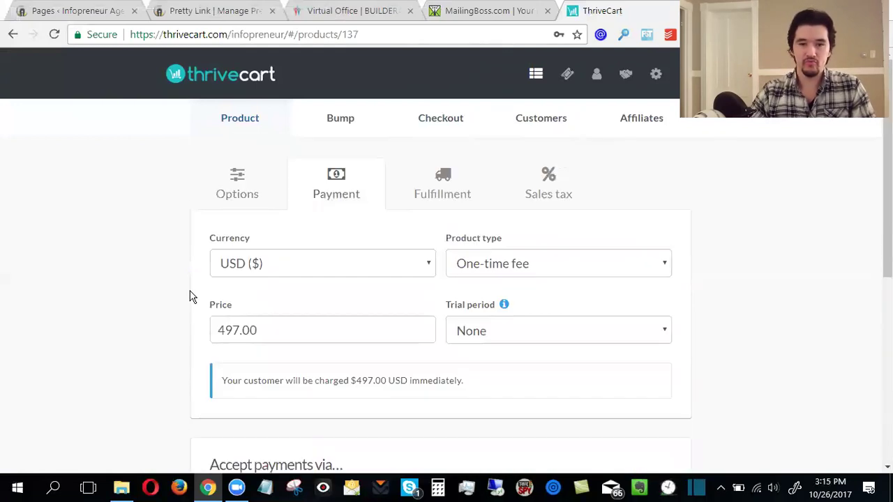
pyautogui.click(439, 198)
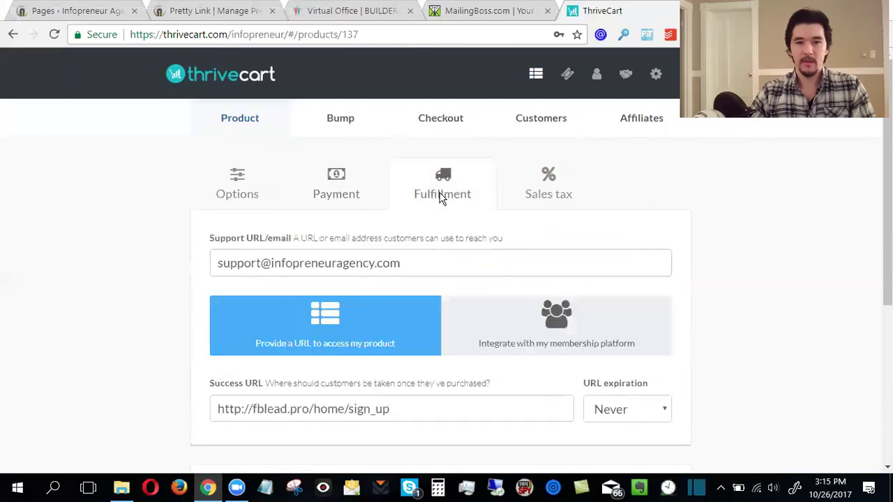
pyautogui.click(366, 193)
pyautogui.scroll(-5, 185, 331)
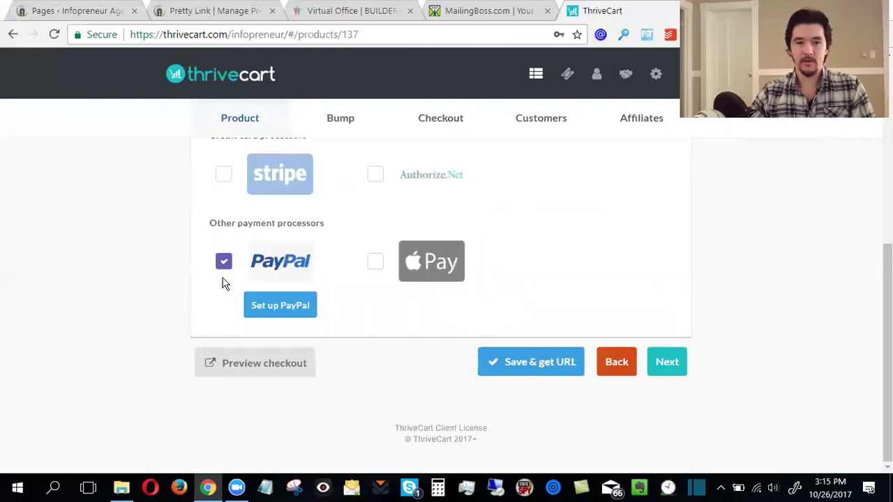
pyautogui.scroll(3, 299, 273)
pyautogui.scroll(2, 300, 275)
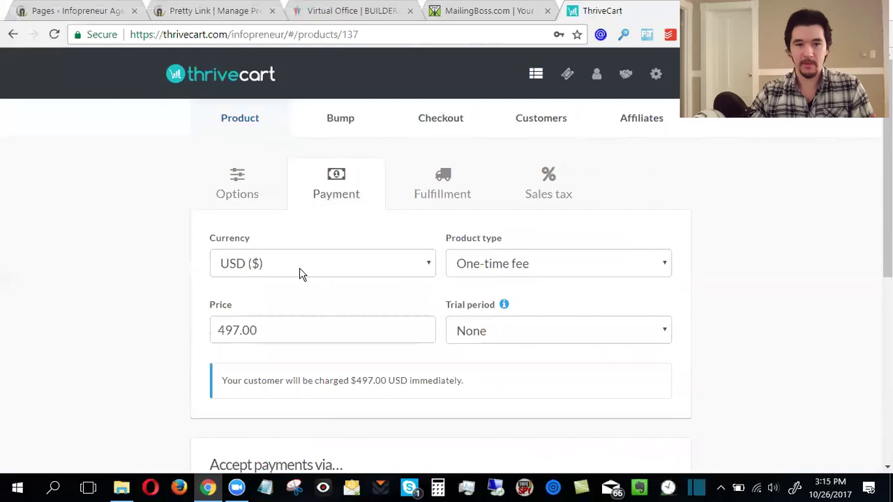
pyautogui.click(443, 184)
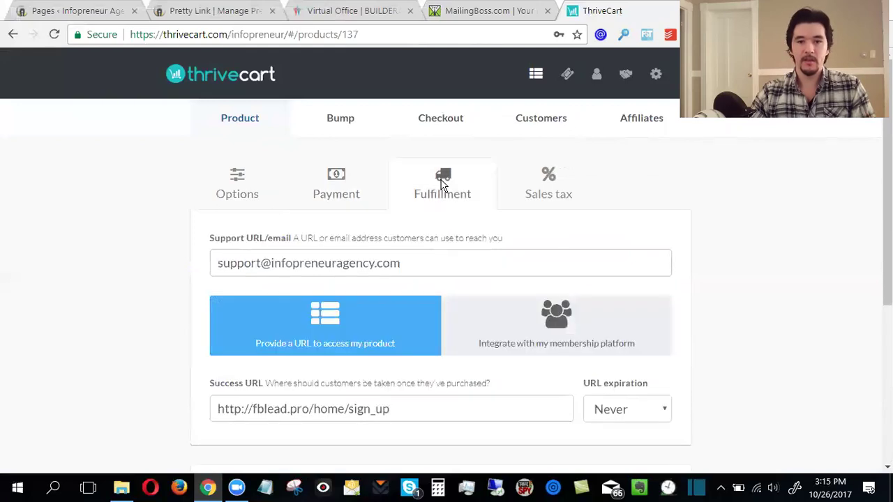
pyautogui.moveTo(437, 263); pyautogui.dragTo(166, 274)
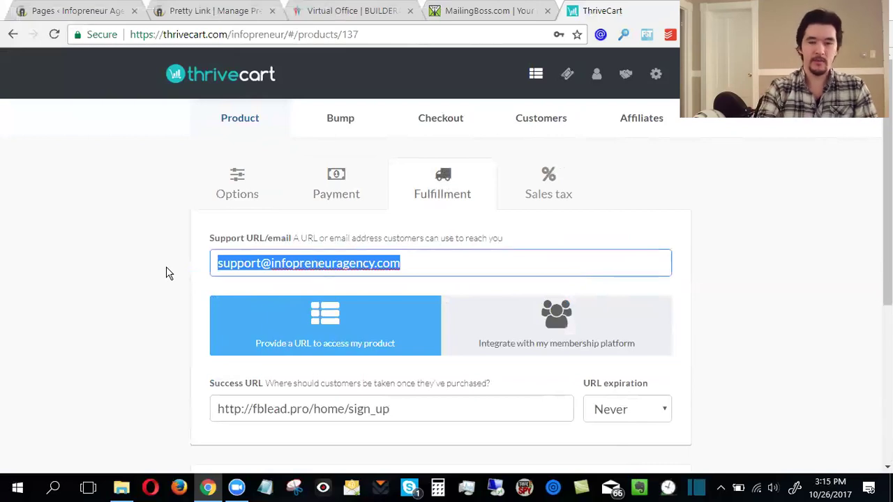
pyautogui.write('http://i')
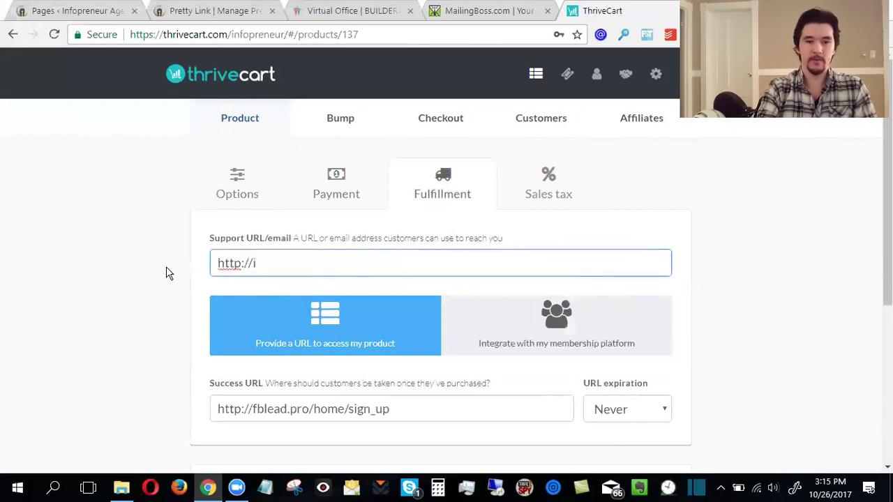
pyautogui.write('nfopreneur')
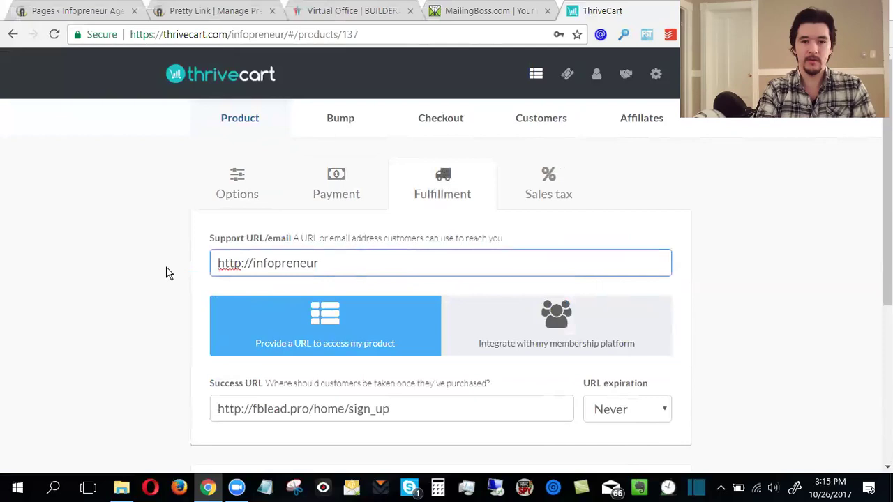
pyautogui.write('.zeepanel.com')
pyautogui.scroll(-3, 163, 270)
pyautogui.scroll(3, 164, 271)
pyautogui.scroll(-1, 640, 281)
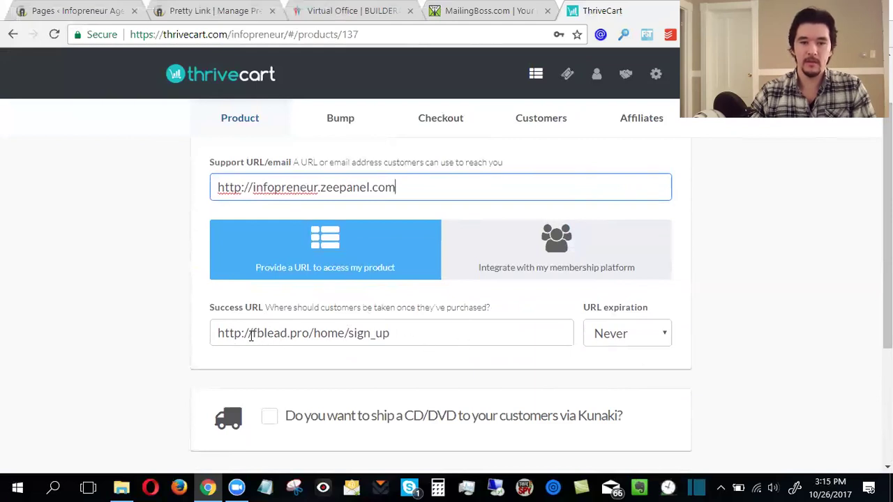
pyautogui.moveTo(253, 333); pyautogui.dragTo(469, 337)
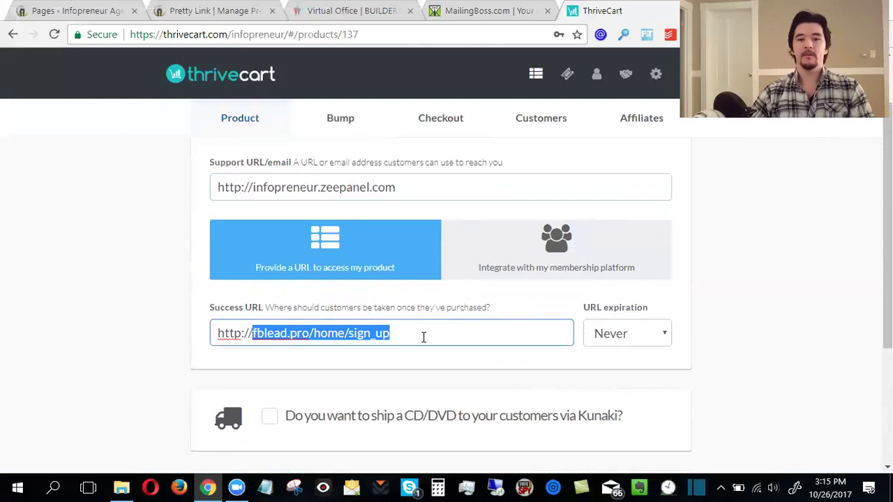
pyautogui.click(288, 334)
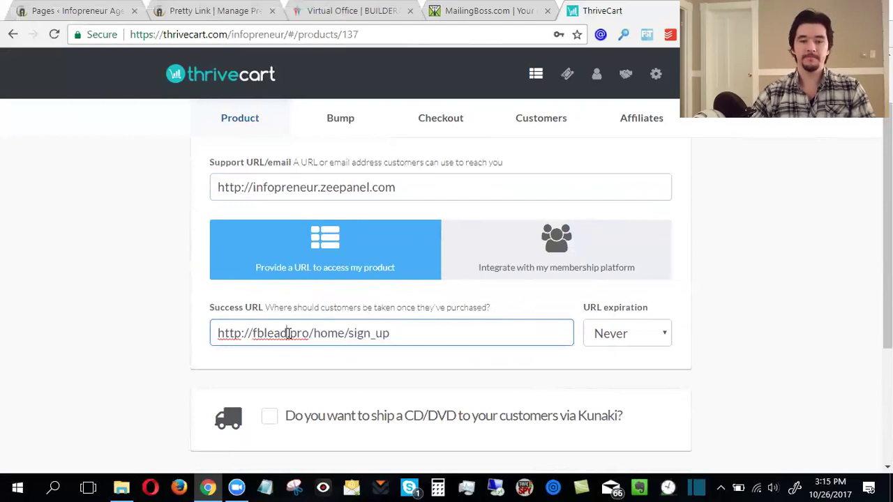
pyautogui.doubleClick(268, 334)
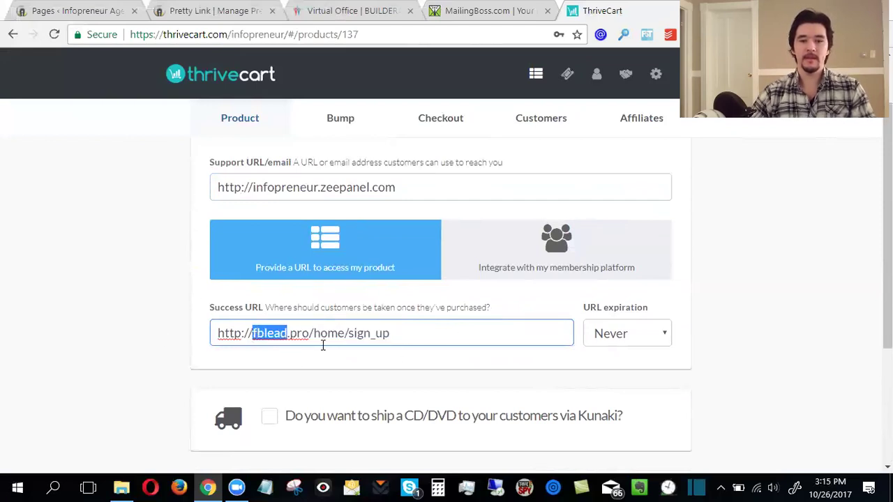
pyautogui.click(409, 340)
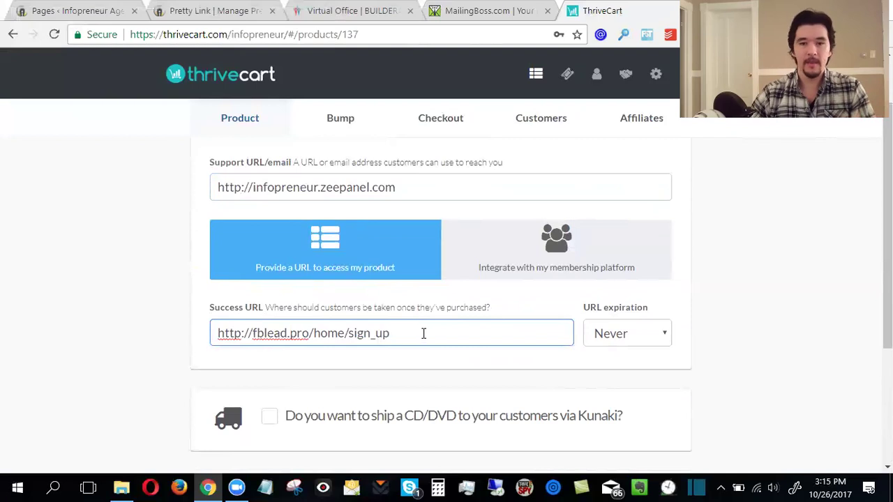
pyautogui.scroll(-3, 423, 334)
pyautogui.scroll(4, 423, 360)
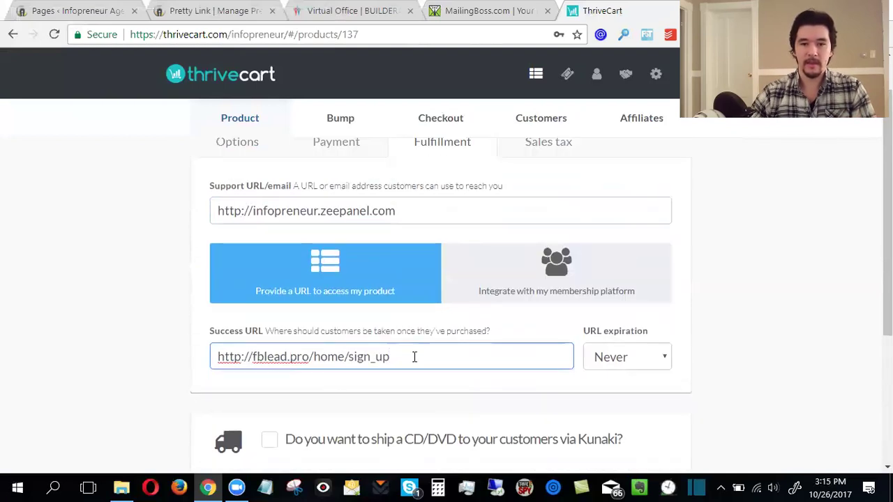
pyautogui.scroll(-3, 466, 329)
pyautogui.scroll(3, 466, 329)
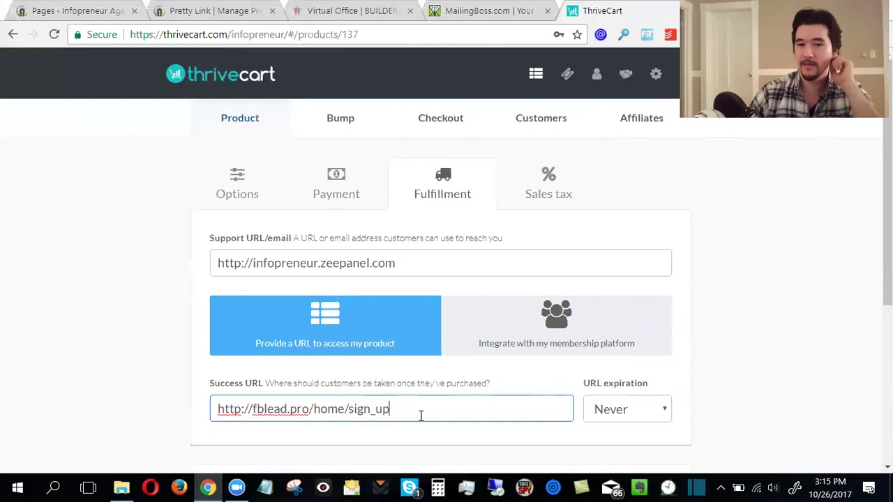
pyautogui.scroll(-3, 420, 415)
pyautogui.scroll(3, 421, 416)
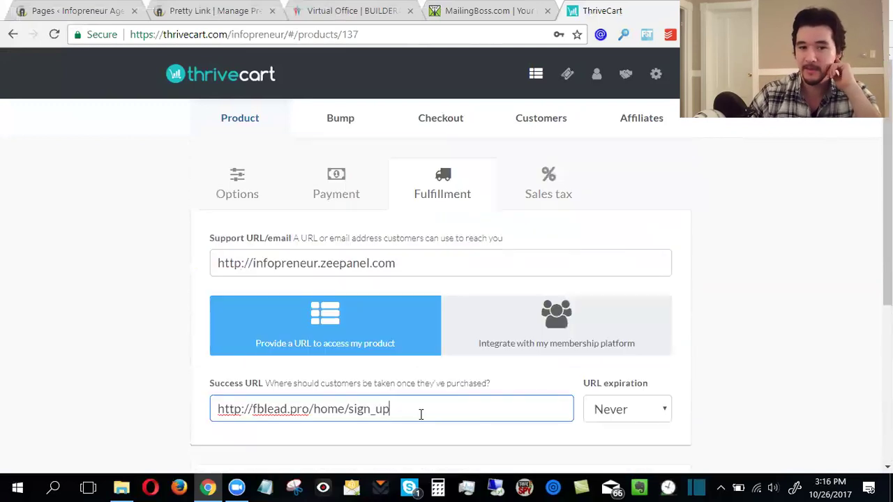
pyautogui.scroll(-3, 420, 414)
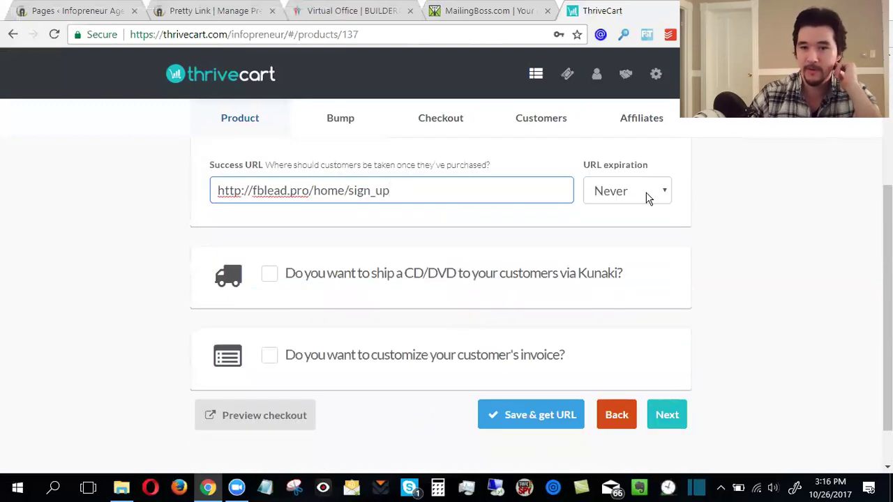
pyautogui.scroll(3, 646, 199)
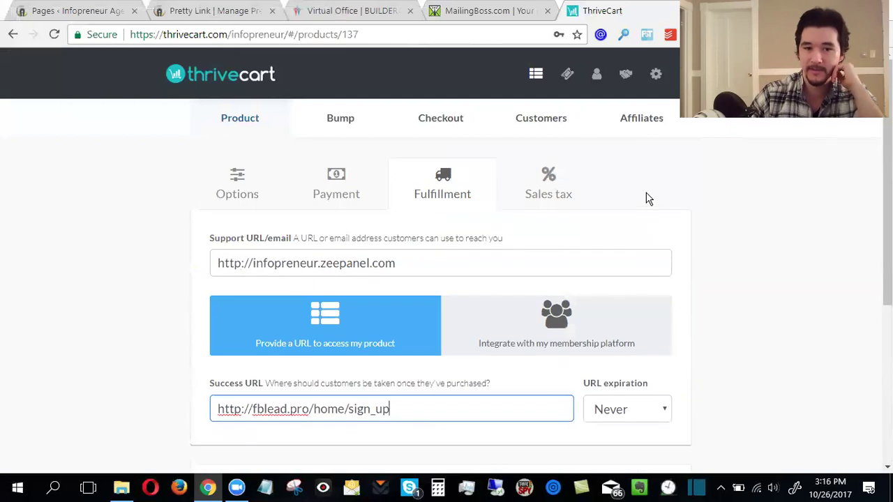
# Step: Check the sales tax settings, then look over the bump offer settings
pyautogui.click(567, 201)
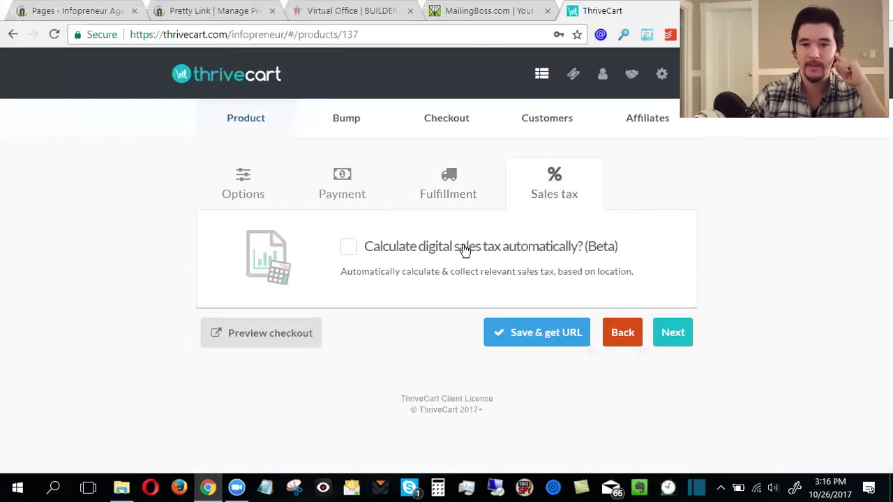
pyautogui.click(342, 119)
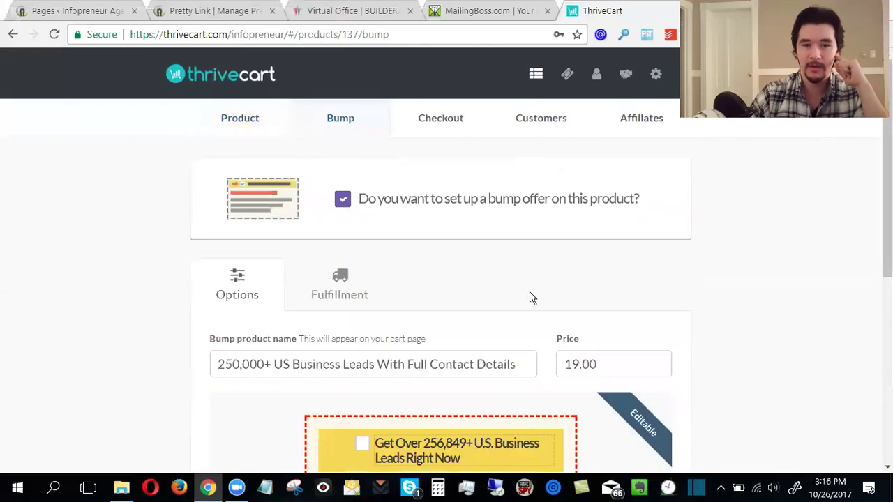
pyautogui.scroll(-5, 259, 369)
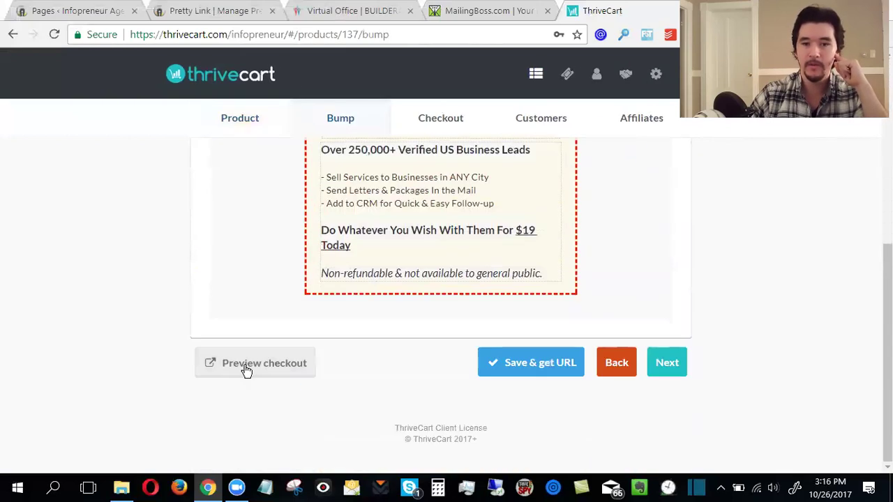
pyautogui.scroll(3, 244, 370)
pyautogui.scroll(2, 245, 369)
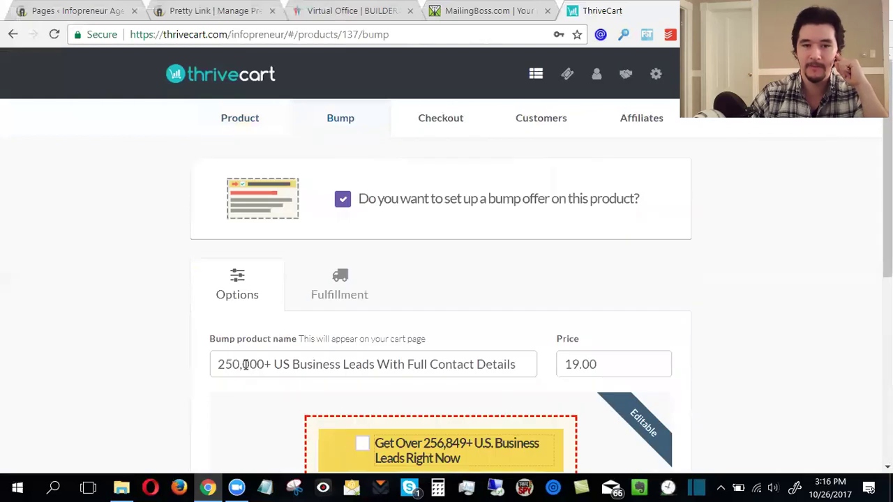
pyautogui.scroll(-1, 670, 347)
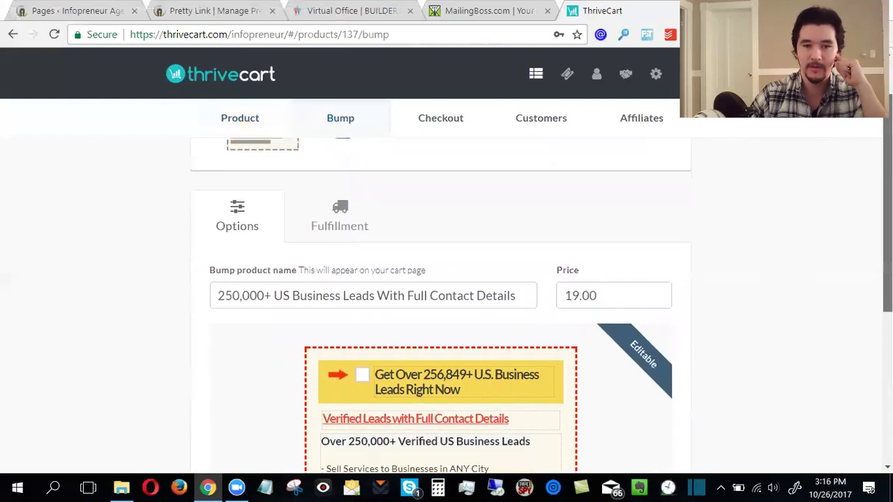
pyautogui.scroll(-2, 872, 252)
pyautogui.scroll(2, 872, 253)
pyautogui.scroll(-3, 874, 279)
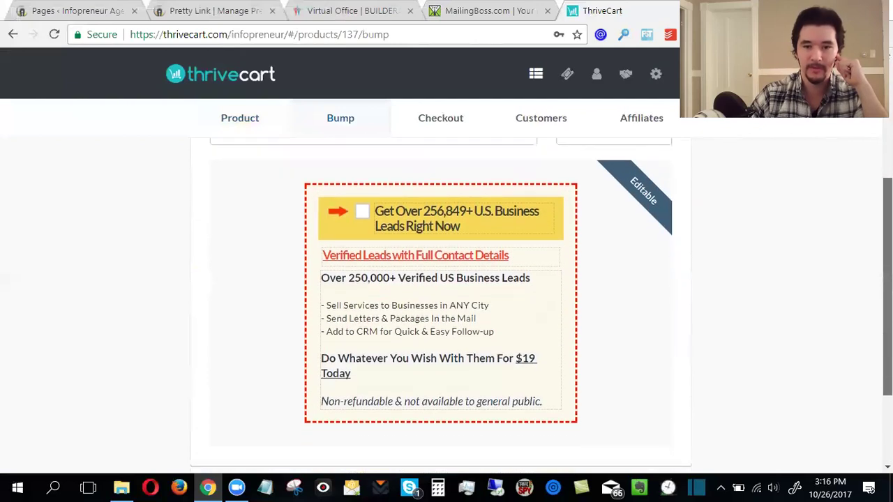
# Step: Inspect the 256,849+ figure in the bump offer headline without changing it
pyautogui.click(427, 211)
pyautogui.moveTo(423, 211); pyautogui.dragTo(472, 213)
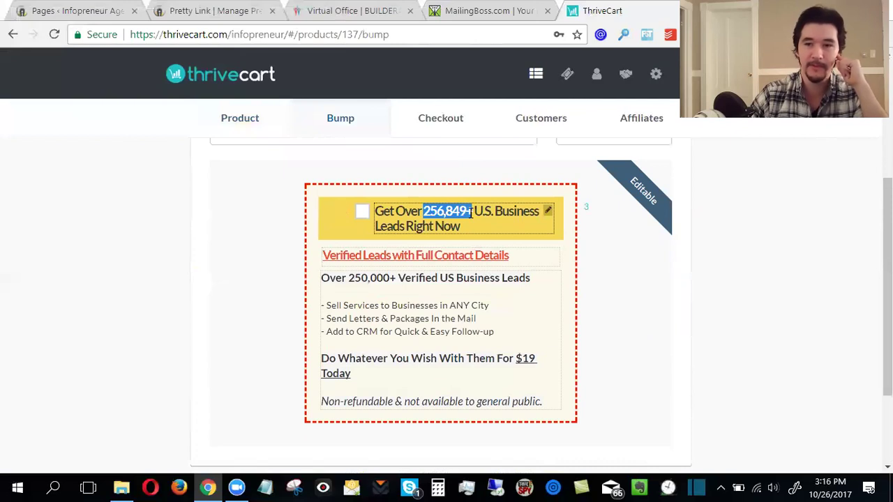
pyautogui.click(741, 260)
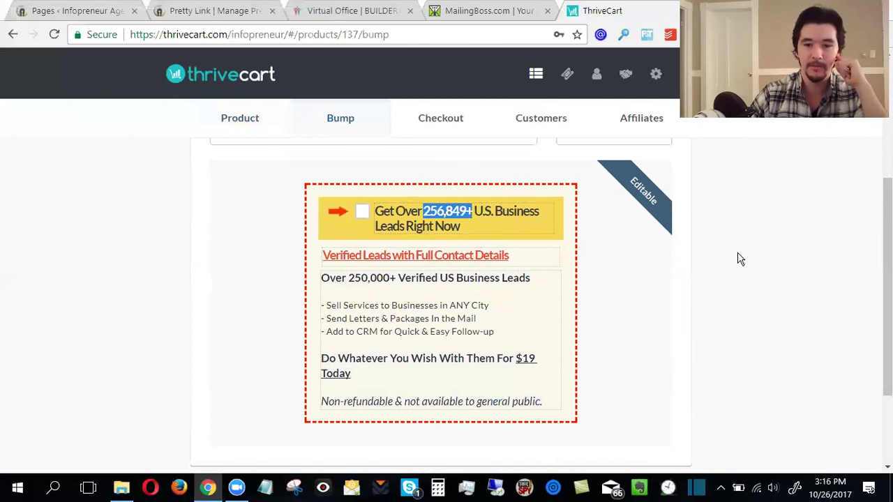
pyautogui.scroll(3, 740, 259)
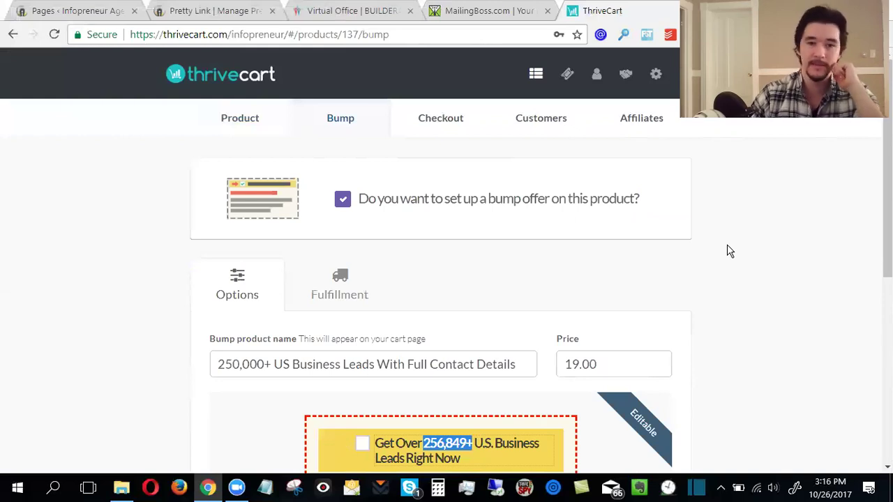
pyautogui.scroll(-3, 727, 246)
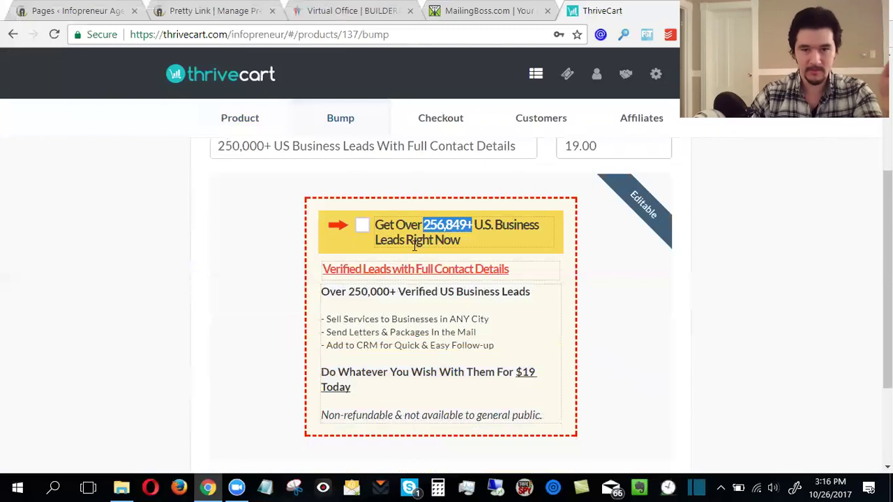
pyautogui.click(435, 223)
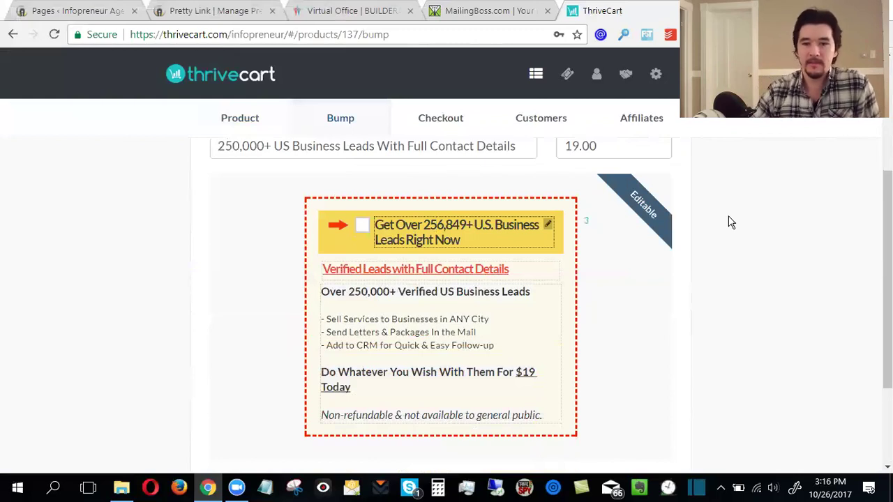
pyautogui.scroll(3, 726, 231)
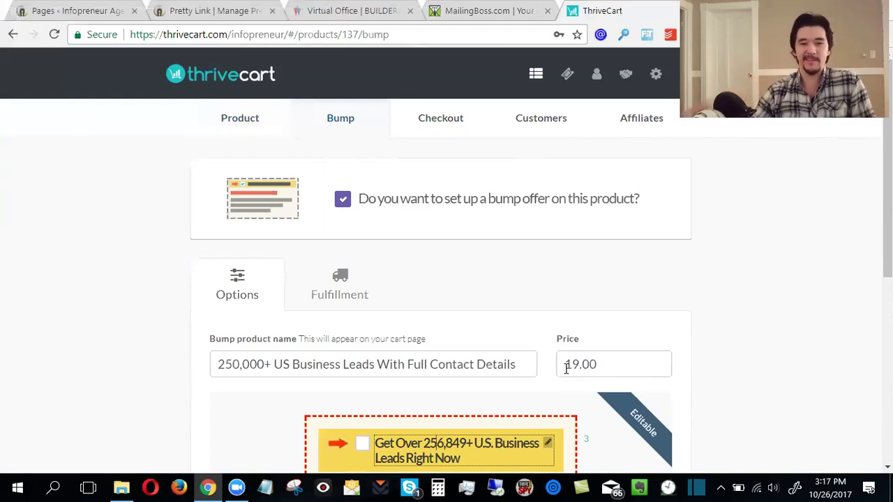
pyautogui.scroll(-3, 454, 315)
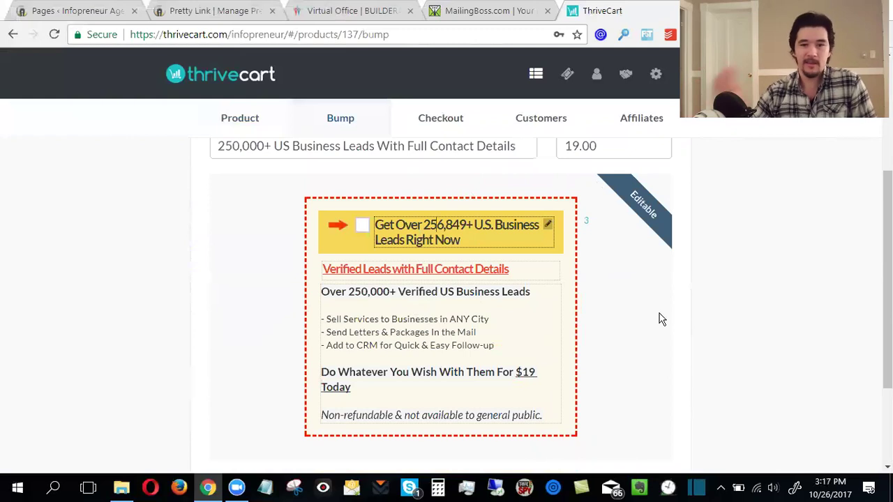
pyautogui.scroll(3, 663, 310)
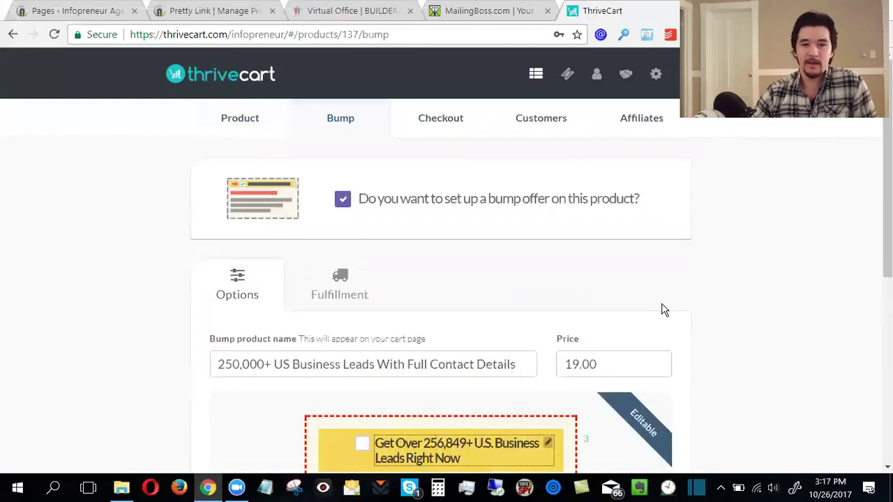
pyautogui.scroll(-5, 663, 311)
pyautogui.scroll(5, 663, 310)
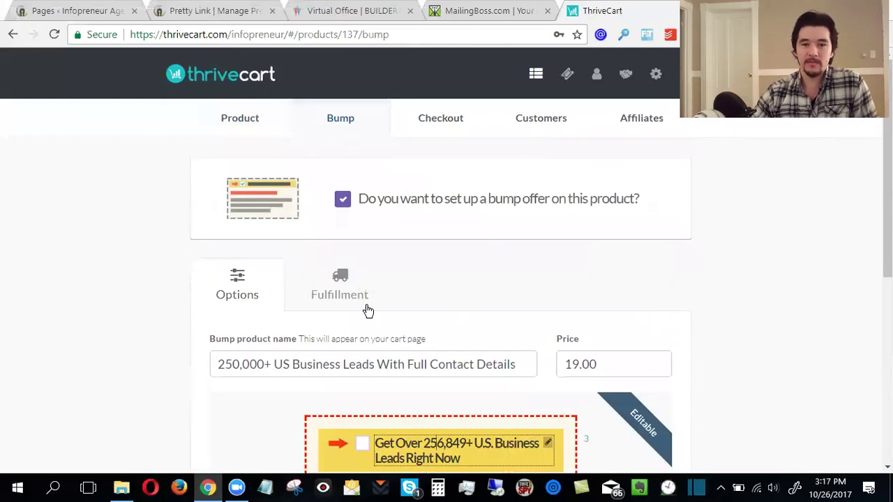
# Step: View the bump's success URL, then return to its name, price and offer box options
pyautogui.click(341, 280)
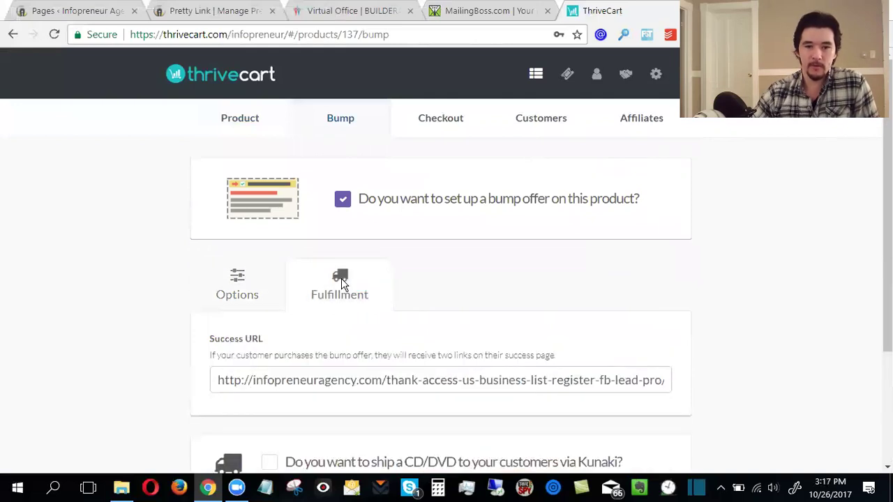
pyautogui.scroll(-2, 486, 279)
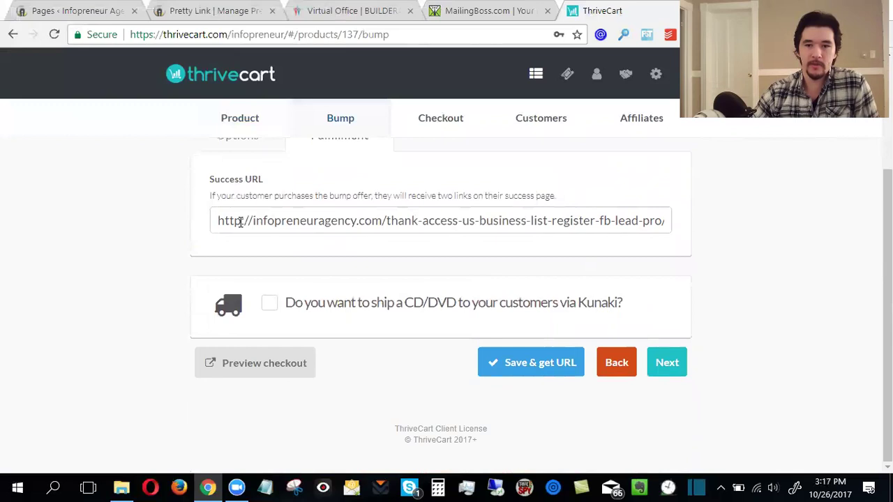
pyautogui.scroll(2, 672, 248)
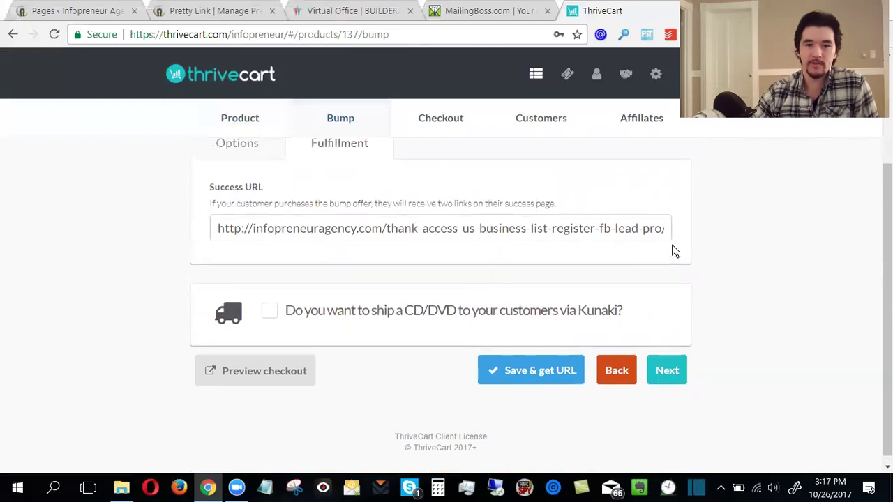
pyautogui.click(239, 294)
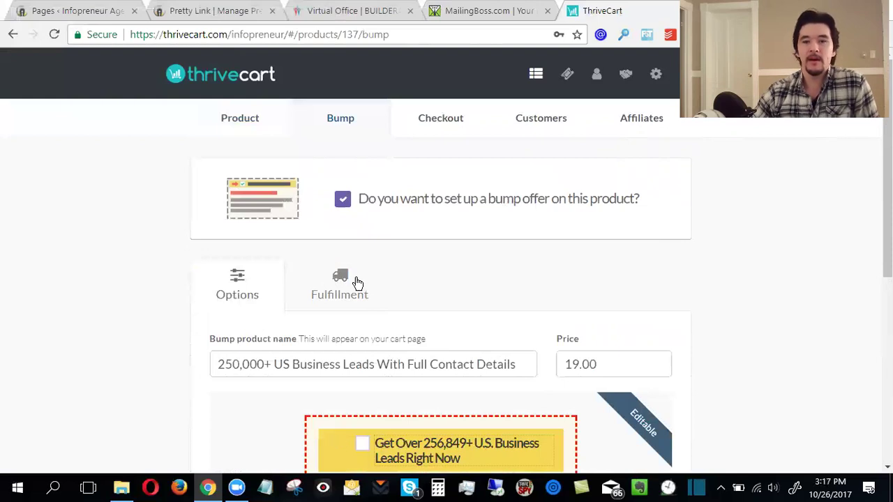
# Step: Review the checkout templates and open the customizer for the tall one-step checkout
pyautogui.click(450, 121)
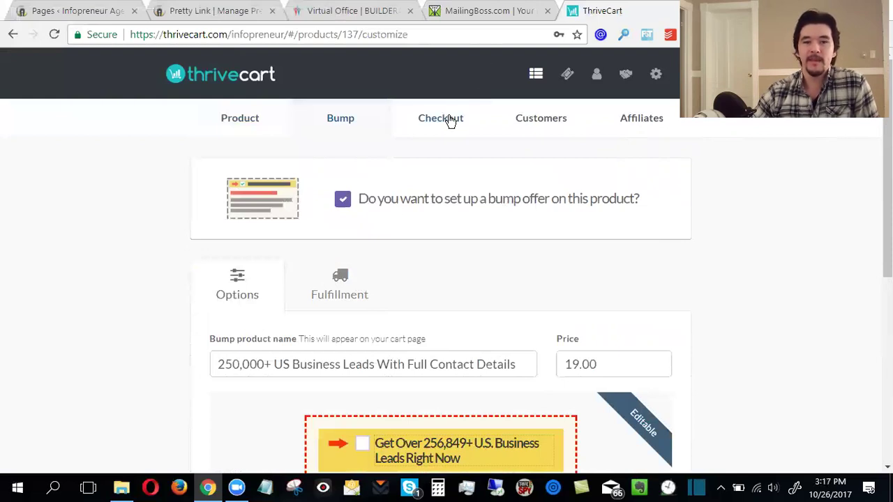
pyautogui.scroll(-3, 757, 253)
pyautogui.scroll(3, 725, 256)
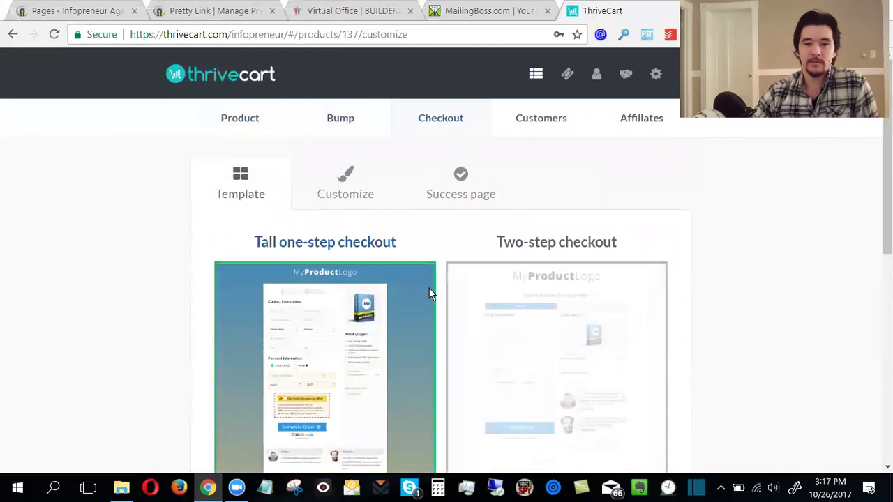
pyautogui.scroll(-3, 381, 211)
pyautogui.scroll(5, 382, 211)
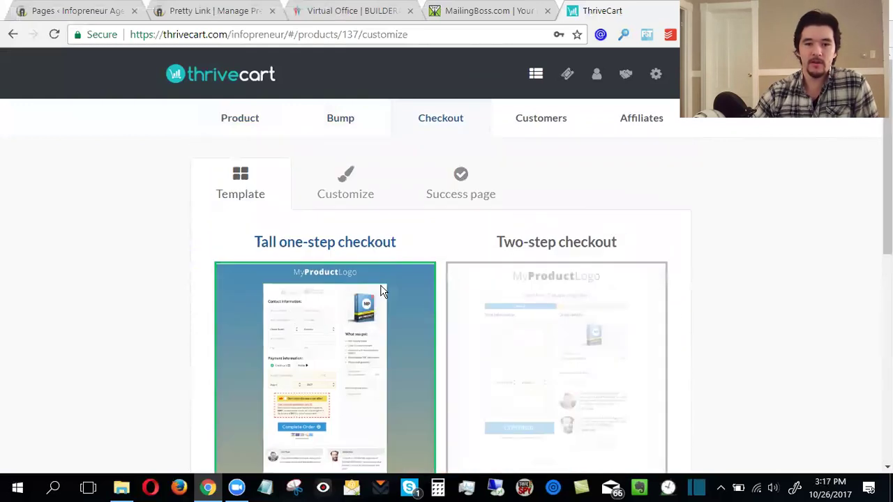
pyautogui.scroll(-8, 383, 289)
pyautogui.scroll(4, 439, 249)
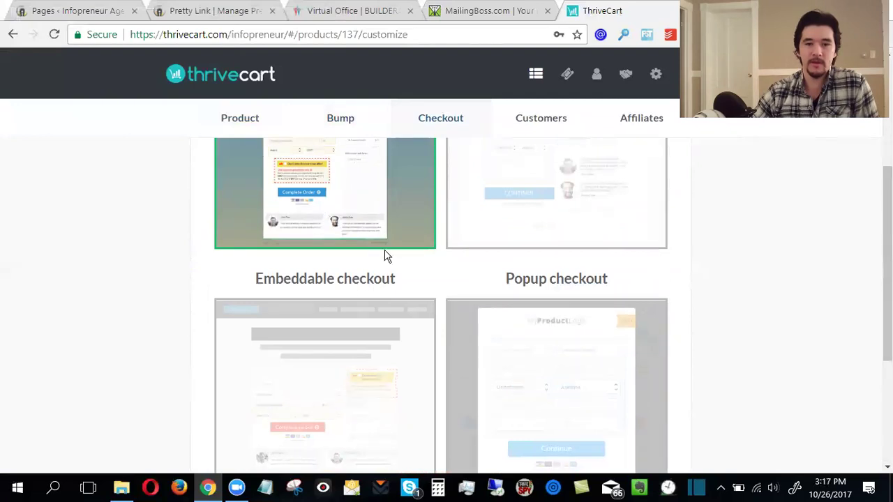
pyautogui.scroll(3, 385, 255)
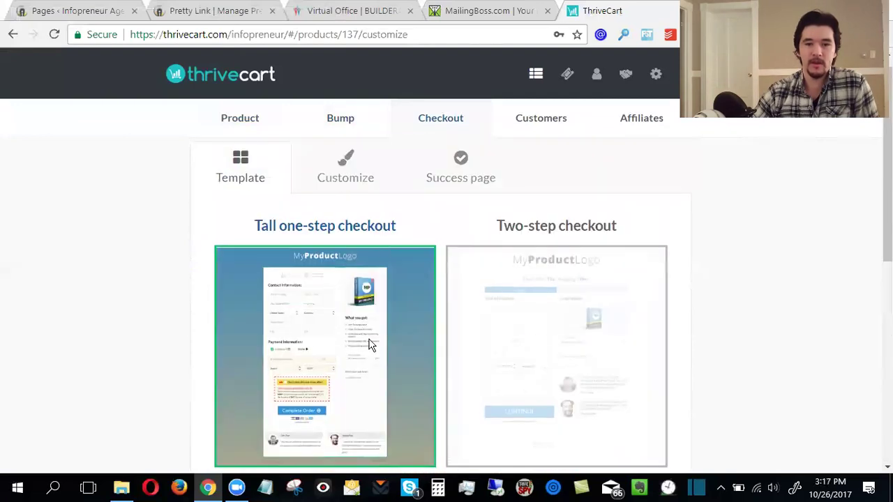
pyautogui.click(364, 180)
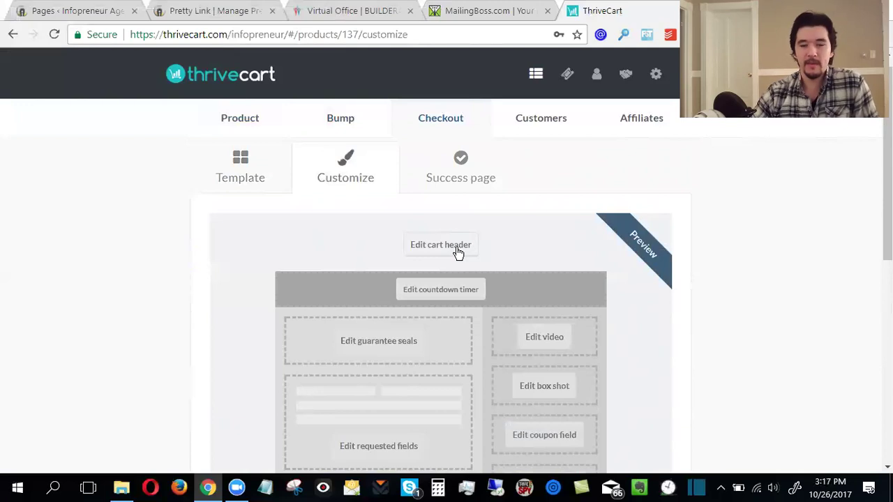
# Step: Replace 'FB Lead Pro' with 'Lead Scraper Pro' in the header tagline
pyautogui.click(457, 249)
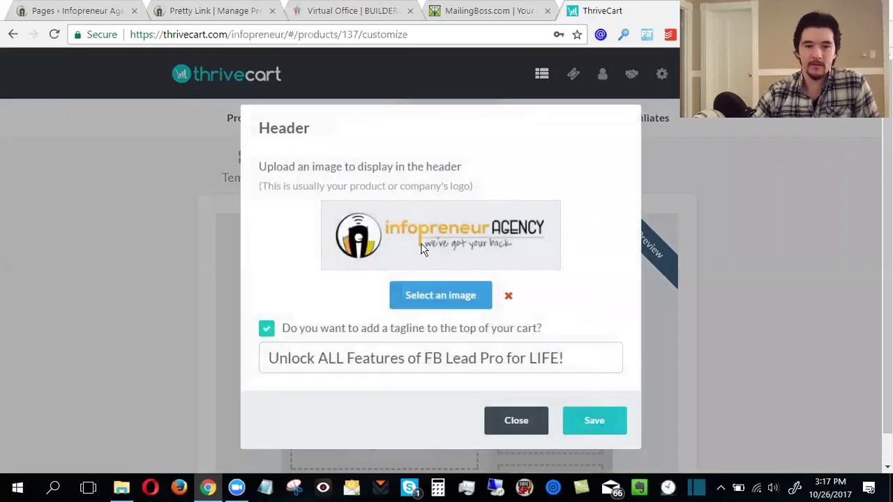
pyautogui.moveTo(272, 359); pyautogui.dragTo(562, 359)
pyautogui.click(564, 359)
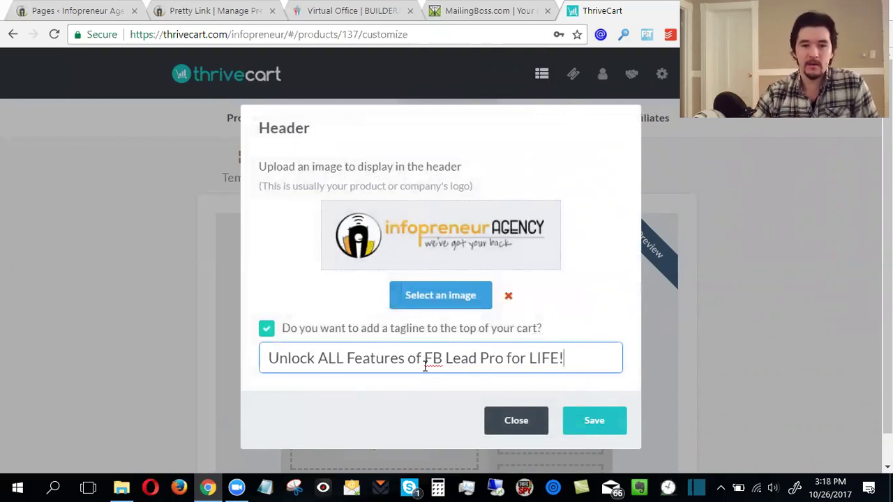
pyautogui.moveTo(425, 358); pyautogui.dragTo(503, 358)
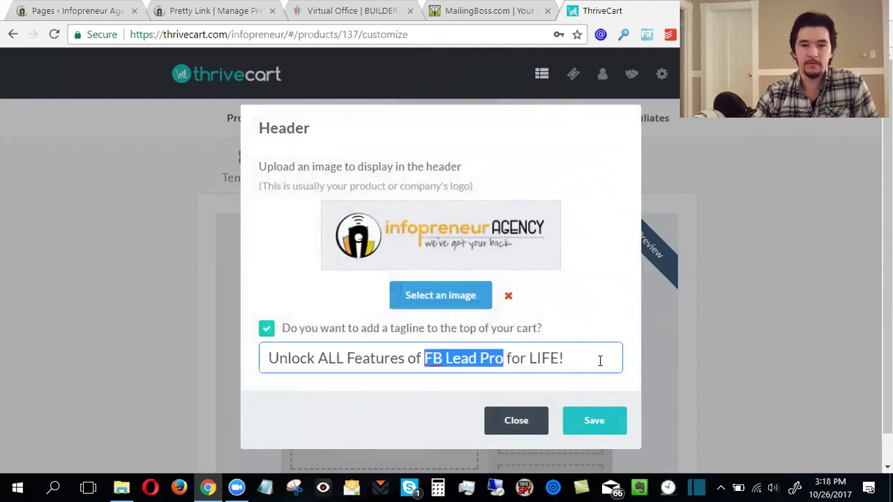
pyautogui.write('Lead ')
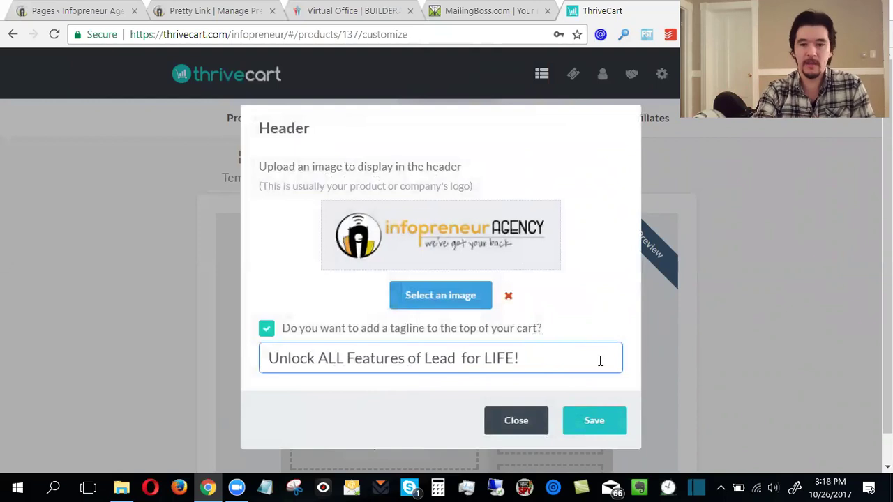
pyautogui.write('Scraper Pro')
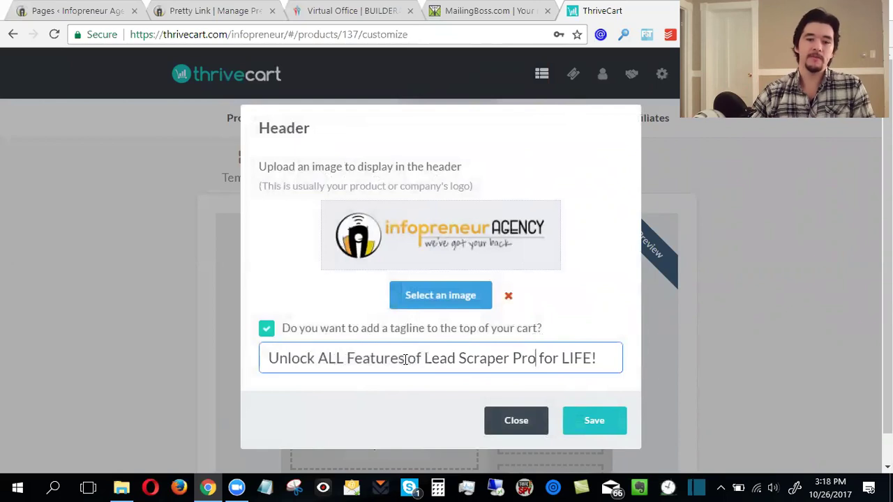
# Step: Replace 'Unlock ALL Features' with 'Scrape UNLIMITED Emails', change 'of' to 'With', remove the extra space
pyautogui.moveTo(406, 359); pyautogui.dragTo(221, 357)
pyautogui.moveTo(405, 359); pyautogui.dragTo(276, 361)
pyautogui.moveTo(406, 360); pyautogui.dragTo(260, 362)
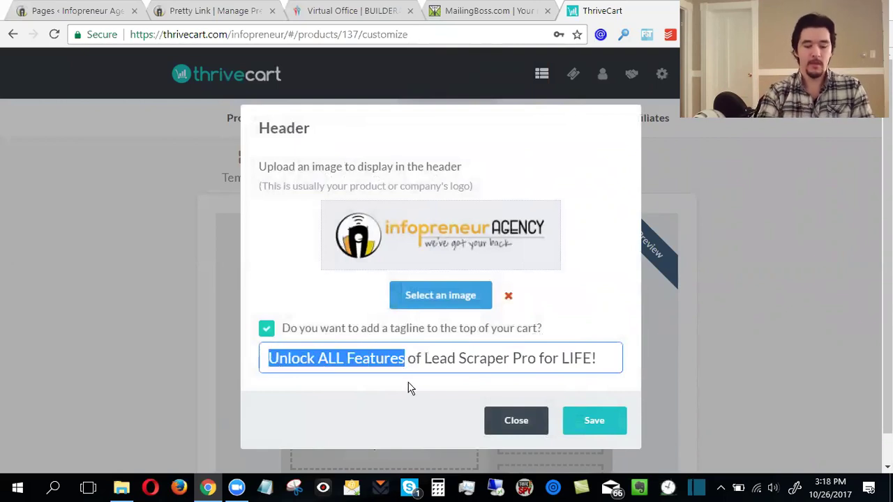
pyautogui.press('BackSpace')
pyautogui.write('Scrape U')
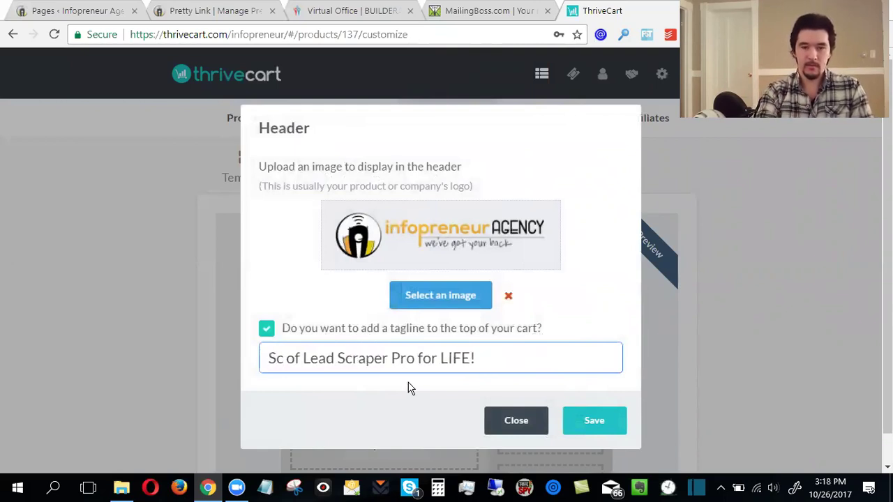
pyautogui.write('NLIMITED Emails')
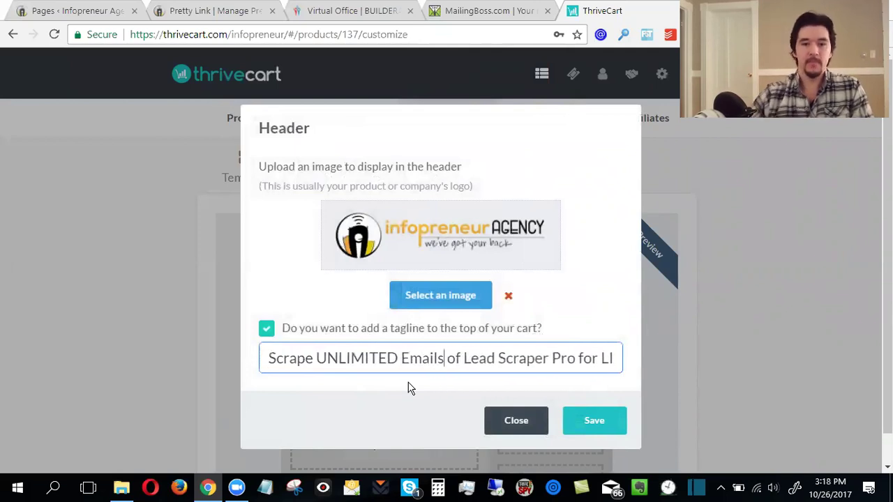
pyautogui.moveTo(447, 359); pyautogui.dragTo(463, 359)
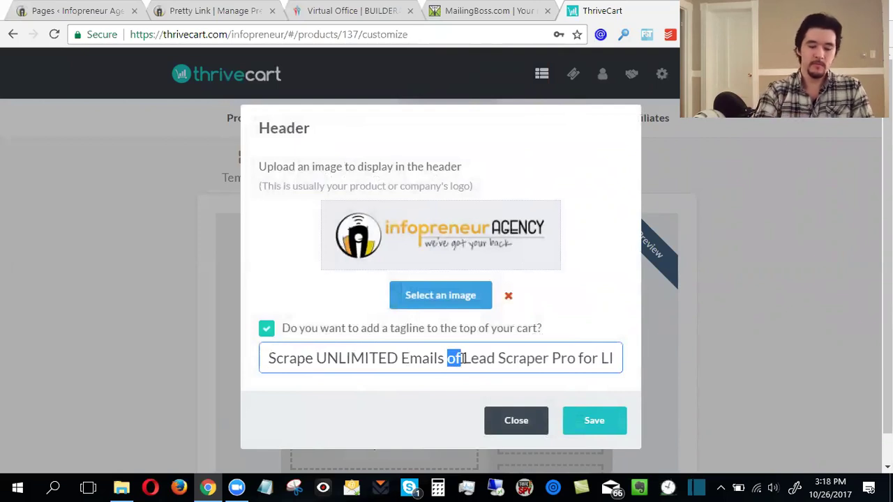
pyautogui.write('With')
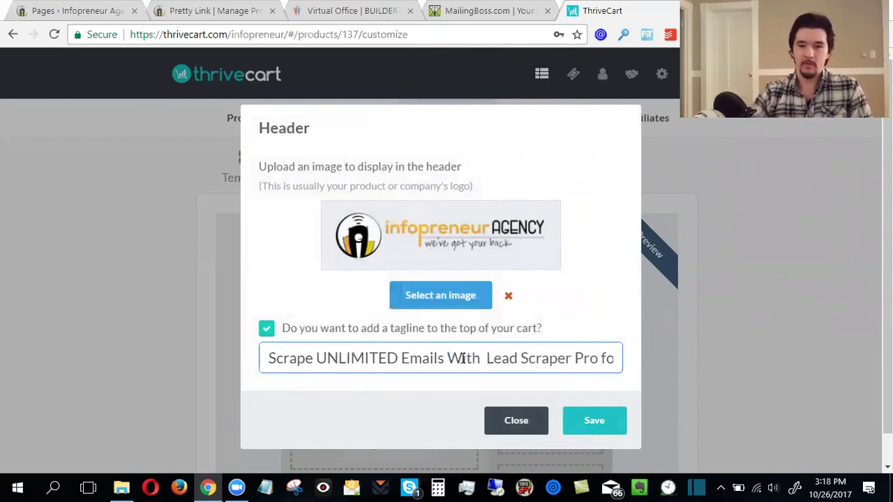
pyautogui.press('BackSpace')
pyautogui.moveTo(337, 359); pyautogui.dragTo(571, 359)
pyautogui.click(601, 358)
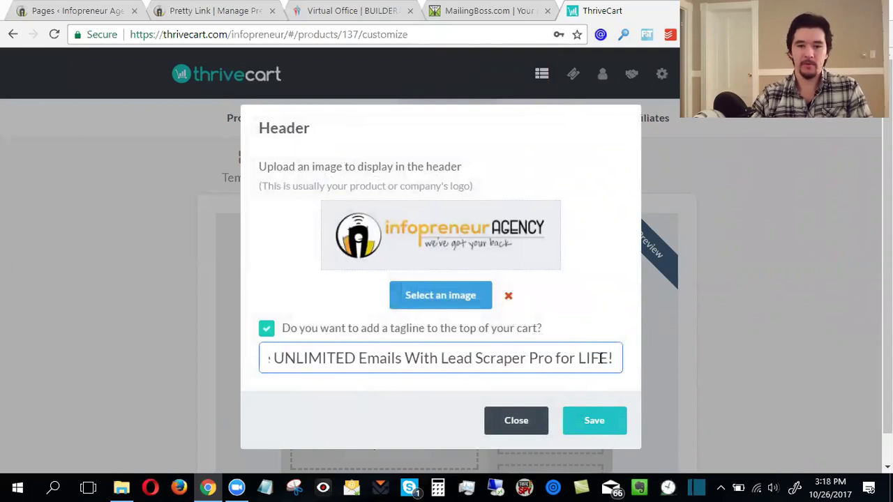
# Step: Save the header tagline and bring up the Desktop image picker for the box shot
pyautogui.click(593, 388)
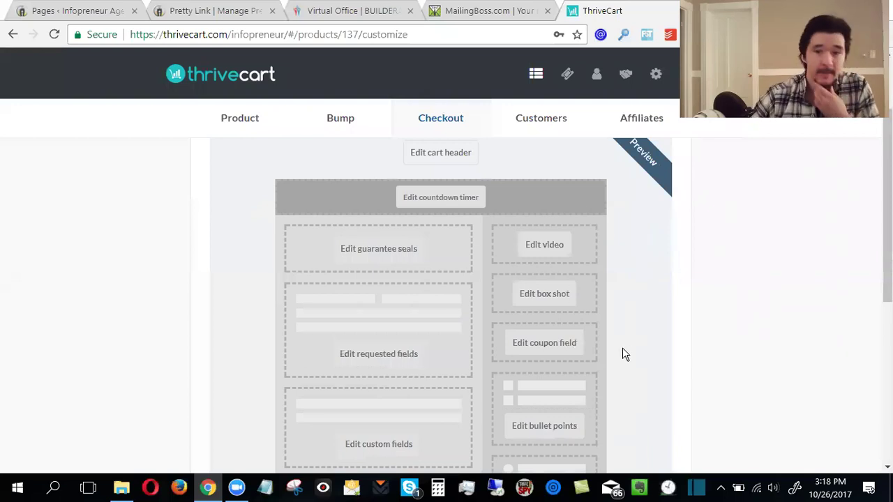
pyautogui.click(546, 305)
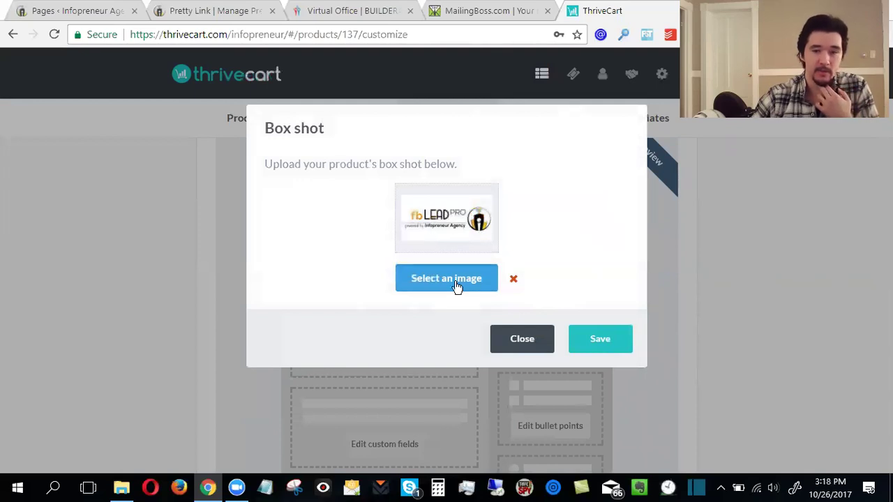
pyautogui.click(403, 272)
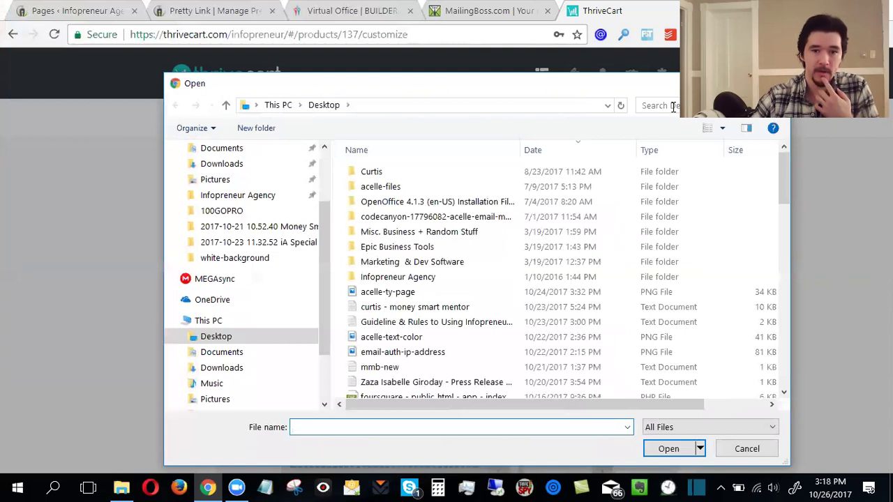
# Step: Browse to the white-background logo folder and choose lead-scraper-pro-white as the box shot image
pyautogui.click(244, 198)
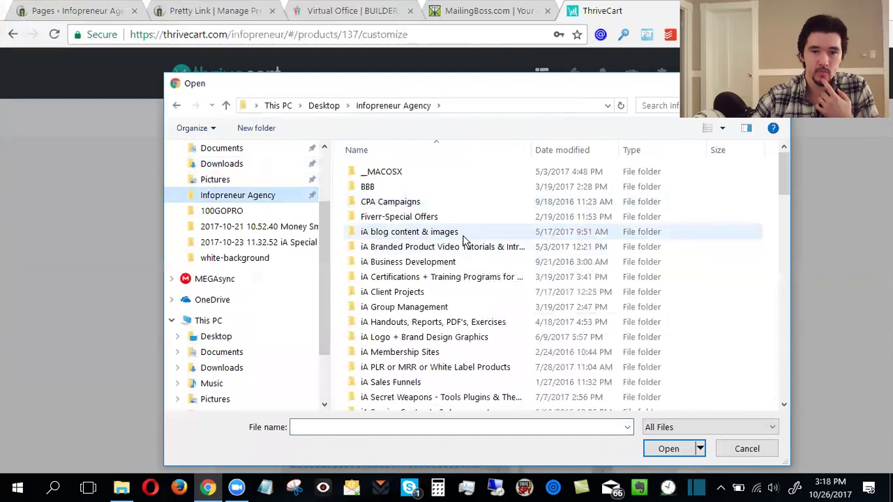
pyautogui.doubleClick(464, 248)
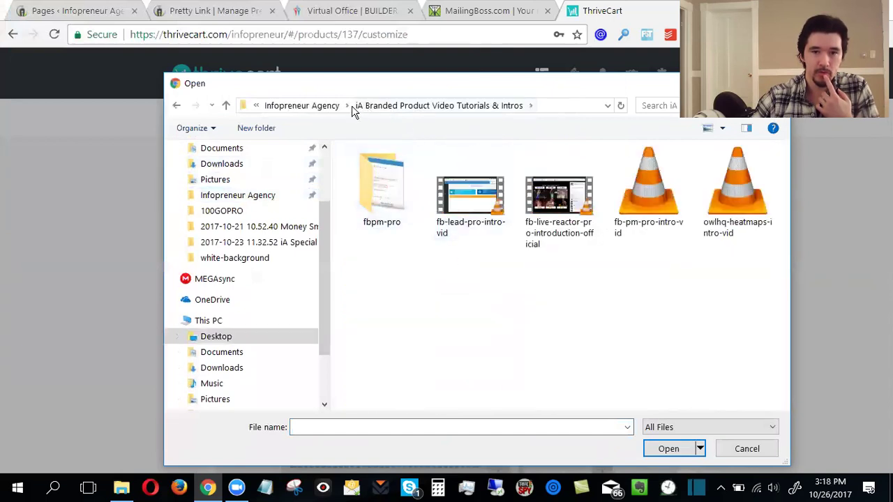
pyautogui.click(319, 107)
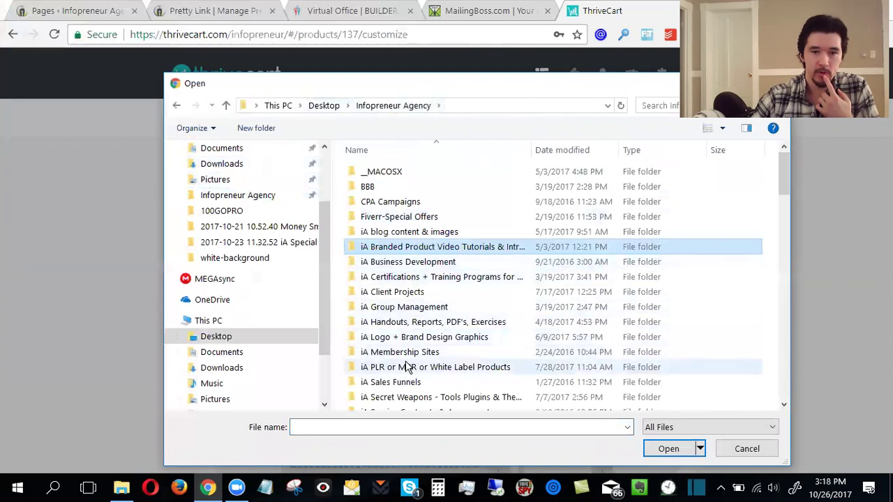
pyautogui.scroll(-3, 404, 365)
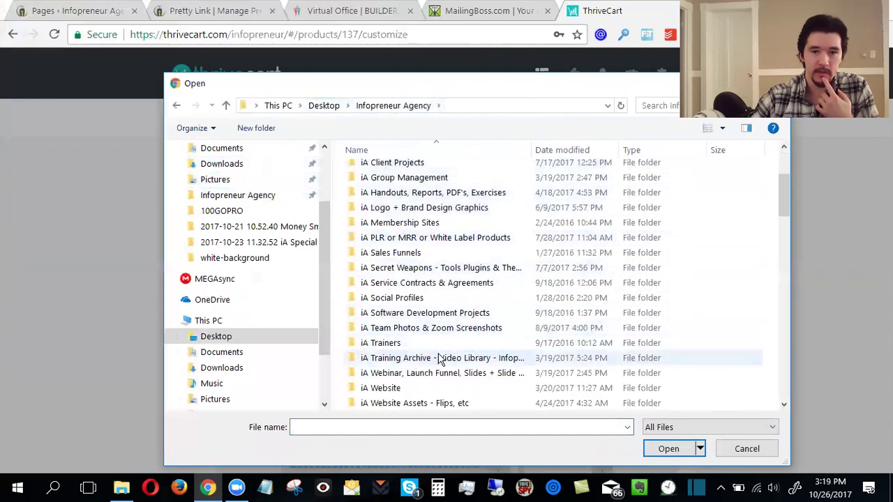
pyautogui.doubleClick(424, 207)
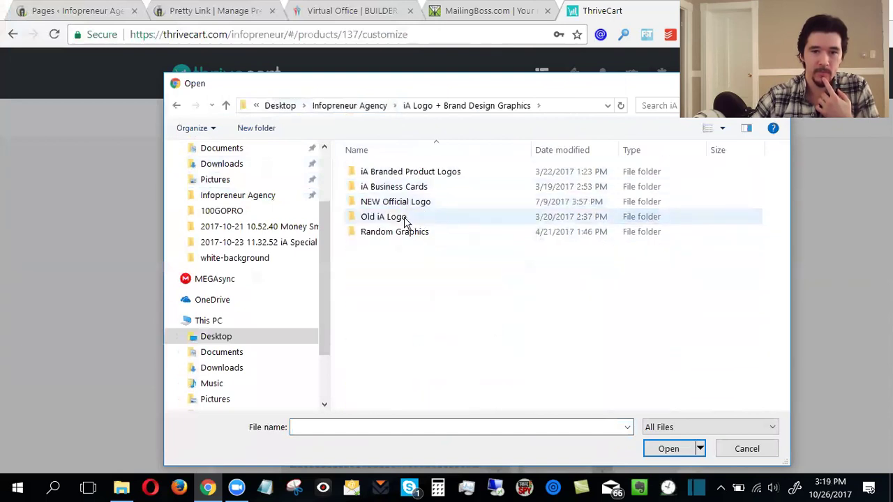
pyautogui.doubleClick(410, 207)
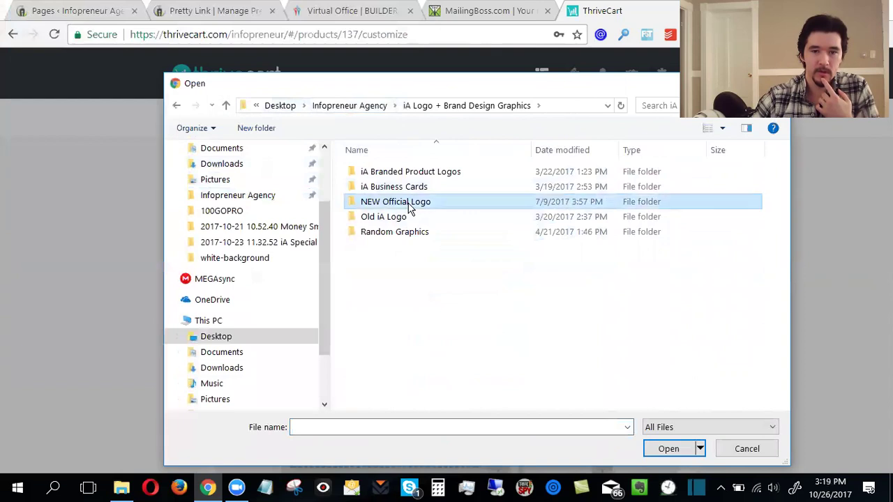
pyautogui.click(383, 108)
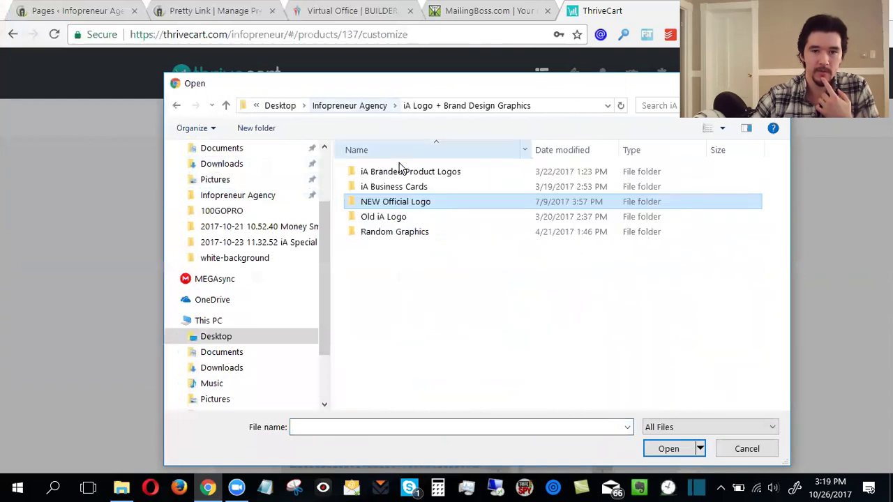
pyautogui.doubleClick(412, 176)
pyautogui.doubleClick(398, 193)
pyautogui.doubleClick(462, 190)
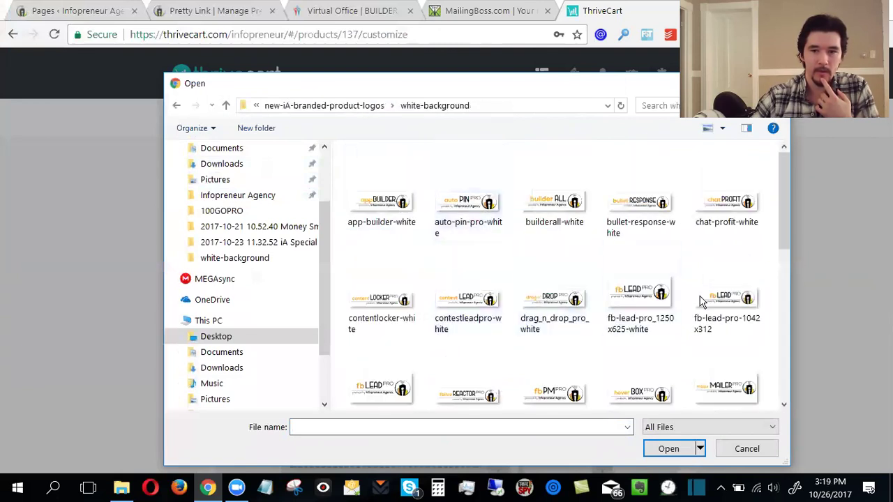
pyautogui.scroll(-5, 578, 365)
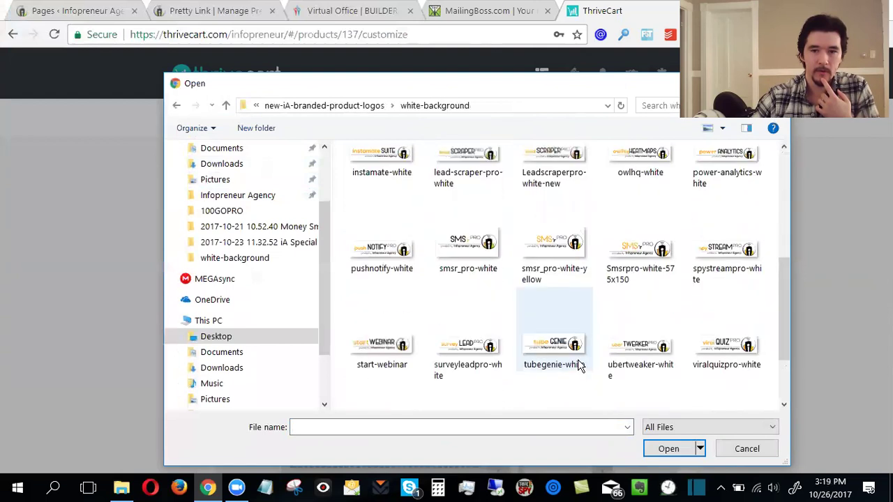
pyautogui.doubleClick(477, 178)
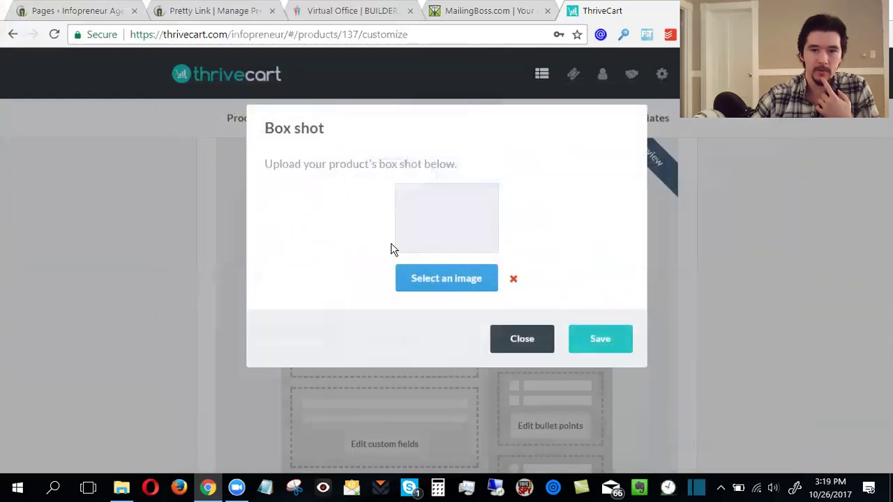
# Step: Save the Lead Scraper Pro box shot and review the checkout editor sections
pyautogui.click(598, 334)
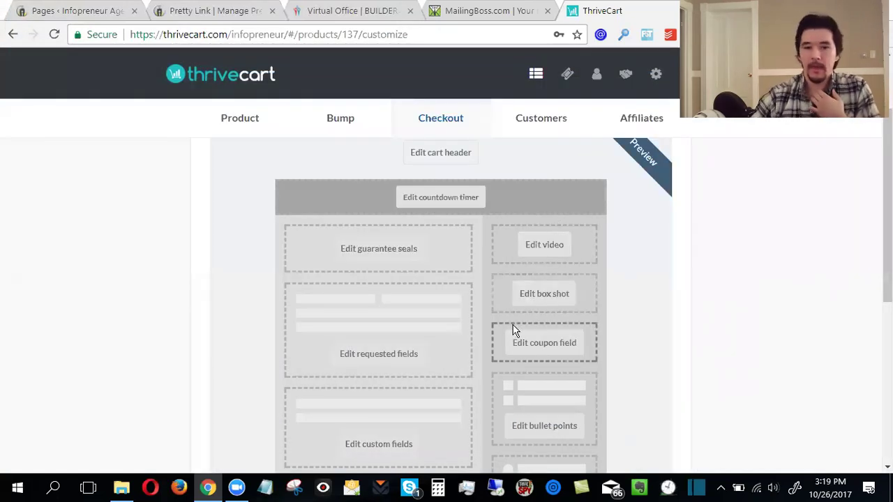
pyautogui.scroll(-3, 485, 323)
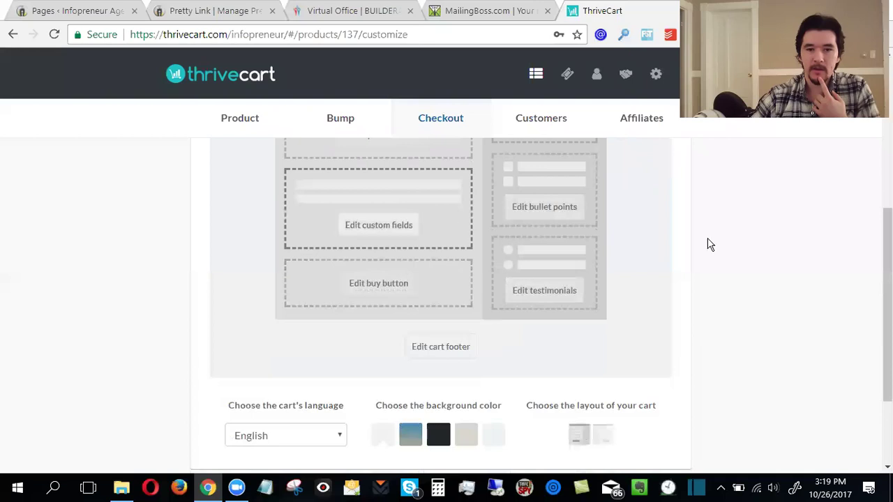
pyautogui.scroll(2, 888, 244)
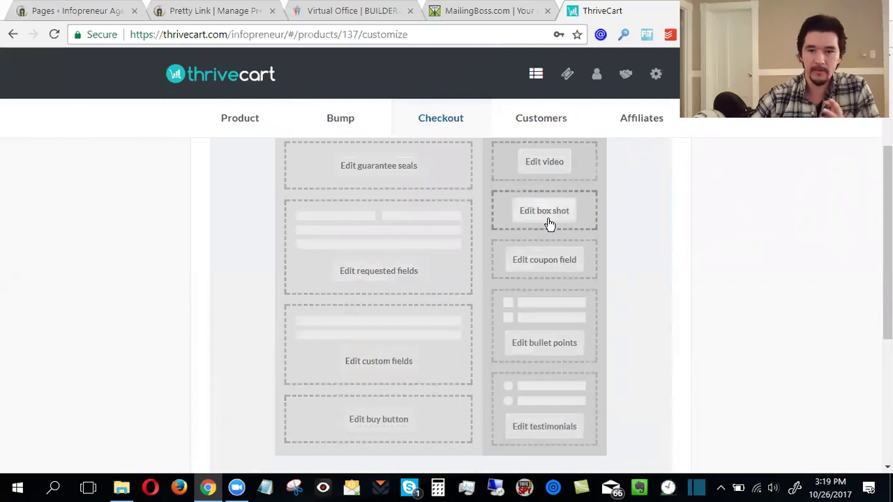
# Step: Open the bullet points editor and review the bullets from All Features Unlocked to Unlimited Leads
pyautogui.click(544, 345)
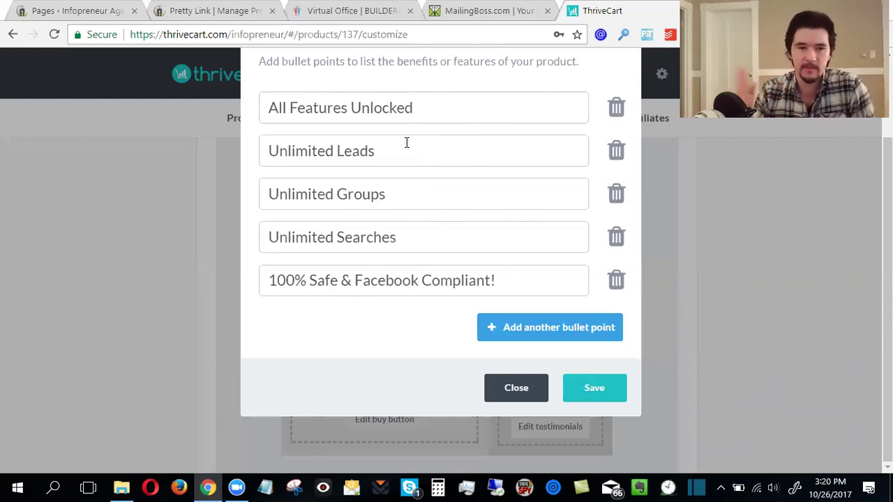
pyautogui.click(451, 110)
pyautogui.click(480, 164)
pyautogui.click(501, 204)
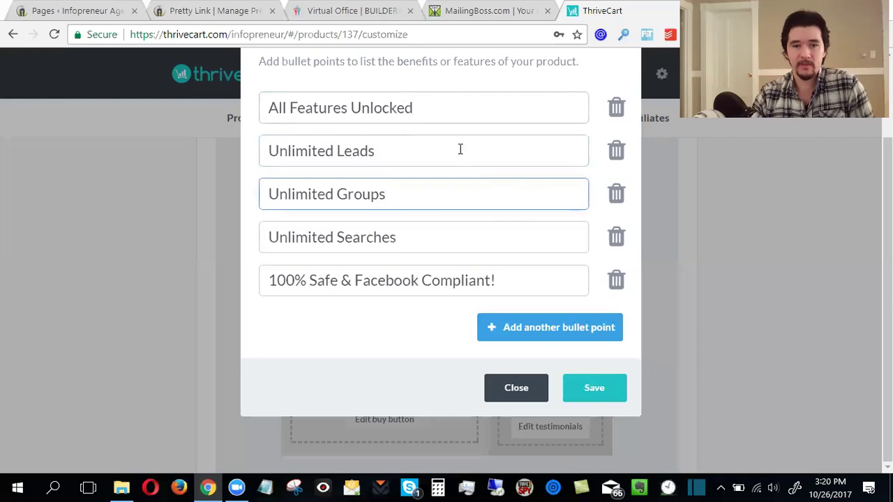
pyautogui.click(431, 113)
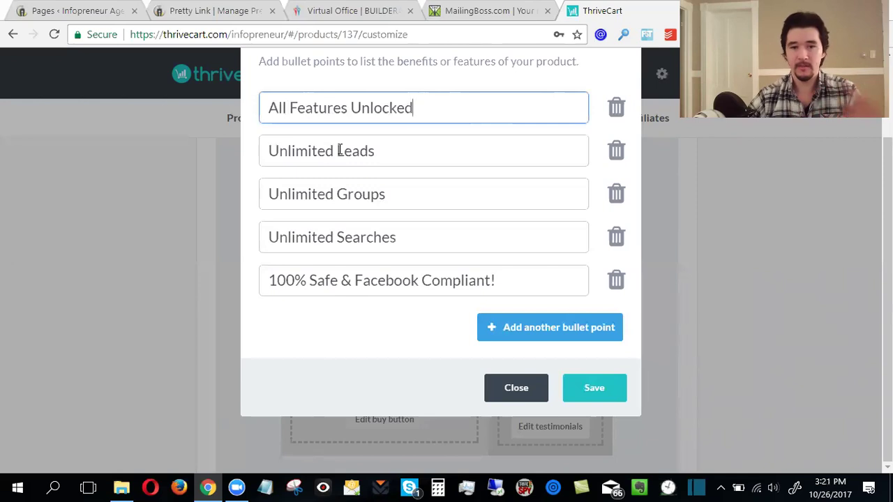
pyautogui.click(410, 157)
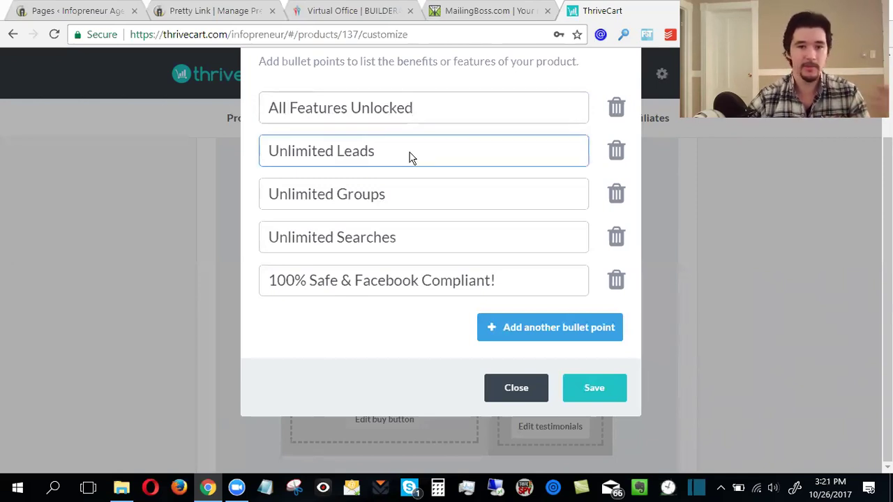
# Step: Change the second bullet to 'Unlimited Email Leads'
pyautogui.click(341, 156)
pyautogui.write('Emails')
pyautogui.press('BackSpace')
pyautogui.press('BackSpace')
pyautogui.press('BackSpace')
pyautogui.press('BackSpace')
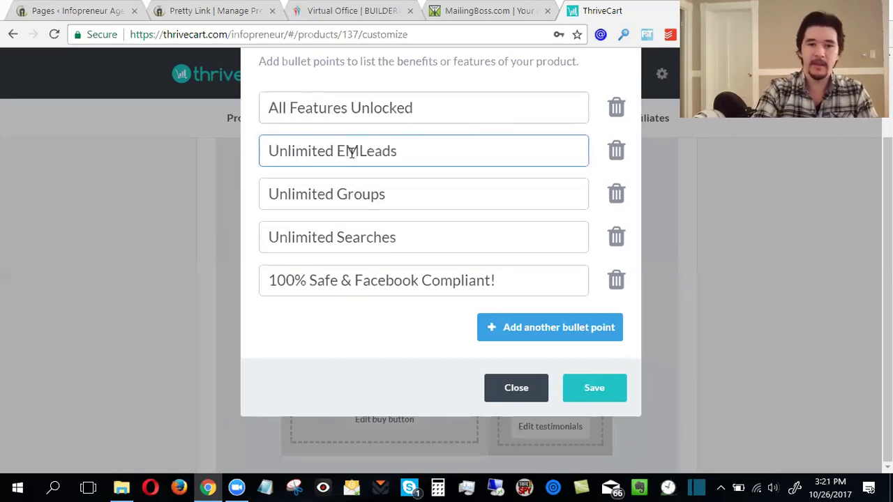
pyautogui.write('ail')
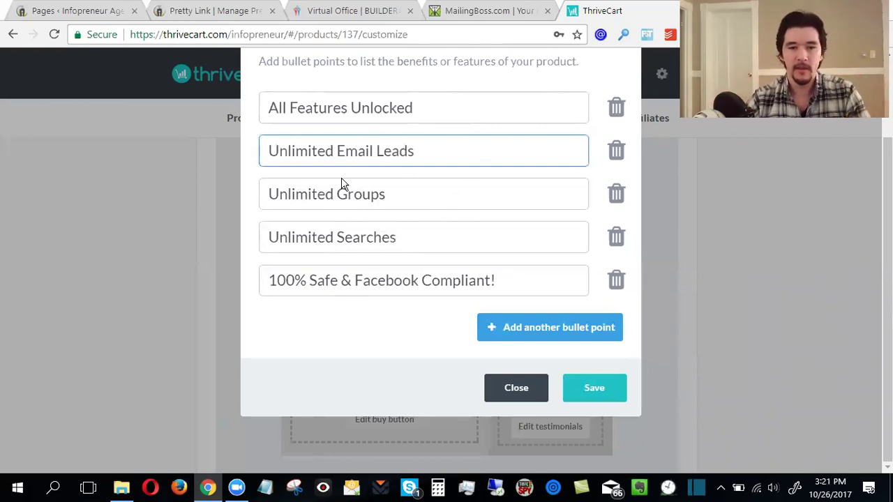
# Step: Replace the third bullet with 'Scrape UNLIMITED Websites & Documents'
pyautogui.moveTo(338, 196); pyautogui.dragTo(466, 196)
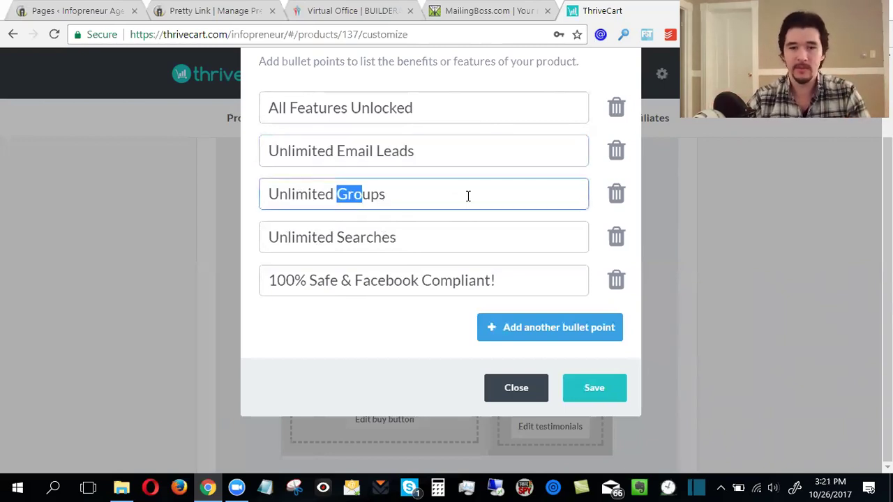
pyautogui.press('BackSpace')
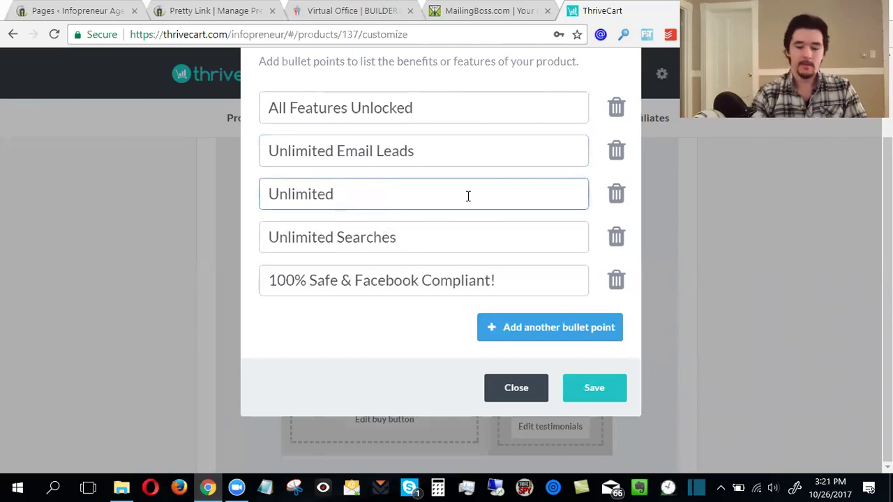
pyautogui.hotkey('ctrl', 'a')
pyautogui.write('Scf')
pyautogui.press('BackSpace')
pyautogui.write('rape UNLIMITED Websites & Docu')
pyautogui.press('BackSpace')
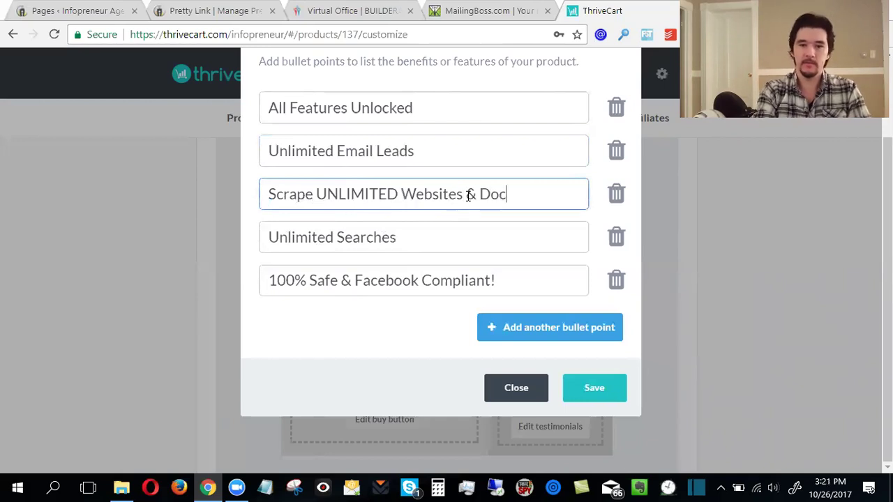
pyautogui.write('uments')
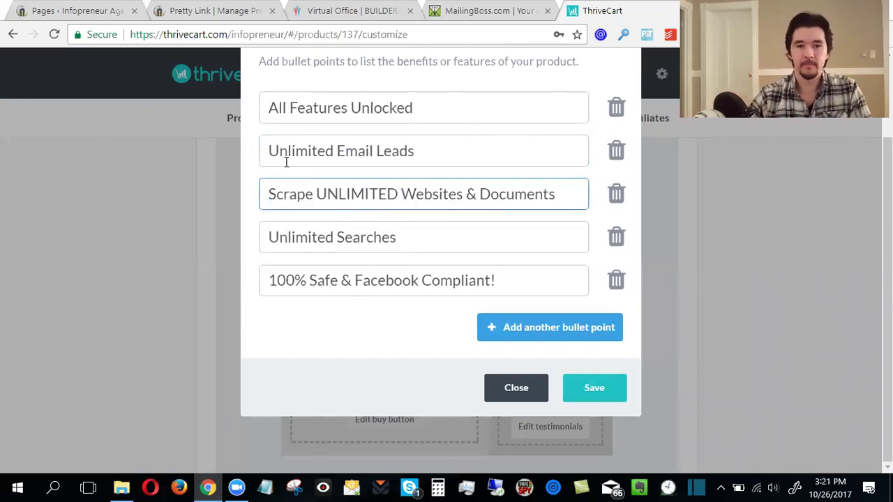
# Step: Clear the Unlimited Searches text from the fourth bullet
pyautogui.click(276, 238)
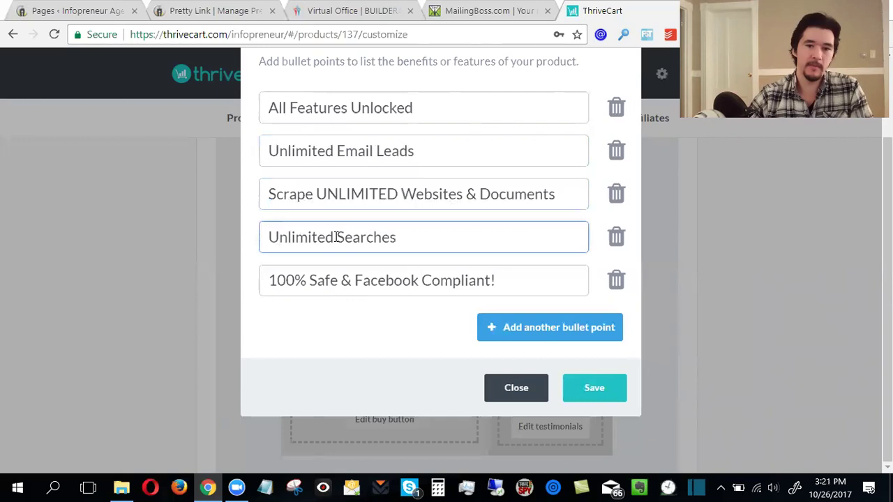
pyautogui.moveTo(337, 237); pyautogui.dragTo(454, 239)
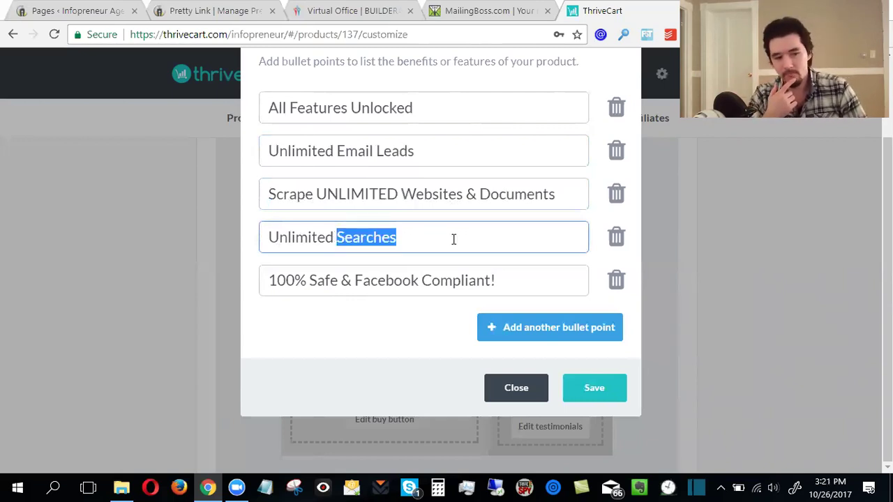
pyautogui.press('BackSpace')
pyautogui.press('BackSpace')
pyautogui.press('BackSpace')
pyautogui.press('BackSpace')
pyautogui.press('BackSpace')
pyautogui.press('BackSpace')
pyautogui.press('BackSpace')
pyautogui.press('BackSpace')
pyautogui.press('BackSpace')
pyautogui.press('BackSpace')
pyautogui.press('BackSpace')
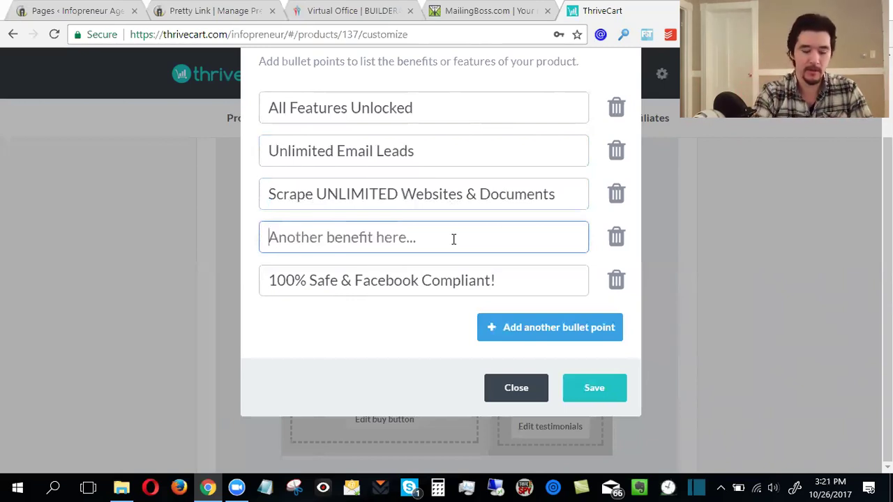
# Step: Write the fourth bullet as 'Scrape Real Emails From Popular Social Media Sites'
pyautogui.write('S')
pyautogui.press('BackSpace')
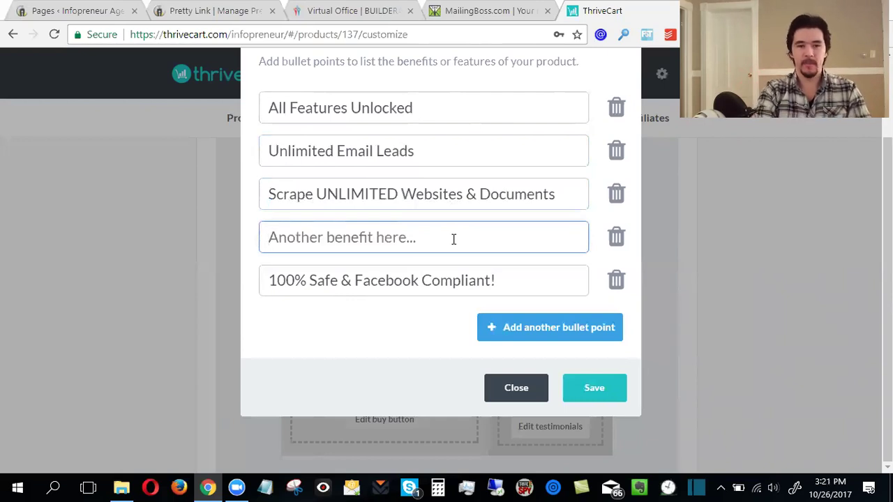
pyautogui.write('Scrape ')
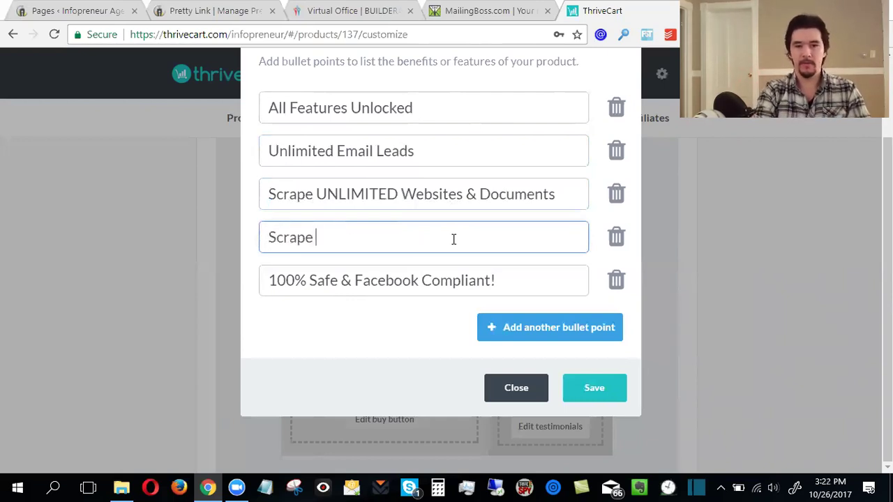
pyautogui.write('From ')
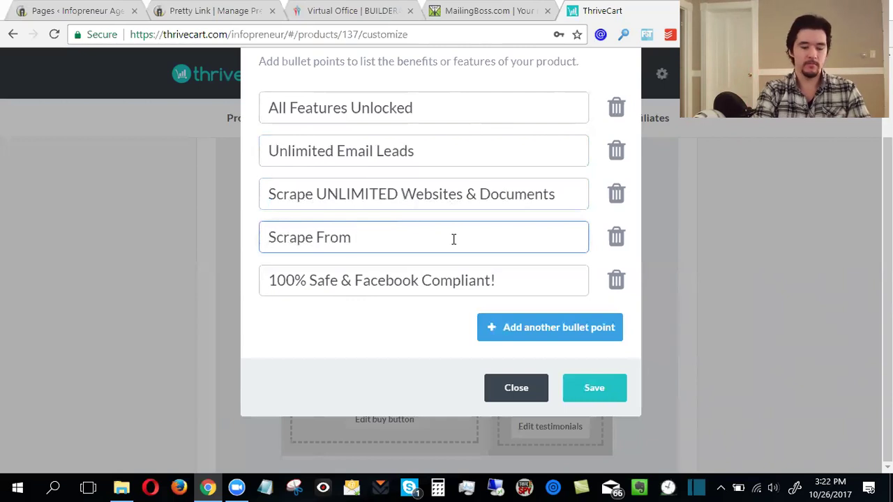
pyautogui.write('Popular')
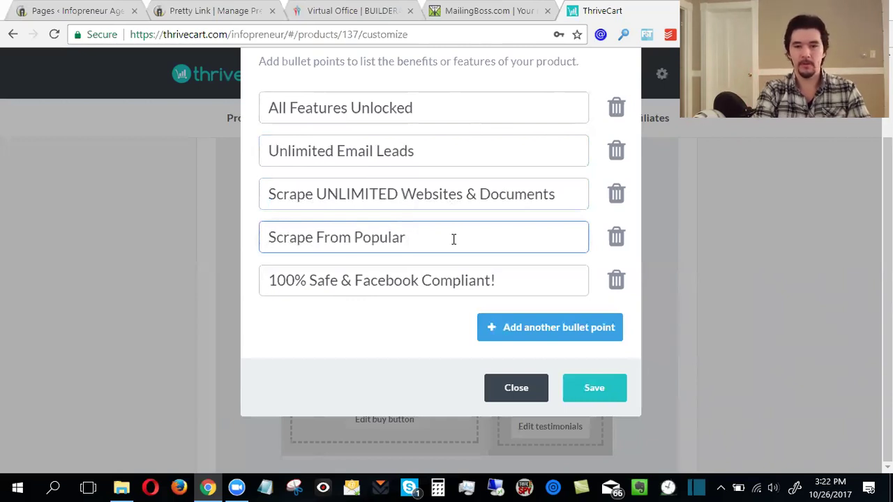
pyautogui.write(' Social Media Sites')
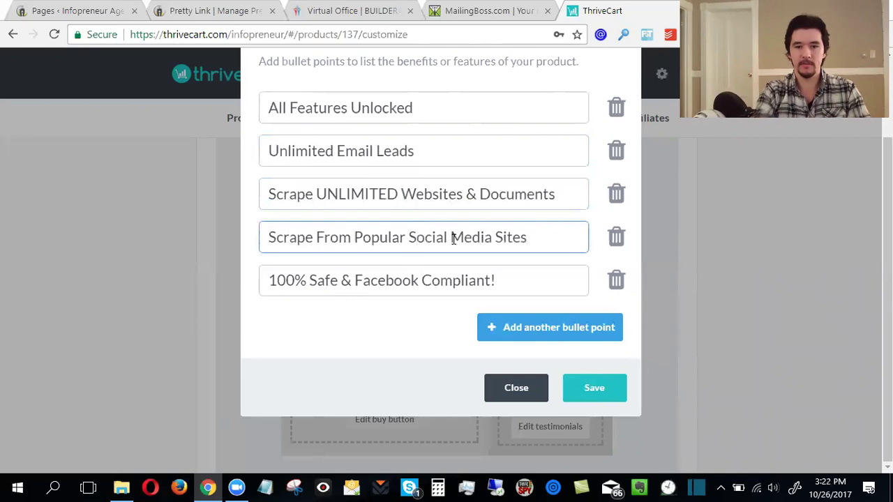
pyautogui.click(320, 240)
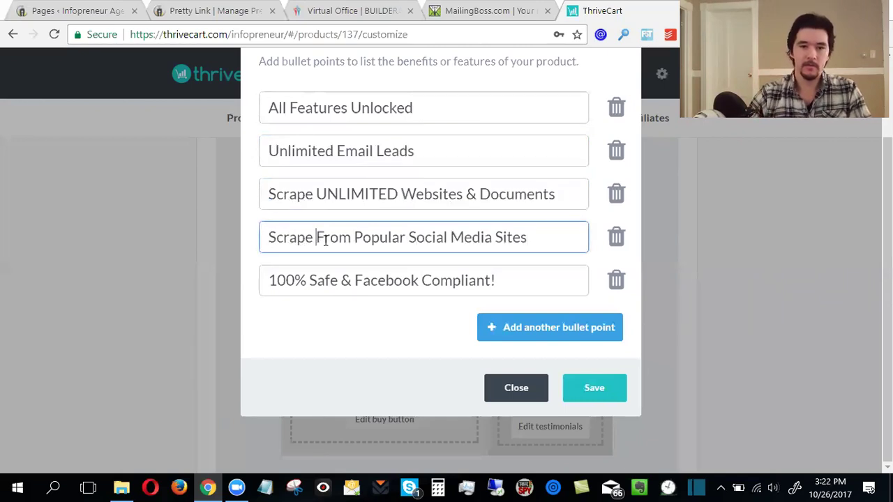
pyautogui.write('Real Emails')
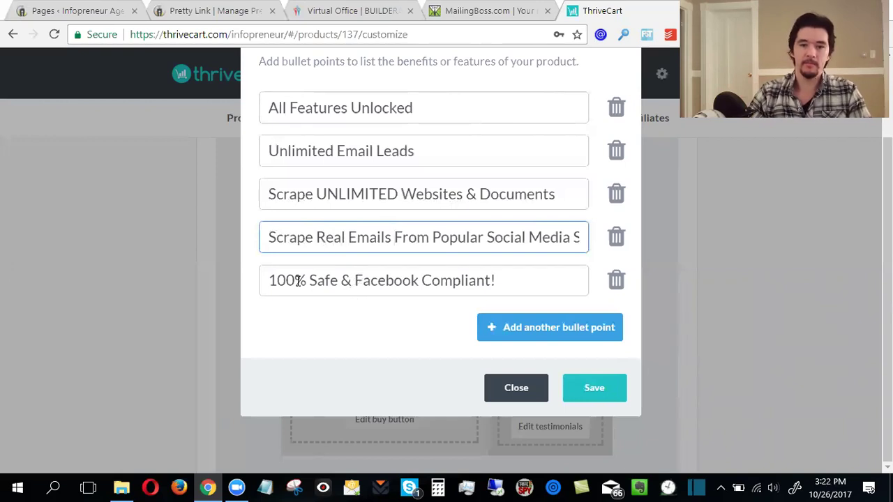
# Step: Remove 'Facebook' so the fifth bullet reads '100% Safe & Compliant!', then discard an extra bullet
pyautogui.click(342, 280)
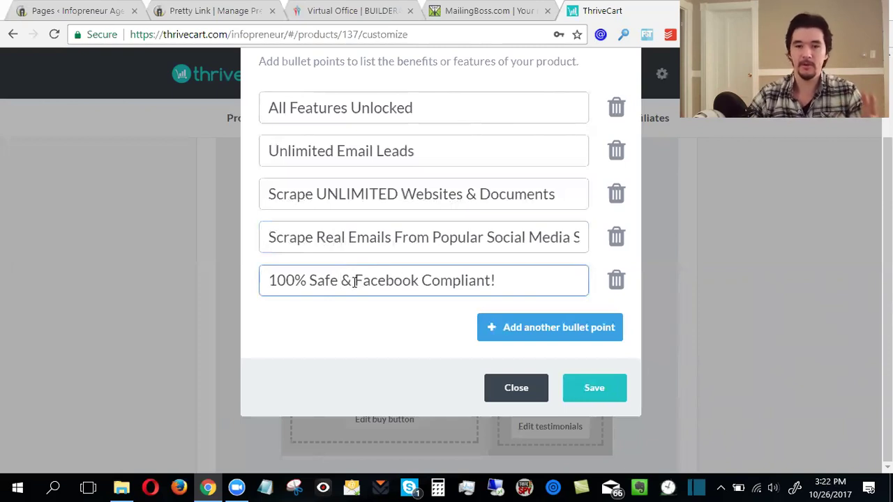
pyautogui.doubleClick(397, 280)
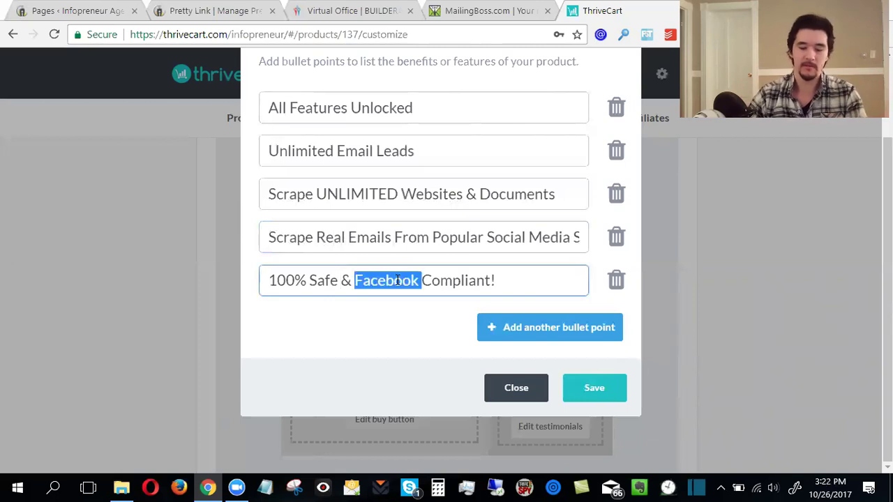
pyautogui.press('BackSpace')
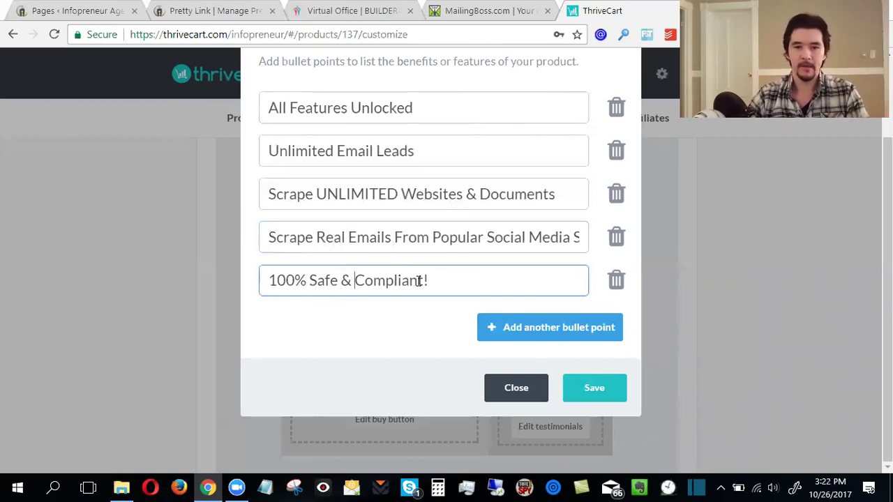
pyautogui.click(365, 319)
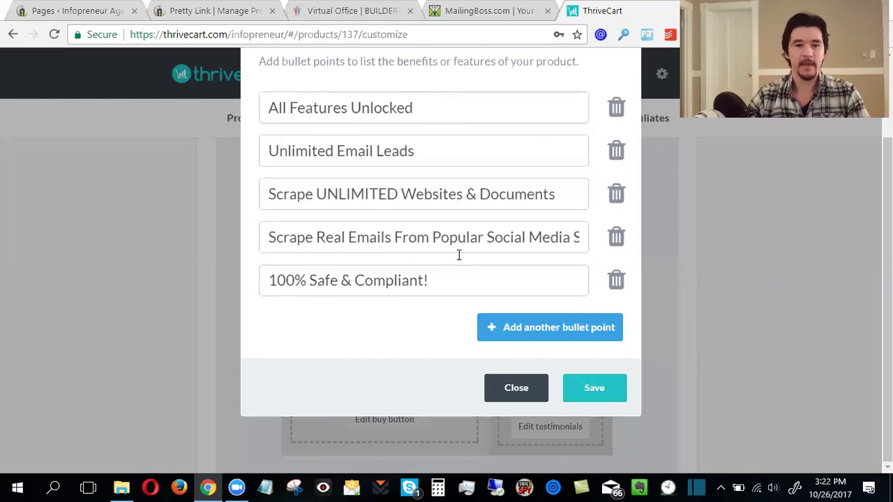
pyautogui.click(528, 332)
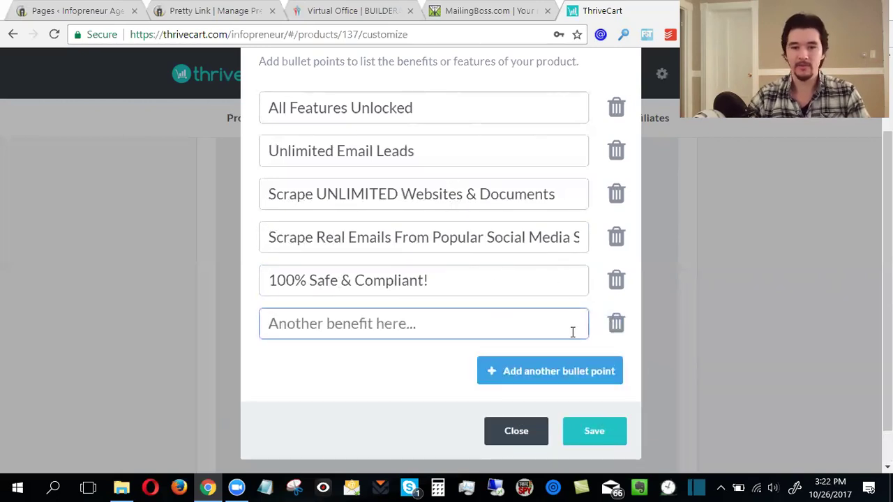
pyautogui.click(616, 323)
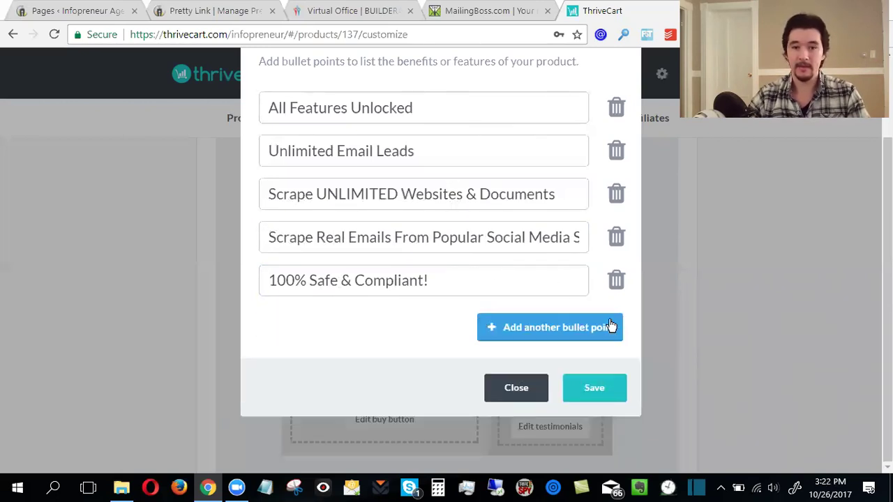
# Step: Save the five bullets and open the Testimonials editor at the author name field
pyautogui.click(605, 398)
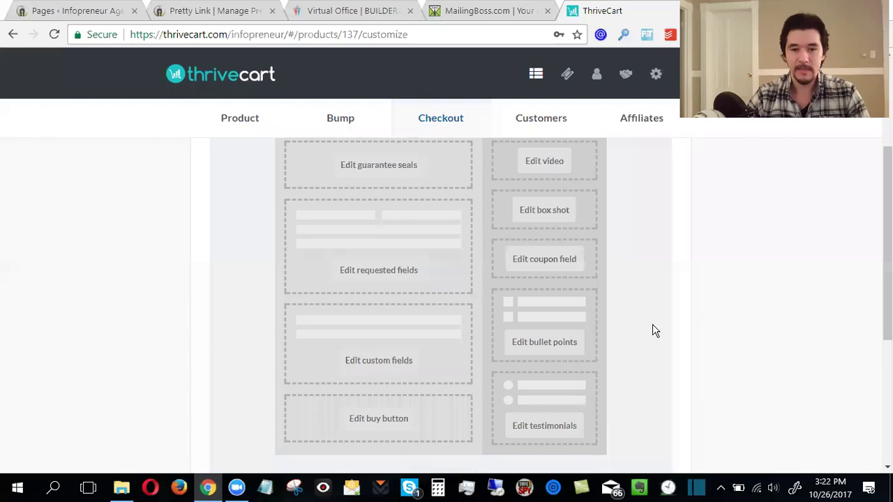
pyautogui.scroll(-3, 652, 329)
pyautogui.scroll(3, 700, 349)
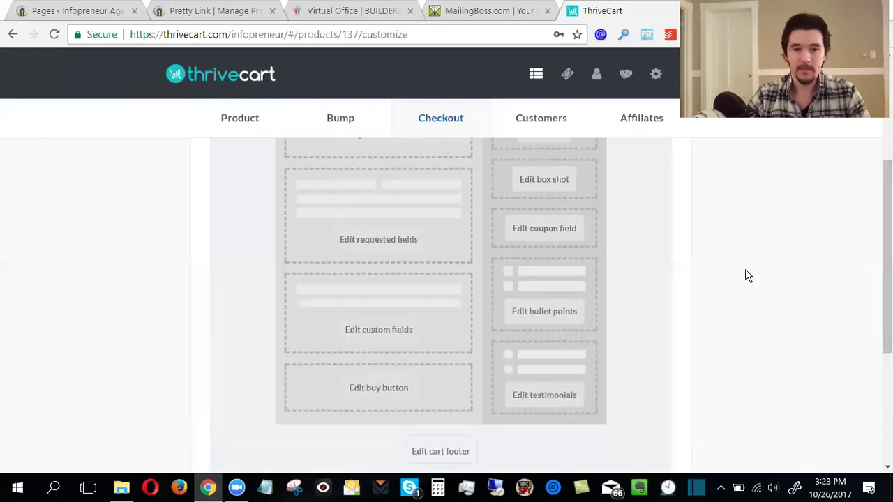
pyautogui.click(544, 398)
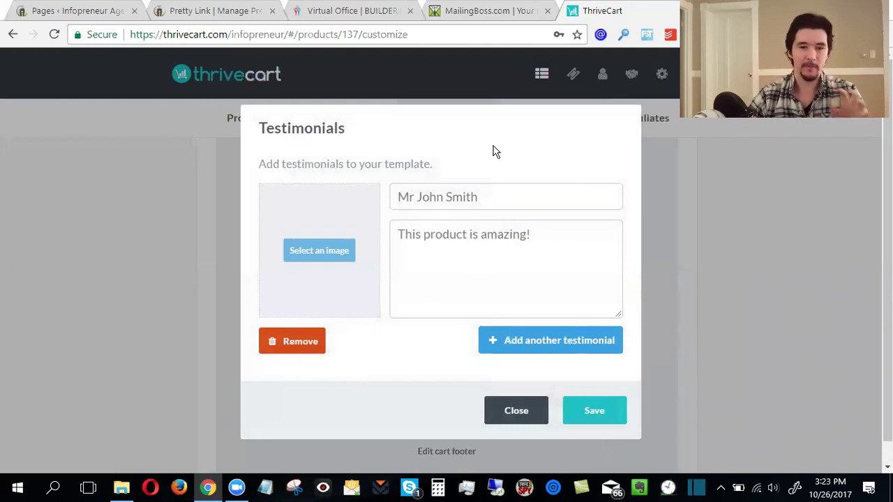
pyautogui.click(513, 199)
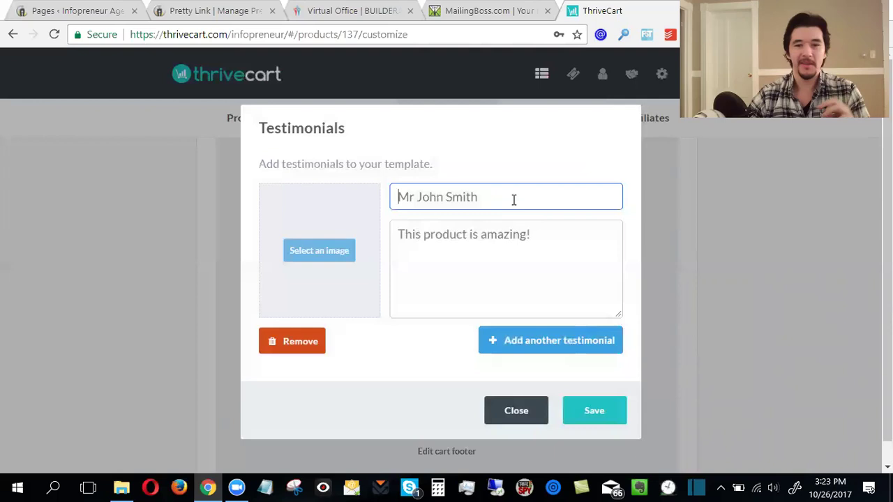
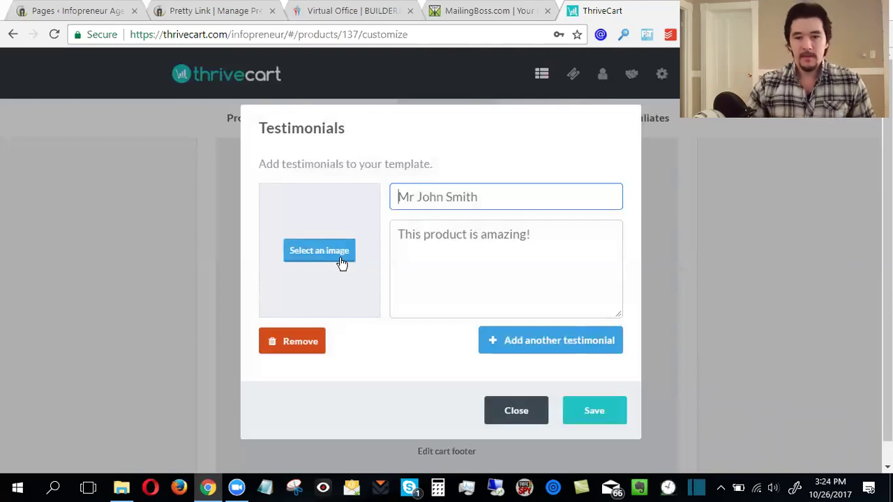
# Step: Dismiss the Testimonials editor without saving, keeping the placeholder testimonial unchanged
pyautogui.click(472, 250)
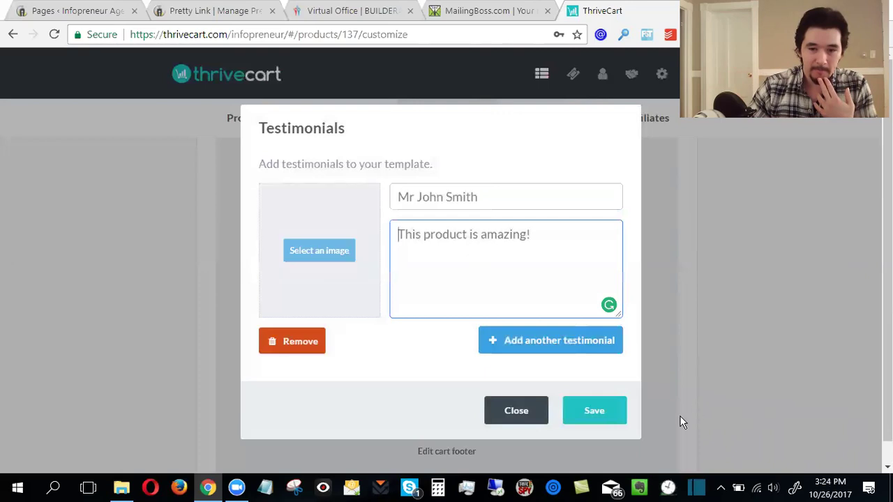
pyautogui.click(535, 418)
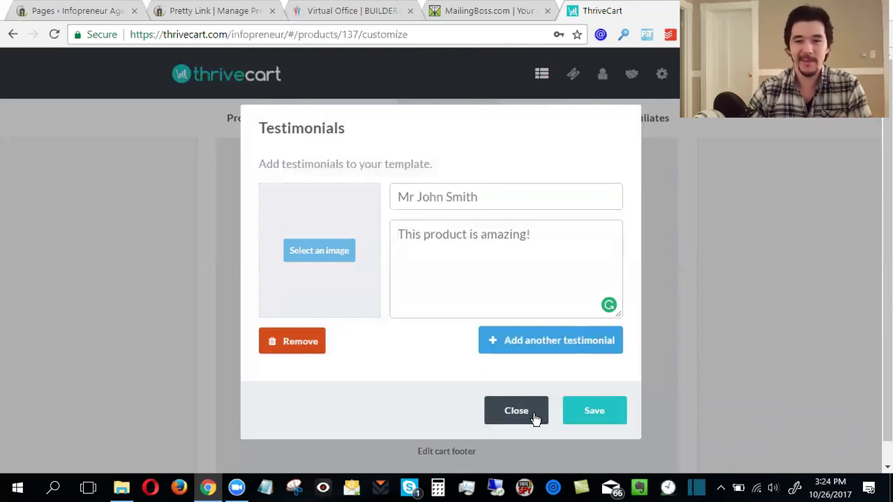
pyautogui.click(535, 419)
# Step: Save requested fields: First & last name, telephone Yes (Optional), no business name, address or terms
pyautogui.scroll(-3, 403, 369)
pyautogui.scroll(3, 407, 364)
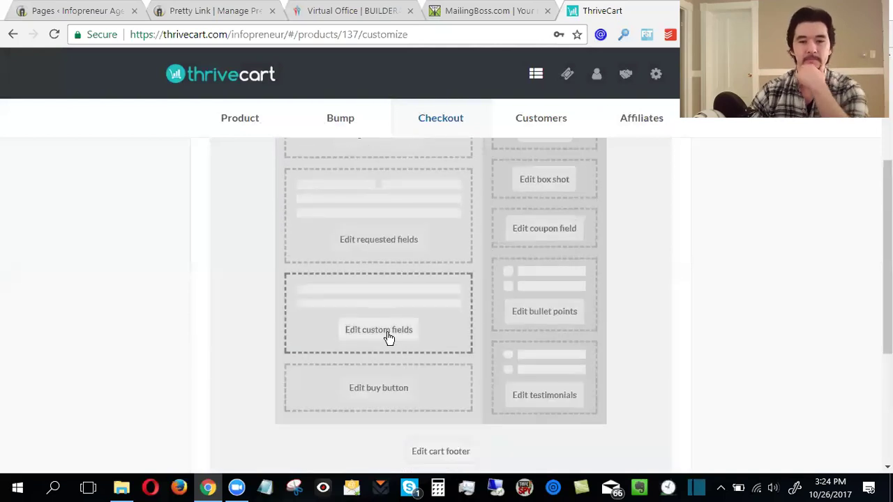
pyautogui.click(398, 251)
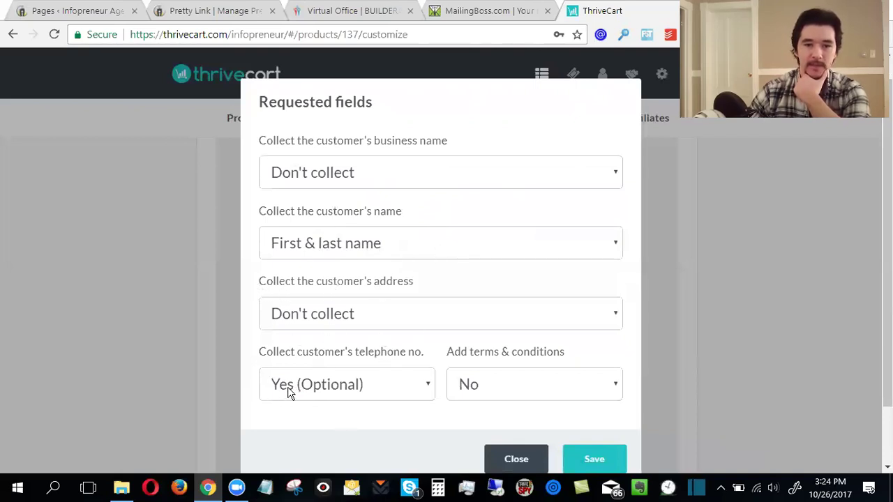
pyautogui.scroll(-1, 286, 383)
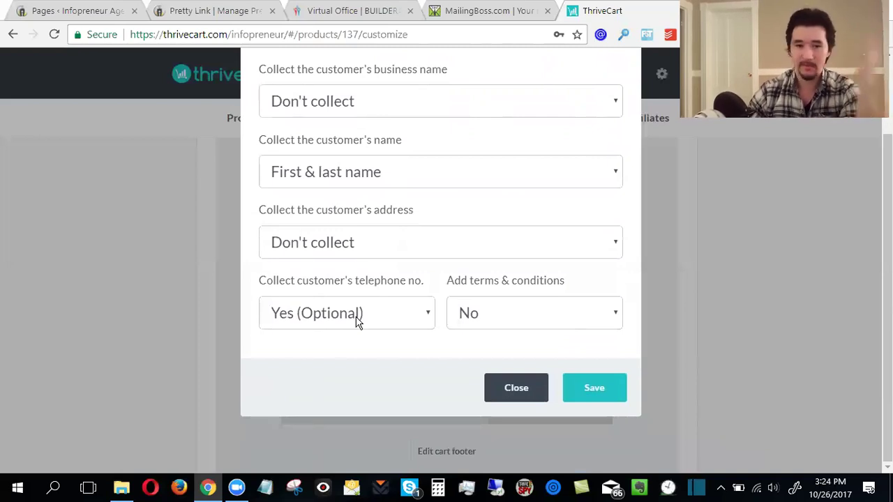
pyautogui.click(594, 388)
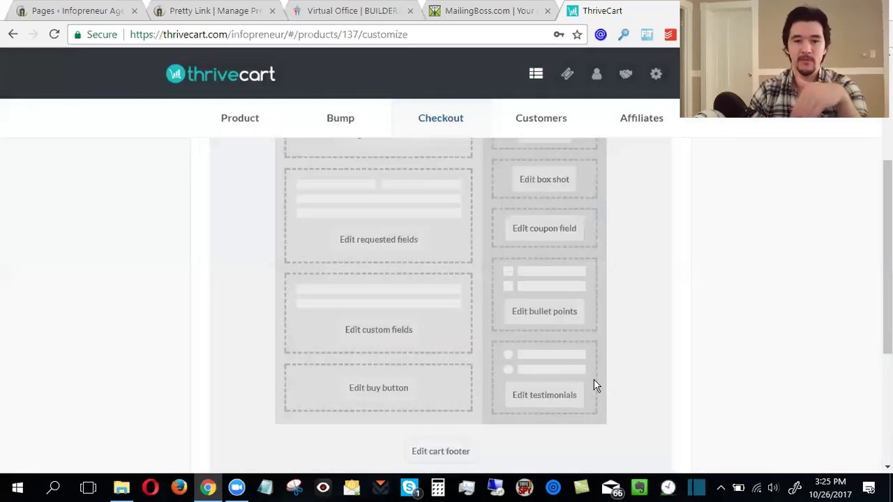
pyautogui.click(388, 335)
pyautogui.moveTo(293, 257); pyautogui.dragTo(528, 258)
pyautogui.click(530, 257)
pyautogui.click(282, 227)
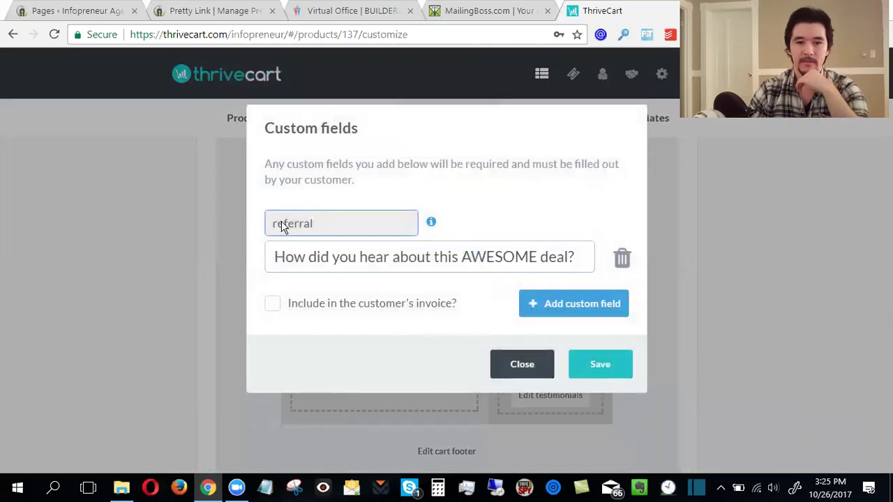
pyautogui.click(362, 259)
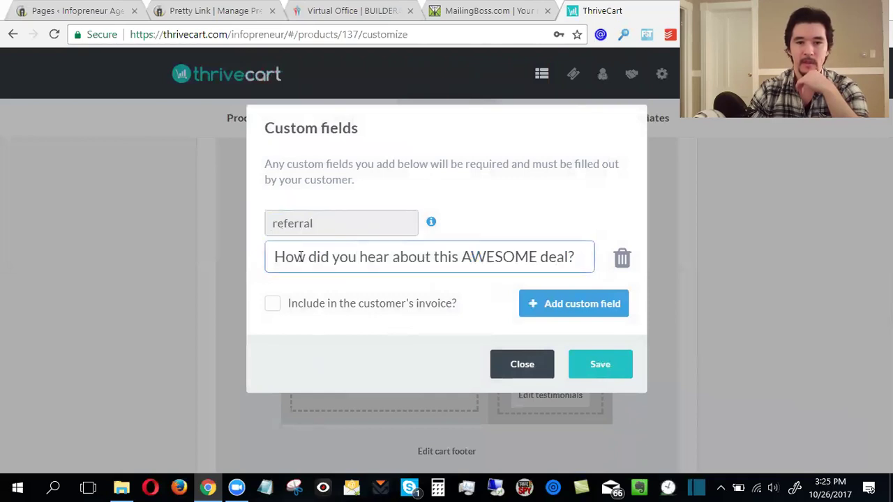
pyautogui.moveTo(276, 259); pyautogui.dragTo(489, 268)
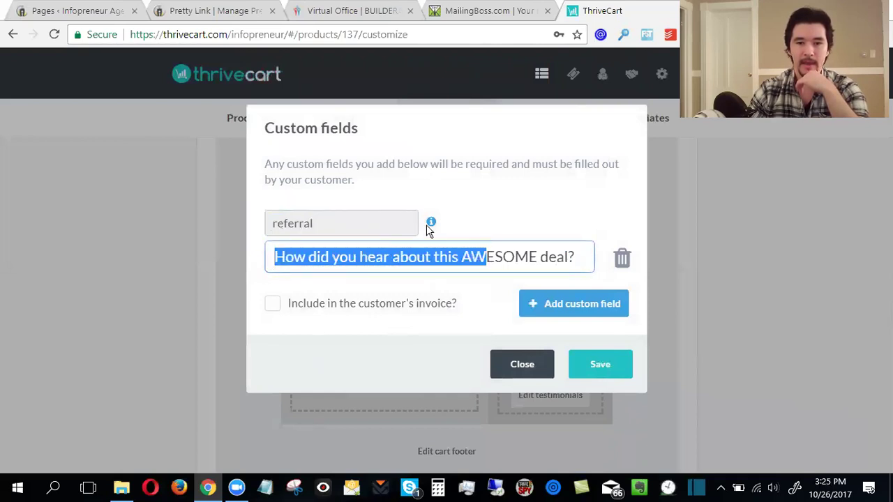
pyautogui.moveTo(430, 230)
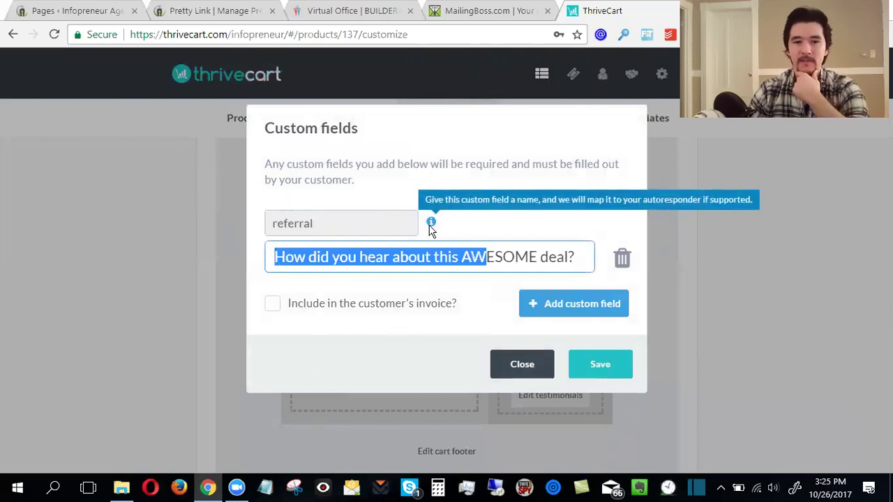
pyautogui.click(343, 226)
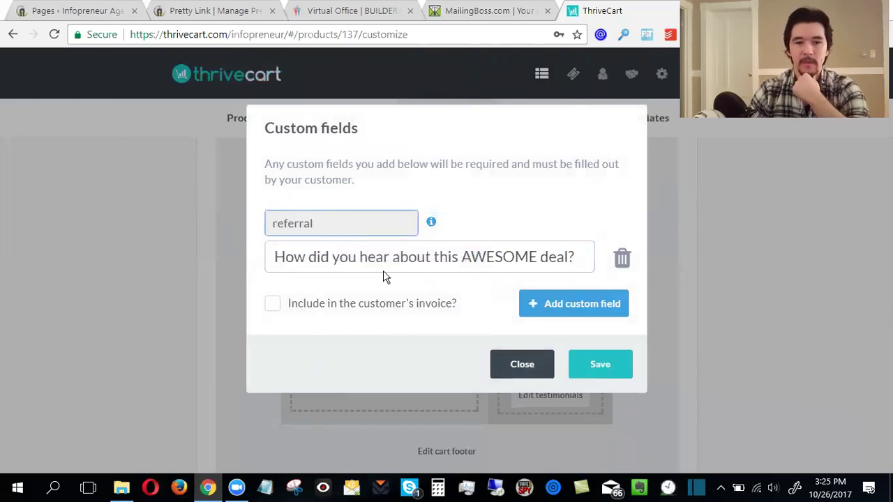
pyautogui.moveTo(431, 228)
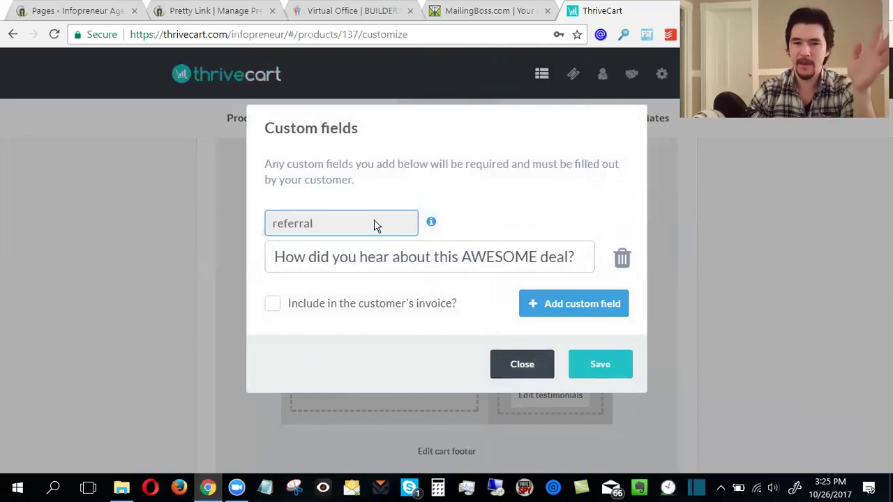
pyautogui.moveTo(318, 229); pyautogui.dragTo(280, 226)
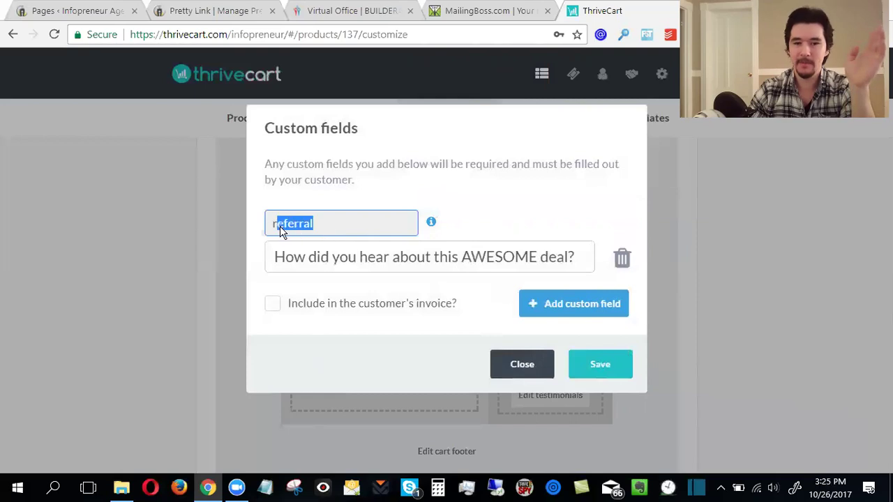
pyautogui.click(340, 225)
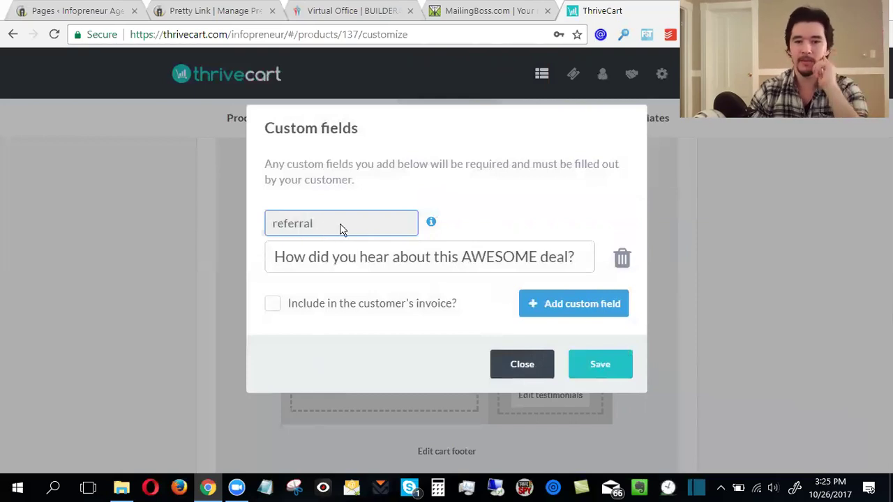
pyautogui.moveTo(275, 257); pyautogui.dragTo(572, 257)
pyautogui.click(574, 257)
pyautogui.click(524, 373)
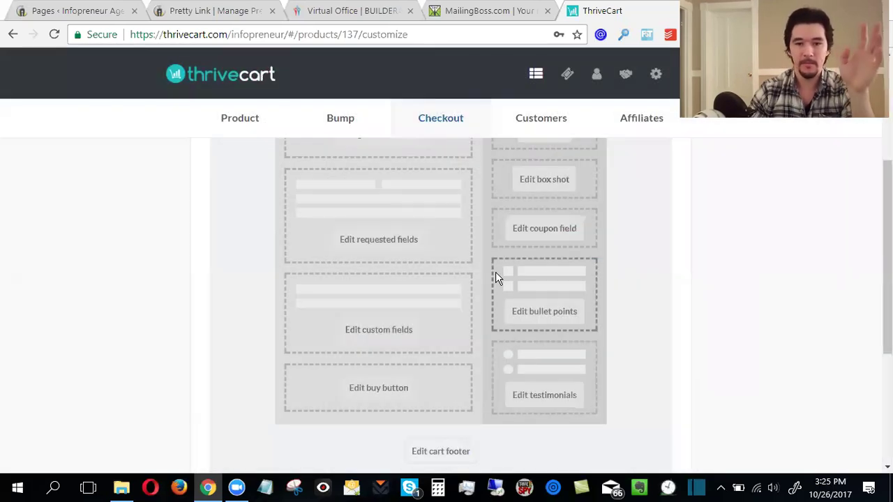
# Step: Switch to the Success page settings and close the video settings without adding a video
pyautogui.scroll(3, 495, 279)
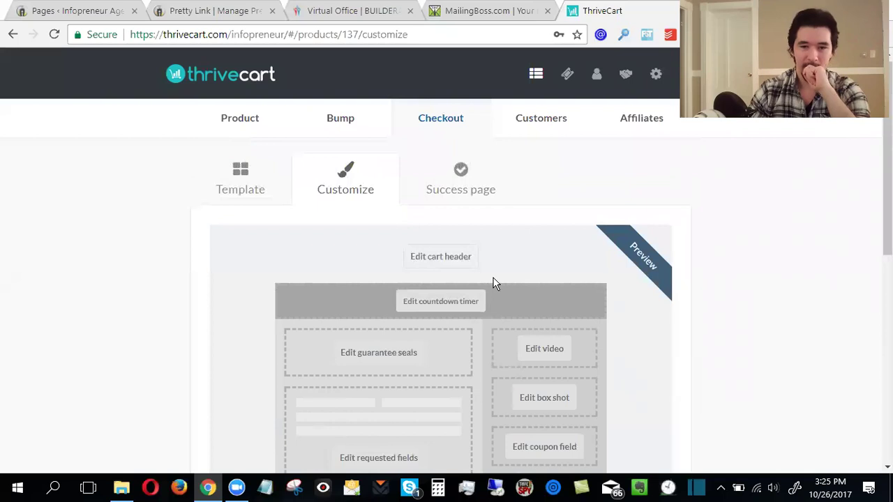
pyautogui.scroll(-6, 492, 283)
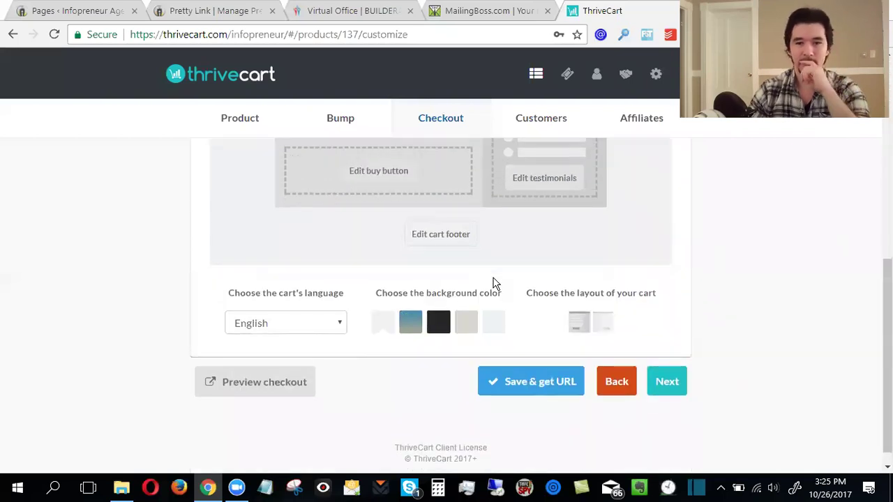
pyautogui.scroll(7, 495, 284)
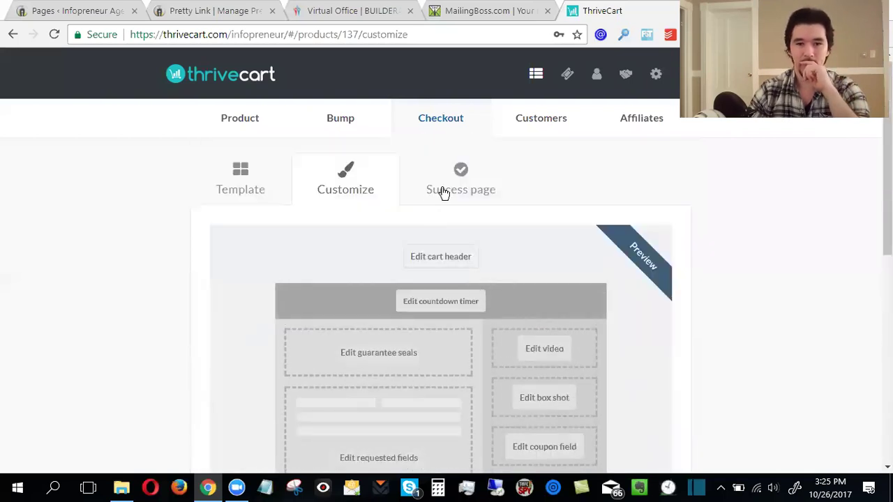
pyautogui.click(455, 185)
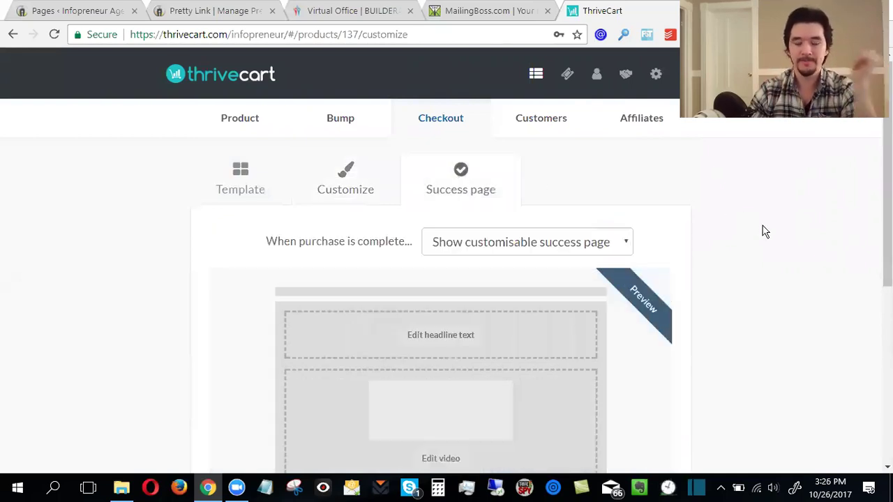
pyautogui.scroll(-3, 733, 277)
pyautogui.scroll(4, 733, 277)
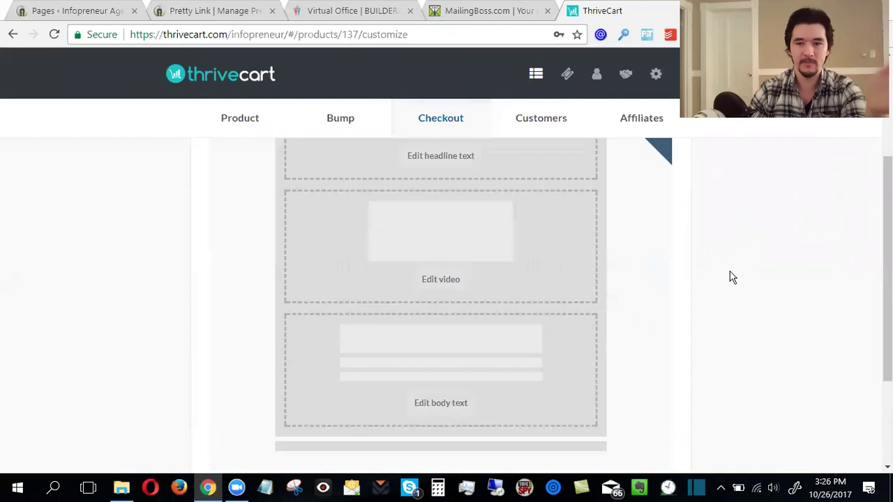
pyautogui.scroll(-2, 732, 277)
pyautogui.scroll(-1, 446, 279)
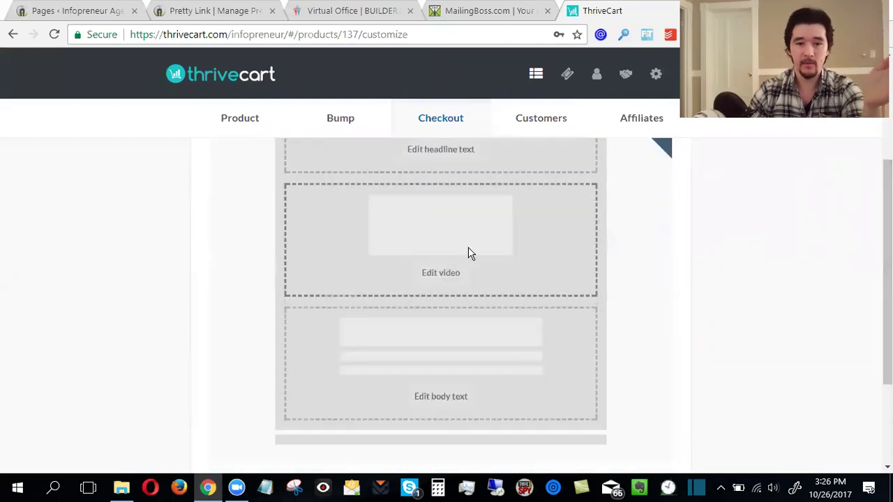
pyautogui.click(451, 281)
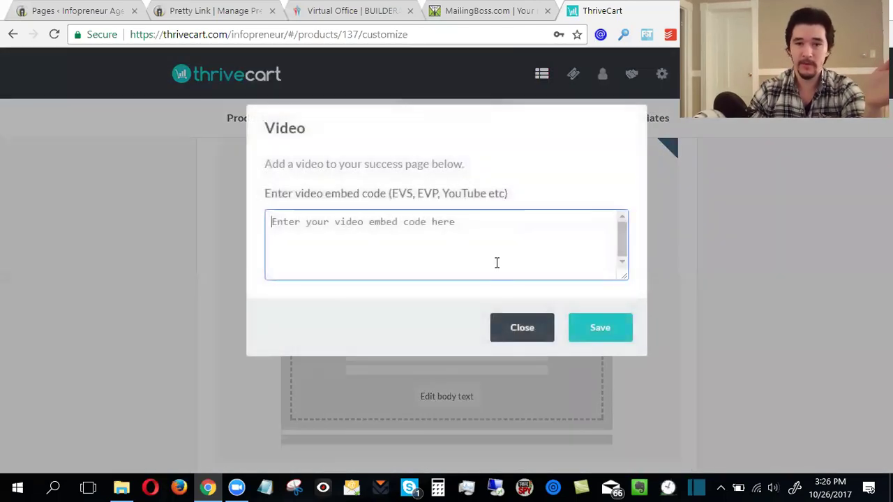
pyautogui.click(530, 327)
# Step: Save the headline 'Thank you & Congratulations!' with its default sub-heading unchanged
pyautogui.scroll(2, 539, 317)
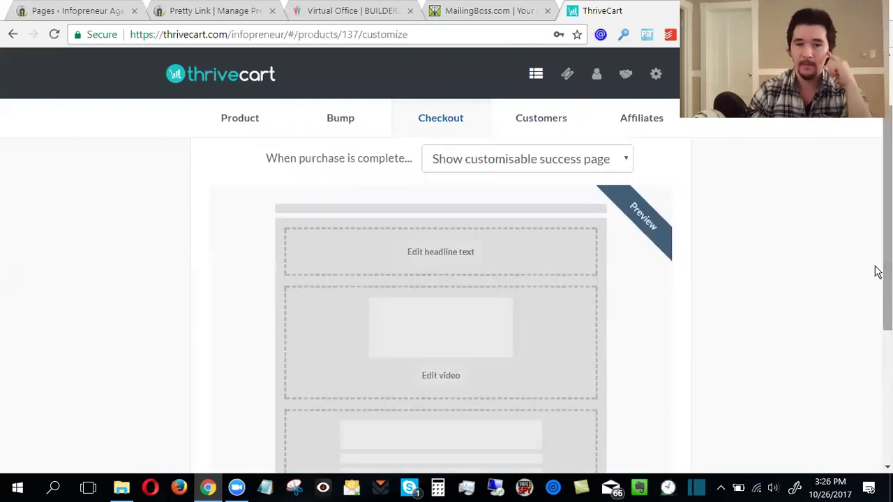
pyautogui.click(448, 257)
pyautogui.moveTo(291, 226); pyautogui.dragTo(511, 233)
pyautogui.click(574, 233)
pyautogui.moveTo(273, 294); pyautogui.dragTo(647, 318)
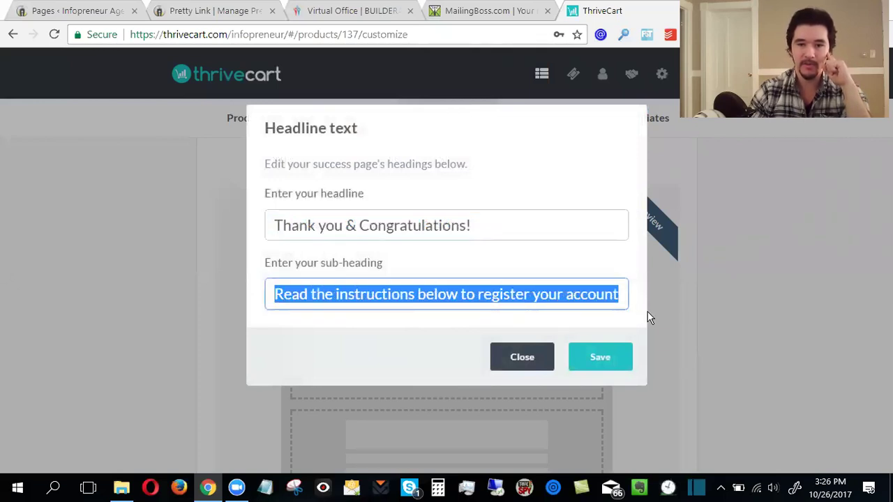
pyautogui.click(598, 356)
pyautogui.scroll(-1, 466, 299)
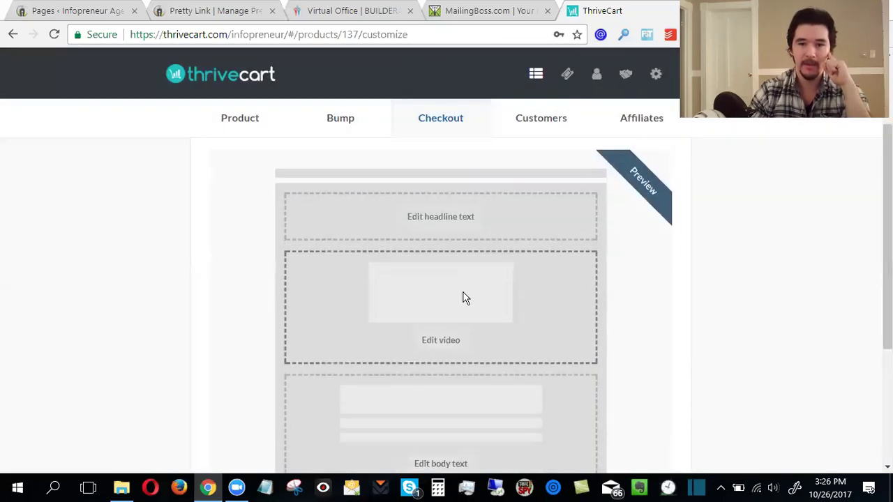
pyautogui.scroll(-3, 466, 298)
# Step: Open the success page Body text editor and review the first paragraph
pyautogui.click(443, 261)
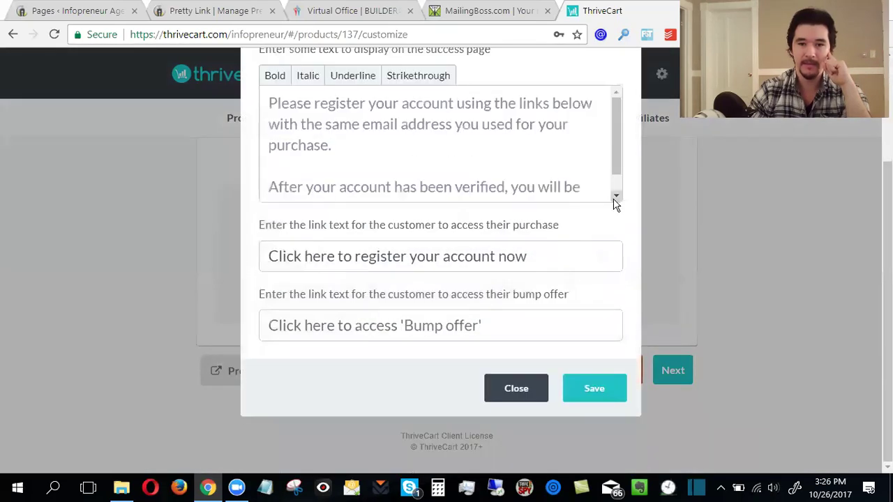
pyautogui.scroll(-1, 514, 185)
pyautogui.scroll(1, 489, 183)
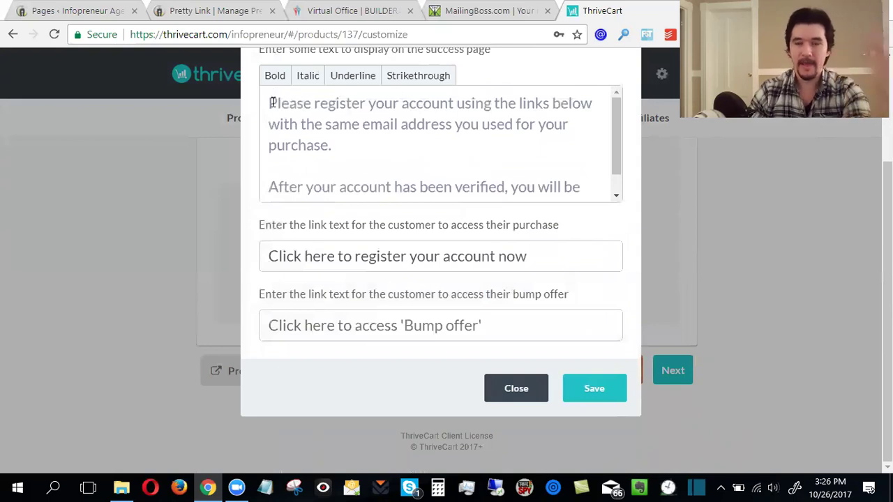
pyautogui.moveTo(273, 103); pyautogui.dragTo(502, 157)
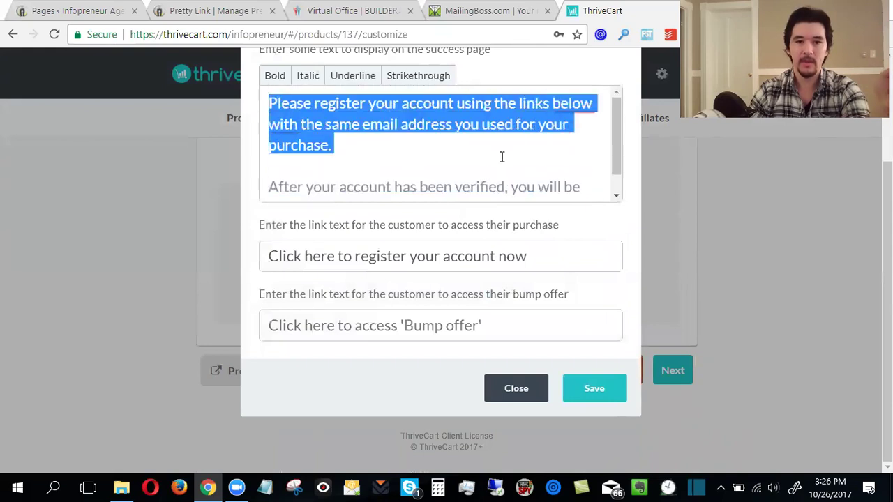
pyautogui.click(502, 157)
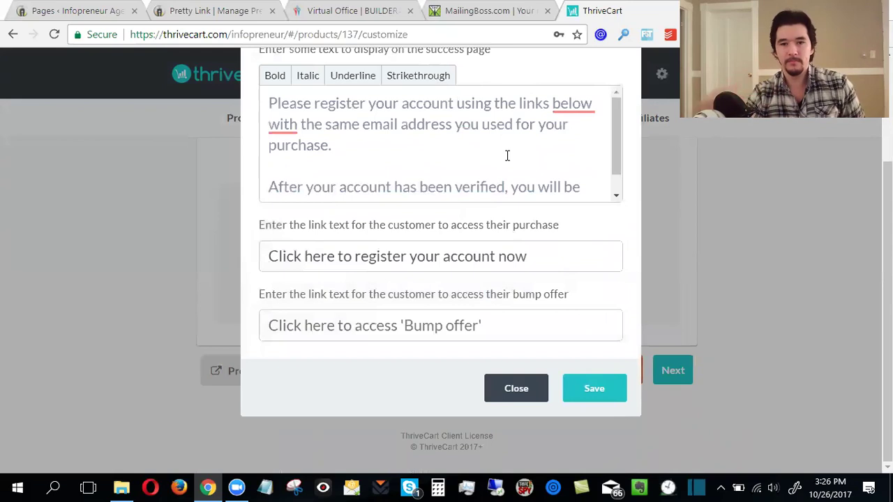
pyautogui.moveTo(565, 103)
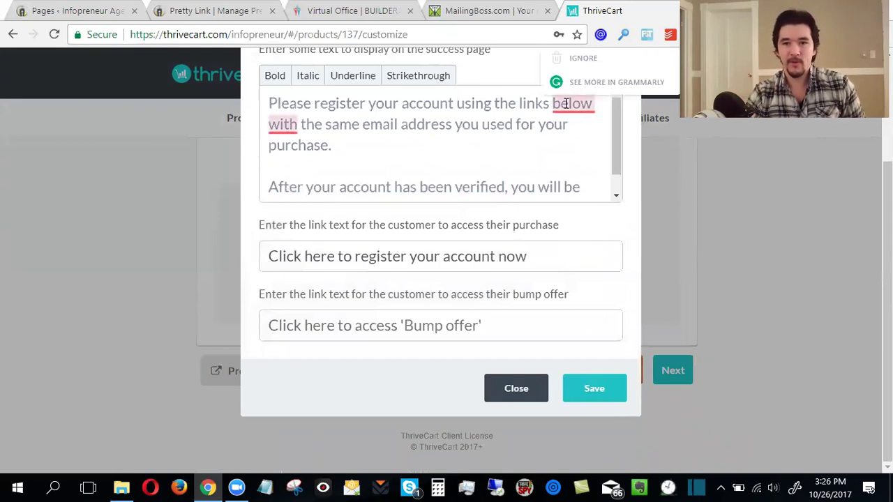
pyautogui.scroll(2, 565, 104)
pyautogui.moveTo(581, 246)
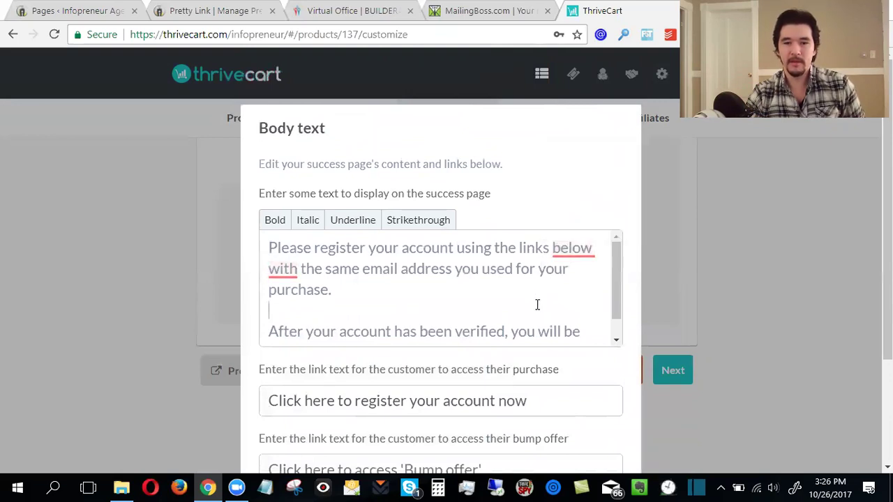
pyautogui.scroll(-1, 594, 275)
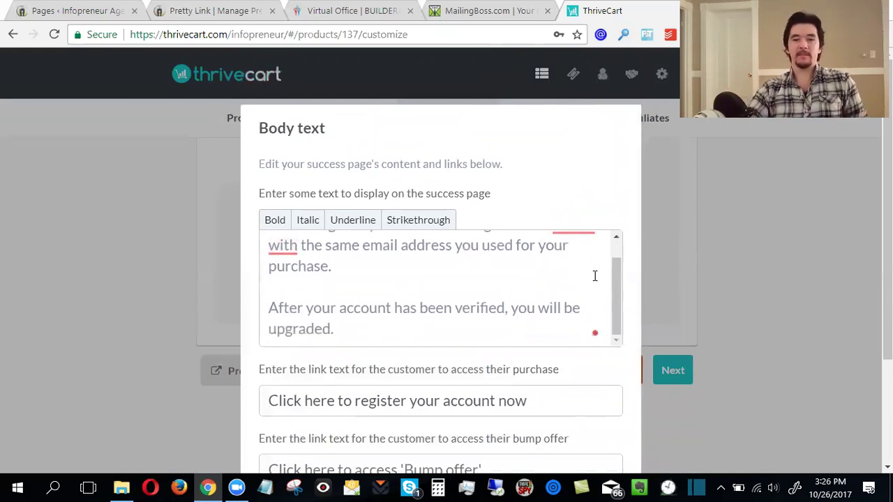
pyautogui.scroll(1, 591, 281)
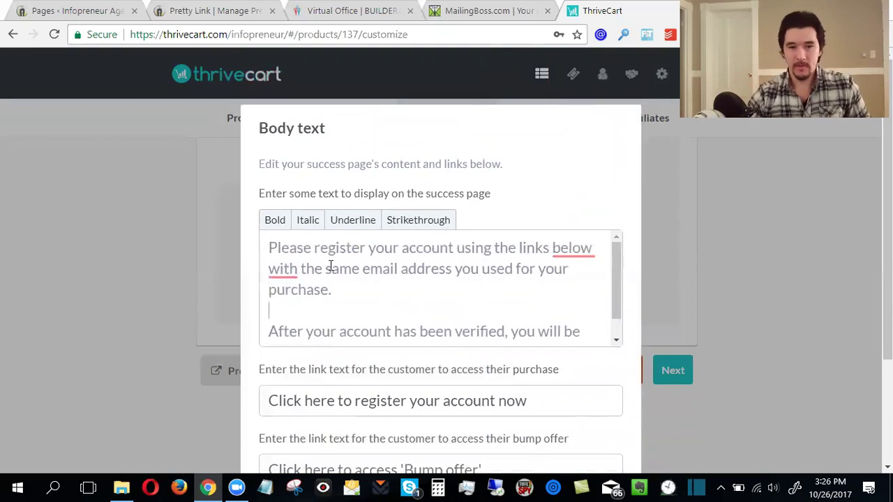
# Step: Start rewording the registration sentence, typing 'register with' after 'with'
pyautogui.moveTo(324, 269); pyautogui.dragTo(558, 272)
pyautogui.click(407, 295)
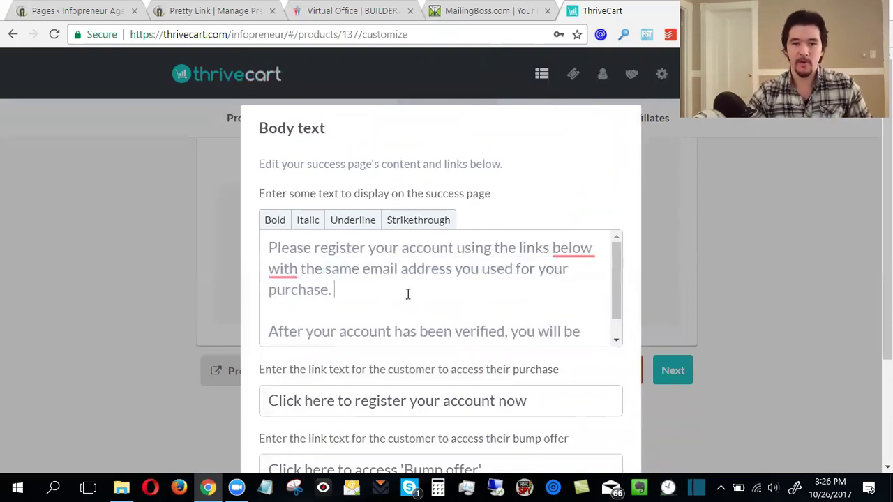
pyautogui.click(301, 270)
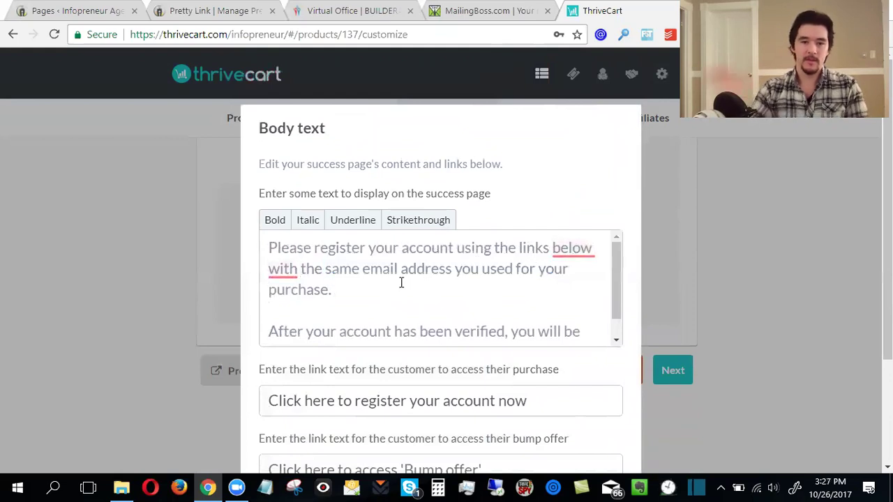
pyautogui.write('to r')
pyautogui.press('BackSpace')
pyautogui.write('register with t')
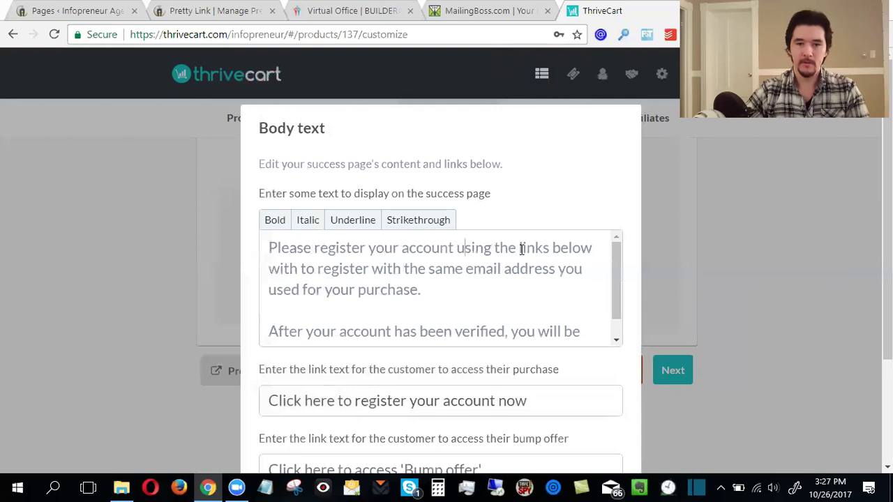
# Step: Replace 'register your account using' with 'click on', change 'links' to 'link', add 'your account'
pyautogui.moveTo(493, 250); pyautogui.dragTo(315, 251)
pyautogui.write('click on')
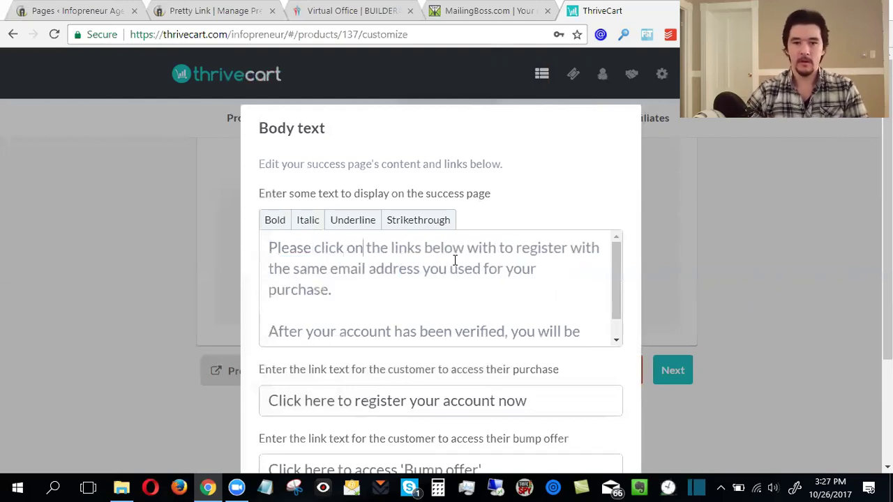
pyautogui.click(421, 250)
pyautogui.press('BackSpace')
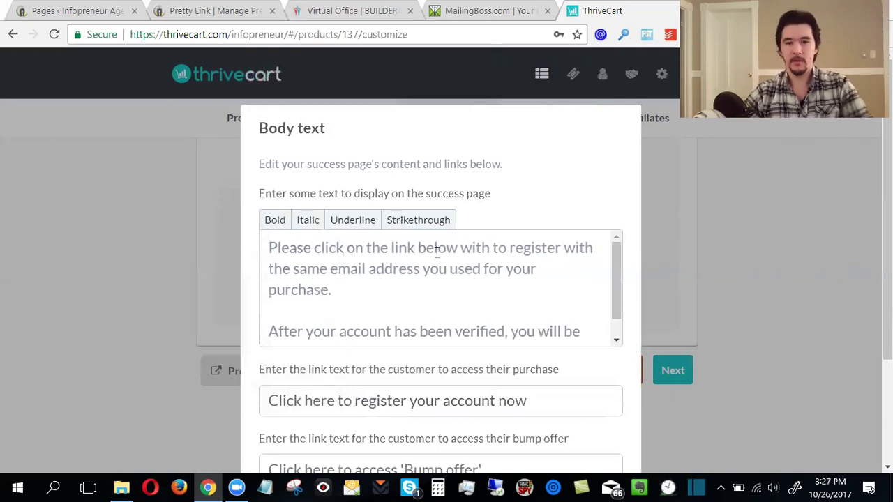
pyautogui.scroll(-2, 499, 297)
pyautogui.scroll(2, 499, 297)
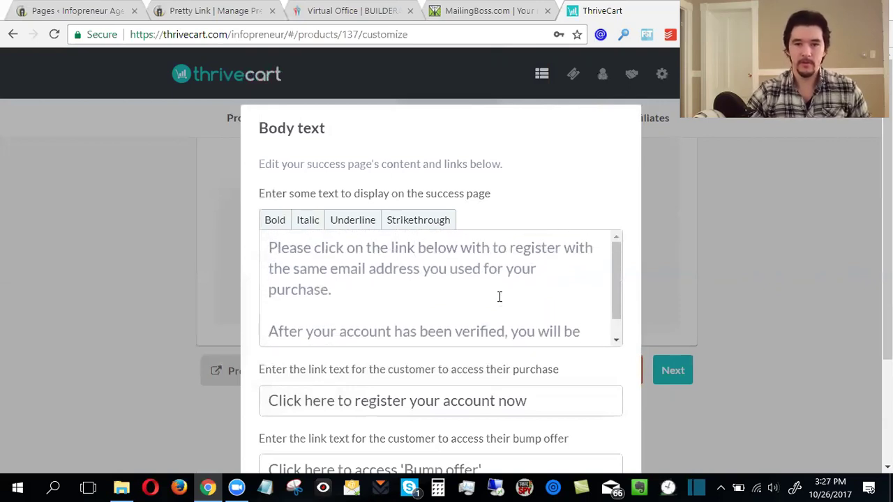
pyautogui.click(569, 248)
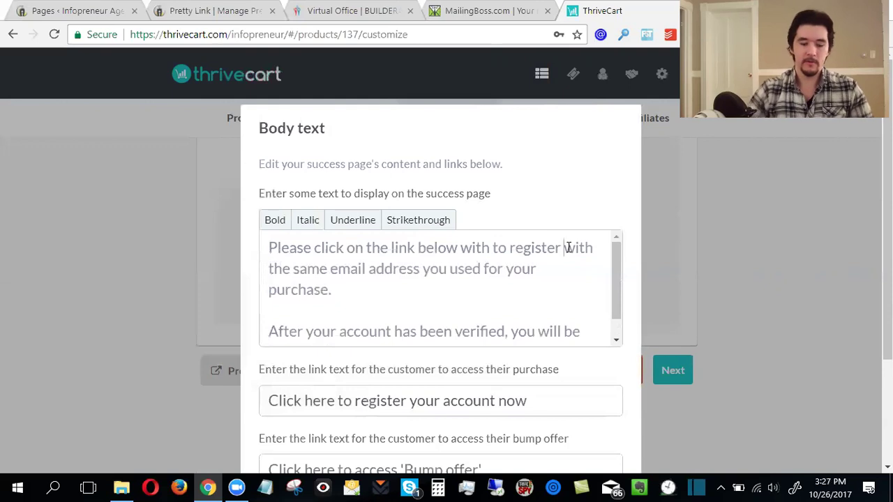
pyautogui.write('your account')
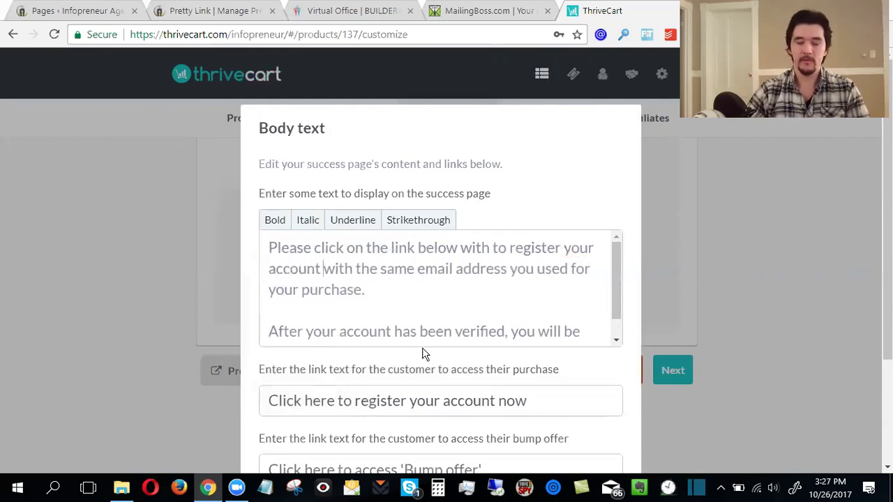
# Step: Leave the purchase and bump-offer link texts as they are and save the body text
pyautogui.scroll(-2, 422, 355)
pyautogui.click(313, 256)
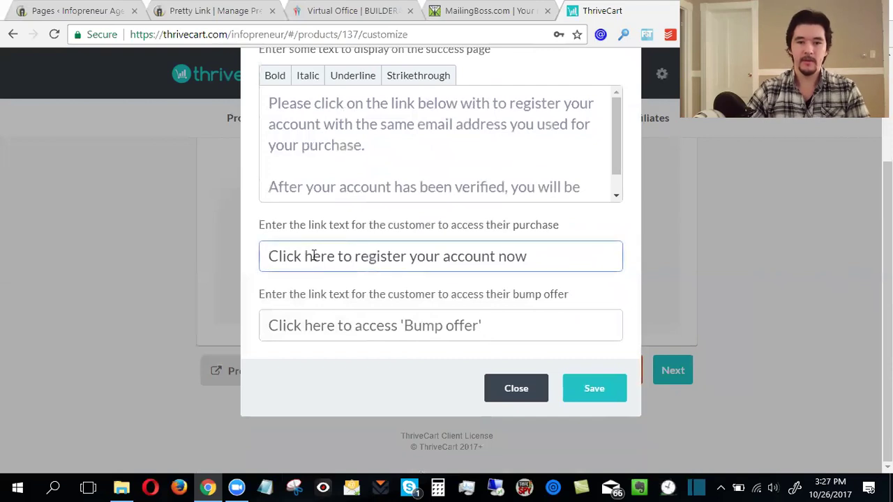
pyautogui.moveTo(275, 256); pyautogui.dragTo(594, 259)
pyautogui.click(590, 263)
pyautogui.click(323, 325)
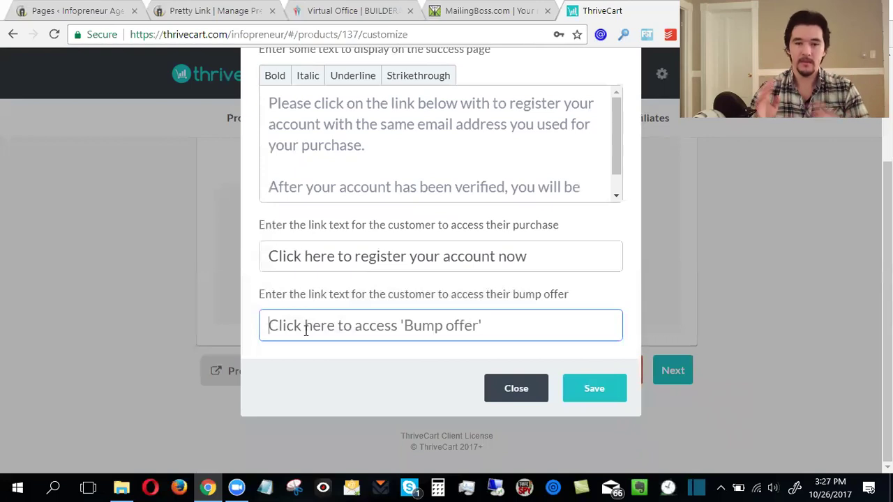
pyautogui.click(620, 386)
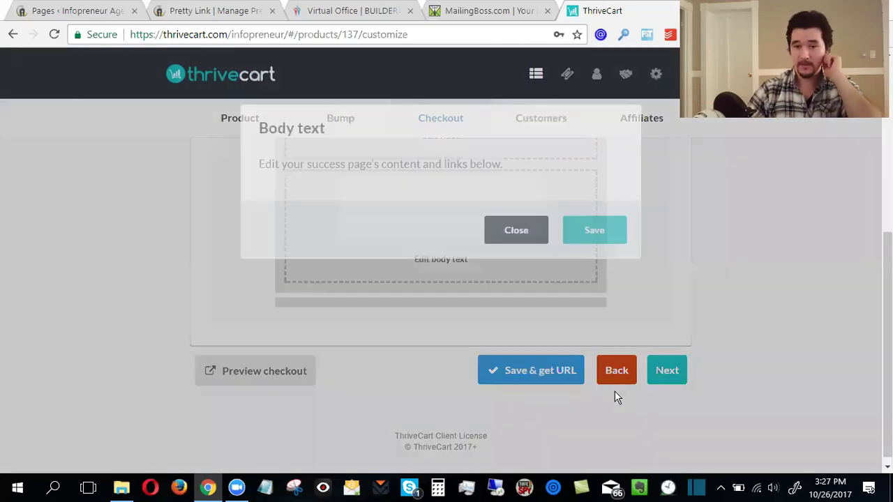
pyautogui.scroll(5, 702, 391)
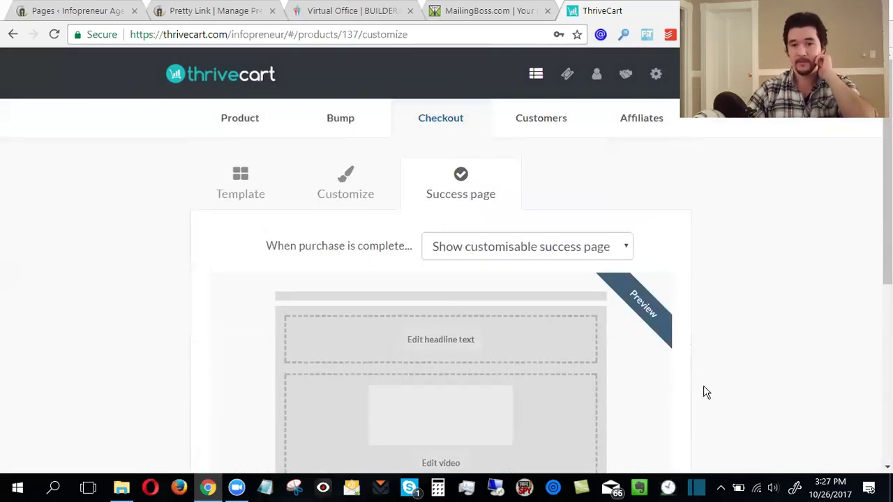
pyautogui.scroll(-5, 703, 392)
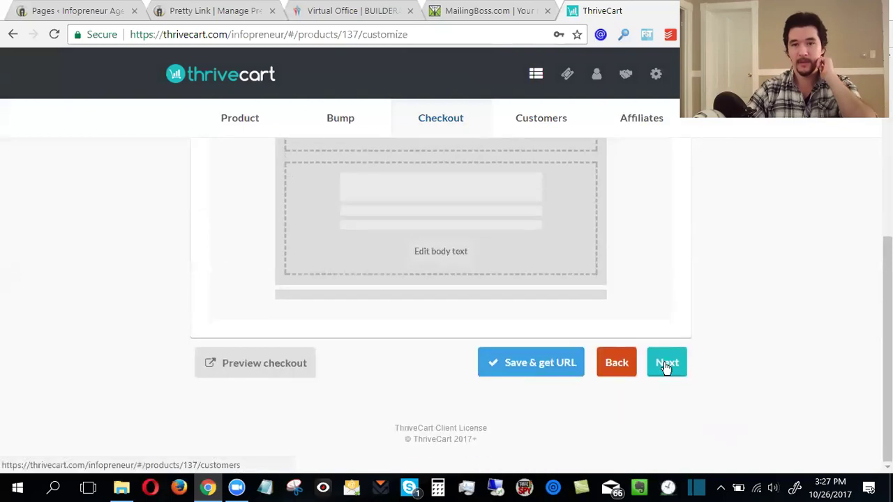
# Step: In the Customers settings, remove the AWeber fb-leads-pro rule
pyautogui.click(667, 365)
pyautogui.scroll(3, 774, 302)
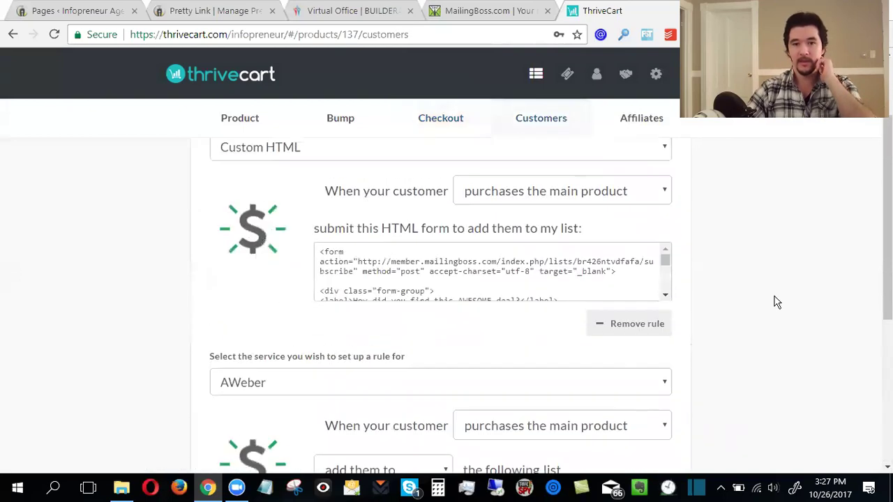
pyautogui.scroll(-6, 778, 302)
pyautogui.scroll(6, 776, 302)
pyautogui.scroll(-3, 776, 302)
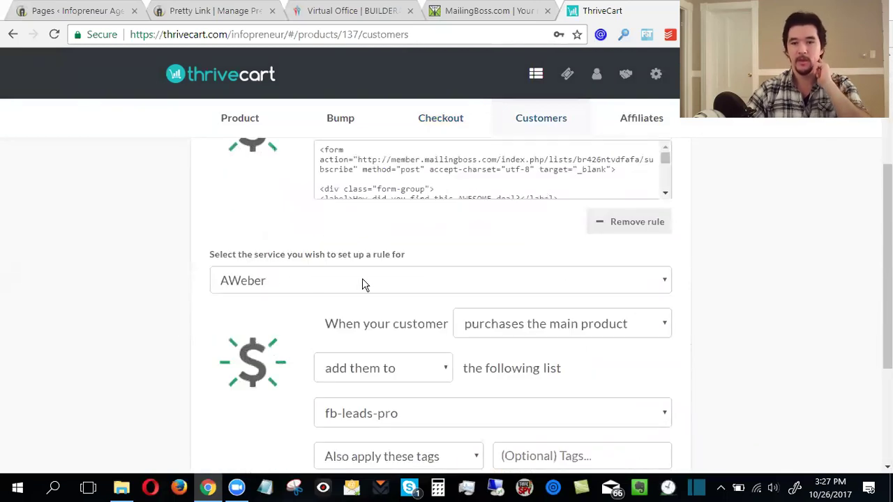
pyautogui.scroll(-3, 362, 284)
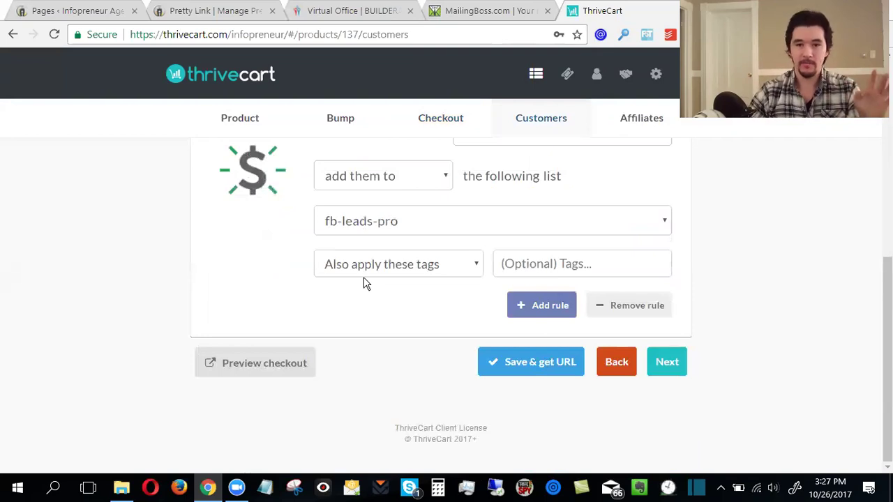
pyautogui.scroll(3, 363, 281)
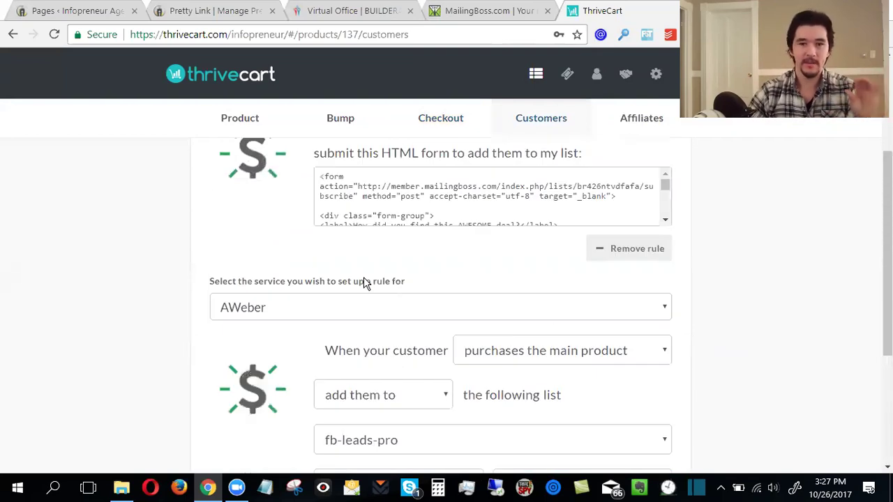
pyautogui.scroll(-3, 365, 282)
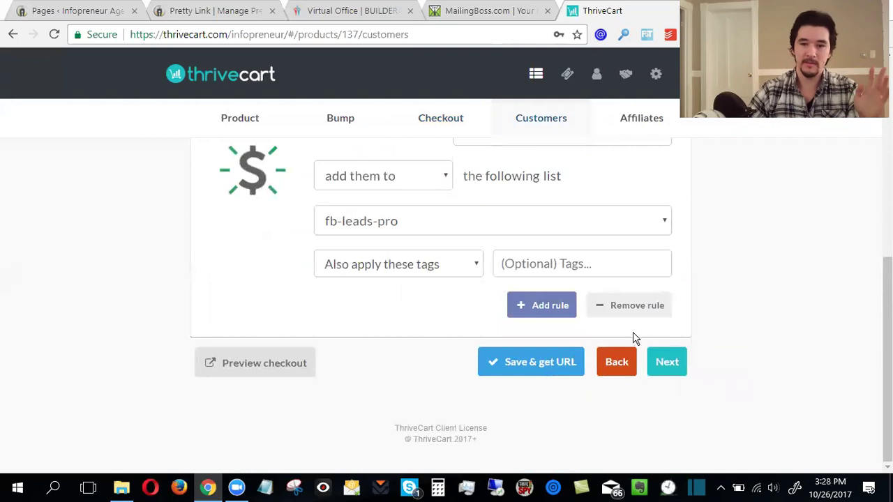
pyautogui.scroll(3, 506, 313)
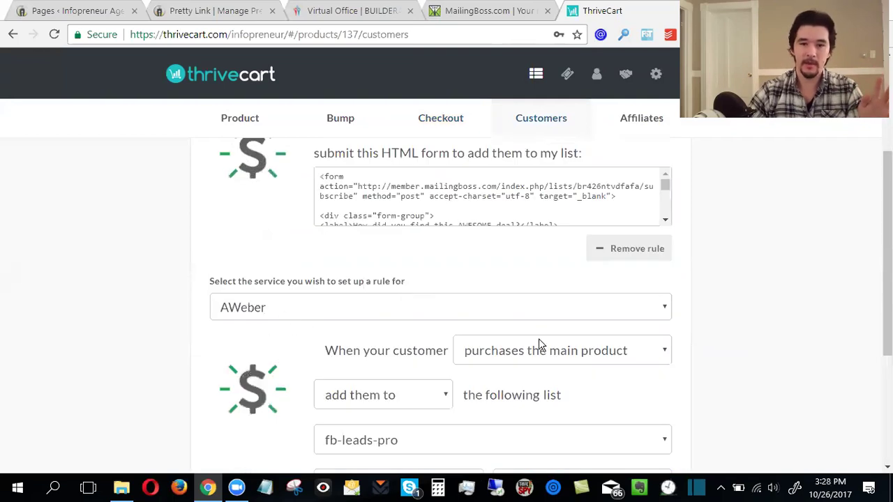
pyautogui.scroll(-3, 539, 341)
pyautogui.click(646, 312)
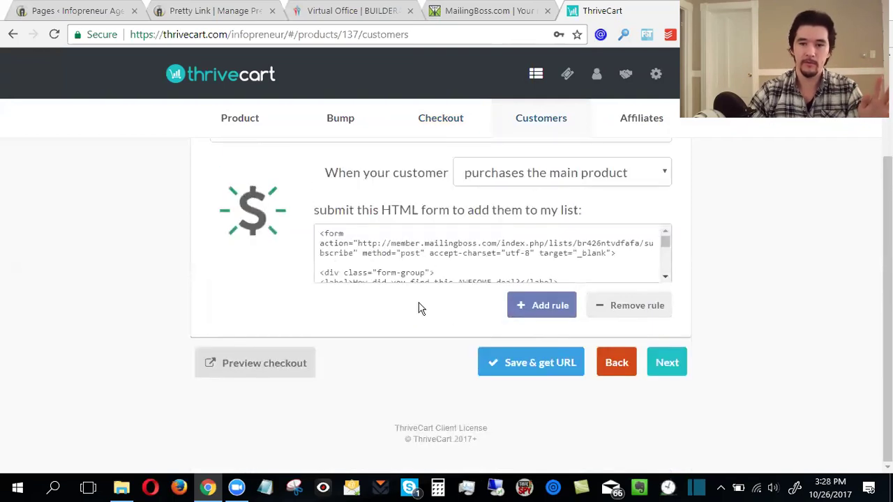
# Step: Replace the Custom HTML form code with the copied MailingBoss subscribe form HTML
pyautogui.scroll(2, 628, 275)
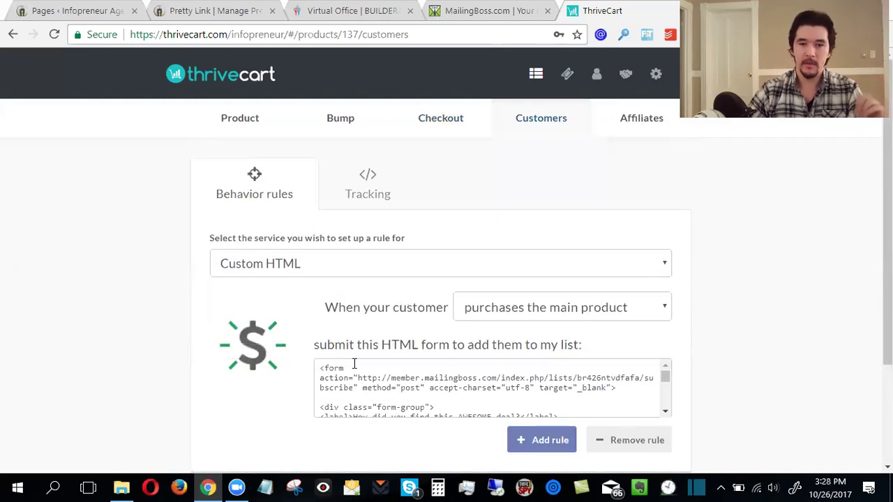
pyautogui.click(609, 371)
pyautogui.hotkey('ctrl', 'a')
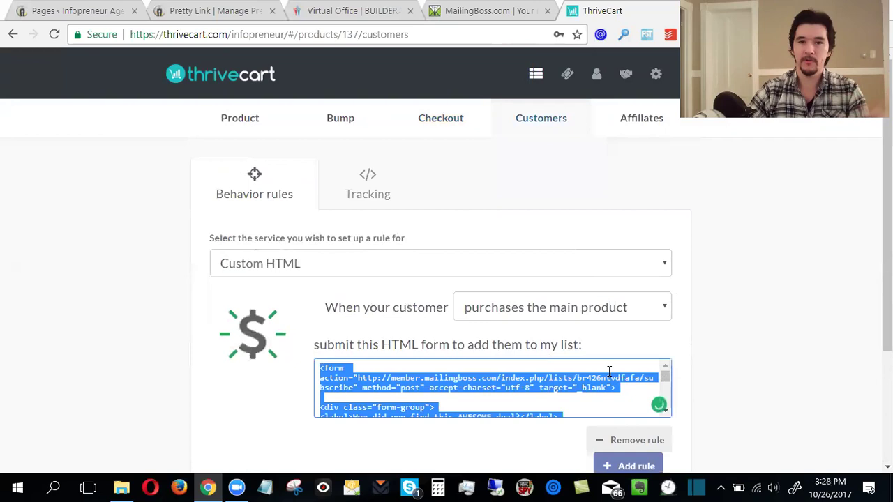
pyautogui.click(474, 10)
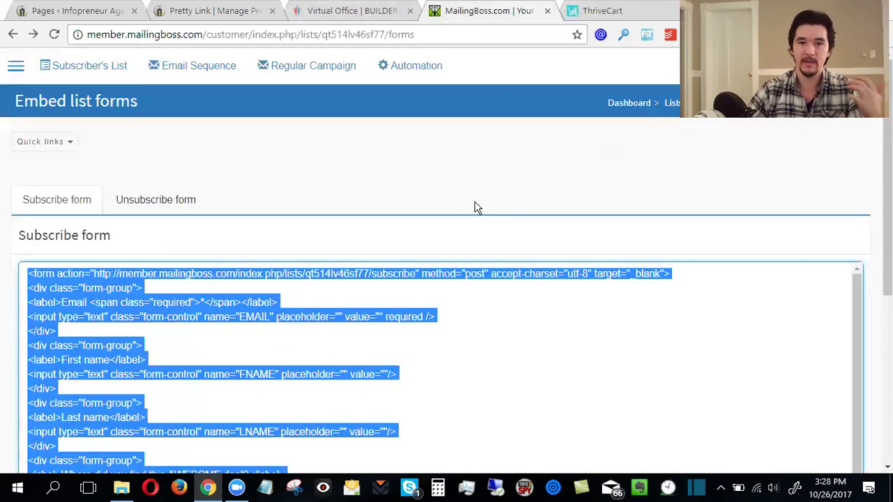
pyautogui.rightClick(191, 300)
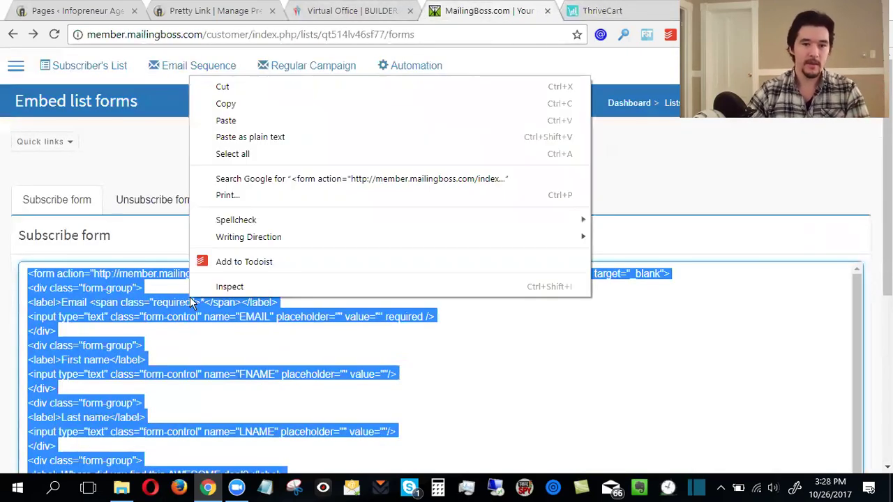
pyautogui.click(273, 105)
pyautogui.click(598, 10)
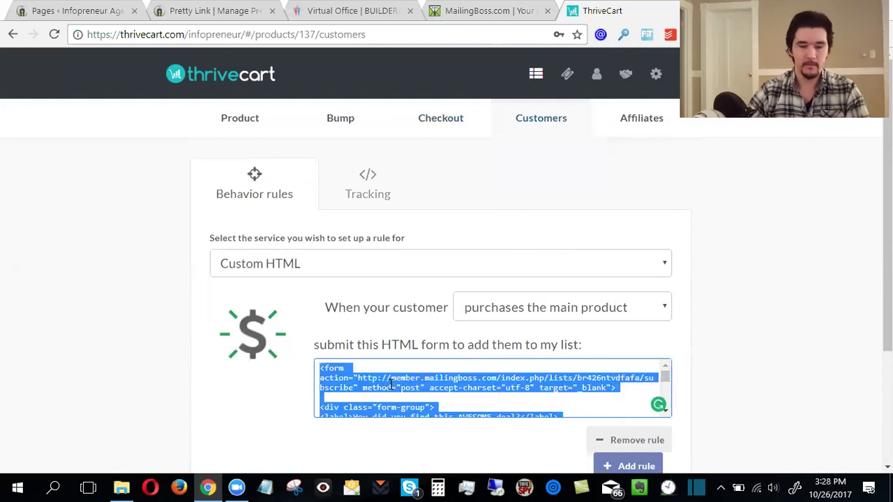
pyautogui.hotkey('ctrl', 'v')
pyautogui.scroll(-3, 820, 328)
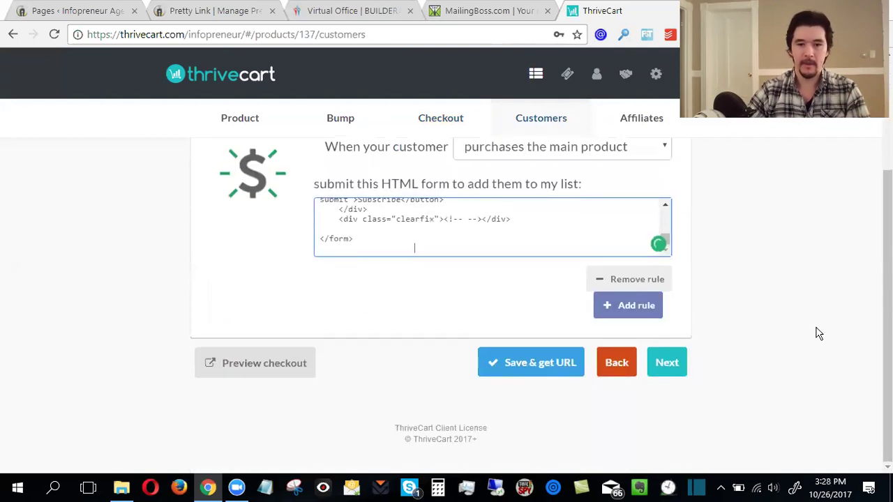
# Step: Go to the Affiliates settings and inspect the Affiliate link target URL field
pyautogui.click(677, 372)
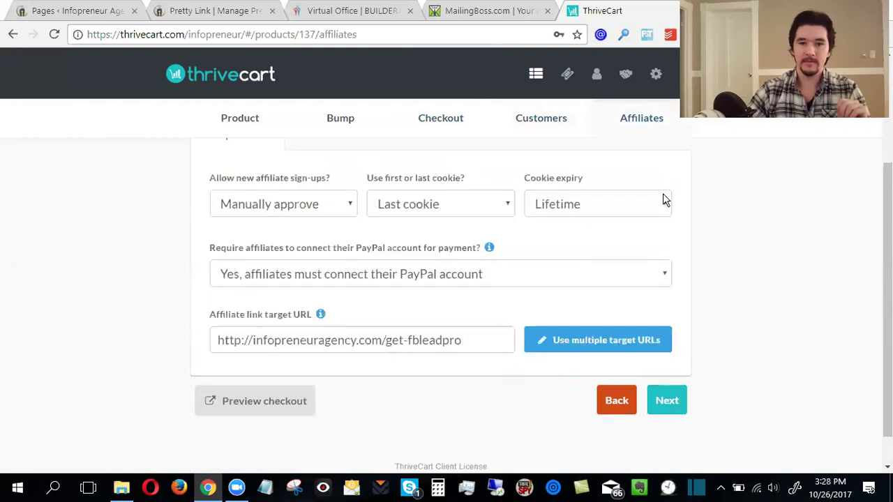
pyautogui.scroll(3, 652, 282)
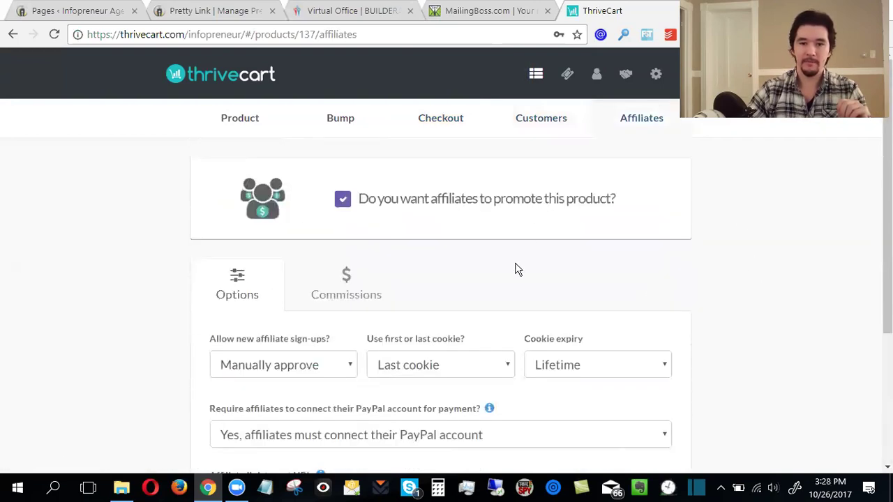
pyautogui.scroll(-3, 591, 277)
pyautogui.scroll(3, 584, 241)
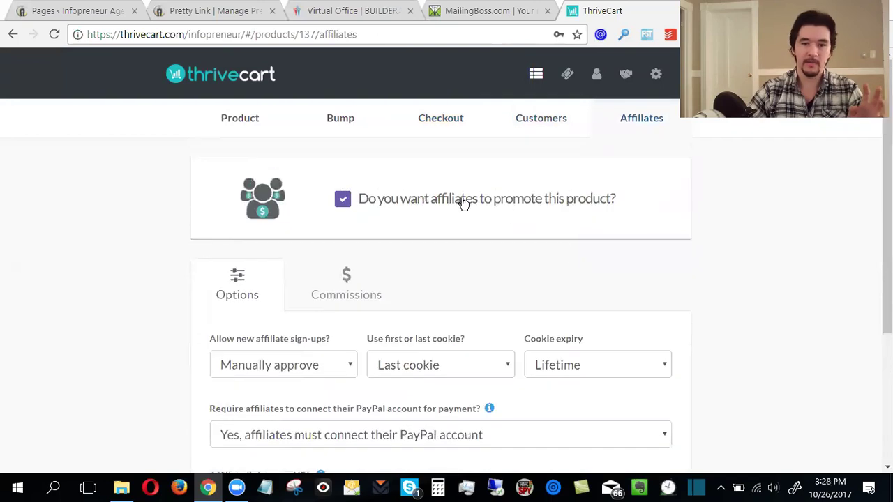
pyautogui.scroll(-3, 757, 271)
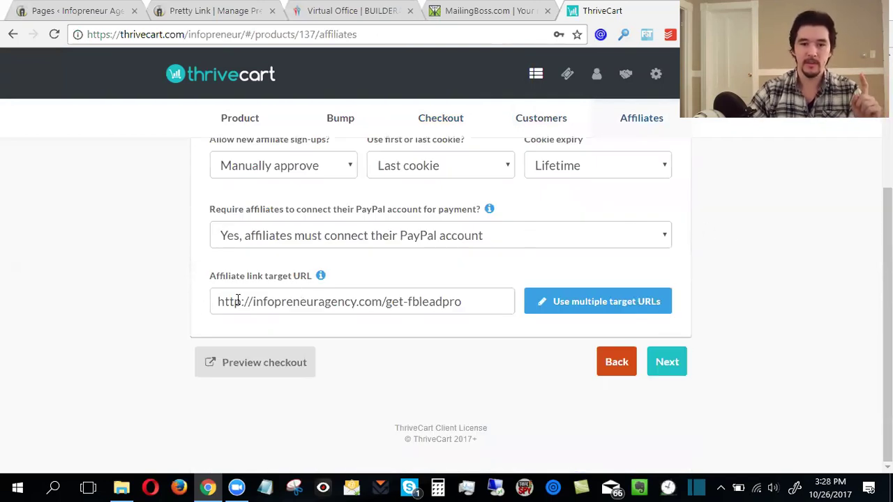
pyautogui.moveTo(218, 302); pyautogui.dragTo(497, 304)
pyautogui.click(497, 304)
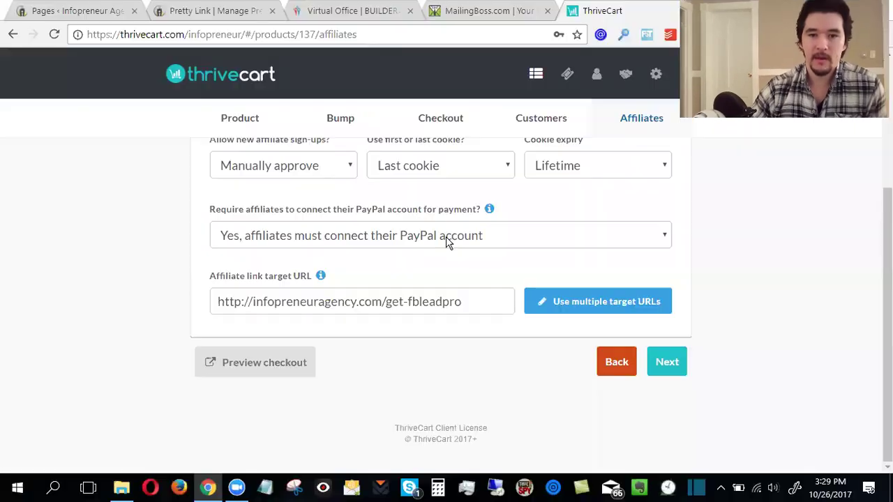
pyautogui.scroll(3, 446, 236)
pyautogui.scroll(-3, 446, 236)
pyautogui.moveTo(466, 307); pyautogui.dragTo(193, 317)
pyautogui.click(409, 305)
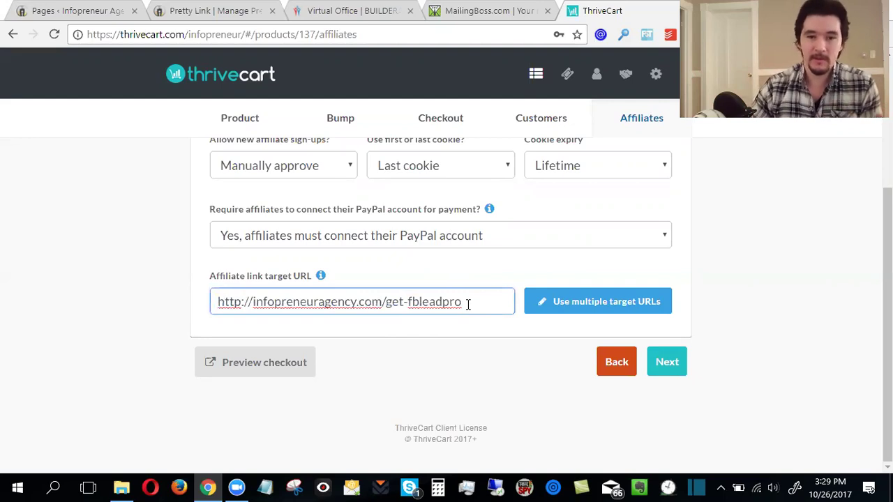
# Step: Change the target URL slug from get-fbleadpro to get-leadscraperpro on infopreneuragency.com
pyautogui.moveTo(409, 302); pyautogui.dragTo(466, 301)
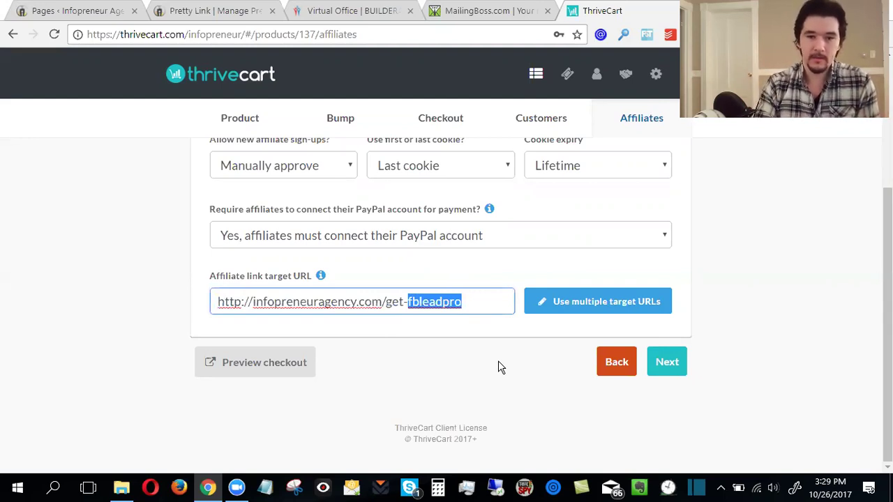
pyautogui.write('leadpro')
pyautogui.press('BackSpace')
pyautogui.press('BackSpace')
pyautogui.press('BackSpace')
pyautogui.write('scraperpro')
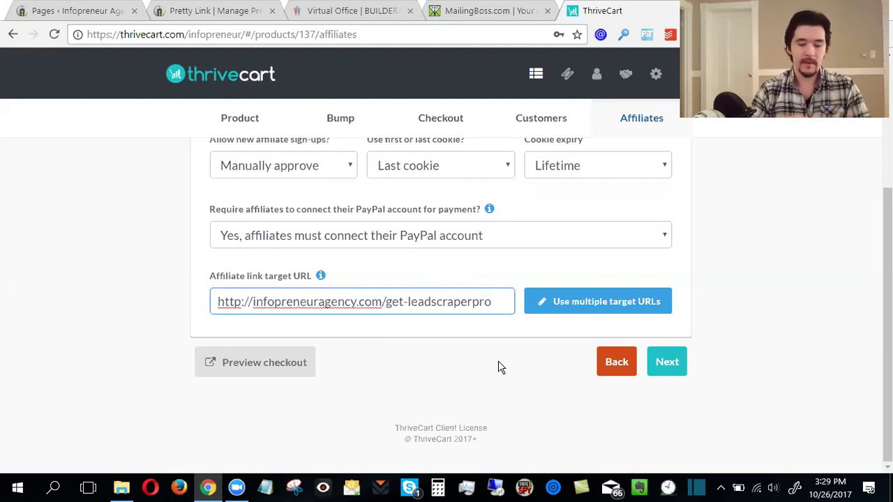
pyautogui.hotkey('ctrl', 'a')
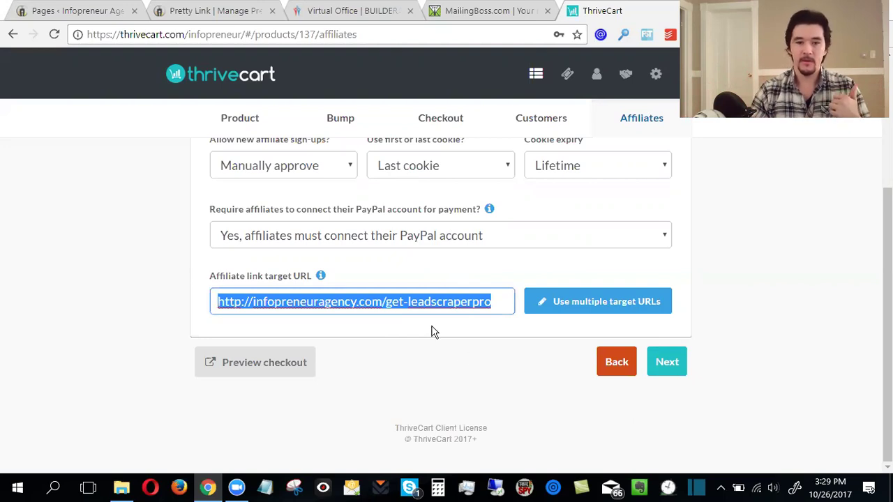
pyautogui.click(411, 302)
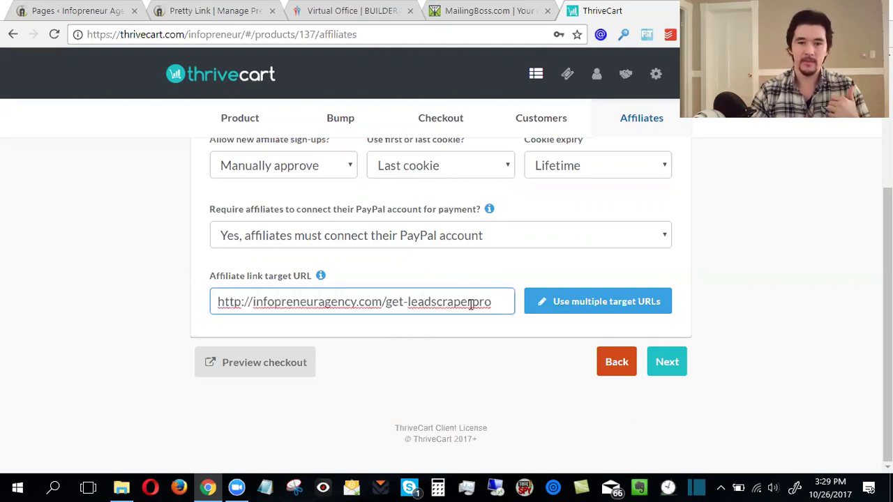
pyautogui.moveTo(506, 303); pyautogui.dragTo(394, 311)
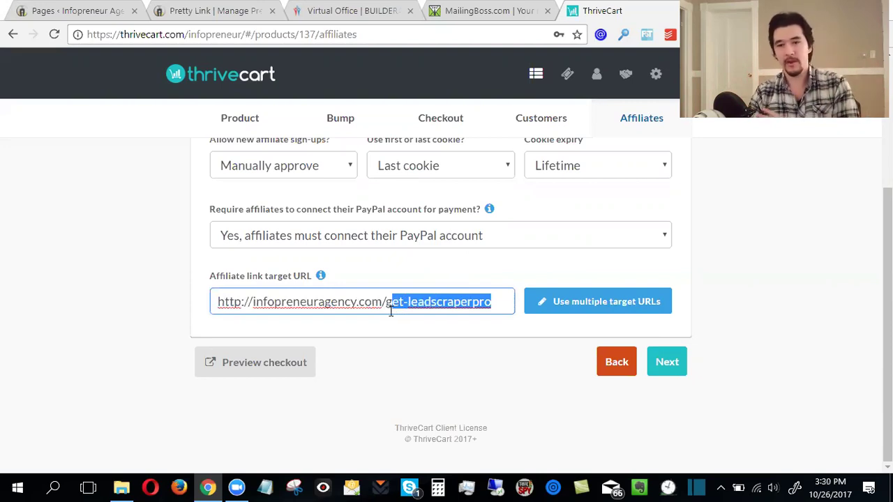
pyautogui.click(391, 312)
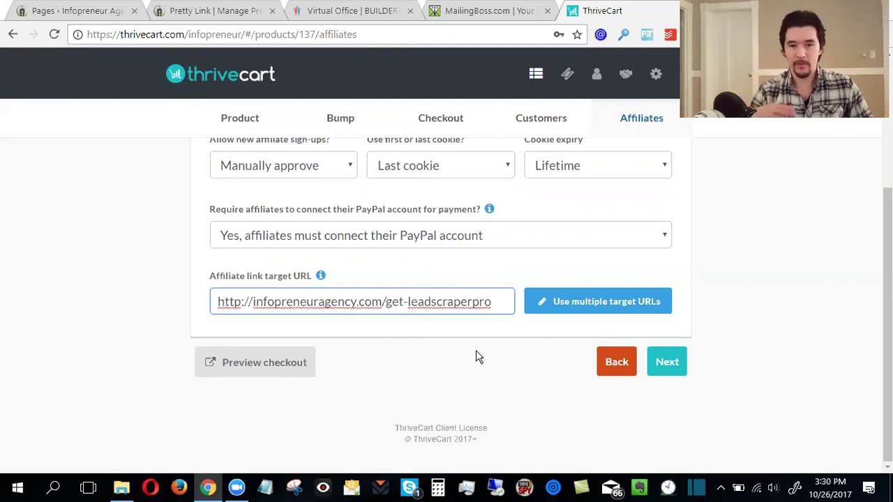
pyautogui.scroll(3, 476, 356)
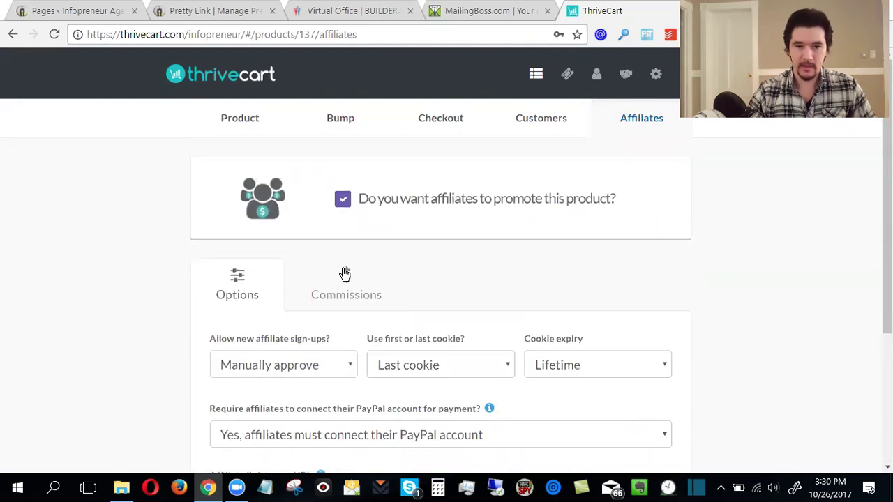
# Step: Review Commissions: 50% on product and bump offer, paid automatically after 30 days
pyautogui.click(345, 274)
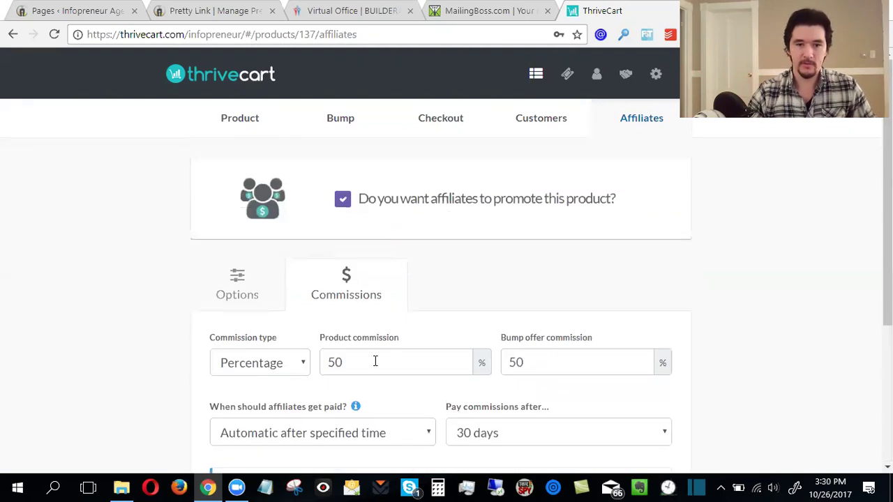
pyautogui.scroll(-2, 446, 314)
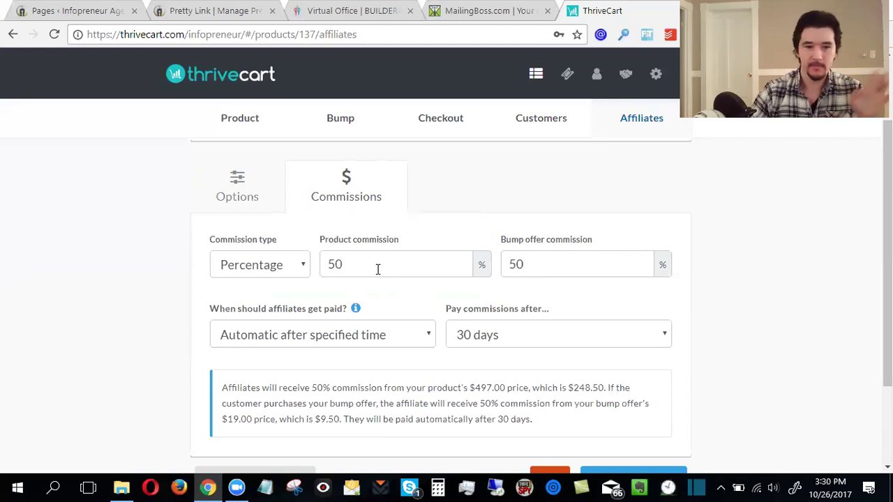
pyautogui.scroll(2, 378, 269)
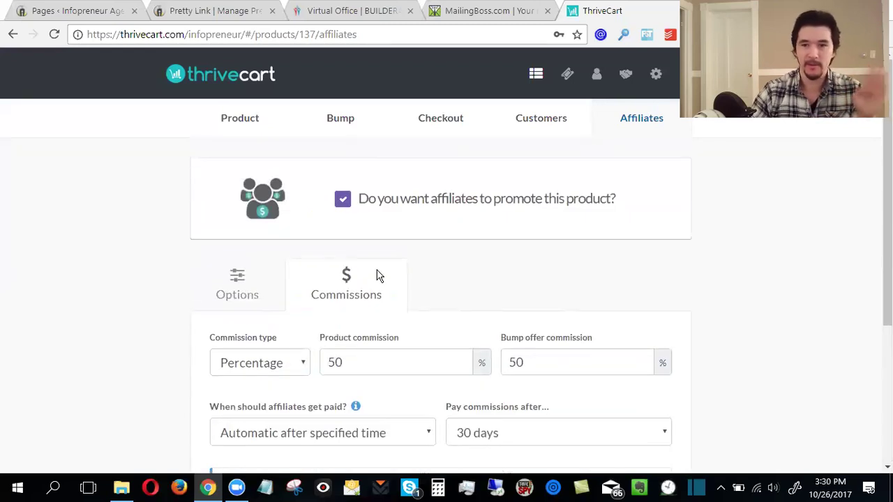
pyautogui.scroll(-4, 377, 277)
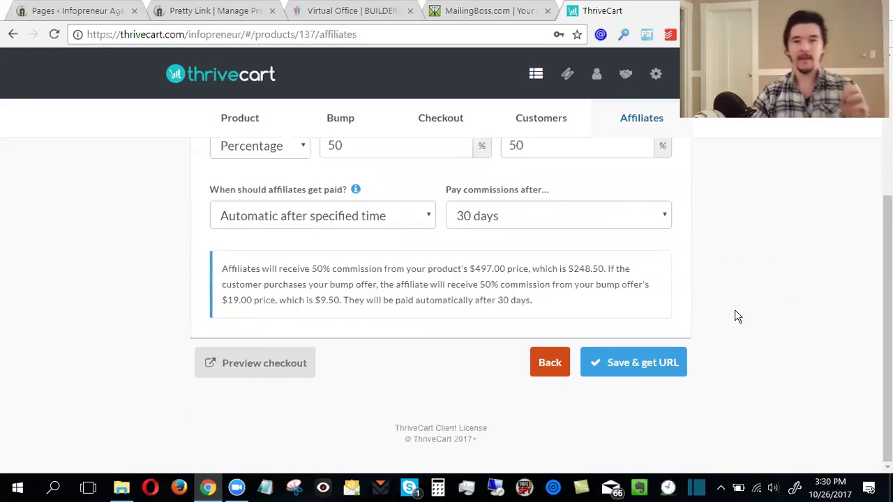
pyautogui.scroll(4, 704, 307)
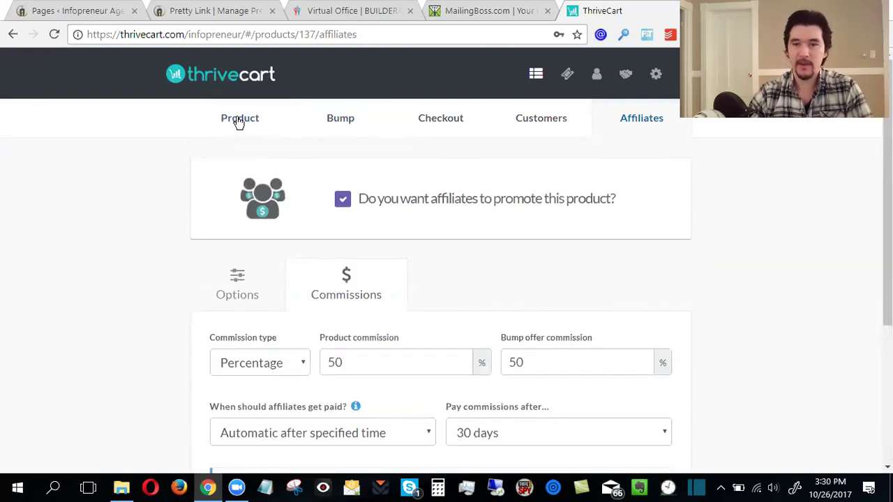
pyautogui.scroll(-4, 816, 372)
pyautogui.scroll(4, 816, 372)
pyautogui.scroll(-4, 383, 333)
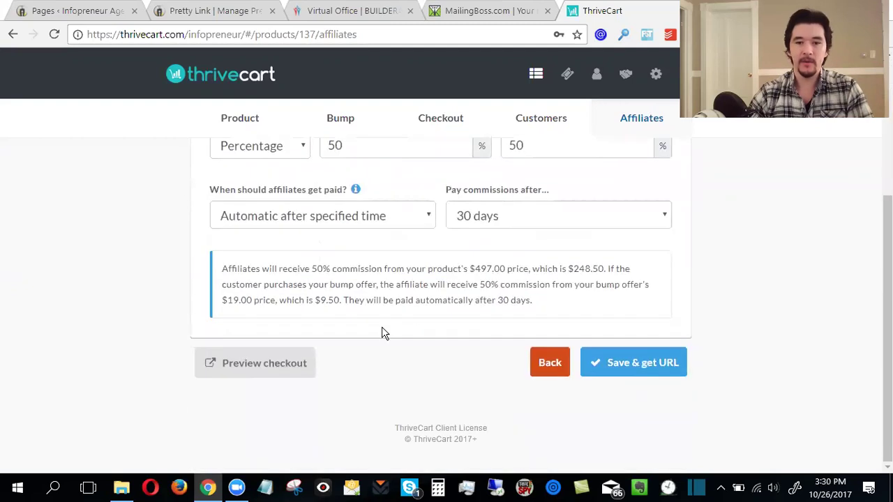
# Step: Save the product and open its lead-scraper-pro-2-lifetime checkout URL in a new tab
pyautogui.click(641, 368)
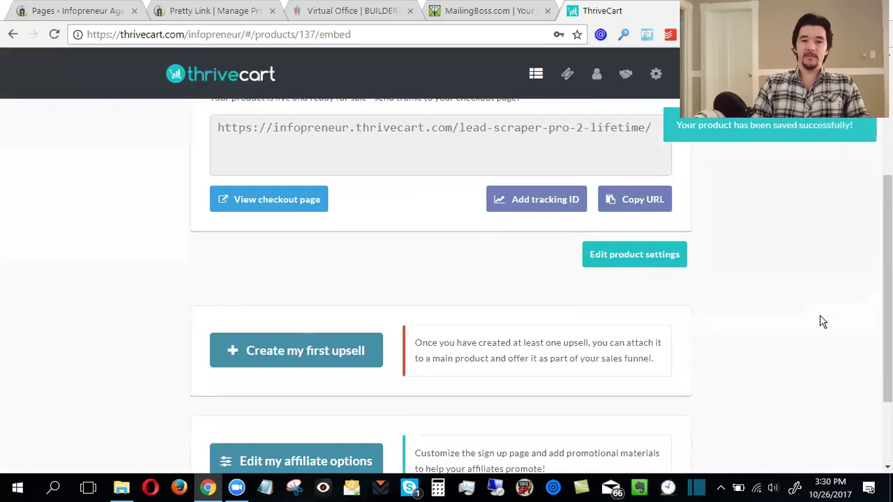
pyautogui.scroll(3, 822, 322)
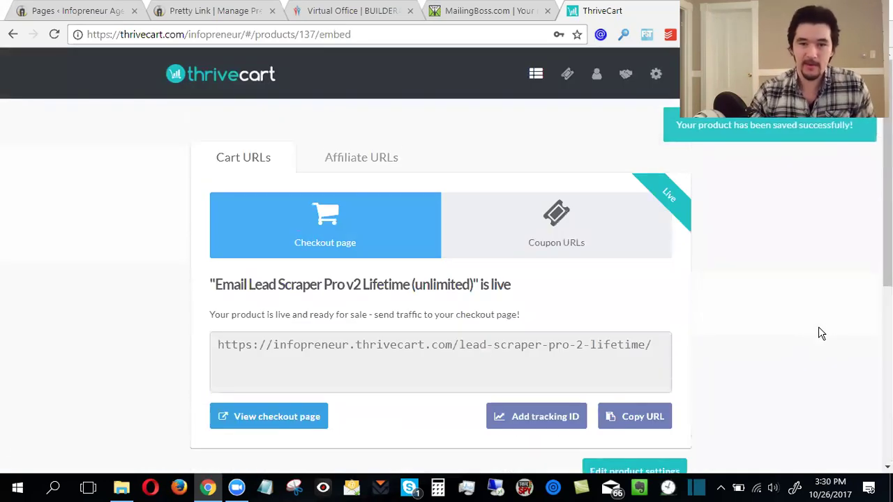
pyautogui.scroll(-1, 377, 291)
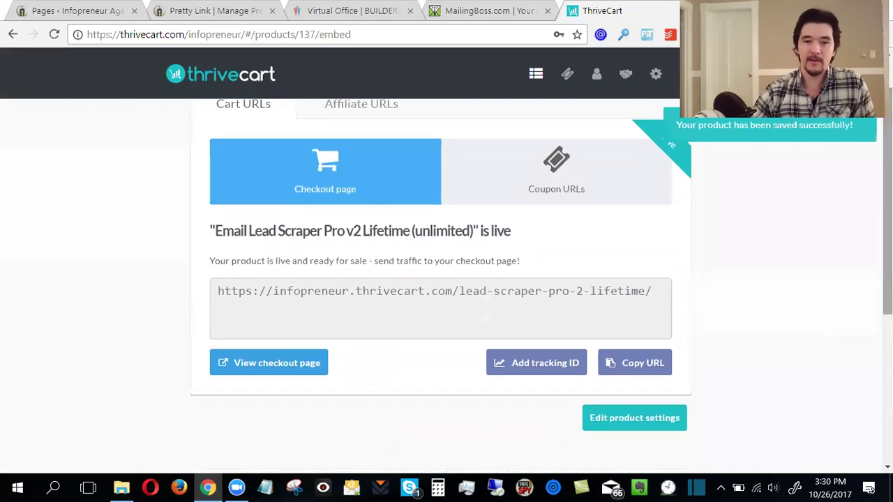
pyautogui.click(377, 291)
pyautogui.moveTo(416, 289); pyautogui.dragTo(705, 11)
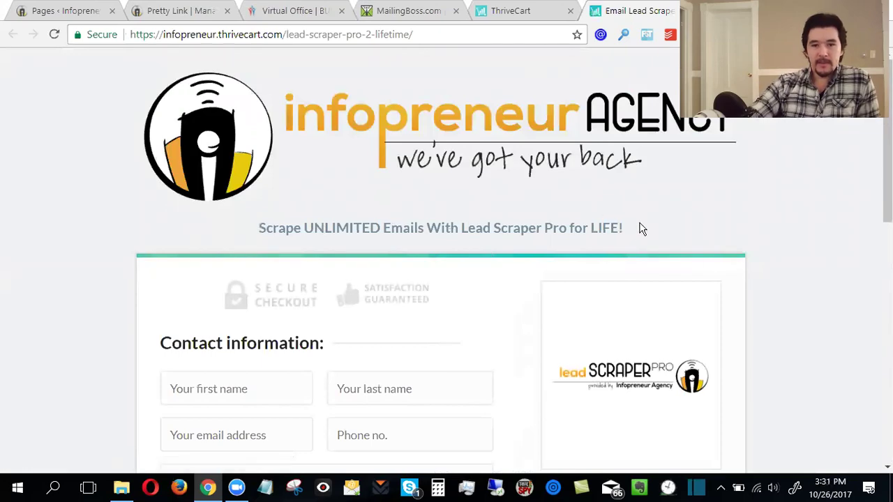
pyautogui.scroll(-1, 637, 228)
pyautogui.scroll(1, 598, 339)
pyautogui.scroll(-6, 612, 330)
pyautogui.scroll(6, 623, 326)
pyautogui.scroll(-2, 677, 216)
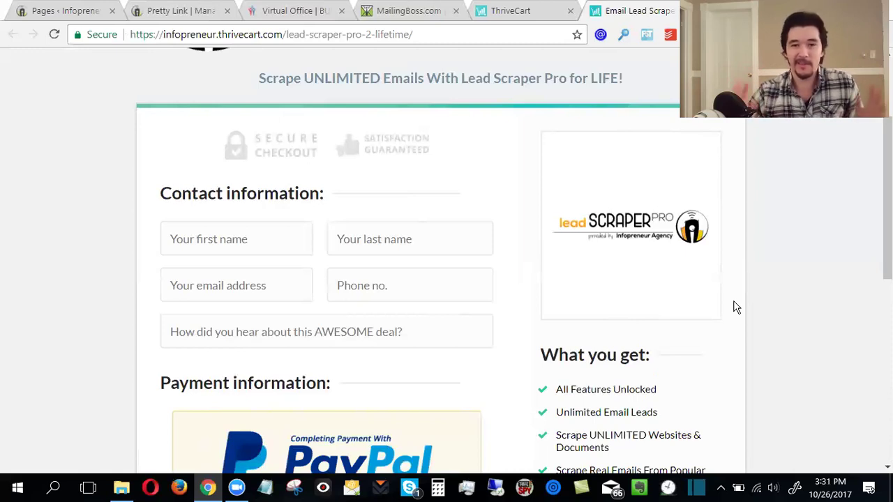
pyautogui.scroll(-3, 751, 307)
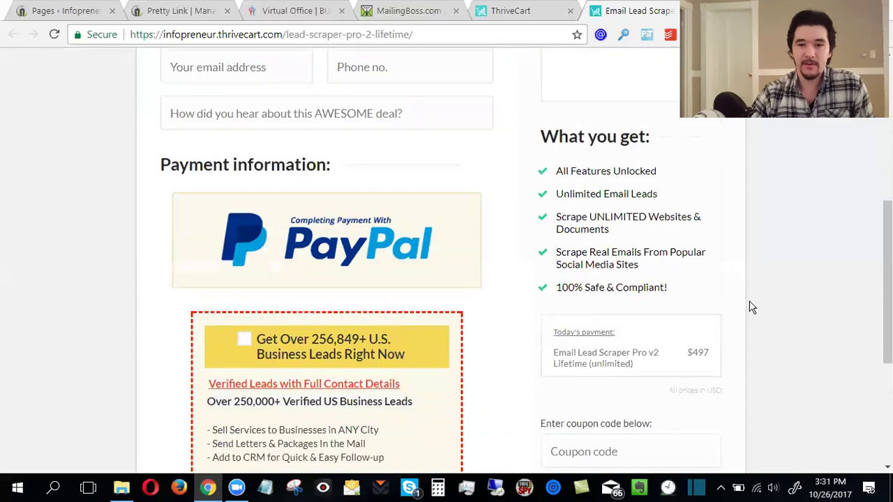
pyautogui.moveTo(888, 309); pyautogui.dragTo(889, 238)
pyautogui.scroll(-3, 527, 265)
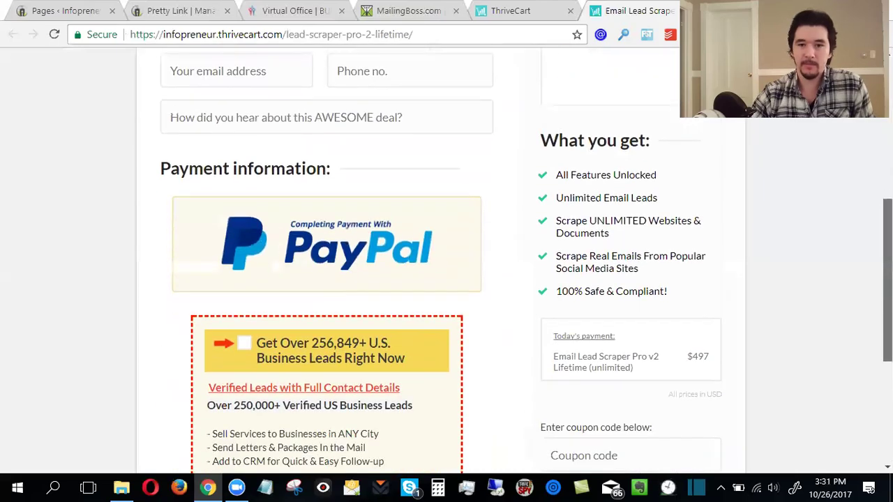
pyautogui.scroll(-3, 596, 202)
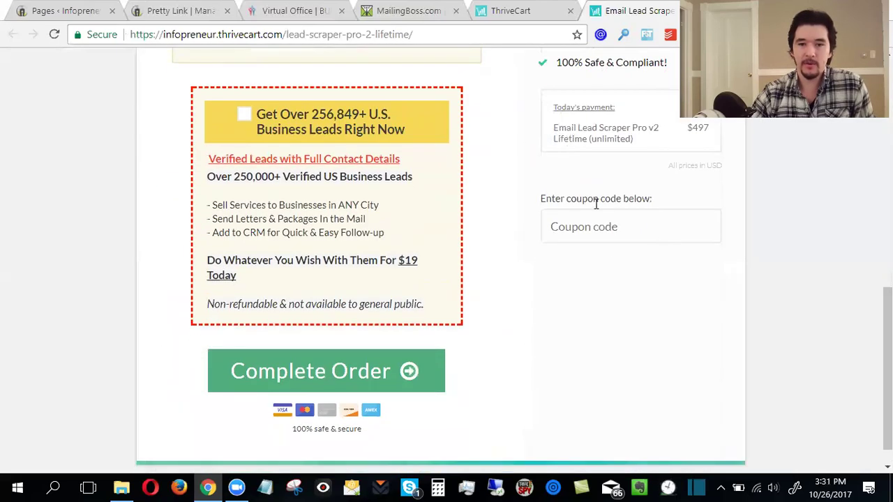
pyautogui.scroll(3, 597, 220)
pyautogui.scroll(-3, 670, 307)
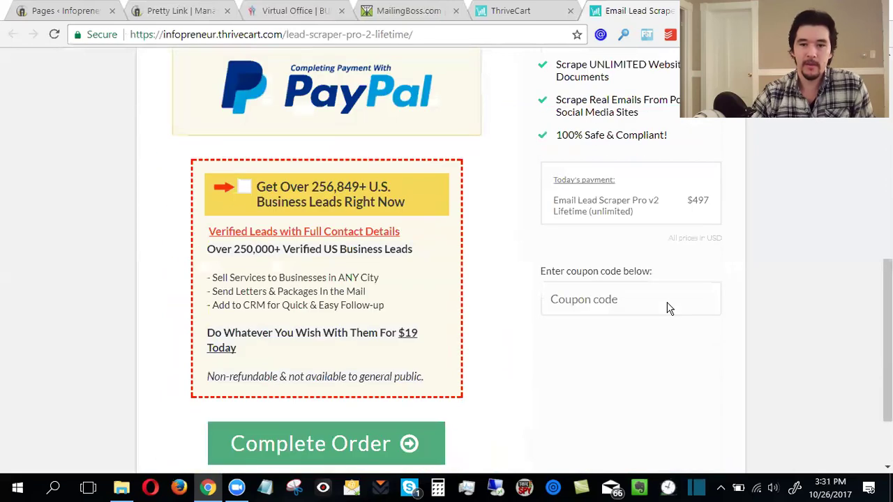
pyautogui.scroll(-2, 638, 265)
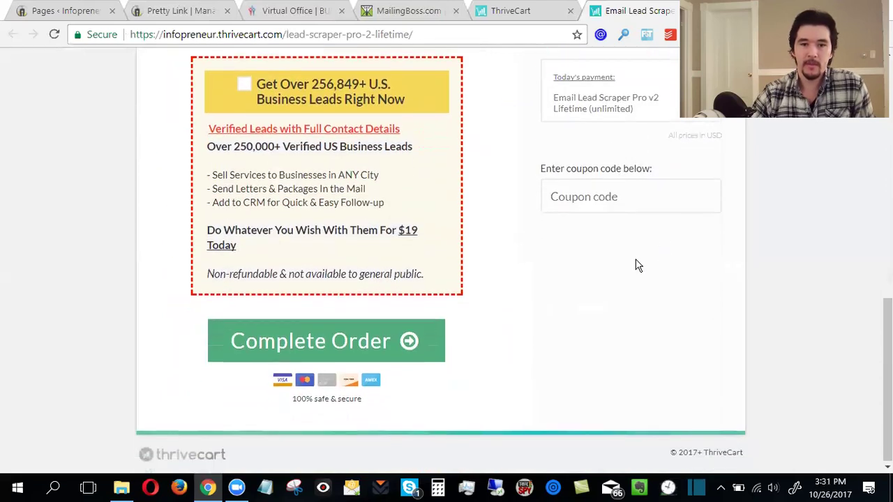
pyautogui.scroll(3, 628, 259)
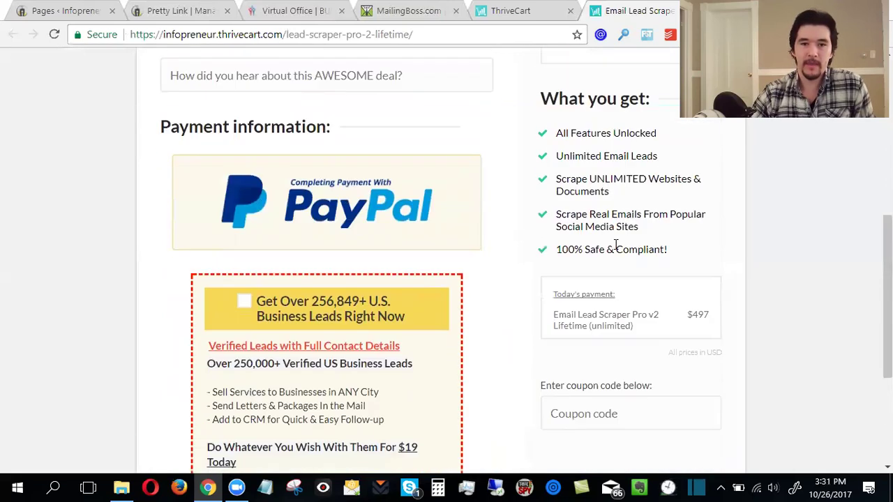
# Step: Add then remove the $19 leads add-on, try the coupon field, and return to ThriveCart's Cart URLs
pyautogui.click(246, 307)
pyautogui.scroll(-3, 709, 289)
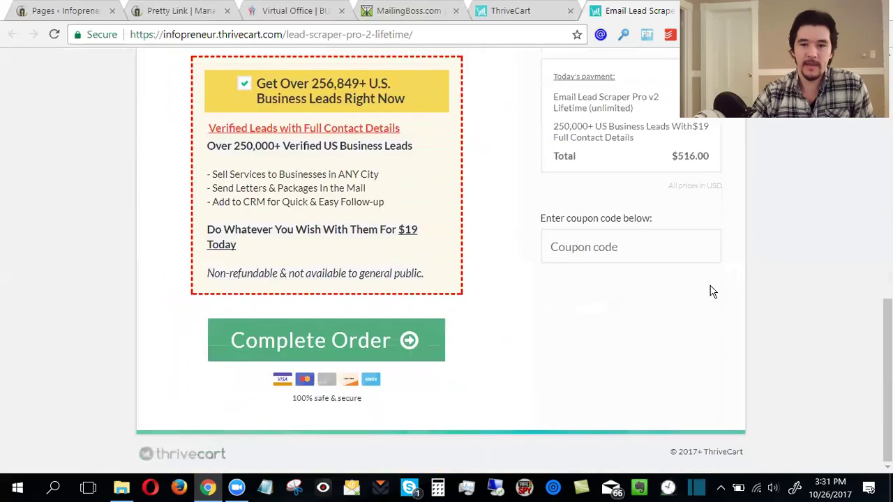
pyautogui.click(244, 84)
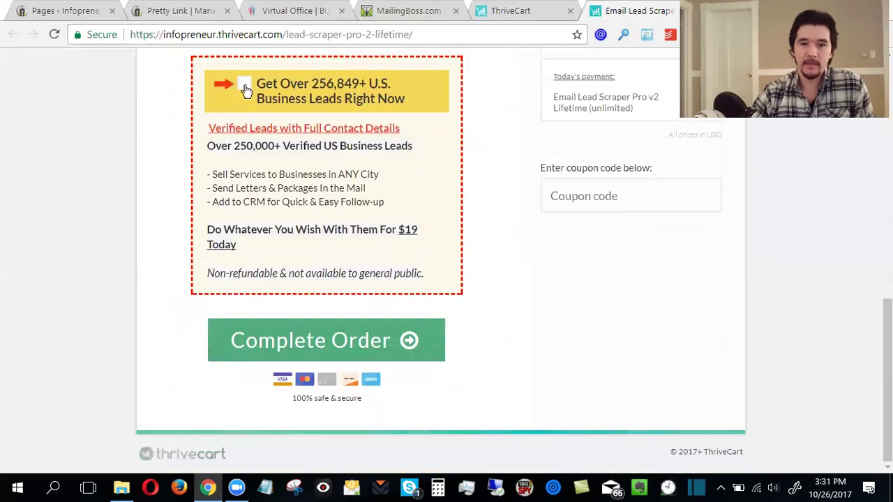
pyautogui.click(653, 202)
pyautogui.scroll(3, 675, 265)
pyautogui.click(692, 316)
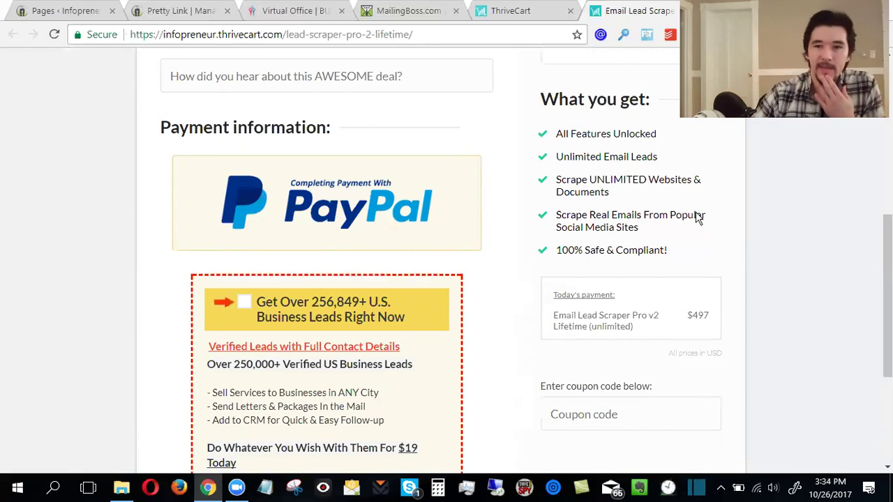
pyautogui.click(505, 12)
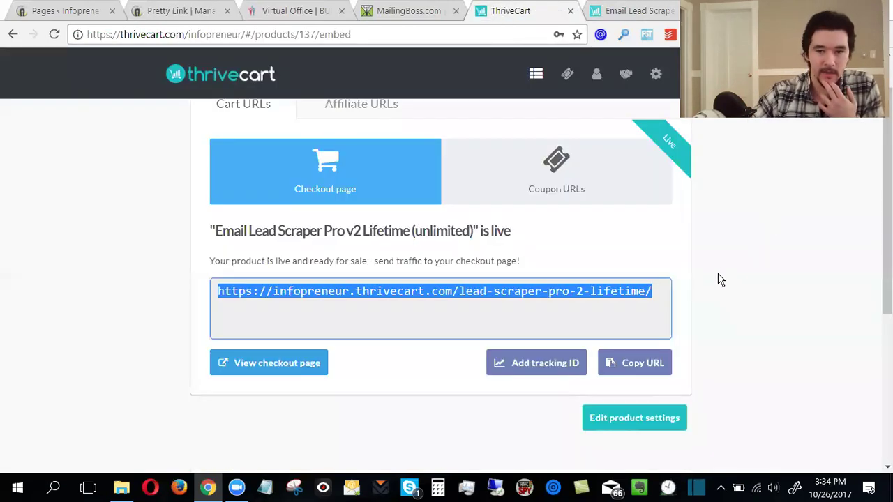
# Step: From the Coupons list, start a new coupon and place the cursor in the Coupon name field
pyautogui.click(566, 78)
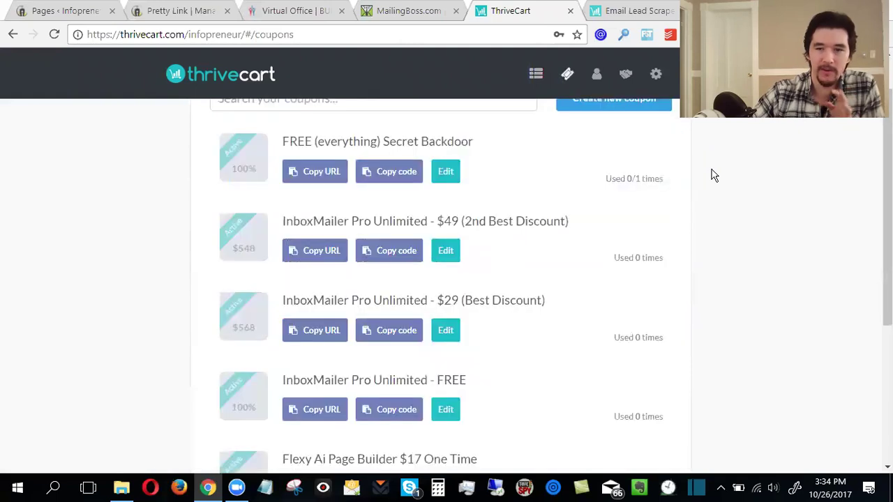
pyautogui.scroll(2, 712, 224)
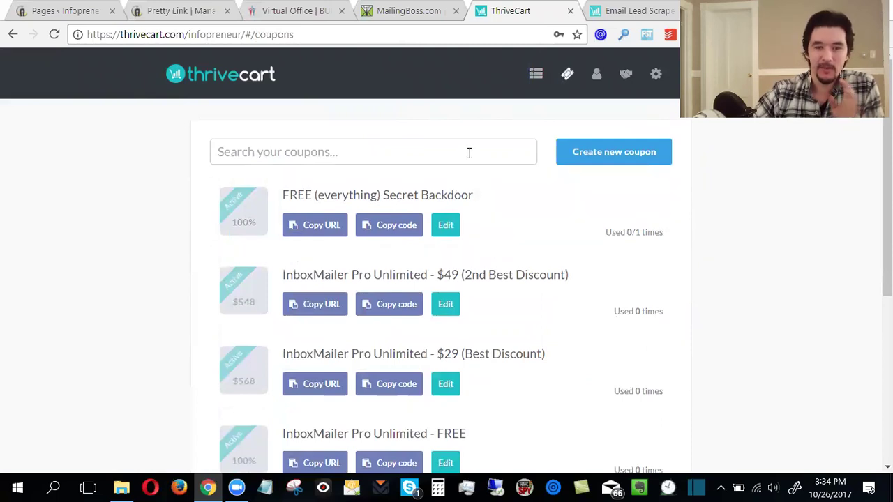
pyautogui.click(604, 155)
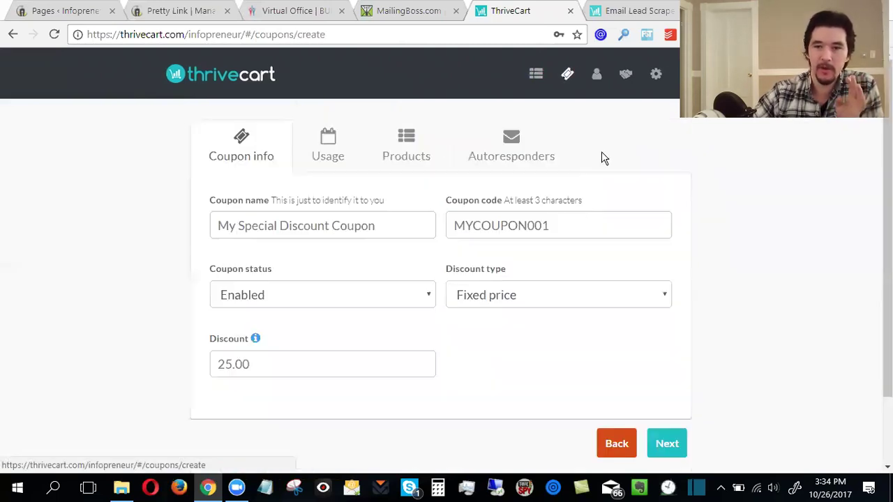
pyautogui.click(370, 226)
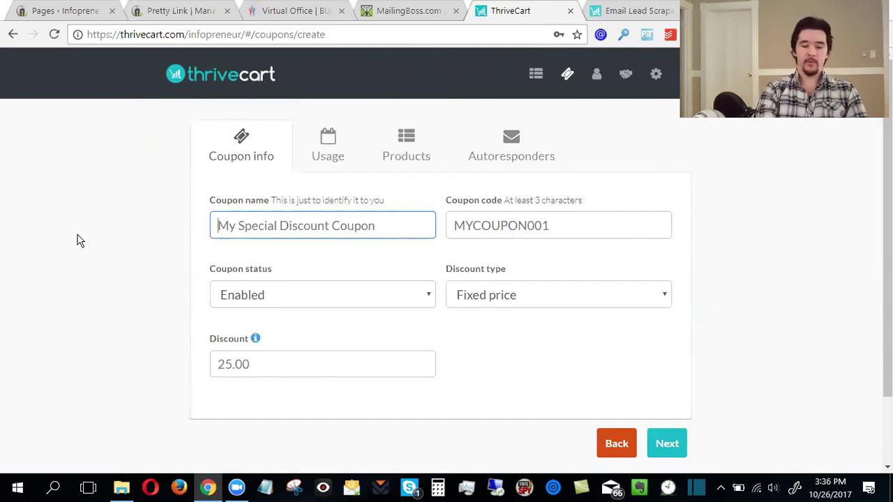
# Step: Name the coupon 'Lead Scraper Pro - $19' and give it the code 19LEADscrapersecret
pyautogui.write('Lead Scraper Pro - $19')
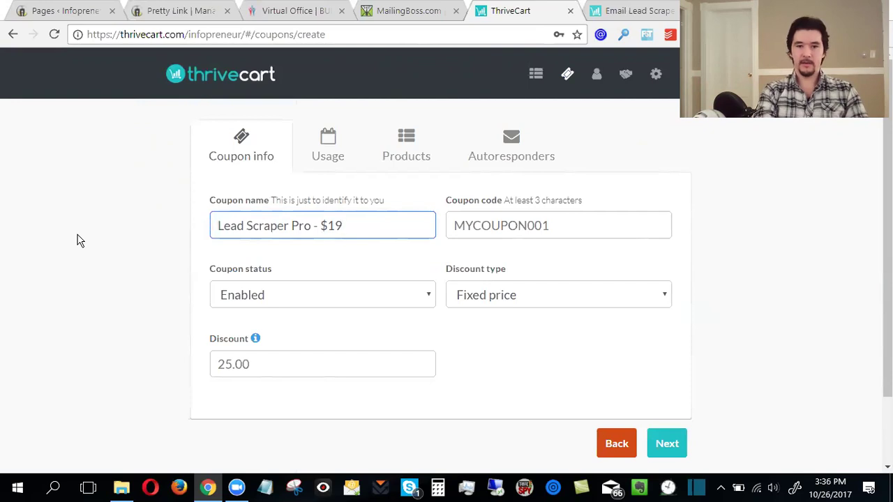
pyautogui.press('Tab')
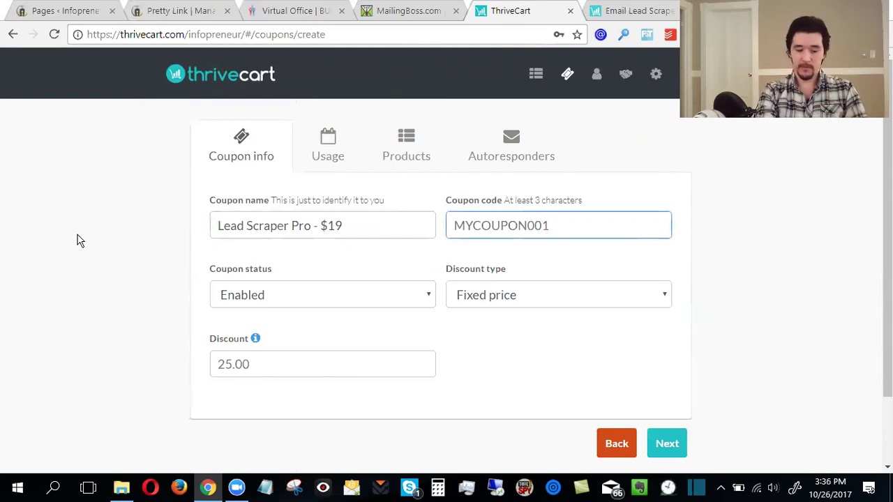
pyautogui.write('C8E7*YWENI')
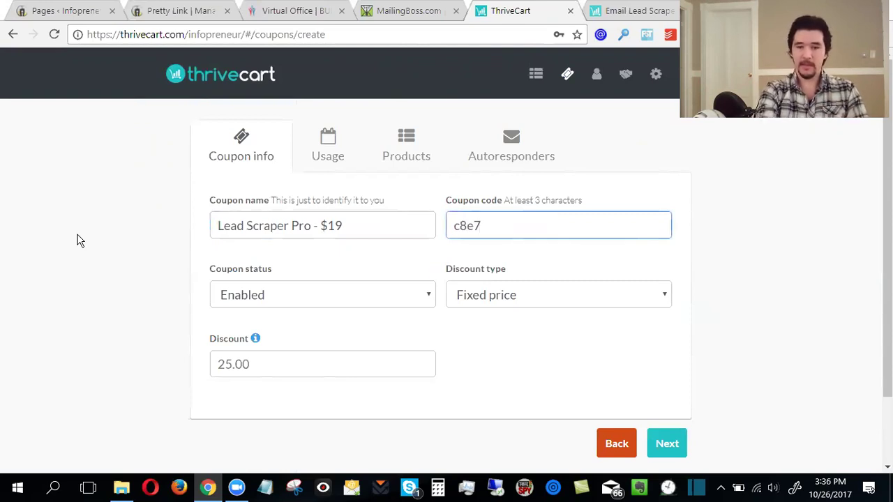
pyautogui.write('@')
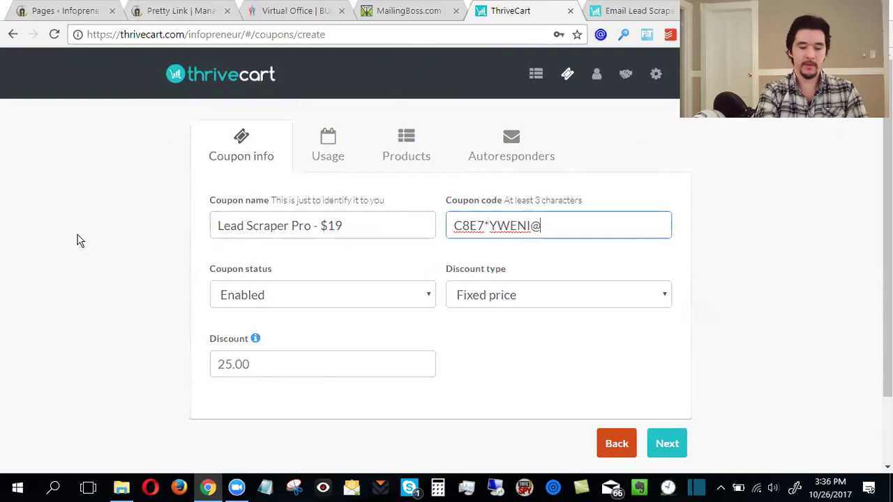
pyautogui.write('&*(NYYD@3234R4')
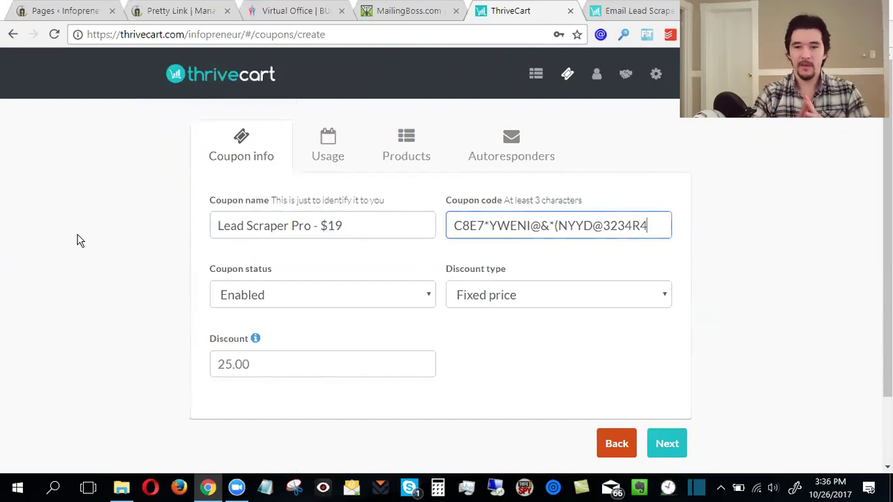
pyautogui.press('BackSpace')
pyautogui.press('BackSpace')
pyautogui.press('BackSpace')
pyautogui.press('BackSpace')
pyautogui.press('BackSpace')
pyautogui.press('BackSpace')
pyautogui.press('BackSpace')
pyautogui.press('BackSpace')
pyautogui.press('BackSpace')
pyautogui.press('BackSpace')
pyautogui.press('BackSpace')
pyautogui.press('BackSpace')
pyautogui.press('BackSpace')
pyautogui.press('BackSpace')
pyautogui.press('BackSpace')
pyautogui.press('BackSpace')
pyautogui.press('BackSpace')
pyautogui.press('BackSpace')
pyautogui.press('BackSpace')
pyautogui.press('BackSpace')
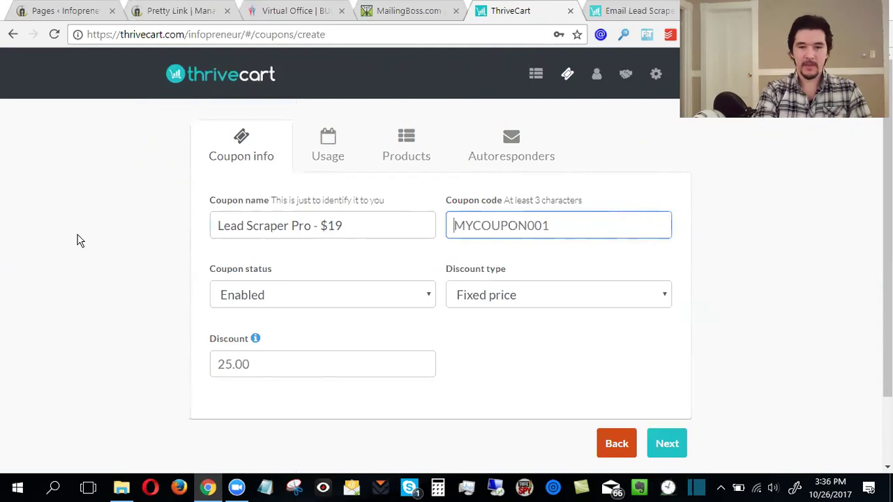
pyautogui.write('19')
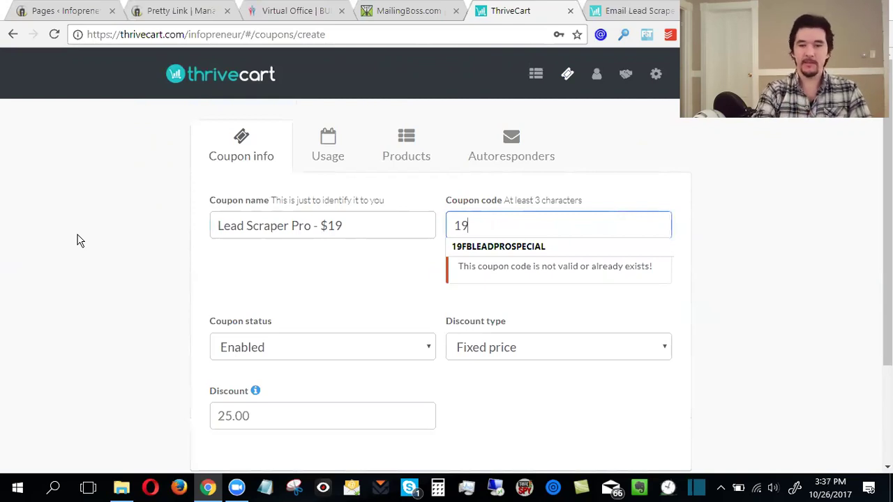
pyautogui.write('LEADscraper')
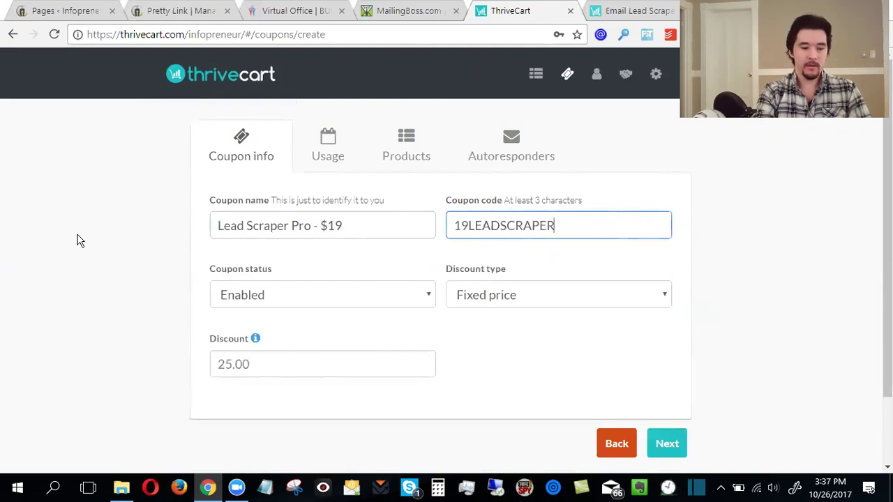
pyautogui.write('secret')
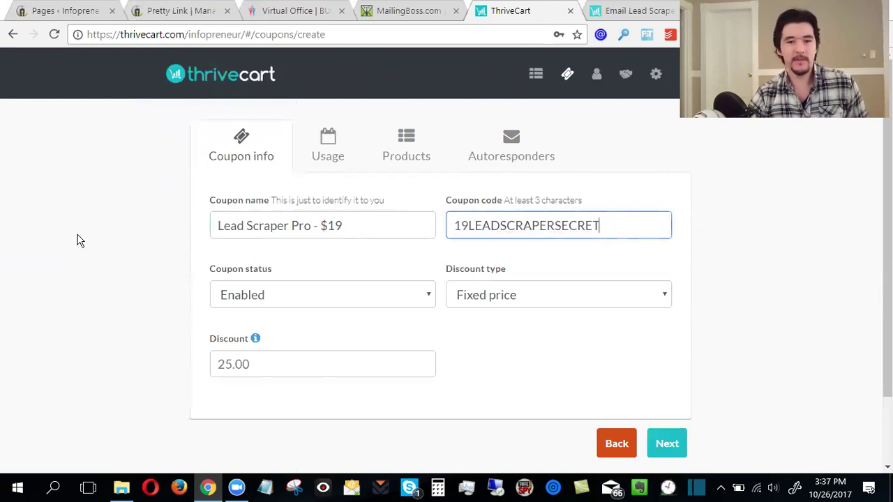
# Step: Keep status Enabled and discount type Fixed price, and enter a discount of 478
pyautogui.press('Tab')
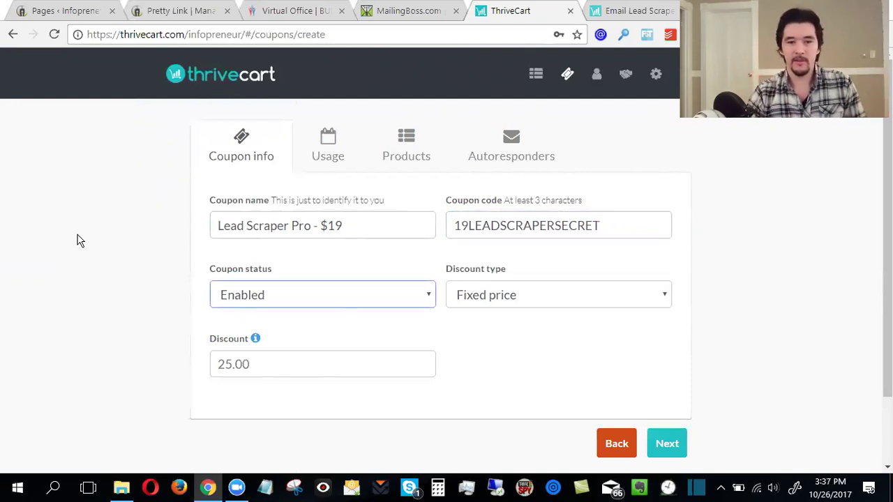
pyautogui.press('Tab')
pyautogui.press('Tab')
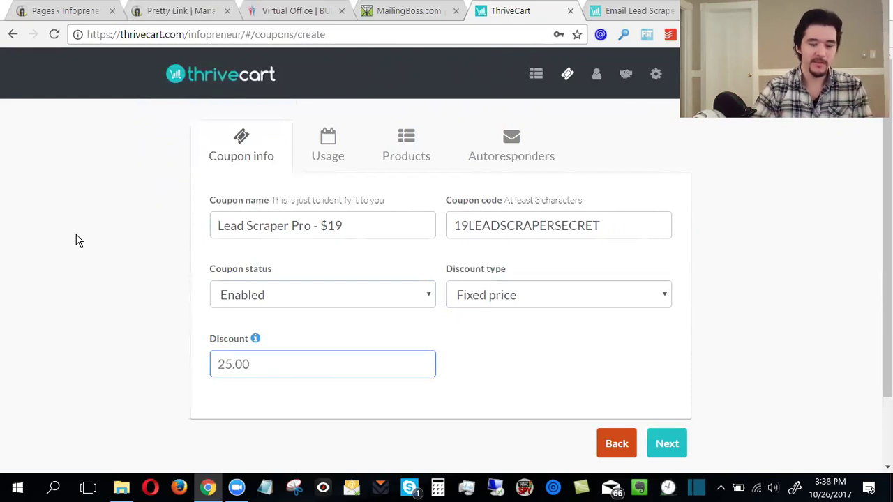
pyautogui.write('478')
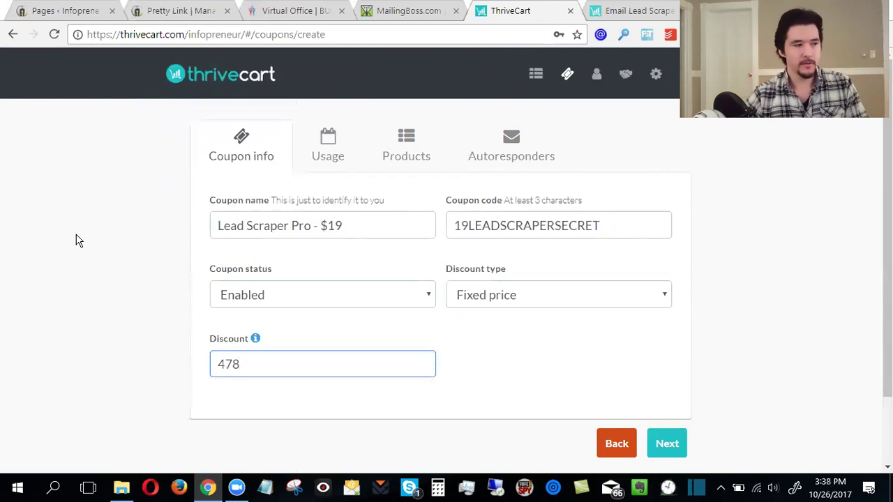
pyautogui.scroll(-2, 79, 240)
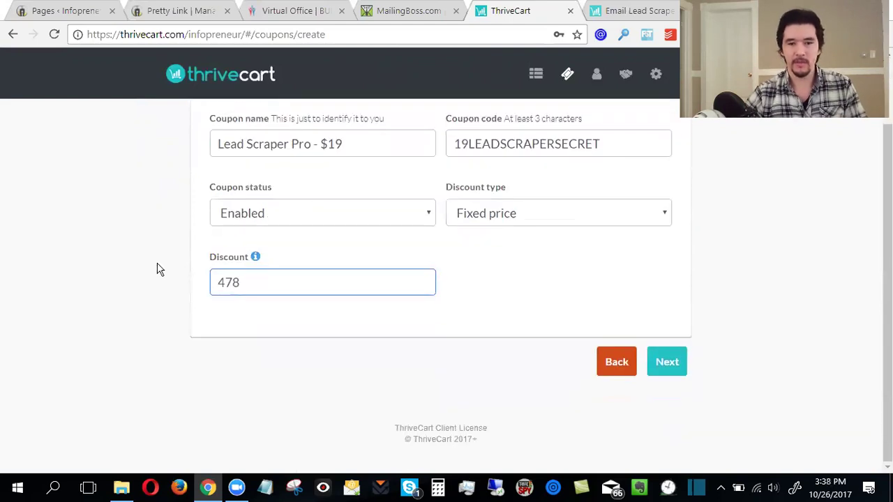
# Step: Go to the coupon's Products settings and choose Specific products
pyautogui.click(667, 362)
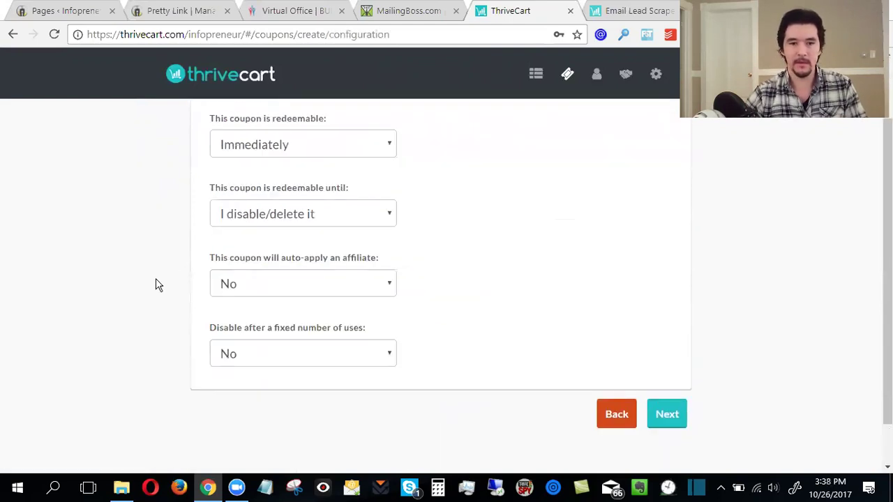
pyautogui.scroll(2, 156, 278)
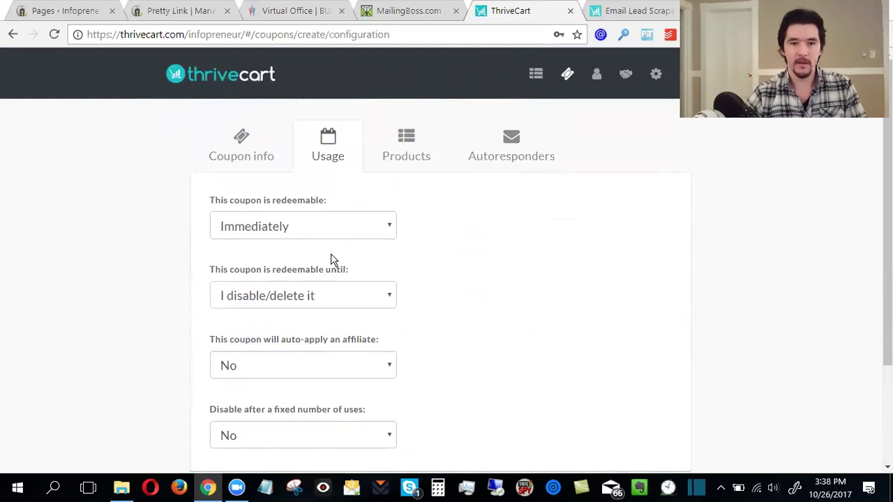
pyautogui.scroll(-2, 361, 155)
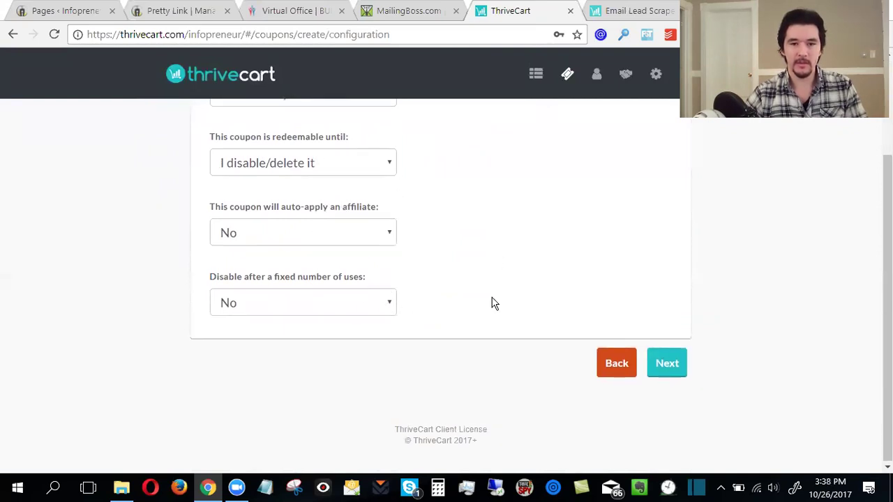
pyautogui.scroll(2, 366, 250)
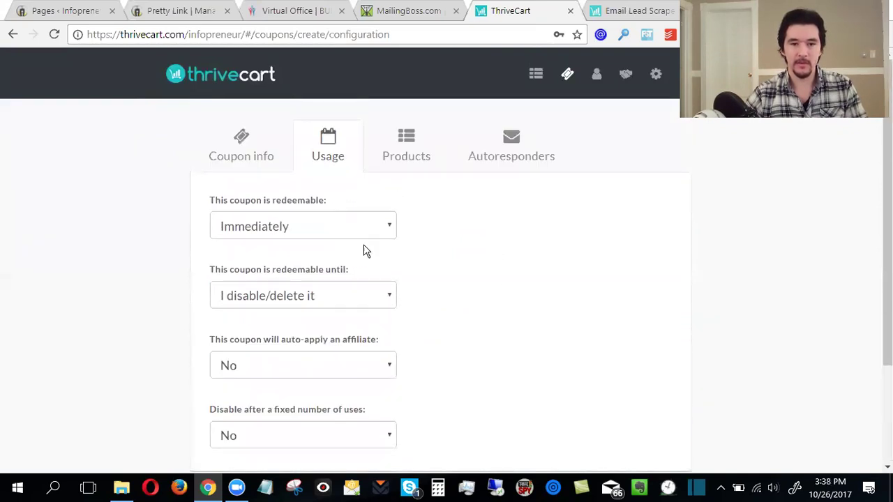
pyautogui.click(428, 141)
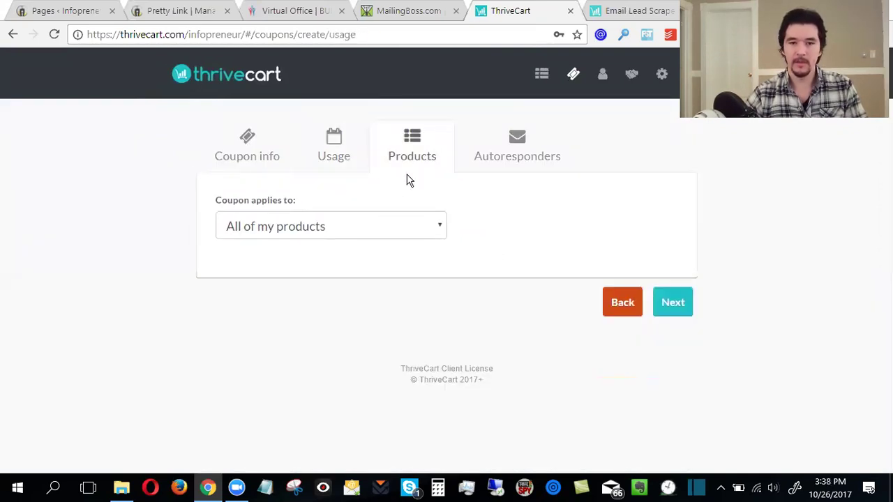
pyautogui.click(376, 236)
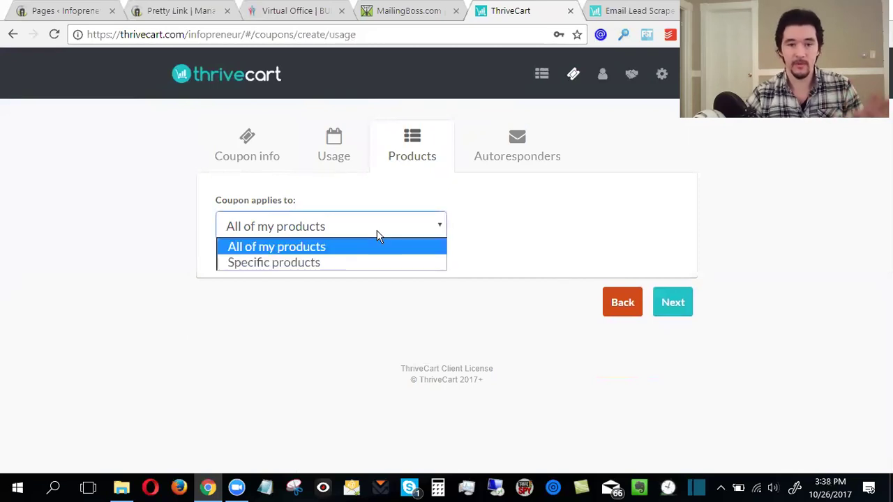
pyautogui.click(319, 261)
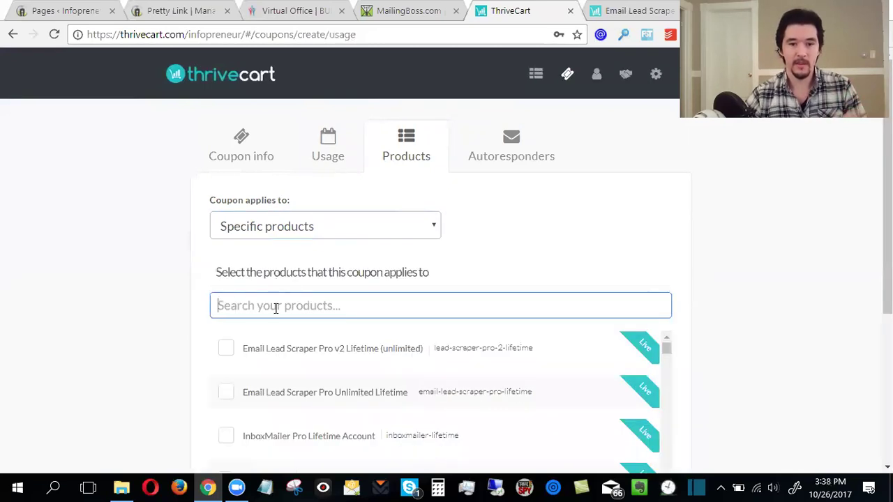
# Step: Apply the coupon only to Email Lead Scraper Pro Unlimited Lifetime, not v2, and continue
pyautogui.click(227, 355)
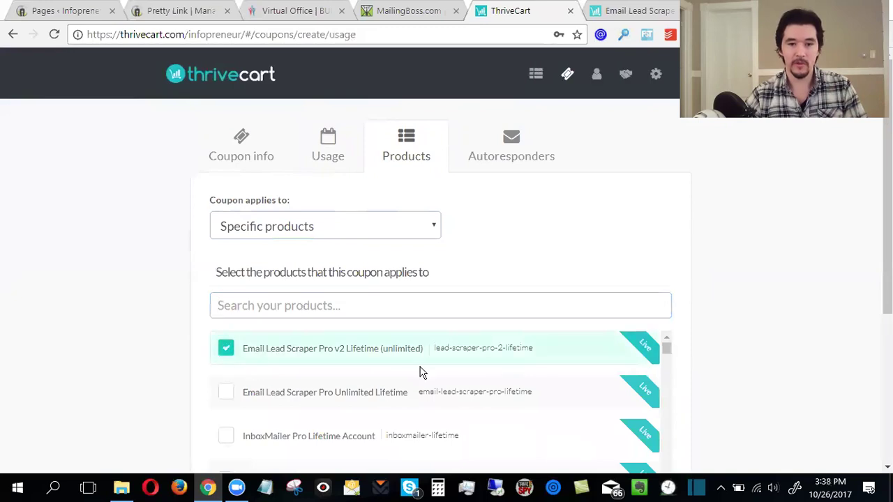
pyautogui.scroll(-3, 812, 321)
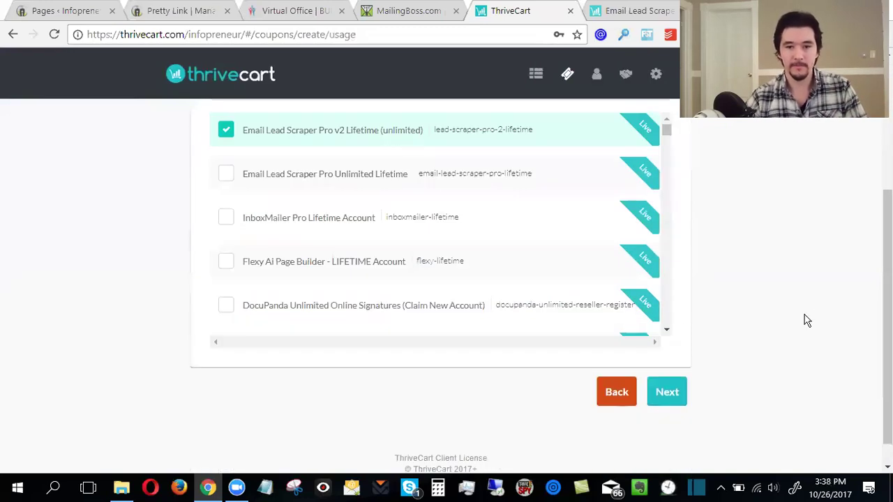
pyautogui.click(225, 175)
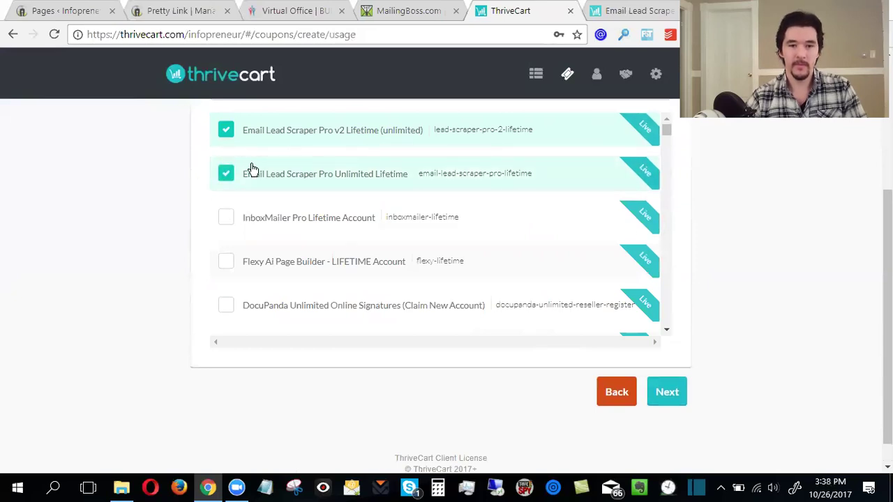
pyautogui.click(227, 132)
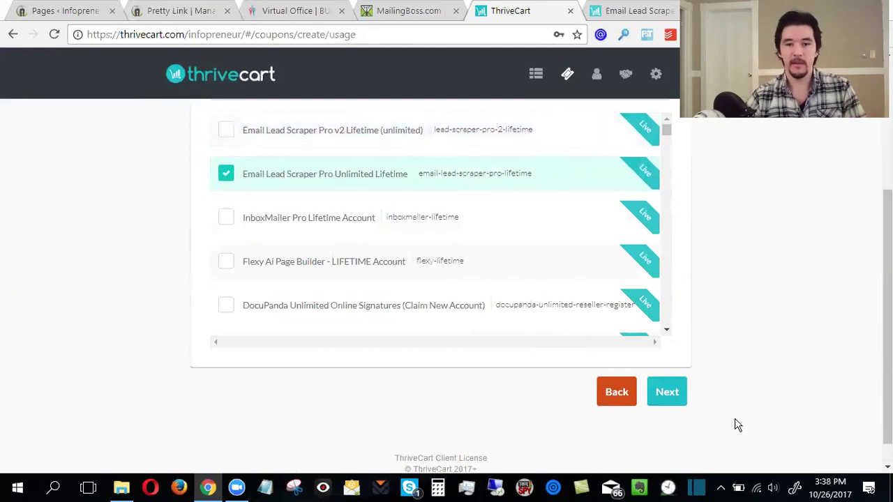
pyautogui.click(667, 393)
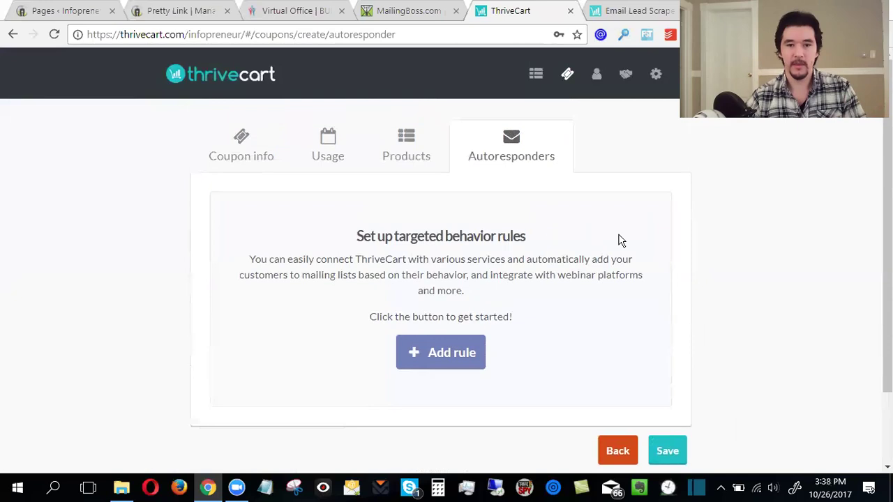
pyautogui.scroll(-2, 639, 342)
# Step: Save the coupon and copy its Lead Scraper Pro coupon URL
pyautogui.click(683, 362)
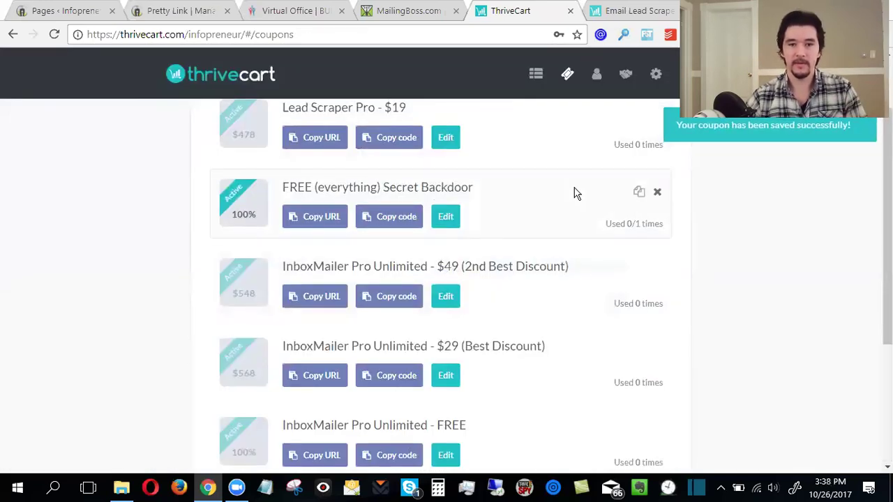
pyautogui.scroll(2, 510, 202)
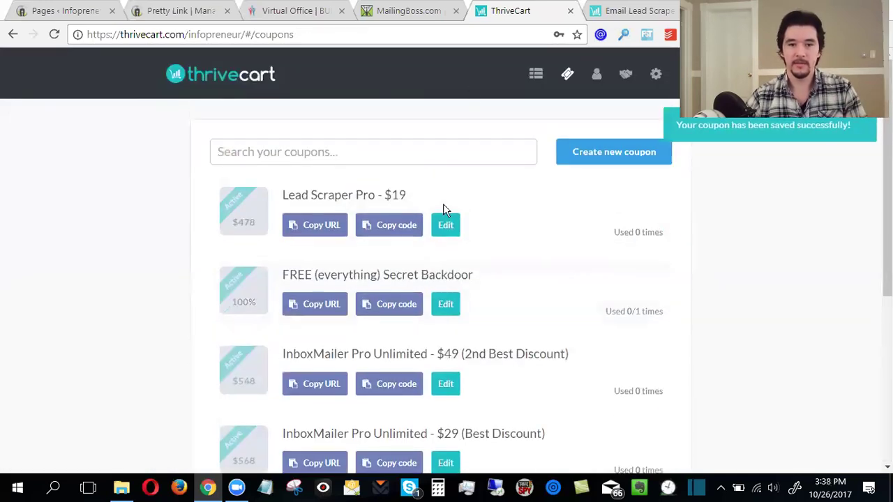
pyautogui.click(315, 227)
pyautogui.click(593, 296)
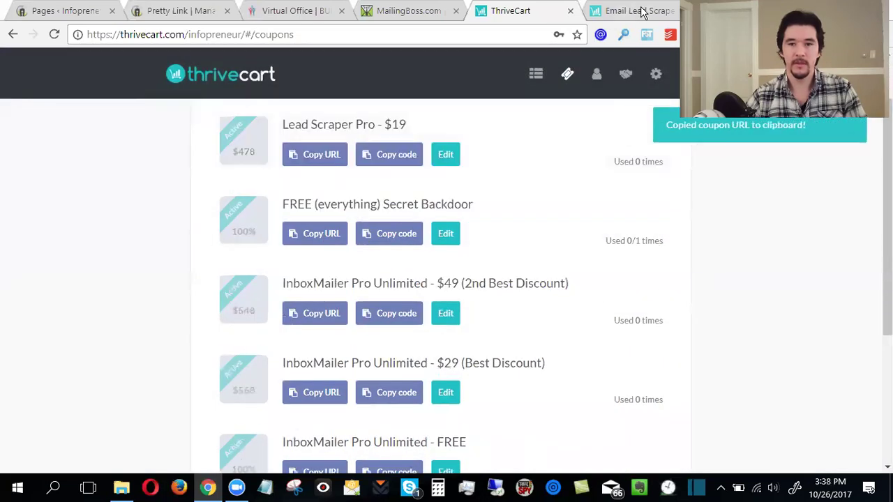
# Step: Load the copied coupon link in the checkout tab and check the $19 total
pyautogui.click(658, 13)
pyautogui.click(388, 37)
pyautogui.hotkey('ctrl', 'v')
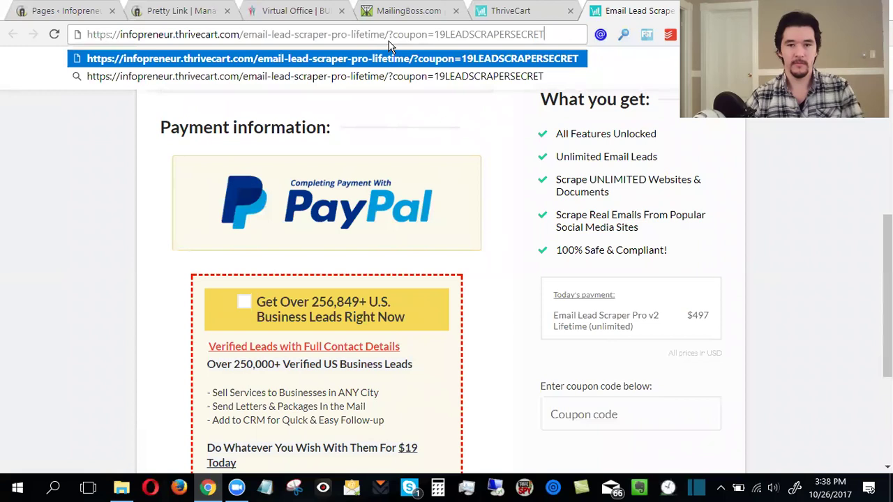
pyautogui.moveTo(433, 34); pyautogui.dragTo(553, 42)
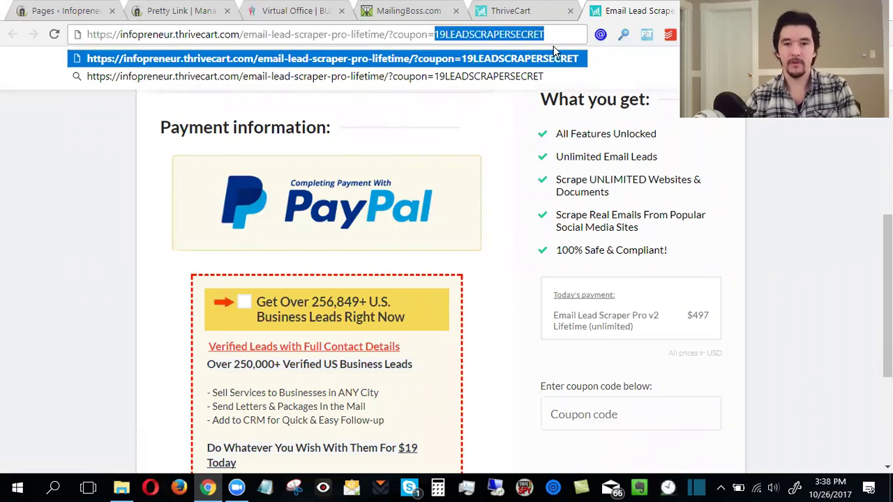
pyautogui.press('Return')
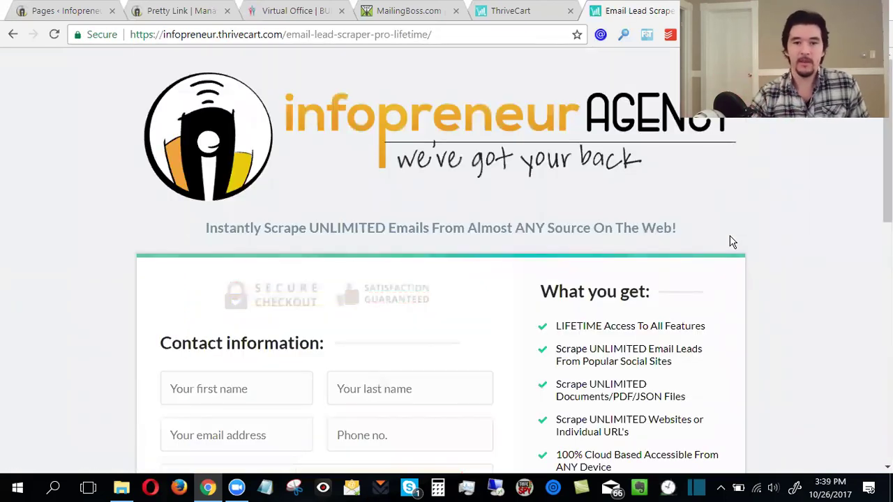
pyautogui.scroll(-3, 715, 237)
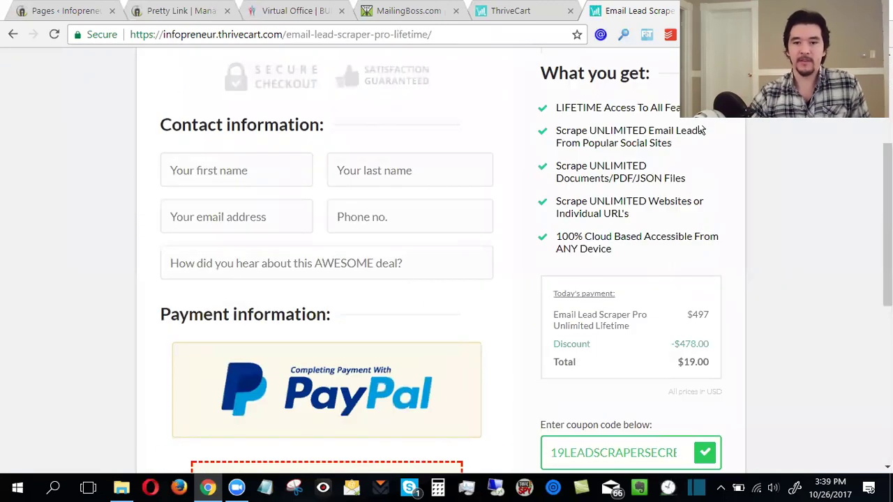
pyautogui.scroll(3, 688, 233)
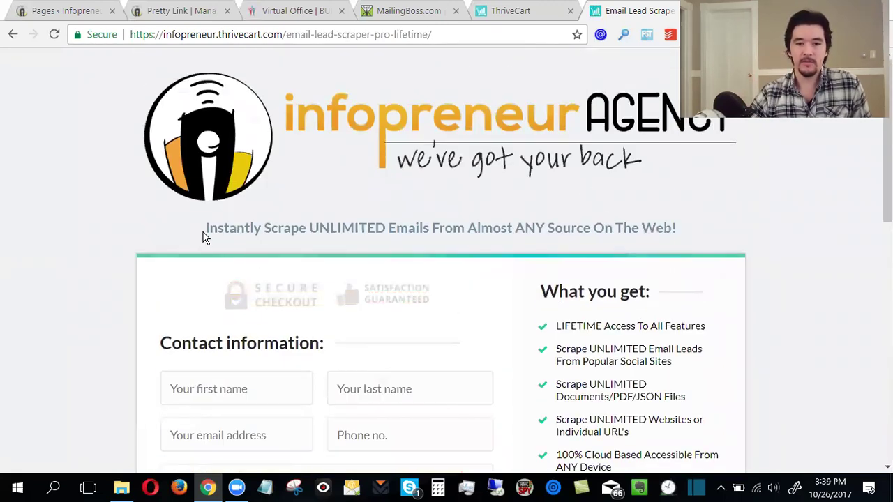
pyautogui.scroll(-5, 209, 236)
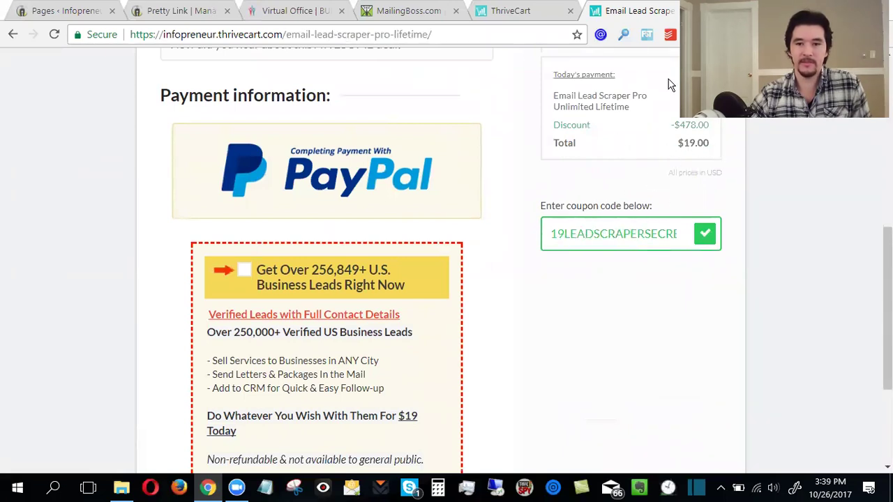
pyautogui.scroll(-3, 514, 295)
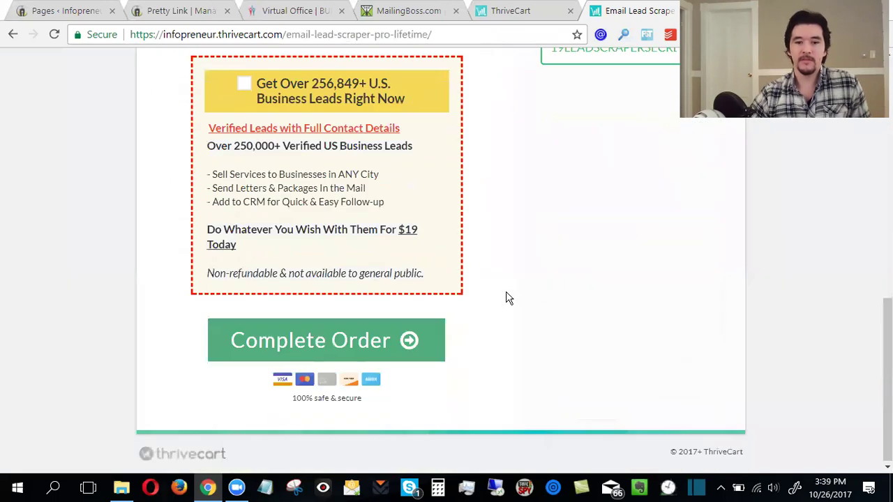
pyautogui.scroll(6, 577, 196)
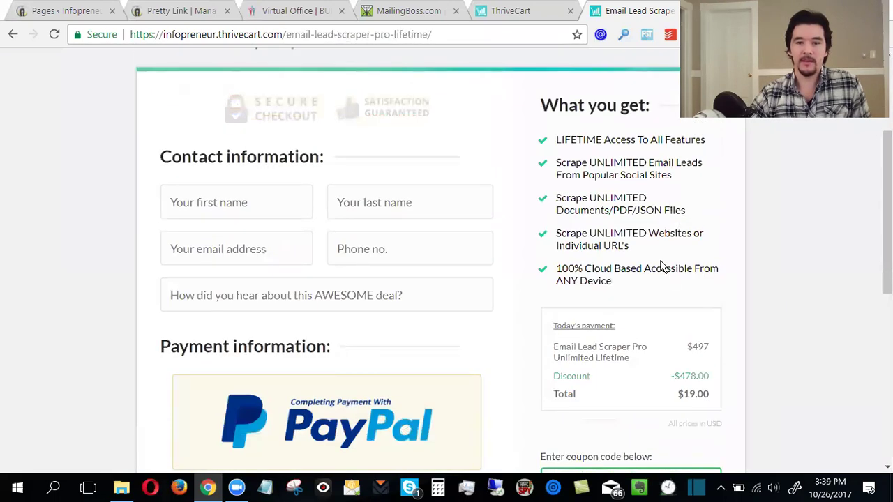
pyautogui.scroll(3, 666, 266)
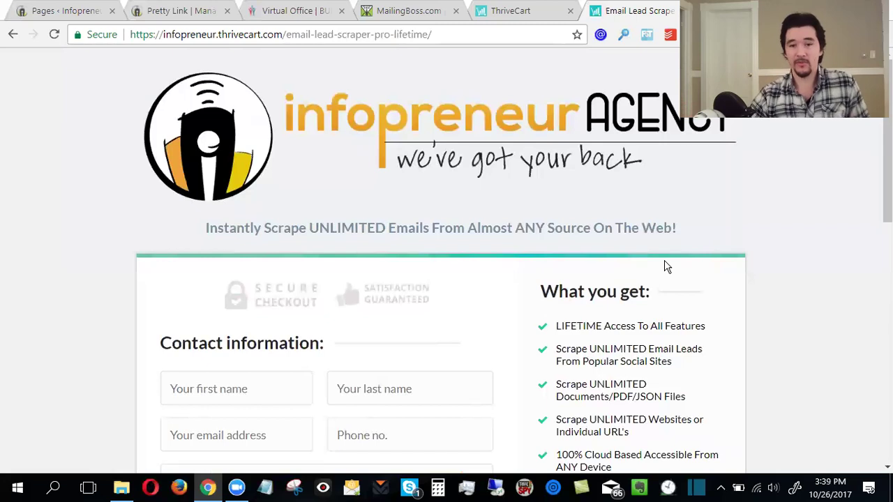
# Step: Reload the checkout and remove the applied coupon so it shows $497 again
pyautogui.moveTo(285, 34); pyautogui.dragTo(486, 37)
pyautogui.click(488, 38)
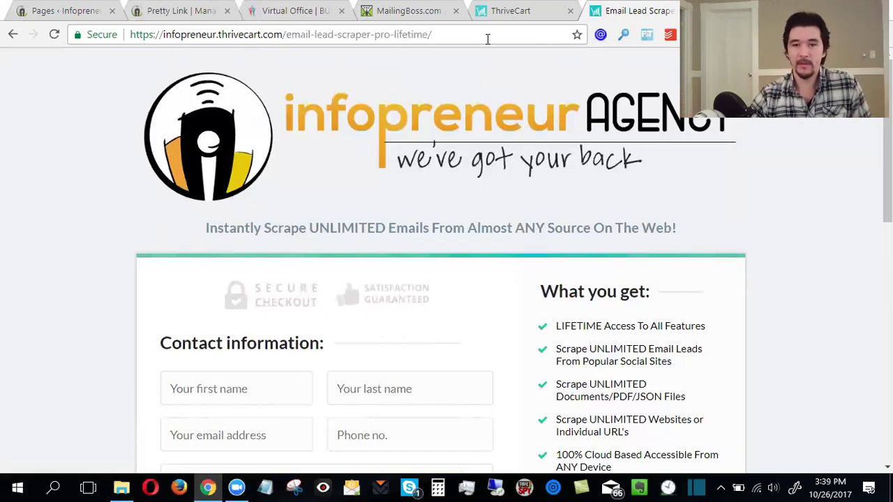
pyautogui.scroll(-6, 507, 150)
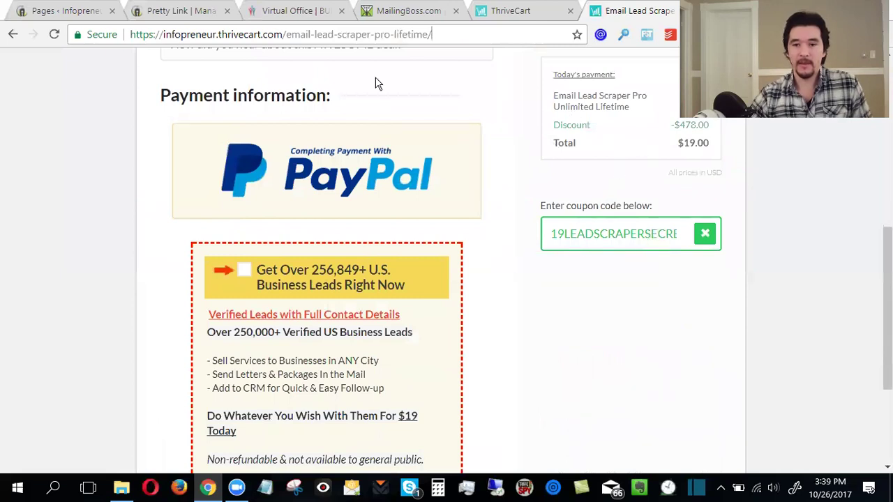
pyautogui.click(53, 33)
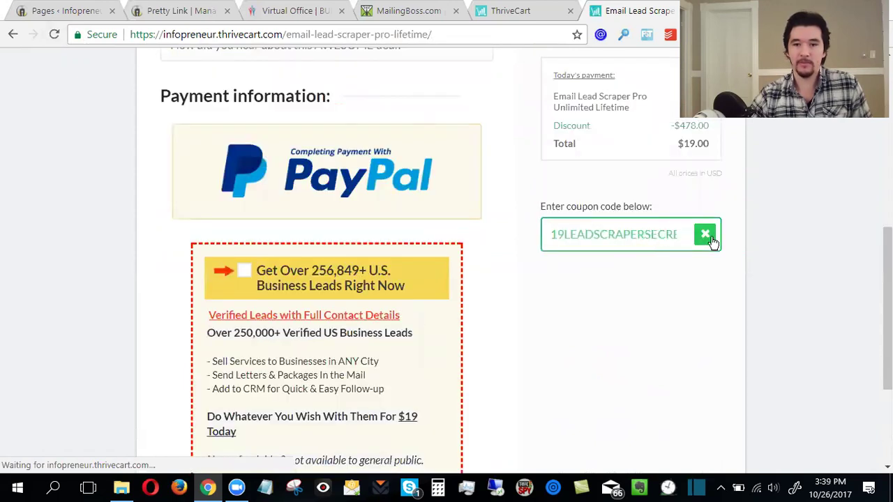
pyautogui.click(706, 235)
pyautogui.scroll(3, 650, 283)
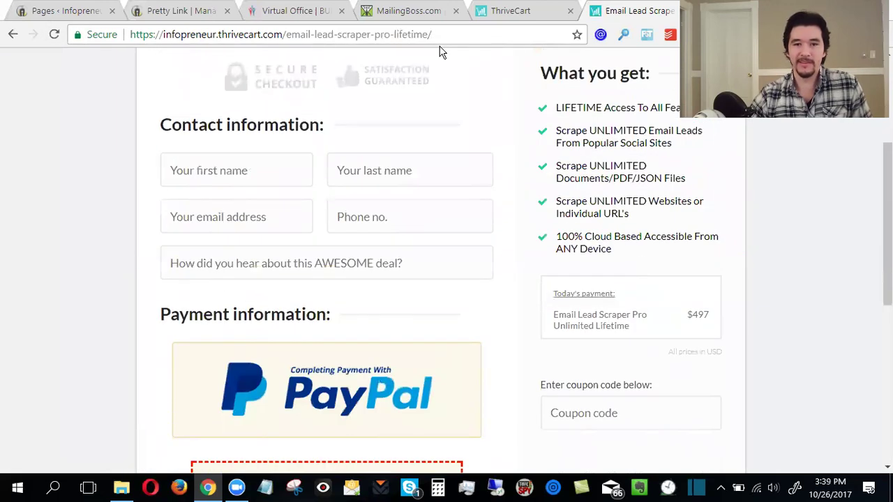
pyautogui.scroll(-3, 628, 189)
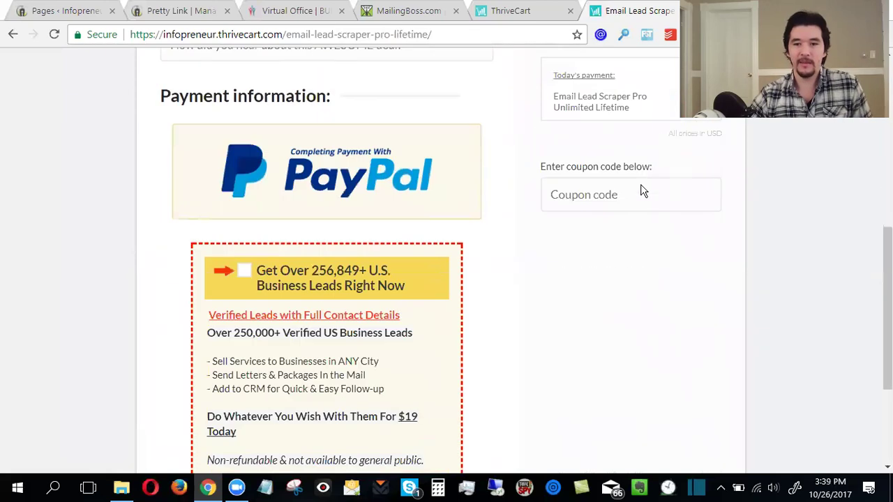
pyautogui.scroll(3, 643, 192)
pyautogui.scroll(3, 619, 242)
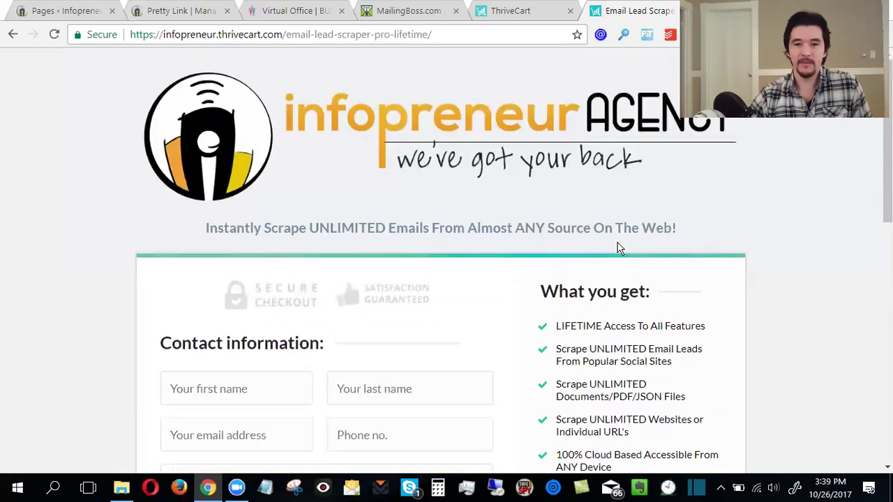
pyautogui.scroll(-3, 616, 245)
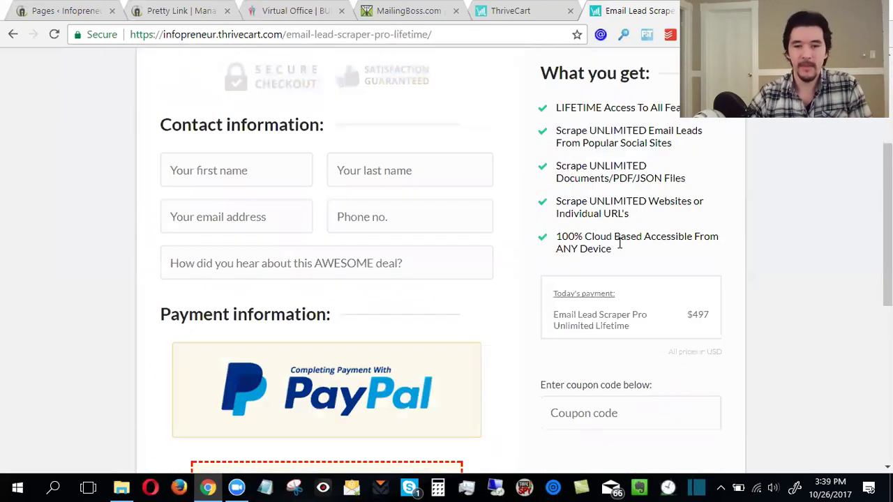
# Step: Copy the Lead Scraper Pro coupon link again from the coupons list
pyautogui.click(516, 11)
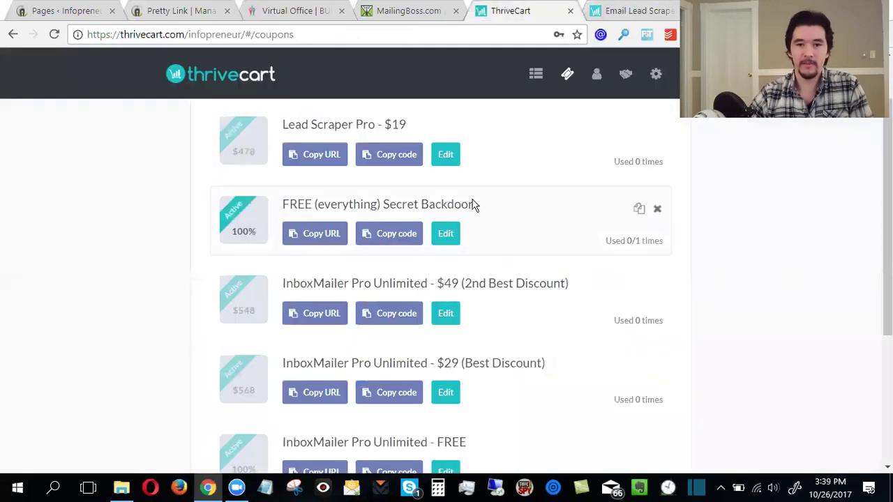
pyautogui.click(322, 160)
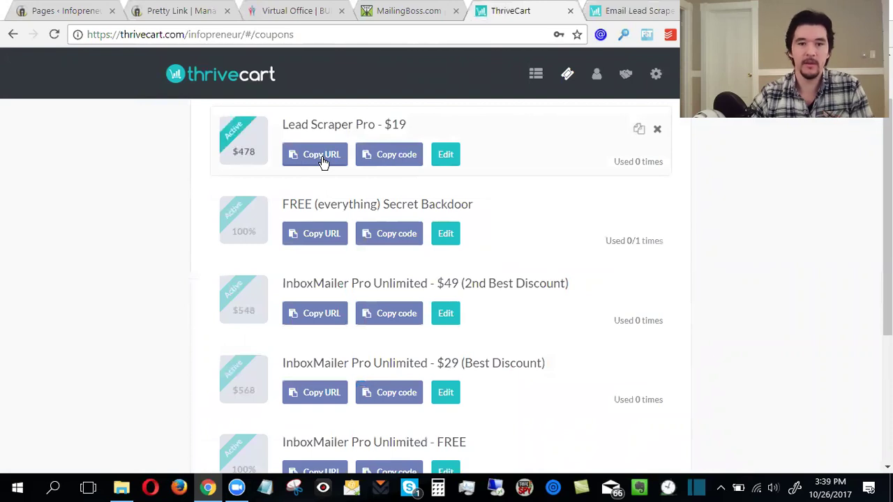
pyautogui.scroll(2, 640, 245)
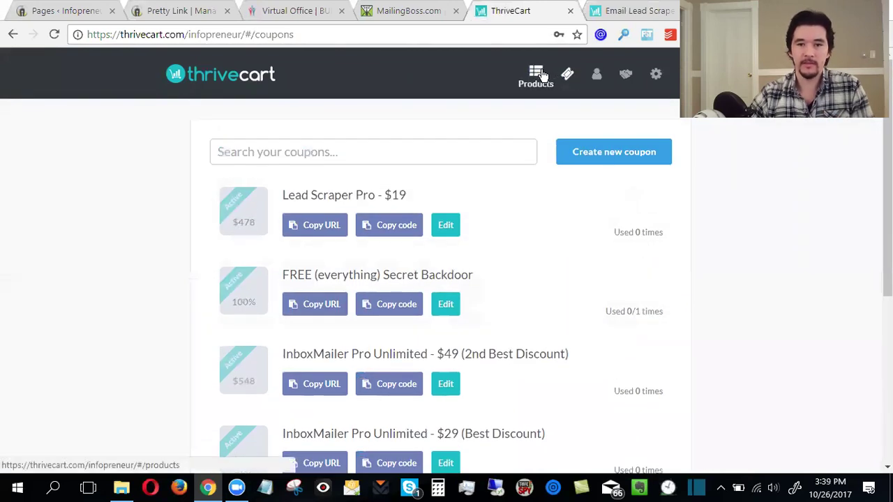
# Step: Copy the Unlimited Lifetime product's coupon URL for the 'Lead Scraper Pro - $19' coupon
pyautogui.click(543, 74)
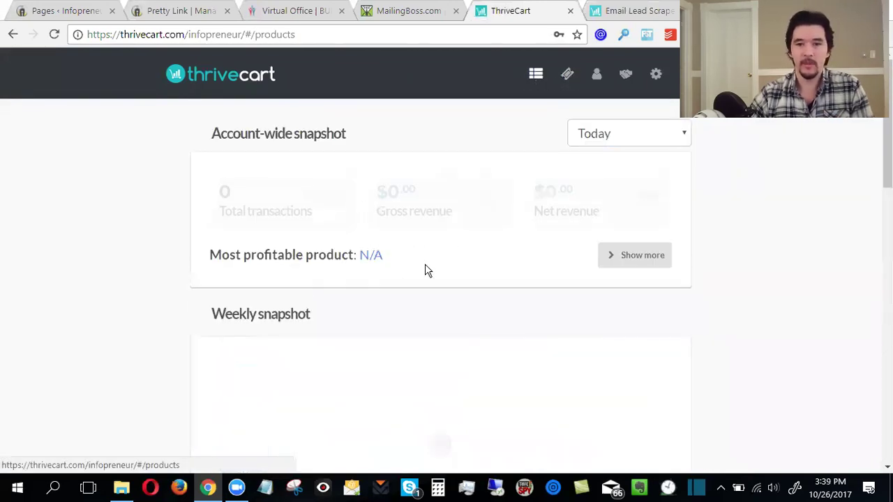
pyautogui.scroll(-3, 429, 270)
pyautogui.scroll(-4, 434, 270)
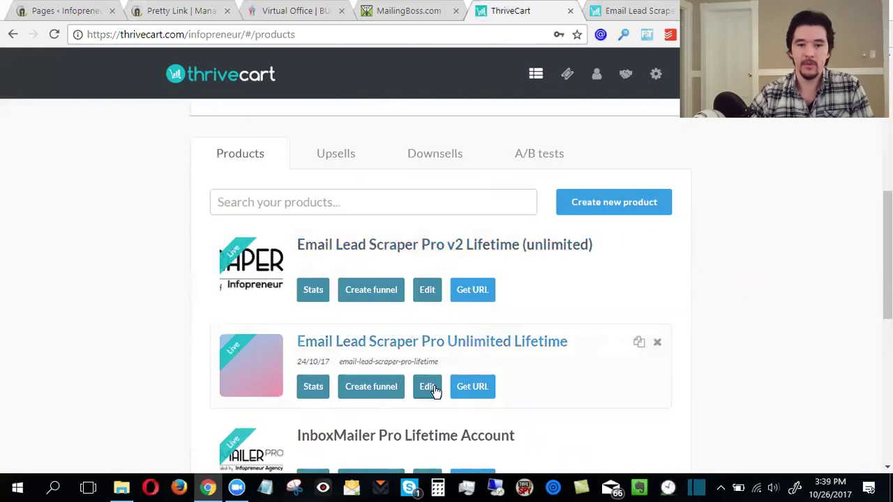
pyautogui.click(481, 395)
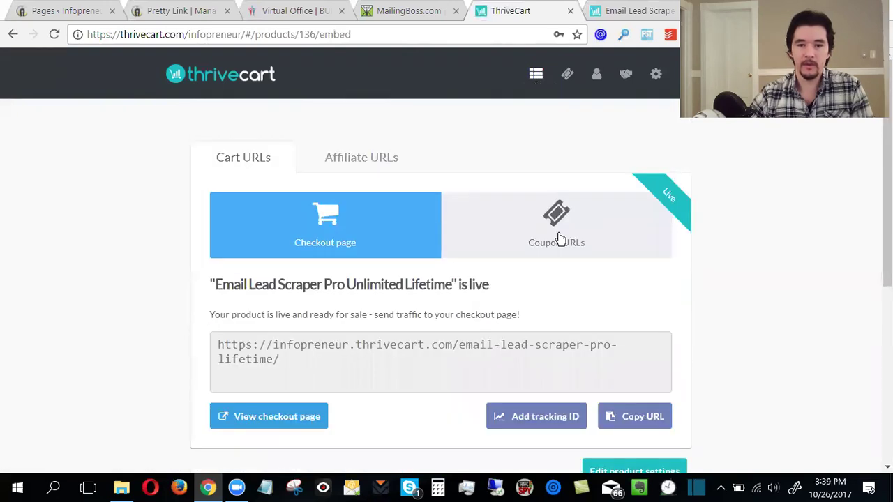
pyautogui.click(559, 238)
pyautogui.click(466, 349)
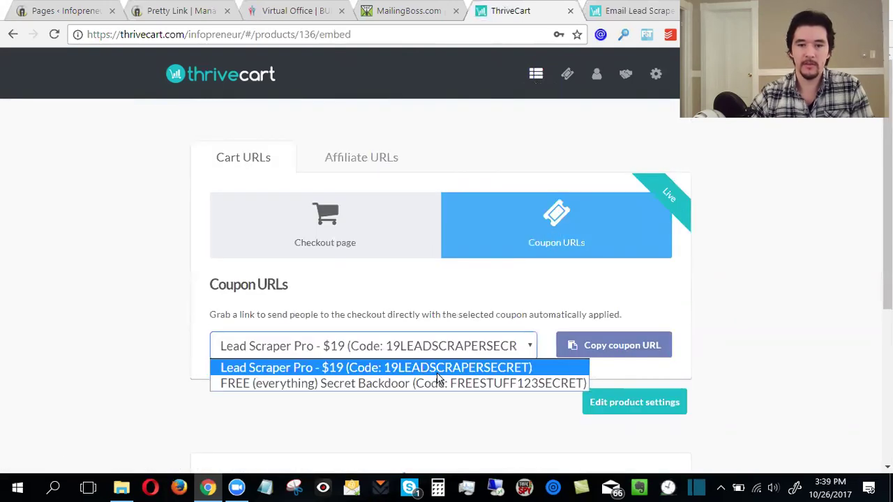
pyautogui.click(471, 353)
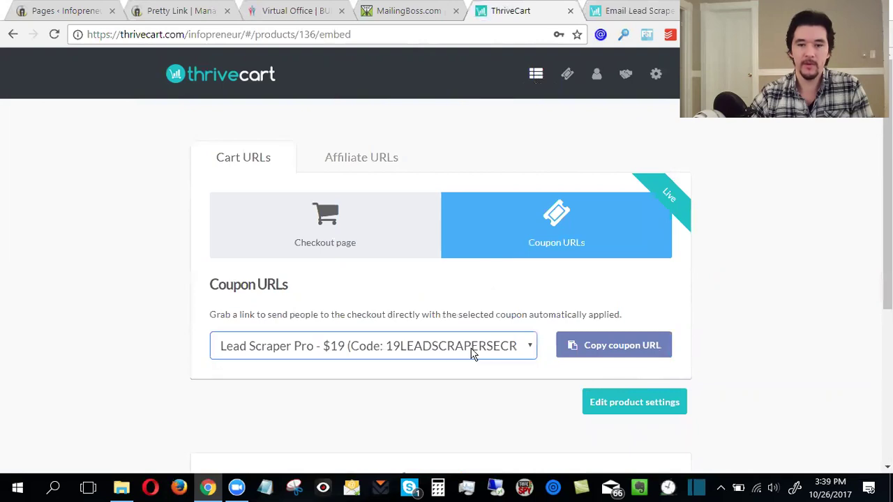
pyautogui.click(654, 358)
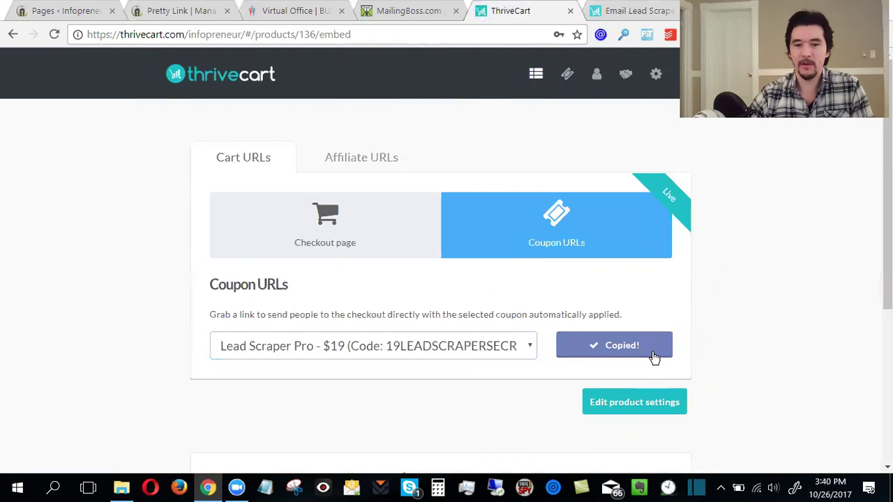
# Step: Look through the Pretty Link, Virtual Office, Pages and MailingBoss tabs, ending on the Email Lead Scraper checkout
pyautogui.click(196, 12)
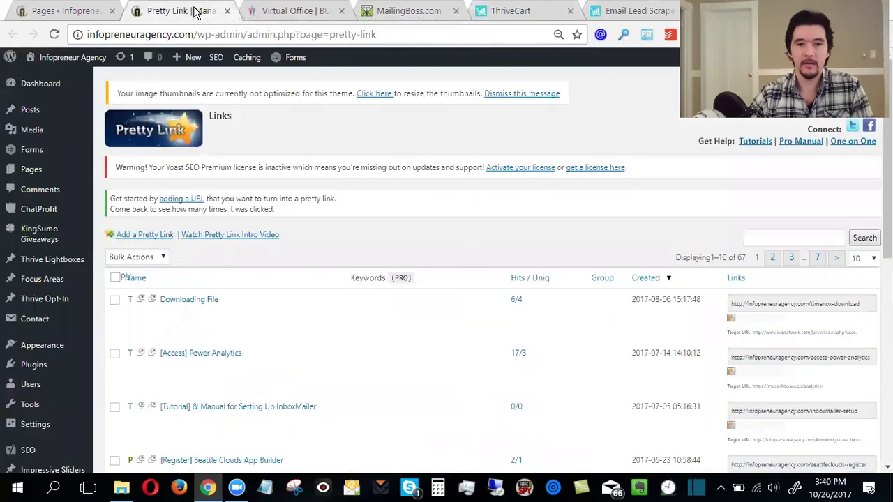
pyautogui.click(297, 11)
pyautogui.click(44, 11)
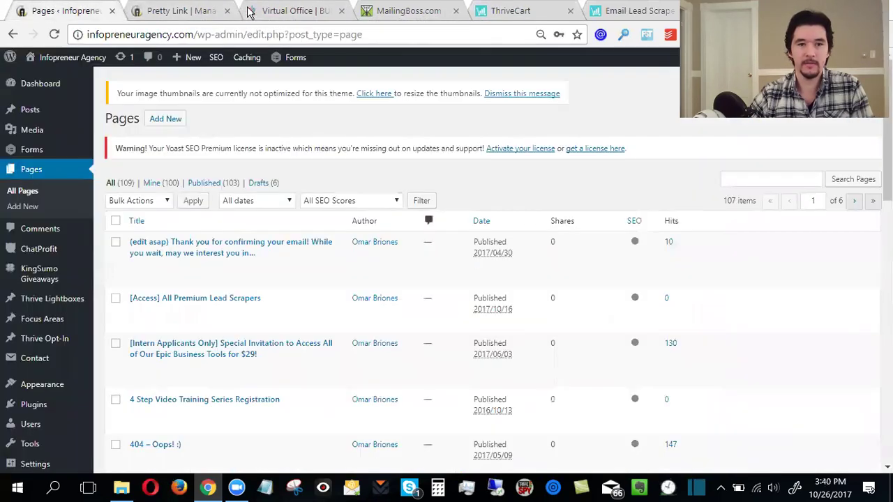
pyautogui.click(439, 11)
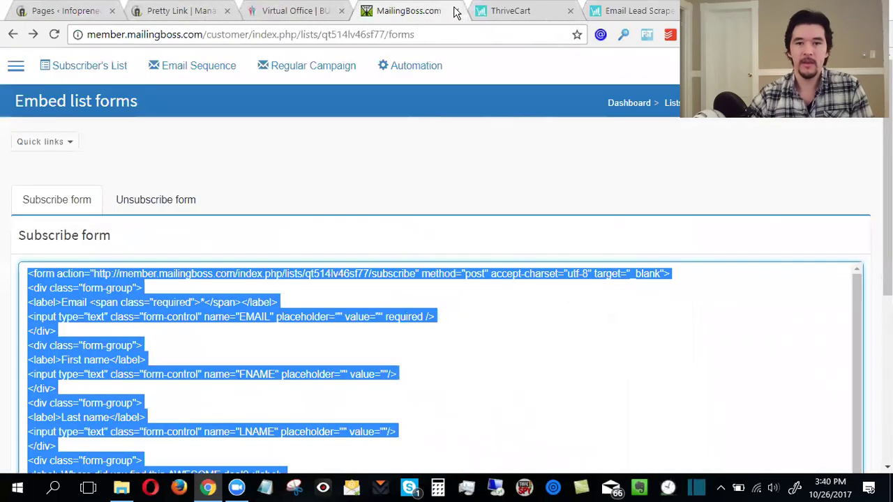
pyautogui.click(621, 10)
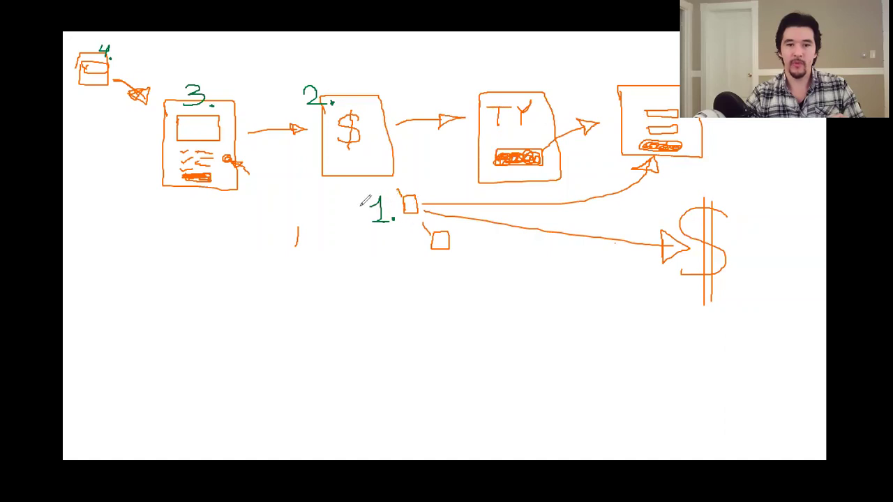
# Step: Draw checkmarks beside funnel steps 1 and 2 and the TY box, and begin one on the last box
pyautogui.moveTo(348, 209); pyautogui.dragTo(392, 179)
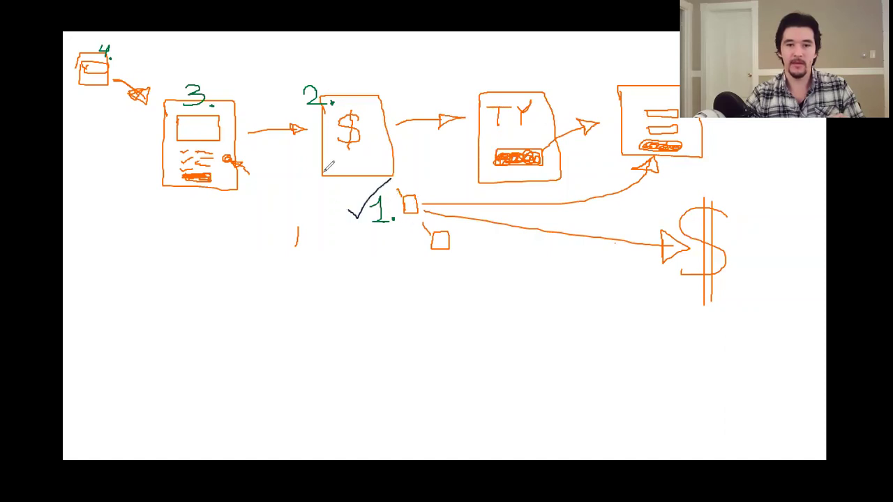
pyautogui.moveTo(280, 92)
pyautogui.mouseDown()
pyautogui.moveTo(286, 102)
pyautogui.moveTo(310, 83)
pyautogui.mouseUp()
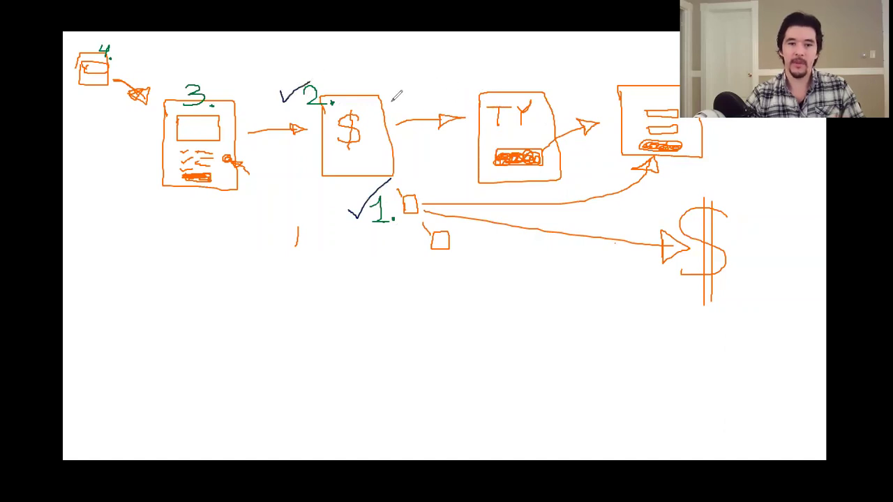
pyautogui.moveTo(470, 93)
pyautogui.mouseDown()
pyautogui.moveTo(477, 98)
pyautogui.moveTo(506, 79)
pyautogui.mouseUp()
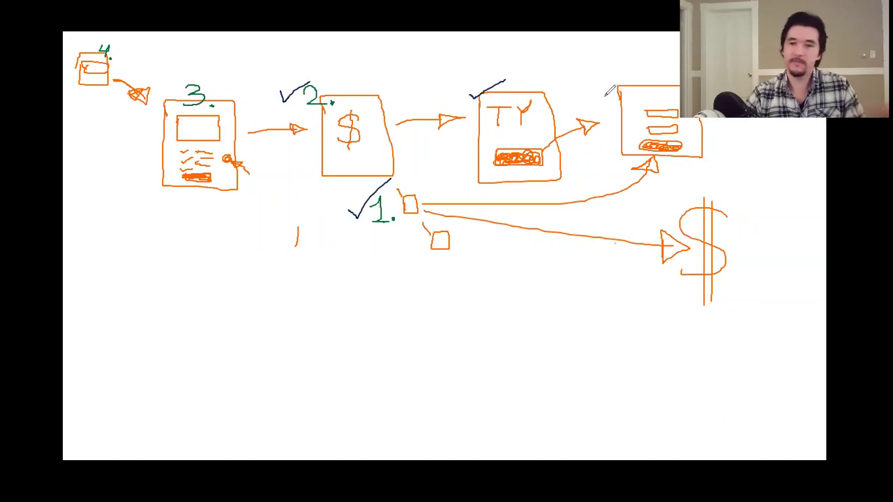
pyautogui.moveTo(604, 95); pyautogui.dragTo(629, 81)
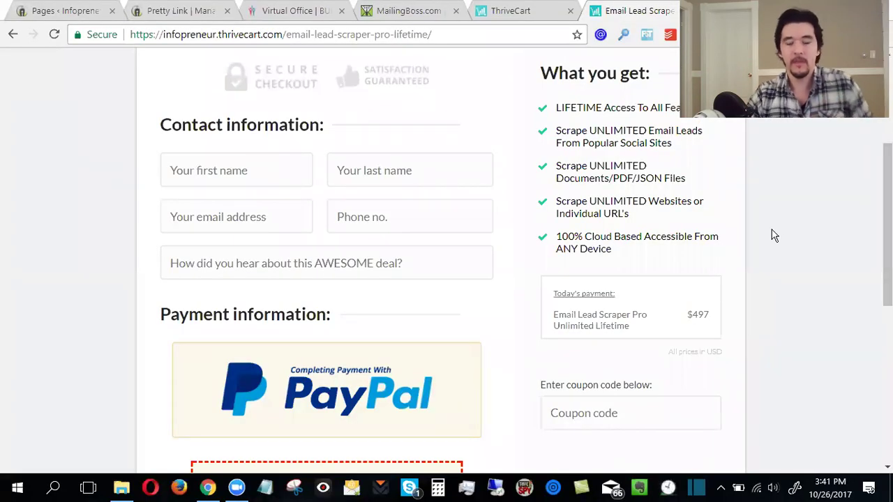
# Step: Open the product settings editor for Email Lead Scraper Pro Unlimited Lifetime from its checkout link panel
pyautogui.click(530, 11)
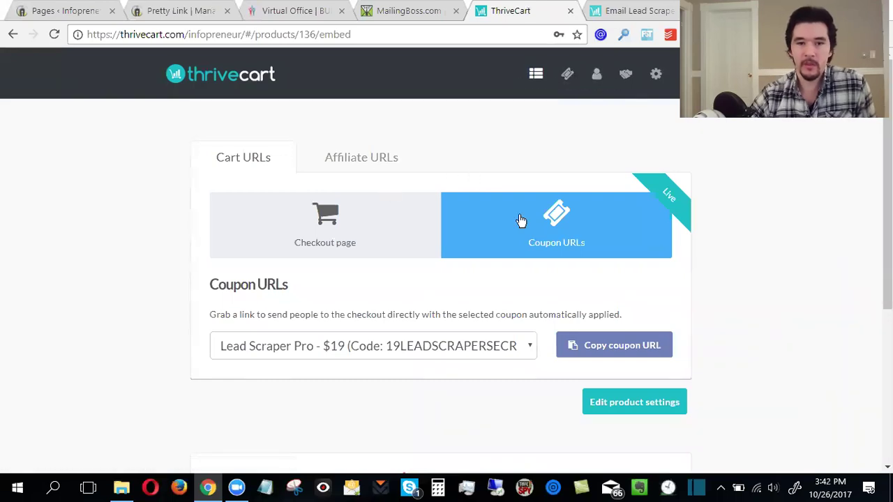
pyautogui.click(320, 231)
pyautogui.scroll(-3, 526, 262)
pyautogui.scroll(-2, 526, 262)
pyautogui.scroll(3, 508, 235)
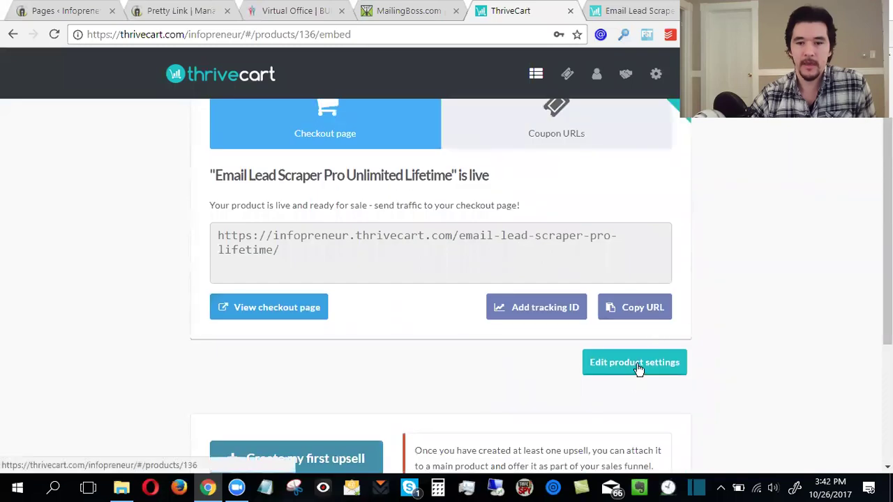
pyautogui.click(647, 370)
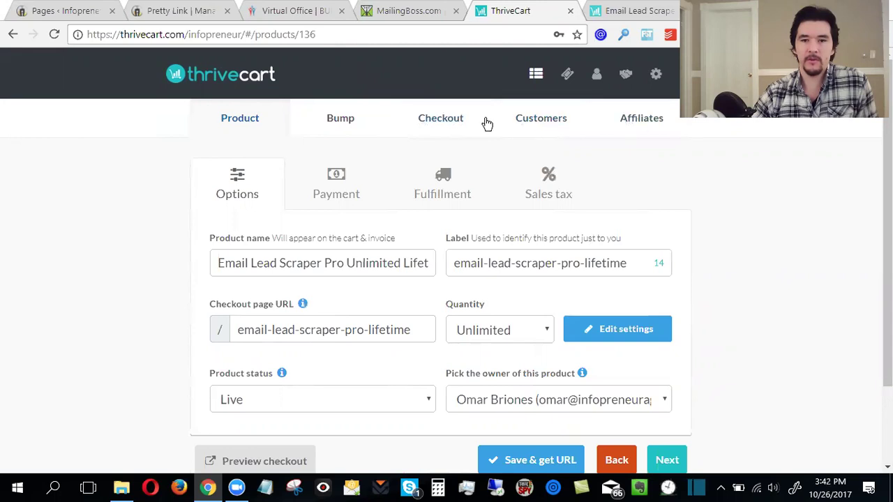
pyautogui.click(562, 125)
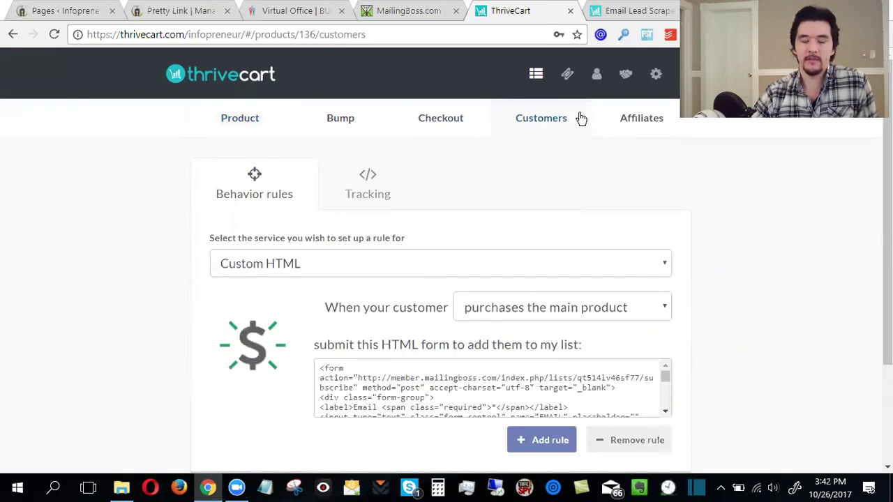
pyautogui.scroll(-2, 833, 255)
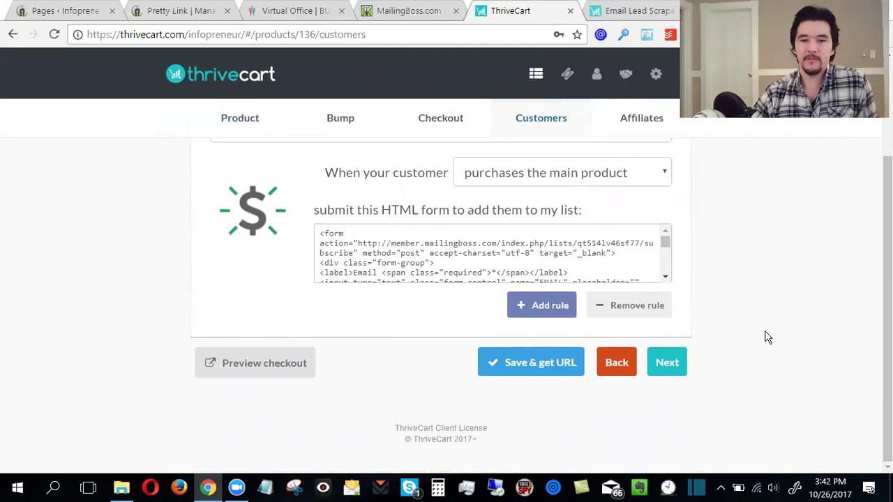
pyautogui.scroll(2, 621, 293)
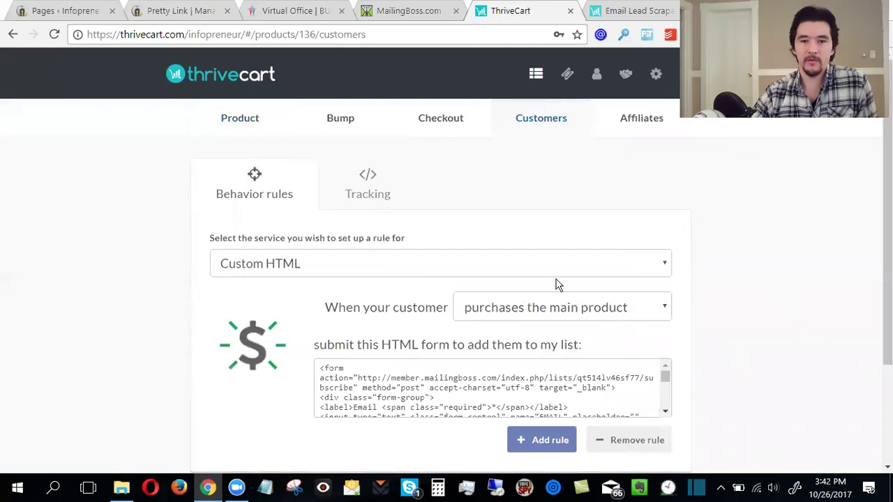
pyautogui.click(377, 198)
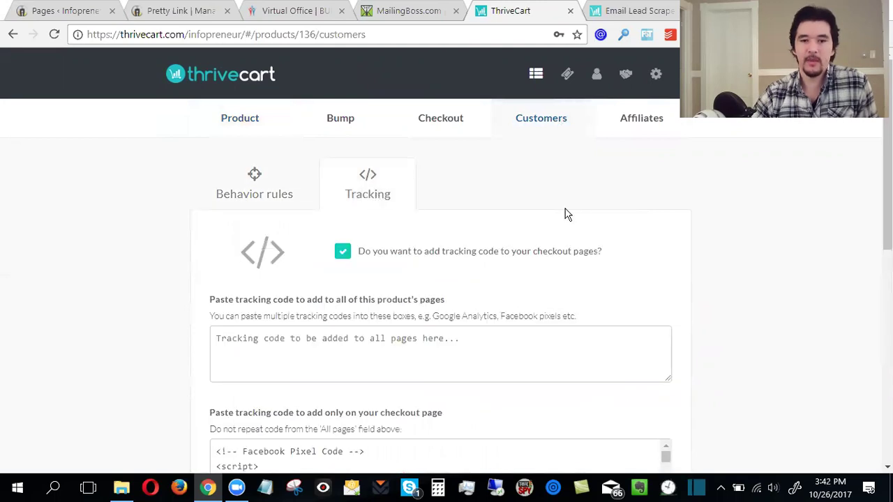
pyautogui.scroll(-3, 565, 214)
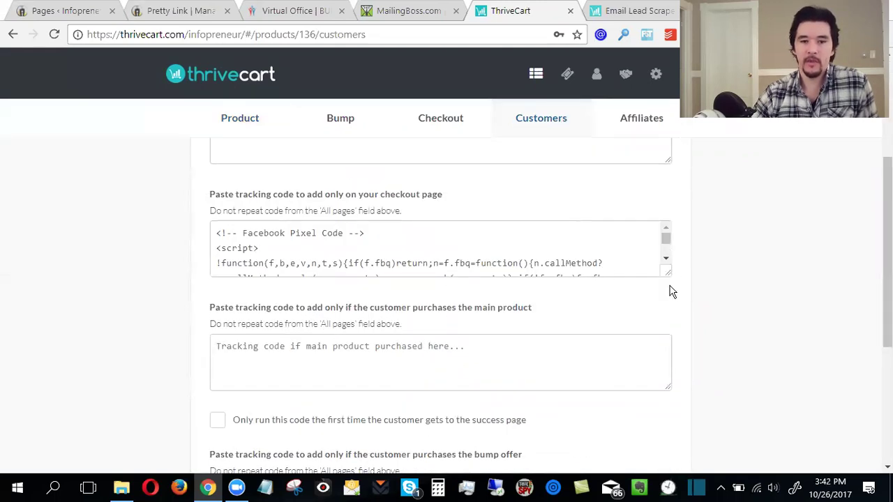
pyautogui.moveTo(667, 273); pyautogui.dragTo(714, 381)
pyautogui.scroll(-5, 386, 263)
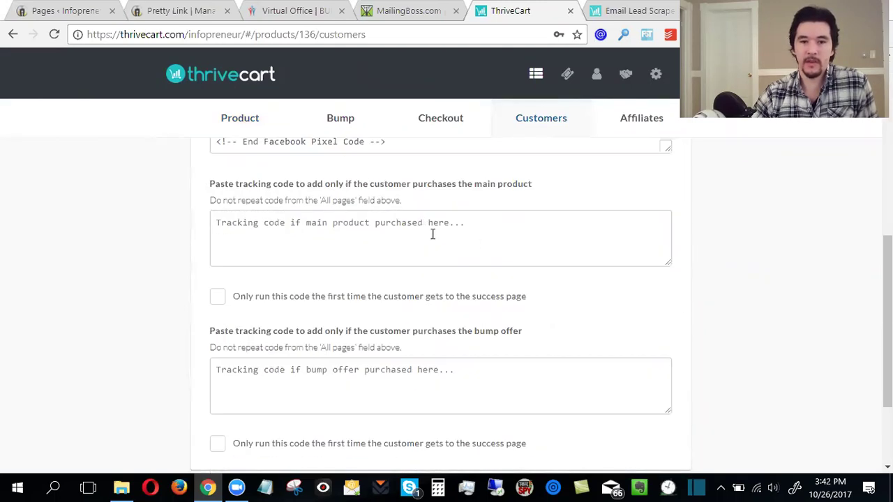
pyautogui.scroll(3, 433, 233)
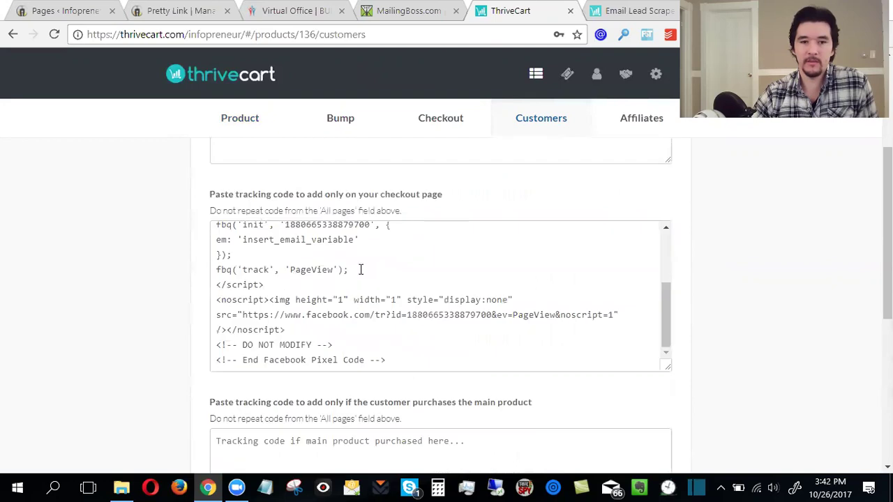
pyautogui.click(476, 269)
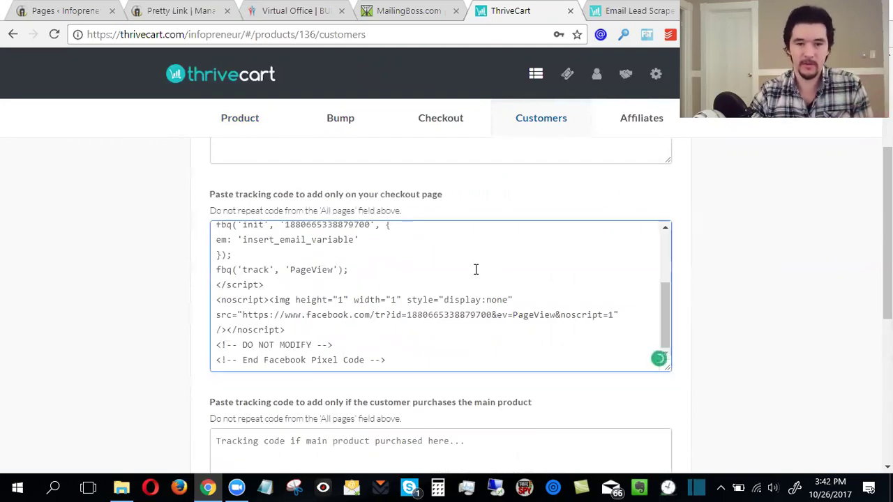
pyautogui.scroll(6, 475, 271)
pyautogui.scroll(-3, 476, 274)
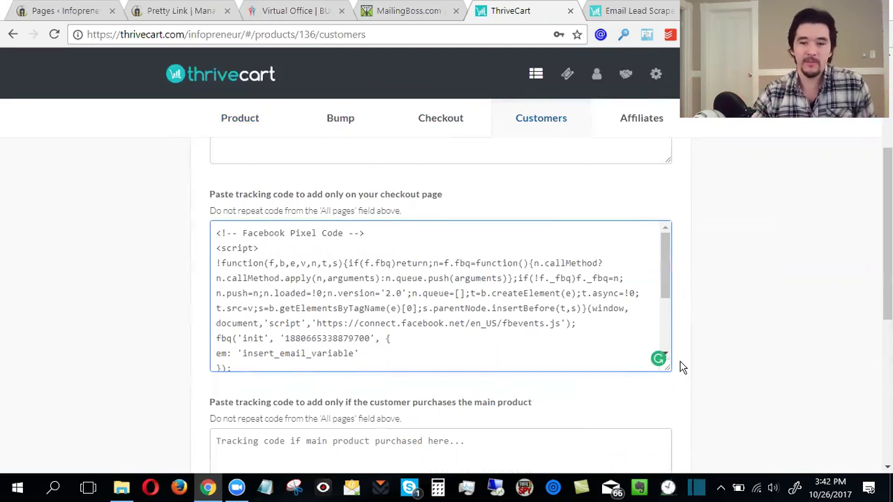
pyautogui.moveTo(669, 371); pyautogui.dragTo(672, 290)
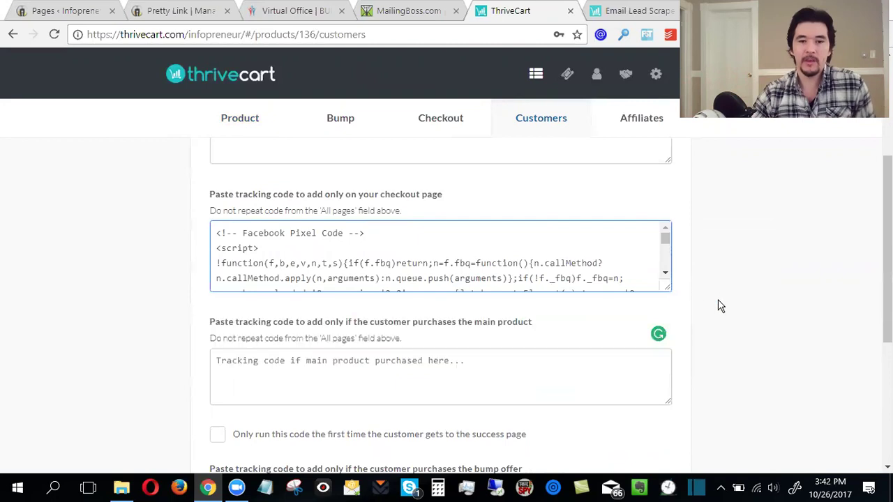
pyautogui.scroll(-3, 721, 307)
pyautogui.scroll(1, 721, 306)
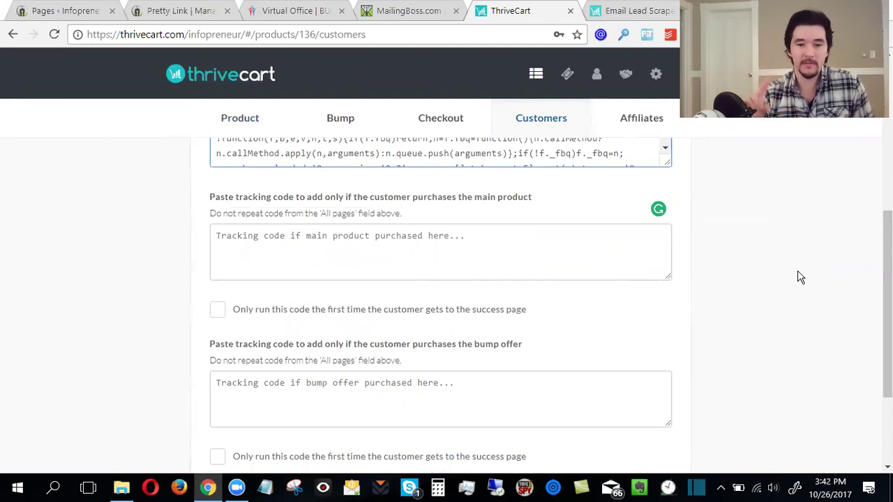
pyautogui.click(467, 243)
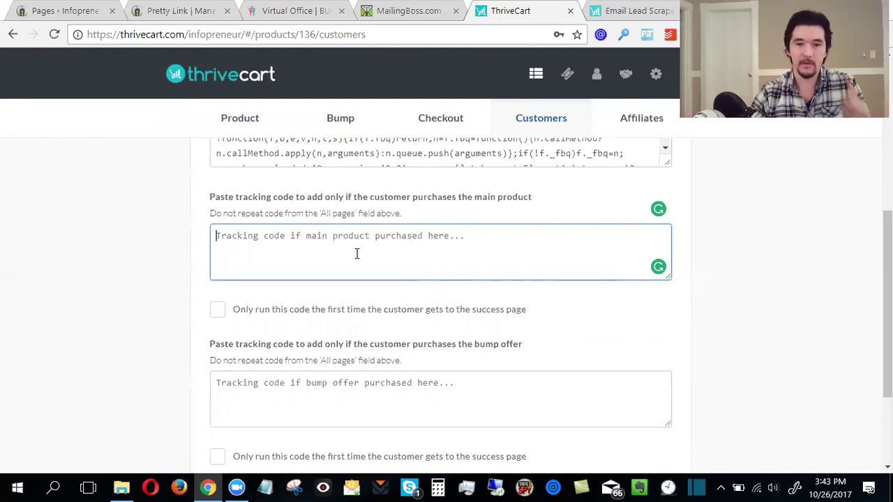
pyautogui.scroll(-2, 556, 269)
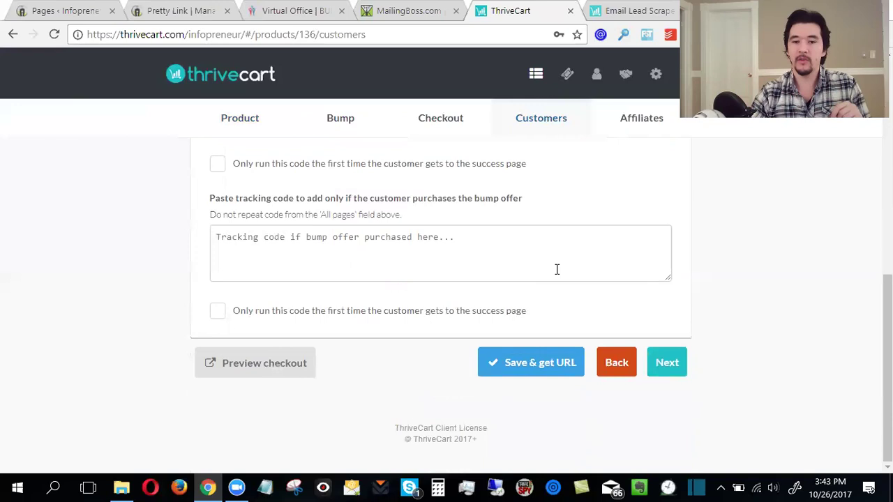
pyautogui.click(349, 242)
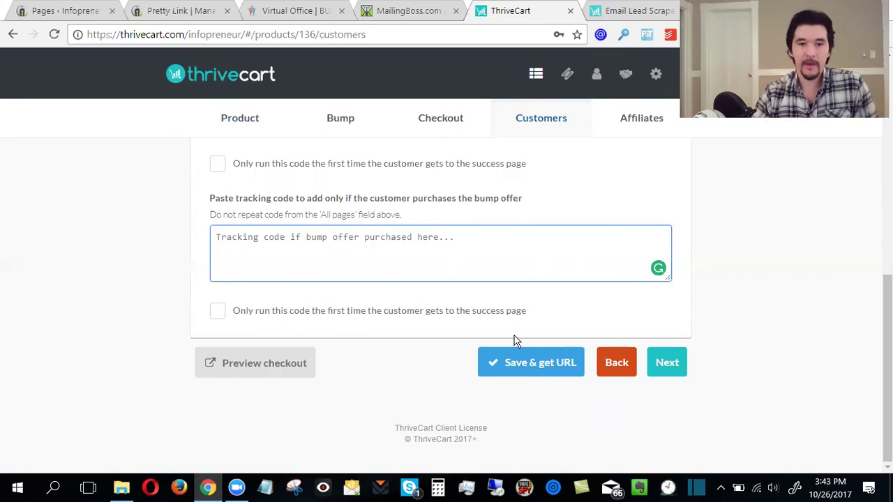
# Step: Copy all of the checkout Facebook Pixel code into a blank Notepad
pyautogui.scroll(3, 514, 339)
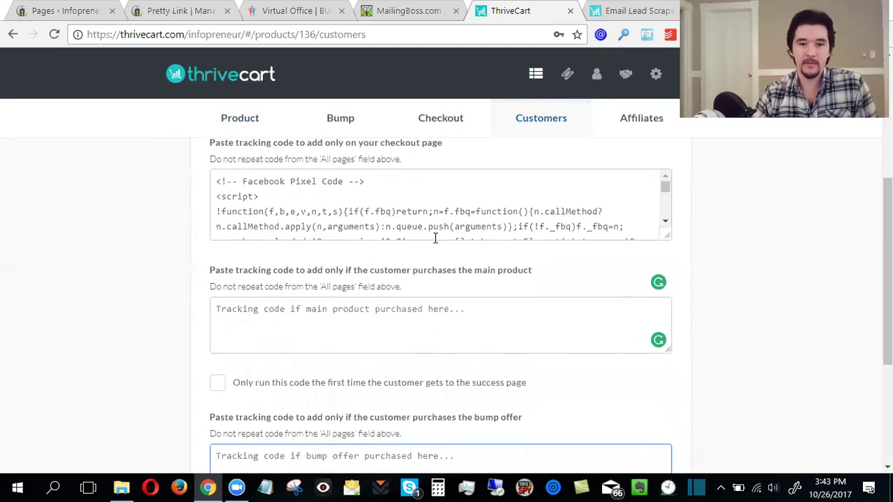
pyautogui.moveTo(665, 239); pyautogui.dragTo(670, 319)
pyautogui.scroll(-1, 393, 288)
pyautogui.scroll(-5, 393, 287)
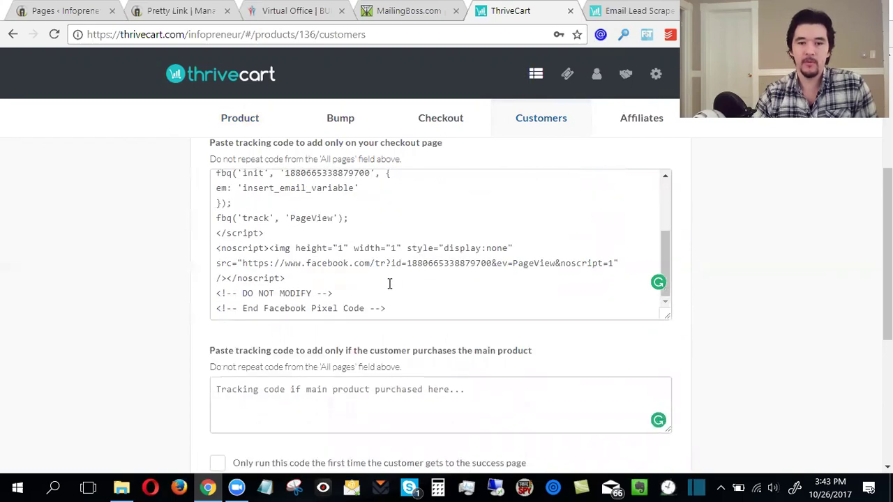
pyautogui.scroll(3, 388, 289)
pyautogui.click(397, 276)
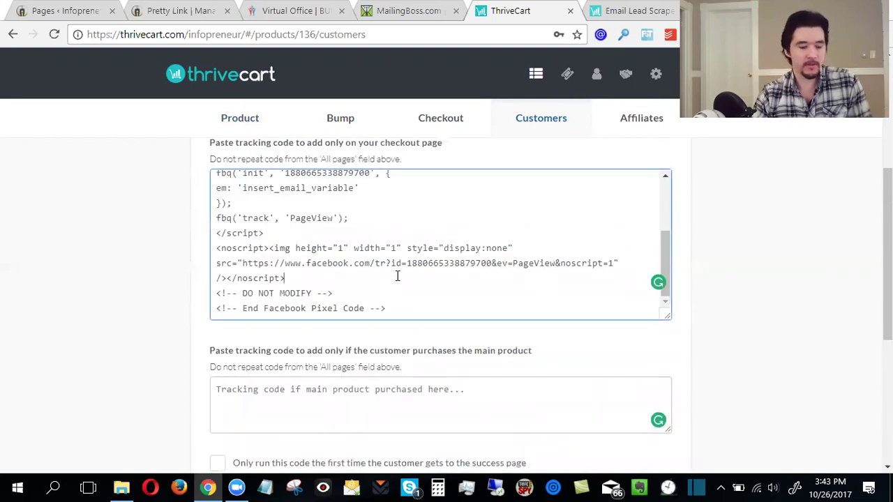
pyautogui.hotkey('ctrl', 'a')
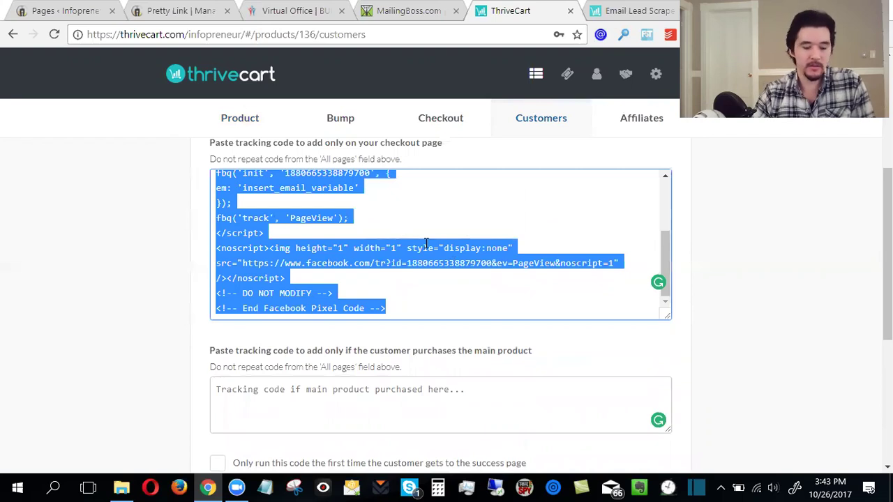
pyautogui.click(267, 488)
pyautogui.hotkey('ctrl', 'v')
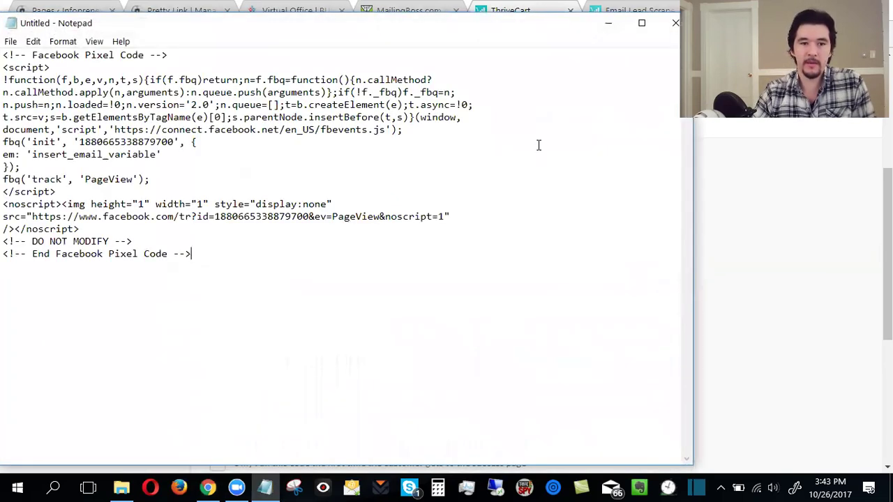
pyautogui.click(608, 25)
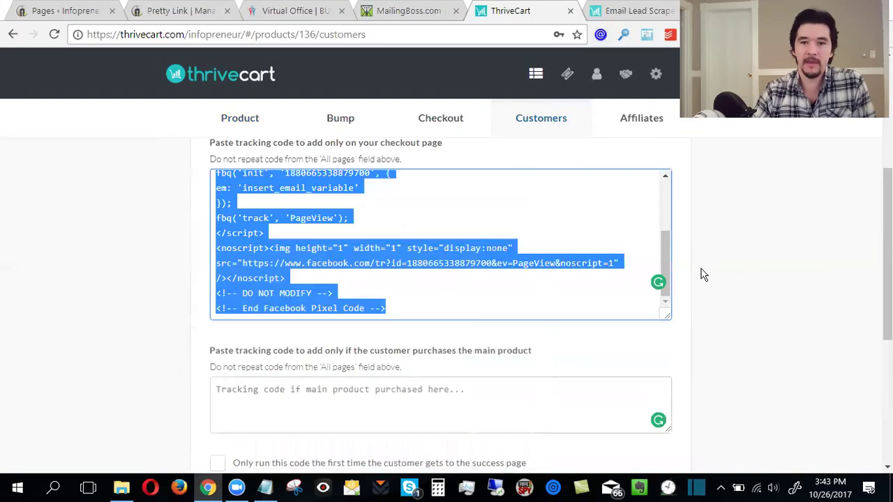
# Step: Save the product with Save & get URL, then bring up the Builderall Virtual Office page
pyautogui.scroll(-5, 703, 274)
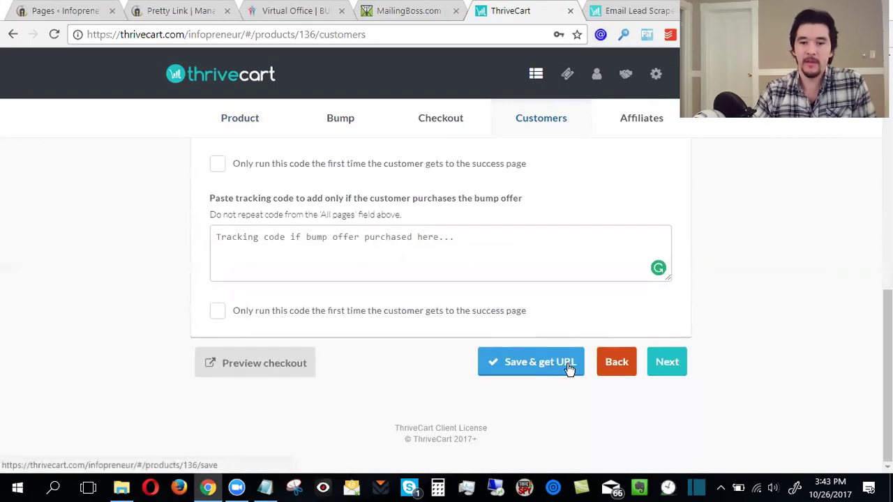
pyautogui.click(569, 369)
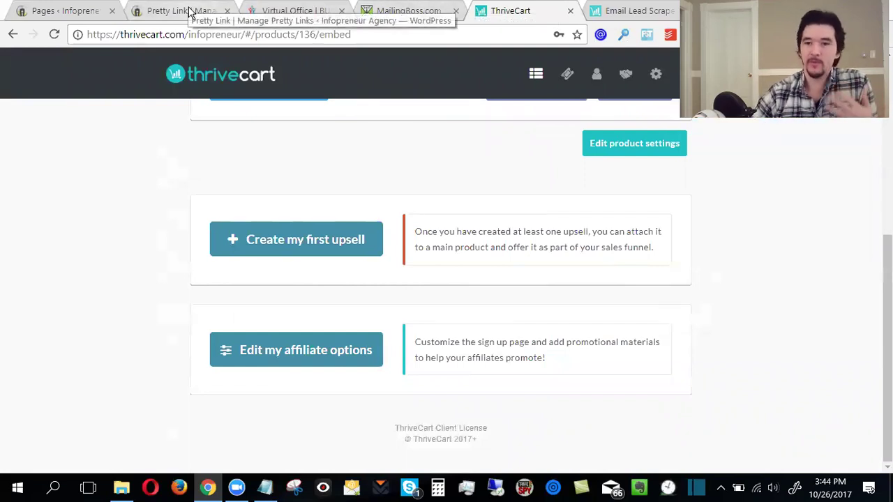
pyautogui.click(300, 10)
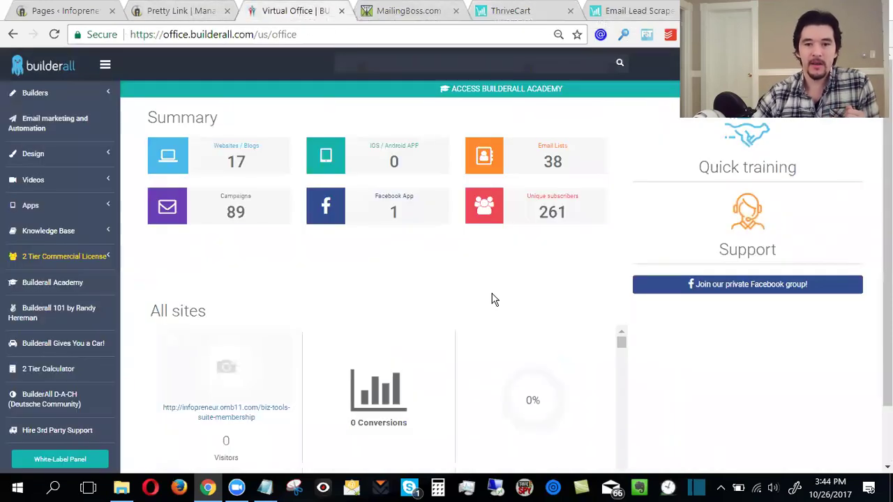
# Step: Bring up the Pretty Link Manage page and scroll through its list of 67 links
pyautogui.click(141, 12)
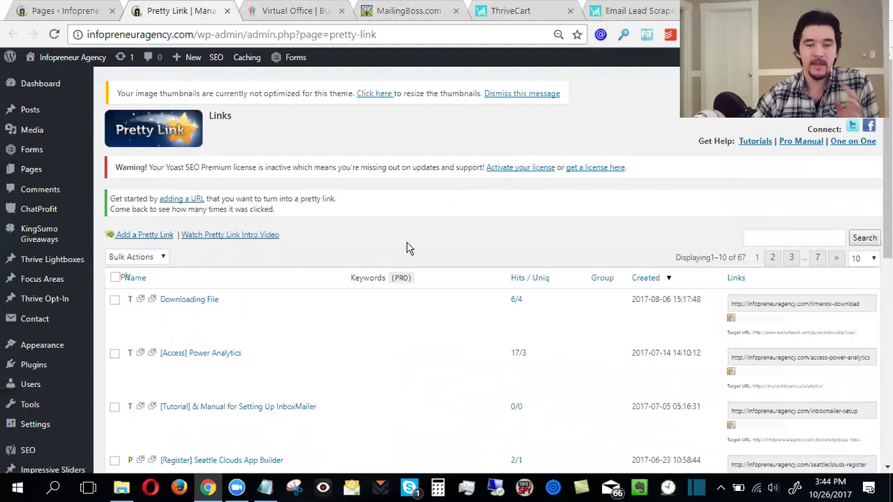
pyautogui.scroll(-3, 409, 248)
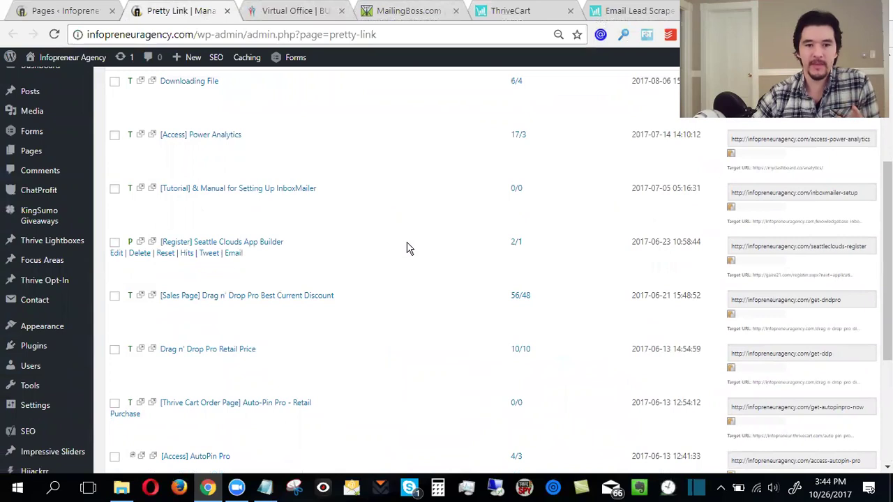
pyautogui.scroll(3, 409, 249)
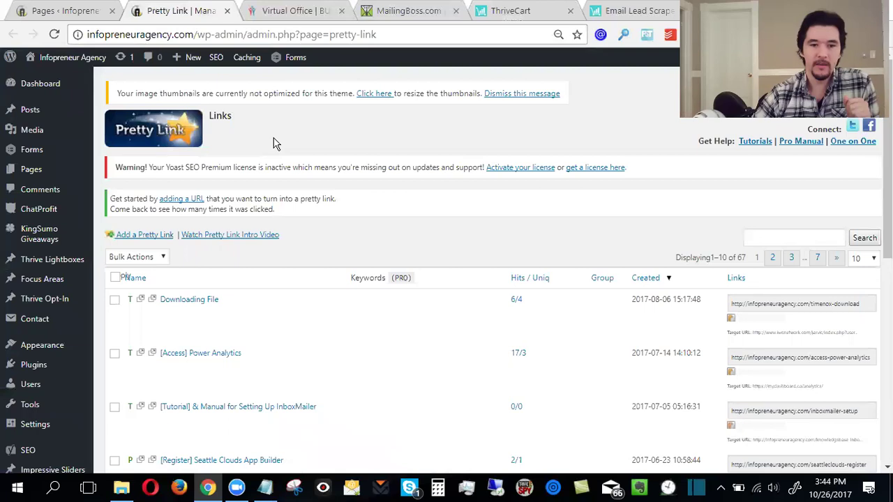
# Step: Start a new Pretty Link, leaving the redirection type at 307 (Temporary)
pyautogui.click(152, 238)
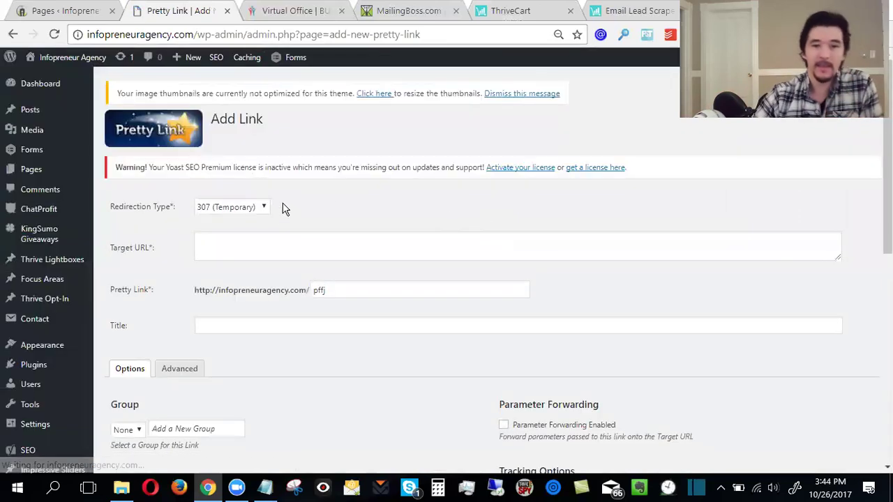
pyautogui.click(262, 208)
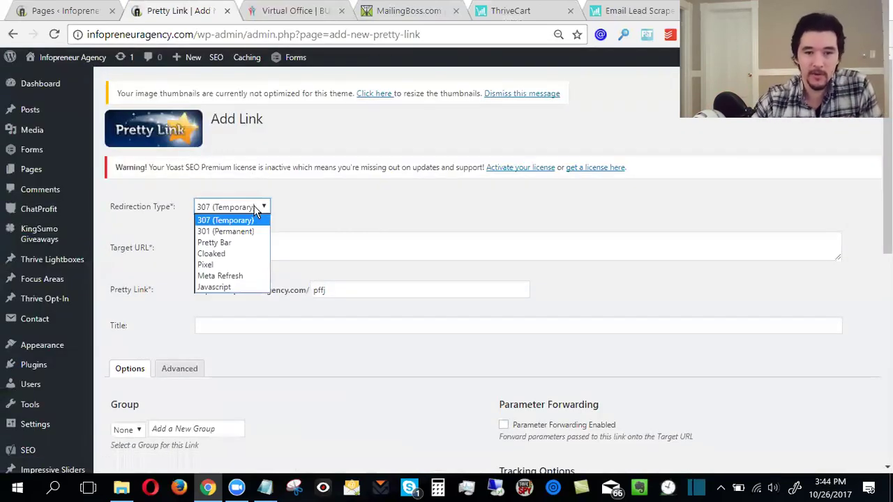
pyautogui.click(257, 208)
pyautogui.click(259, 208)
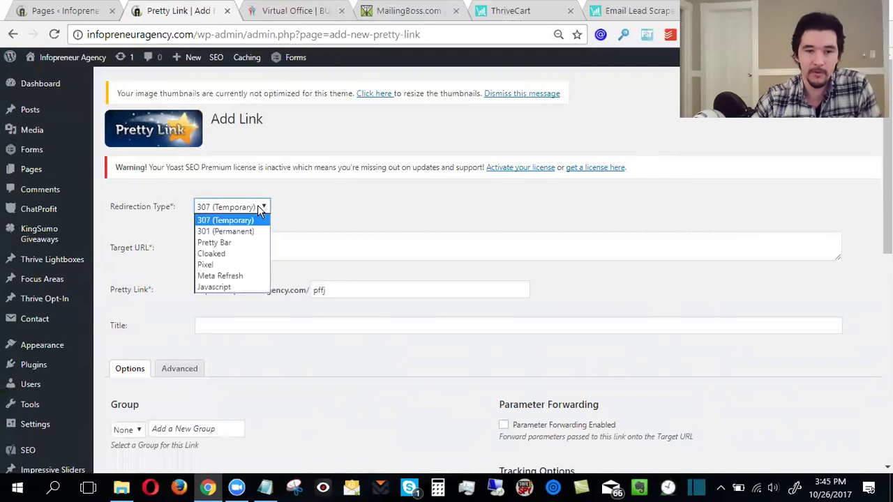
pyautogui.click(258, 209)
pyautogui.click(295, 247)
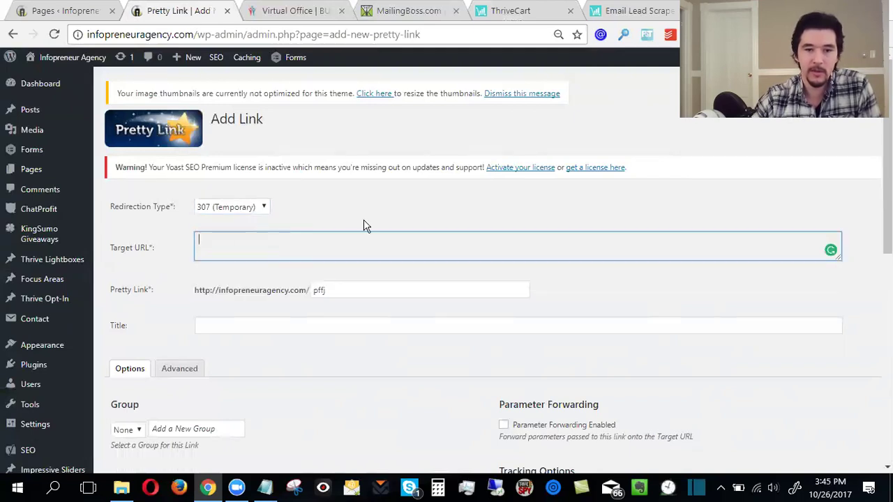
# Step: Copy ThriveCart's 'Lead Scraper Pro - $19' coupon checkout URL from the Coupon URLs list
pyautogui.click(627, 11)
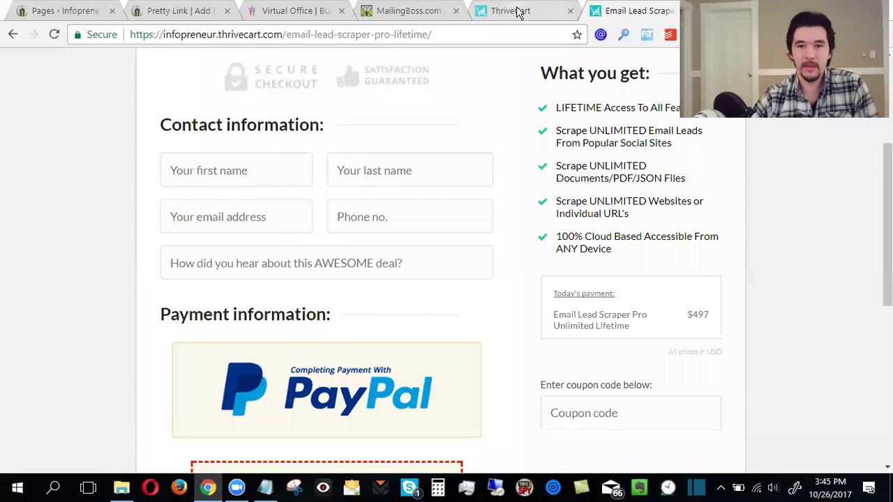
pyautogui.click(520, 13)
pyautogui.scroll(3, 569, 276)
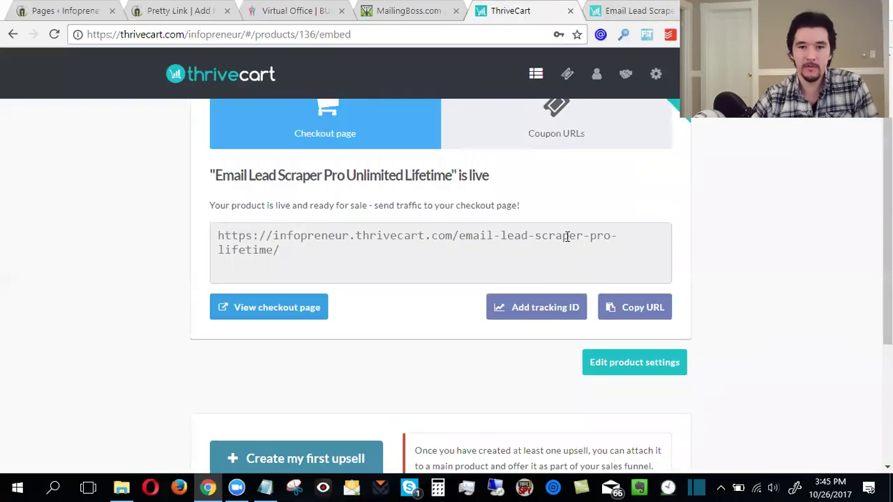
pyautogui.click(555, 119)
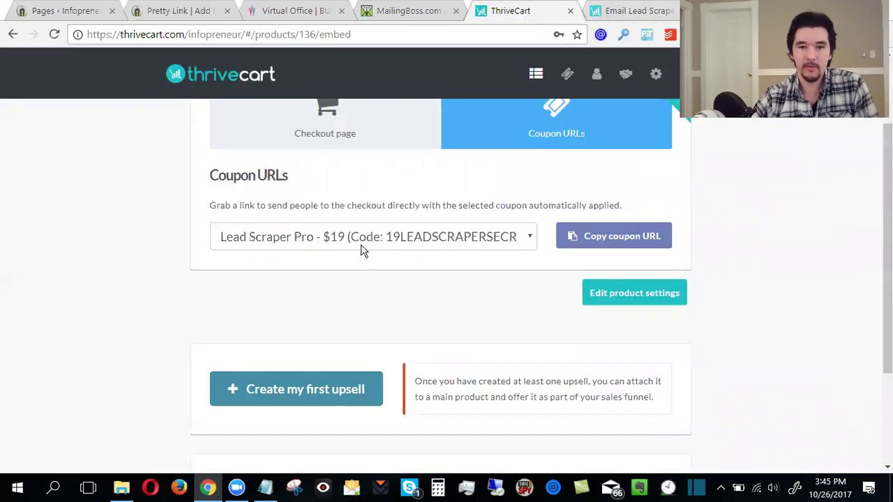
pyautogui.click(620, 246)
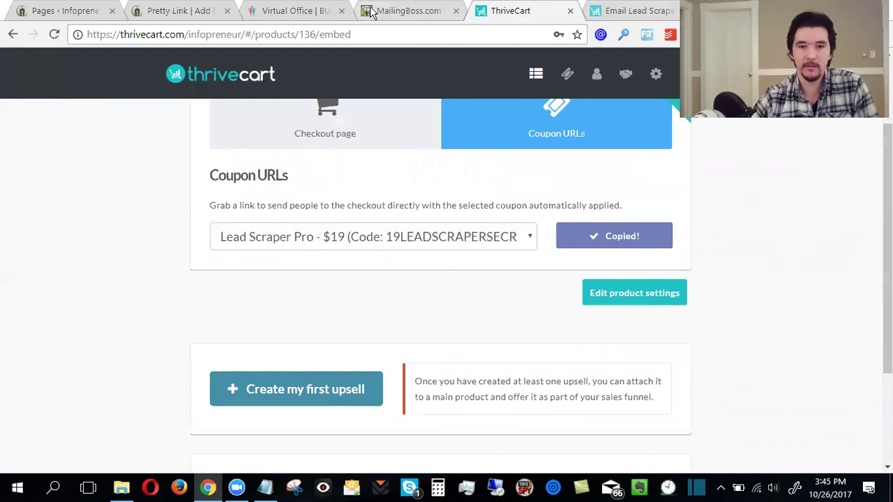
pyautogui.click(137, 12)
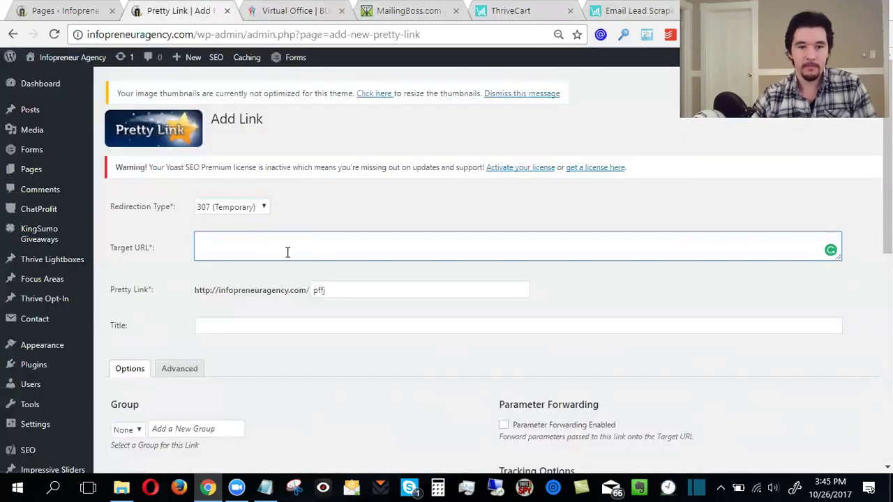
# Step: Paste the coupon checkout URL into the Target URL field
pyautogui.hotkey('ctrl', 'v')
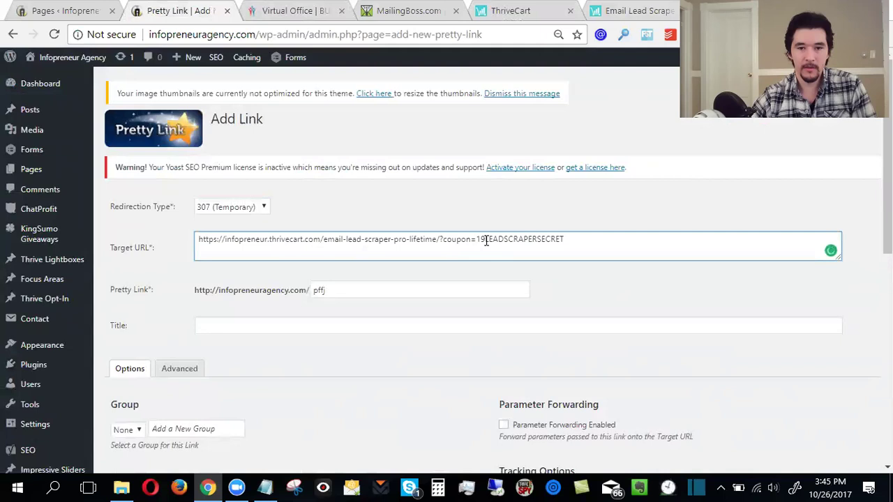
pyautogui.moveTo(477, 240); pyautogui.dragTo(634, 251)
pyautogui.click(544, 273)
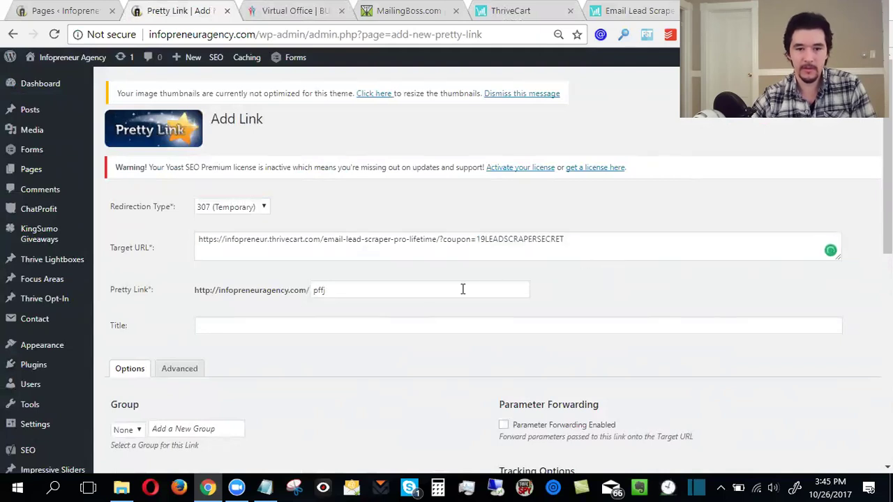
# Step: Replace the auto-generated slug pffj with get-leadscraperpro-now
pyautogui.click(273, 291)
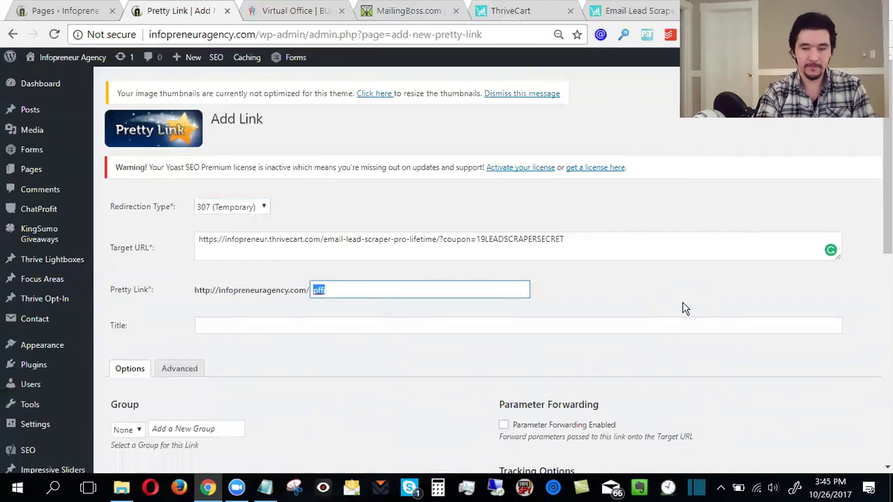
pyautogui.write('order-')
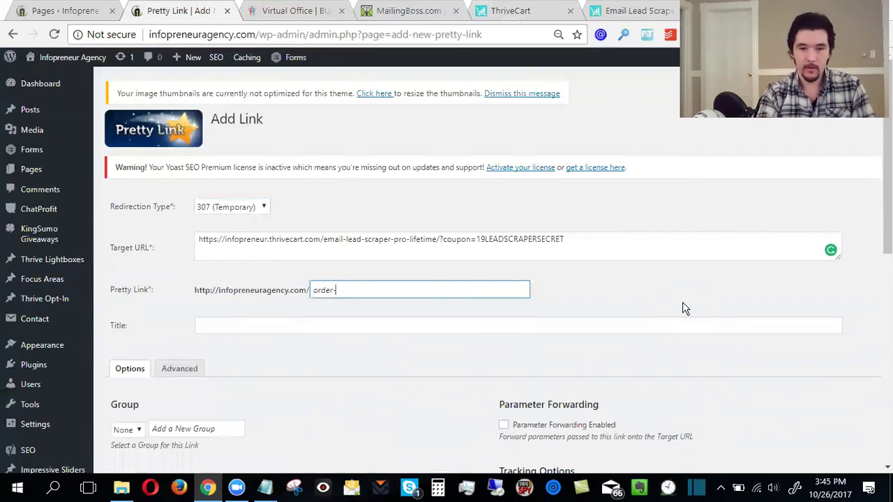
pyautogui.press('BackSpace')
pyautogui.press('BackSpace')
pyautogui.press('BackSpace')
pyautogui.press('BackSpace')
pyautogui.press('BackSpace')
pyautogui.press('BackSpace')
pyautogui.write('thr')
pyautogui.press('BackSpace')
pyautogui.press('BackSpace')
pyautogui.press('BackSpace')
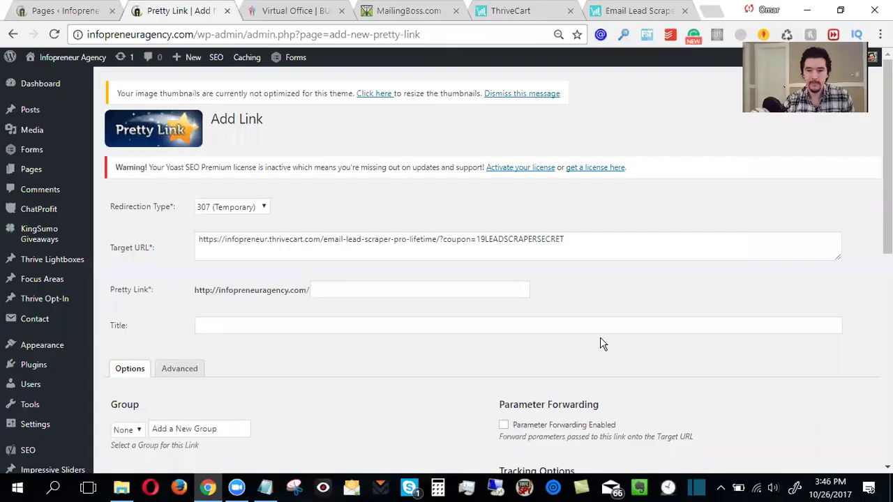
pyautogui.click(482, 290)
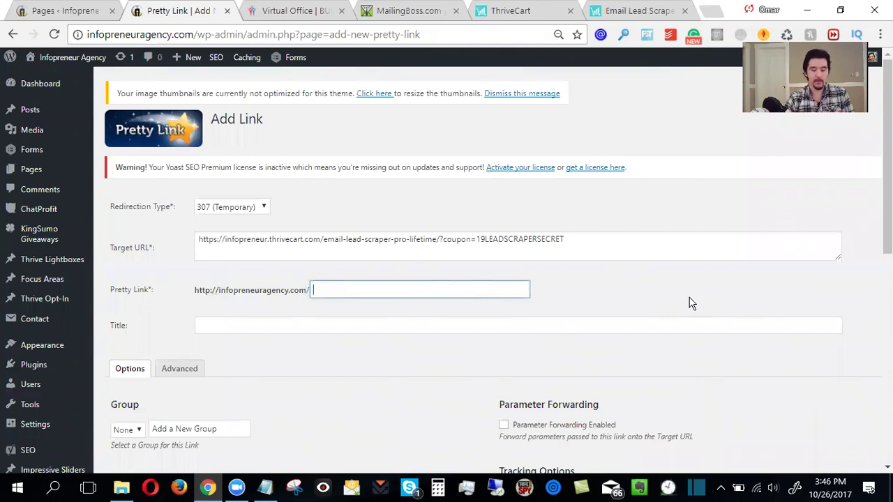
pyautogui.write('get-')
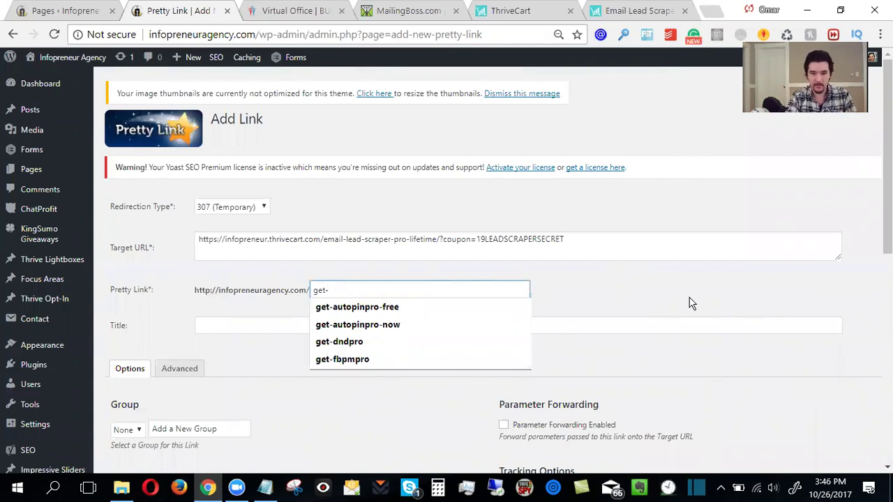
pyautogui.write('leadsca')
pyautogui.press('BackSpace')
pyautogui.press('BackSpace')
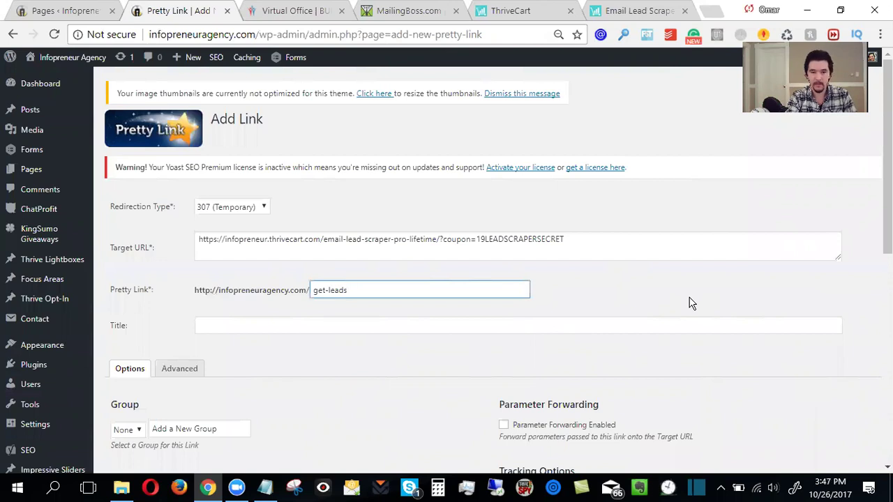
pyautogui.write('craperpro-')
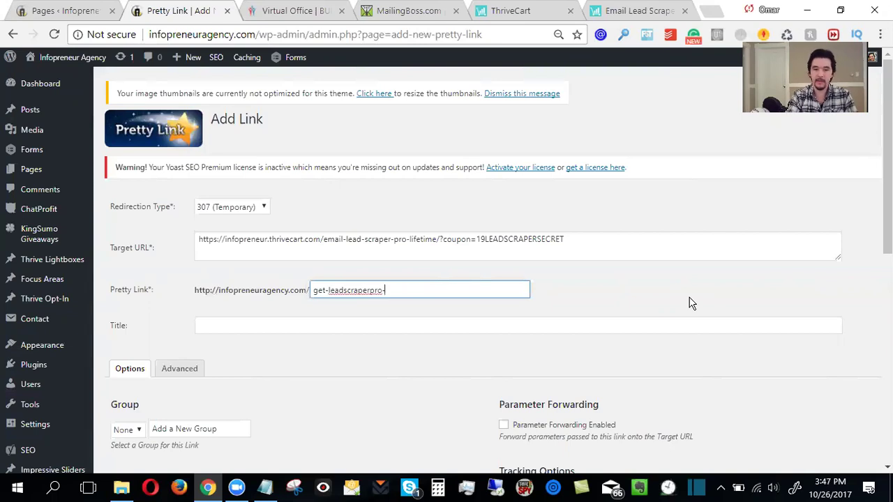
pyautogui.write('now')
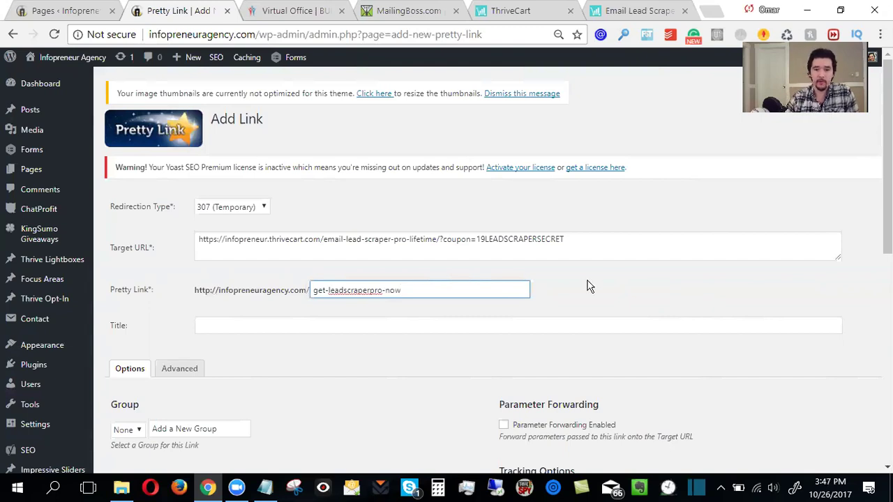
pyautogui.click(547, 328)
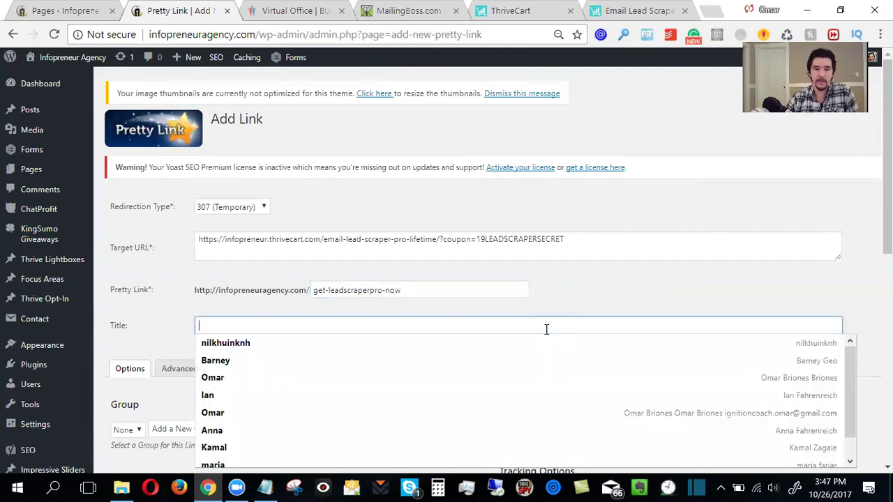
# Step: Fill the title from an earlier '[Thrive Cart Order Page]' autocomplete suggestion
pyautogui.click(600, 296)
pyautogui.click(561, 322)
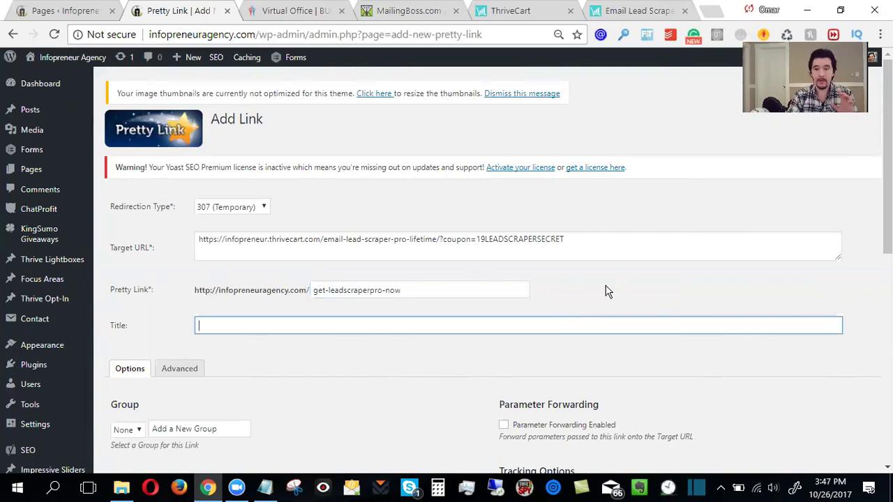
pyautogui.press('Down')
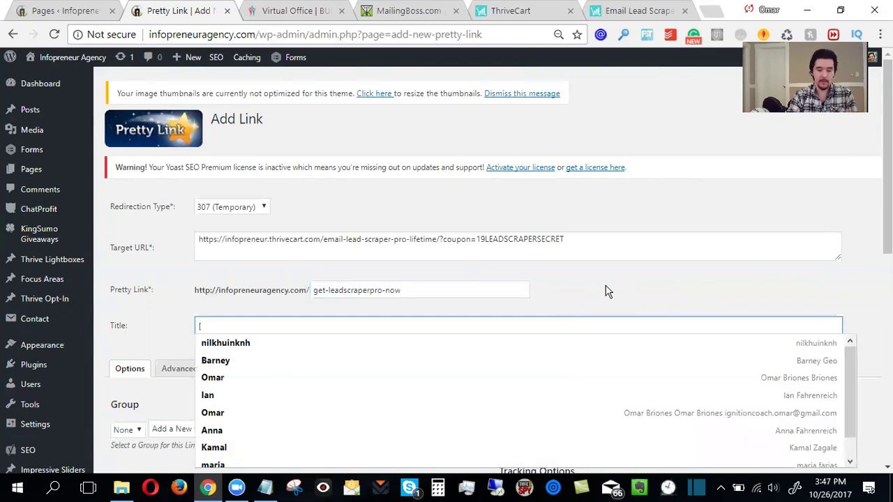
pyautogui.write('[Thrive')
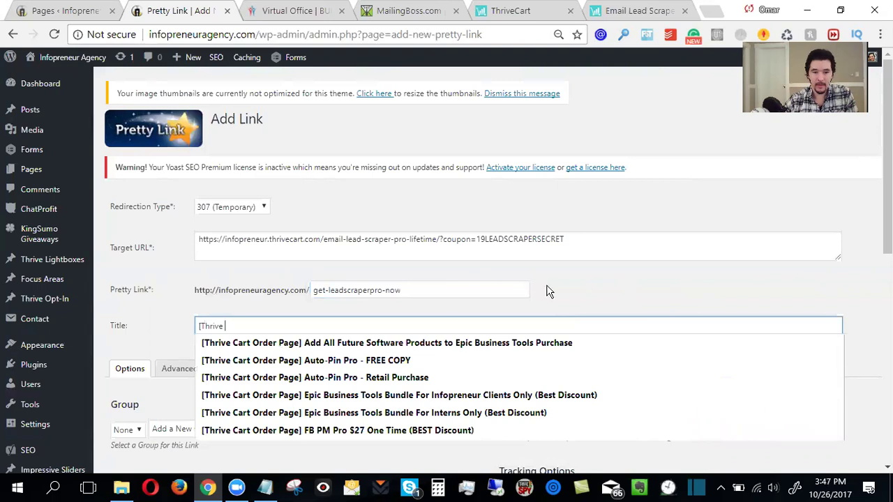
pyautogui.click(292, 349)
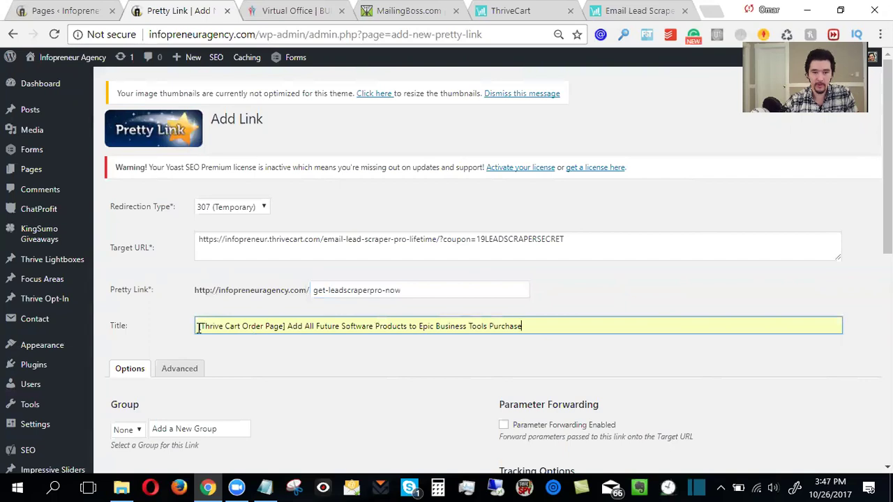
pyautogui.moveTo(199, 328); pyautogui.dragTo(286, 333)
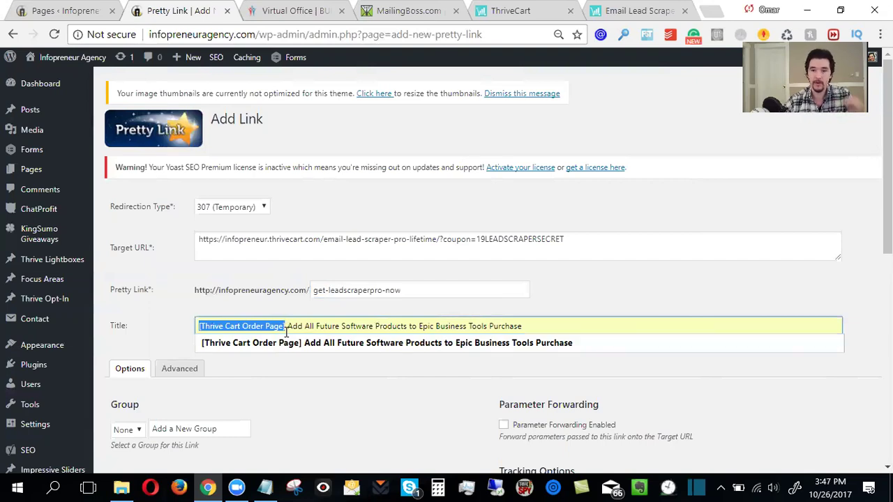
pyautogui.press('End')
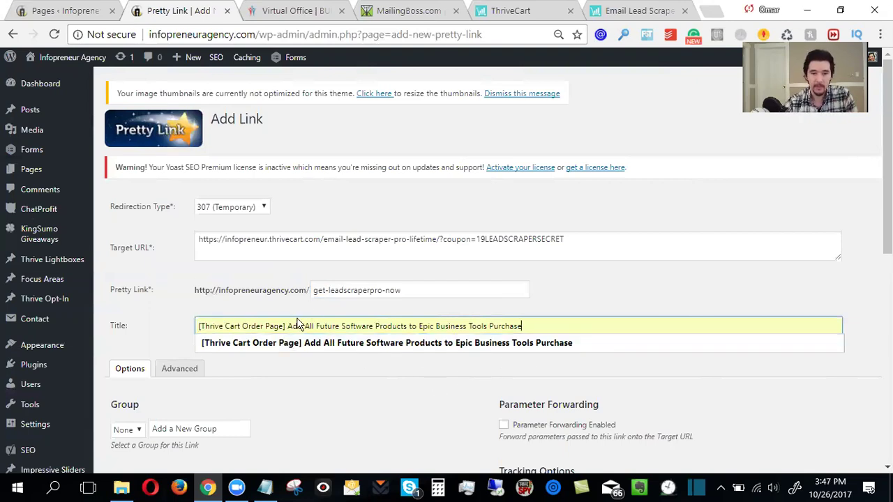
pyautogui.moveTo(285, 326); pyautogui.dragTo(201, 329)
pyautogui.click(200, 328)
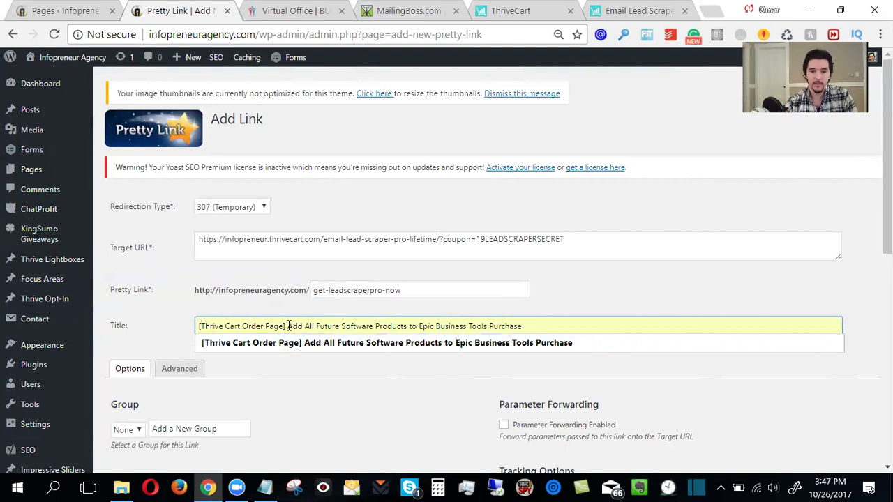
# Step: Replace the text after the prefix with 'Lead Scraper Pro - Best Deal Online'
pyautogui.moveTo(287, 327); pyautogui.dragTo(629, 324)
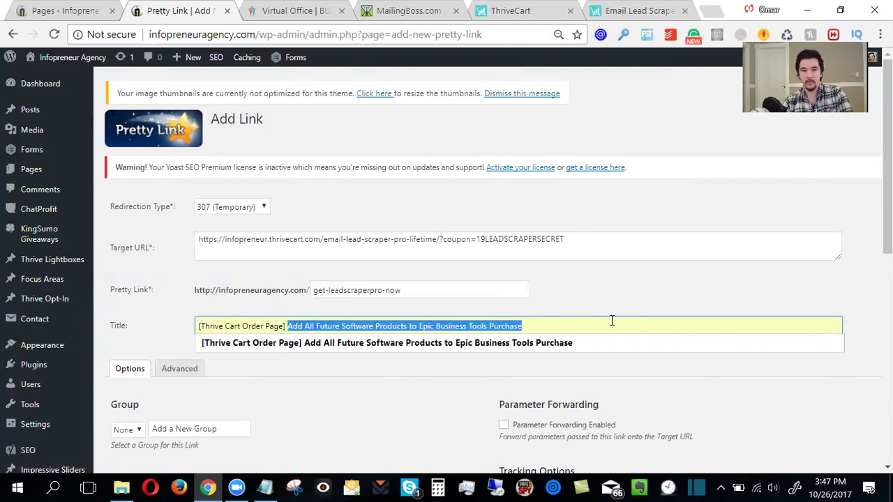
pyautogui.press('BackSpace')
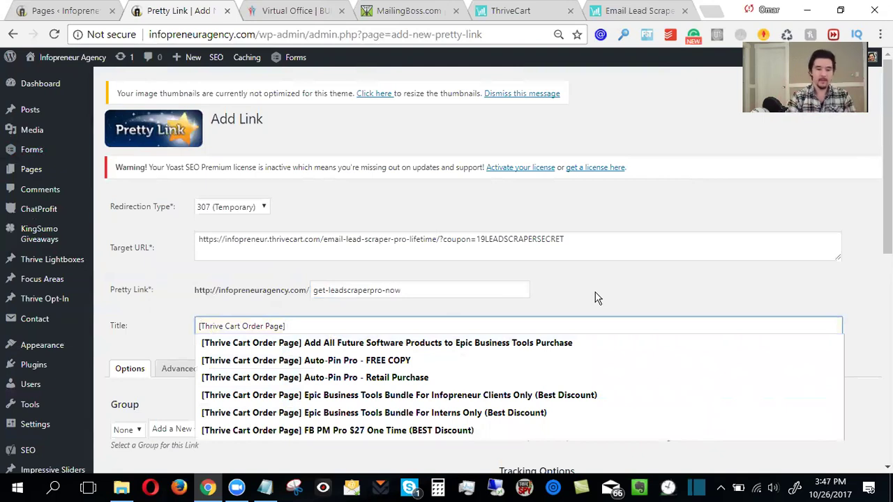
pyautogui.write('T')
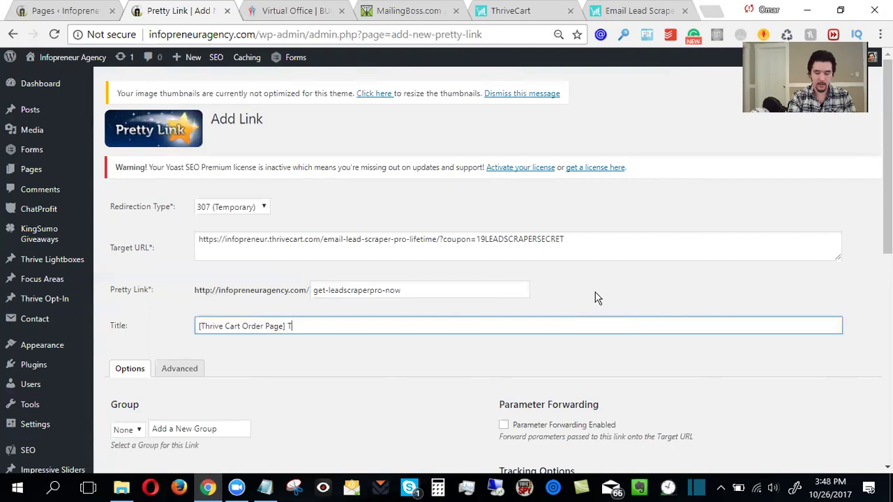
pyautogui.press('BackSpace')
pyautogui.press('BackSpace')
pyautogui.write('FB Liv')
pyautogui.press('BackSpace')
pyautogui.press('BackSpace')
pyautogui.press('BackSpace')
pyautogui.press('BackSpace')
pyautogui.press('BackSpace')
pyautogui.press('BackSpace')
pyautogui.press('BackSpace')
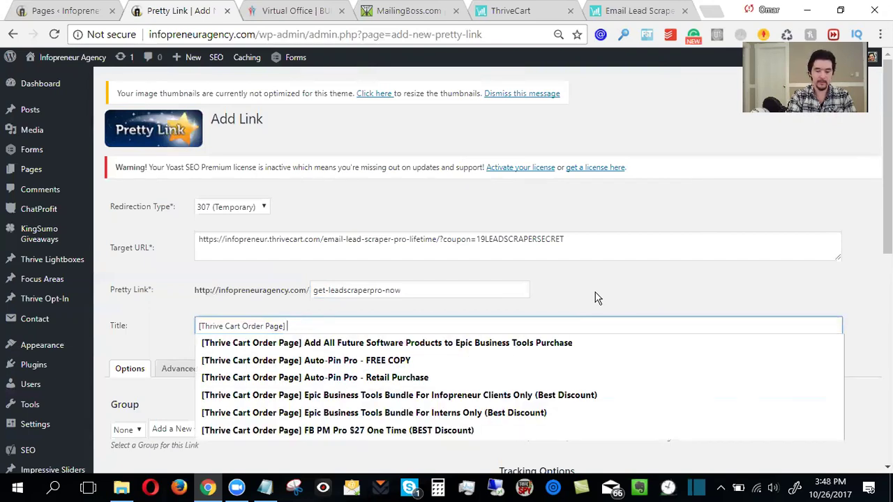
pyautogui.write('Lead Scraper Per')
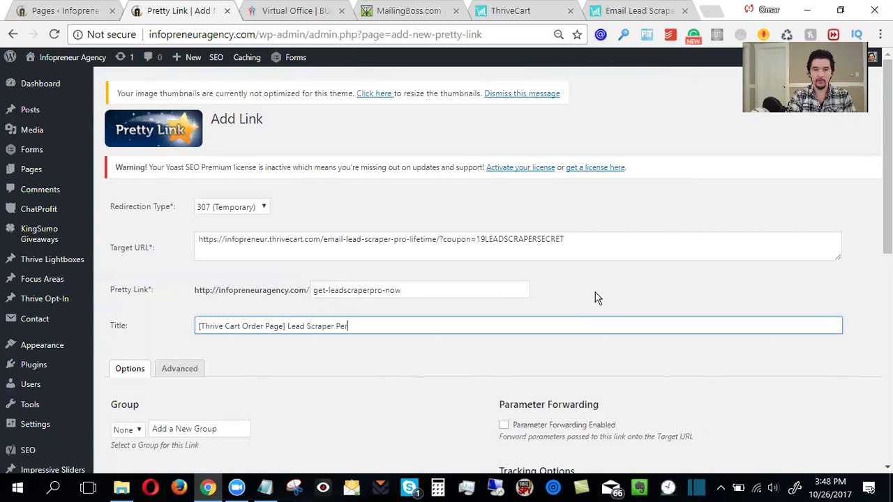
pyautogui.press('BackSpace')
pyautogui.press('BackSpace')
pyautogui.write('ro')
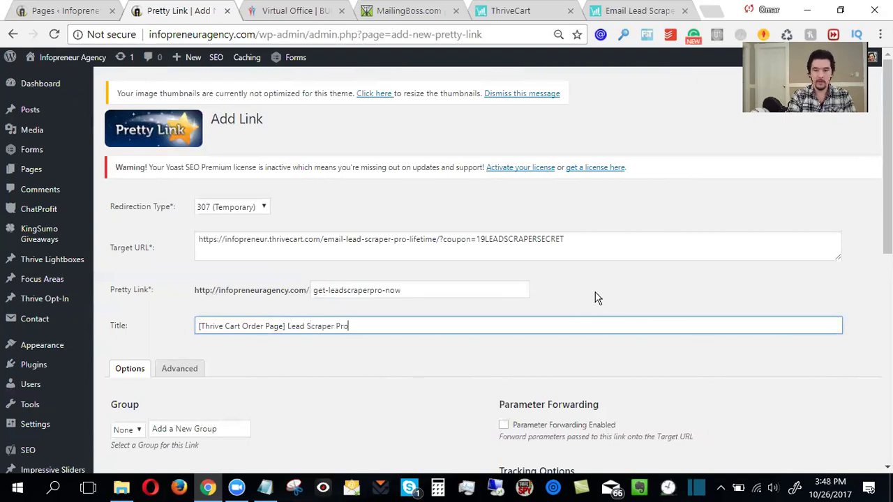
pyautogui.write(' $19')
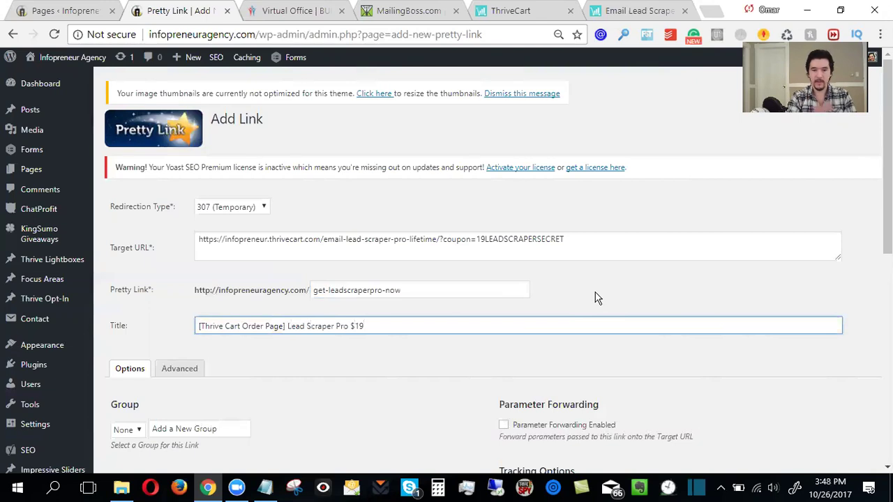
pyautogui.press('BackSpace')
pyautogui.press('BackSpace')
pyautogui.press('BackSpace')
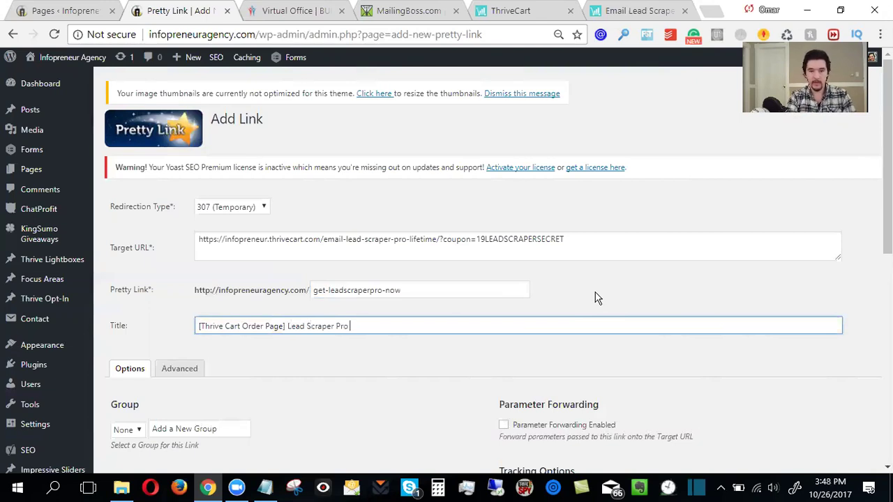
pyautogui.write('- B')
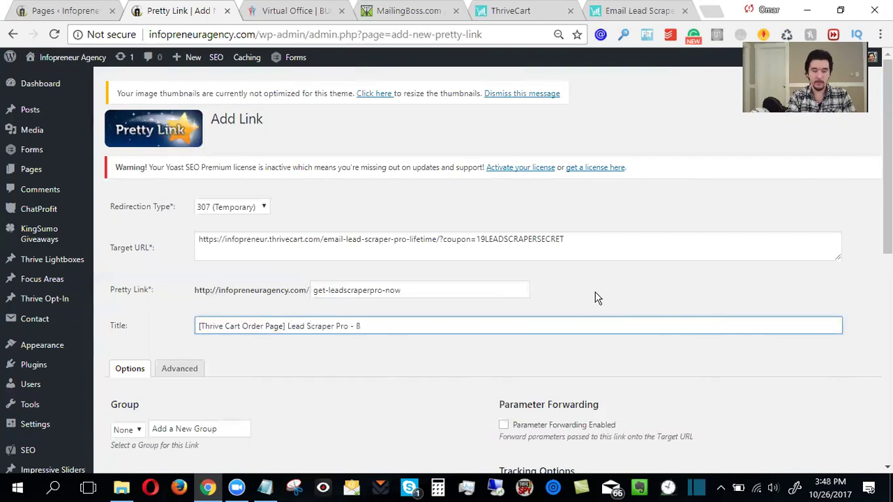
pyautogui.write('est Offer Online')
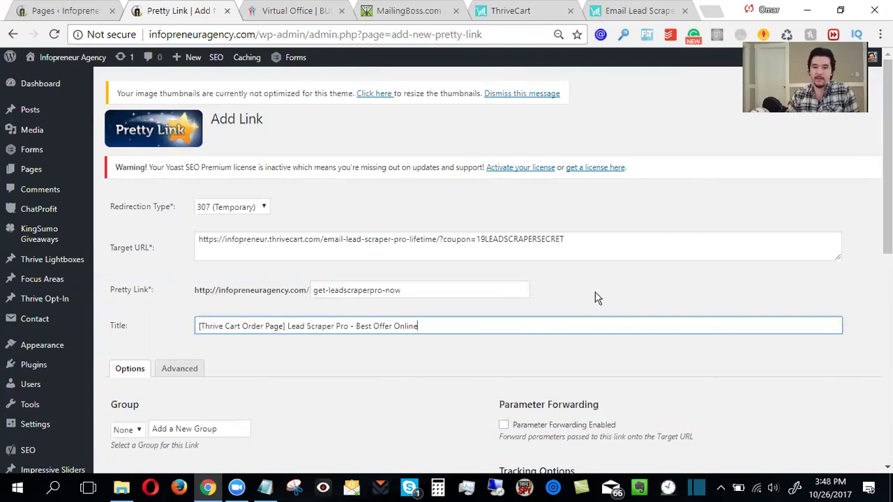
pyautogui.moveTo(374, 326); pyautogui.dragTo(425, 326)
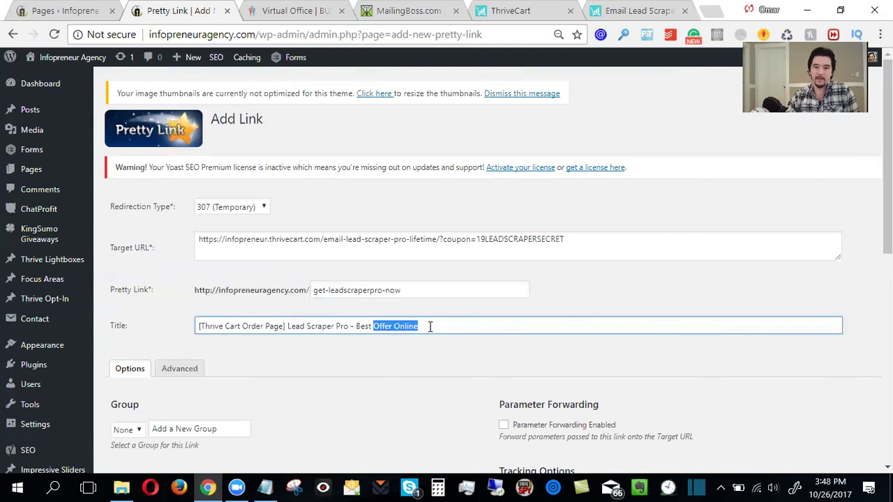
pyautogui.write('Deal Online')
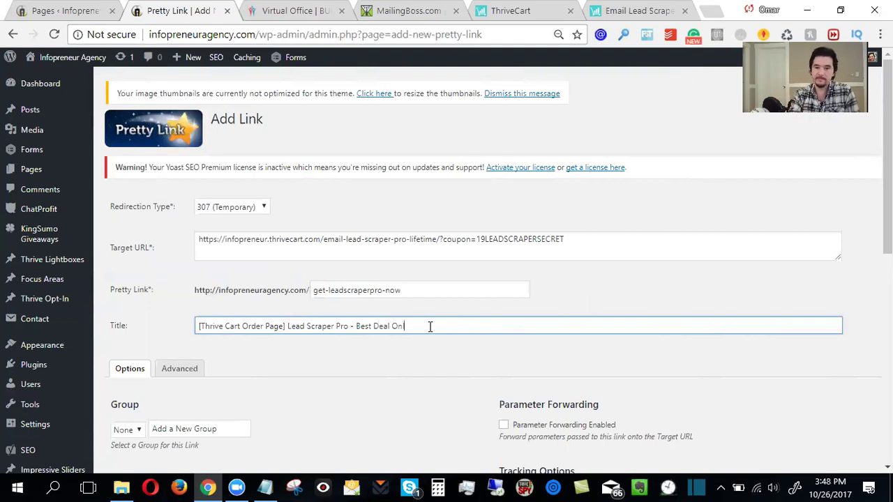
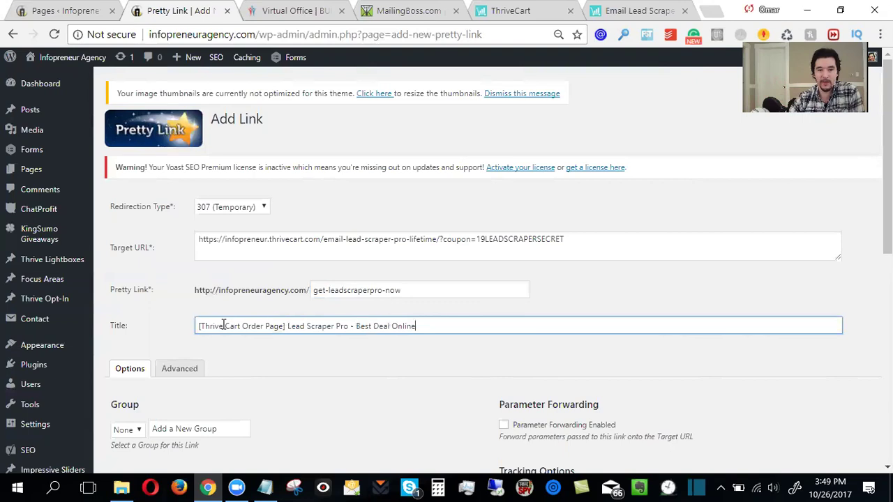
# Step: Create the get-leadscraperpro-now Pretty Link to the ThriveCart order page and copy its full URL
pyautogui.moveTo(202, 329); pyautogui.dragTo(414, 325)
pyautogui.click(428, 328)
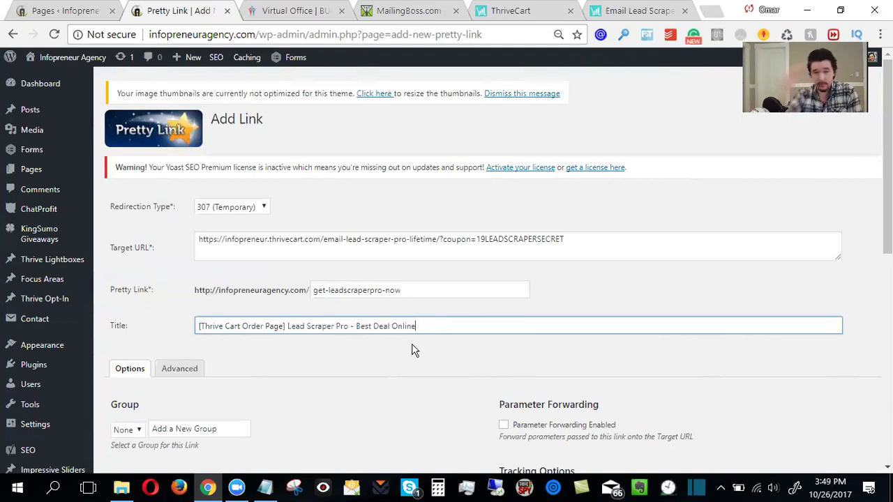
pyautogui.moveTo(314, 290); pyautogui.dragTo(405, 290)
pyautogui.click(406, 290)
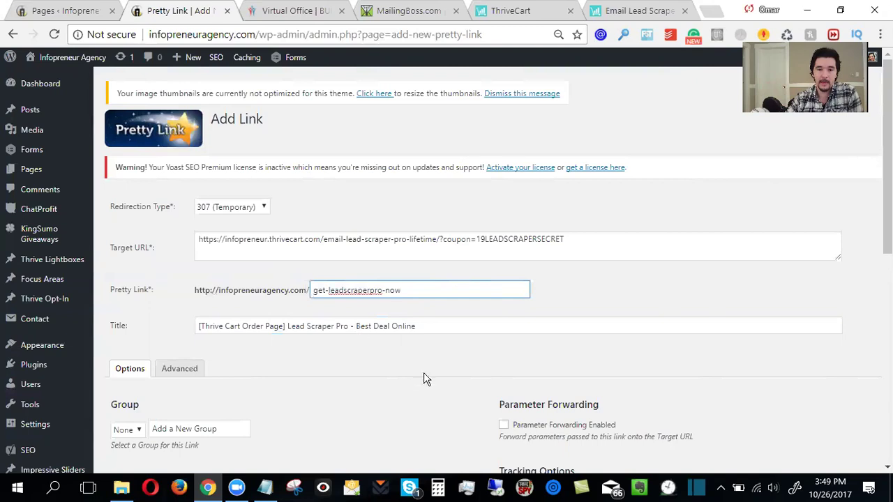
pyautogui.scroll(-2, 420, 386)
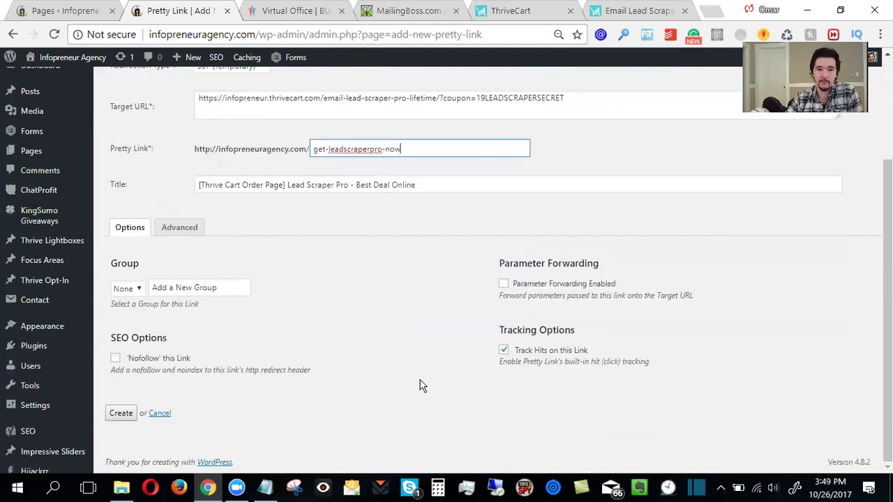
pyautogui.click(122, 414)
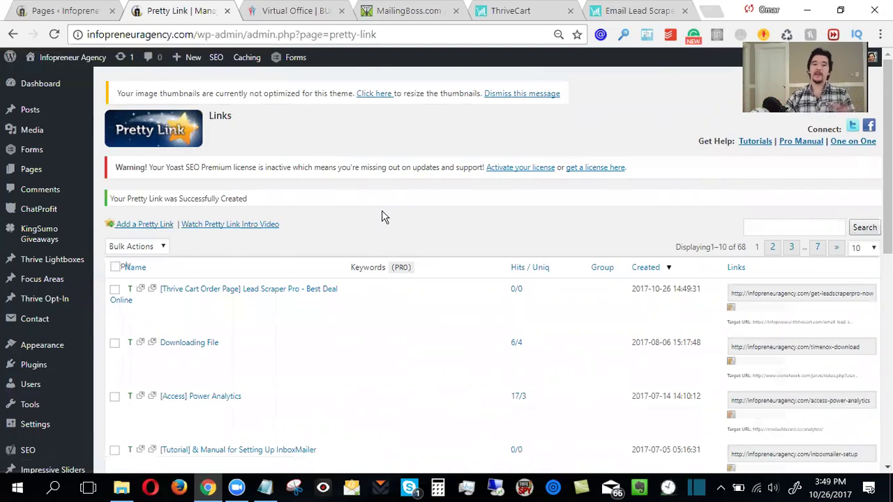
pyautogui.click(841, 296)
pyautogui.hotkey('ctrl', 'c')
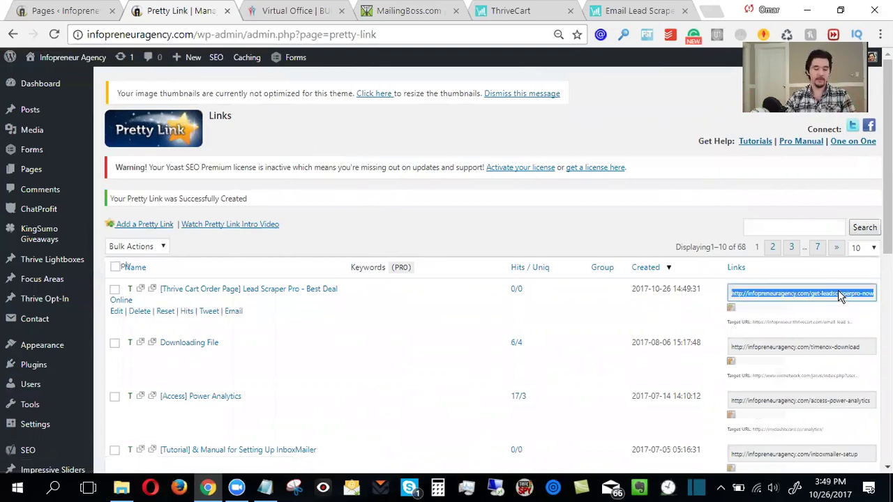
pyautogui.click(265, 487)
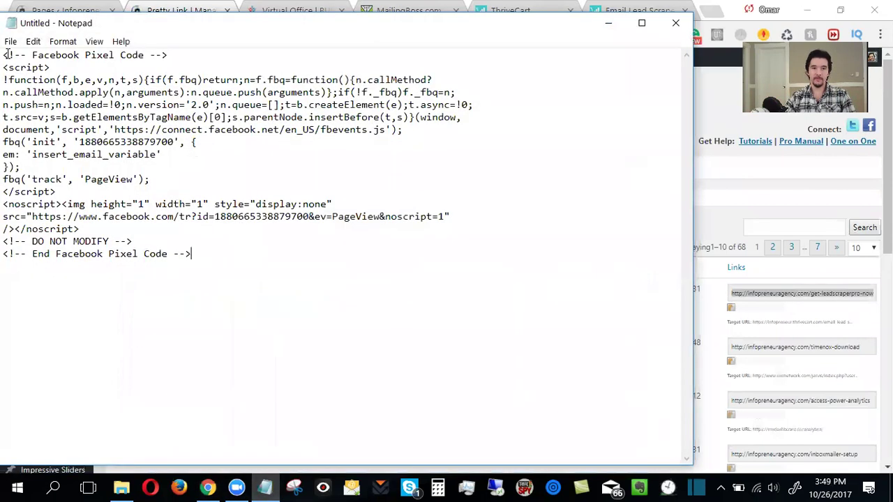
pyautogui.click(5, 54)
pyautogui.press('Return')
pyautogui.press('Return')
pyautogui.press('Return')
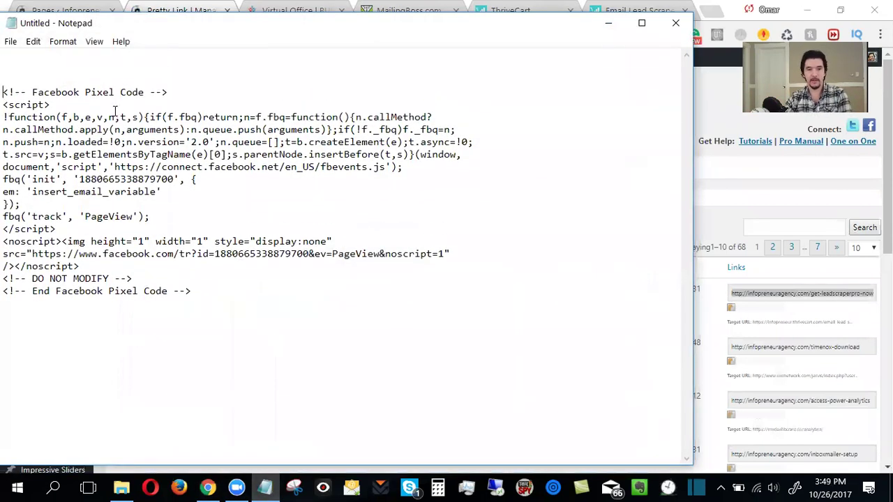
pyautogui.click(146, 63)
pyautogui.hotkey('ctrl', 'v')
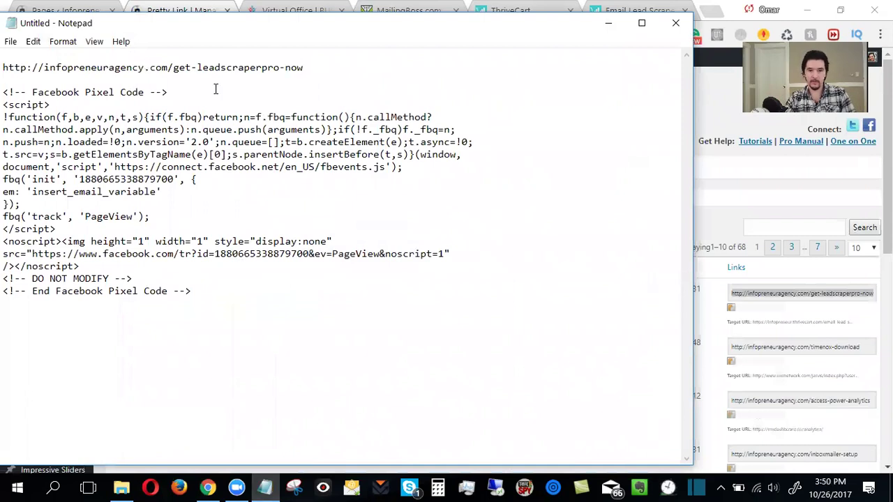
pyautogui.click(732, 100)
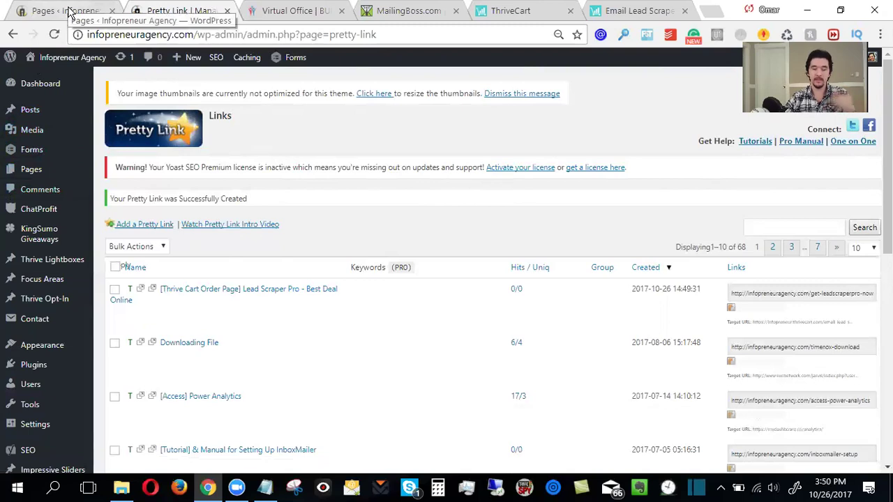
# Step: Search the Pages list for 'fb lead pro' and clone the Get FB Lead Pro page
pyautogui.click(68, 12)
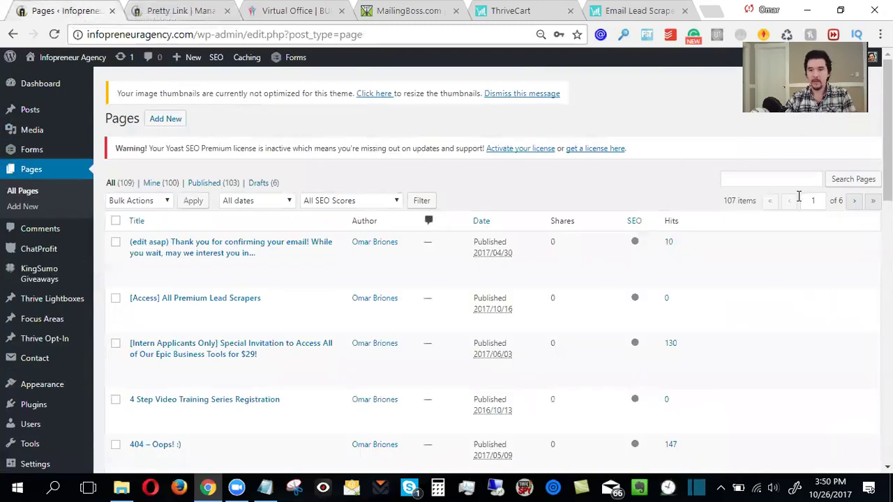
pyautogui.click(750, 182)
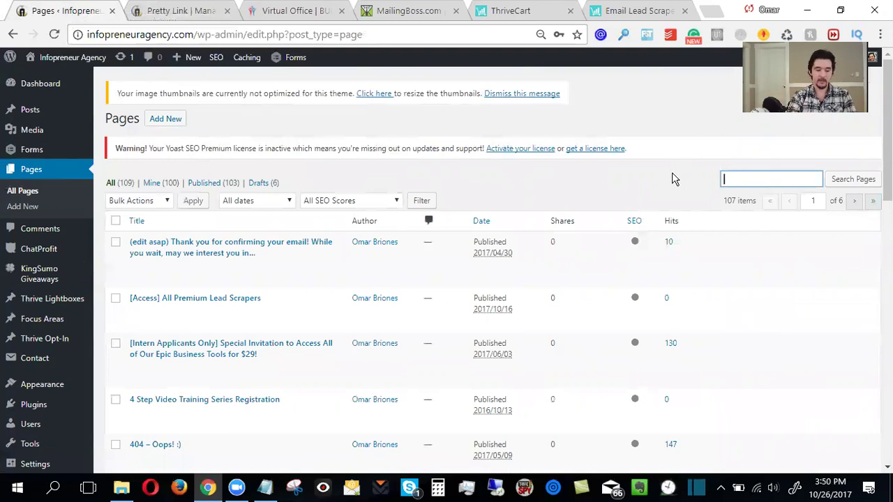
pyautogui.write('fb lead pro')
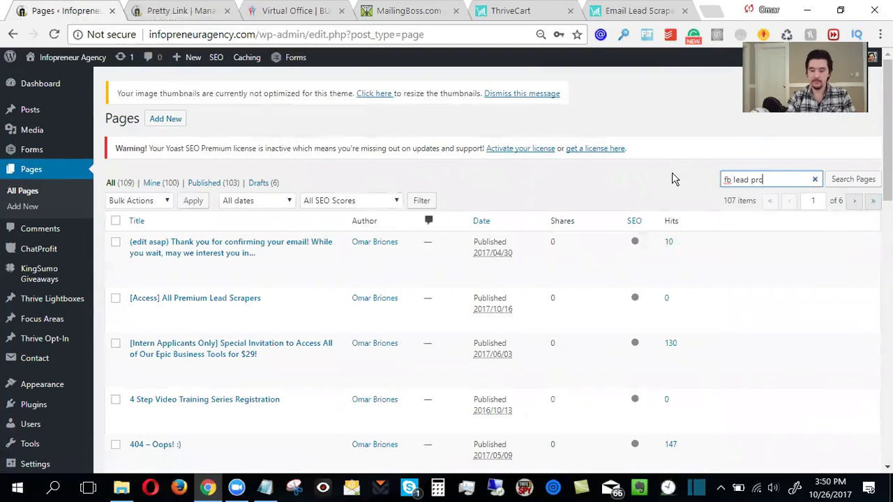
pyautogui.press('Return')
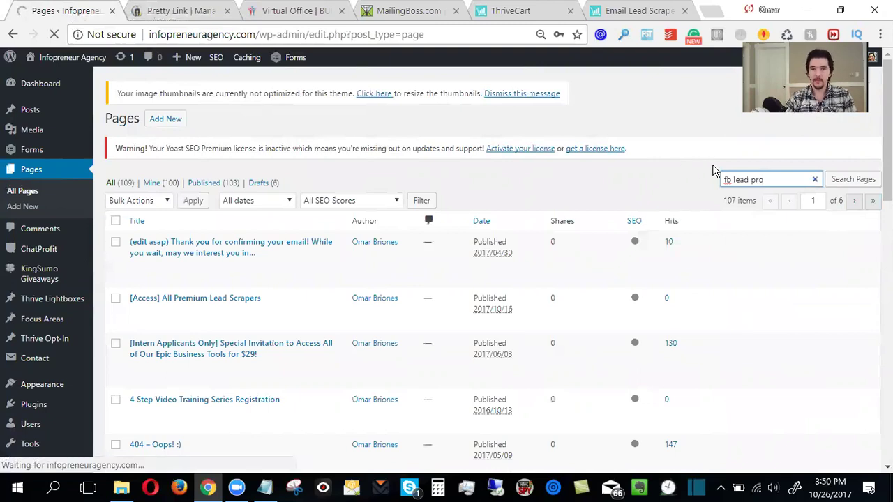
pyautogui.moveTo(724, 179); pyautogui.dragTo(767, 182)
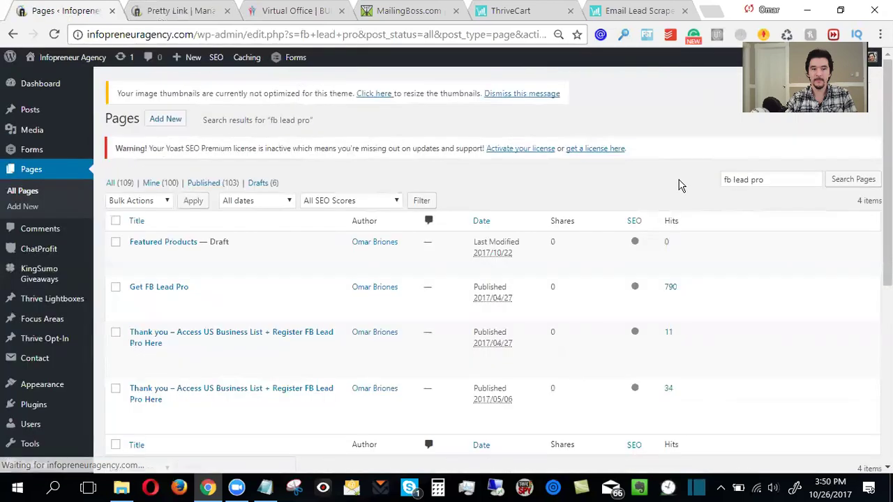
pyautogui.scroll(-2, 357, 214)
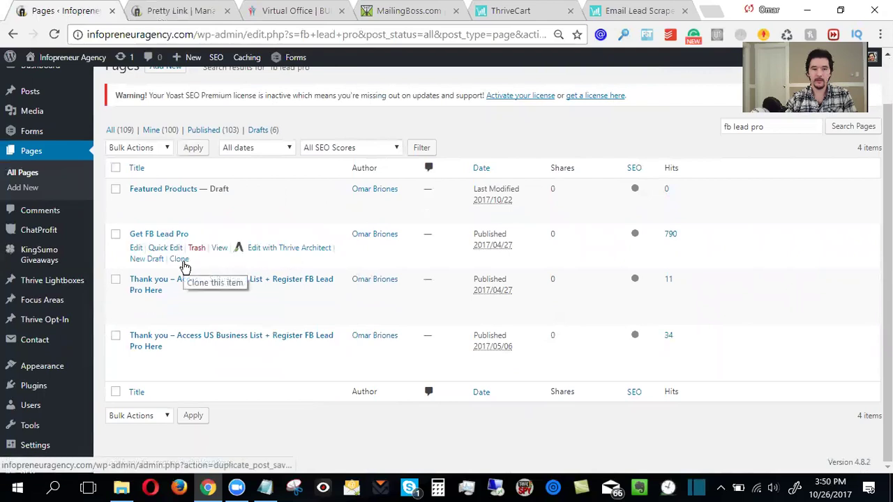
pyautogui.click(179, 258)
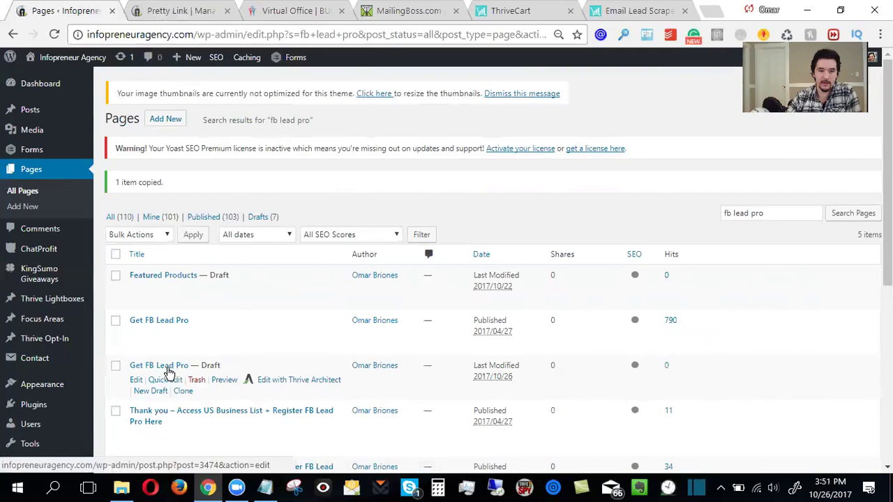
# Step: Quick-edit the copied page's title to 'Get Email Lead Scraper Pro' and slug to get-leadscraperpro
pyautogui.click(177, 385)
pyautogui.scroll(-3, 185, 365)
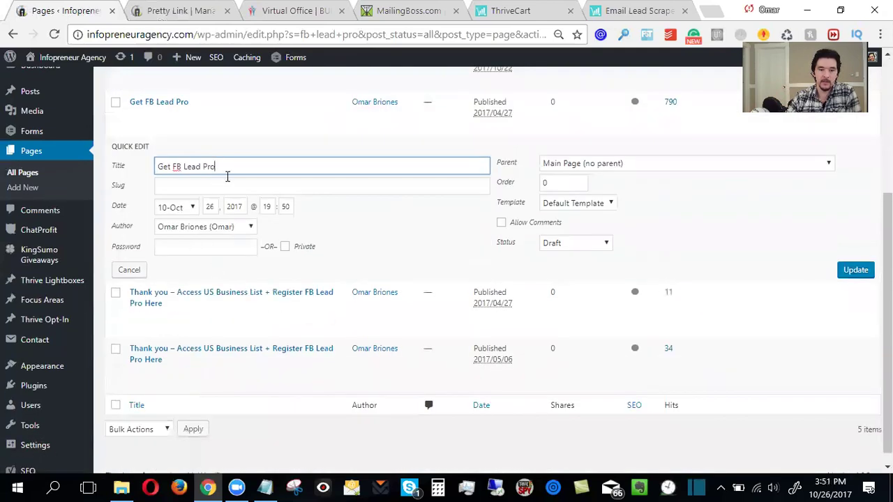
pyautogui.moveTo(175, 168); pyautogui.dragTo(158, 176)
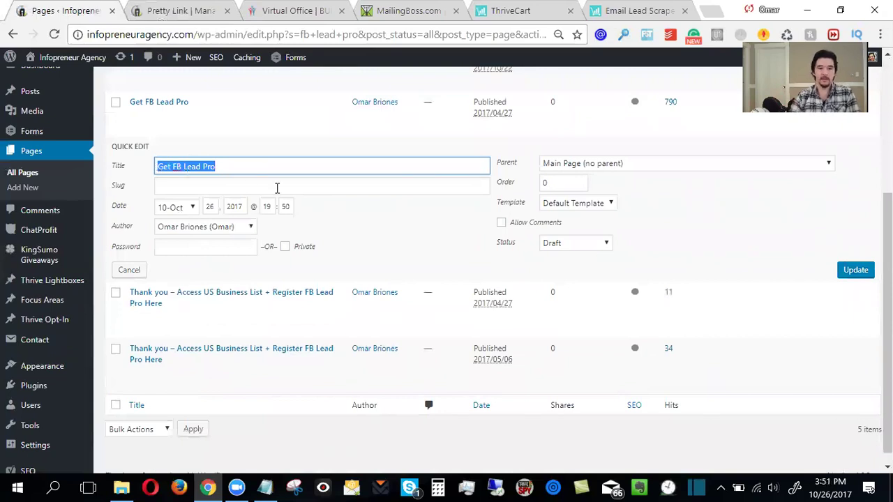
pyautogui.write('Get Lea')
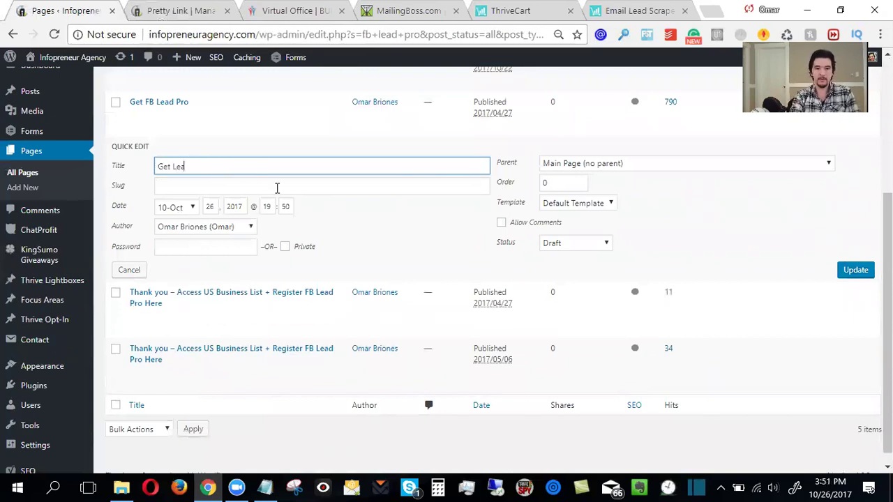
pyautogui.write('d Scraper Pro')
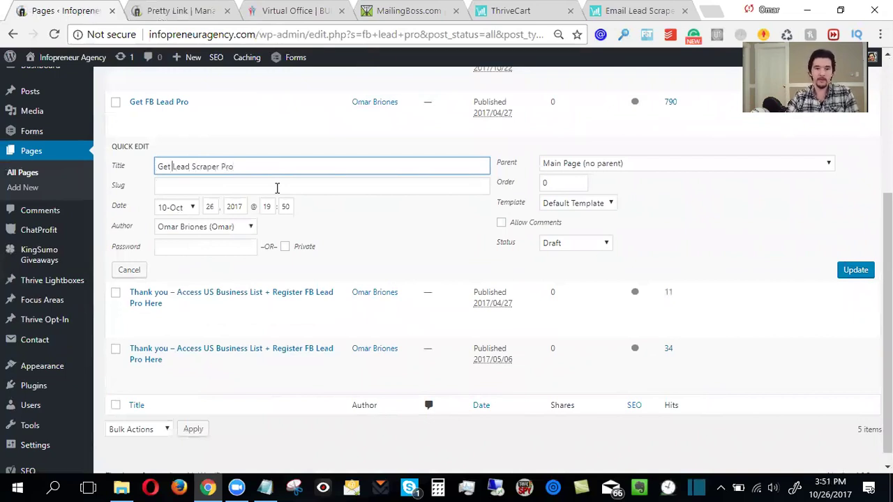
pyautogui.write('Email')
pyautogui.click(277, 189)
pyautogui.write('get-leads')
pyautogui.write('sc')
pyautogui.press('BackSpace')
pyautogui.press('BackSpace')
pyautogui.press('BackSpace')
pyautogui.write('scraperpro')
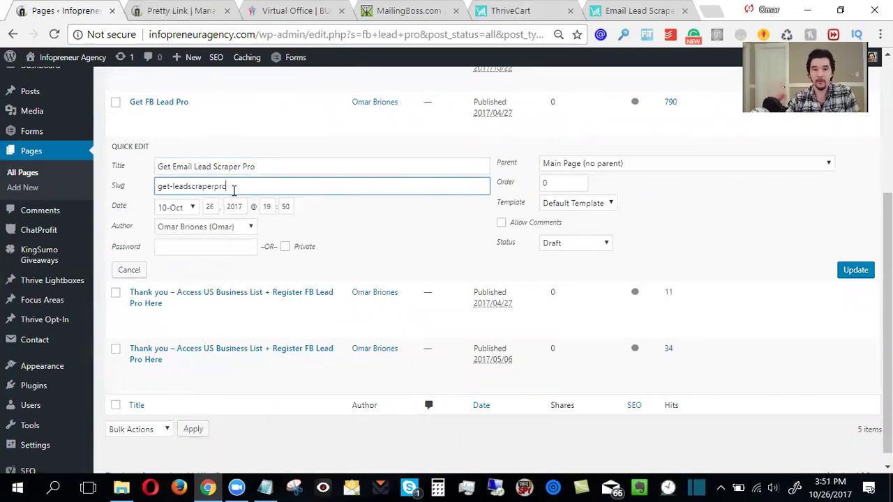
# Step: Set the page status to Published and save the quick edits
pyautogui.moveTo(157, 187); pyautogui.dragTo(273, 185)
pyautogui.click(272, 185)
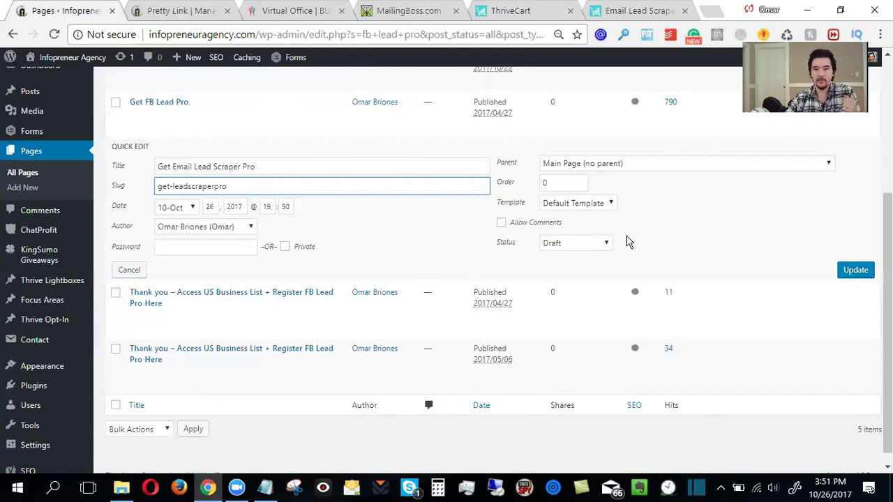
pyautogui.click(606, 244)
pyautogui.click(600, 257)
pyautogui.click(857, 271)
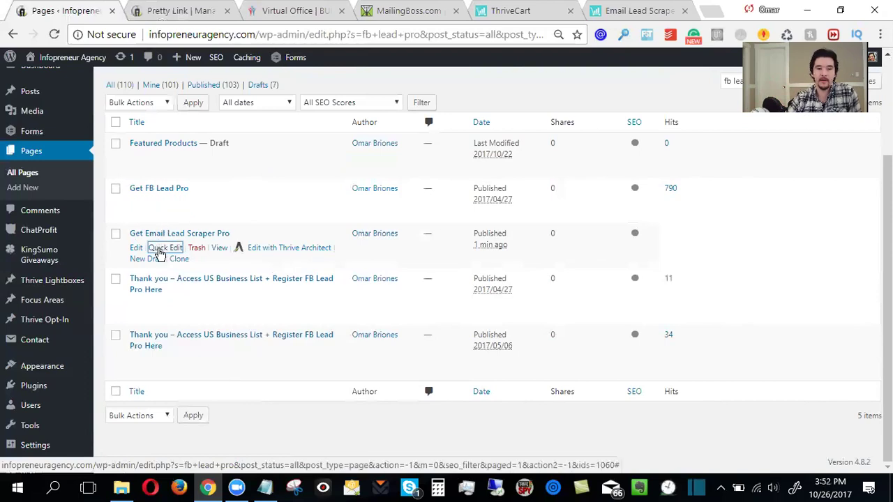
# Step: Reopen Quick Edit to confirm the get-leadscraperpro slug, then cancel without changes
pyautogui.click(166, 247)
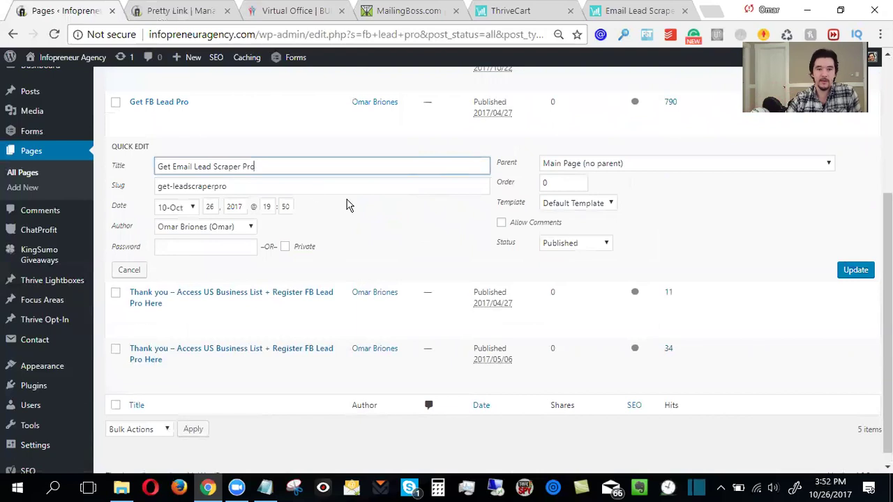
pyautogui.click(334, 186)
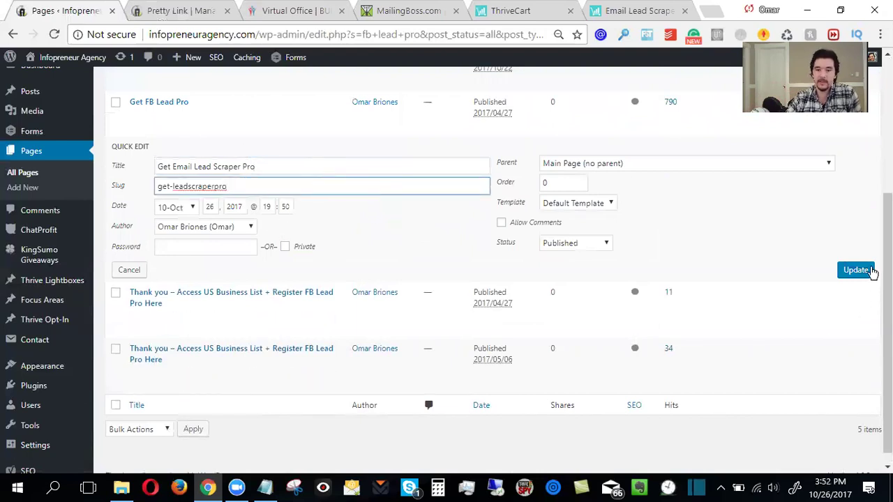
pyautogui.scroll(3, 658, 296)
pyautogui.scroll(-3, 265, 391)
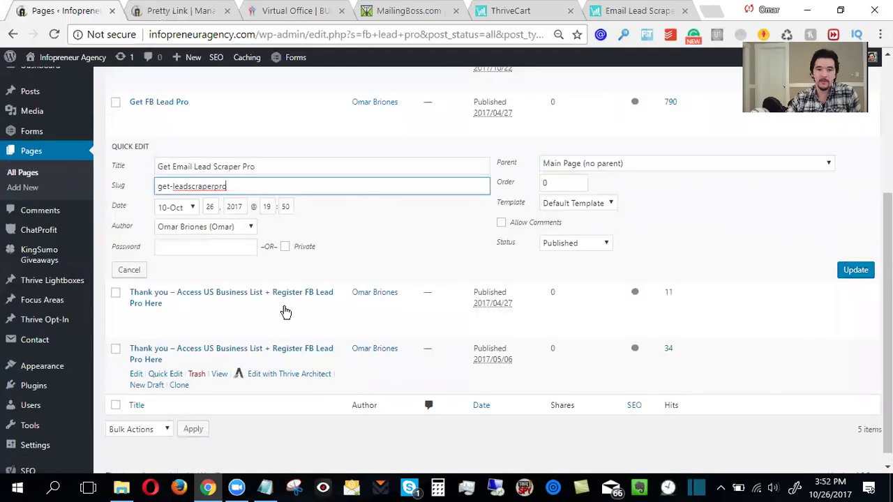
pyautogui.click(128, 273)
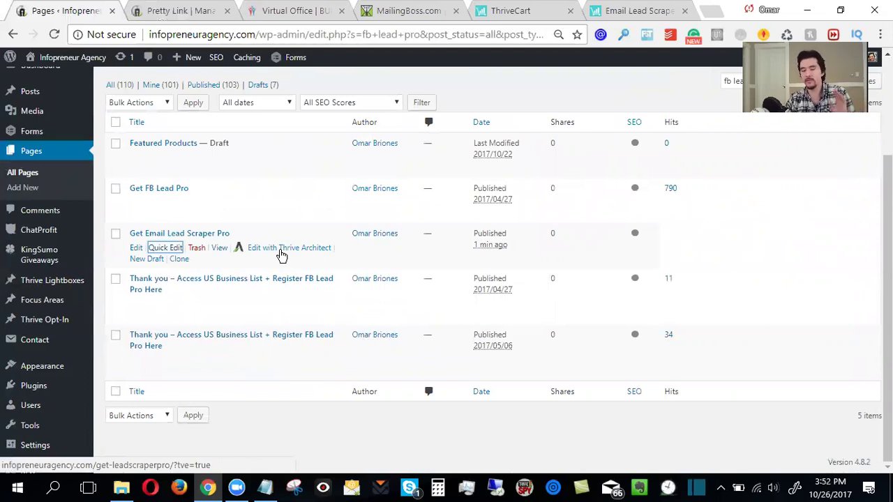
pyautogui.click(282, 252)
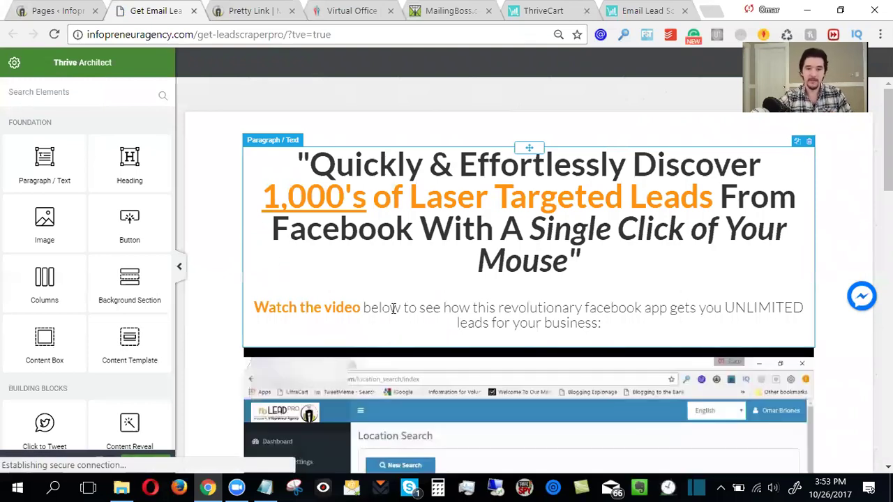
pyautogui.click(179, 266)
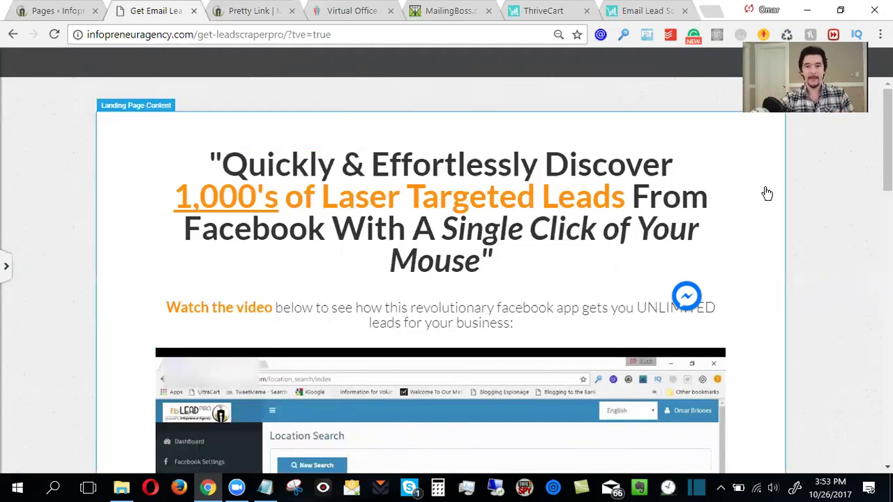
pyautogui.scroll(-12, 811, 199)
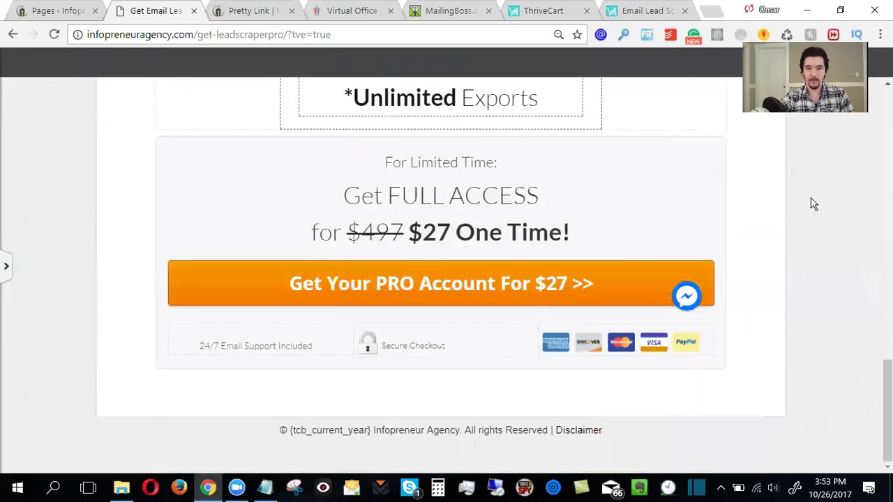
pyautogui.scroll(10, 811, 199)
pyautogui.scroll(2, 811, 203)
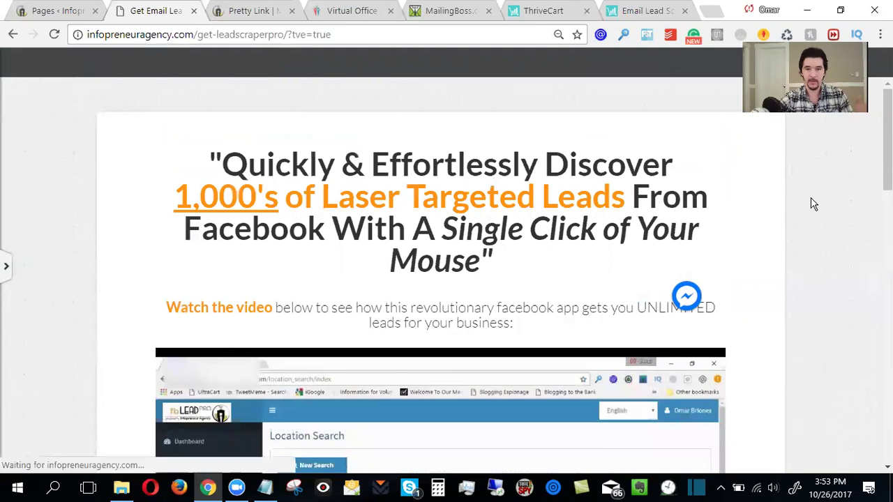
pyautogui.scroll(-3, 814, 201)
pyautogui.scroll(3, 815, 201)
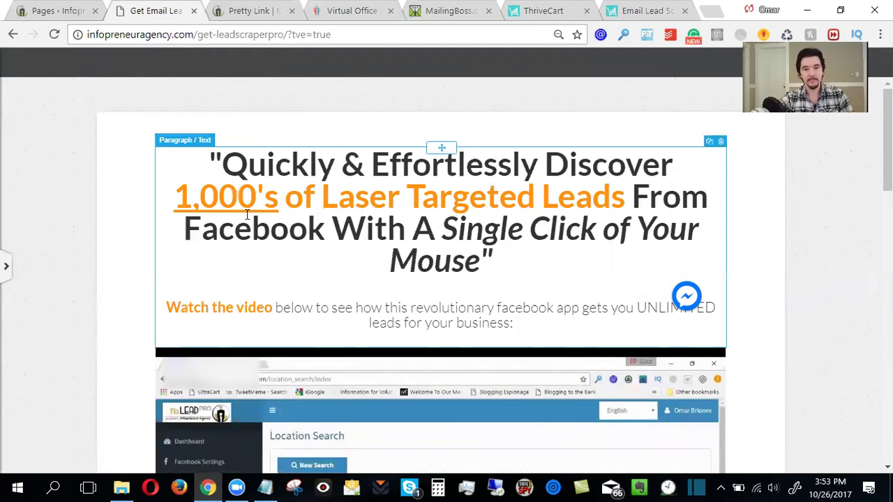
pyautogui.click(220, 164)
pyautogui.moveTo(220, 164); pyautogui.dragTo(487, 254)
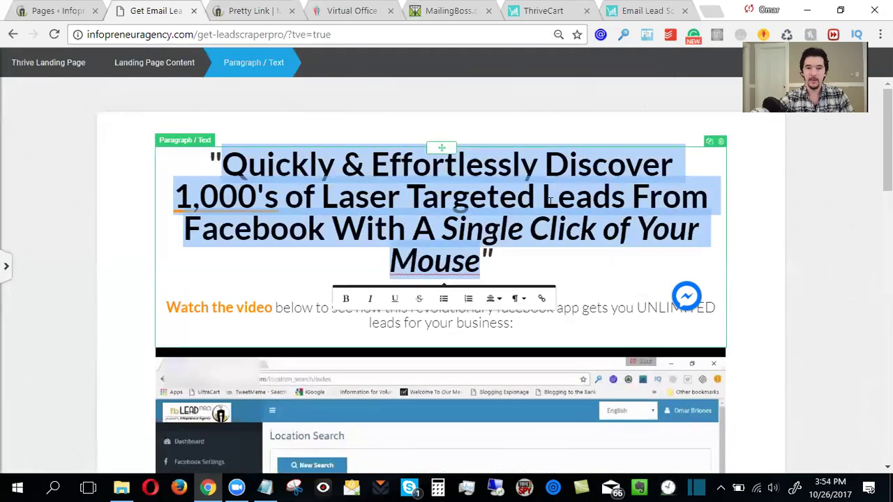
pyautogui.click(541, 197)
pyautogui.scroll(-3, 407, 246)
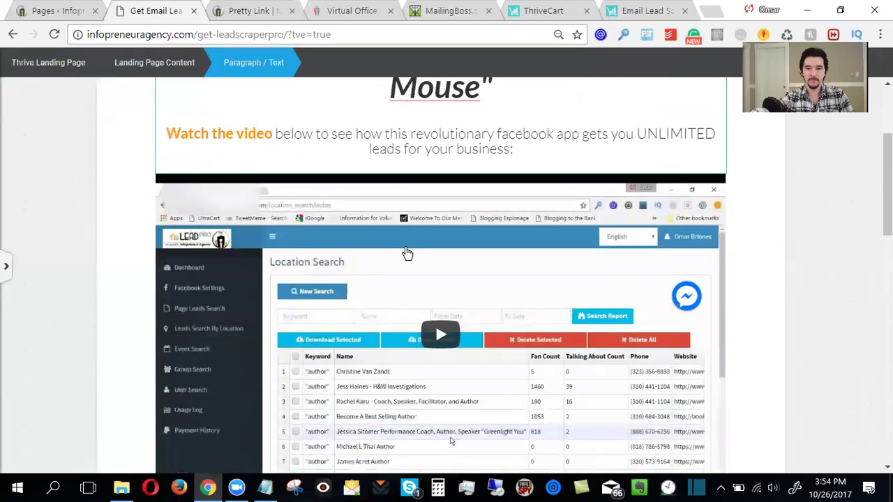
pyautogui.moveTo(256, 90); pyautogui.dragTo(419, 102)
pyautogui.click(514, 104)
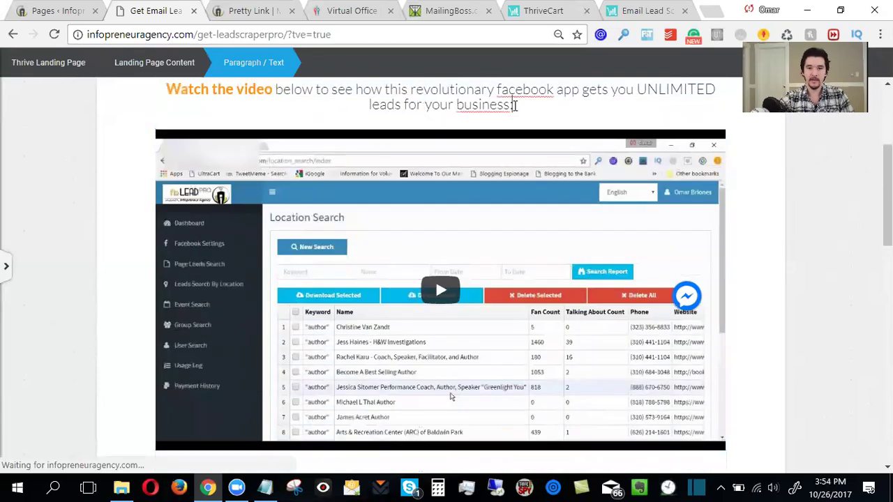
pyautogui.scroll(-3, 462, 249)
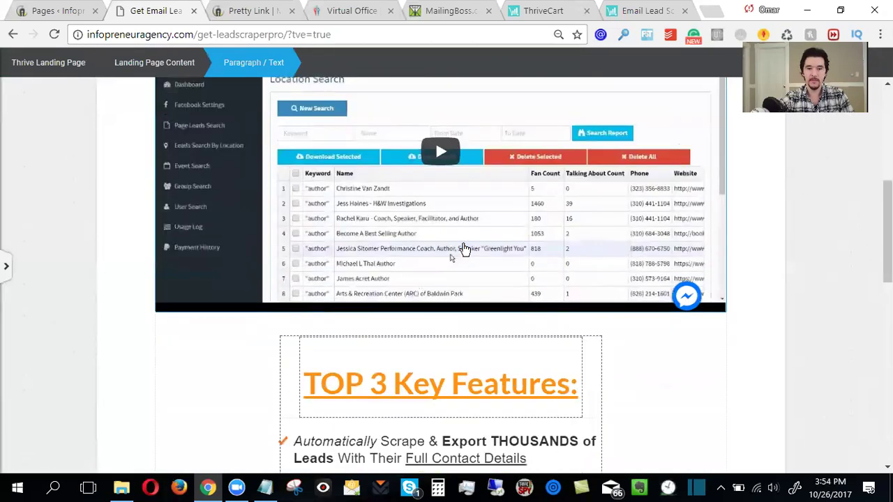
pyautogui.scroll(3, 481, 256)
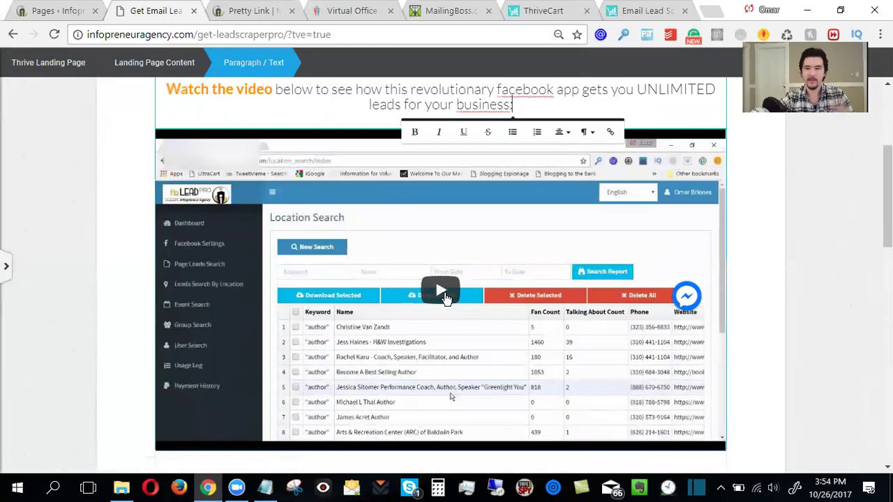
pyautogui.scroll(-3, 446, 297)
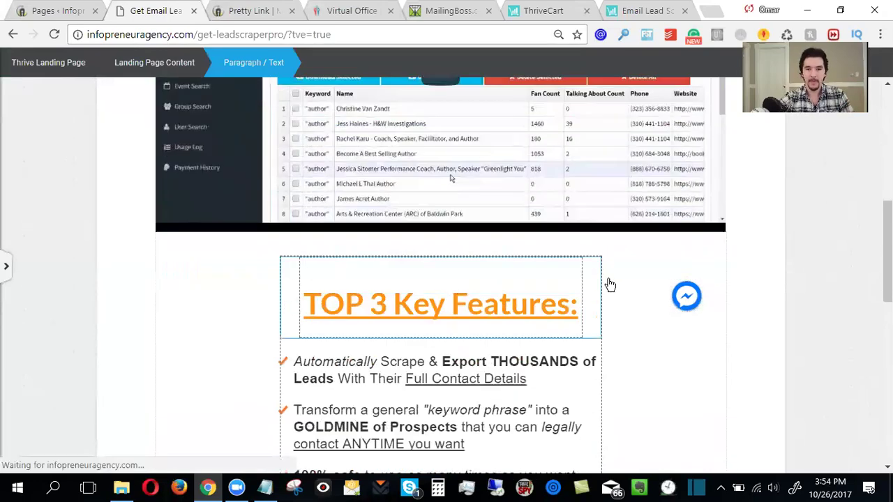
pyautogui.scroll(-3, 454, 101)
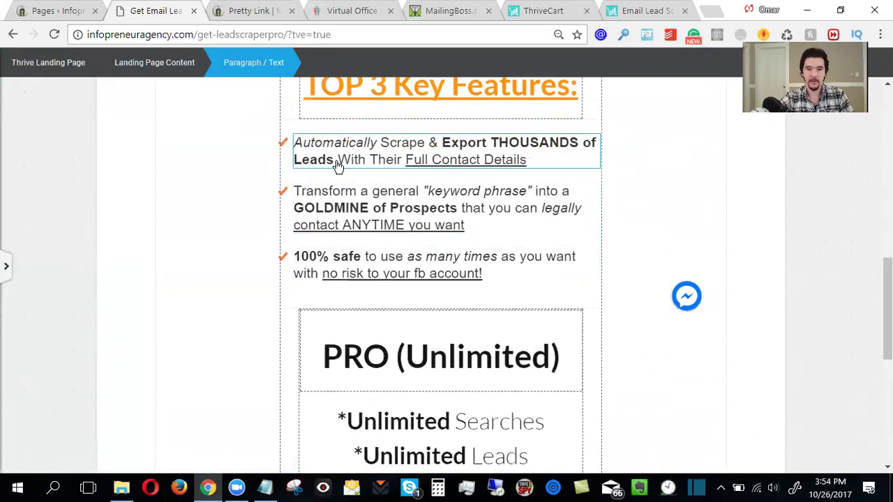
pyautogui.scroll(-3, 611, 318)
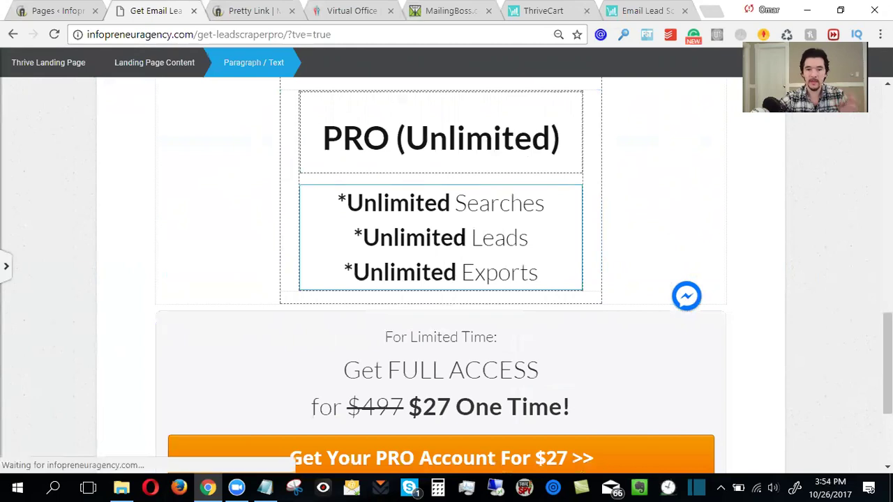
pyautogui.scroll(-3, 472, 223)
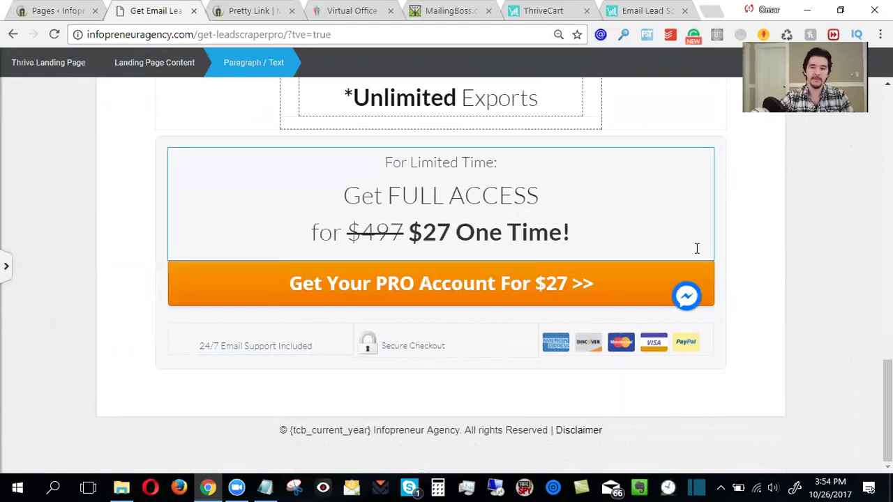
pyautogui.scroll(10, 697, 249)
pyautogui.scroll(-10, 696, 249)
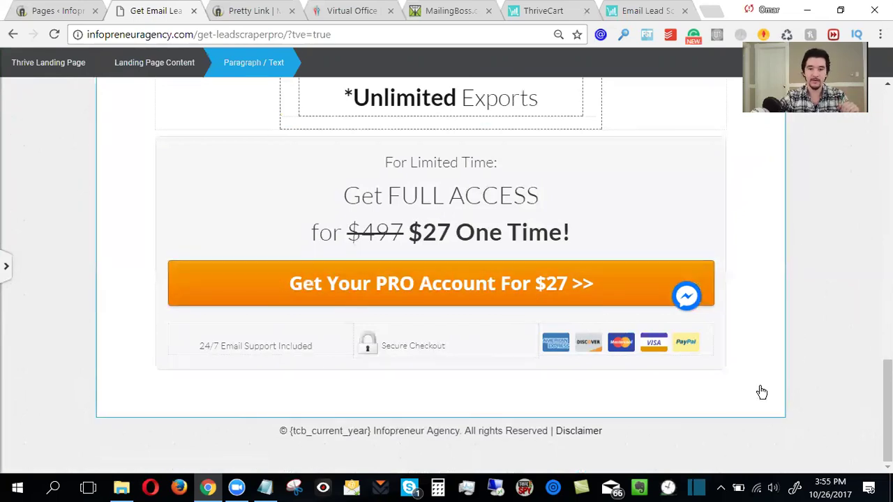
pyautogui.scroll(10, 760, 393)
pyautogui.scroll(5, 760, 393)
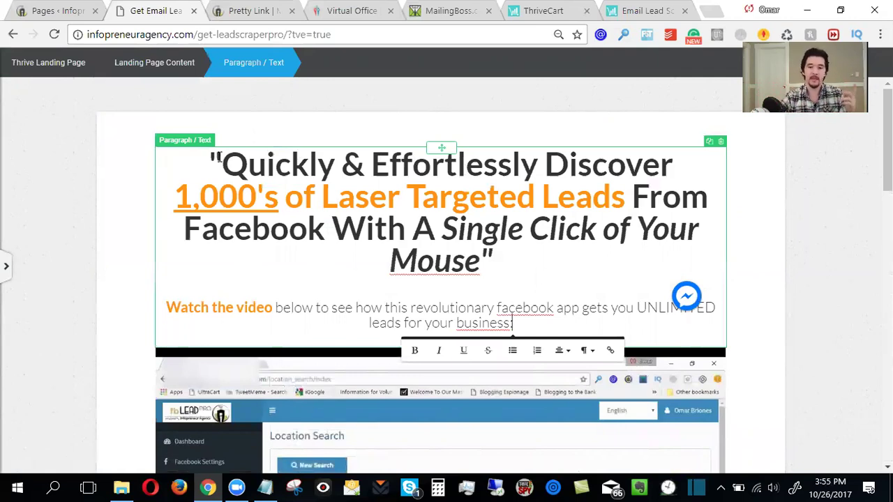
pyautogui.scroll(-15, 221, 160)
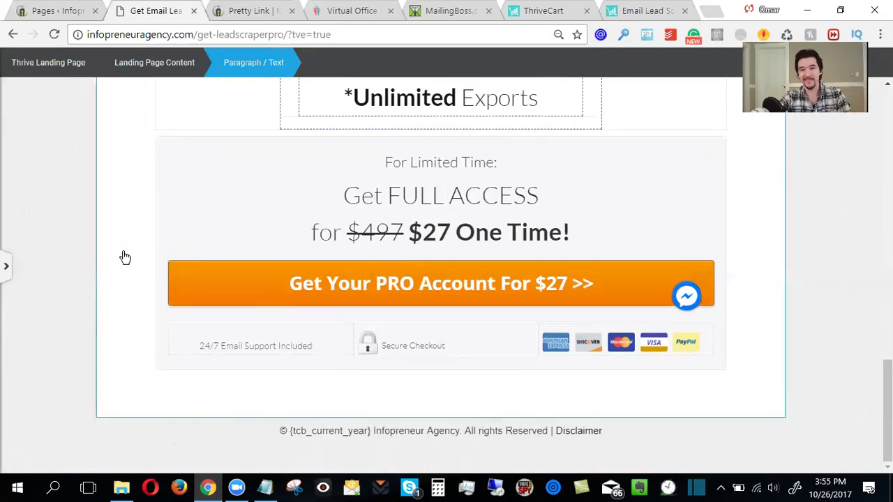
pyautogui.scroll(10, 125, 258)
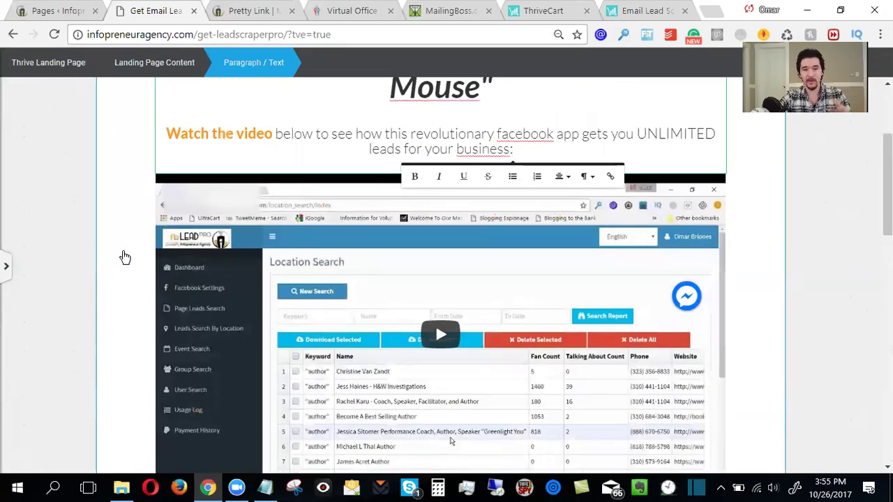
# Step: Save the orange of the headline's "1,000's" phrase as a favourite font colour
pyautogui.moveTo(179, 196); pyautogui.dragTo(402, 198)
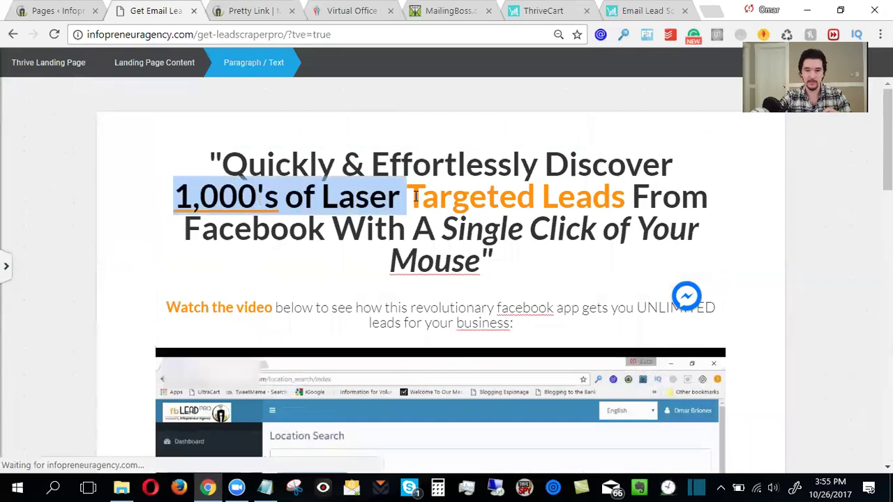
pyautogui.click(467, 197)
pyautogui.moveTo(177, 197); pyautogui.dragTo(368, 197)
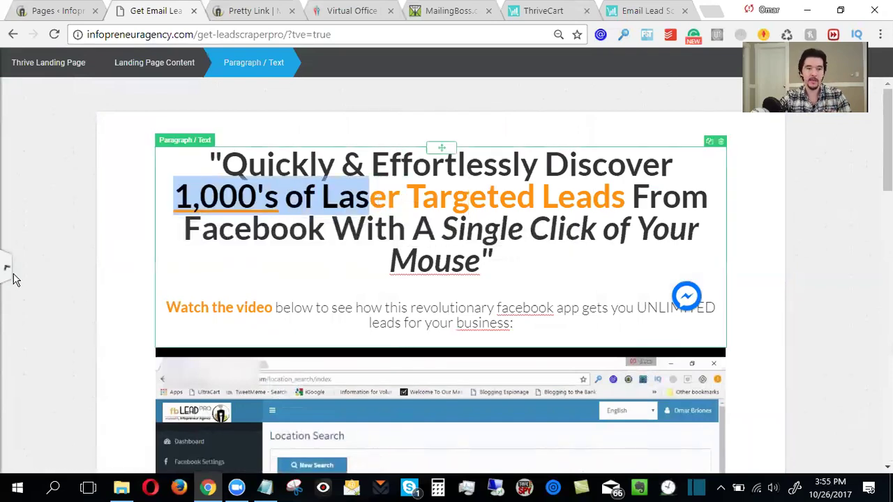
pyautogui.click(7, 268)
pyautogui.click(91, 153)
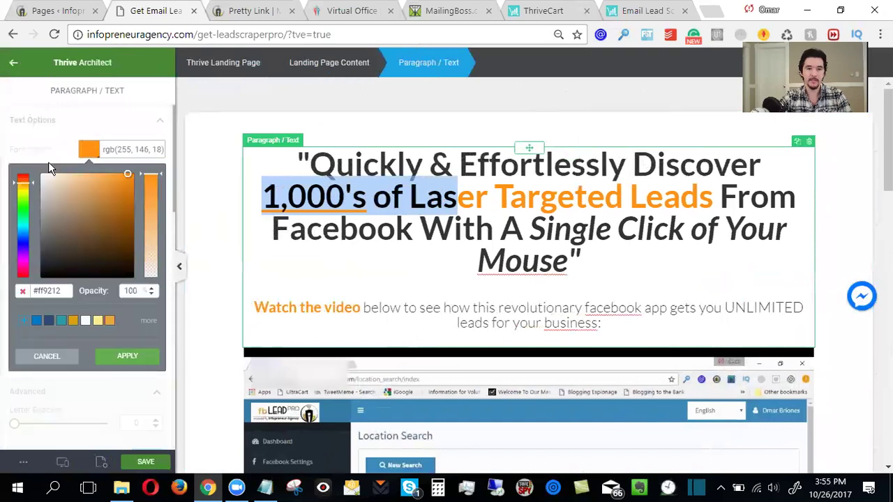
pyautogui.click(23, 325)
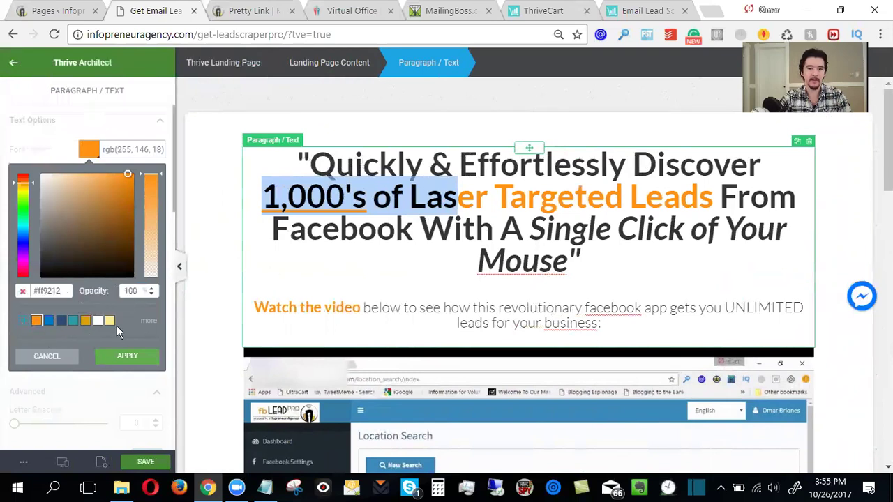
pyautogui.click(135, 357)
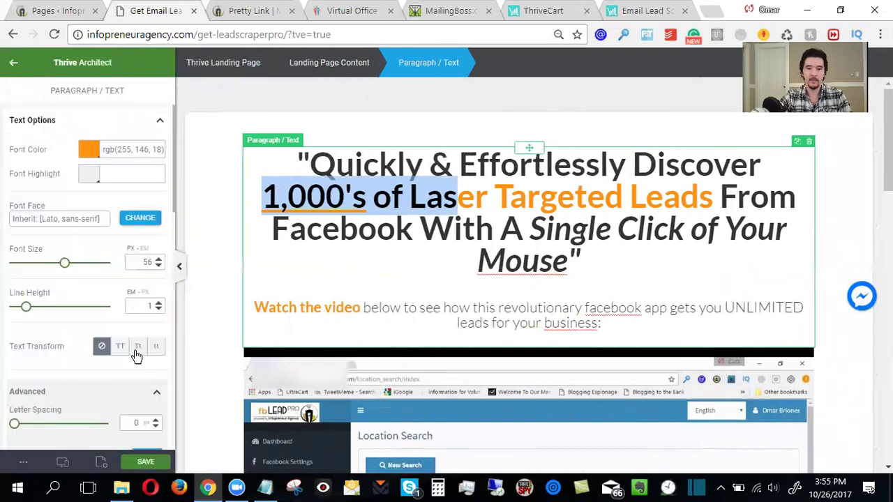
# Step: Select the entire headline from 'Quickly' to 'Mouse'
pyautogui.click(424, 196)
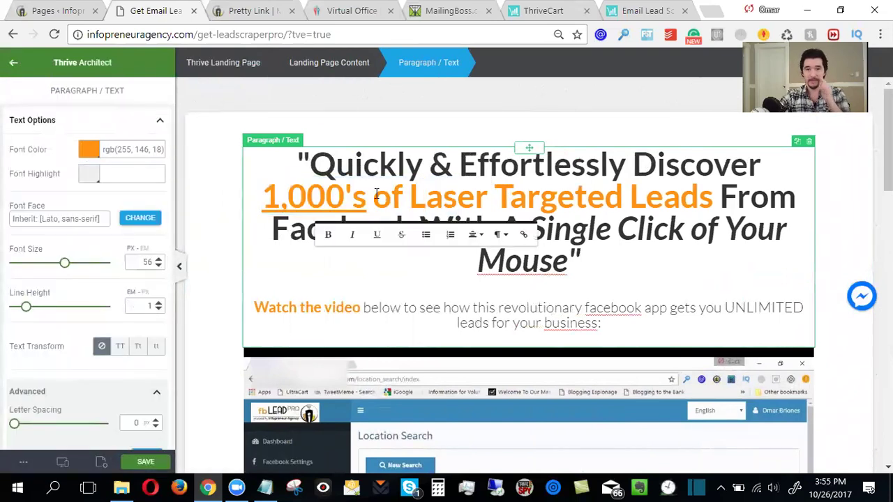
pyautogui.click(314, 165)
pyautogui.moveTo(314, 165); pyautogui.dragTo(569, 262)
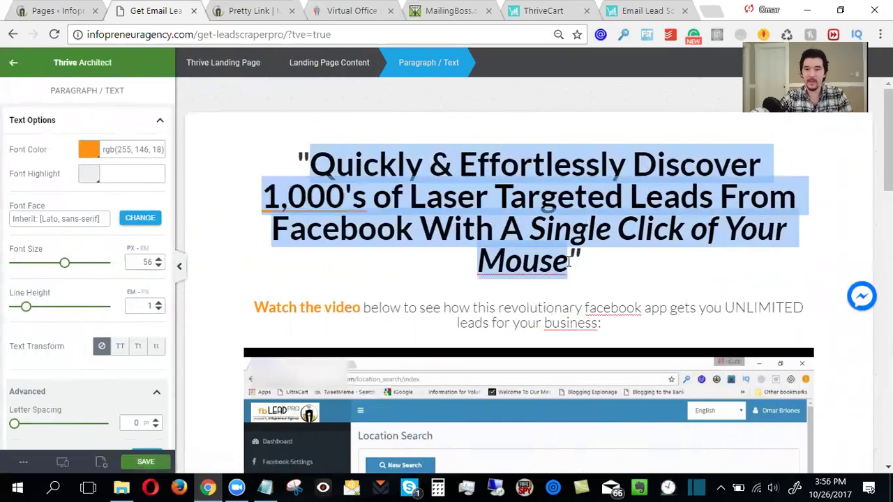
pyautogui.scroll(-3, 607, 263)
pyautogui.scroll(-5, 507, 219)
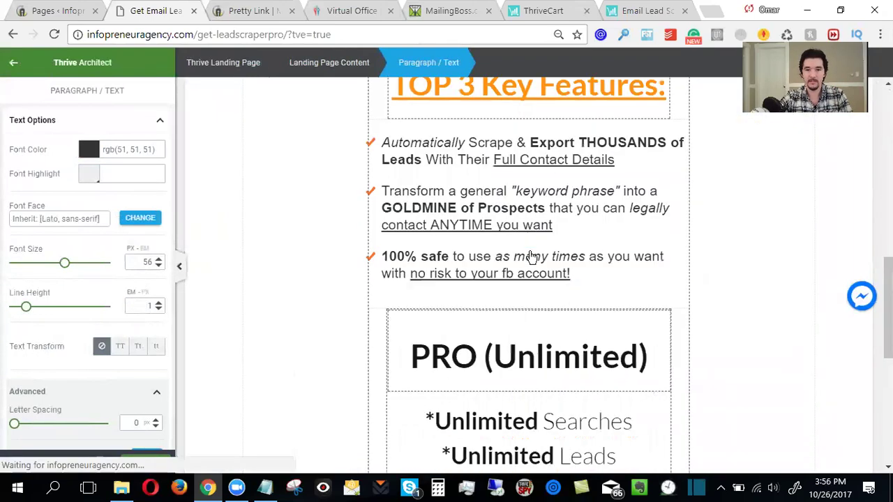
pyautogui.scroll(8, 529, 255)
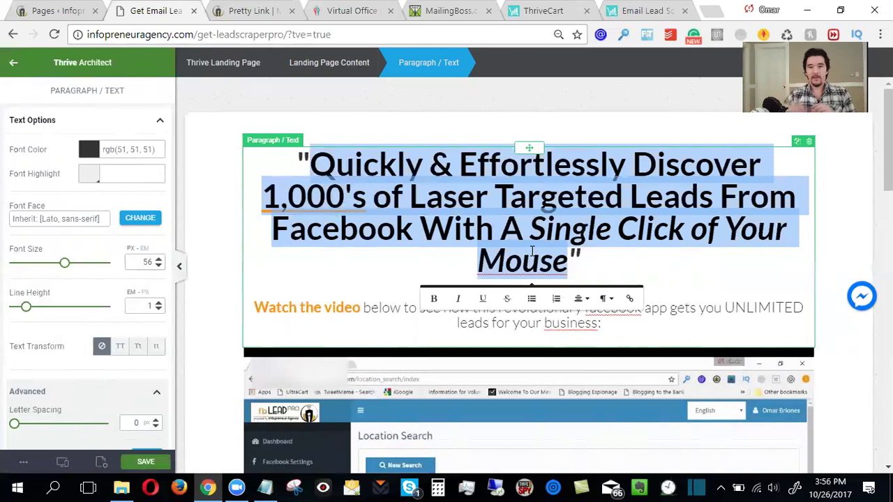
pyautogui.click(641, 11)
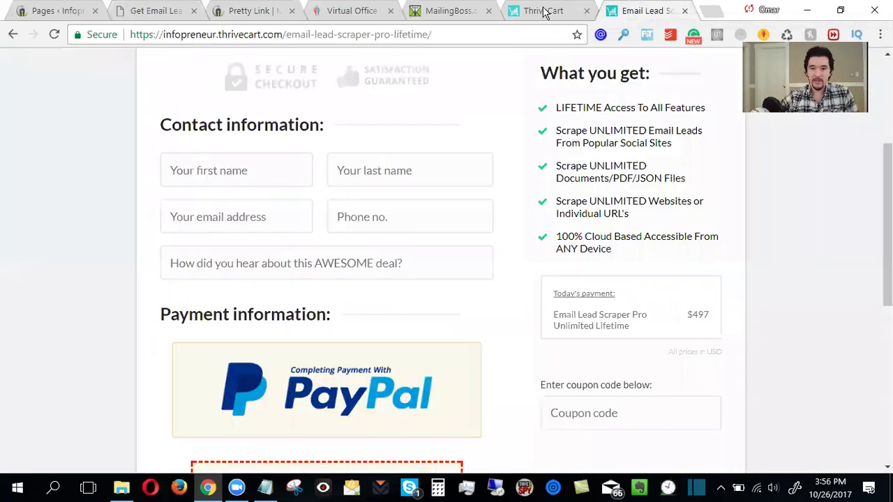
pyautogui.scroll(3, 617, 222)
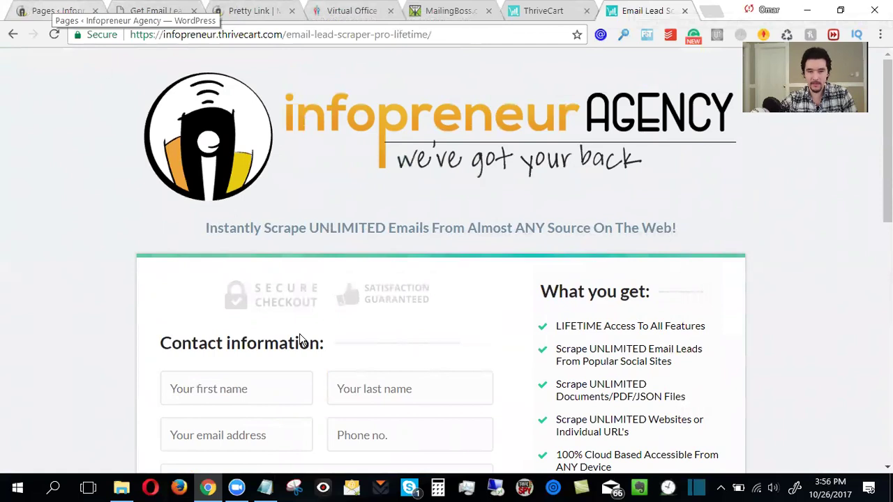
pyautogui.click(59, 13)
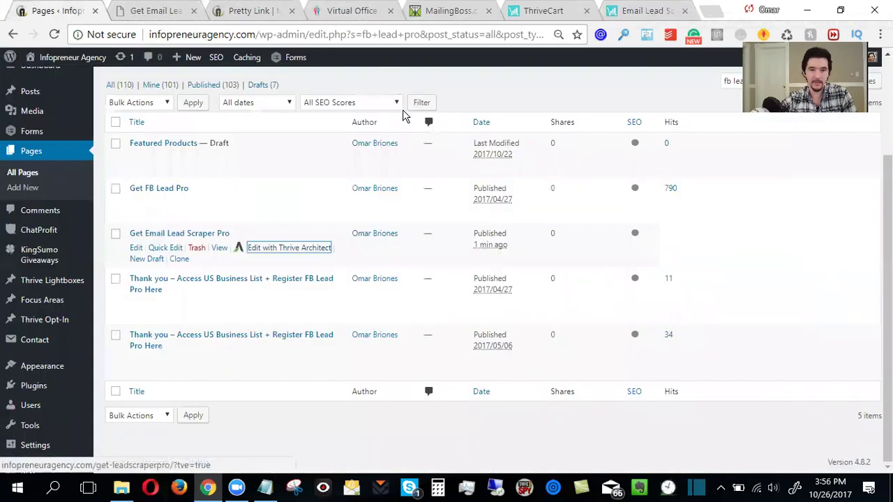
pyautogui.click(153, 11)
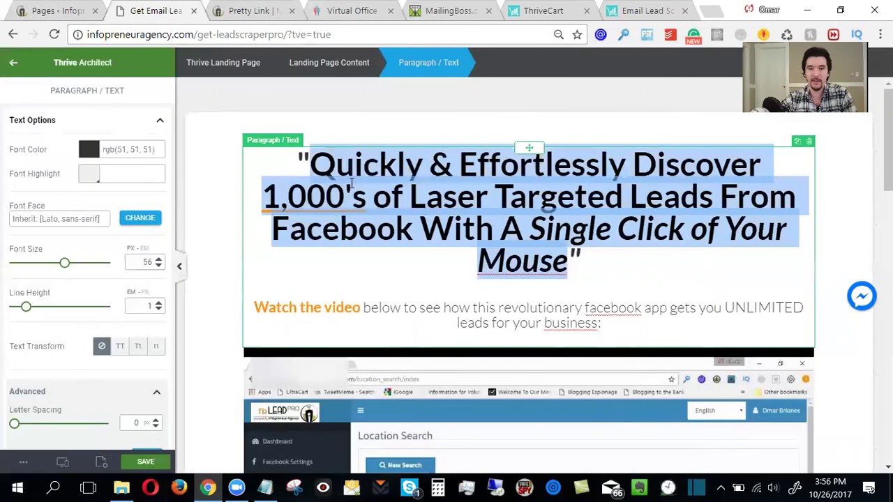
# Step: Check the headline colour, review the page, then select the headline from 'Quickly' through 'With'
pyautogui.click(310, 162)
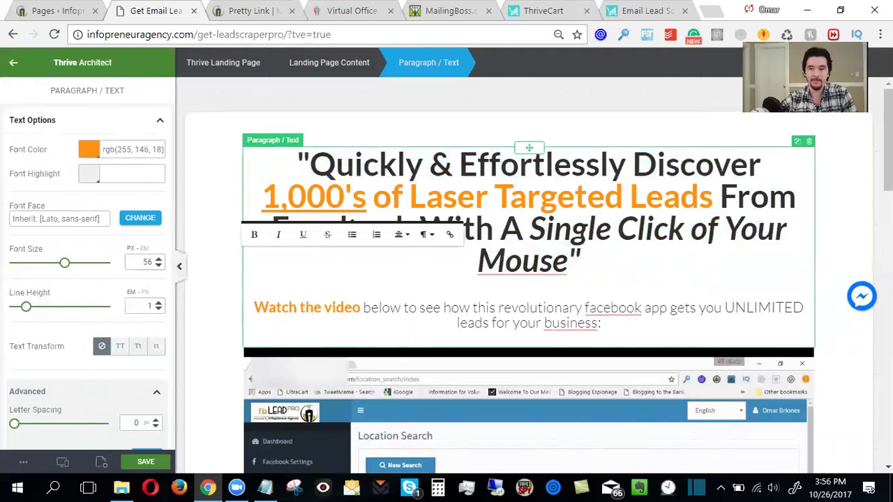
pyautogui.click(845, 193)
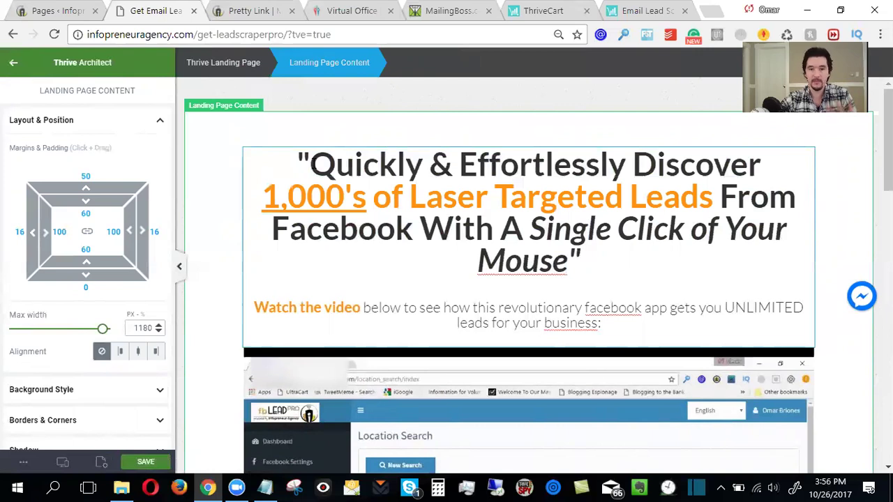
pyautogui.scroll(-3, 539, 396)
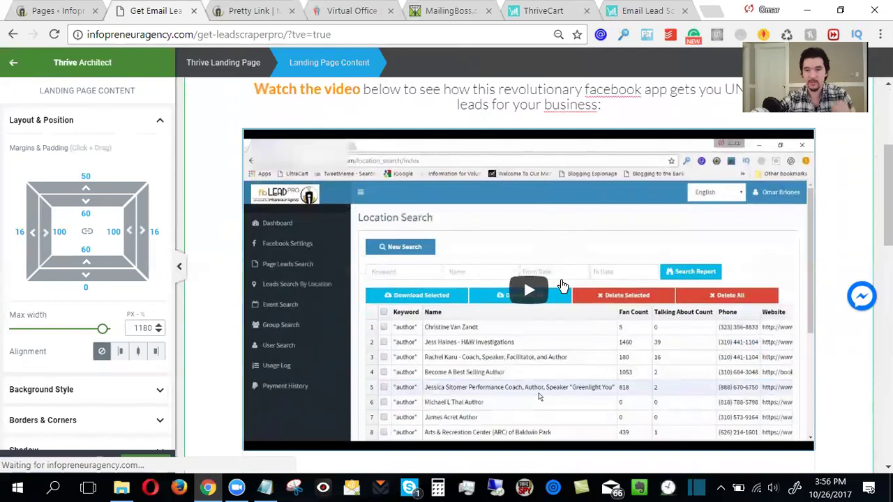
pyautogui.scroll(3, 562, 282)
pyautogui.scroll(-10, 562, 282)
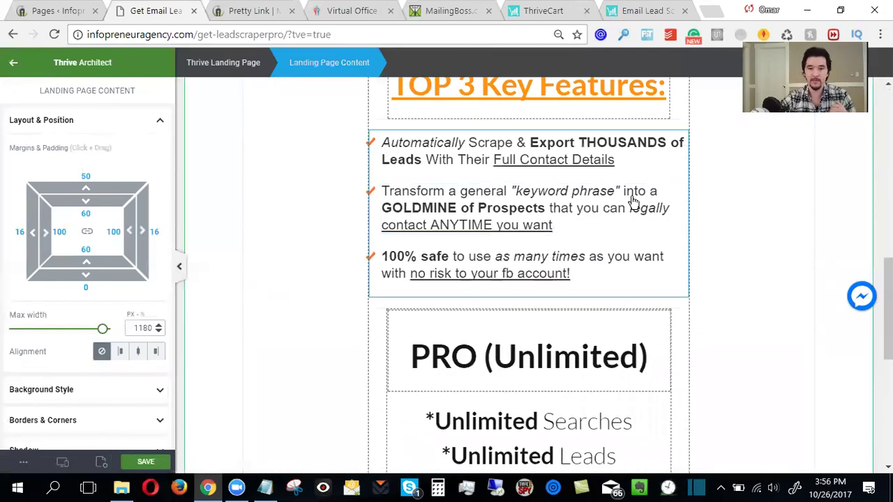
pyautogui.scroll(10, 510, 247)
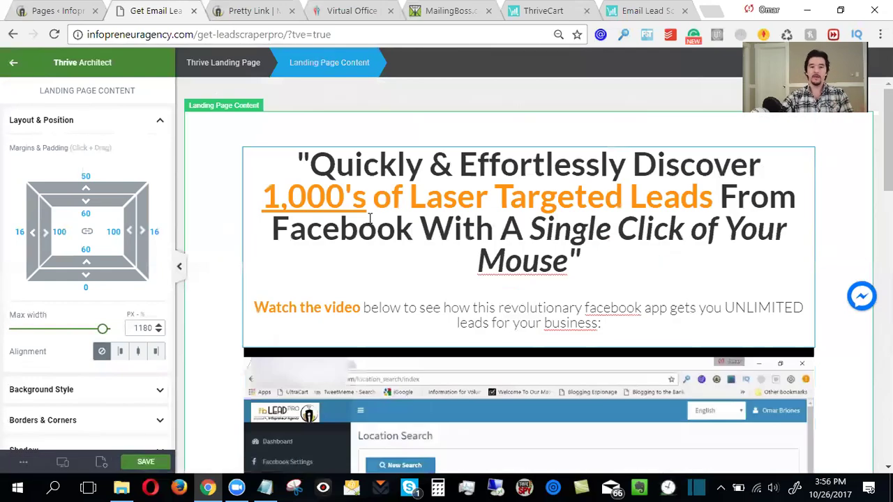
pyautogui.click(317, 165)
pyautogui.moveTo(317, 166); pyautogui.dragTo(633, 273)
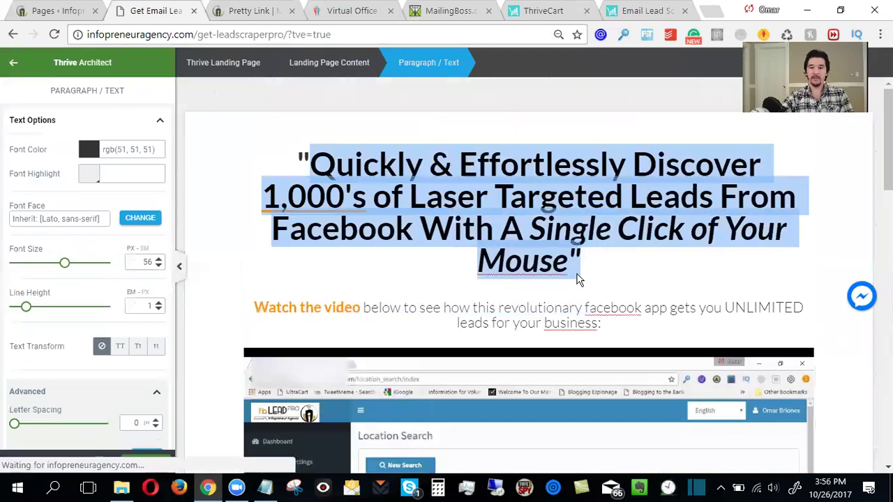
pyautogui.moveTo(555, 253); pyautogui.dragTo(492, 218)
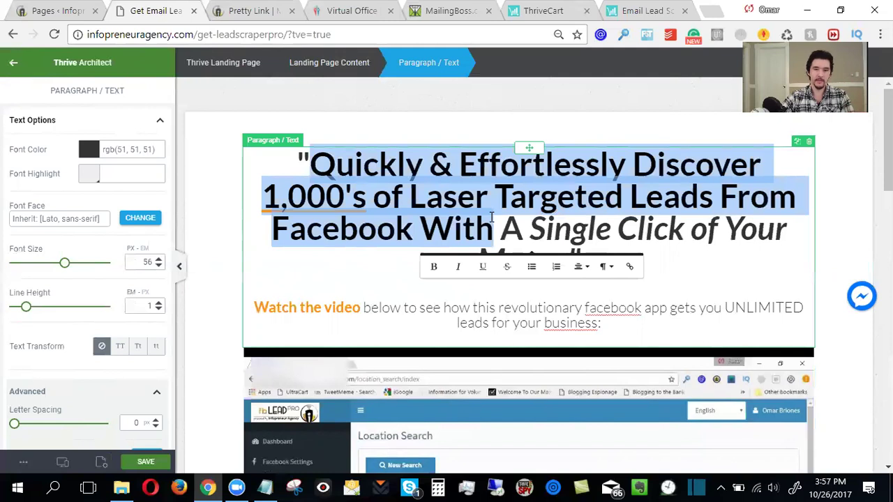
# Step: Type 'Instantly Scrape THOUSANDS of Real Email Leads From Almost ANY Source With' over the selection, fixing typos
pyautogui.write('Sc')
pyautogui.press('BackSpace')
pyautogui.press('BackSpace')
pyautogui.write('Instantly Scrap')
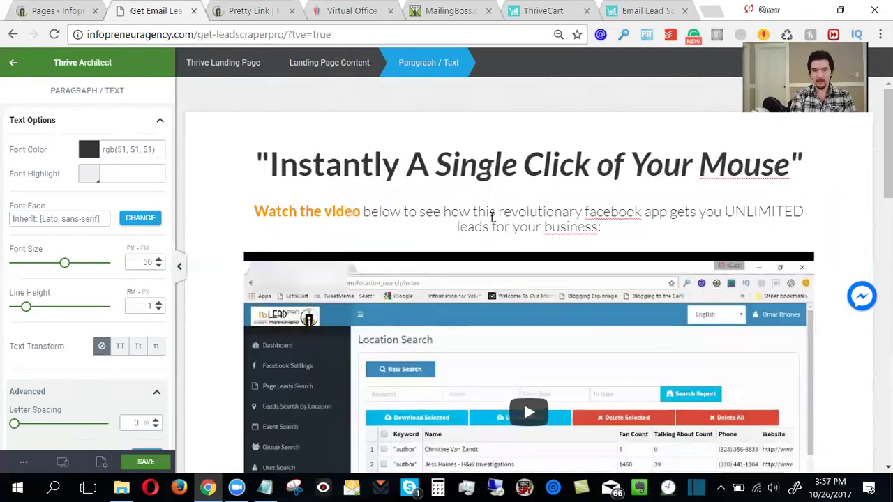
pyautogui.write('e THOUSANDS of ')
pyautogui.write('Email')
pyautogui.press('BackSpace')
pyautogui.press('BackSpace')
pyautogui.press('BackSpace')
pyautogui.press('BackSpace')
pyautogui.press('BackSpace')
pyautogui.write('Real Email E')
pyautogui.press('BackSpace')
pyautogui.write('Lead')
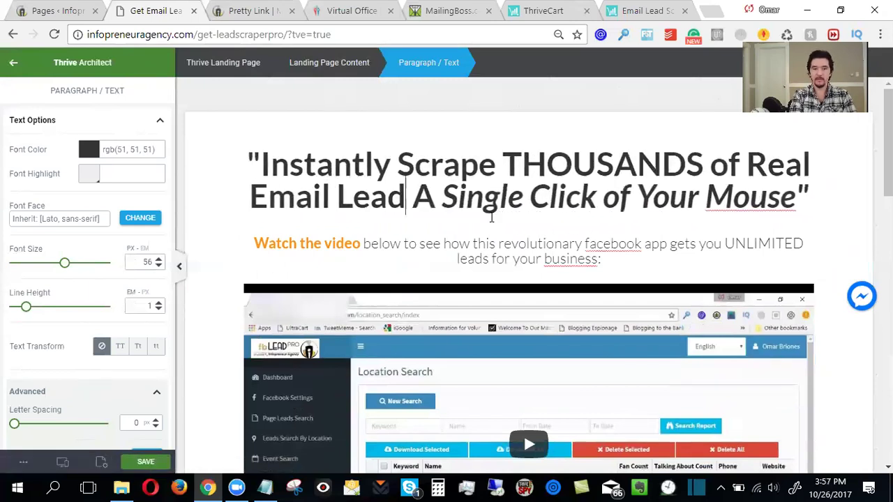
pyautogui.write('s From ')
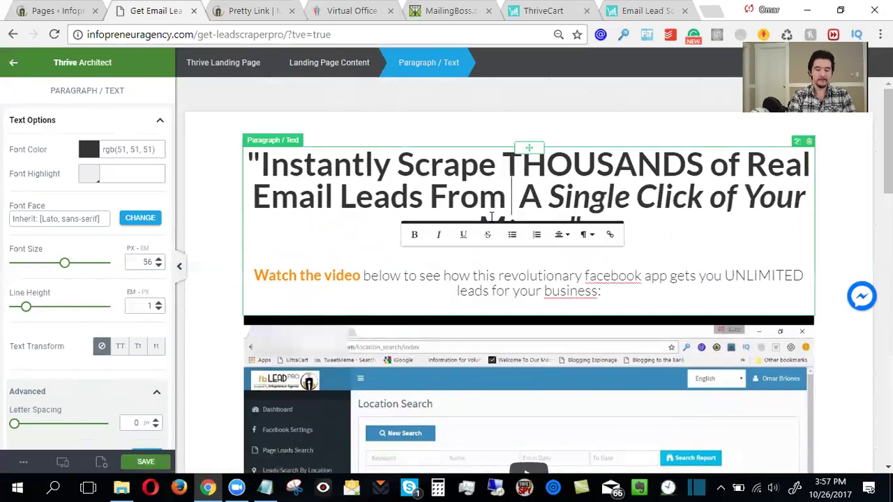
pyautogui.write('Almost ANY Source With A')
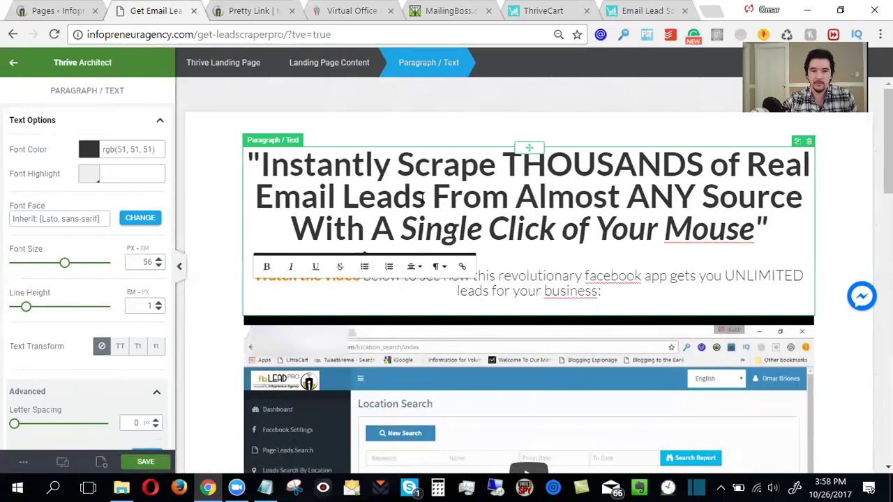
# Step: Colour 'Scrape THOUSANDS of Real Email Leads' orange in the headline
pyautogui.moveTo(423, 197); pyautogui.dragTo(509, 168)
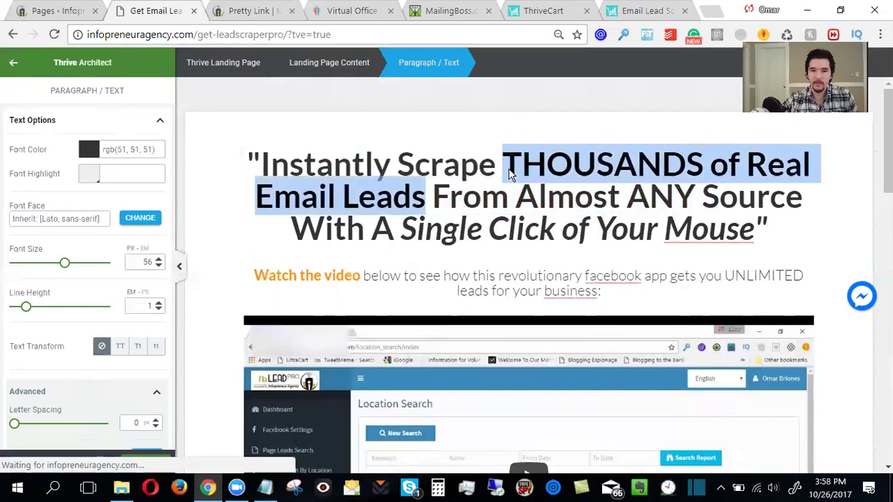
pyautogui.moveTo(451, 166); pyautogui.dragTo(400, 167)
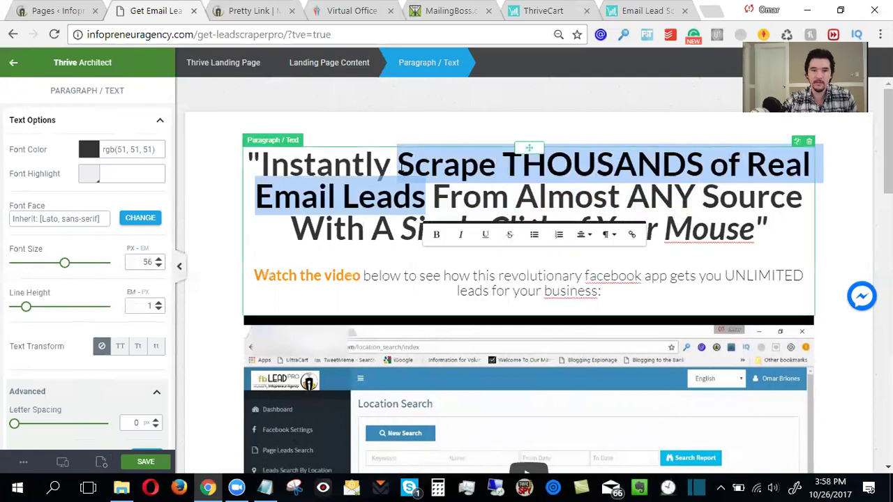
pyautogui.click(88, 149)
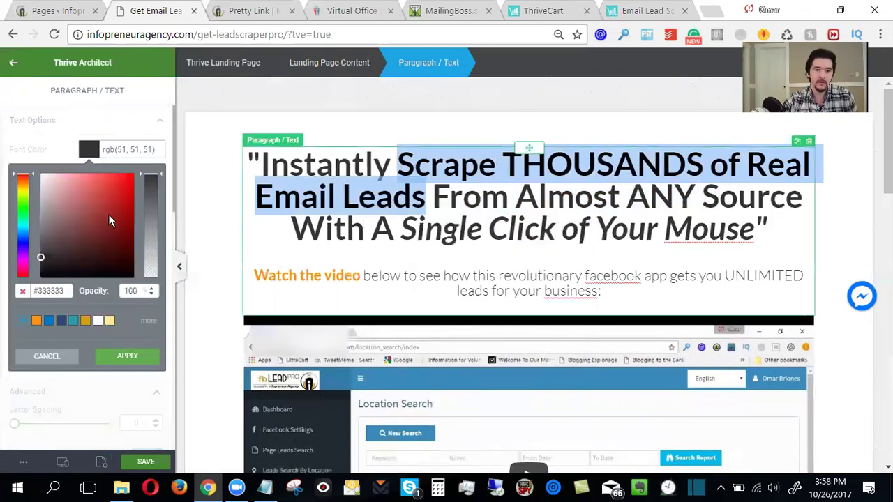
pyautogui.click(36, 321)
pyautogui.click(127, 357)
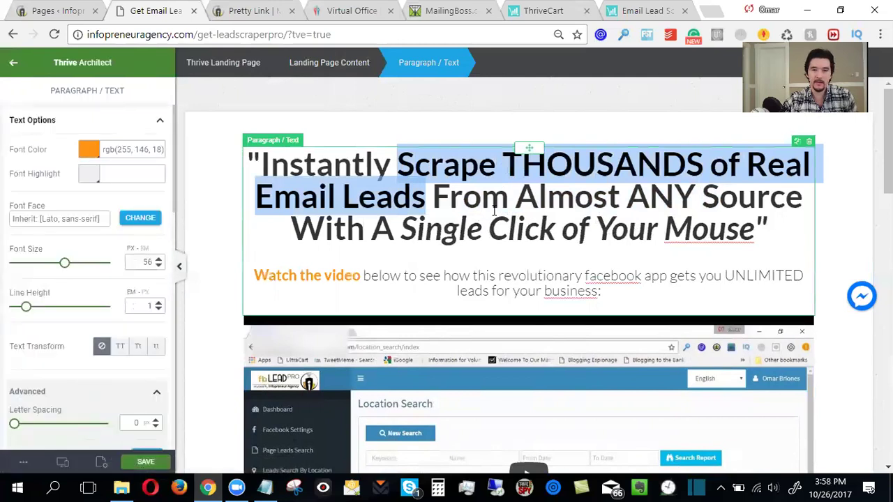
pyautogui.click(537, 196)
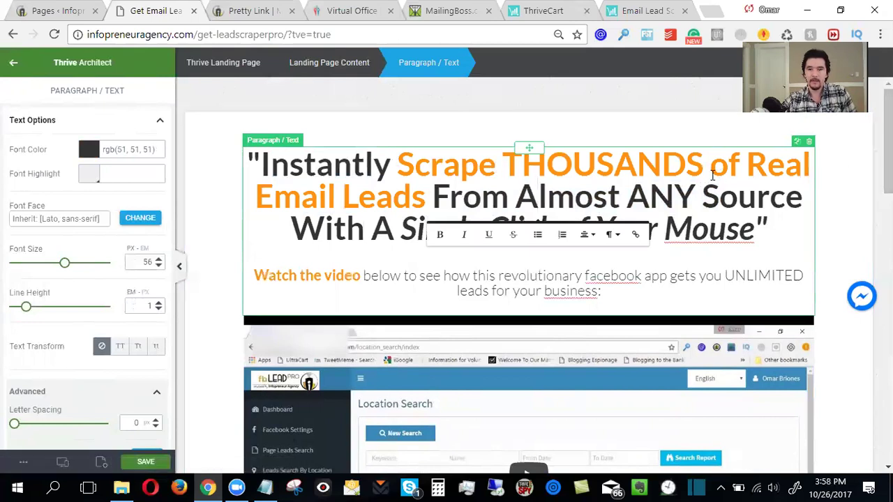
# Step: Underline the words THOUSANDS and ANY with Ctrl+U
pyautogui.moveTo(503, 165); pyautogui.dragTo(704, 168)
pyautogui.hotkey('ctrl', 'u')
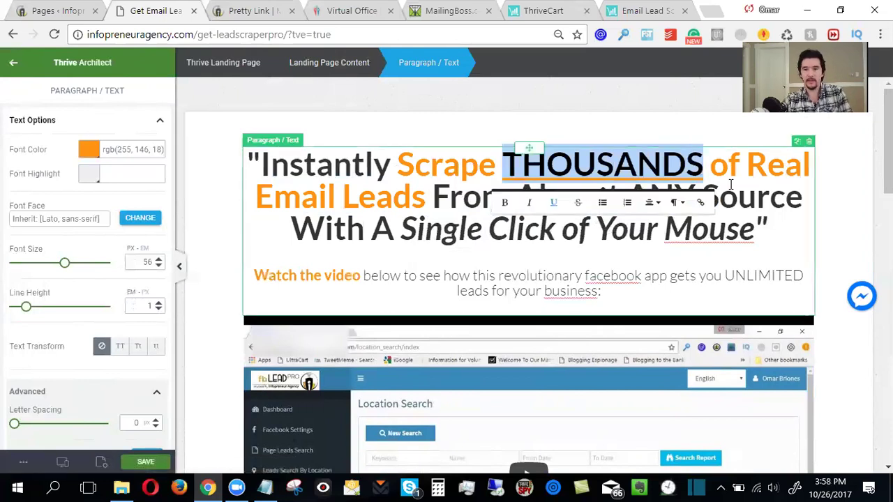
pyautogui.click(732, 184)
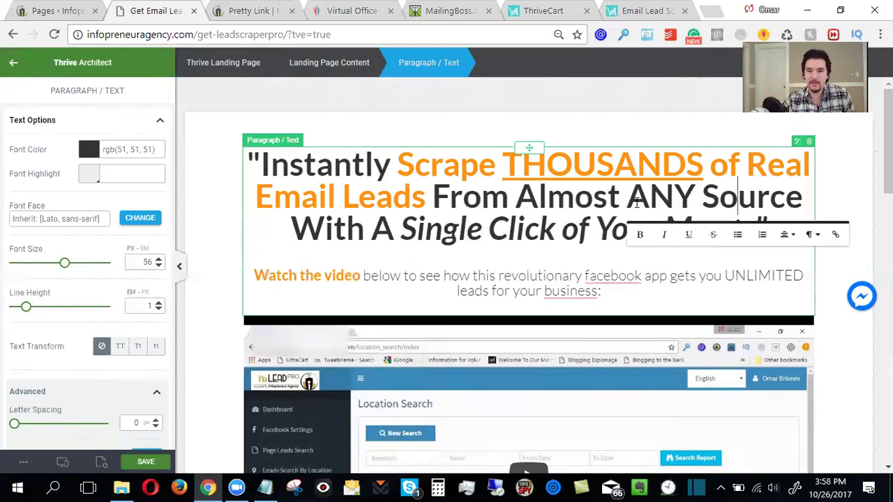
pyautogui.moveTo(628, 201); pyautogui.dragTo(694, 205)
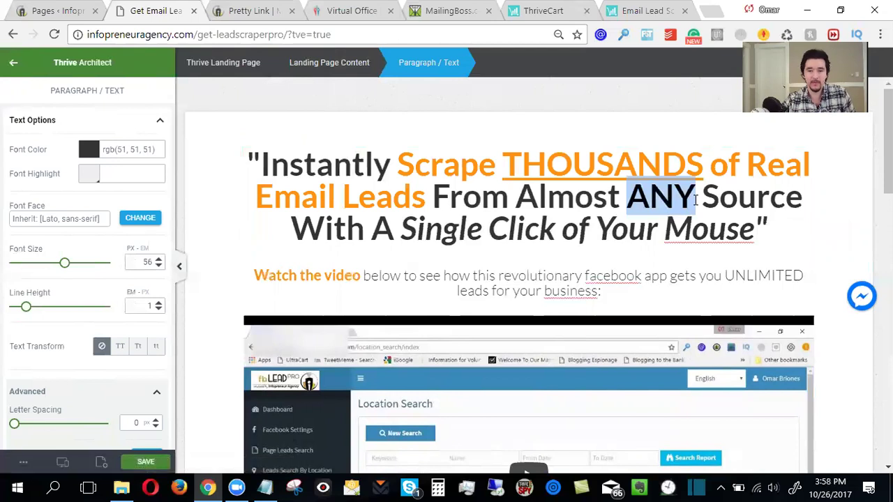
pyautogui.hotkey('ctrl', 'u')
pyautogui.click(556, 201)
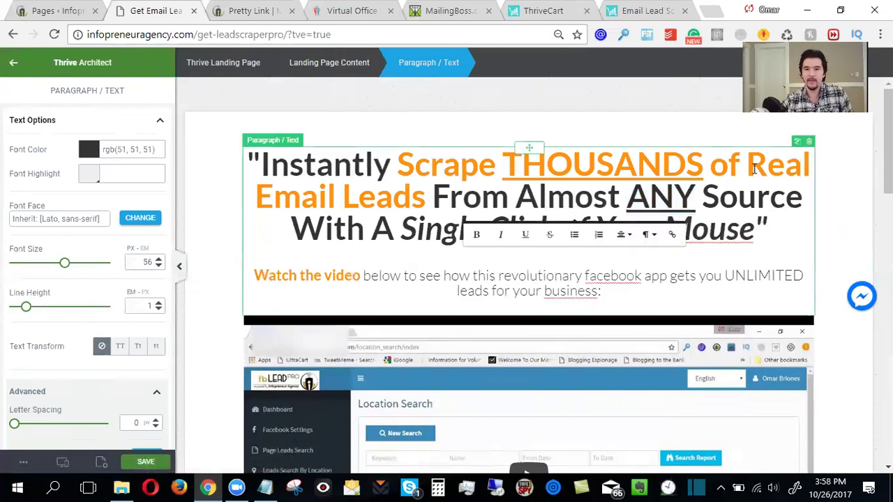
# Step: Italicise 'Real' and check the text colours of 'Email' and 'Instantly'
pyautogui.moveTo(748, 168); pyautogui.dragTo(813, 167)
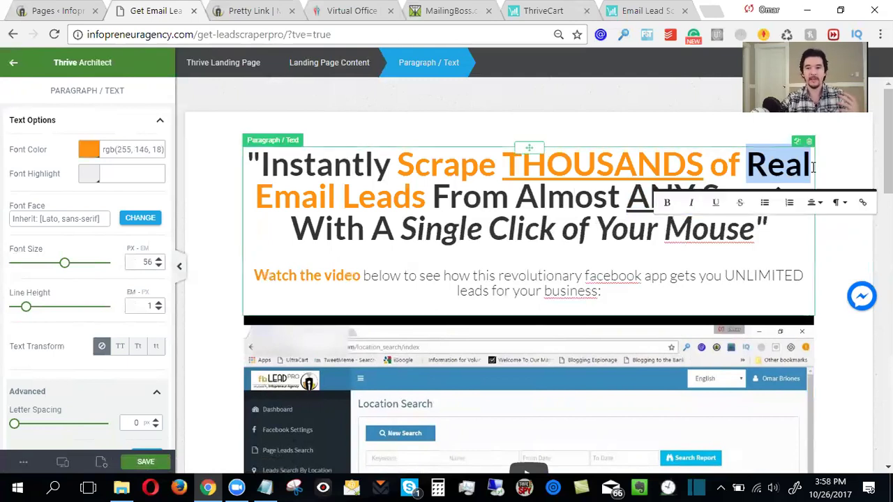
pyautogui.click(692, 204)
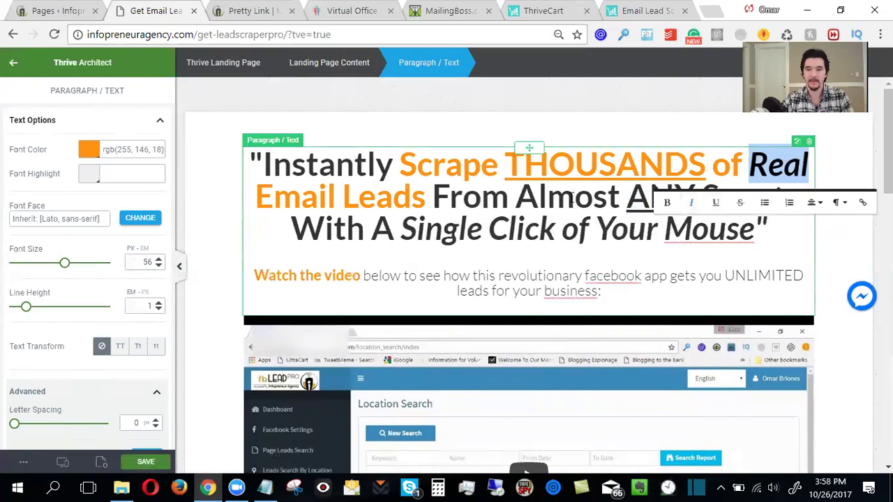
pyautogui.click(564, 206)
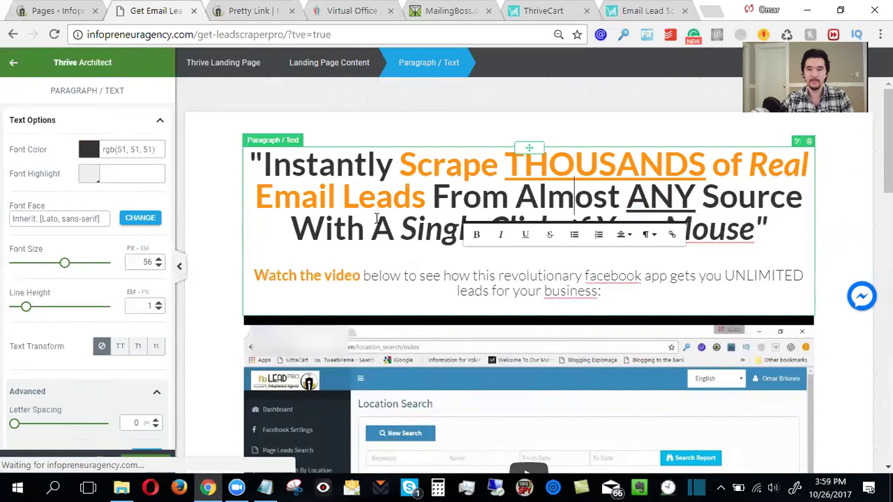
pyautogui.click(304, 204)
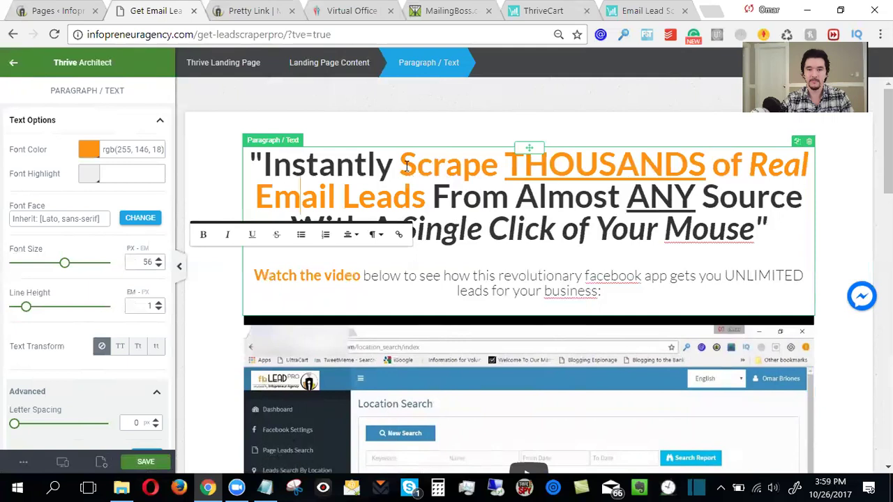
pyautogui.click(320, 159)
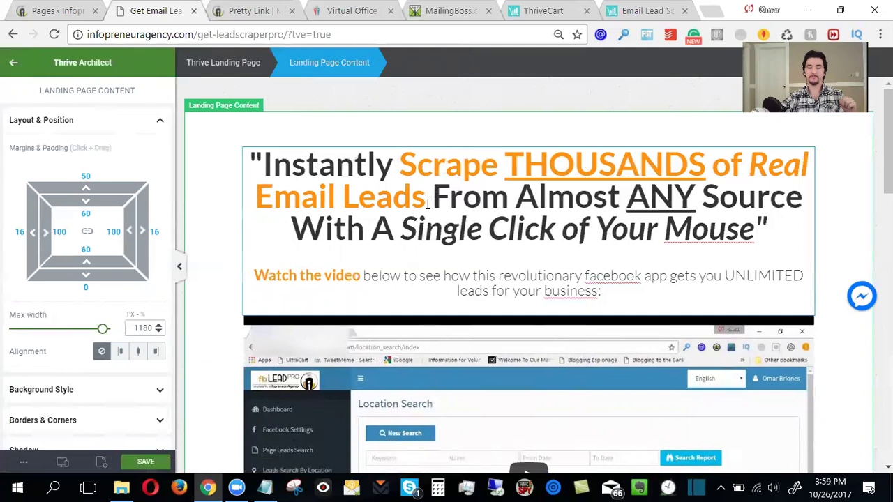
# Step: Recolour 'of Real Email Leads' black and save black as a favourite swatch
pyautogui.moveTo(675, 192); pyautogui.dragTo(713, 171)
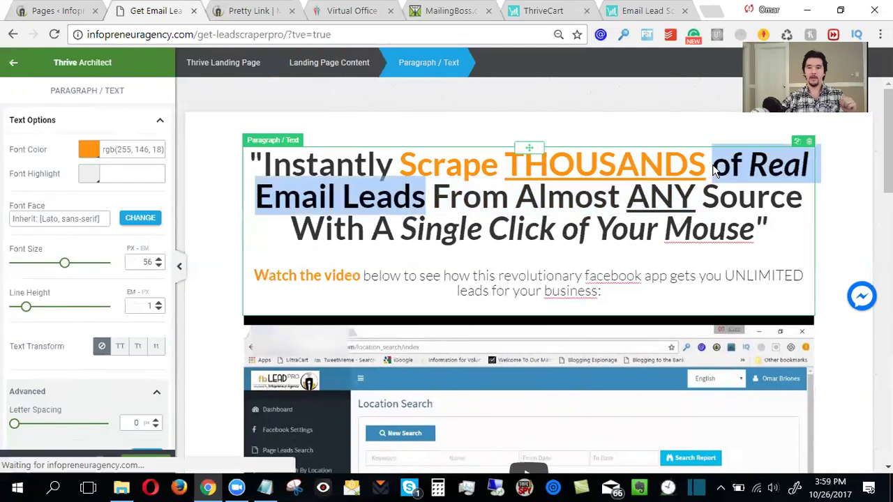
pyautogui.click(86, 152)
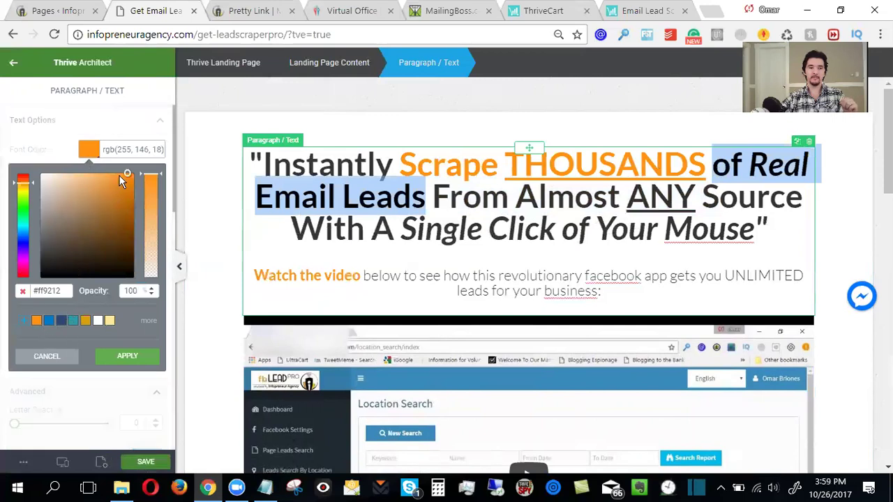
pyautogui.moveTo(128, 215); pyautogui.dragTo(22, 321)
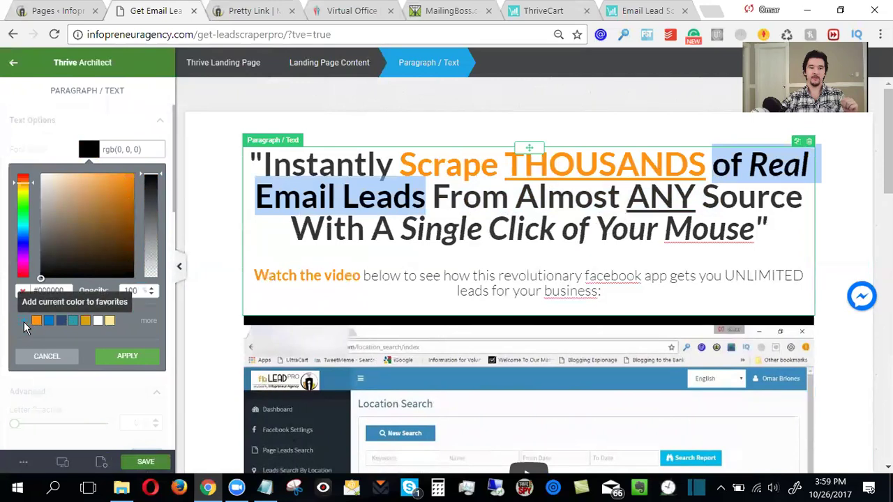
pyautogui.click(25, 328)
pyautogui.click(127, 356)
pyautogui.click(675, 222)
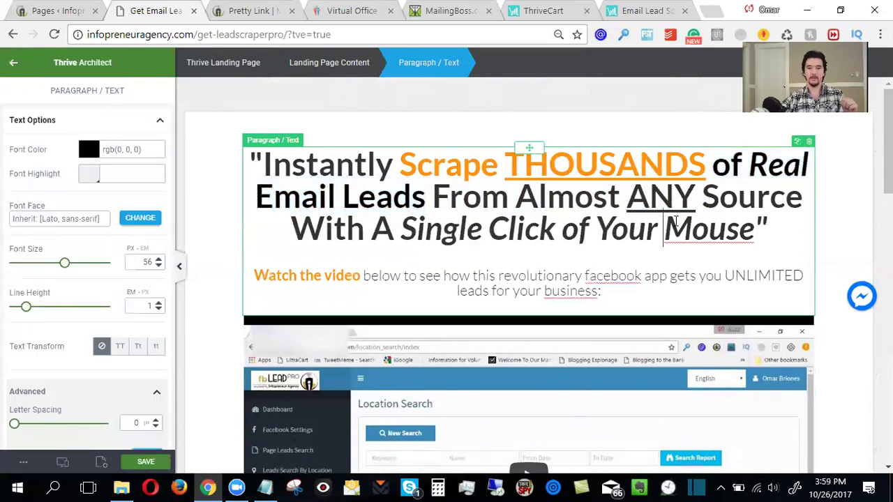
# Step: Make the headline from 'From' to the end black
pyautogui.moveTo(774, 227); pyautogui.dragTo(430, 206)
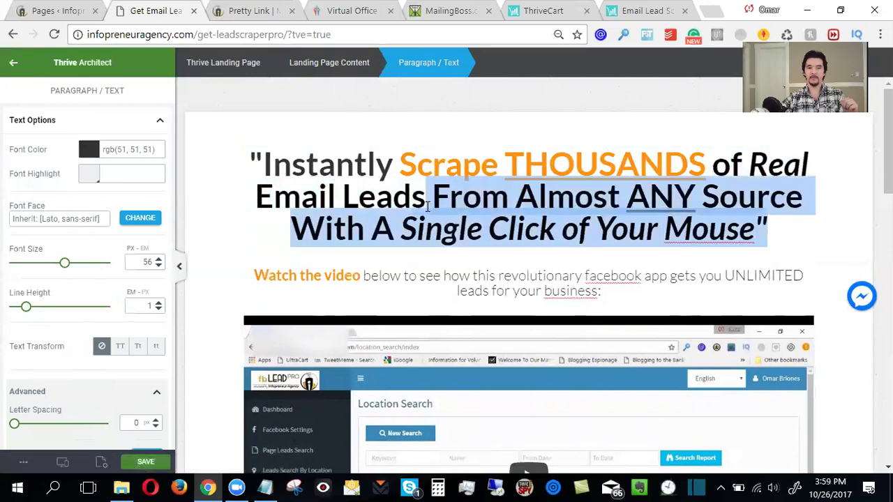
pyautogui.click(88, 149)
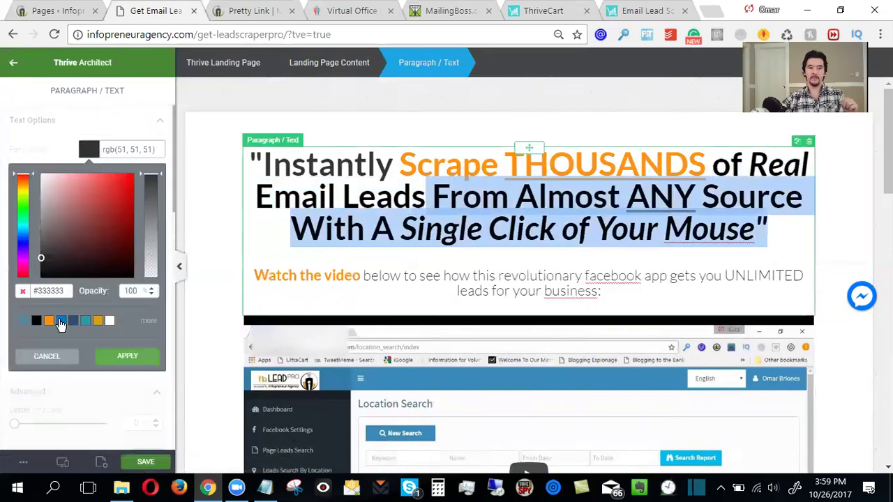
pyautogui.click(36, 320)
pyautogui.click(127, 356)
# Step: Make the opening word 'Instantly' black and leave headline editing
pyautogui.click(358, 200)
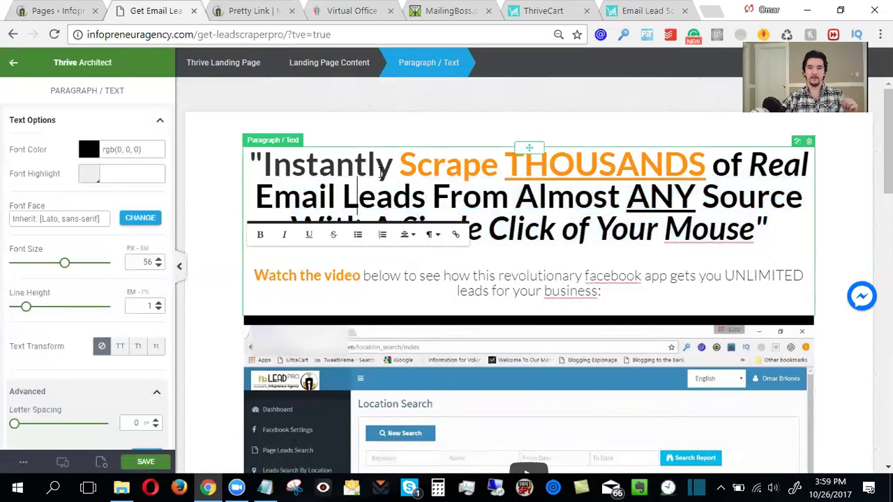
pyautogui.moveTo(395, 164); pyautogui.dragTo(249, 162)
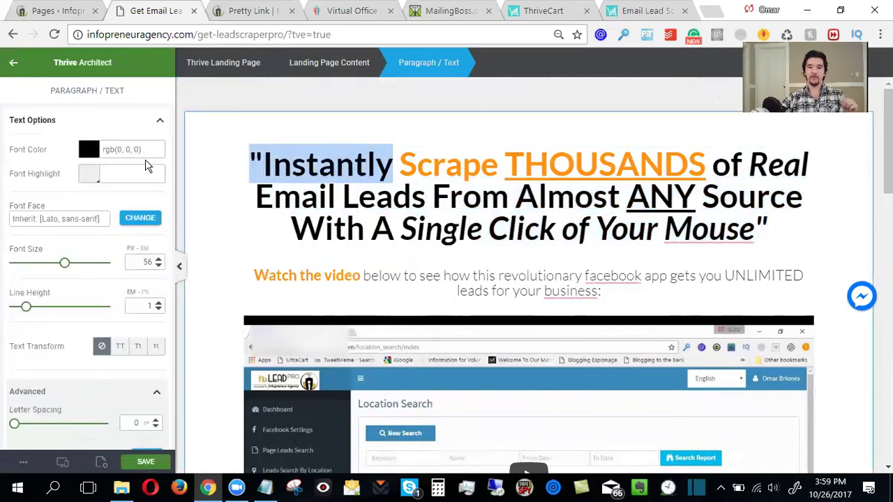
pyautogui.click(88, 150)
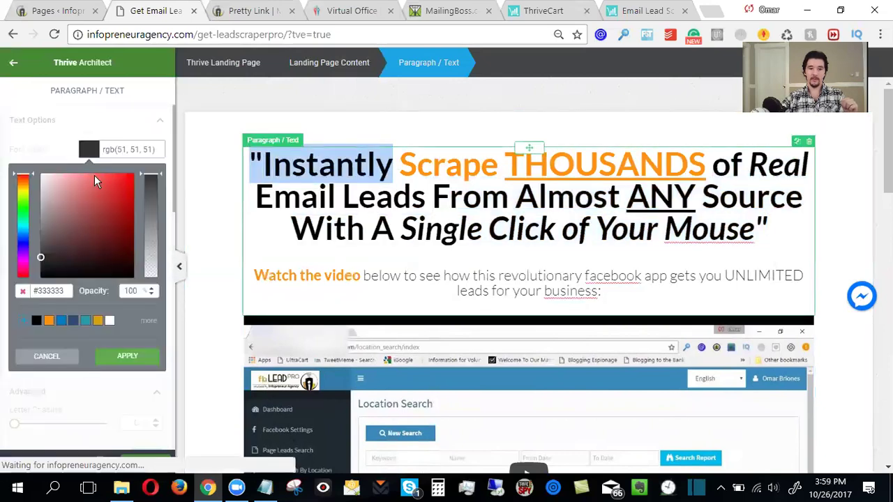
pyautogui.click(37, 321)
pyautogui.click(145, 362)
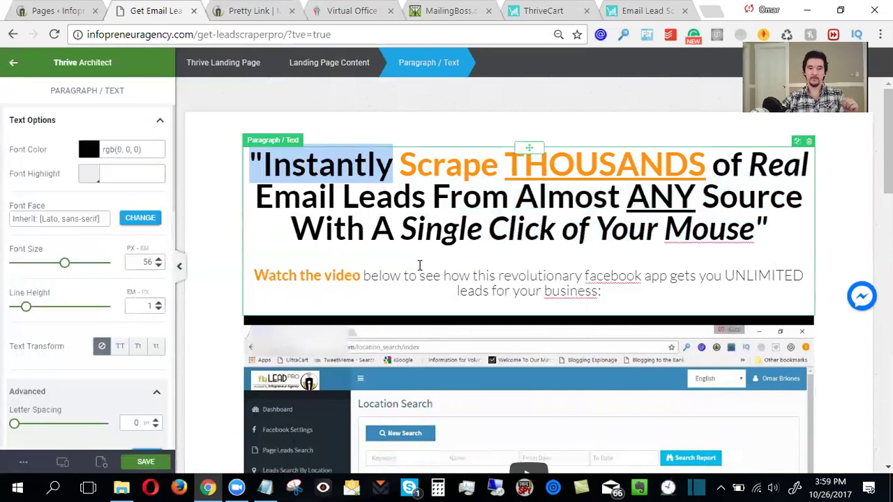
pyautogui.click(419, 255)
pyautogui.click(863, 229)
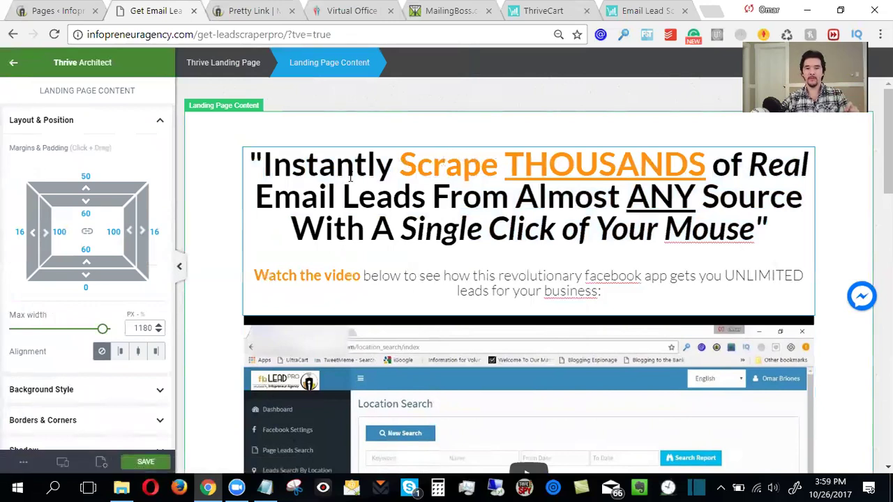
# Step: Colour 'Real Email Leads' orange in the headline
pyautogui.moveTo(258, 198); pyautogui.dragTo(425, 201)
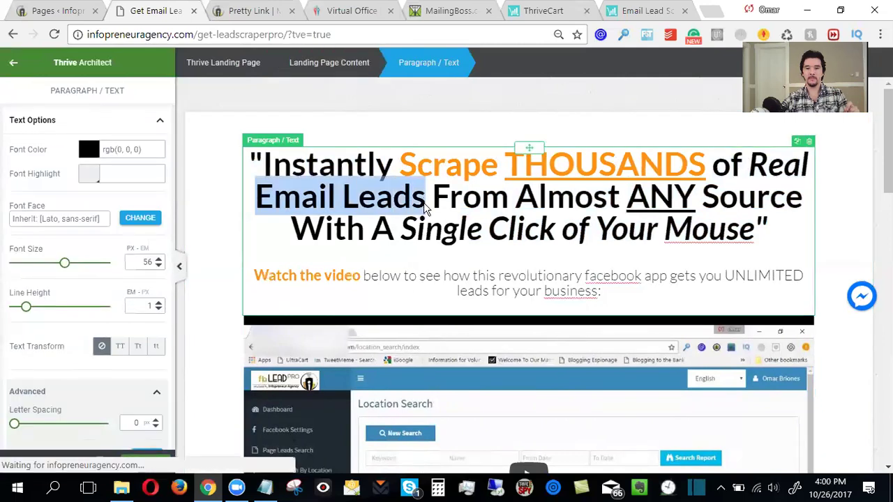
pyautogui.moveTo(749, 166); pyautogui.dragTo(428, 194)
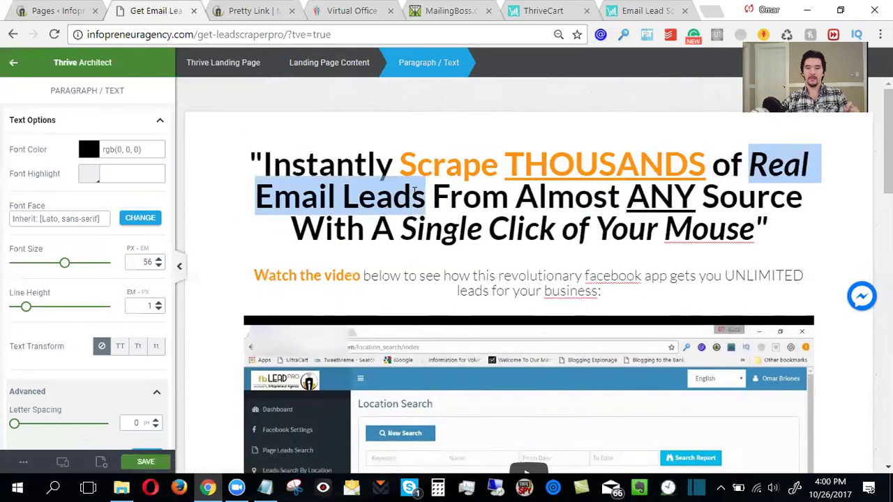
pyautogui.moveTo(414, 190); pyautogui.dragTo(338, 196)
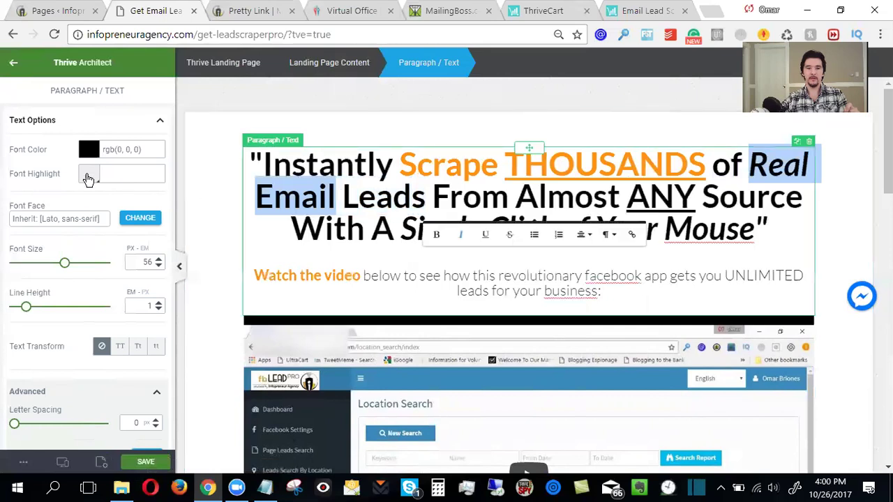
pyautogui.click(89, 150)
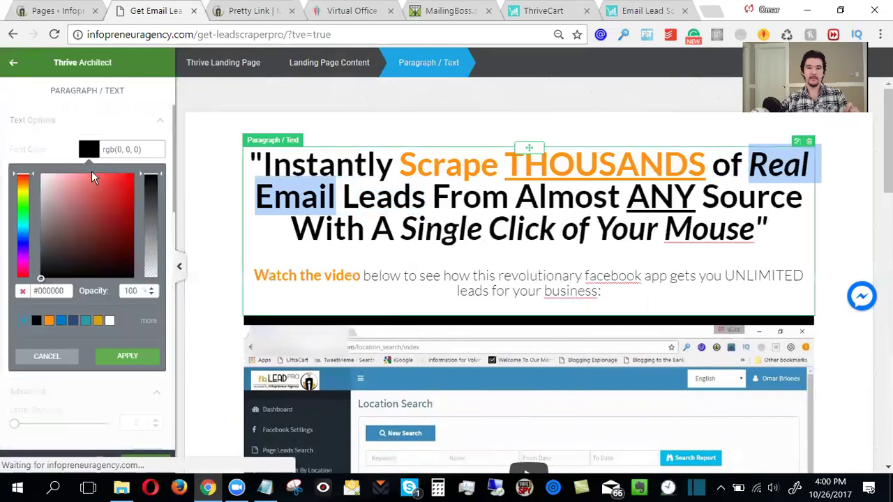
pyautogui.click(48, 323)
pyautogui.click(127, 356)
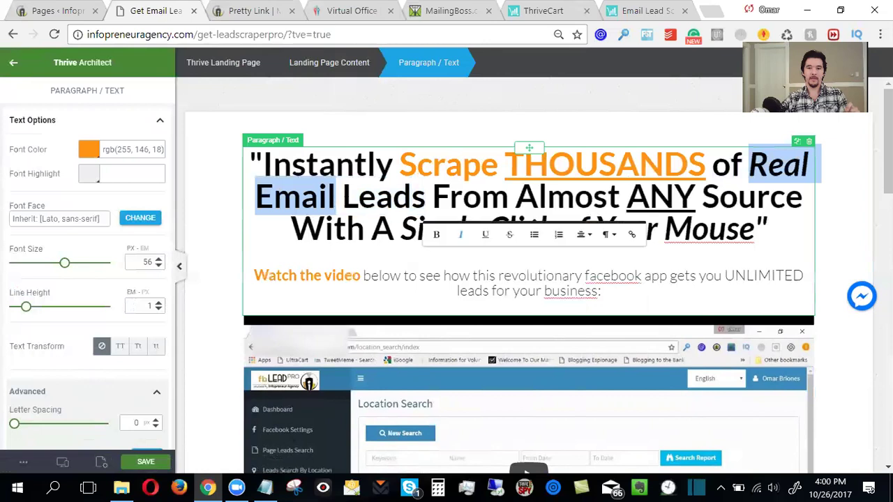
# Step: Change 'Email' to 'Emails', delete 'Leads', and italicise 'Emails'
pyautogui.click(341, 201)
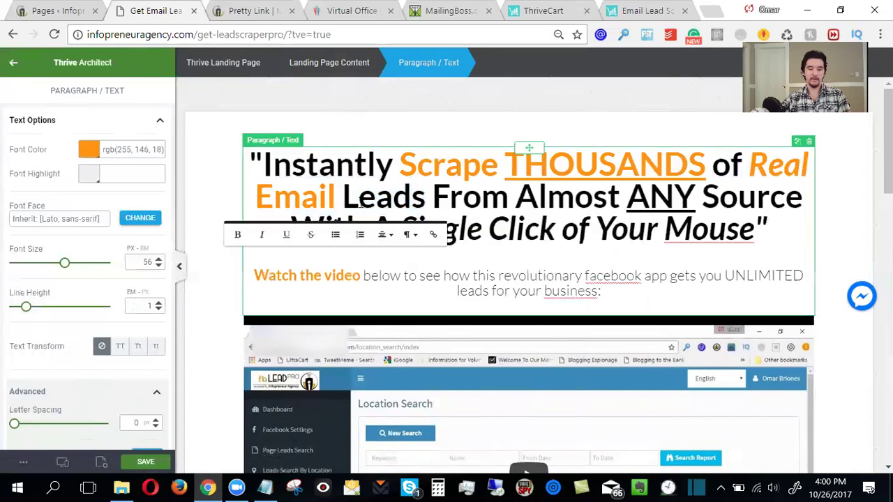
pyautogui.write('s')
pyautogui.doubleClick(391, 197)
pyautogui.press('BackSpace')
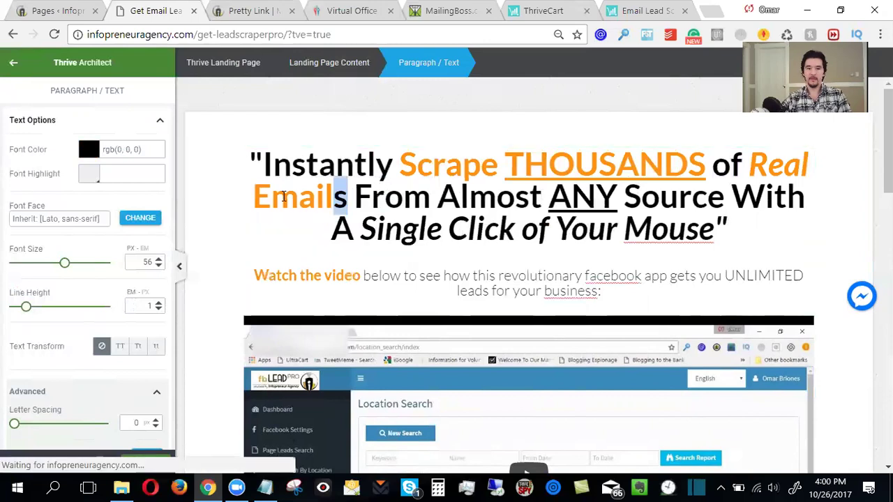
pyautogui.moveTo(349, 197); pyautogui.dragTo(248, 197)
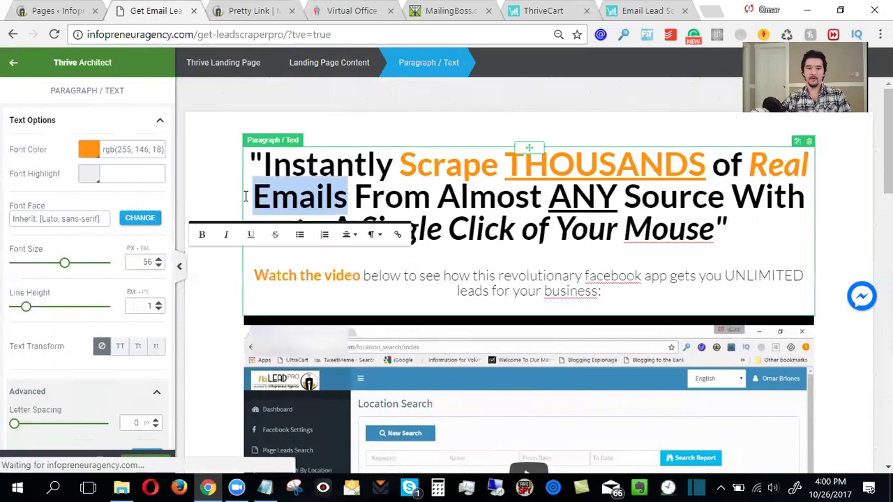
pyautogui.click(226, 235)
pyautogui.click(484, 229)
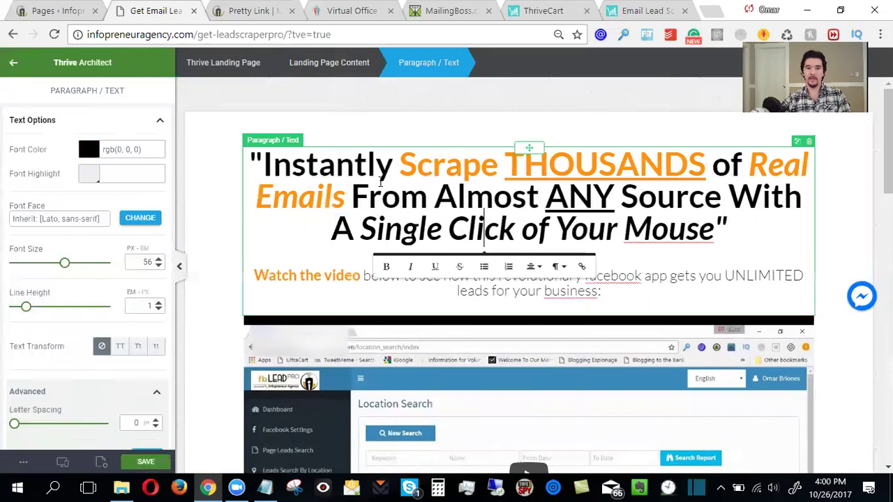
pyautogui.click(835, 203)
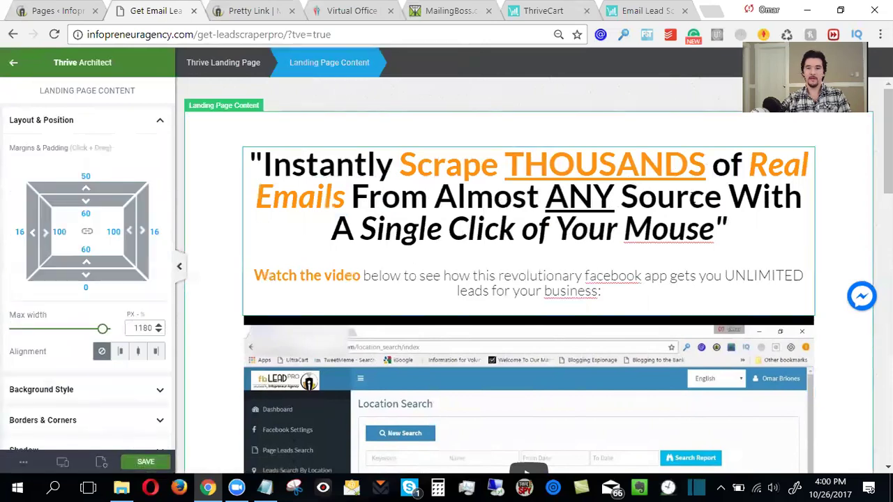
pyautogui.click(731, 199)
# Step: Clean up stray letters in the headline around 'of' and after THOUSANDS
pyautogui.write('On T')
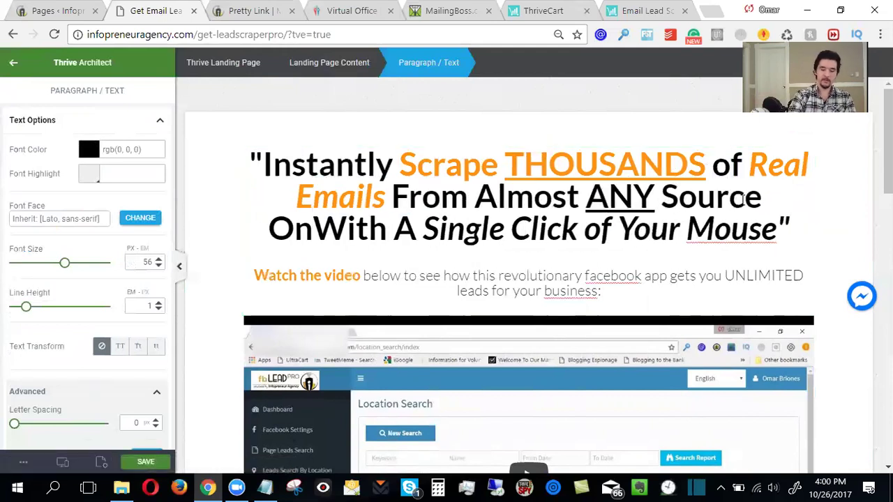
pyautogui.write('he Web')
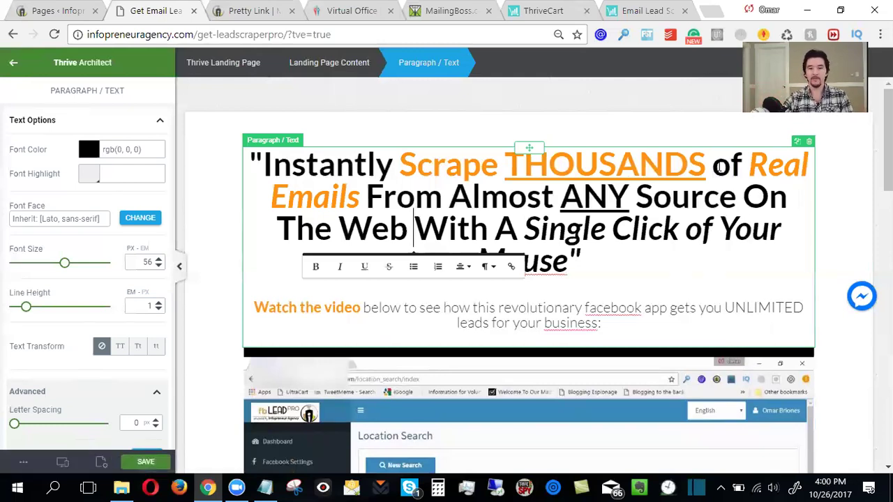
pyautogui.moveTo(753, 197); pyautogui.dragTo(786, 207)
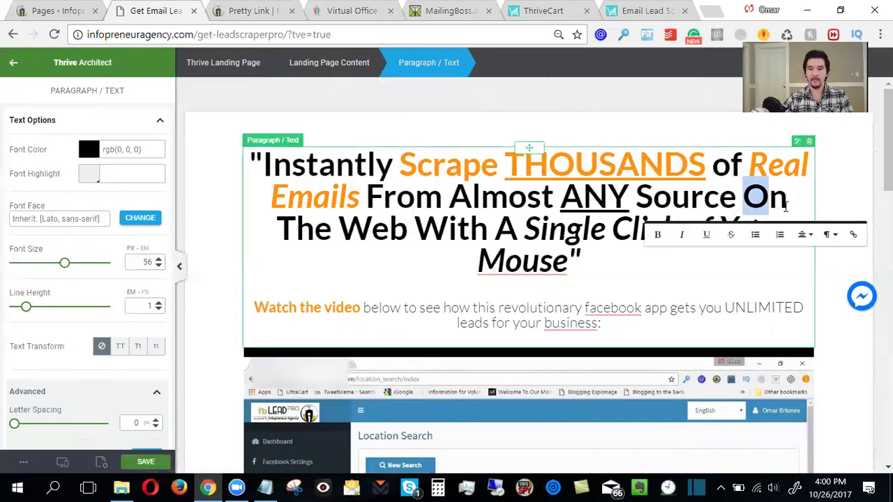
pyautogui.moveTo(733, 165); pyautogui.dragTo(713, 167)
pyautogui.write('O')
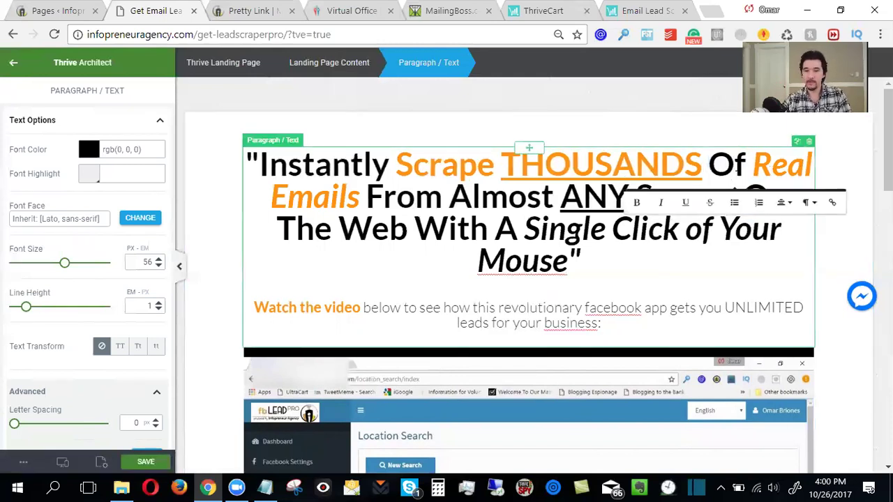
pyautogui.press('BackSpace')
pyautogui.write('o')
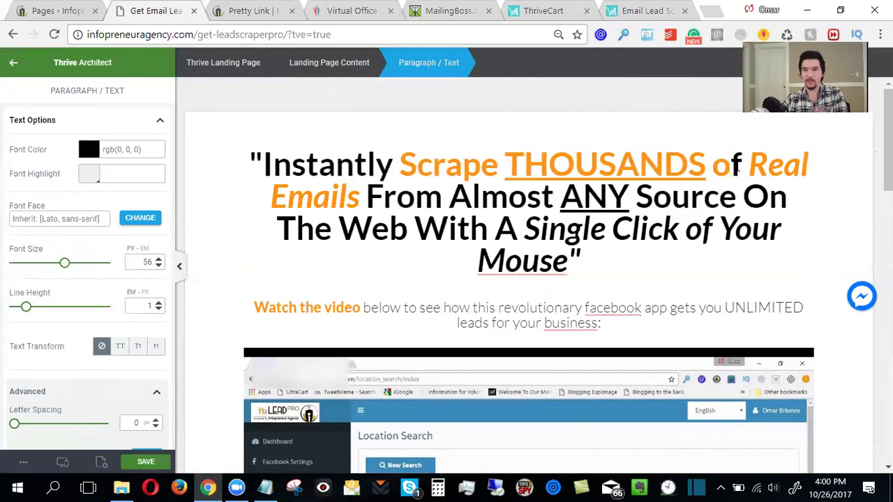
pyautogui.press('BackSpace')
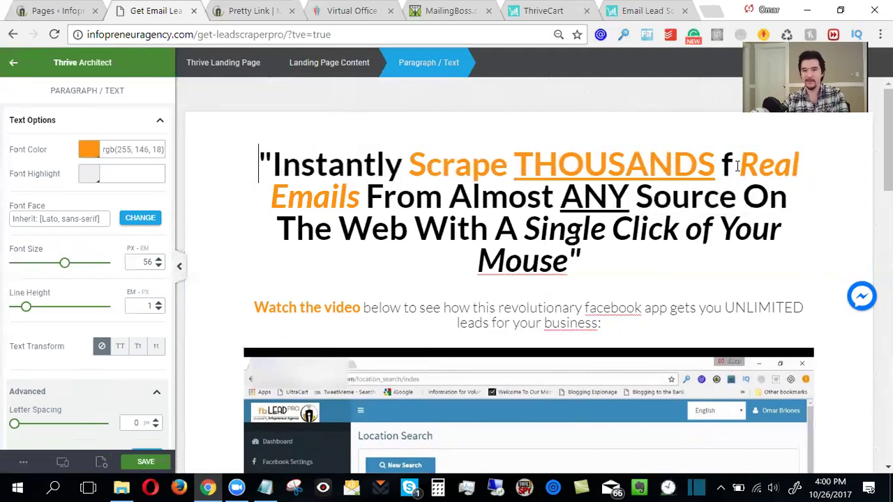
pyautogui.click(734, 166)
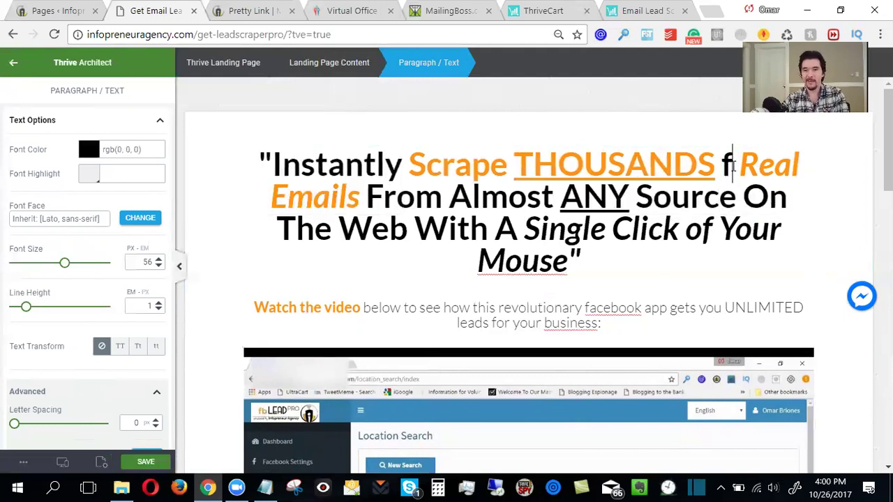
pyautogui.write('of')
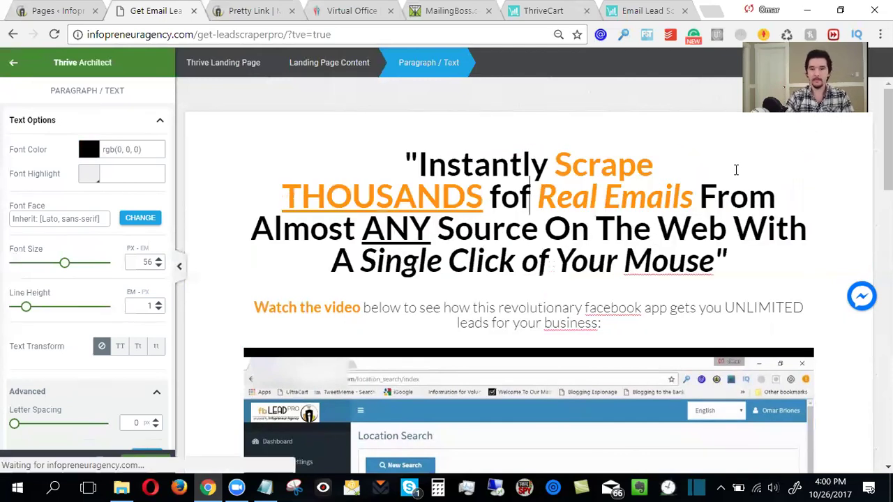
pyautogui.press('BackSpace')
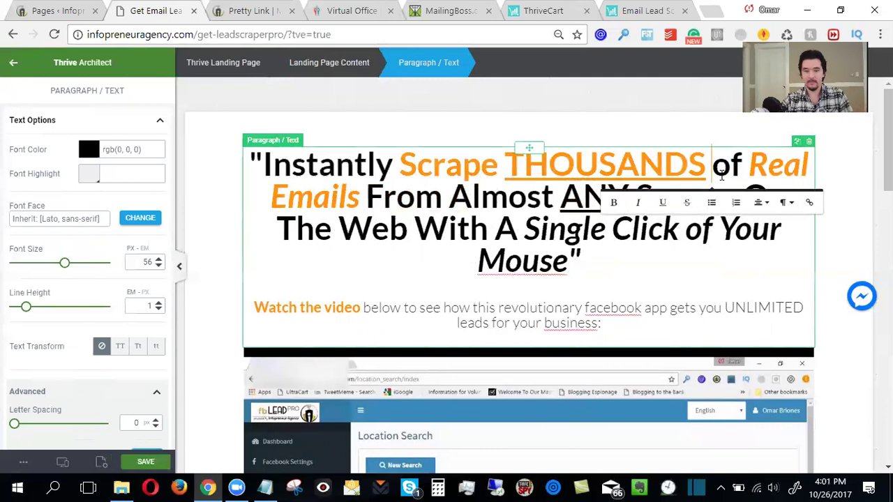
pyautogui.write('ddddd')
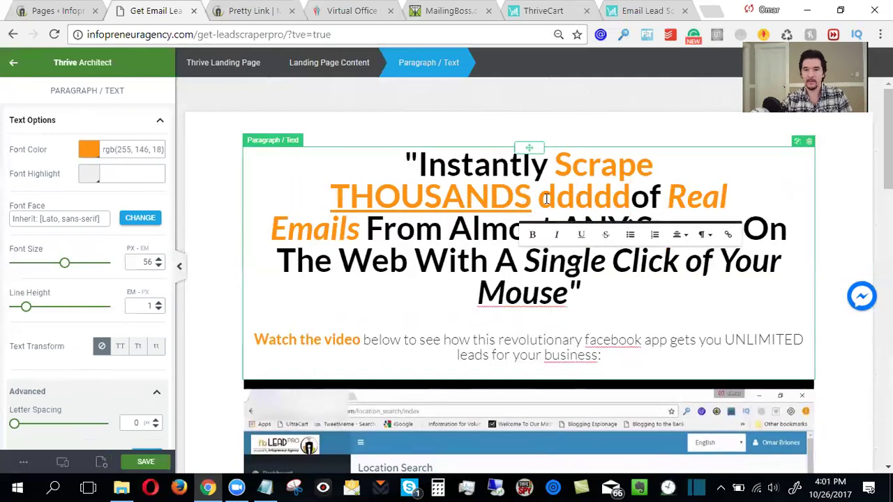
pyautogui.press('BackSpace')
pyautogui.press('BackSpace')
pyautogui.press('BackSpace')
pyautogui.press('BackSpace')
pyautogui.press('BackSpace')
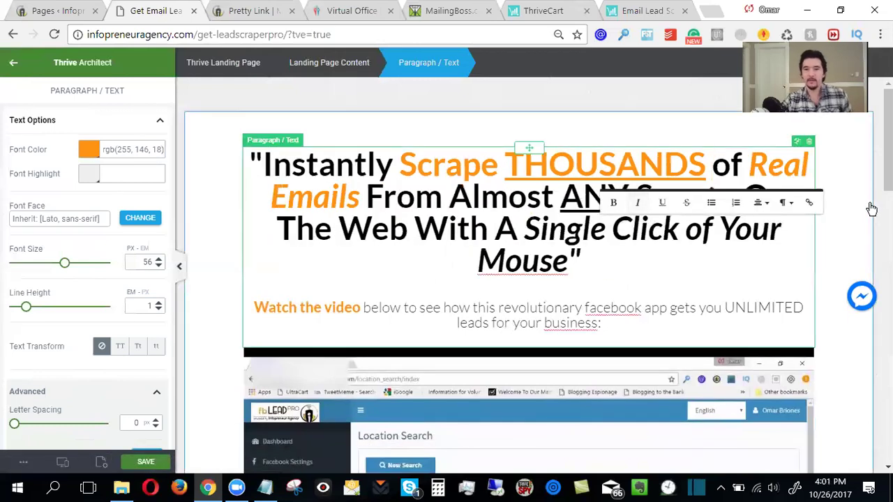
pyautogui.click(647, 229)
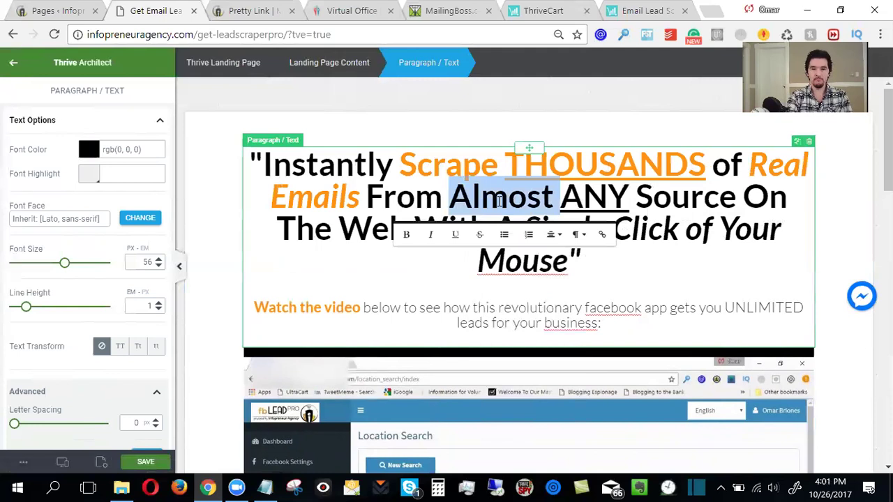
# Step: Replace 'ANY Source On The Web' in the headline with '99% of Websites On The Internet'
pyautogui.write('99%')
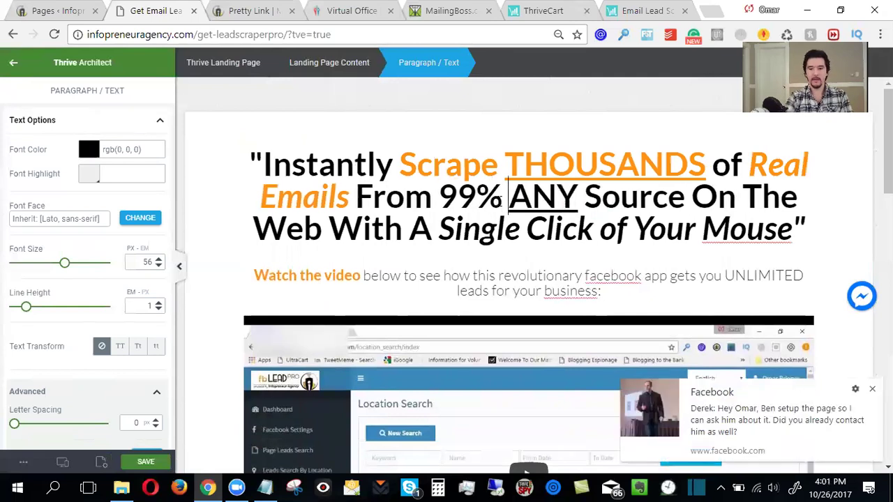
pyautogui.click(872, 388)
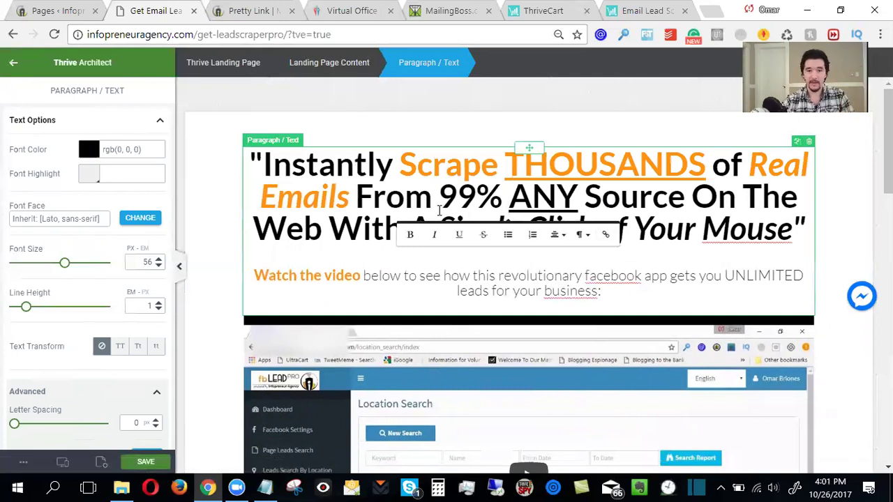
pyautogui.click(582, 199)
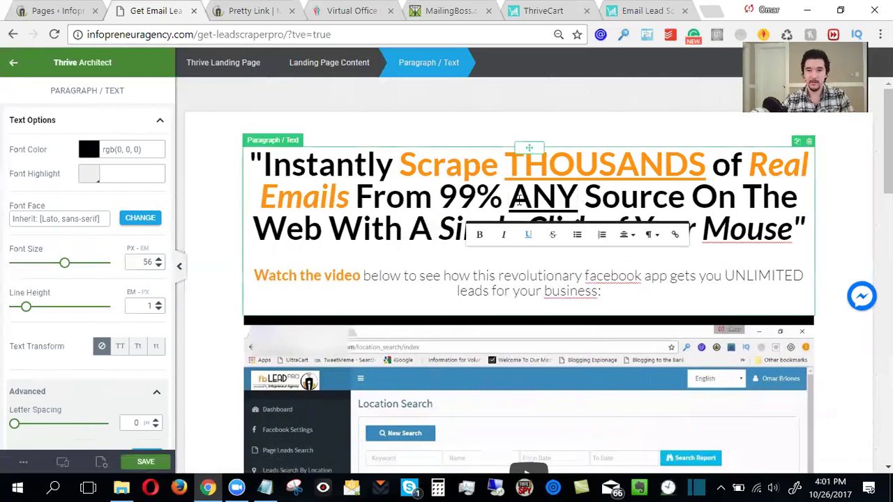
pyautogui.click(510, 201)
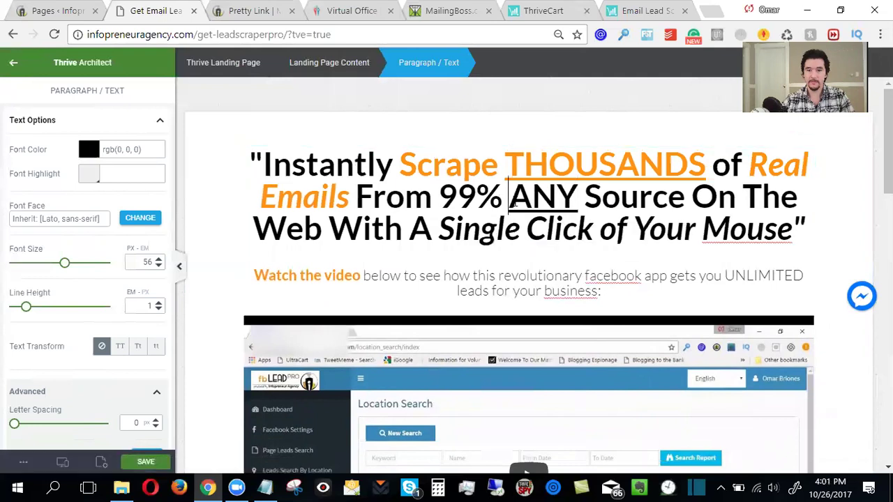
pyautogui.moveTo(510, 202); pyautogui.dragTo(323, 224)
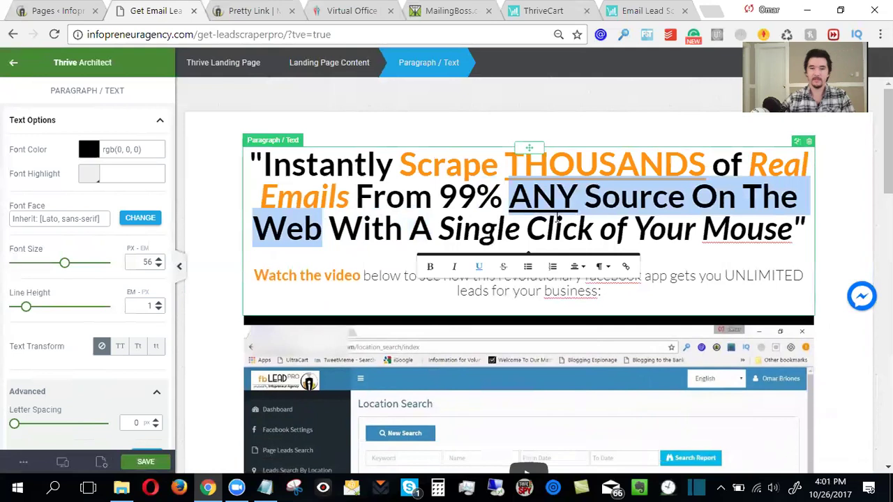
pyautogui.write('of We')
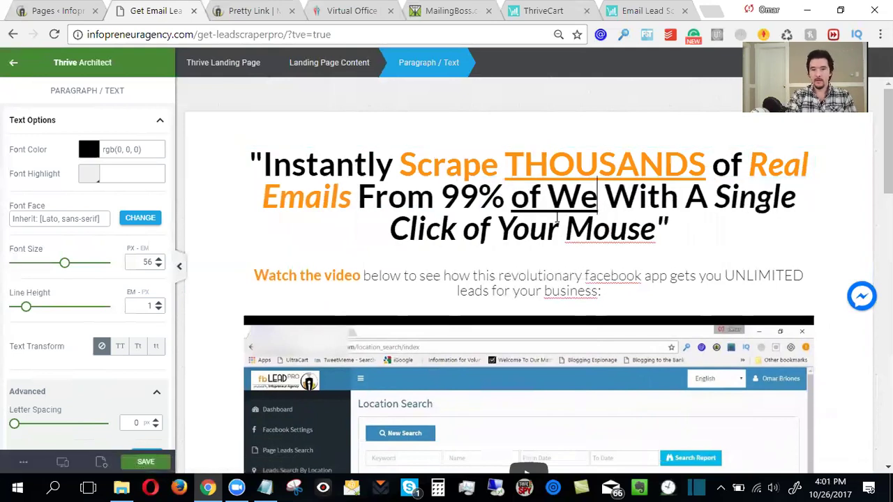
pyautogui.write('bsites')
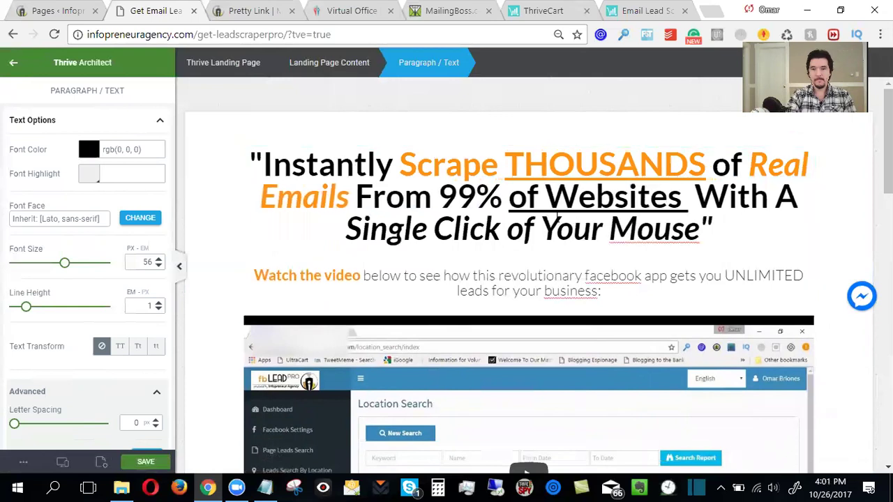
pyautogui.write(' On The Internet')
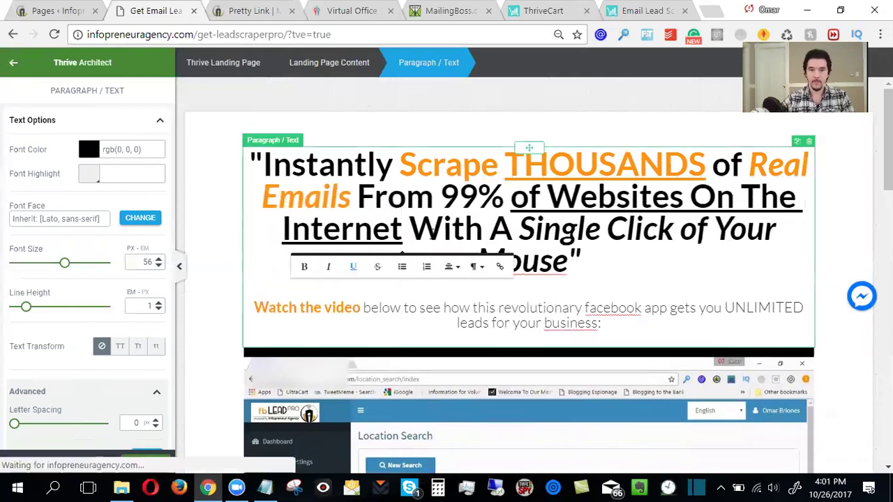
pyautogui.moveTo(403, 235); pyautogui.dragTo(504, 196)
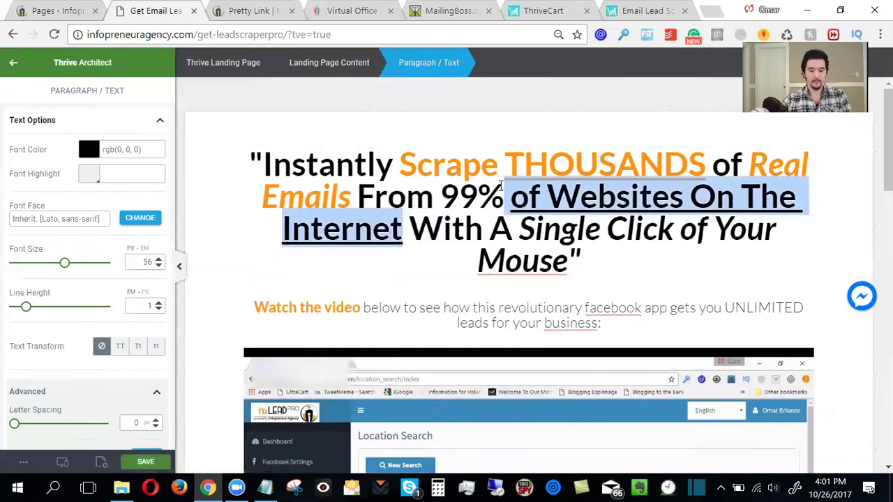
pyautogui.click(534, 226)
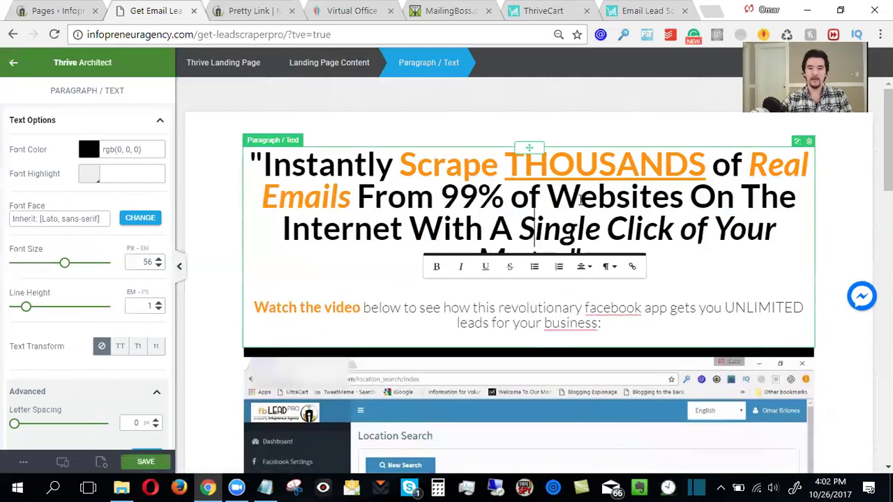
pyautogui.click(442, 202)
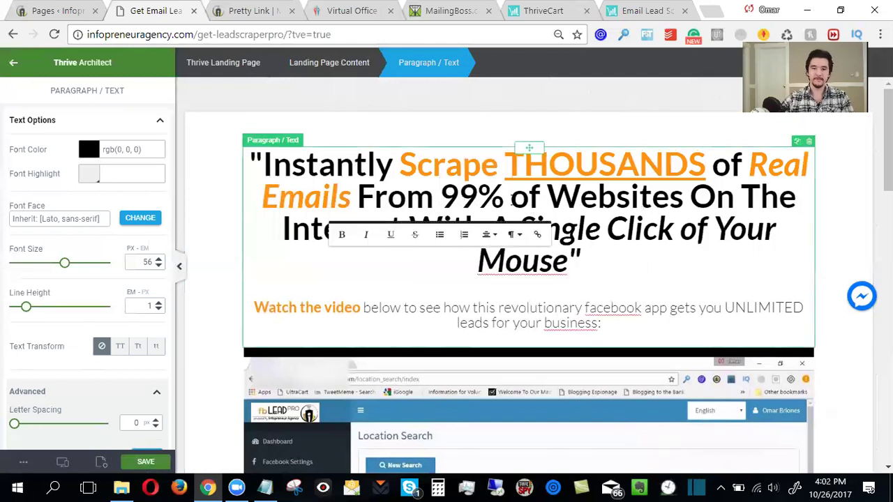
pyautogui.click(849, 217)
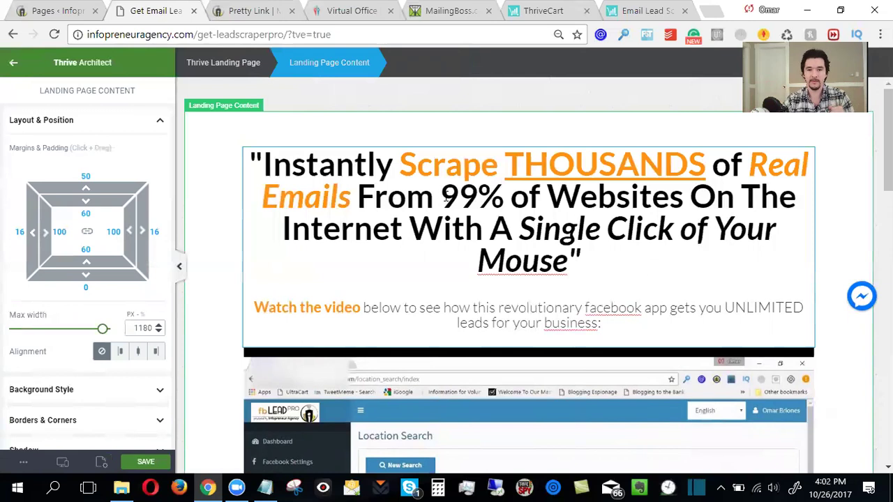
# Step: Reword '99% of Websites On The Internet' to 'The Most Popular Social Media Sites Online'
pyautogui.click(445, 198)
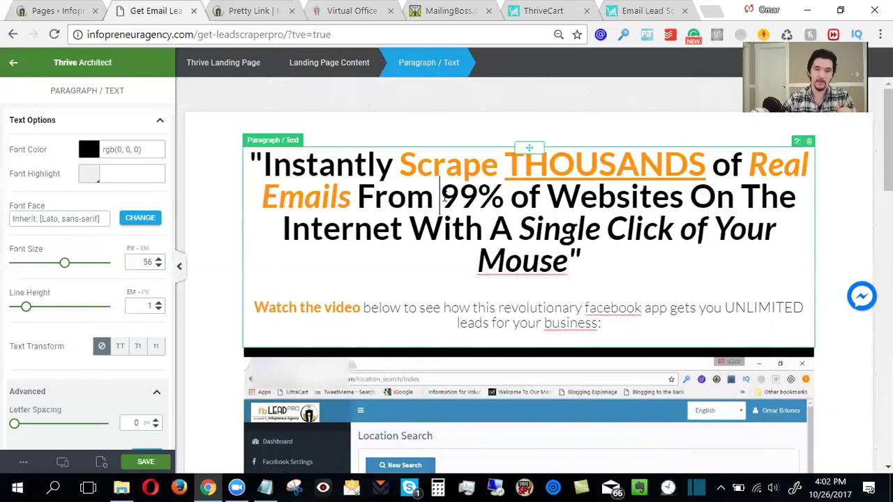
pyautogui.moveTo(442, 198); pyautogui.dragTo(405, 220)
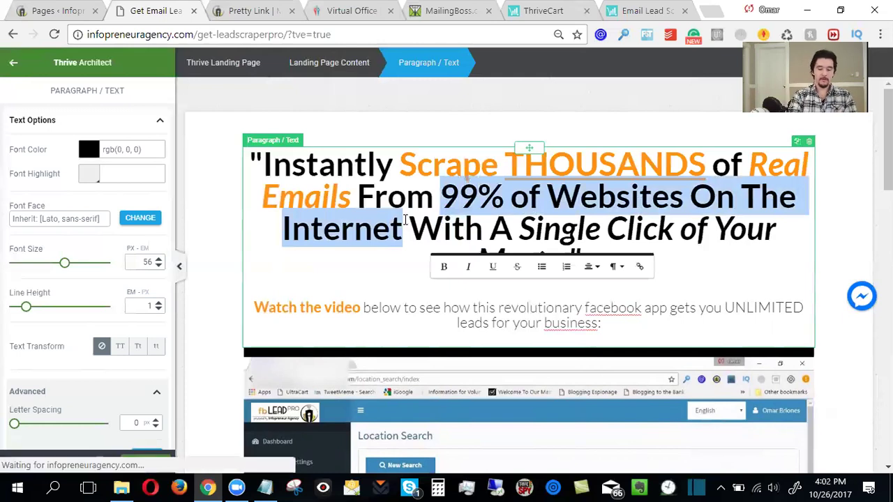
pyautogui.hotkey('ctrl', 'c')
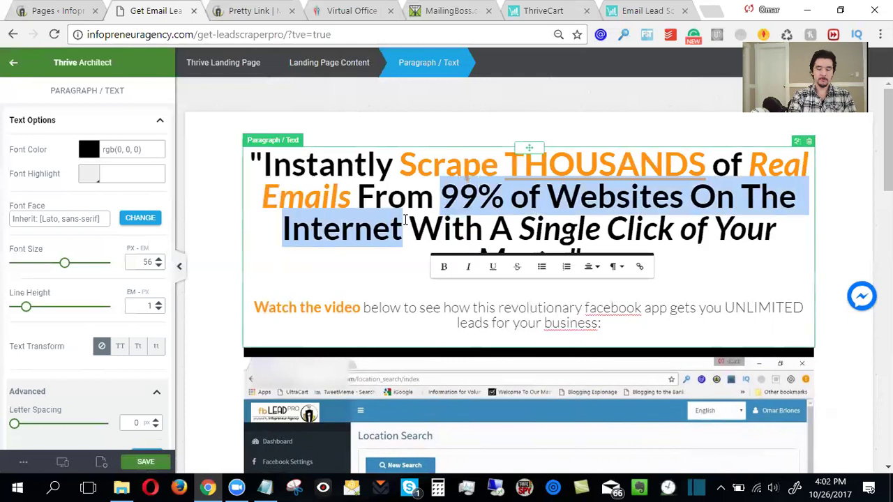
pyautogui.write('The Most Po')
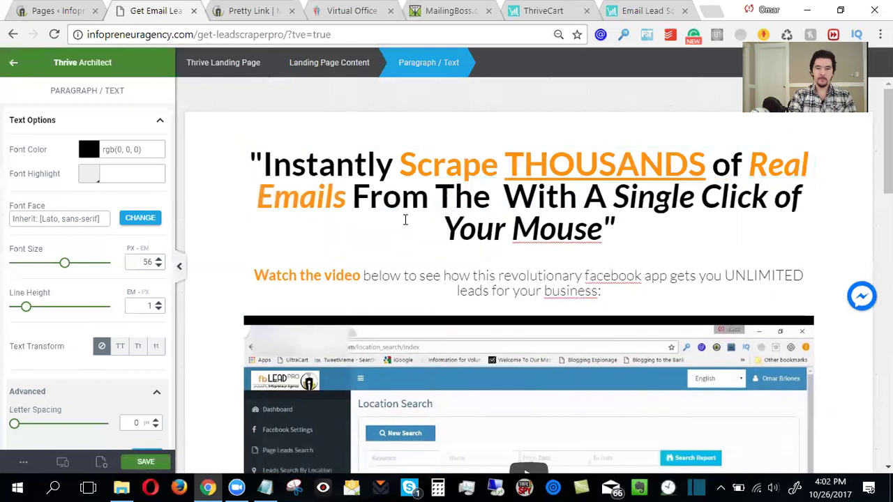
pyautogui.write('pular Sol')
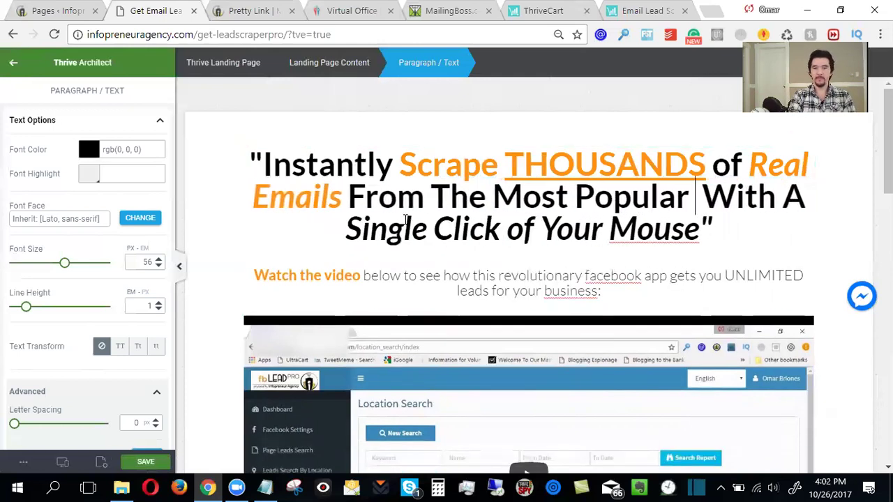
pyautogui.press('BackSpace')
pyautogui.write('cial media')
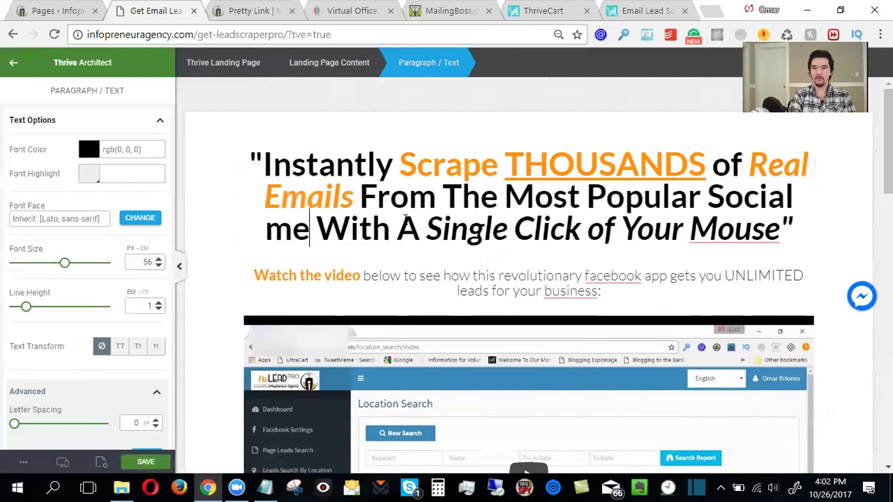
pyautogui.press('BackSpace')
pyautogui.press('BackSpace')
pyautogui.press('BackSpace')
pyautogui.press('BackSpace')
pyautogui.press('BackSpace')
pyautogui.write('Media Sites')
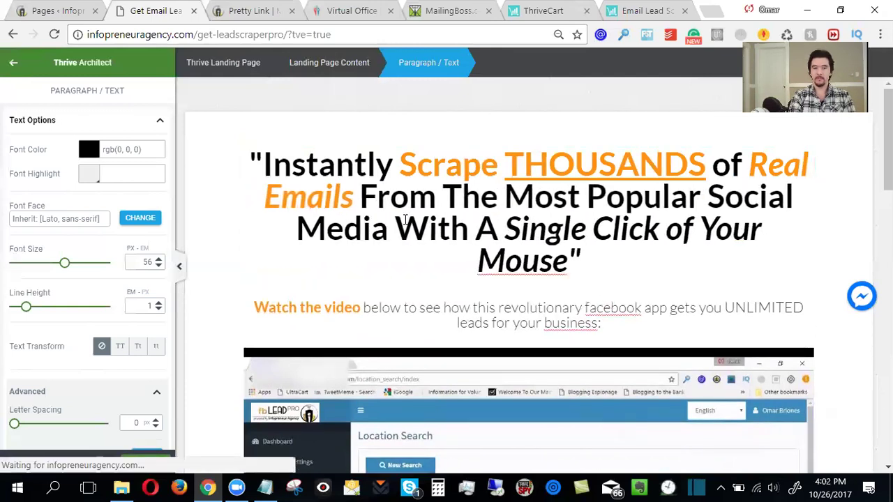
pyautogui.write(' Online')
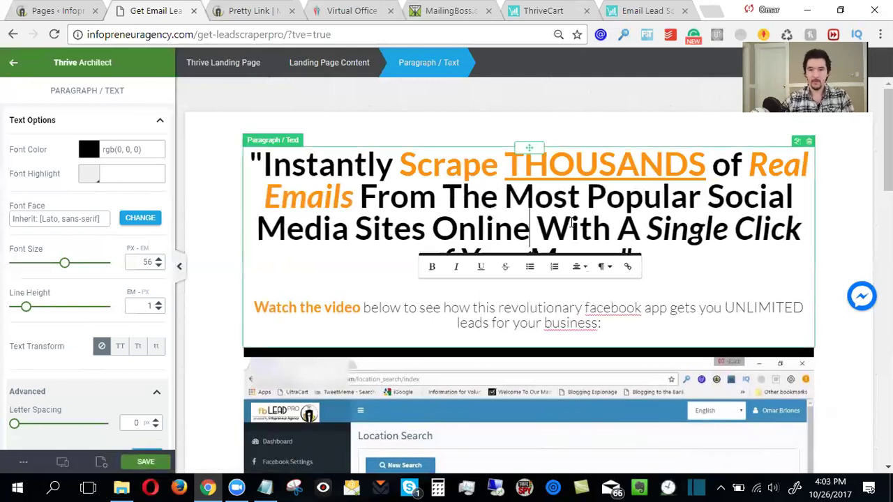
pyautogui.click(835, 206)
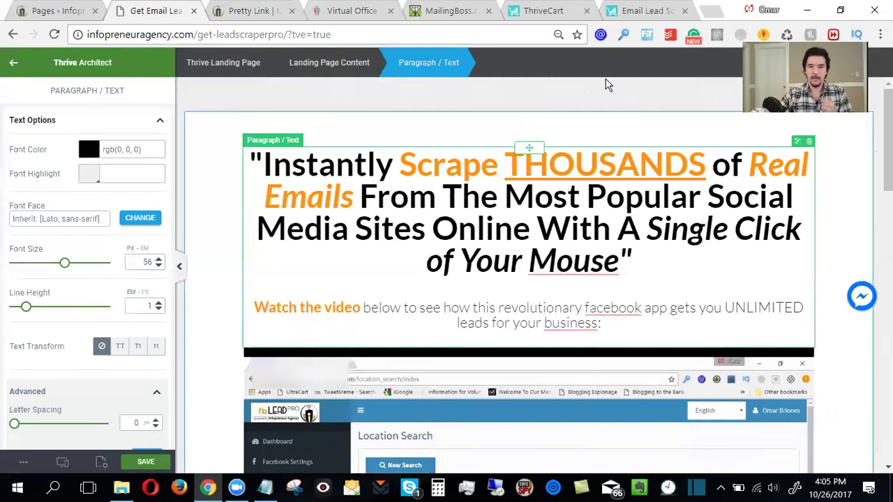
# Step: Set the font colour of the headline word 'Scrape' to black
pyautogui.doubleClick(445, 166)
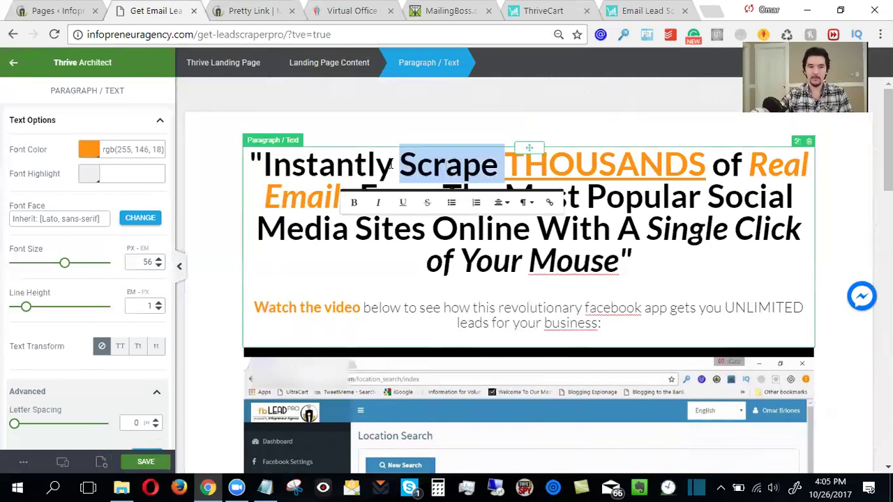
pyautogui.click(89, 149)
pyautogui.click(35, 321)
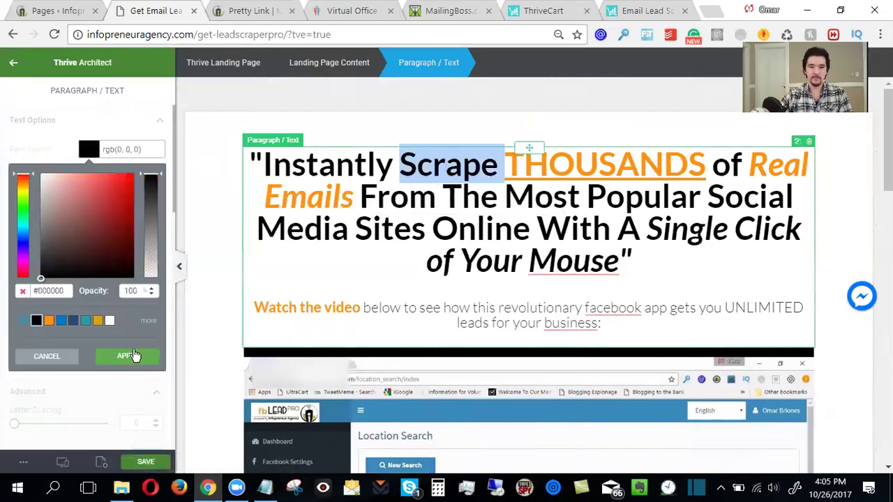
pyautogui.click(127, 356)
pyautogui.click(523, 261)
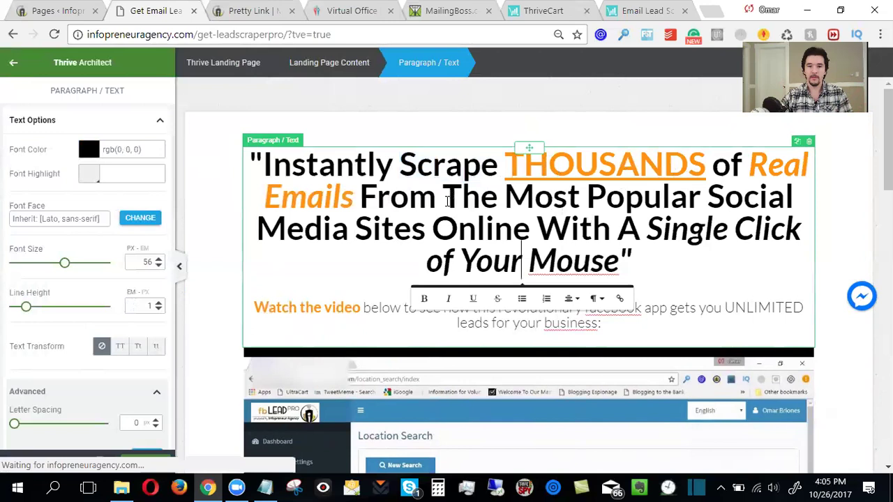
# Step: Replace 'The Most Popular' in the headline with 'Your Favorite'
pyautogui.moveTo(443, 197); pyautogui.dragTo(700, 206)
pyautogui.write('Your Favor')
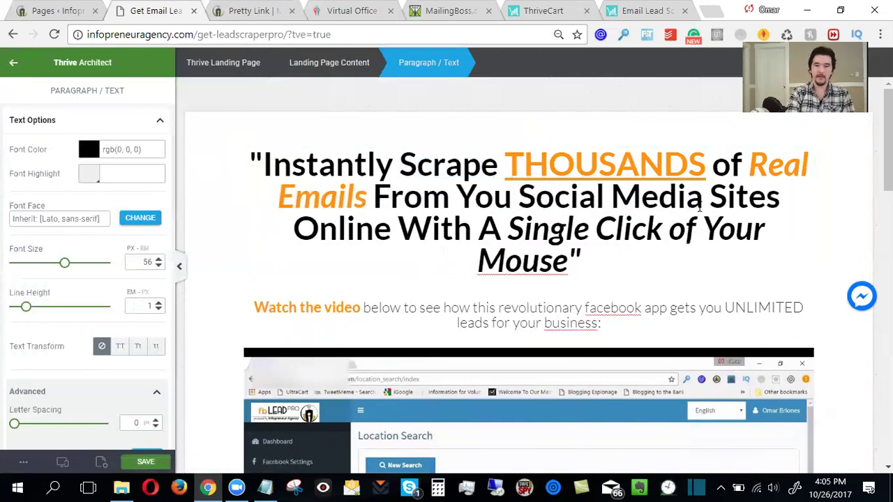
pyautogui.write('ite')
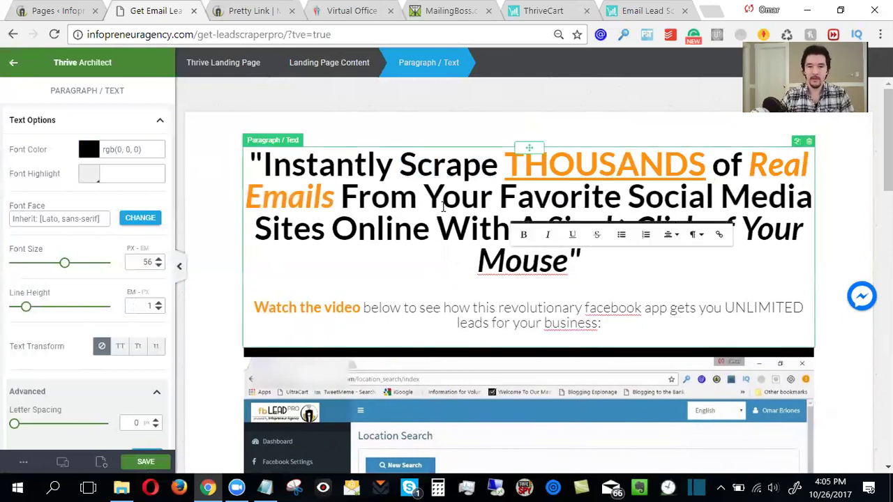
pyautogui.moveTo(424, 202); pyautogui.dragTo(498, 200)
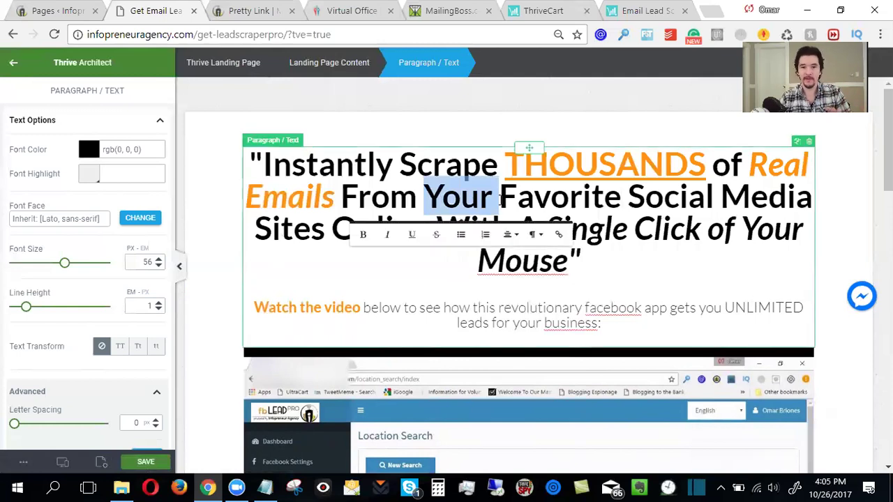
pyautogui.click(841, 251)
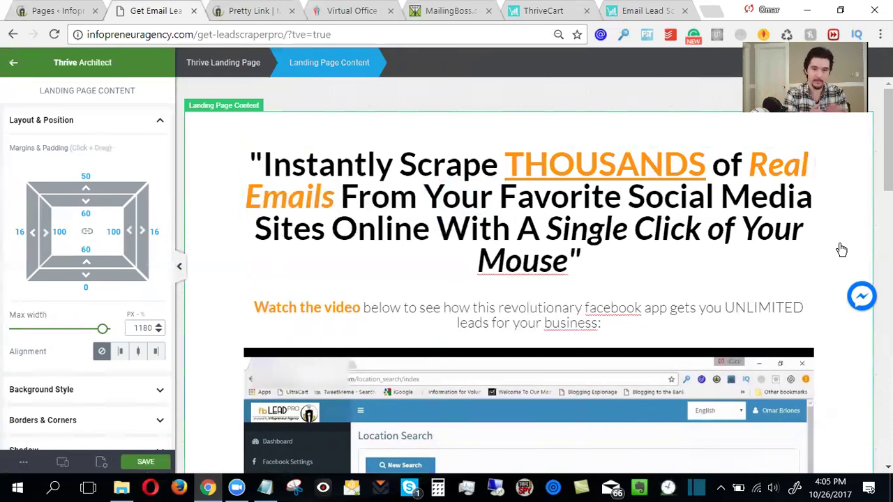
pyautogui.click(266, 165)
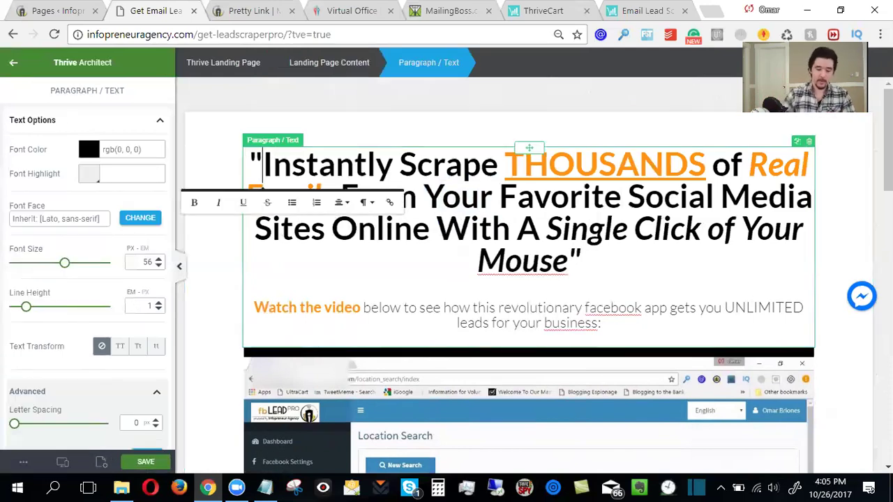
pyautogui.write('Now You Can Instantly Scrape')
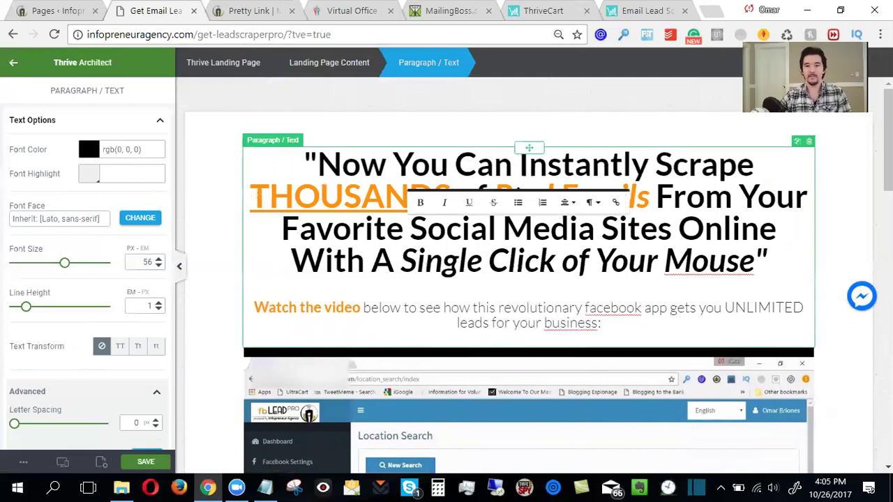
pyautogui.click(837, 242)
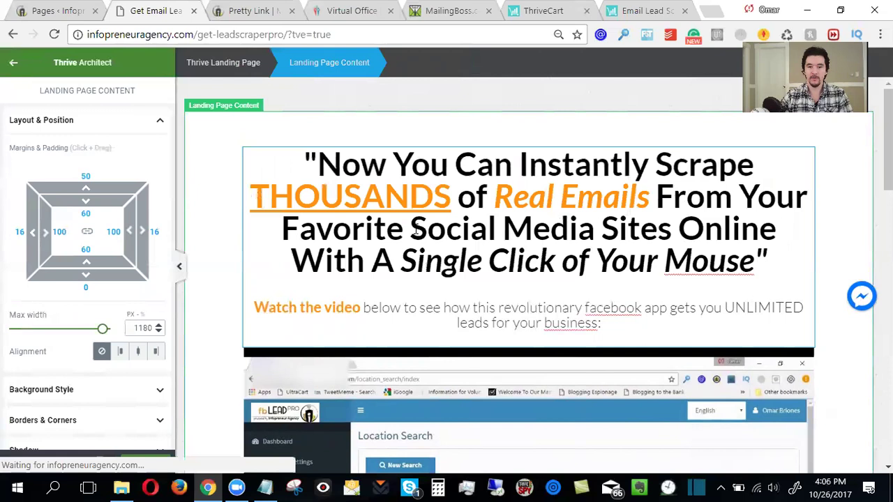
pyautogui.doubleClick(742, 233)
pyautogui.press('BackSpace')
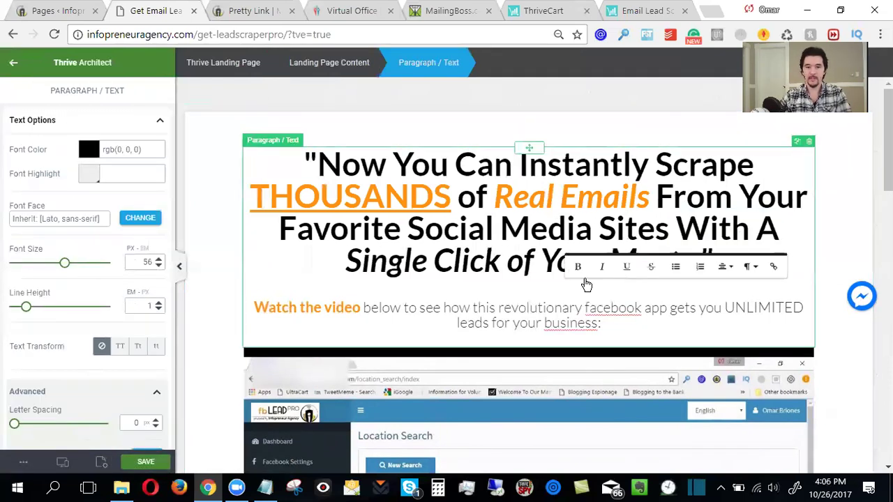
pyautogui.click(855, 197)
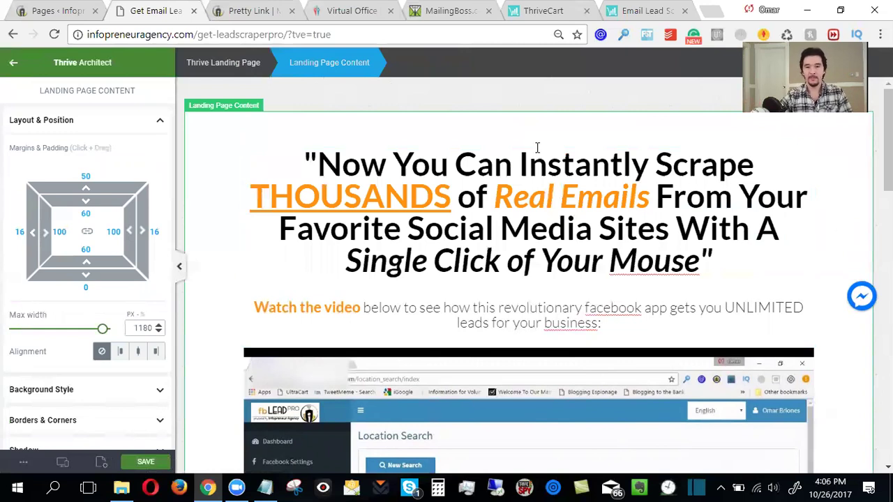
pyautogui.moveTo(519, 170); pyautogui.dragTo(328, 175)
pyautogui.press('BackSpace')
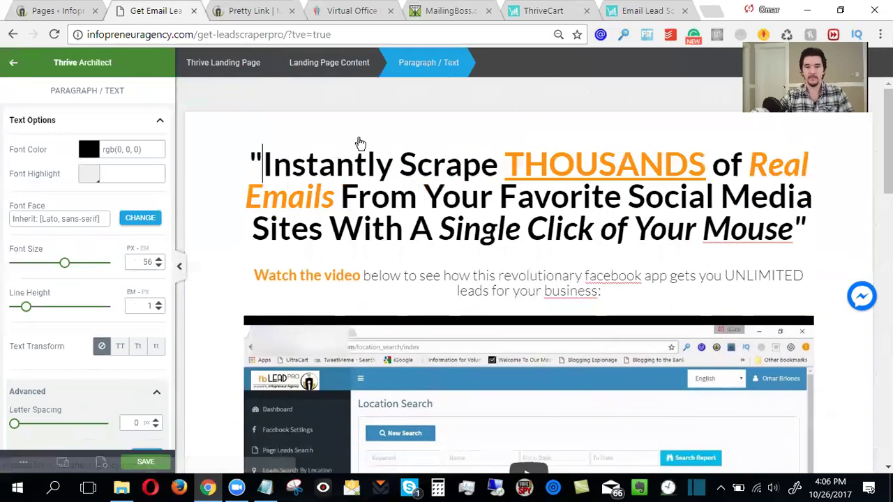
pyautogui.click(861, 219)
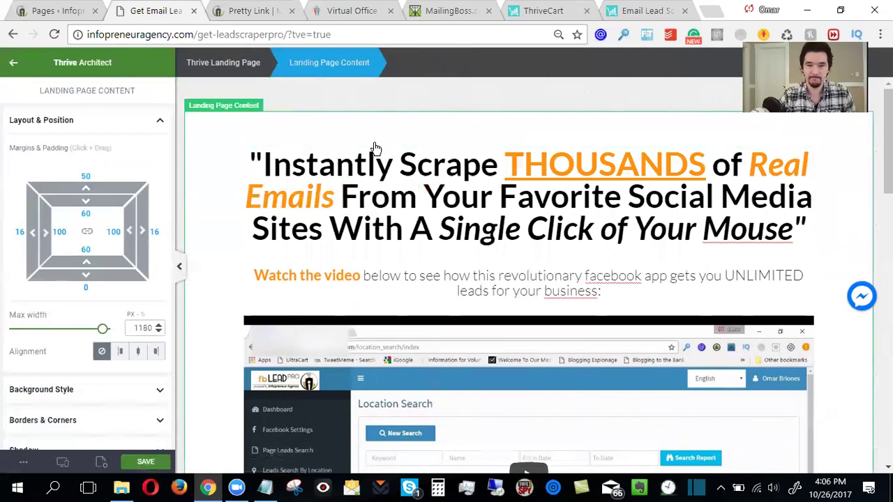
pyautogui.click(278, 173)
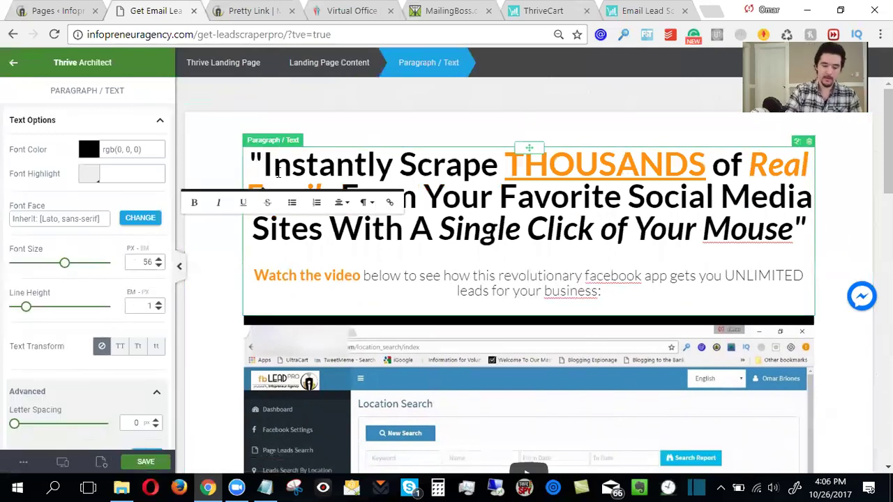
pyautogui.hotkey('ctrl', 'z')
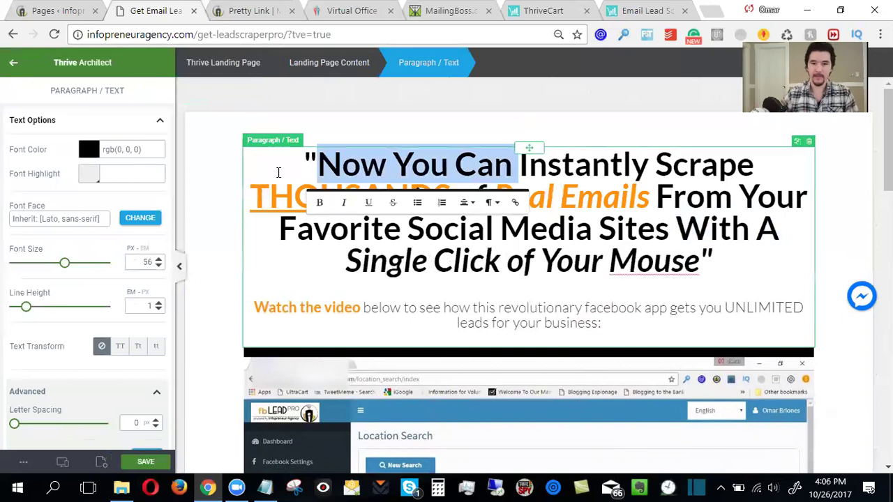
pyautogui.click(385, 185)
pyautogui.click(858, 221)
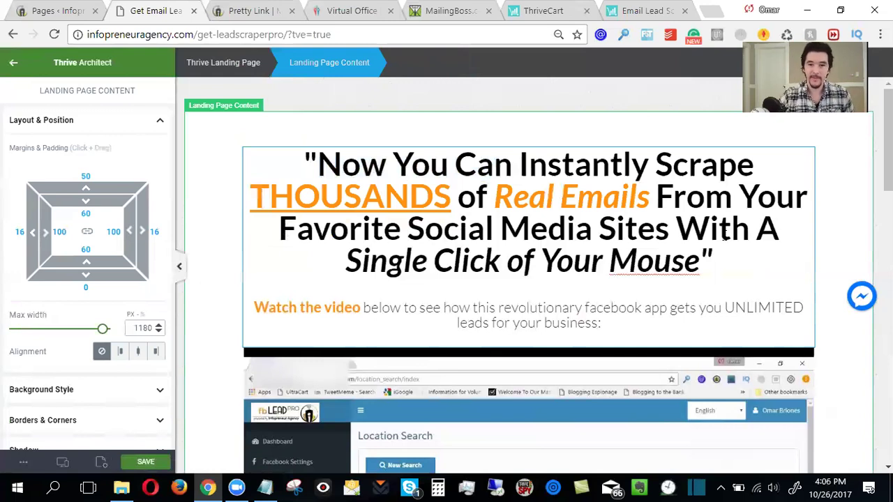
# Step: Replace 'facebook' in the subheading with 'email lead scraper'
pyautogui.scroll(-3, 841, 255)
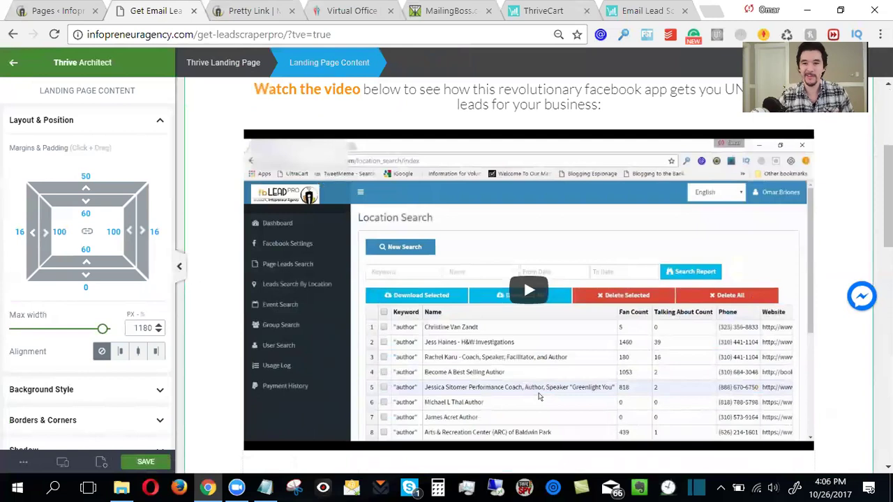
pyautogui.moveTo(888, 223); pyautogui.dragTo(888, 196)
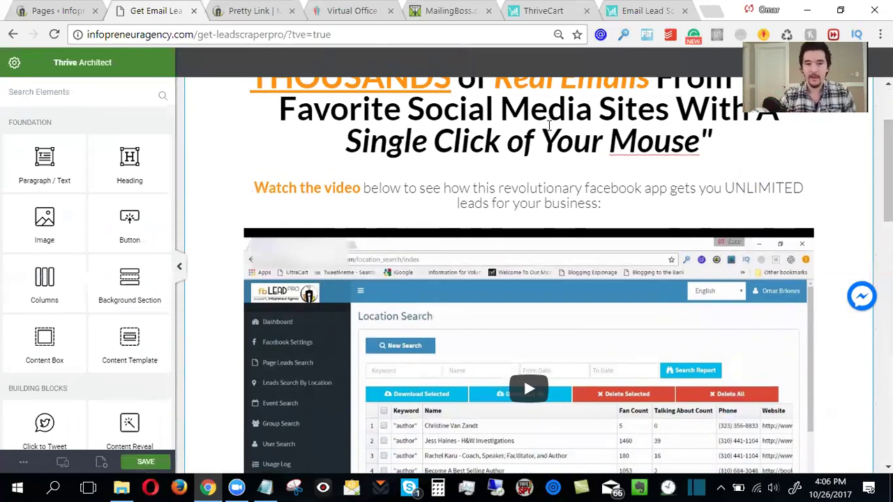
pyautogui.click(255, 190)
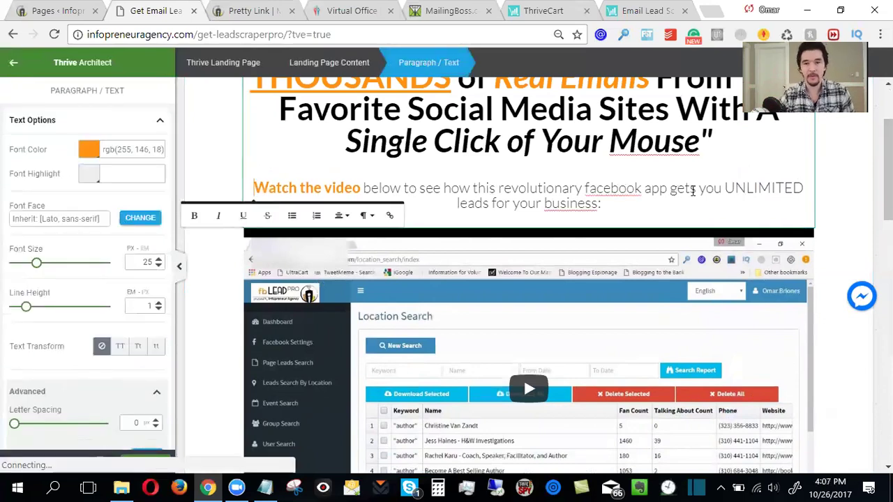
pyautogui.doubleClick(614, 189)
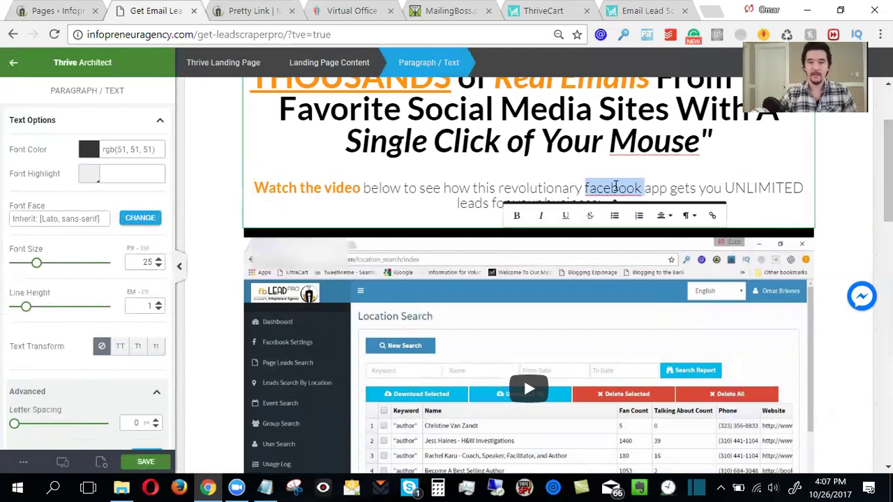
pyautogui.write('lead scraper')
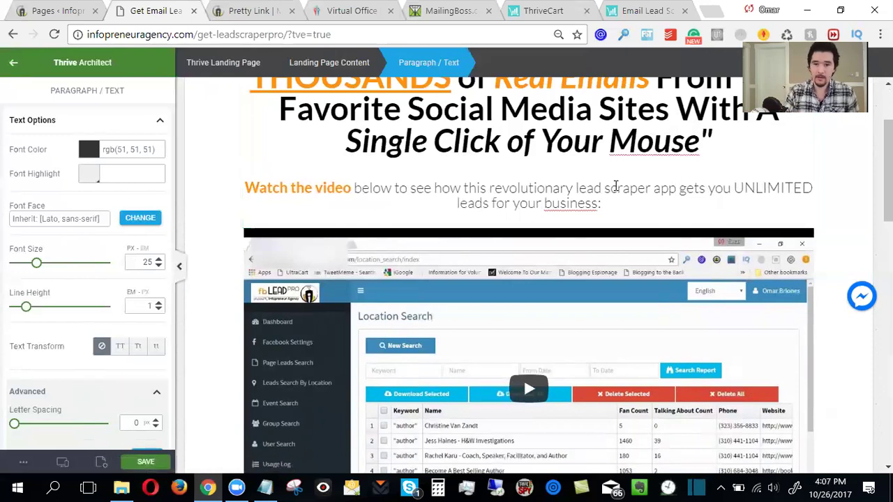
pyautogui.press('Left')
pyautogui.press('Left')
pyautogui.press('Left')
pyautogui.press('Left')
pyautogui.press('Left')
pyautogui.press('Left')
pyautogui.press('Left')
pyautogui.press('Left')
pyautogui.press('Left')
pyautogui.press('Left')
pyautogui.press('Left')
pyautogui.press('Left')
pyautogui.press('Left')
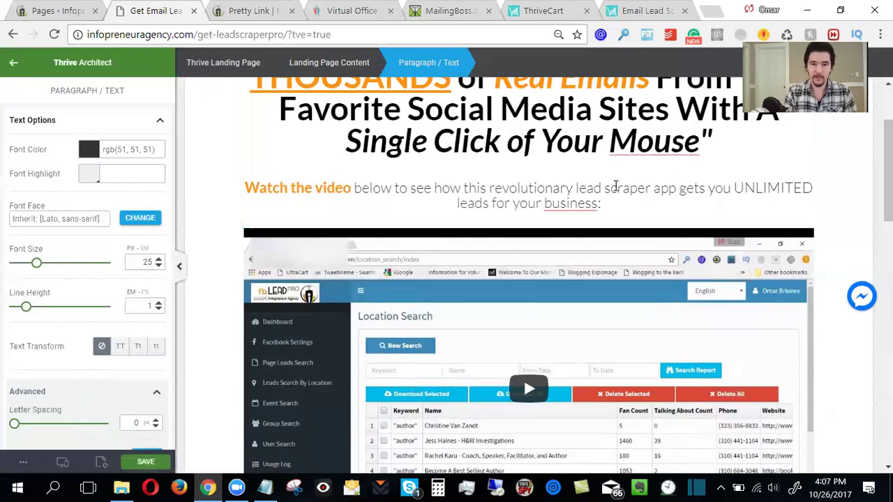
pyautogui.write('email')
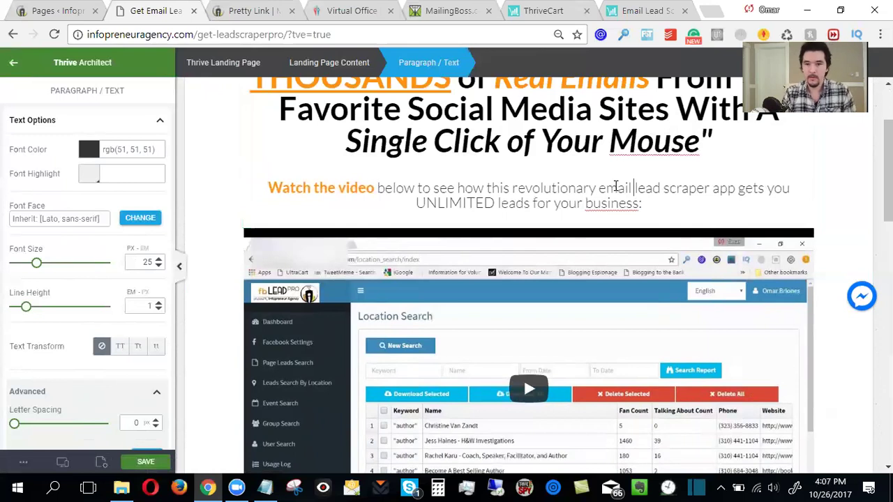
# Step: Accept the spell-check suggestion 'business' in the subheading
pyautogui.press('Down')
pyautogui.press('Right')
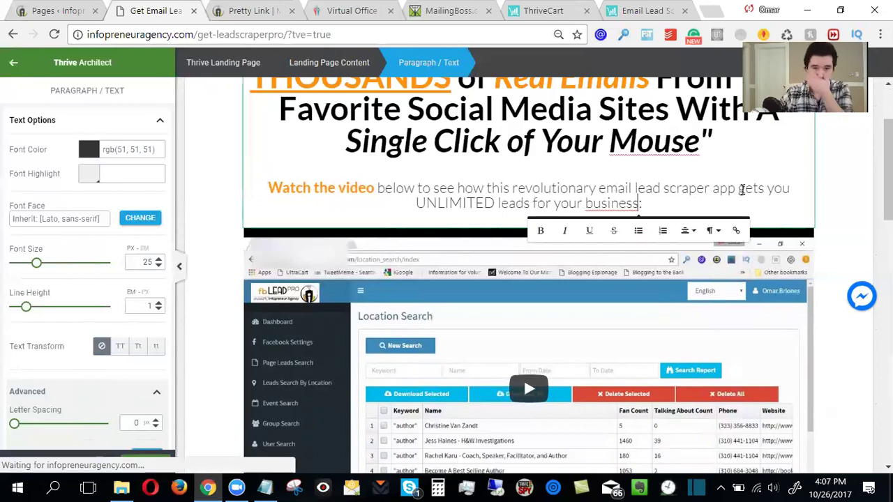
pyautogui.click(740, 189)
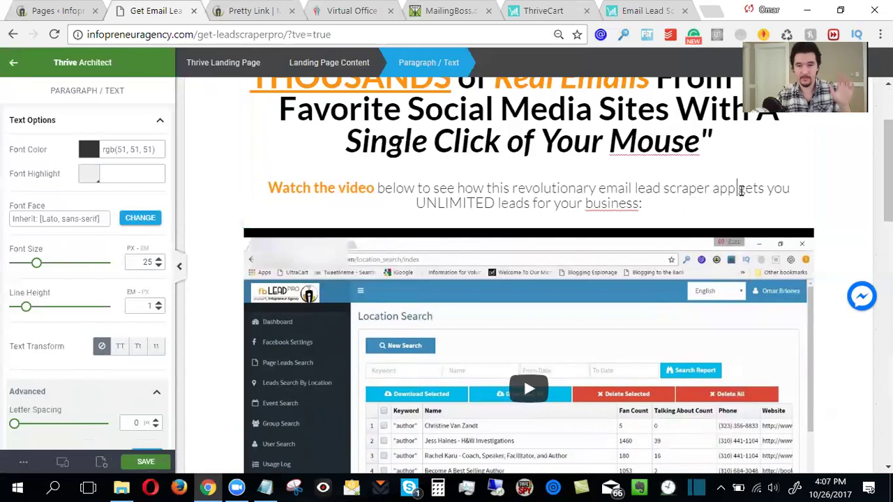
pyautogui.click(631, 199)
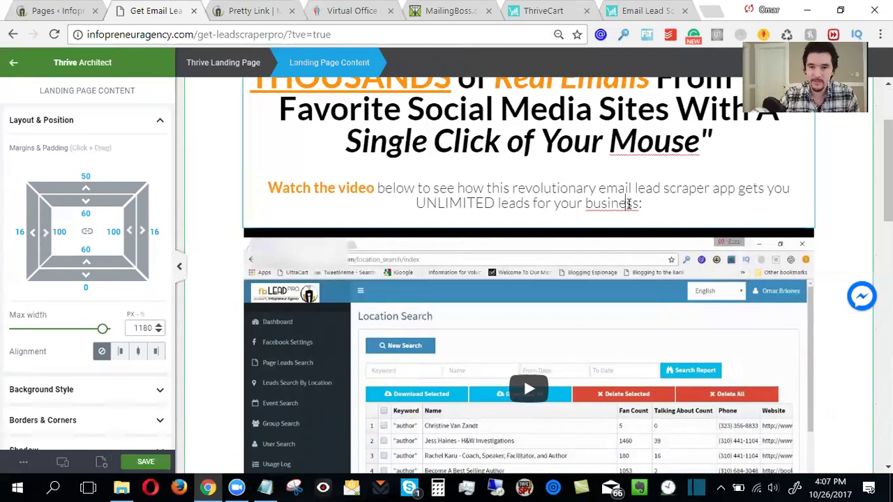
pyautogui.click(625, 204)
pyautogui.rightClick(626, 206)
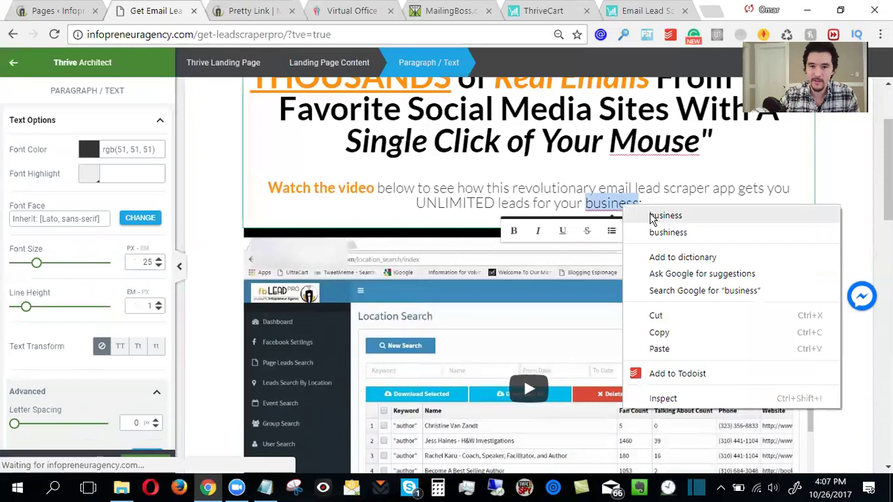
pyautogui.click(650, 215)
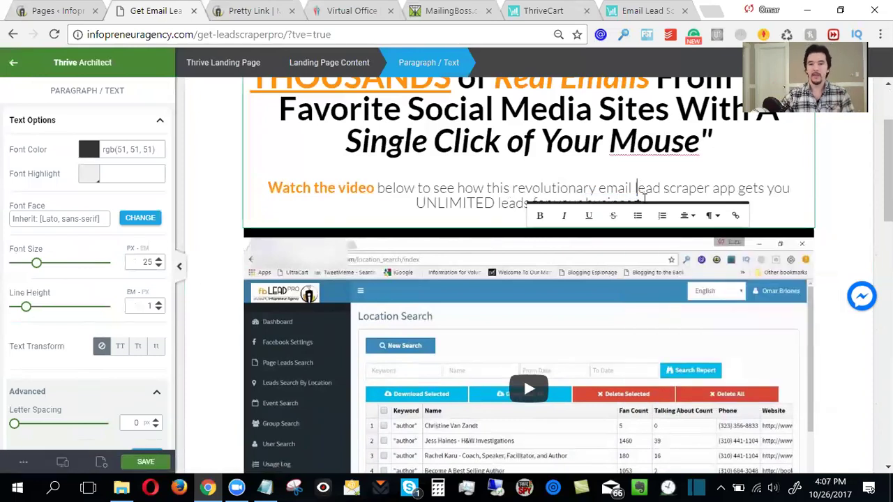
pyautogui.click(849, 213)
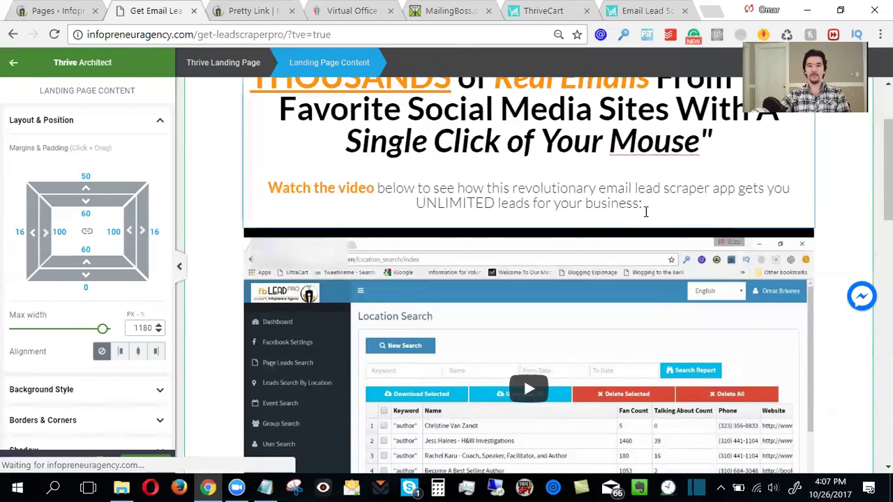
# Step: Scroll through the landing page to review the current demo video
pyautogui.scroll(-3, 574, 207)
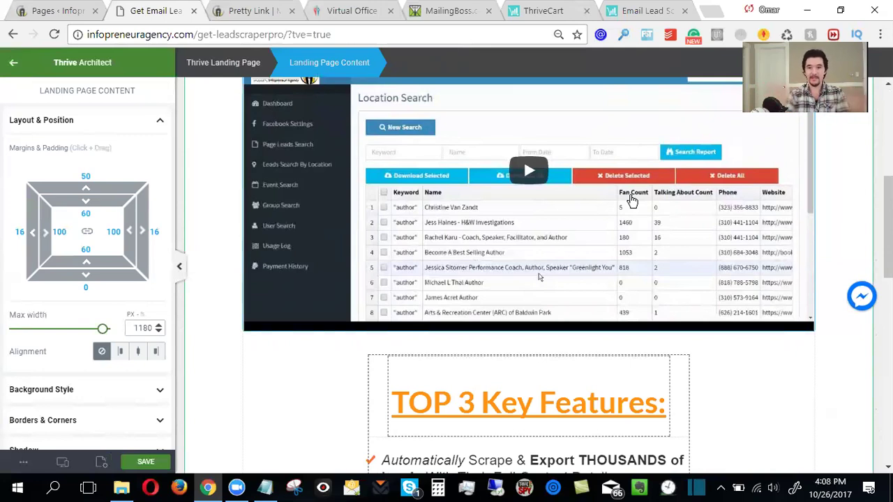
pyautogui.scroll(-10, 628, 206)
pyautogui.scroll(15, 746, 326)
pyautogui.scroll(-9, 746, 327)
pyautogui.scroll(-2, 751, 340)
pyautogui.scroll(8, 750, 340)
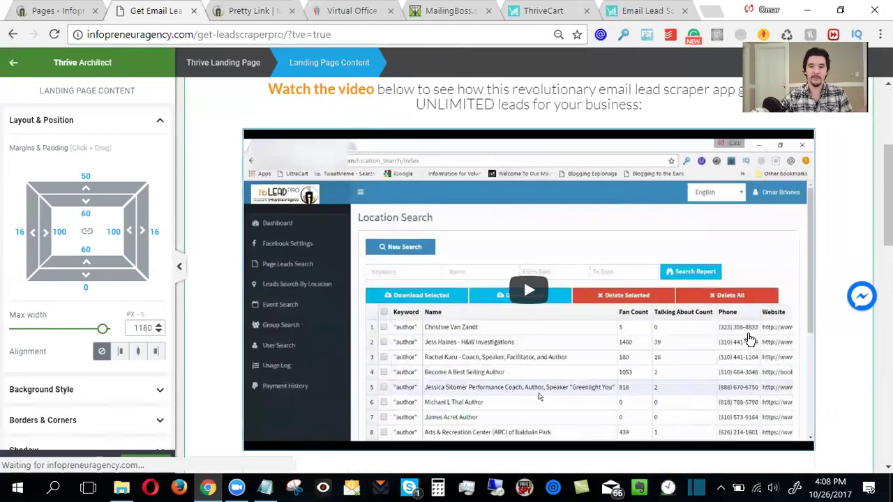
pyautogui.scroll(3, 752, 338)
pyautogui.scroll(-3, 759, 334)
pyautogui.scroll(-4, 759, 334)
pyautogui.scroll(4, 759, 333)
pyautogui.scroll(-1, 759, 334)
pyautogui.press('Escape')
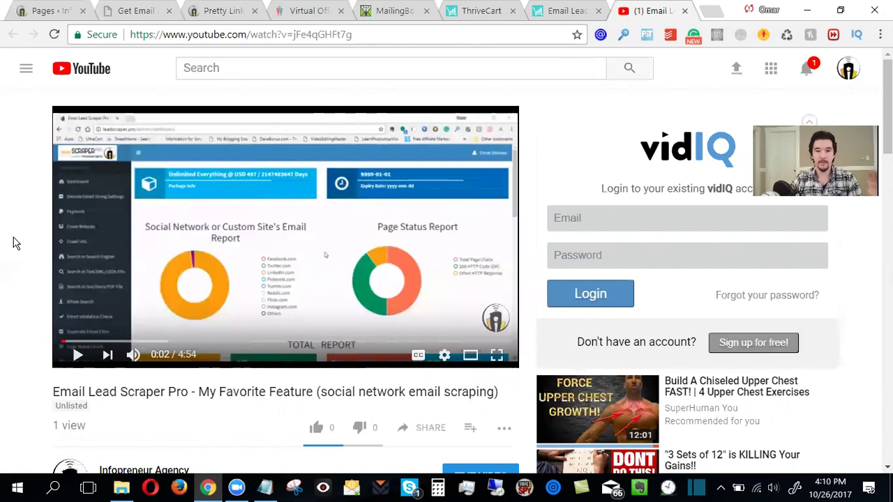
pyautogui.scroll(-3, 13, 243)
pyautogui.scroll(3, 12, 243)
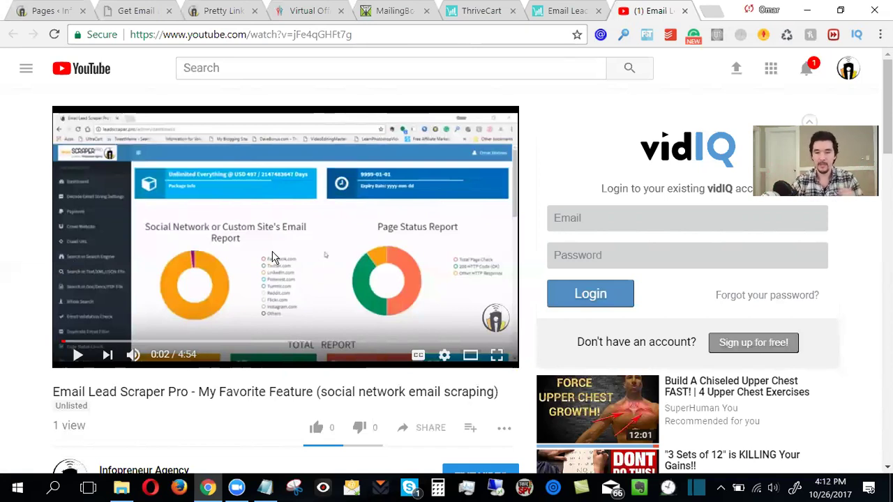
pyautogui.click(804, 67)
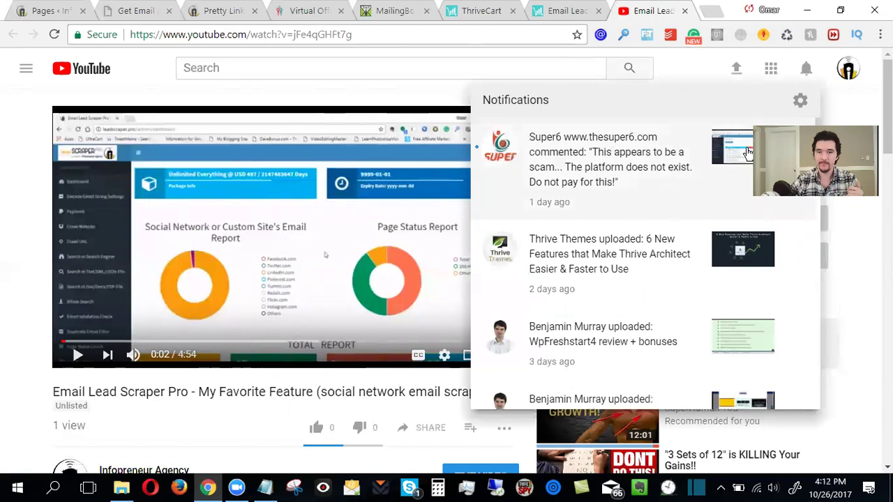
pyautogui.press('Escape')
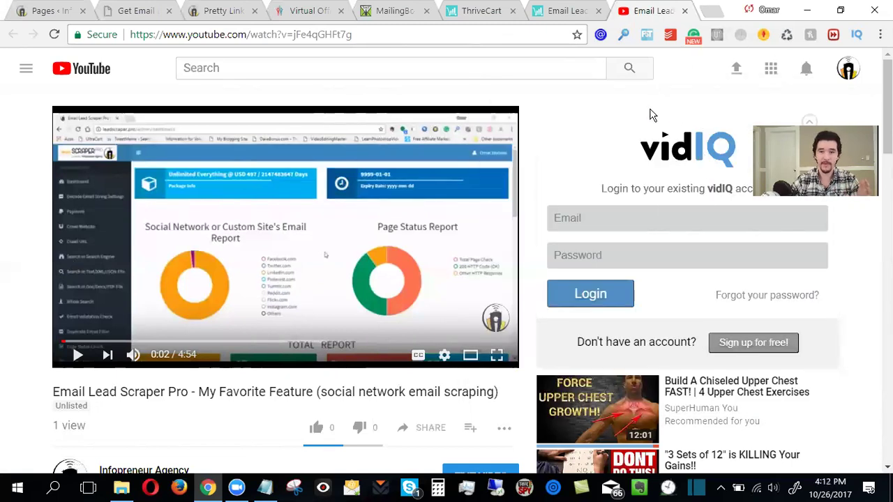
pyautogui.scroll(-3, 9, 343)
pyautogui.scroll(3, 9, 342)
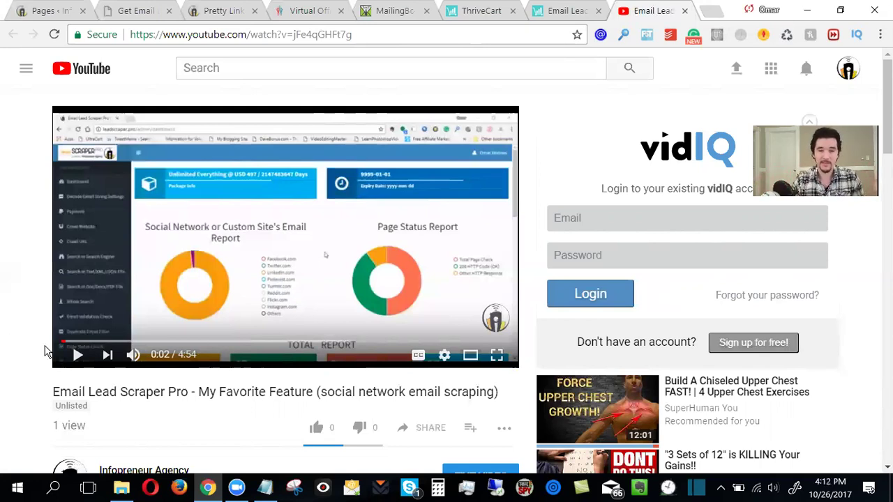
pyautogui.scroll(-3, 6, 356)
pyautogui.scroll(3, 6, 355)
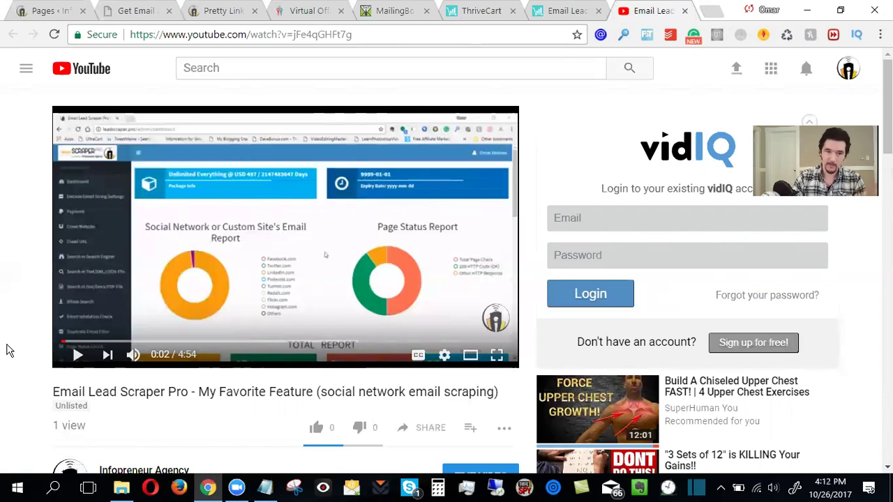
# Step: Copy the Email Lead Scraper Pro YouTube video's URL from the address bar
pyautogui.click(127, 11)
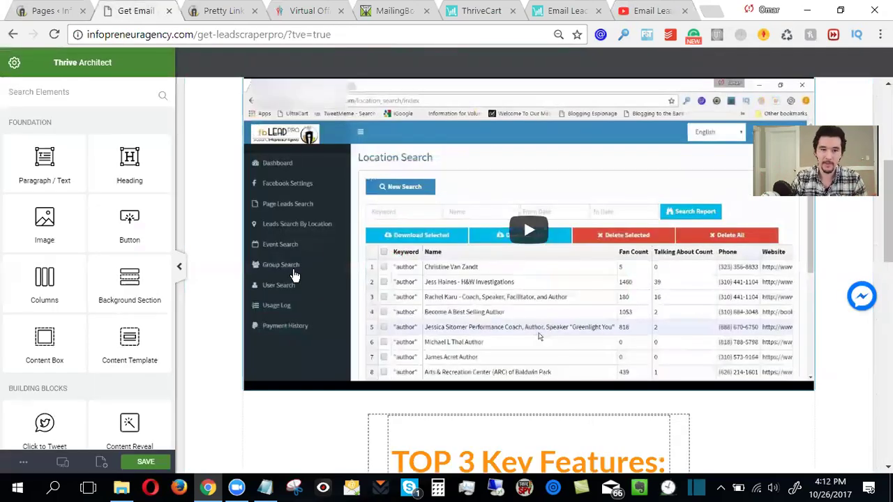
pyautogui.scroll(4, 296, 273)
pyautogui.scroll(-3, 299, 265)
pyautogui.scroll(3, 418, 266)
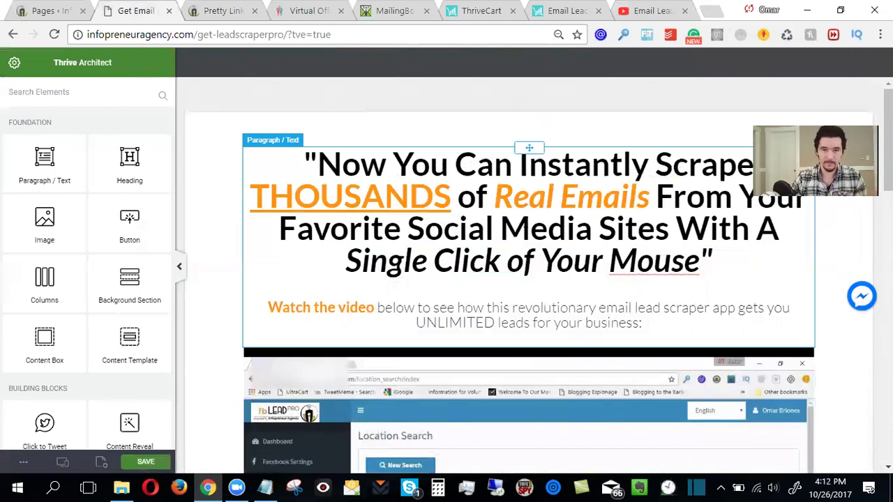
pyautogui.click(652, 11)
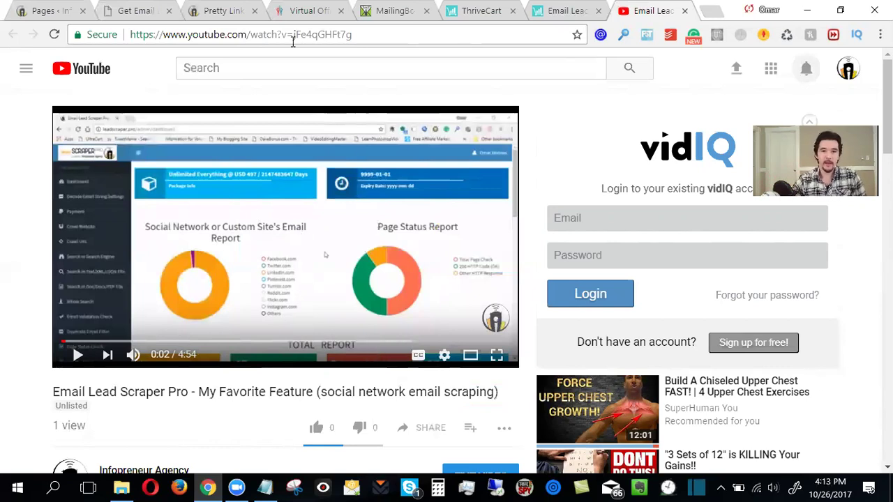
pyautogui.click(293, 36)
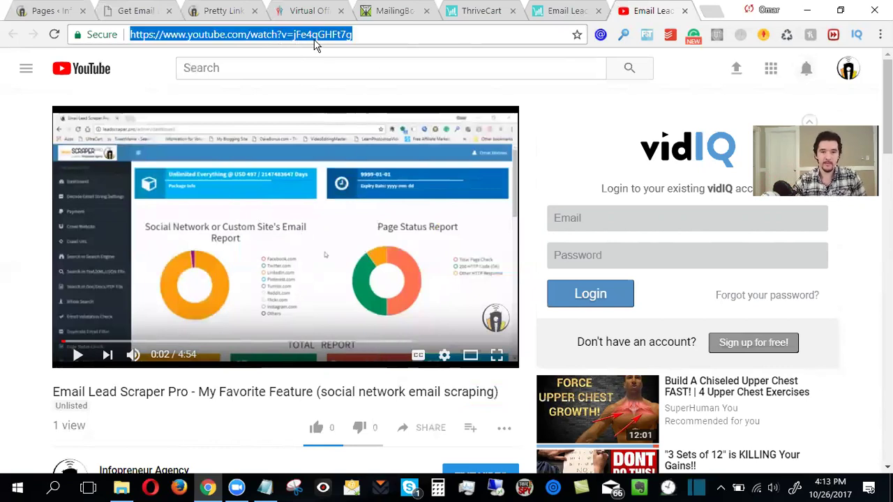
pyautogui.rightClick(316, 43)
pyautogui.click(354, 88)
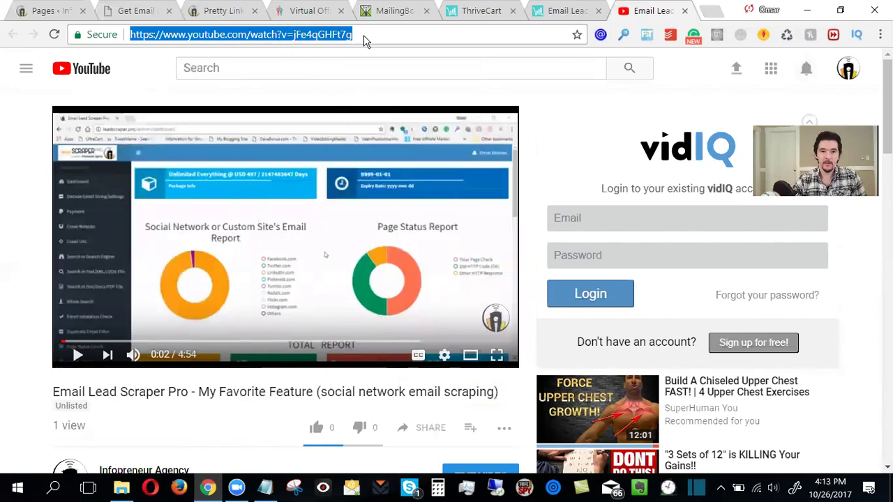
# Step: Return to the landing page in the Thrive Architect editor
pyautogui.click(39, 13)
pyautogui.click(140, 12)
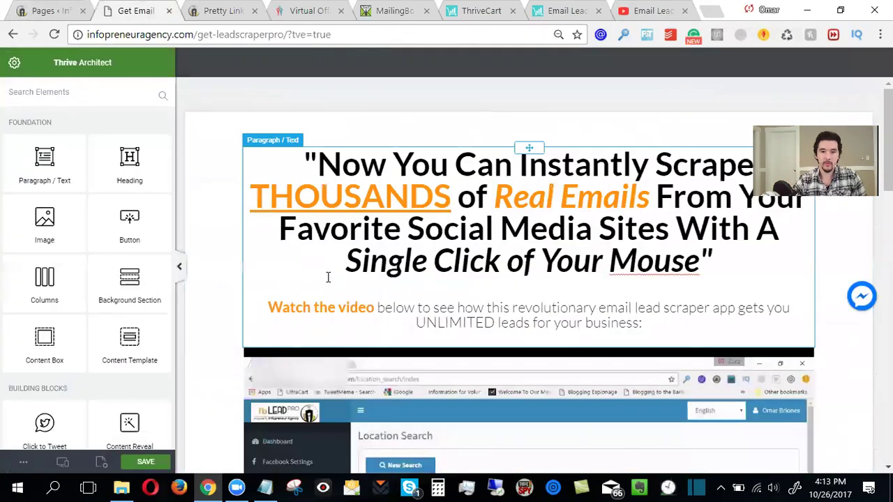
pyautogui.scroll(-6, 328, 279)
pyautogui.scroll(3, 328, 279)
# Step: Paste the new YouTube link into the video element's URL field, replacing the old video
pyautogui.click(410, 251)
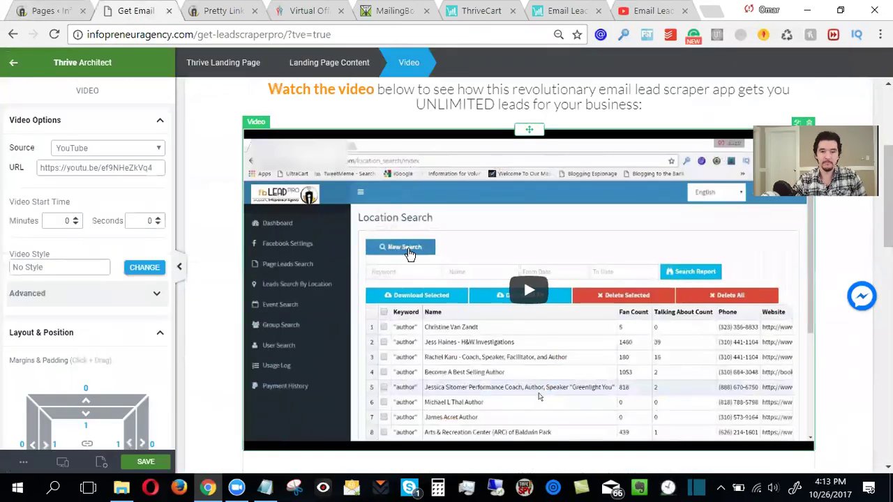
pyautogui.click(134, 168)
pyautogui.hotkey('ctrl', 'a')
pyautogui.hotkey('ctrl', 'v')
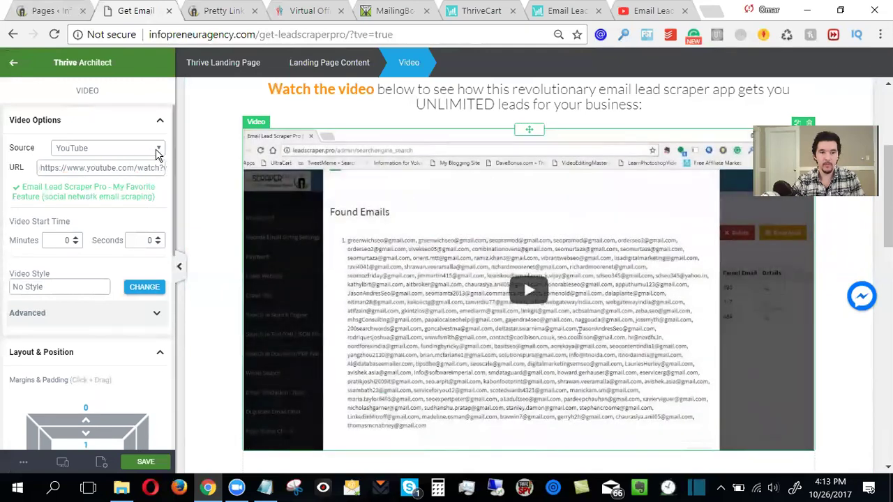
pyautogui.click(157, 315)
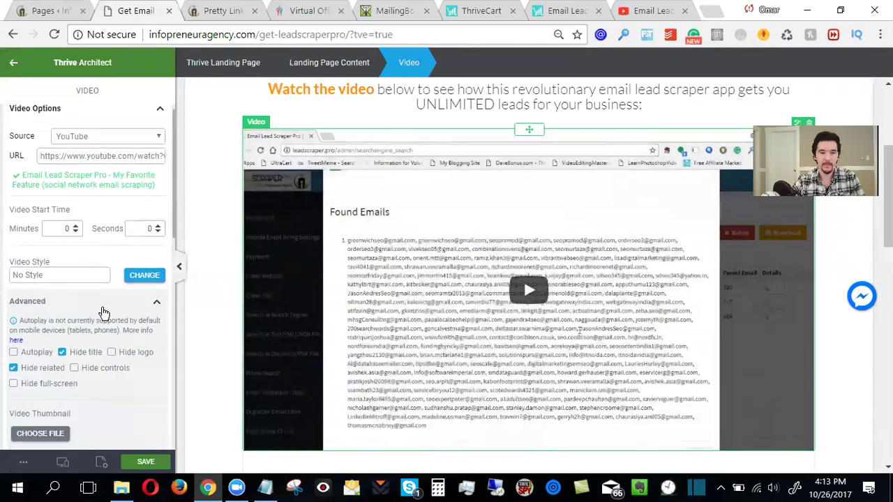
pyautogui.scroll(-3, 103, 312)
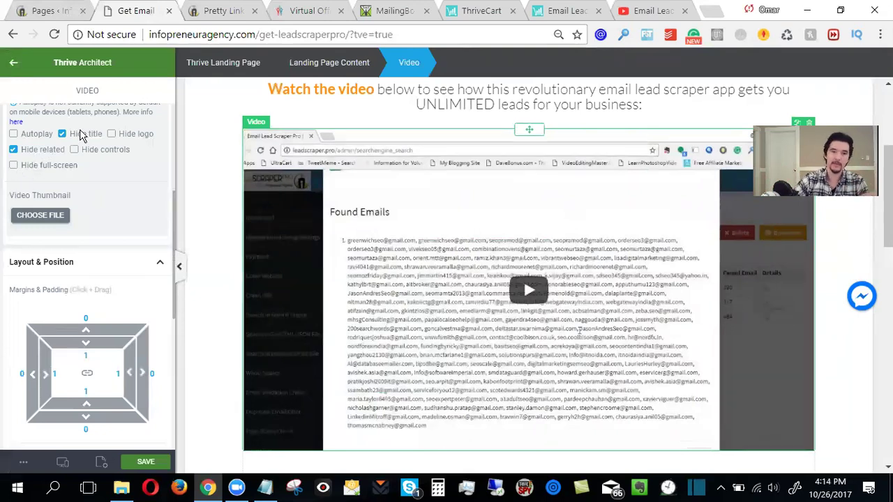
pyautogui.scroll(-3, 122, 241)
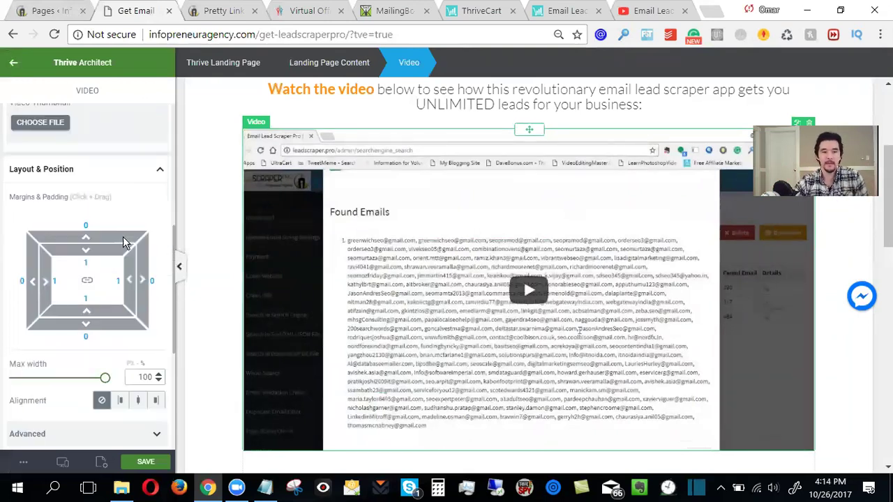
pyautogui.scroll(-2, 122, 237)
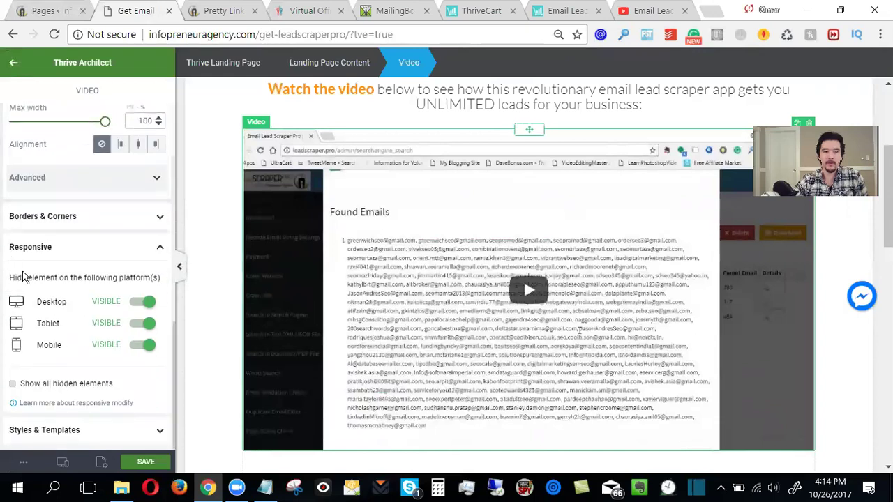
pyautogui.scroll(5, 60, 263)
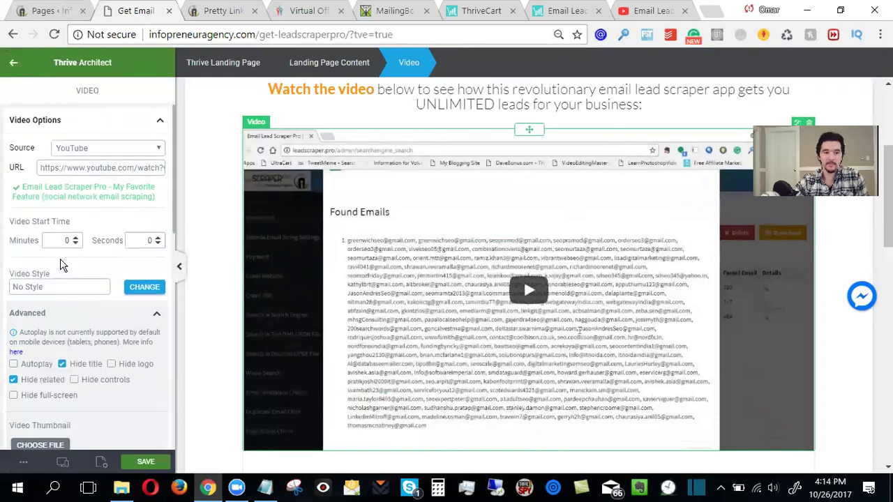
pyautogui.click(14, 64)
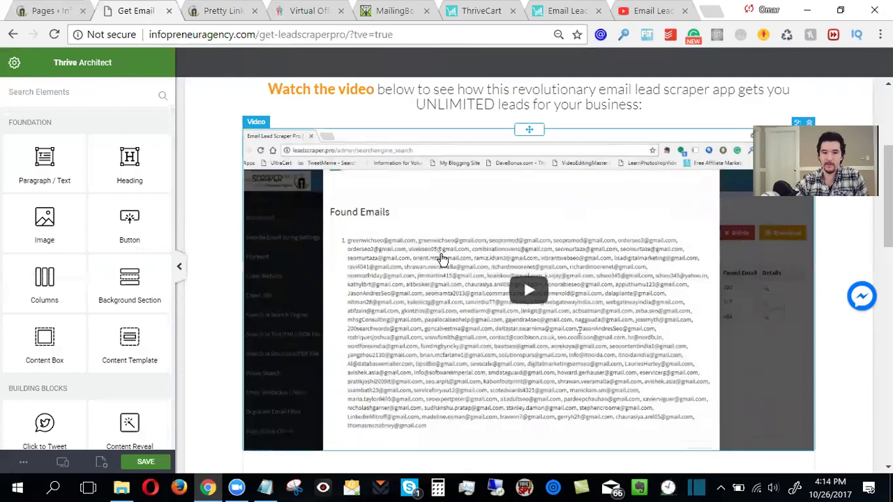
pyautogui.scroll(-3, 426, 263)
pyautogui.scroll(-3, 499, 307)
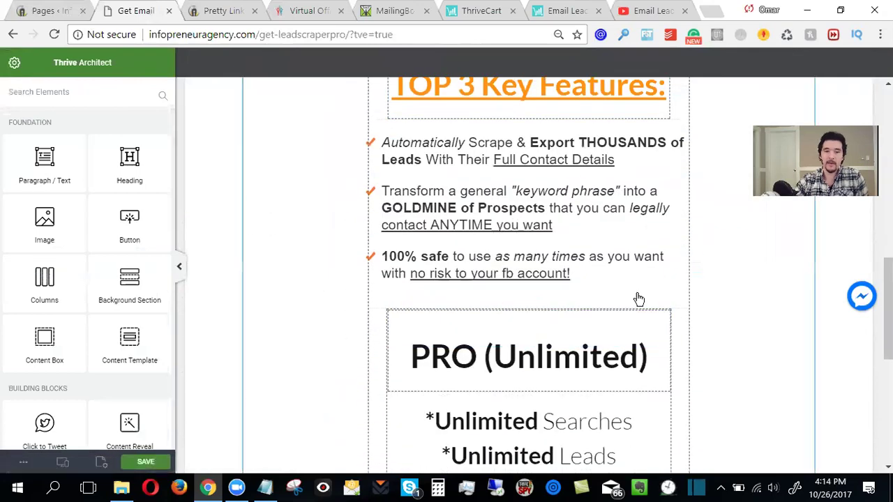
# Step: Check the ThriveCart checkout page, then return to the landing page editor
pyautogui.scroll(3, 638, 299)
pyautogui.scroll(-3, 524, 272)
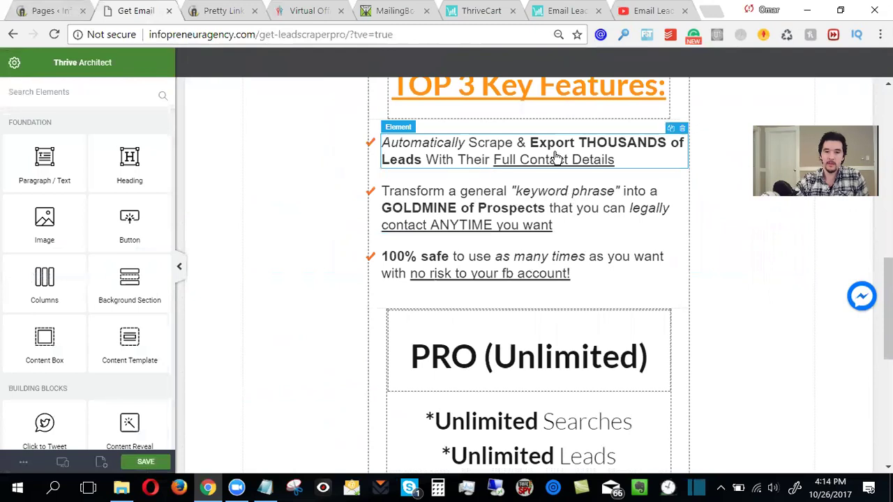
pyautogui.click(569, 11)
pyautogui.scroll(-3, 612, 275)
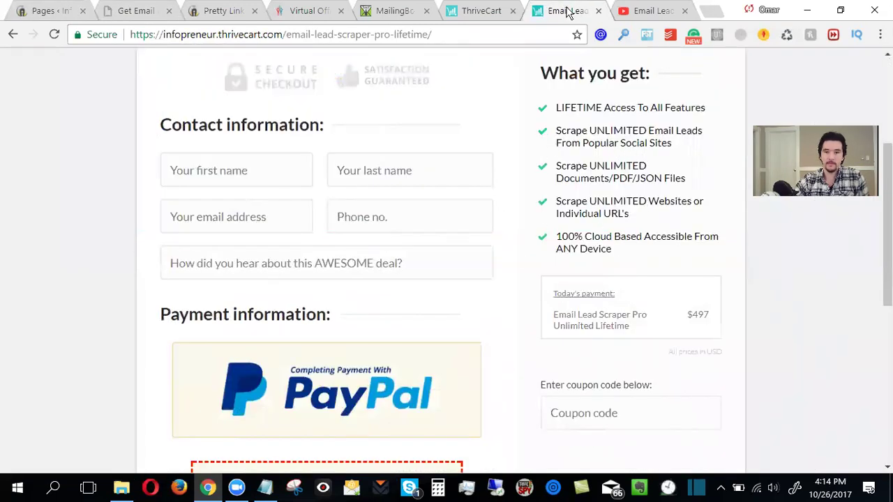
pyautogui.click(50, 11)
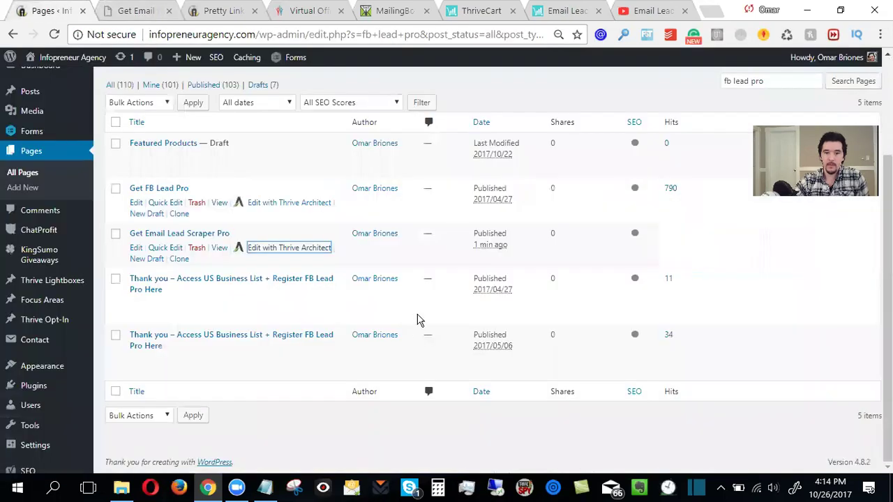
pyautogui.click(140, 11)
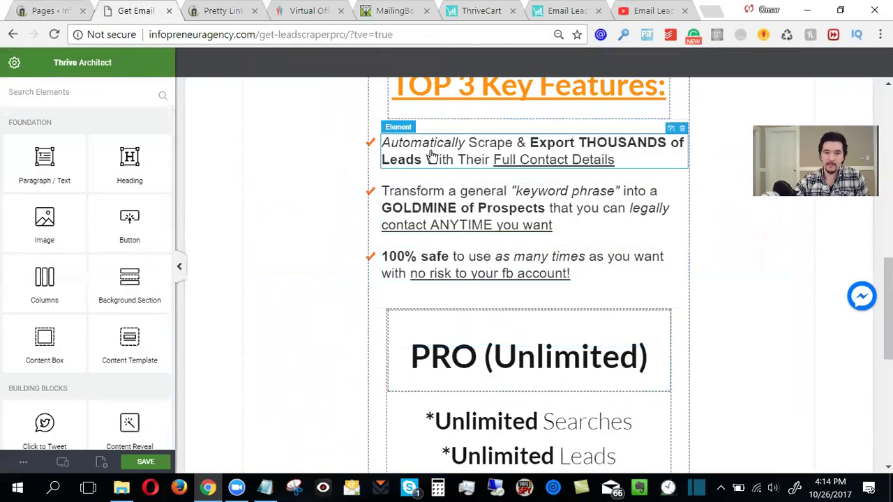
# Step: Rewrite the first bullet to 'Email Addresses From Almost ANY Web Source or Document!', removing Full Contact Details
pyautogui.click(464, 144)
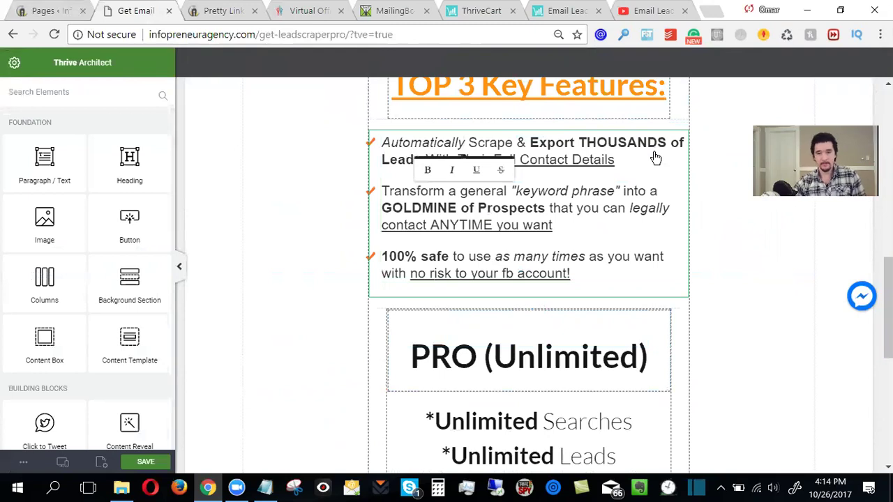
pyautogui.click(534, 162)
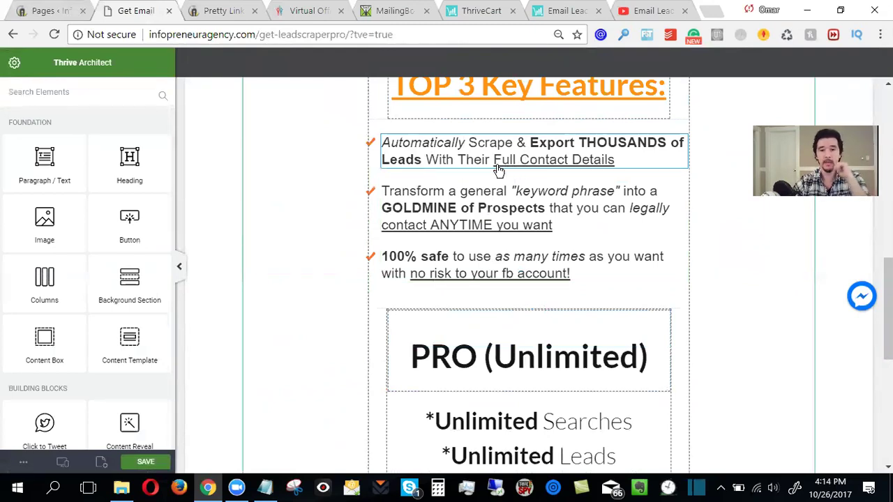
pyautogui.click(427, 162)
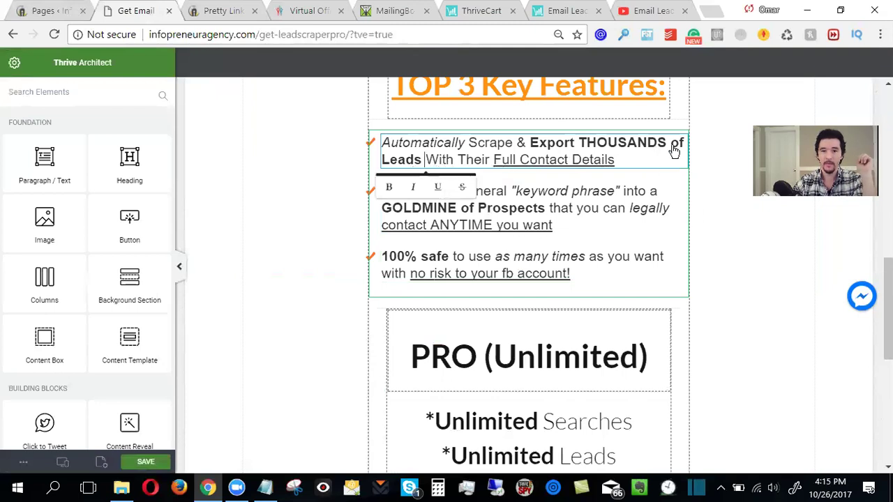
pyautogui.moveTo(423, 167); pyautogui.dragTo(385, 165)
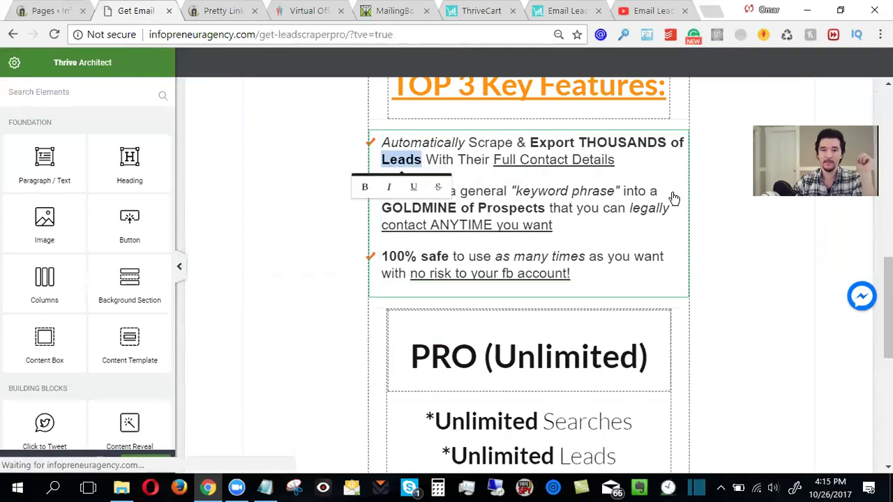
pyautogui.write('Email Add')
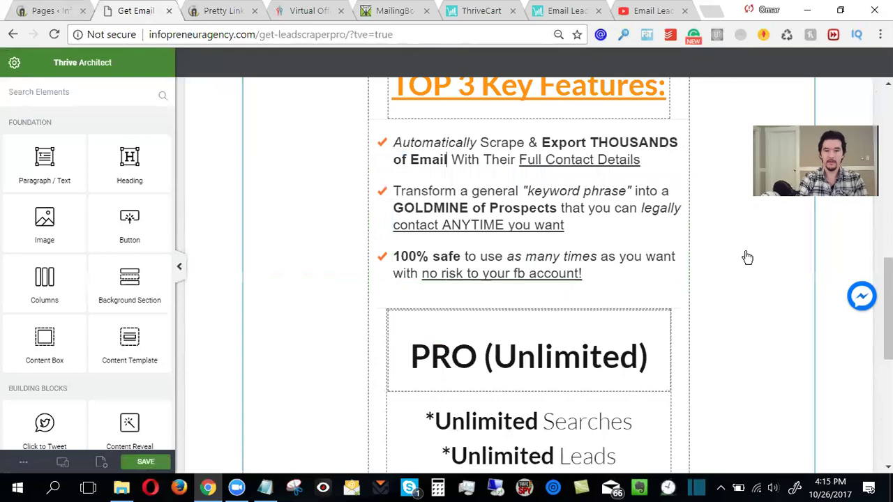
pyautogui.write('resses')
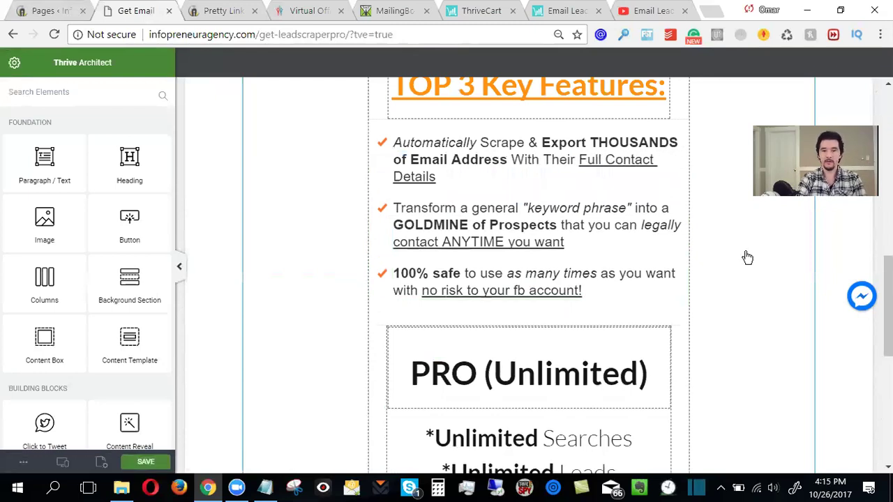
pyautogui.press('BackSpace')
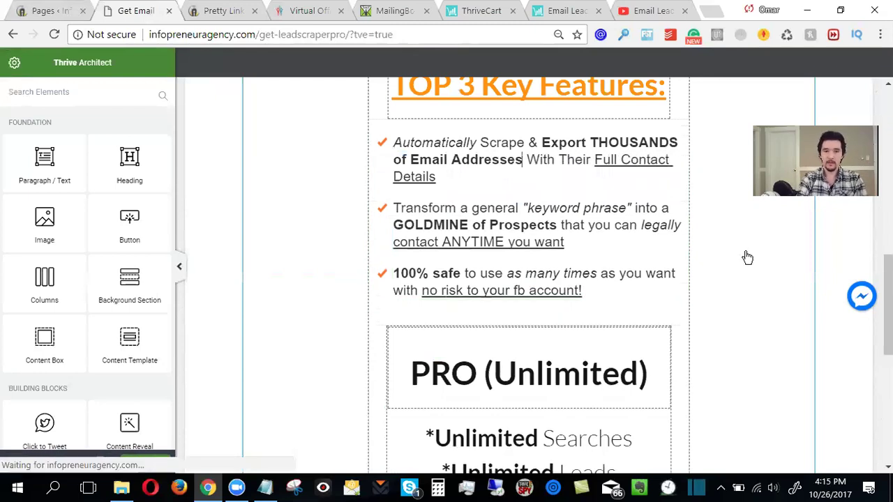
pyautogui.moveTo(526, 159); pyautogui.dragTo(593, 167)
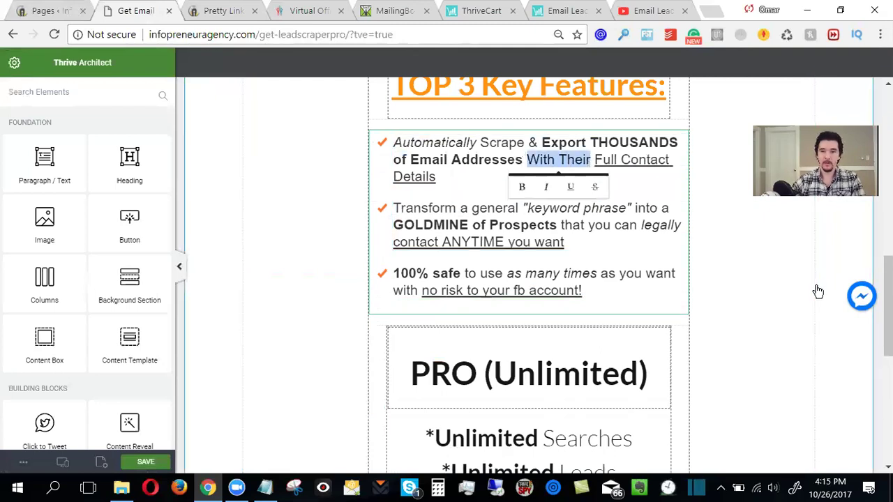
pyautogui.write('From')
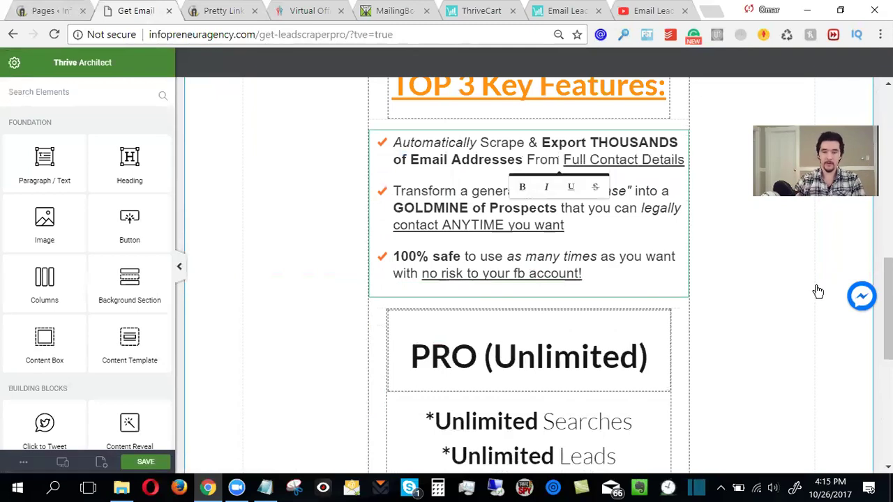
pyautogui.write(' Almost')
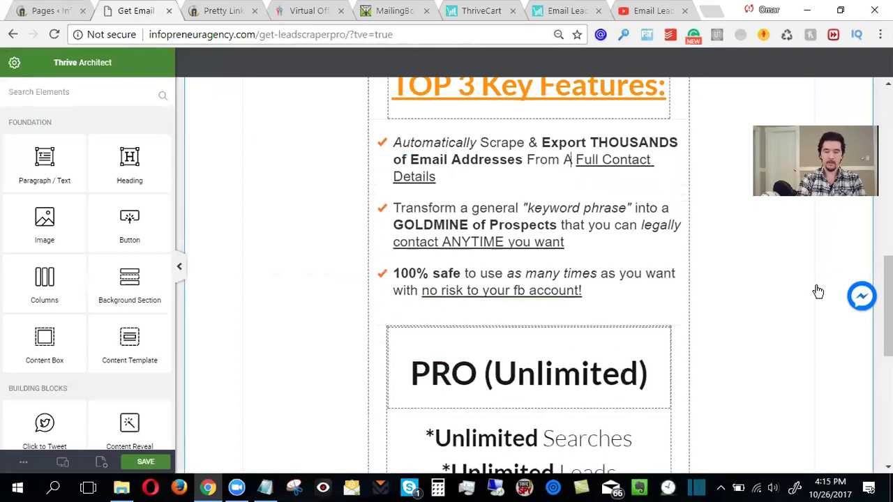
pyautogui.write(' ANY Web')
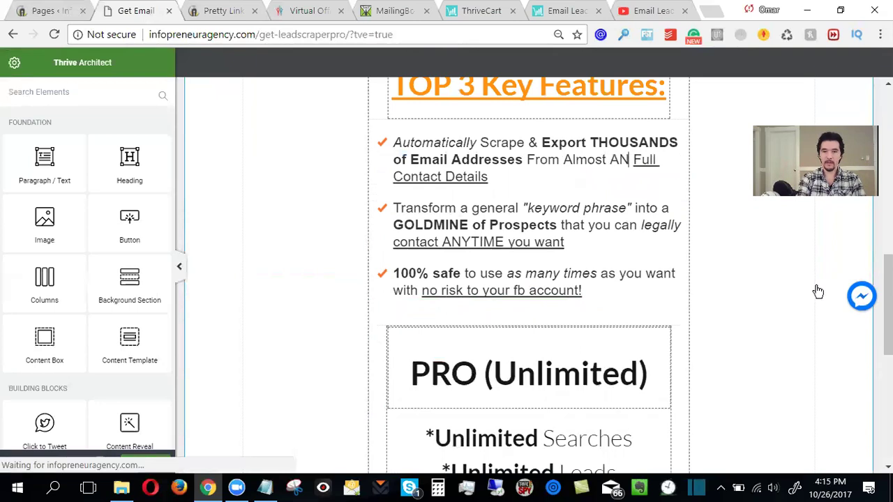
pyautogui.write(' Source')
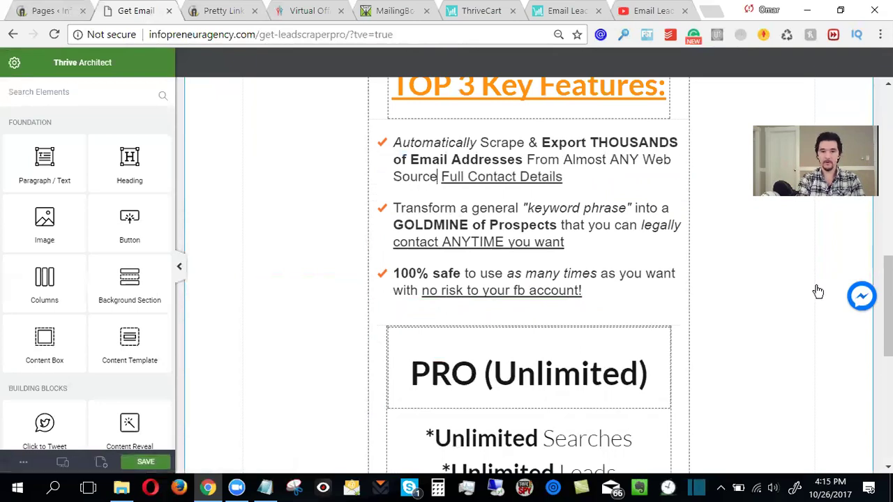
pyautogui.write(' or Document!')
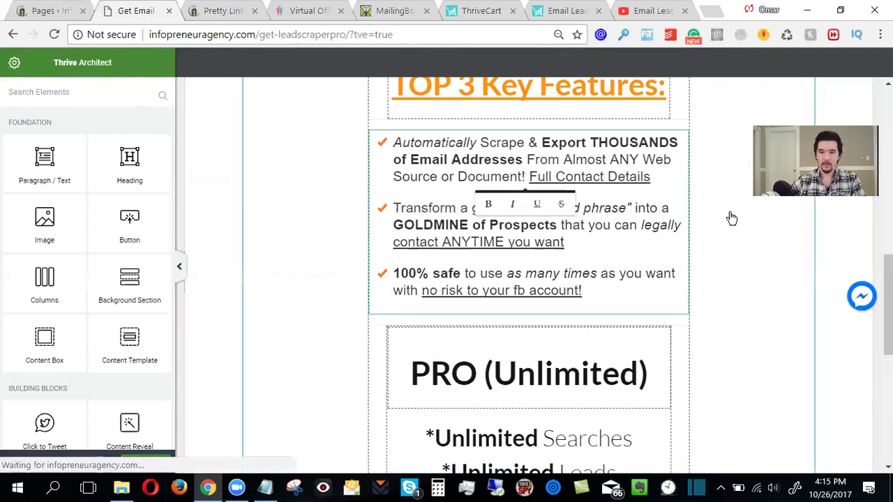
pyautogui.click(529, 178)
pyautogui.moveTo(529, 178); pyautogui.dragTo(676, 177)
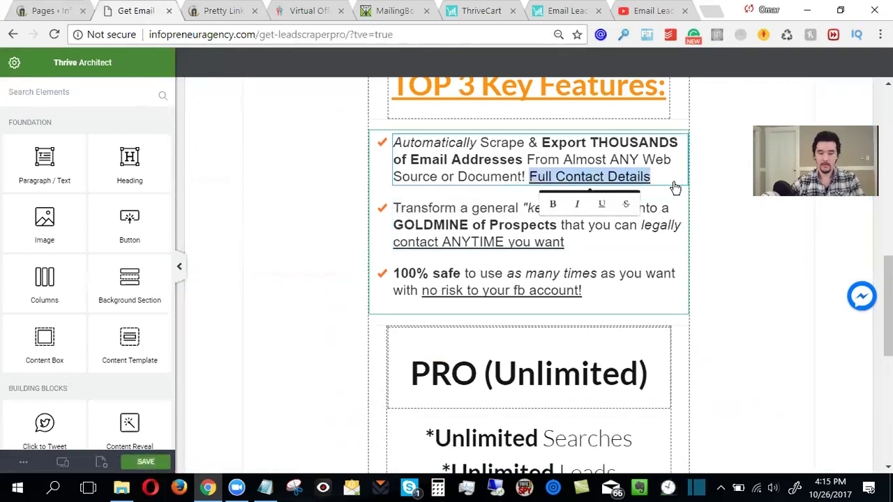
pyautogui.press('BackSpace')
pyautogui.click(576, 164)
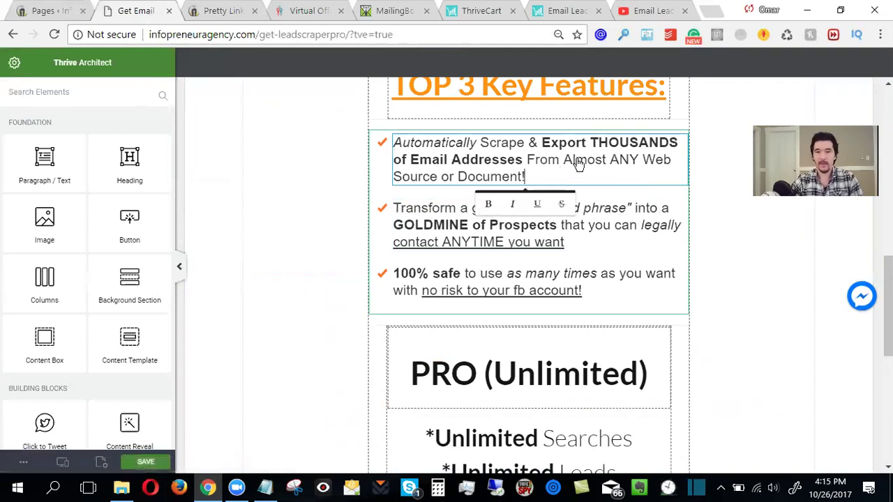
# Step: Change 'Almost ANY Web Source or Document' to '90% of Web Pages Online Document File'
pyautogui.doubleClick(578, 161)
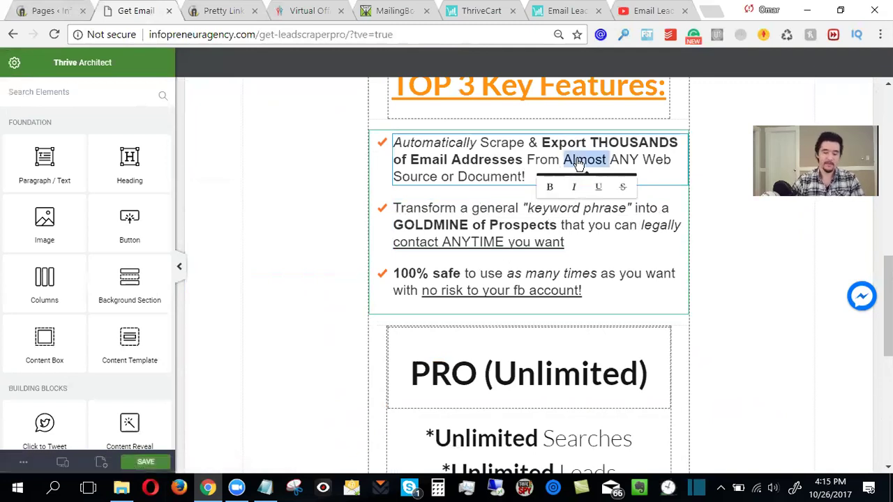
pyautogui.write('90%')
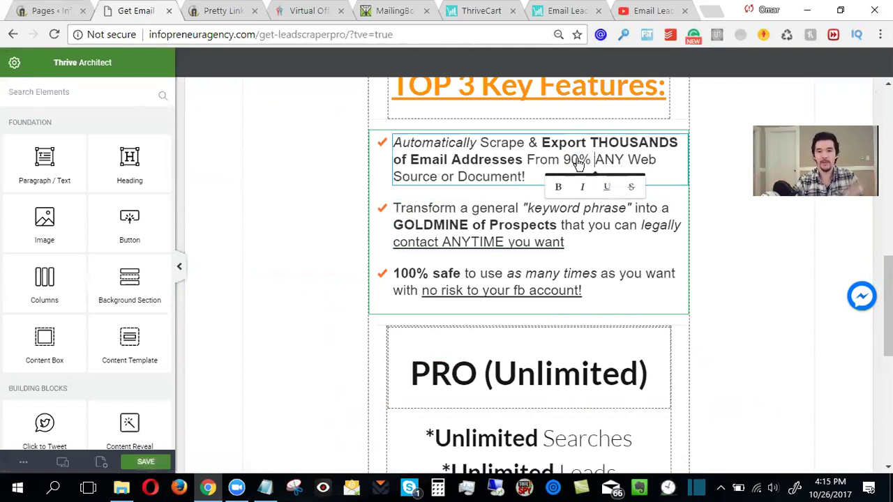
pyautogui.click(716, 282)
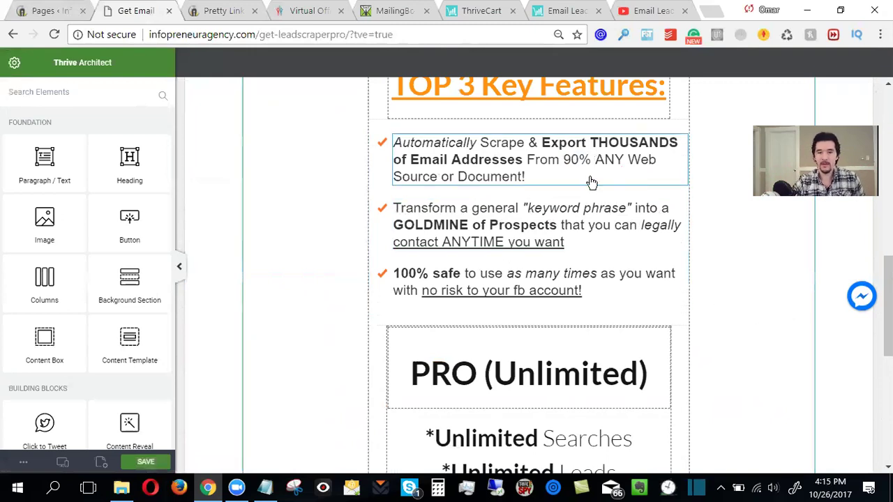
pyautogui.click(618, 162)
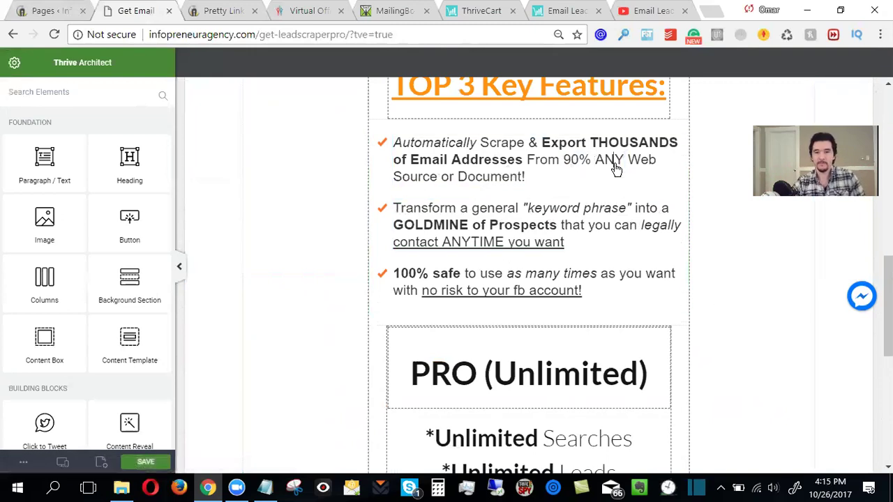
pyautogui.doubleClick(617, 166)
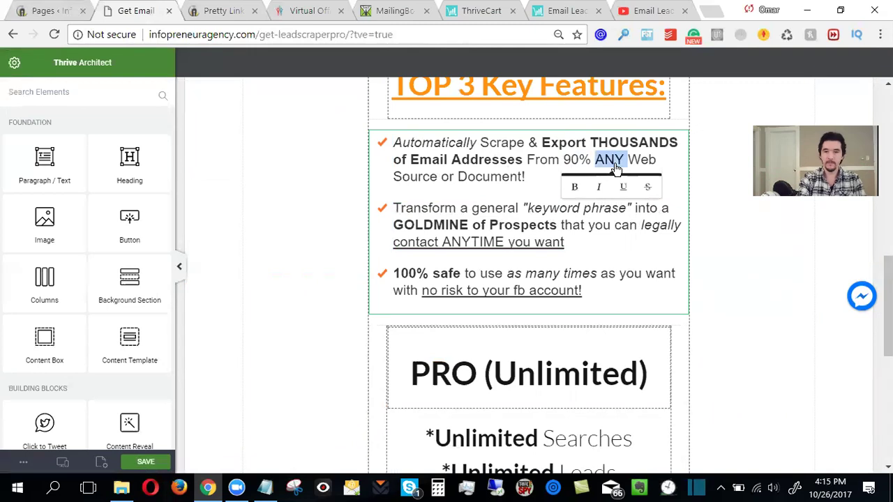
pyautogui.write('of Web ')
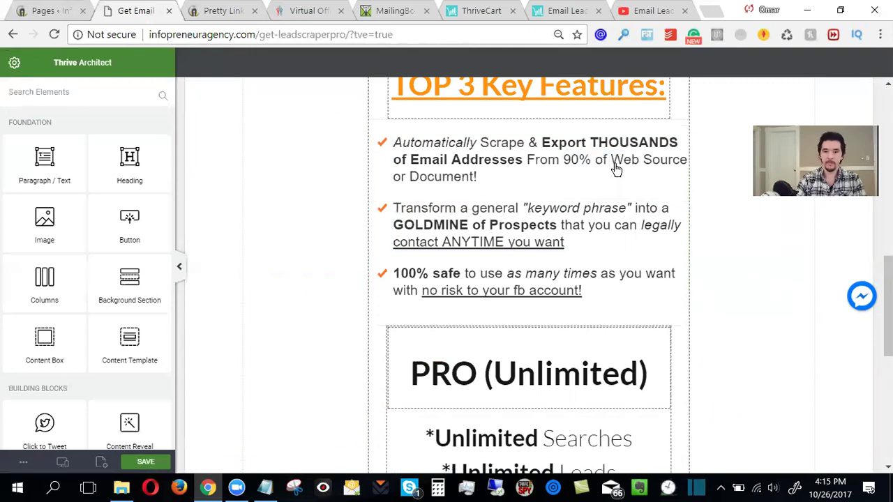
pyautogui.write('Pages Online')
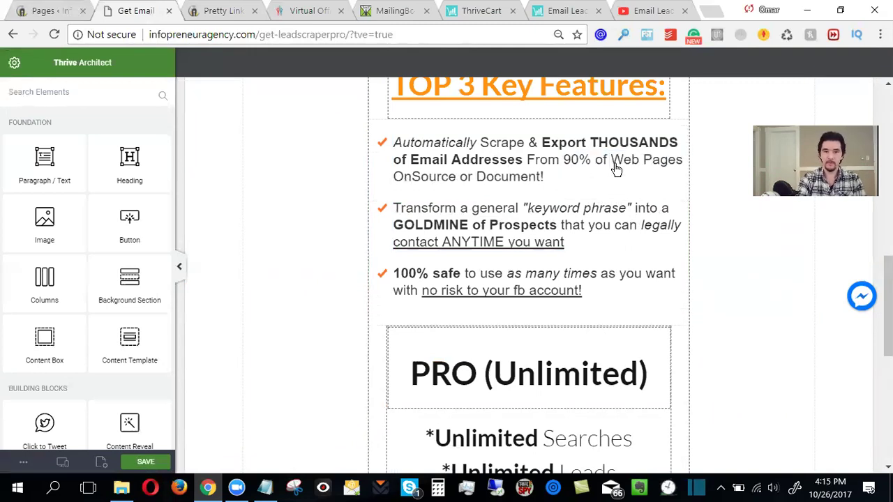
pyautogui.press('Right')
pyautogui.press('Right')
pyautogui.press('Right')
pyautogui.press('Right')
pyautogui.press('Right')
pyautogui.press('Right')
pyautogui.press('Right')
pyautogui.press('Right')
pyautogui.press('Right')
pyautogui.press('Right')
pyautogui.press('Right')
pyautogui.press('Left')
pyautogui.press('BackSpace')
pyautogui.press('BackSpace')
pyautogui.press('BackSpace')
pyautogui.press('BackSpace')
pyautogui.press('BackSpace')
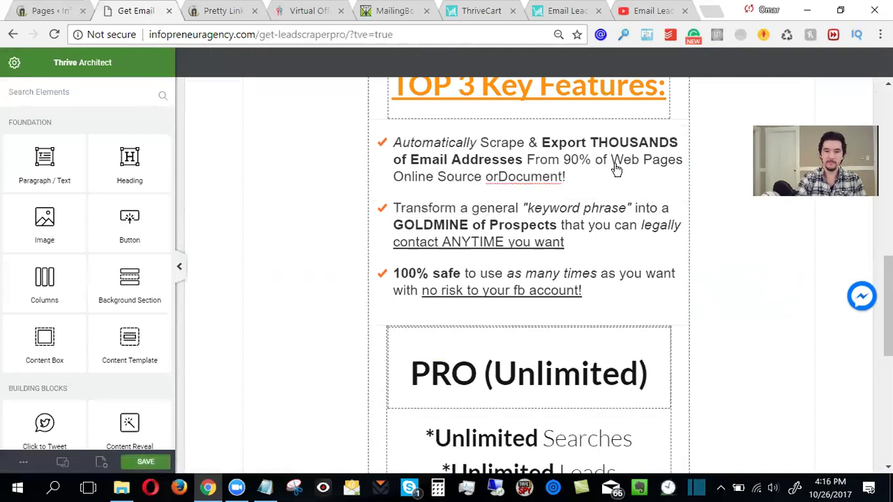
pyautogui.press('BackSpace')
pyautogui.press('BackSpace')
pyautogui.press('BackSpace')
pyautogui.press('BackSpace')
pyautogui.press('BackSpace')
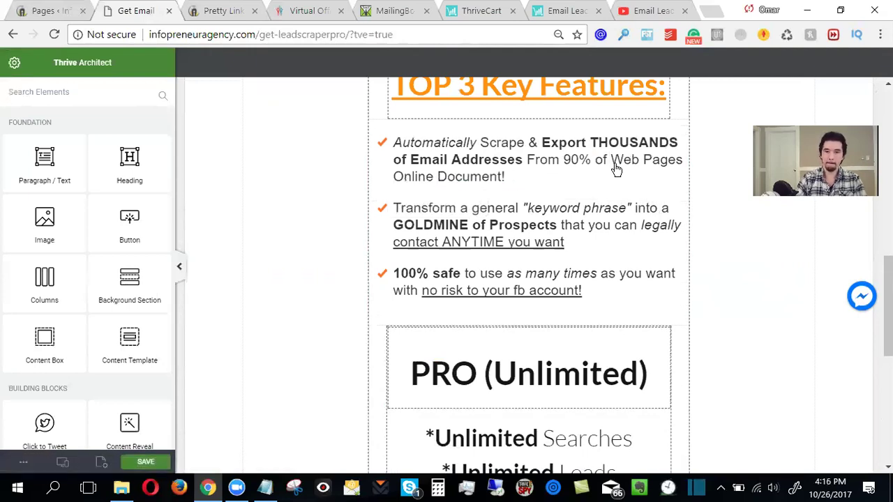
pyautogui.write('File')
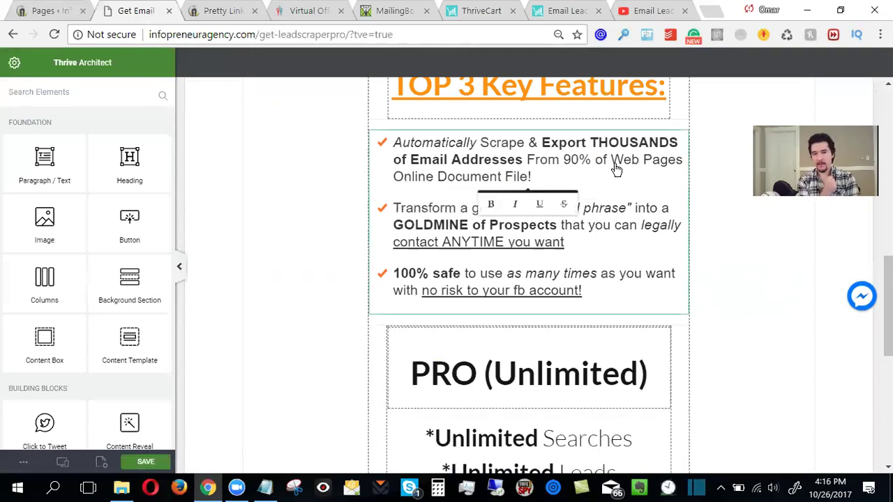
# Step: Insert 'and' before Document and pluralise File, ending the bullet 'Online and Document Files!'
pyautogui.click(741, 285)
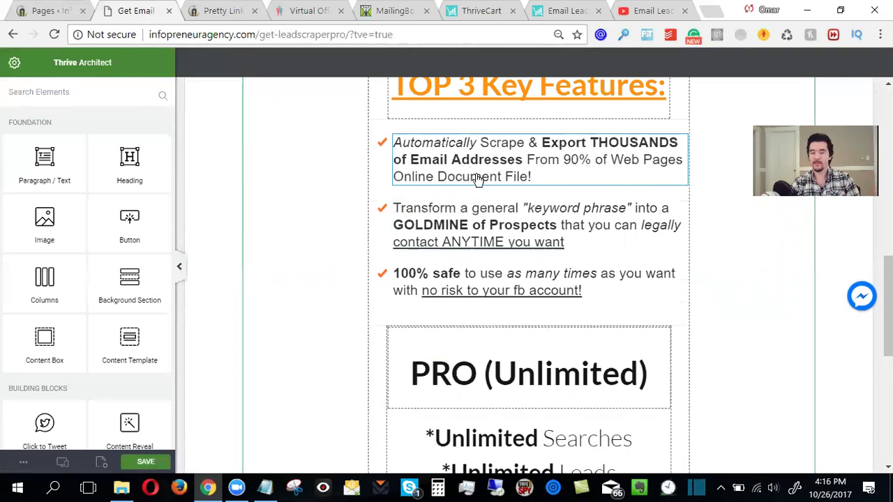
pyautogui.click(438, 180)
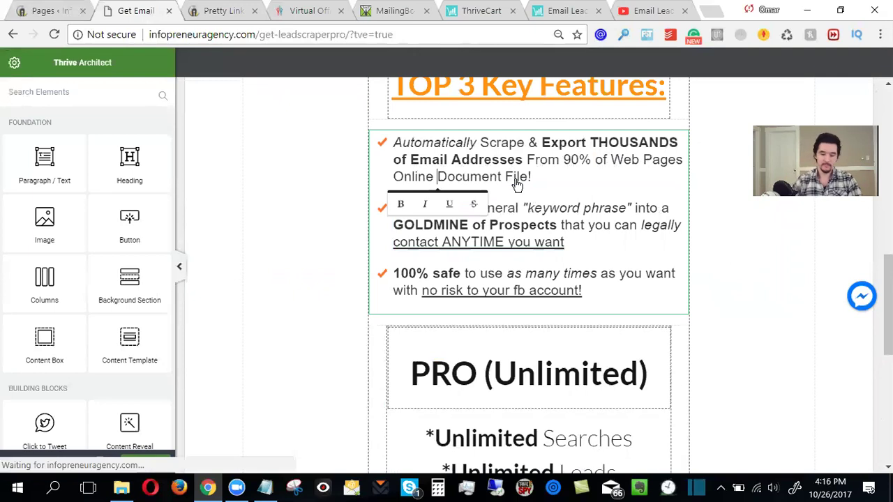
pyautogui.write('or')
pyautogui.press('Right')
pyautogui.press('Right')
pyautogui.press('Right')
pyautogui.press('Right')
pyautogui.press('Right')
pyautogui.press('Right')
pyautogui.press('Right')
pyautogui.press('Right')
pyautogui.click(516, 183)
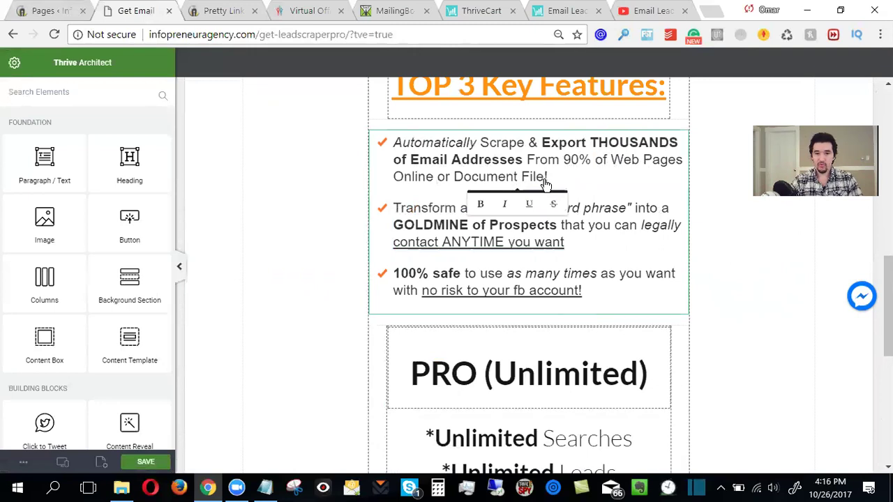
pyautogui.click(546, 183)
pyautogui.write('s')
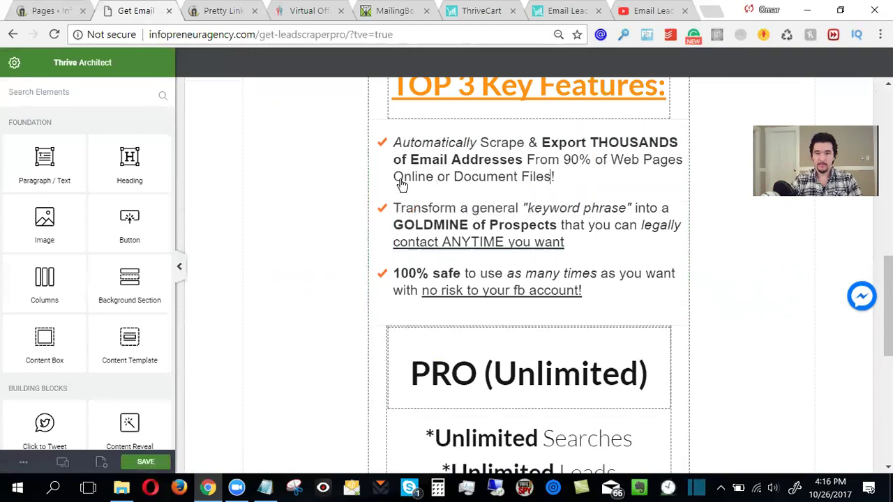
pyautogui.doubleClick(444, 179)
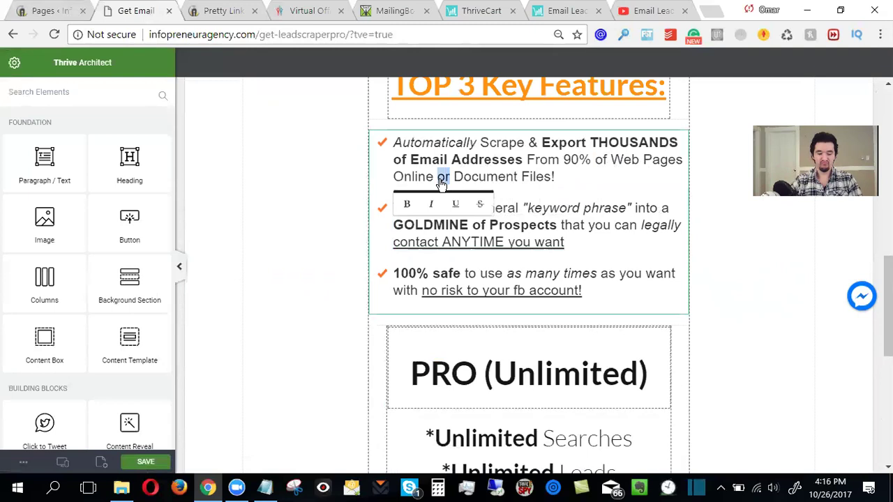
pyautogui.write('and')
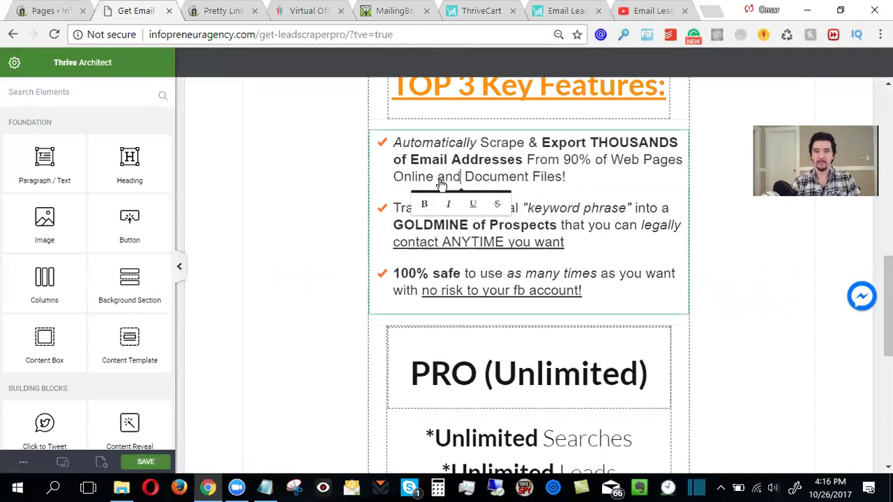
pyautogui.click(314, 275)
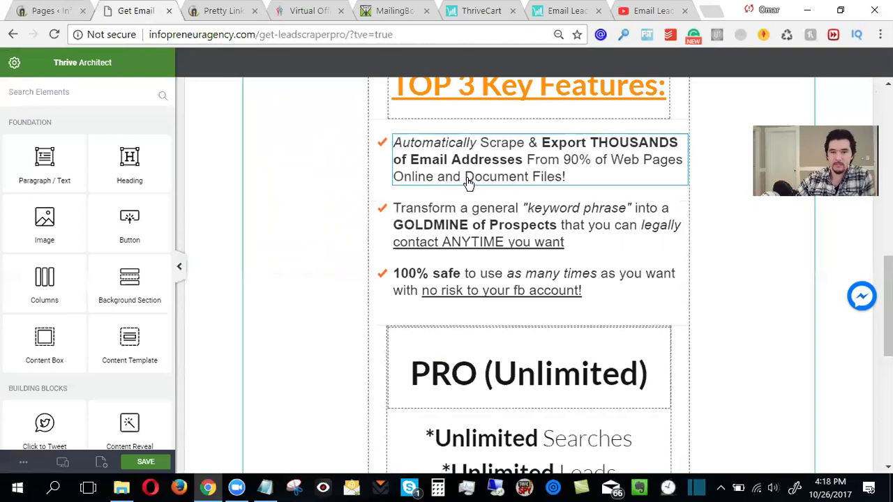
# Step: Italicize the first bullet's ending and underline "90% of Web Pages"
pyautogui.doubleClick(568, 162)
pyautogui.moveTo(586, 166); pyautogui.dragTo(688, 168)
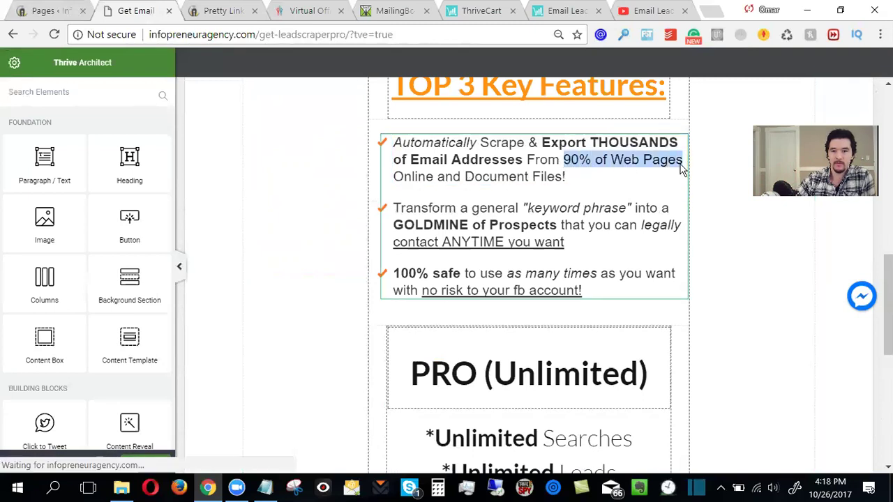
pyautogui.moveTo(682, 169); pyautogui.dragTo(592, 177)
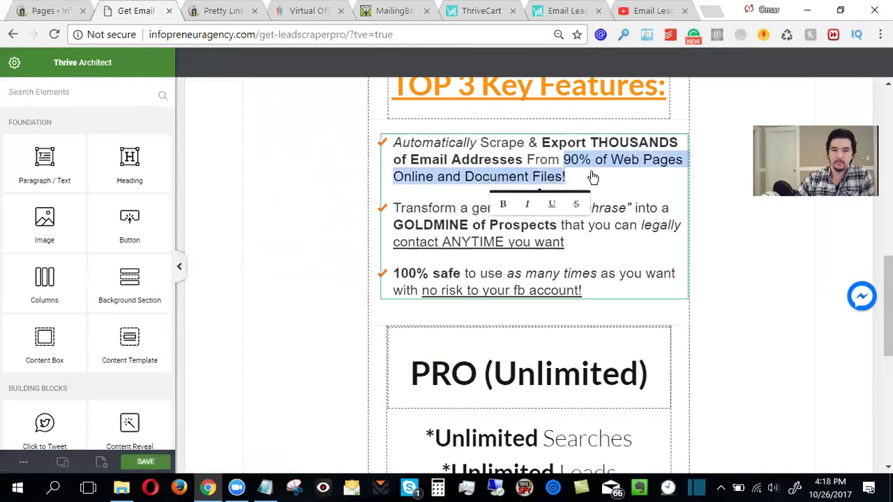
pyautogui.hotkey('ctrl', 'i')
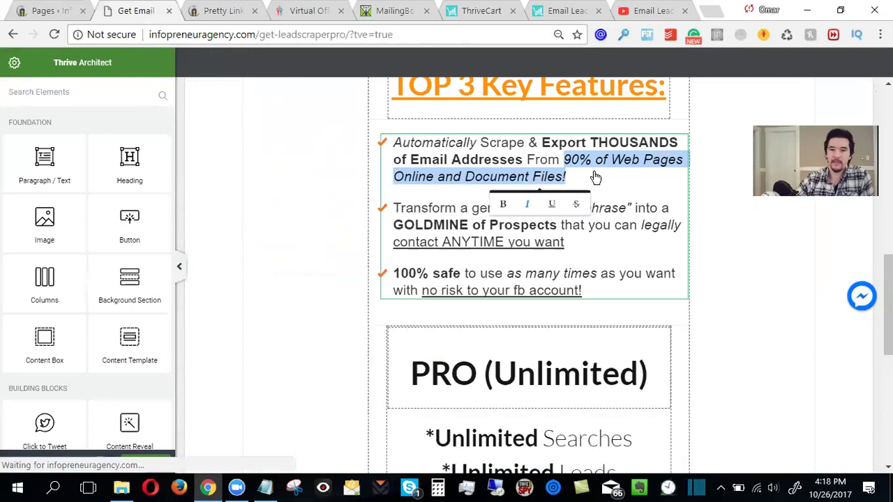
pyautogui.click(592, 177)
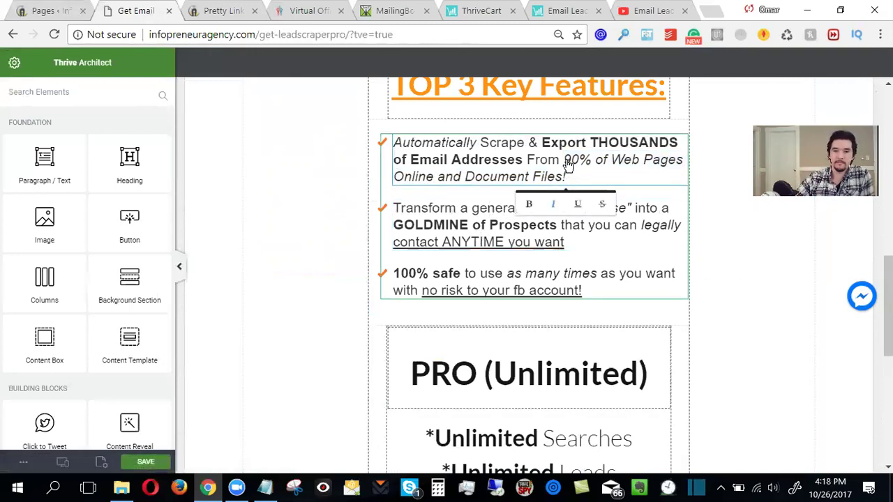
pyautogui.moveTo(565, 161); pyautogui.dragTo(684, 163)
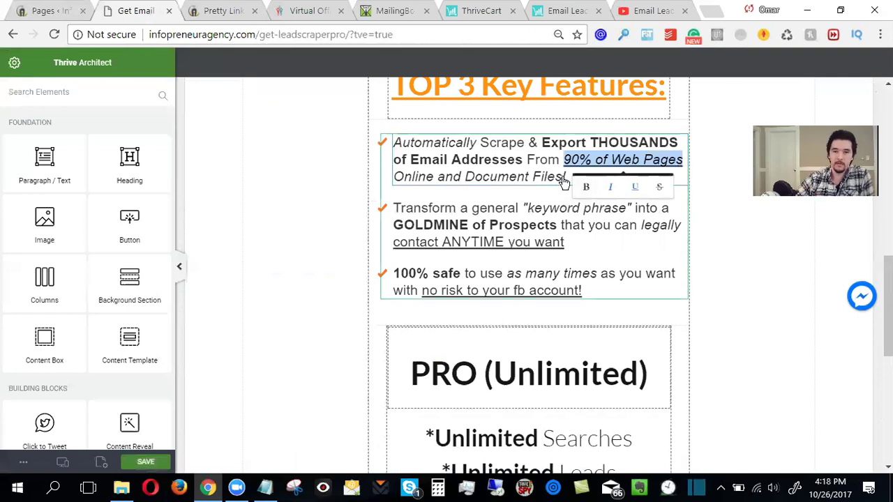
# Step: Reword the first bullet so it ends "and Document Files Online!"
pyautogui.moveTo(567, 180); pyautogui.dragTo(395, 179)
pyautogui.doubleClick(412, 179)
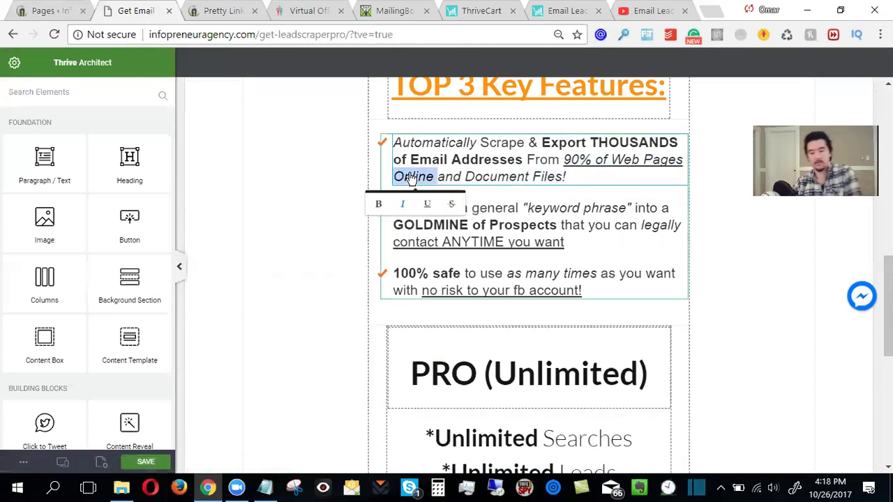
pyautogui.press('BackSpace')
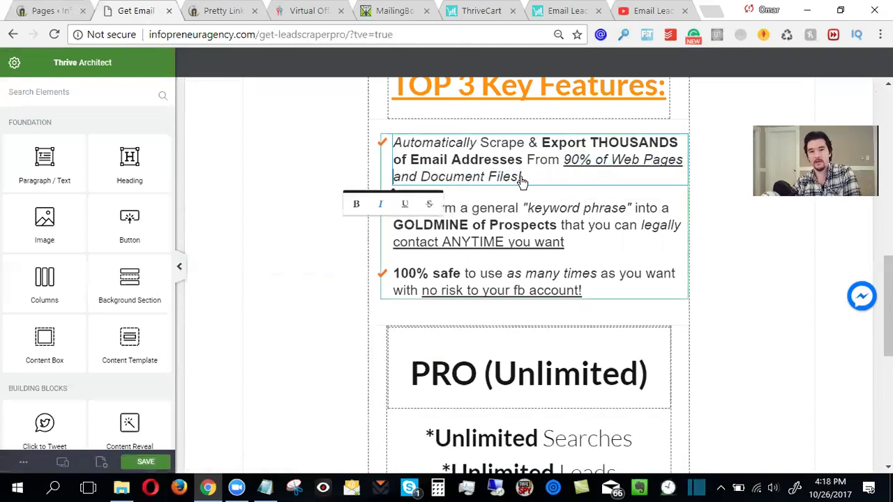
pyautogui.click(516, 180)
pyautogui.write('Online')
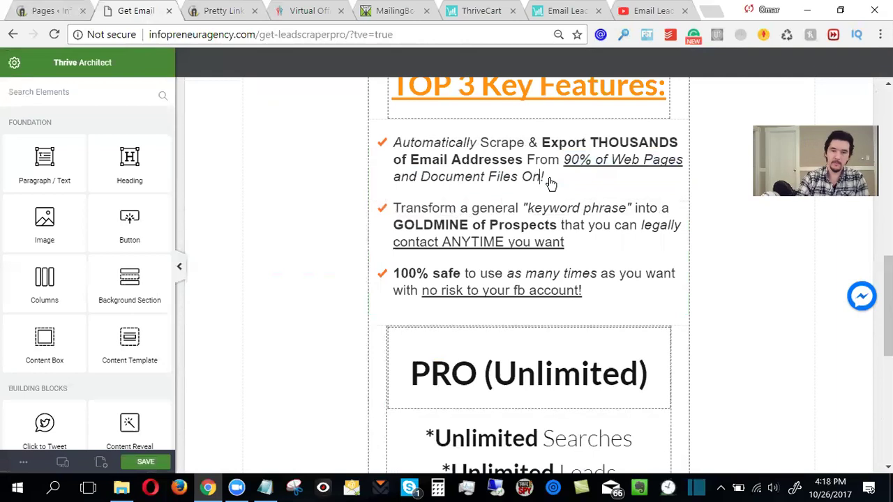
pyautogui.click(749, 281)
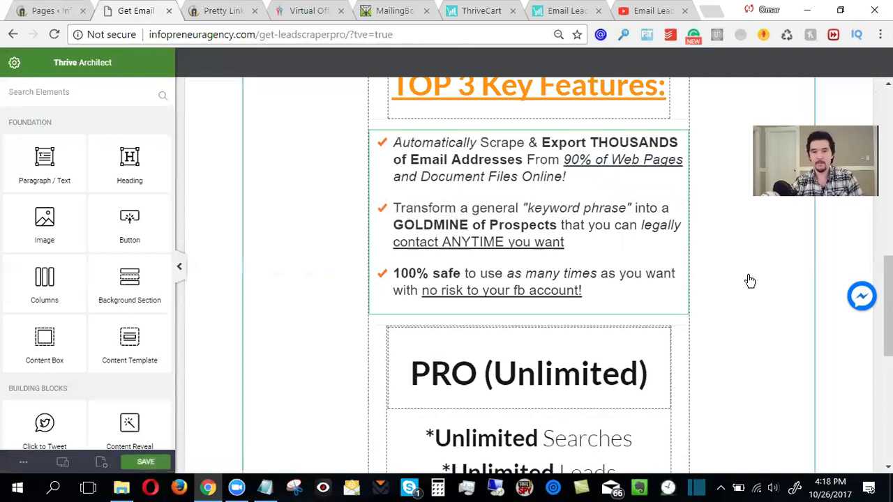
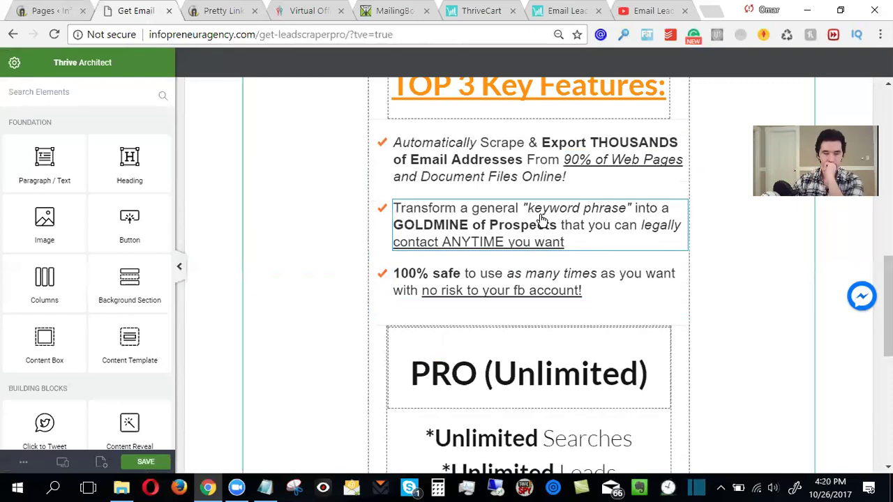
# Step: Check the ThriveCart checkout page, then return to the landing page editor
pyautogui.click(558, 11)
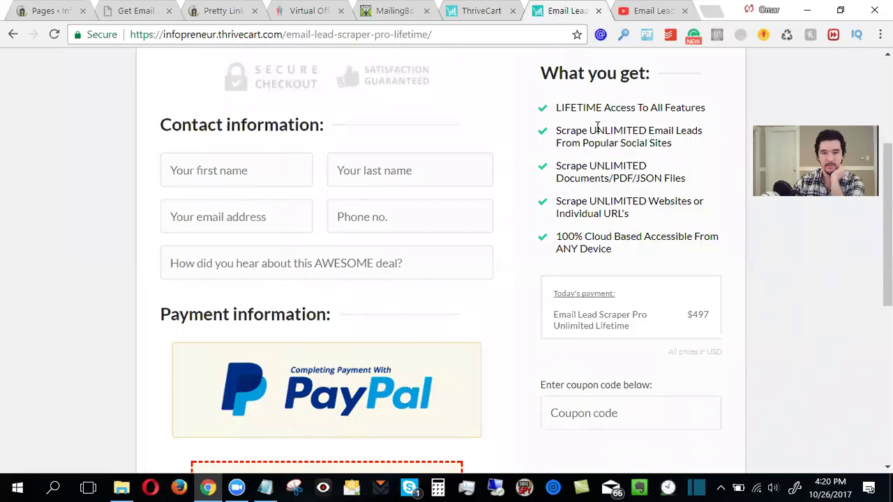
pyautogui.click(24, 11)
pyautogui.click(150, 11)
pyautogui.moveTo(150, 12); pyautogui.dragTo(492, 10)
pyautogui.scroll(-3, 505, 321)
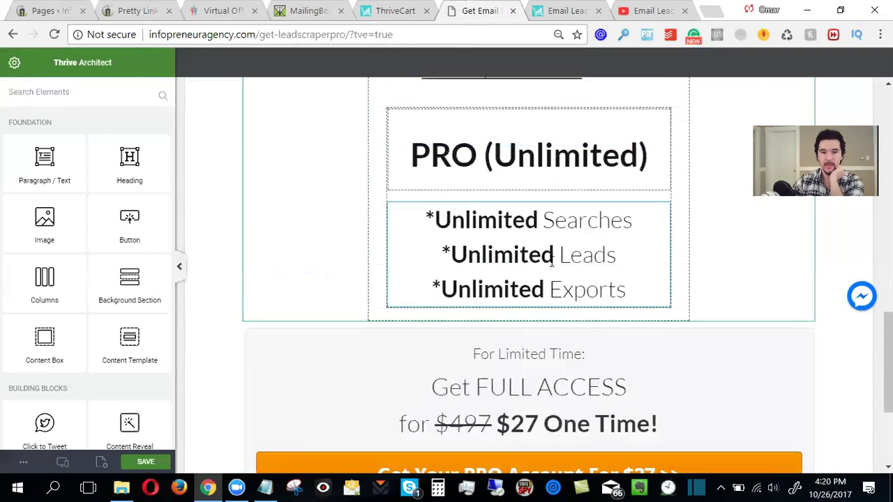
pyautogui.scroll(3, 542, 253)
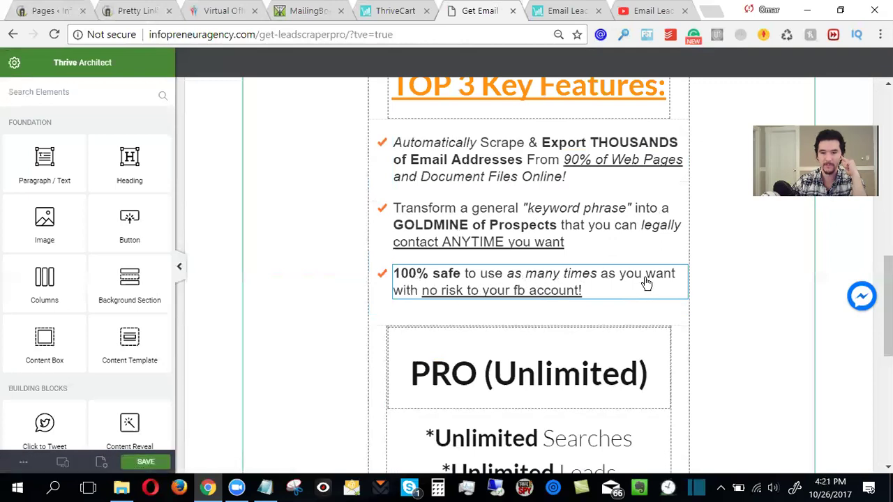
# Step: Delete 'your fb account' and the rest of the third bullet's text, leaving it empty
pyautogui.click(516, 297)
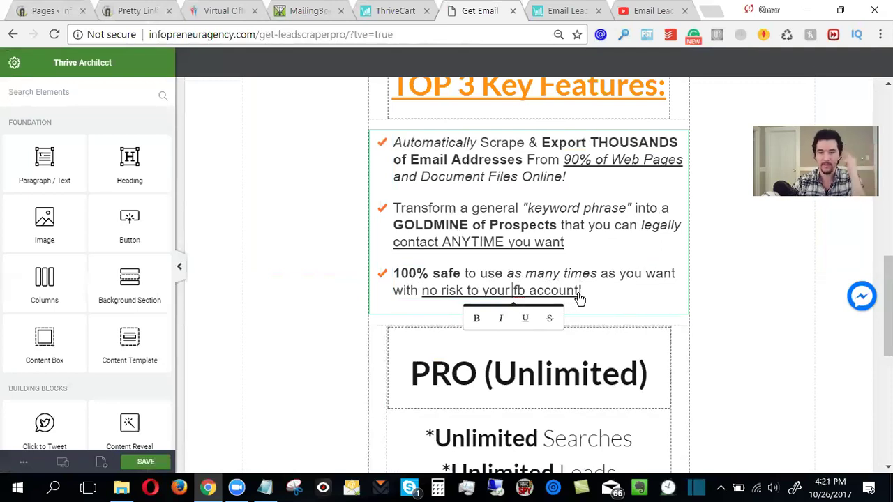
pyautogui.click(579, 295)
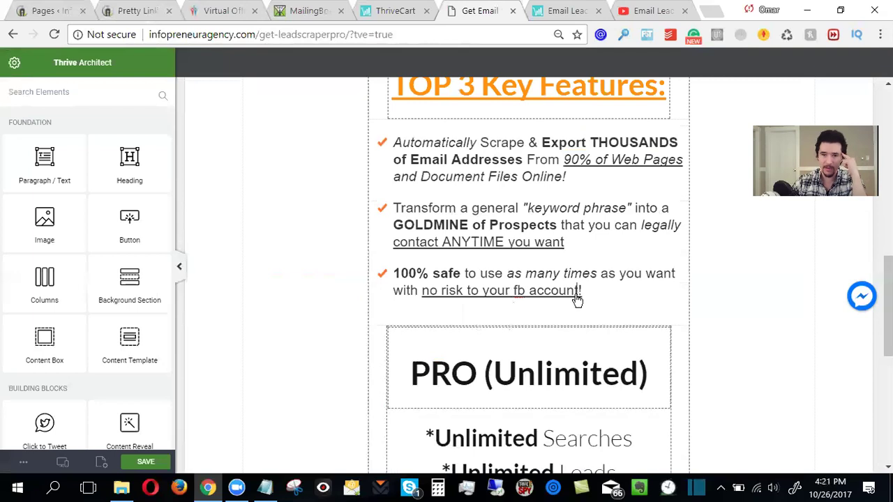
pyautogui.moveTo(578, 296); pyautogui.dragTo(487, 303)
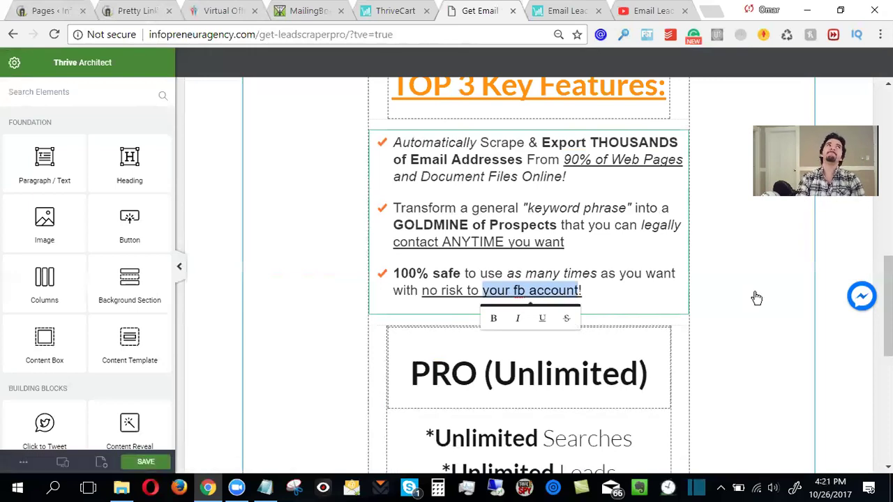
pyautogui.press('BackSpace')
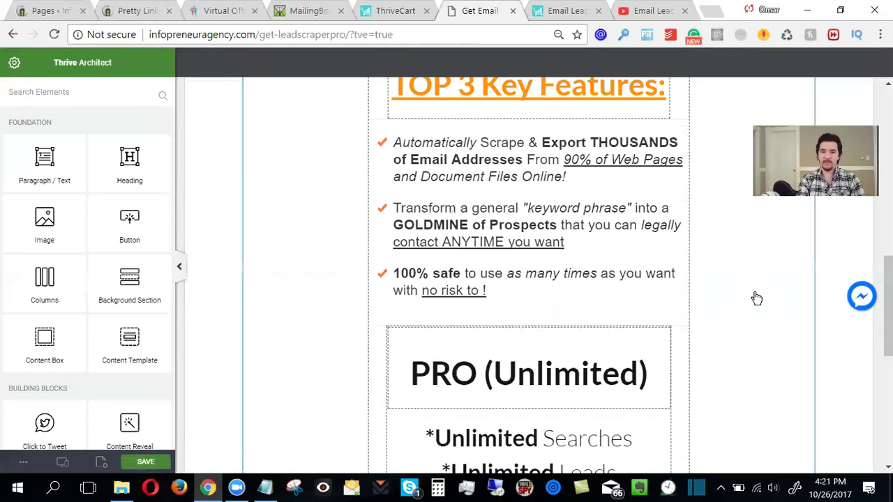
pyautogui.press('BackSpace')
pyautogui.press('BackSpace')
pyautogui.press('BackSpace')
pyautogui.press('BackSpace')
pyautogui.press('BackSpace')
pyautogui.press('BackSpace')
pyautogui.press('BackSpace')
pyautogui.press('BackSpace')
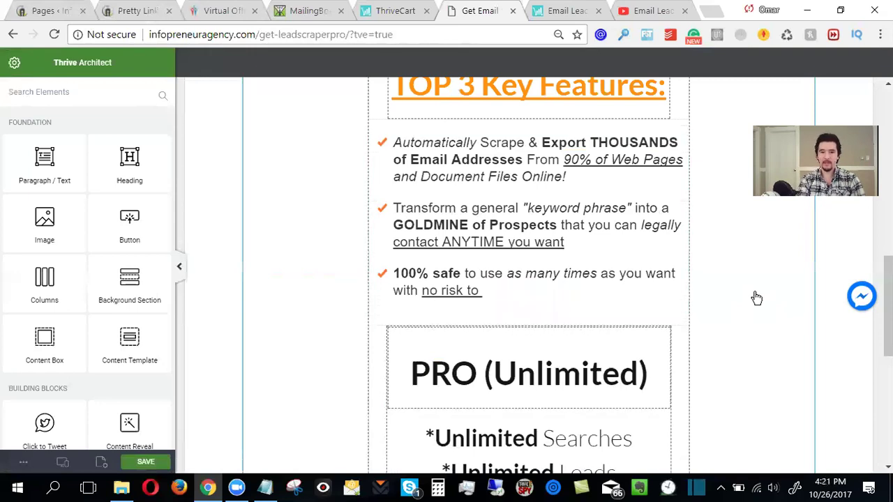
pyautogui.press('BackSpace')
pyautogui.press('BackSpace')
pyautogui.press('BackSpace')
pyautogui.press('BackSpace')
pyautogui.press('BackSpace')
pyautogui.press('BackSpace')
pyautogui.press('BackSpace')
pyautogui.press('BackSpace')
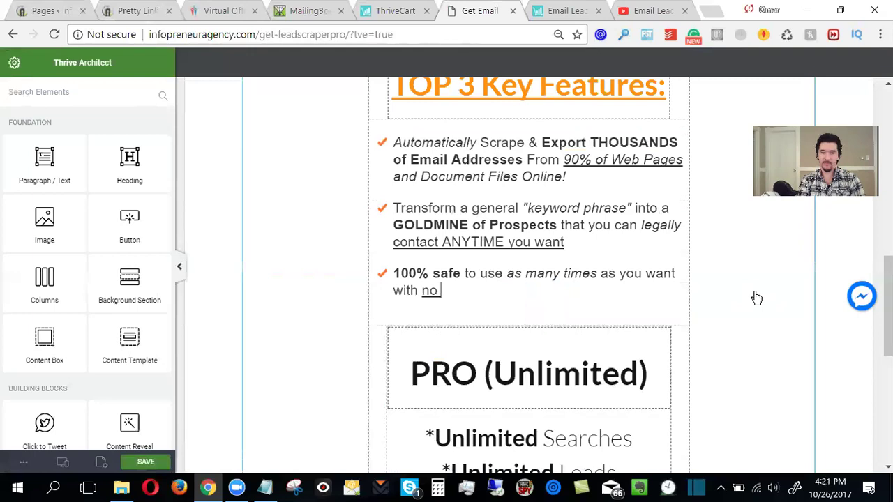
pyautogui.press('BackSpace')
pyautogui.press('BackSpace')
pyautogui.press('BackSpace')
pyautogui.press('BackSpace')
pyautogui.press('BackSpace')
pyautogui.press('BackSpace')
pyautogui.press('BackSpace')
pyautogui.press('BackSpace')
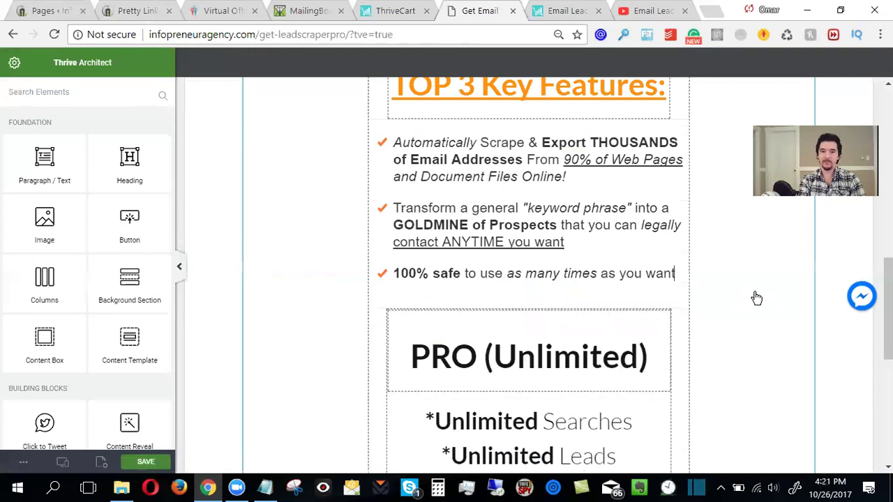
pyautogui.press('BackSpace')
pyautogui.press('BackSpace')
pyautogui.press('BackSpace')
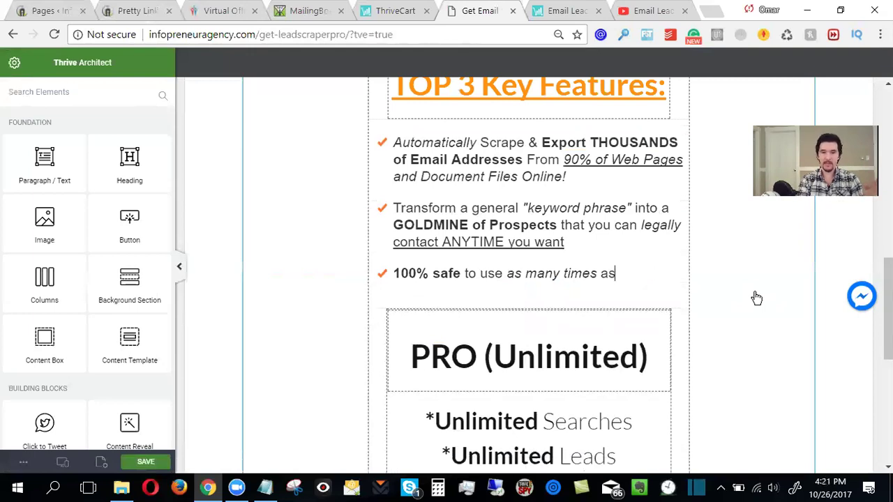
pyautogui.press('BackSpace')
pyautogui.press('BackSpace')
pyautogui.press('BackSpace')
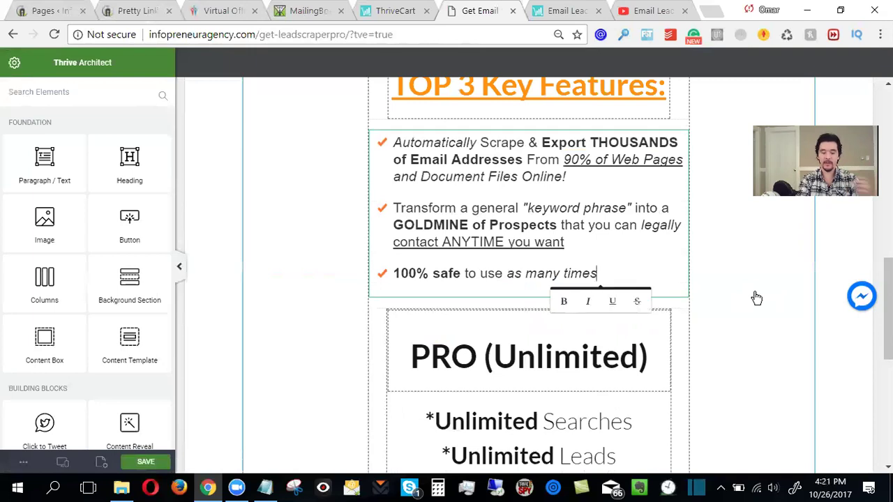
pyautogui.press('BackSpace')
pyautogui.press('BackSpace')
pyautogui.press('BackSpace')
pyautogui.press('BackSpace')
pyautogui.press('BackSpace')
pyautogui.press('BackSpace')
pyautogui.press('BackSpace')
pyautogui.press('BackSpace')
pyautogui.press('BackSpace')
pyautogui.press('BackSpace')
pyautogui.press('BackSpace')
pyautogui.press('BackSpace')
pyautogui.press('BackSpace')
pyautogui.press('BackSpace')
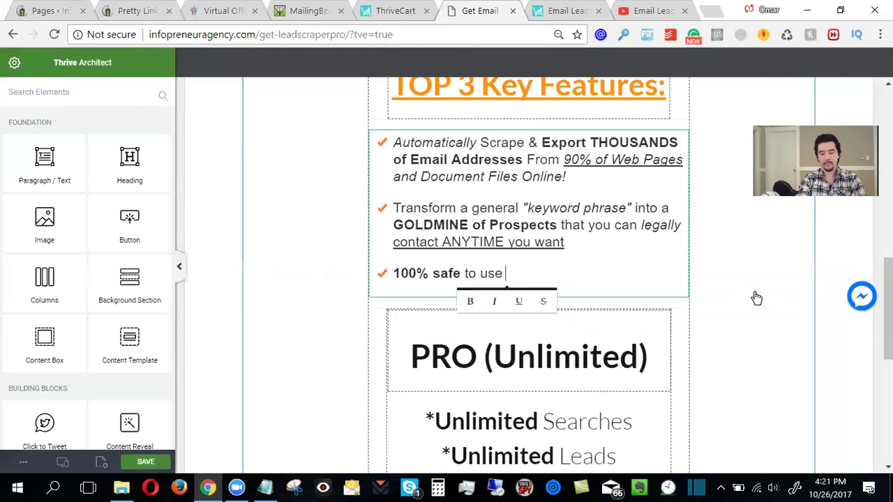
pyautogui.press('BackSpace')
pyautogui.press('BackSpace')
pyautogui.press('BackSpace')
pyautogui.press('BackSpace')
pyautogui.press('BackSpace')
pyautogui.press('BackSpace')
pyautogui.press('BackSpace')
pyautogui.press('BackSpace')
pyautogui.press('BackSpace')
pyautogui.press('BackSpace')
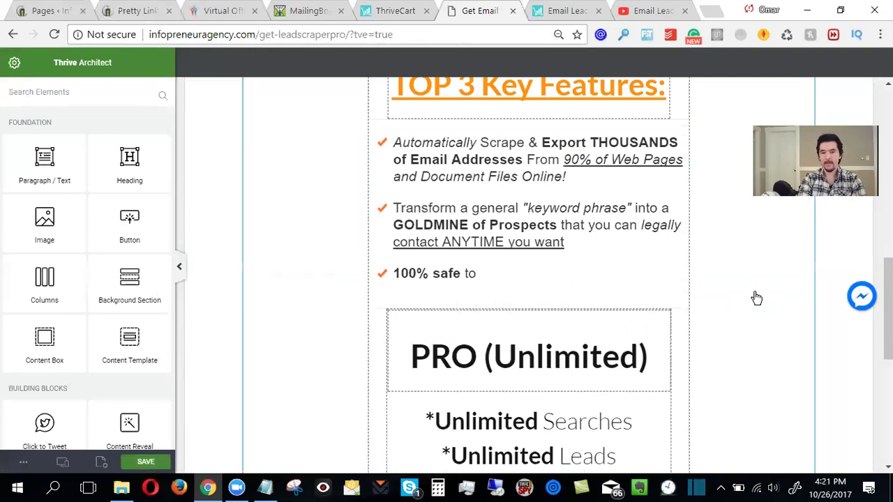
pyautogui.press('BackSpace')
pyautogui.press('BackSpace')
pyautogui.press('BackSpace')
pyautogui.press('BackSpace')
pyautogui.press('BackSpace')
pyautogui.press('BackSpace')
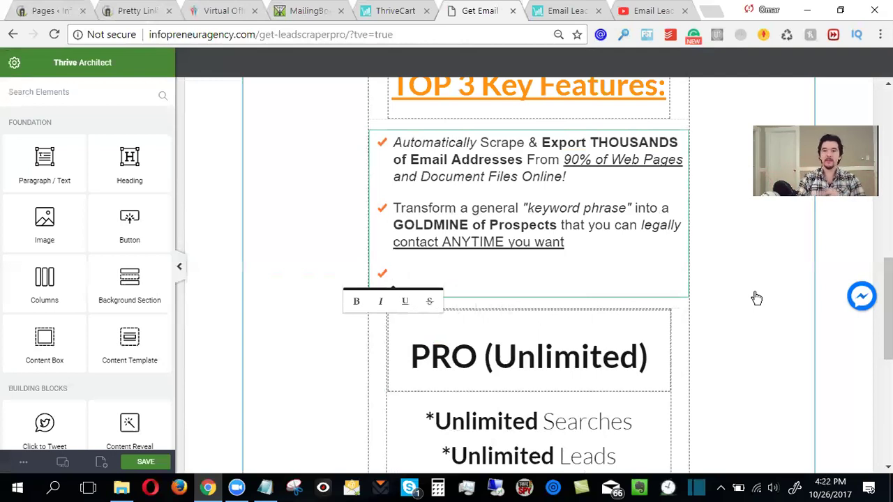
# Step: Replace 'contact' in the second bullet with 'email directly', fixing its spelling and removing the underline
pyautogui.click(437, 245)
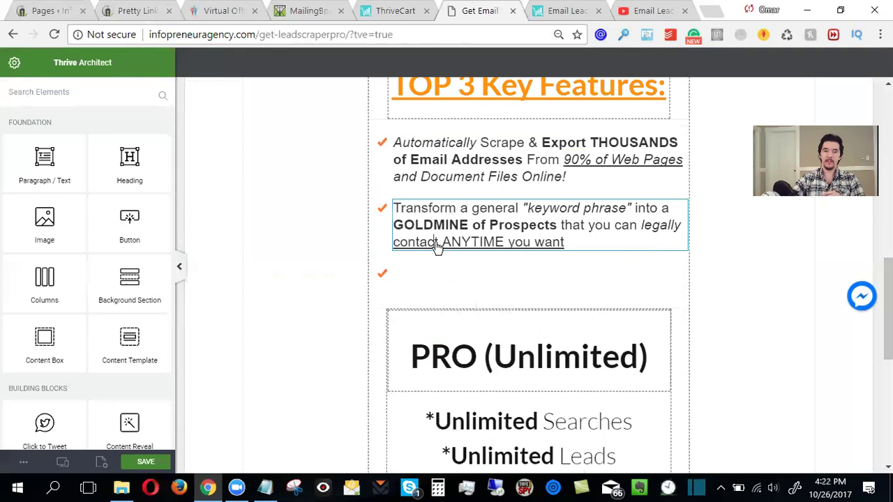
pyautogui.moveTo(437, 246); pyautogui.dragTo(398, 252)
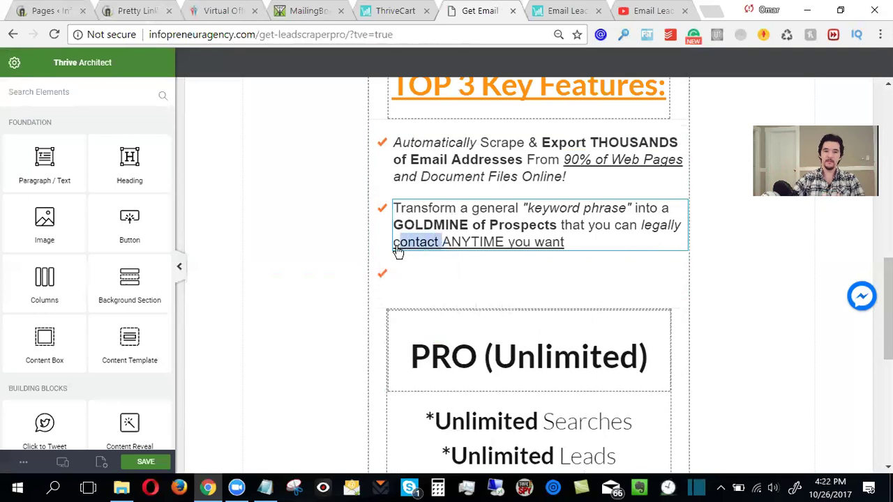
pyautogui.write('email ')
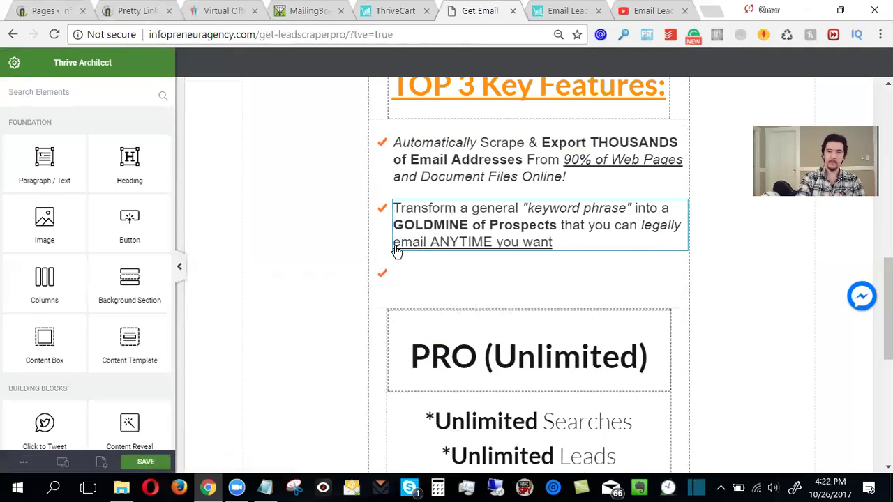
pyautogui.write('direclty')
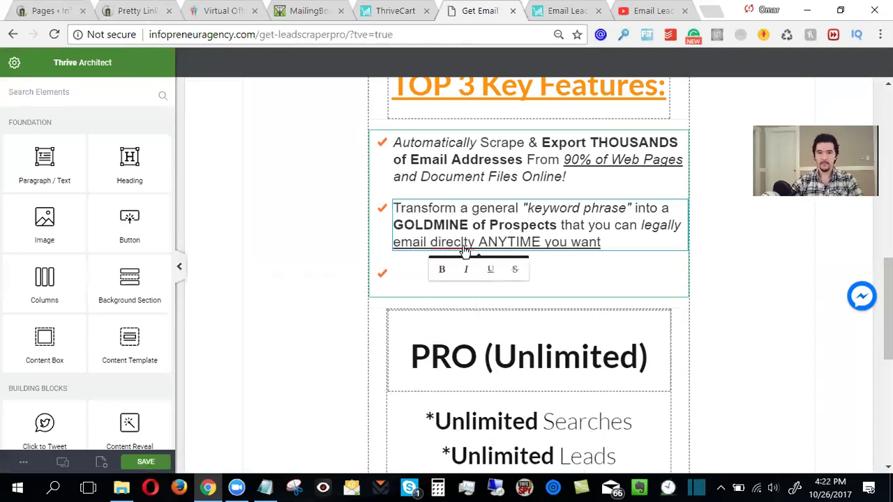
pyautogui.rightClick(476, 244)
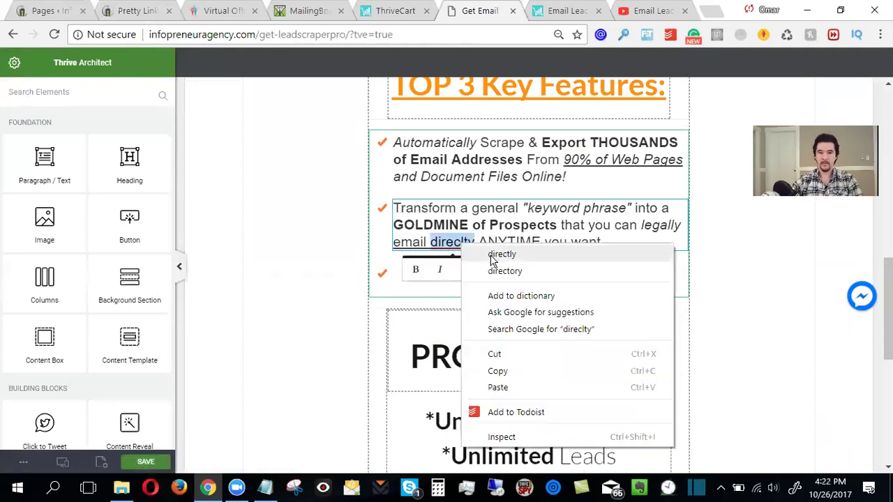
pyautogui.click(494, 255)
pyautogui.moveTo(478, 246); pyautogui.dragTo(393, 251)
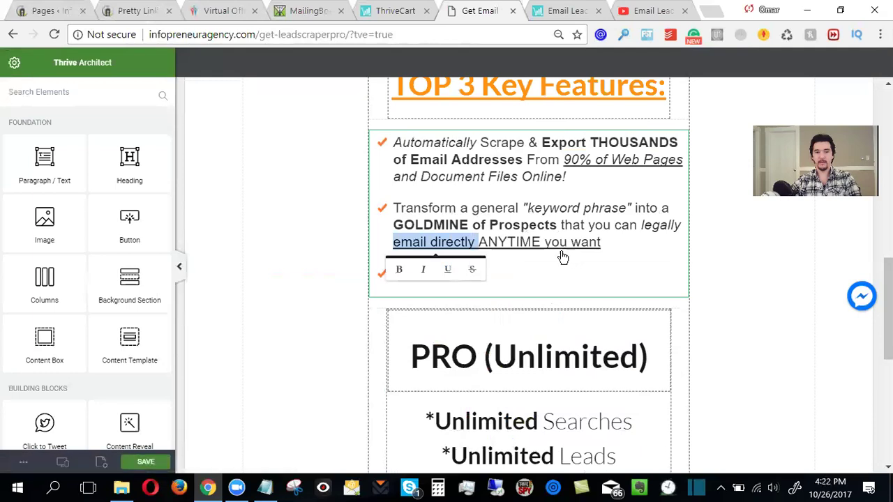
pyautogui.click(448, 270)
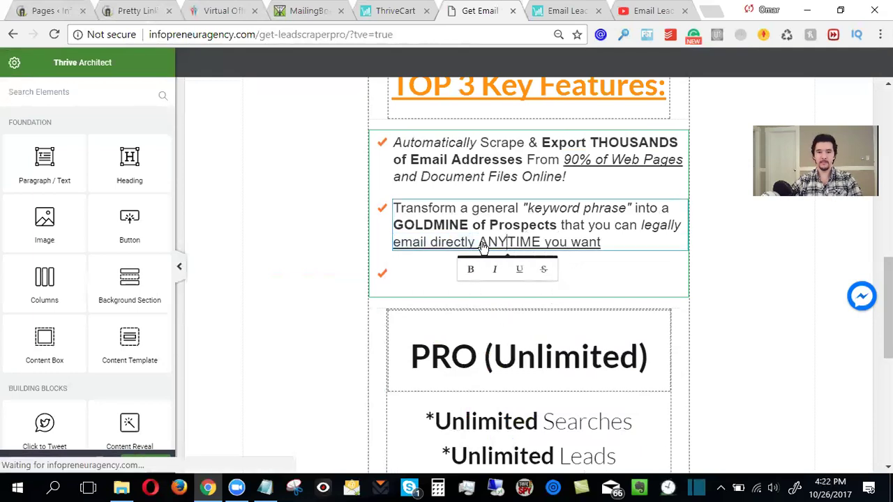
# Step: Insert 'email directly' right after 'legally' and delete the duplicated words
pyautogui.click(696, 231)
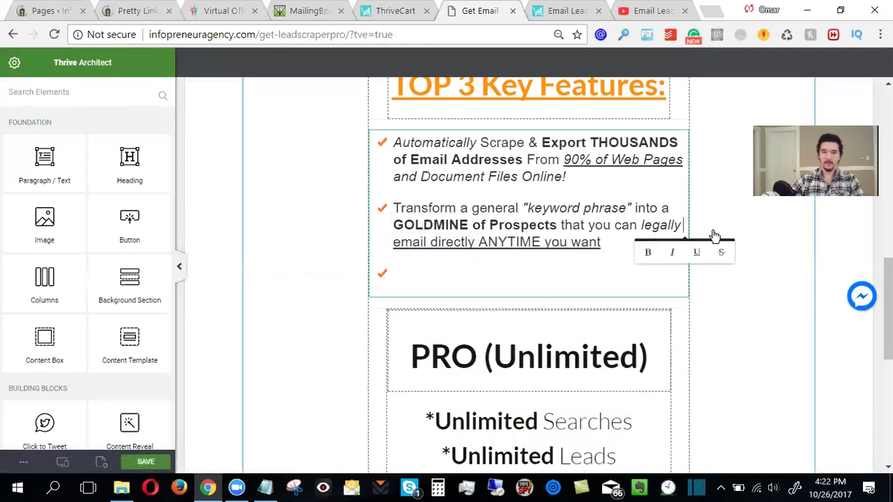
pyautogui.write('email ')
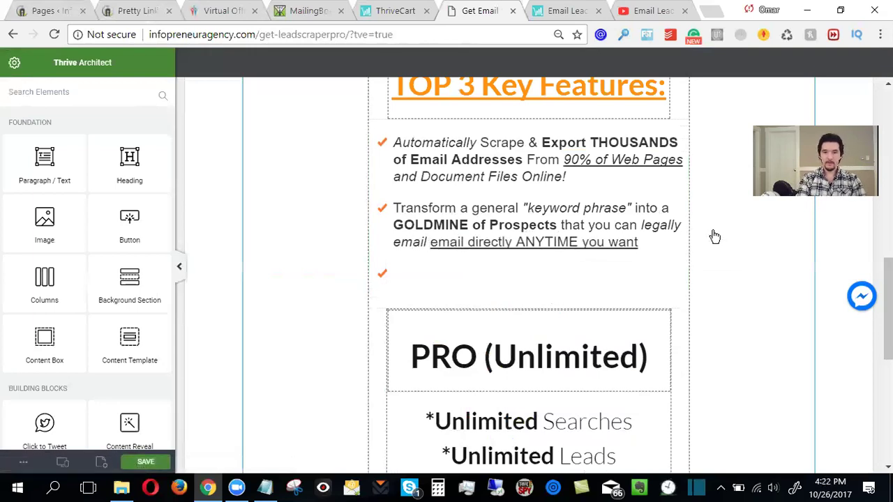
pyautogui.write('directly')
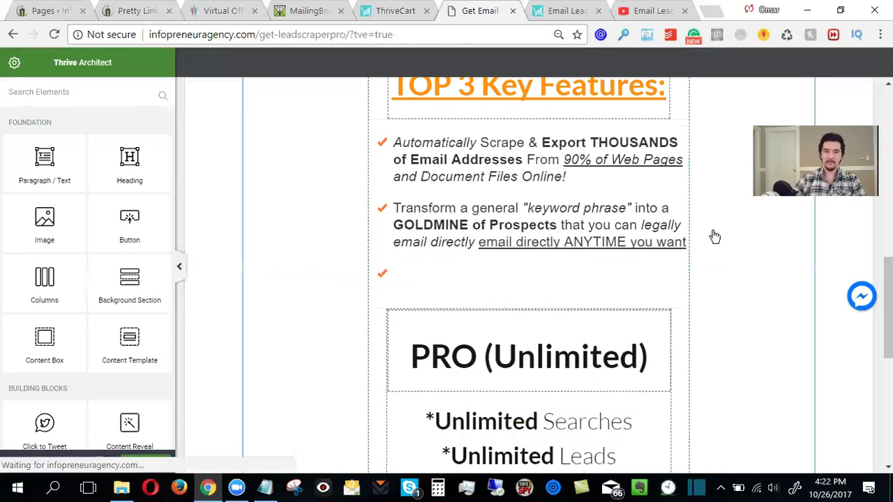
pyautogui.moveTo(565, 244); pyautogui.dragTo(483, 250)
pyautogui.press('BackSpace')
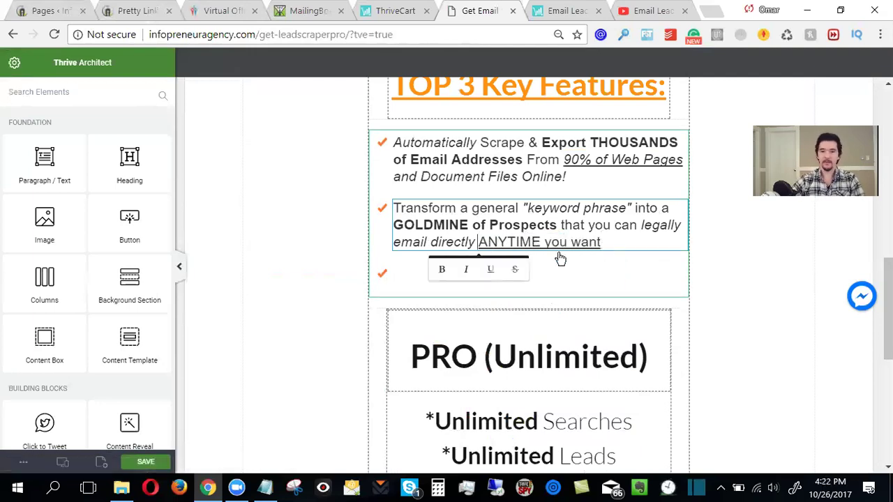
pyautogui.click(588, 284)
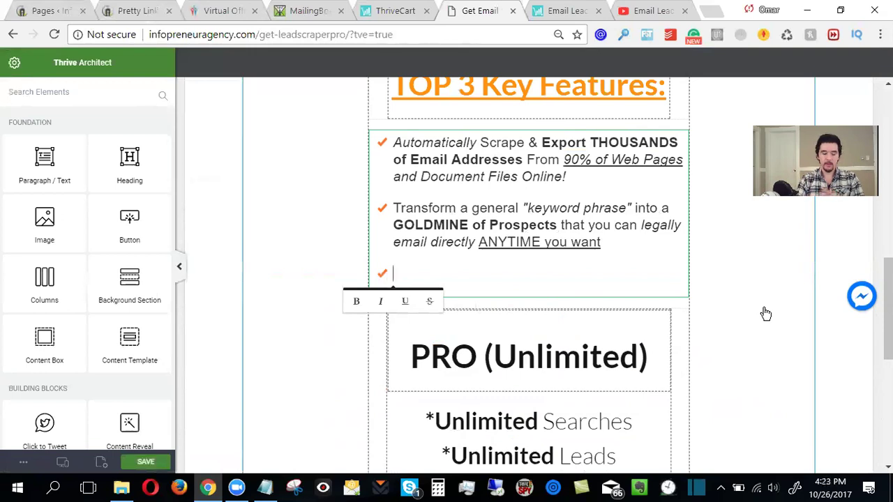
# Step: Write '100% Web Based, Nothing to Download or Install' in the third bullet
pyautogui.press('BackSpace')
pyautogui.press('BackSpace')
pyautogui.press('BackSpace')
pyautogui.press('BackSpace')
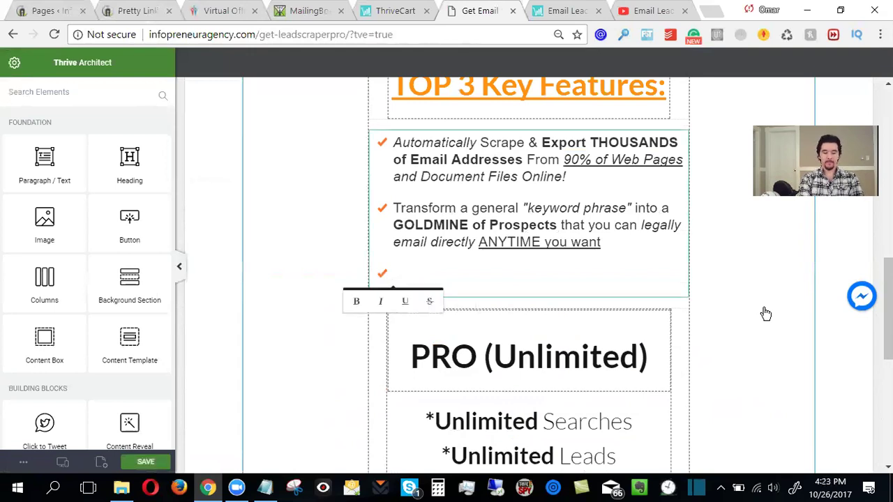
pyautogui.write('100% Web Bas')
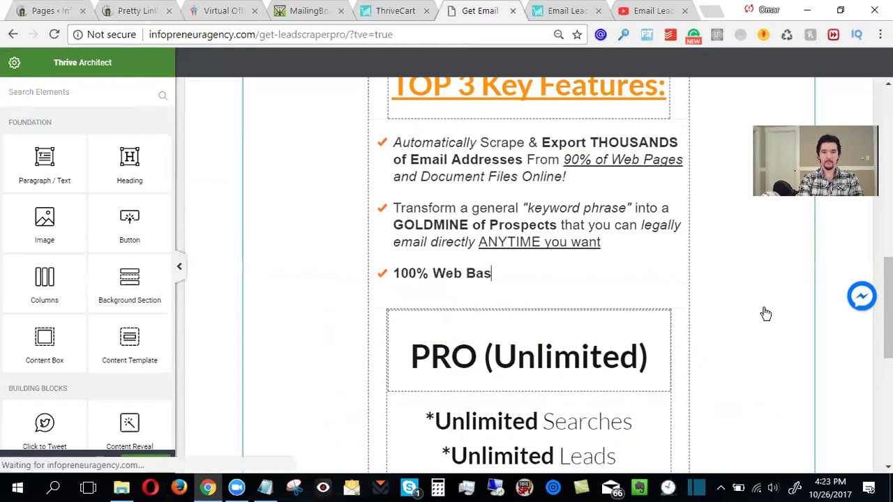
pyautogui.write('ed, ')
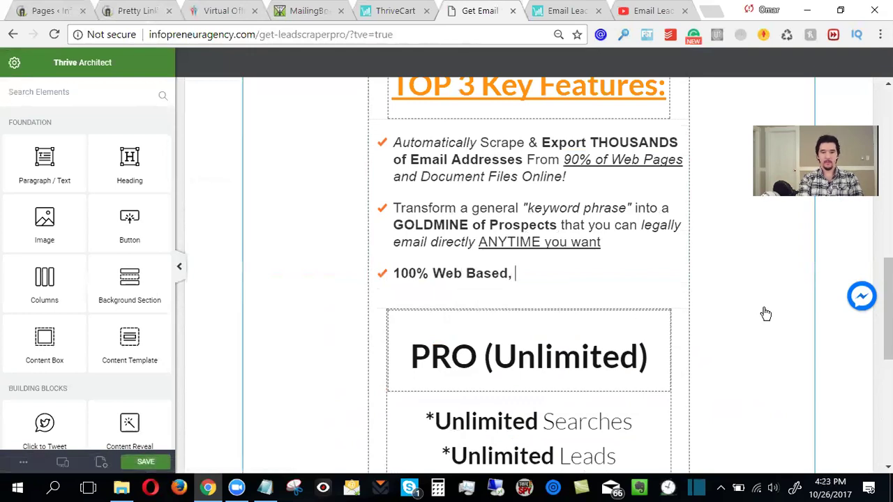
pyautogui.write('Nothing to download')
pyautogui.press('BackSpace')
pyautogui.press('BackSpace')
pyautogui.press('BackSpace')
pyautogui.press('BackSpace')
pyautogui.press('BackSpace')
pyautogui.press('BackSpace')
pyautogui.press('BackSpace')
pyautogui.press('BackSpace')
pyautogui.press('BackSpace')
pyautogui.press('BackSpace')
pyautogui.press('BackSpace')
pyautogui.write('Dow')
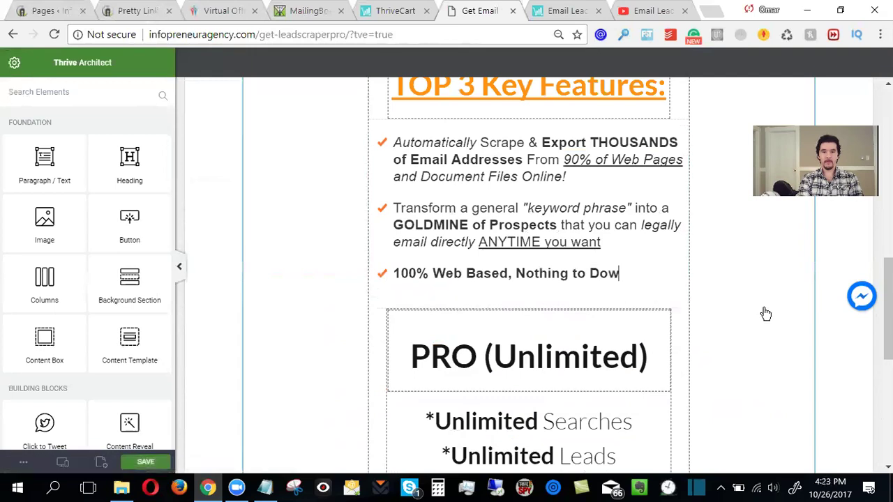
pyautogui.write('nload to')
pyautogui.press('BackSpace')
pyautogui.press('BackSpace')
pyautogui.press('BackSpace')
pyautogui.press('BackSpace')
pyautogui.press('BackSpace')
pyautogui.press('BackSpace')
pyautogui.write('oad or Install')
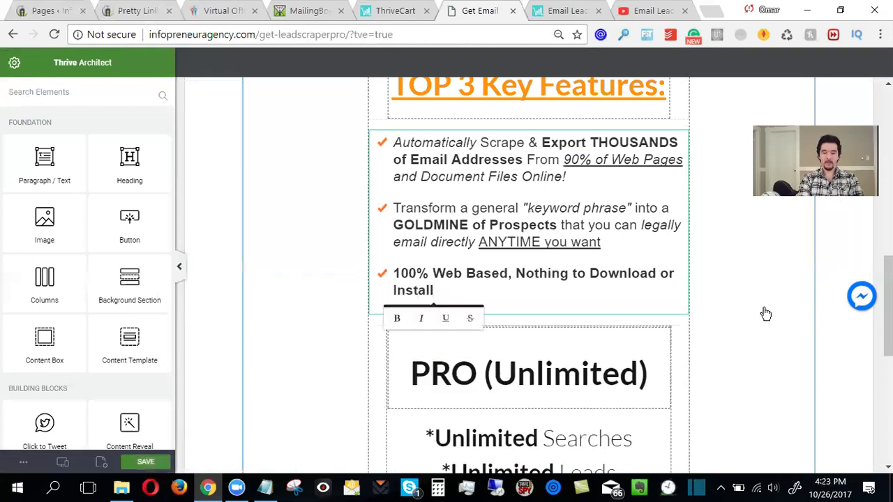
pyautogui.write('.')
pyautogui.press('BackSpace')
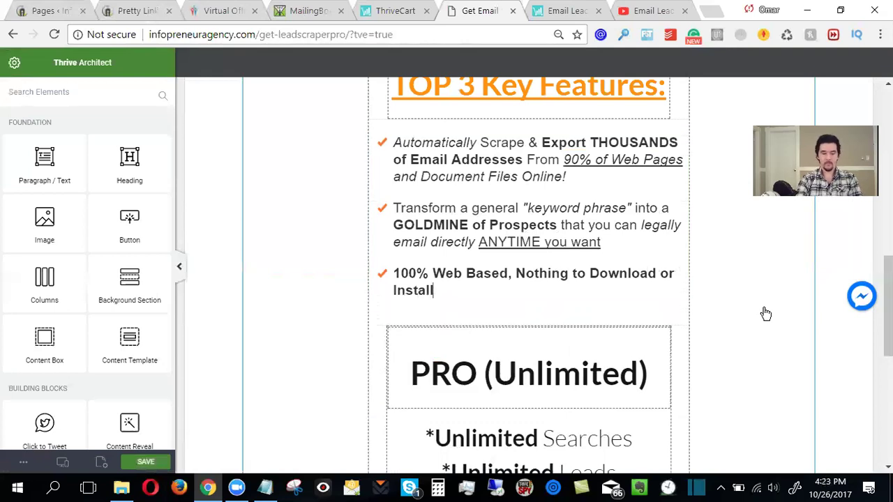
# Step: Bold the third bullet's text, then delete it and remove the emptied bullet
pyautogui.click(498, 261)
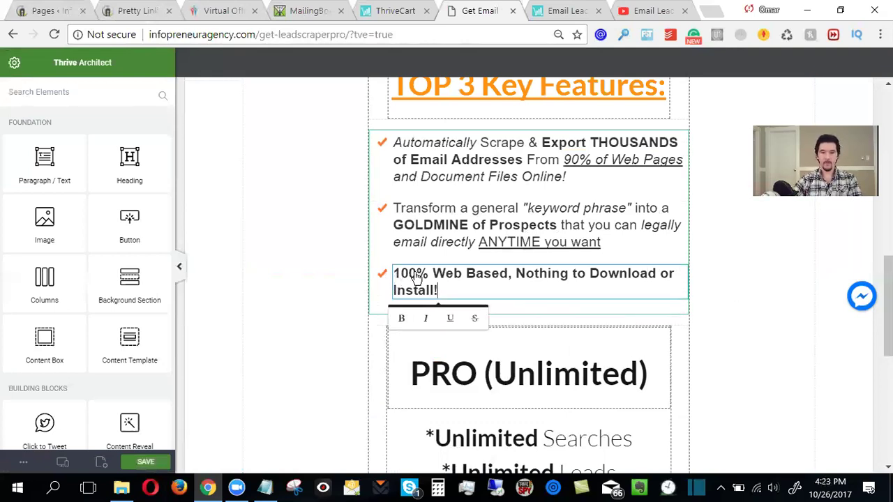
pyautogui.moveTo(487, 294); pyautogui.dragTo(328, 272)
pyautogui.hotkey('ctrl', 'c')
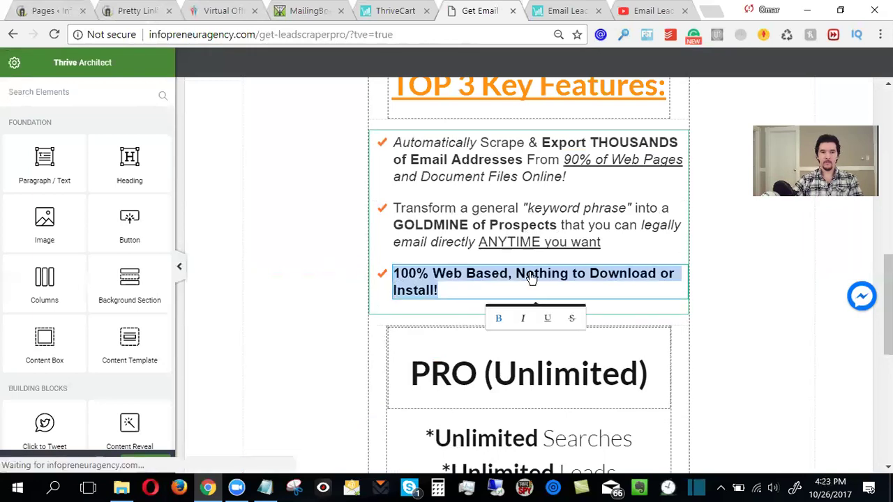
pyautogui.click(503, 319)
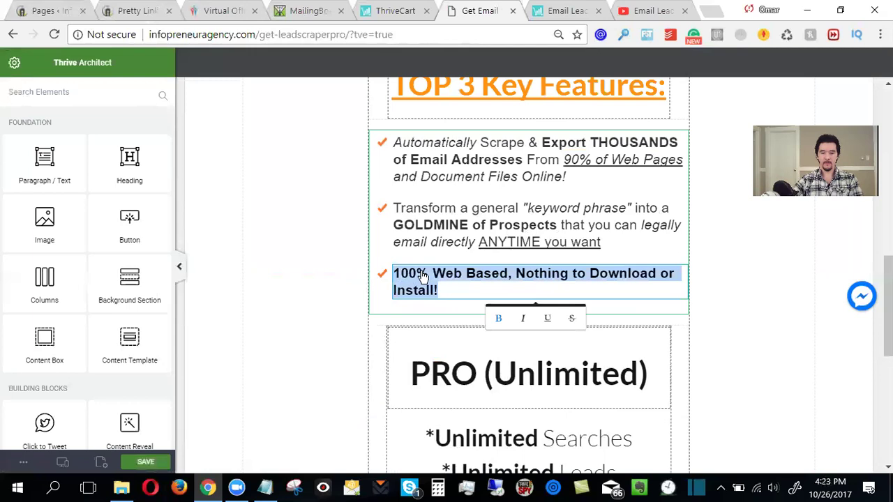
pyautogui.press('BackSpace')
pyautogui.write('g')
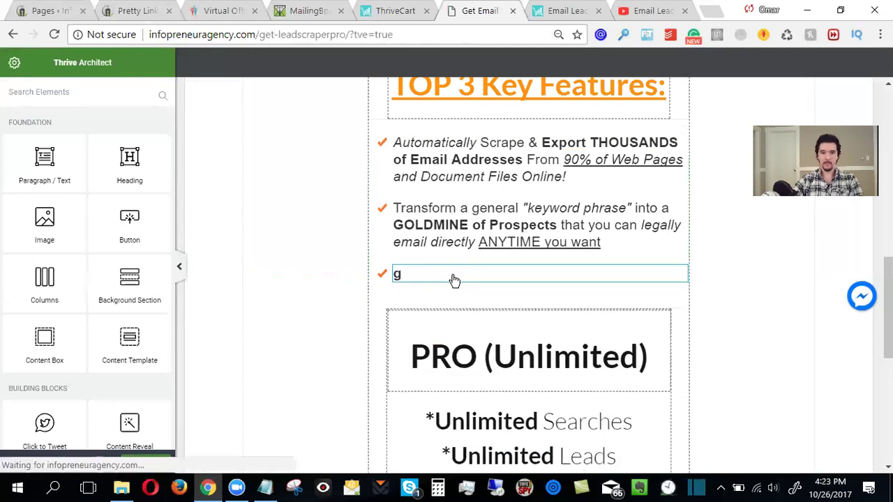
pyautogui.click(437, 277)
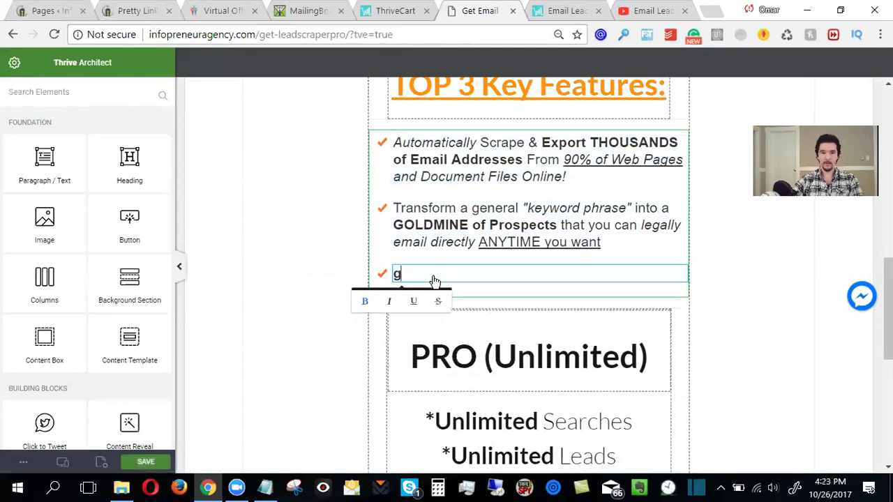
pyautogui.doubleClick(404, 277)
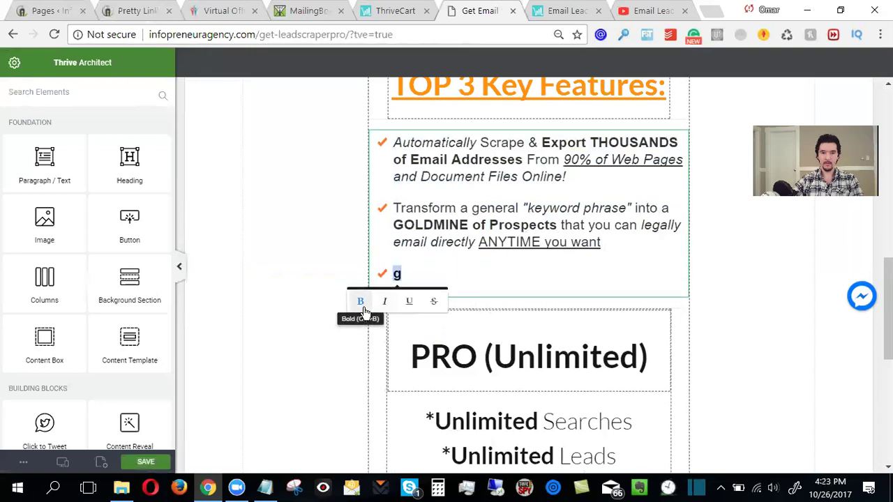
pyautogui.click(448, 280)
pyautogui.doubleClick(448, 279)
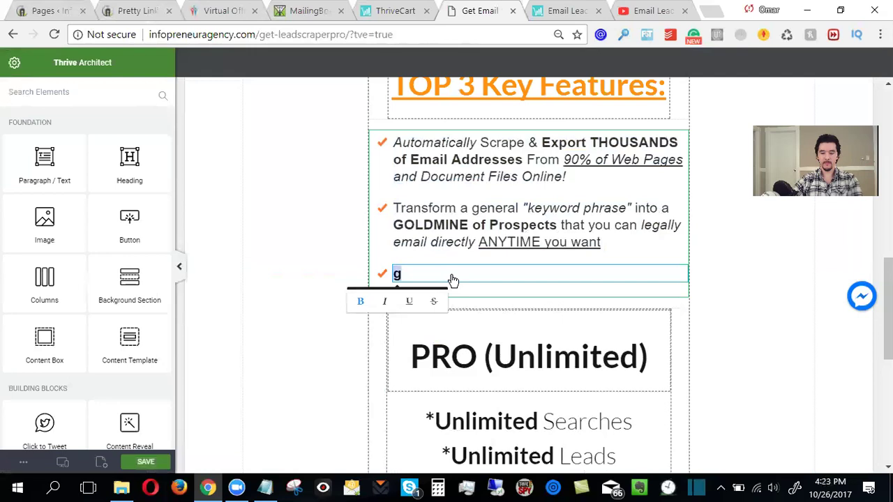
pyautogui.press('BackSpace')
pyautogui.press('BackSpace')
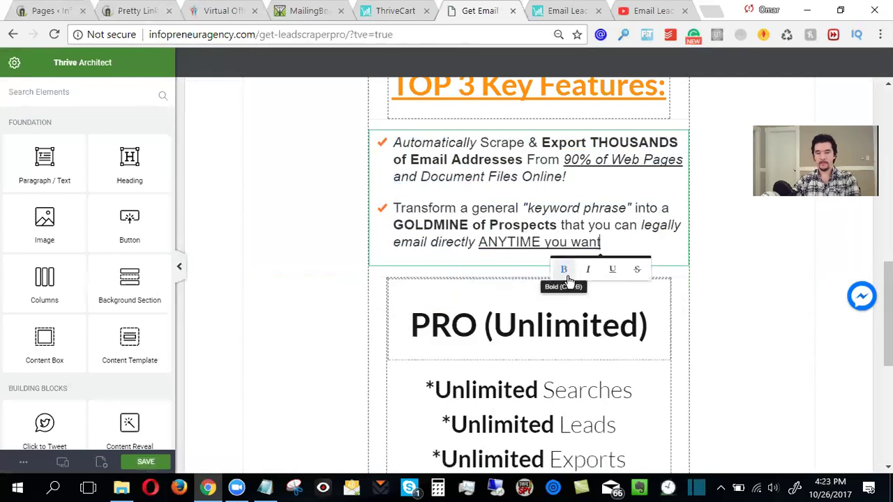
# Step: Re-add a third bullet and undo repeatedly until the bullets' original wording returns
pyautogui.click(607, 256)
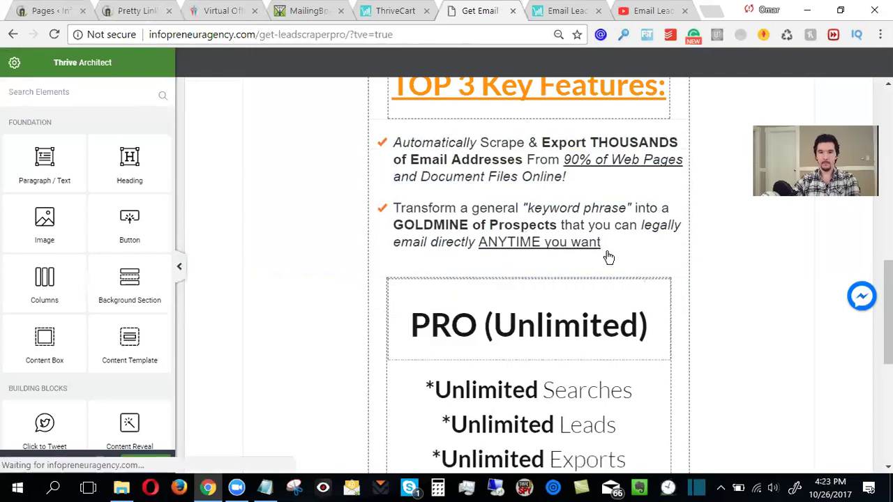
pyautogui.click(670, 212)
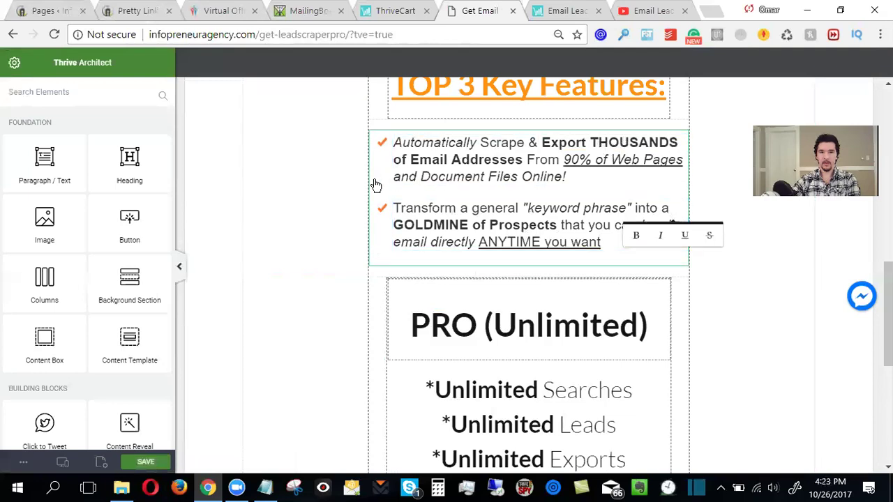
pyautogui.click(620, 244)
pyautogui.click(701, 259)
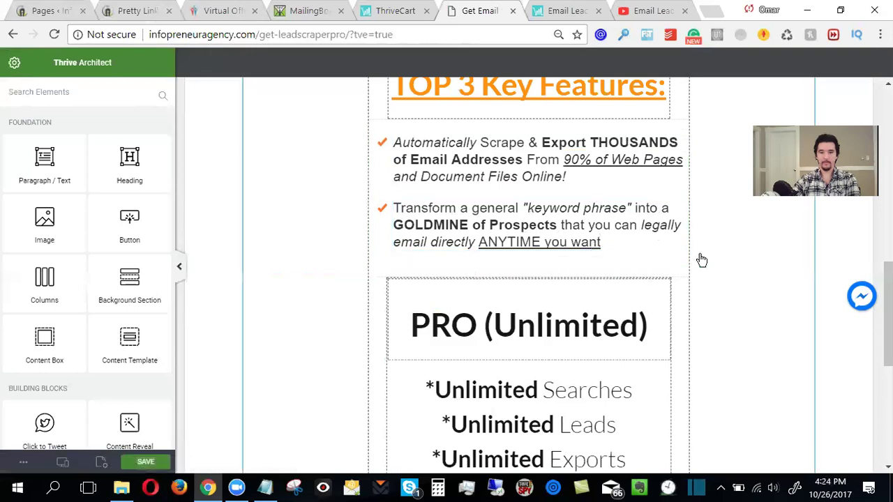
pyautogui.press('Return')
pyautogui.write('g')
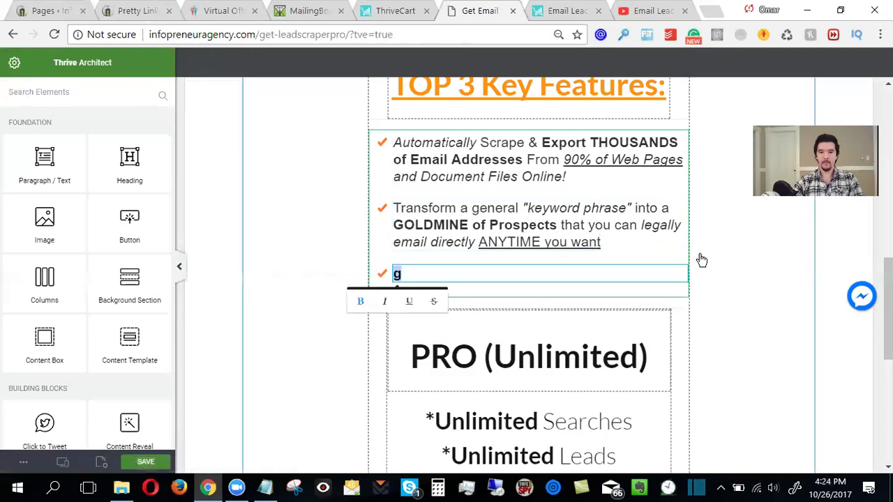
pyautogui.press('BackSpace')
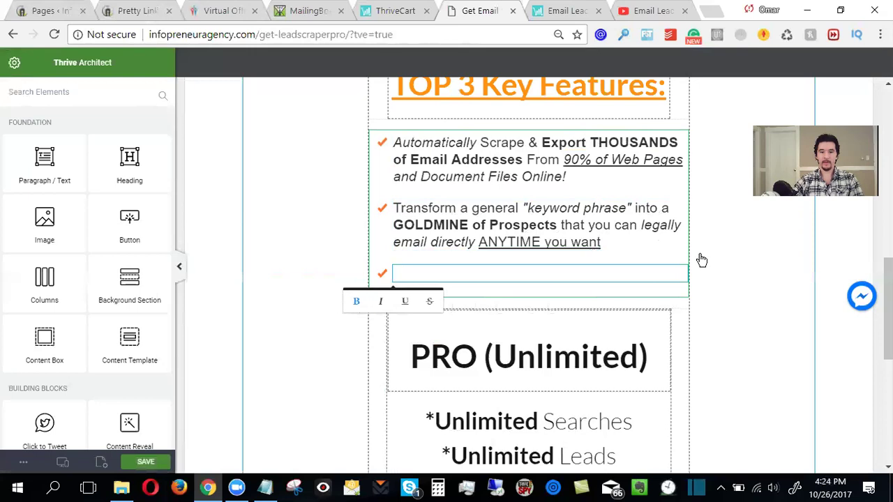
pyautogui.hotkey('ctrl', 'v')
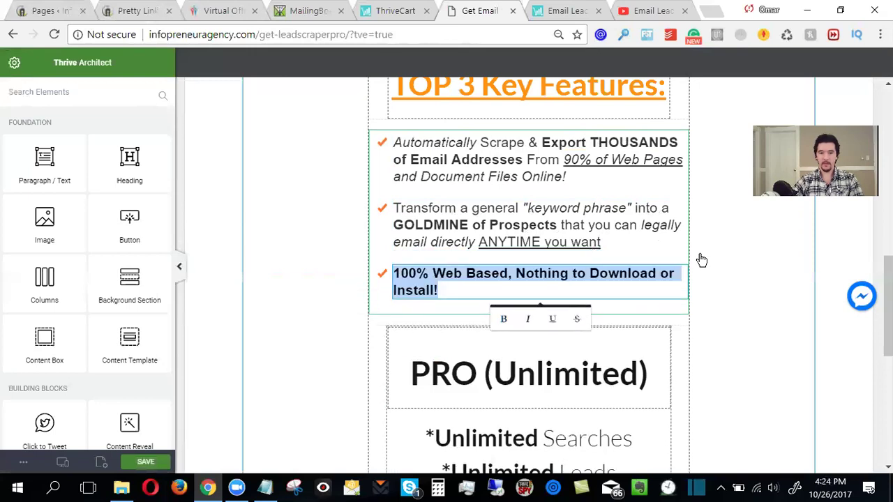
pyautogui.hotkey('ctrl', 'z')
pyautogui.hotkey('ctrl', 'z')
pyautogui.hotkey('ctrl', 'z')
pyautogui.hotkey('ctrl', 'z')
pyautogui.hotkey('ctrl', 'z')
pyautogui.hotkey('ctrl', 'z')
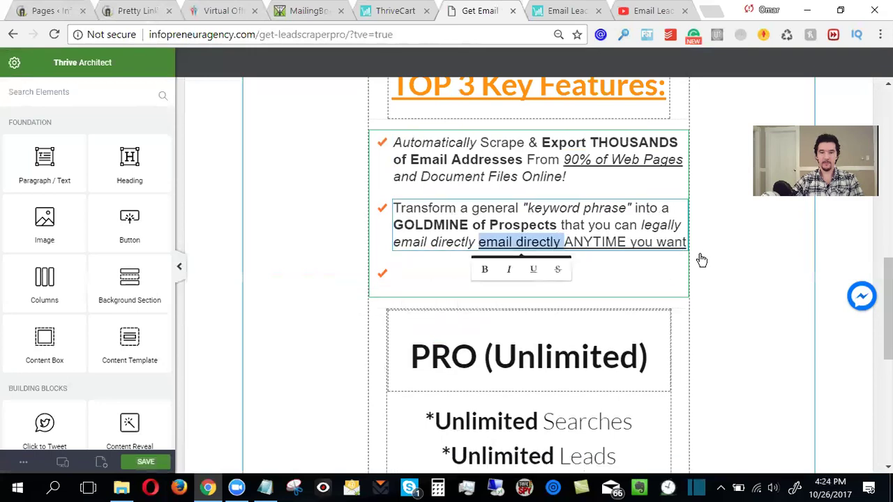
pyautogui.hotkey('ctrl', 'z')
pyautogui.hotkey('ctrl', 'z')
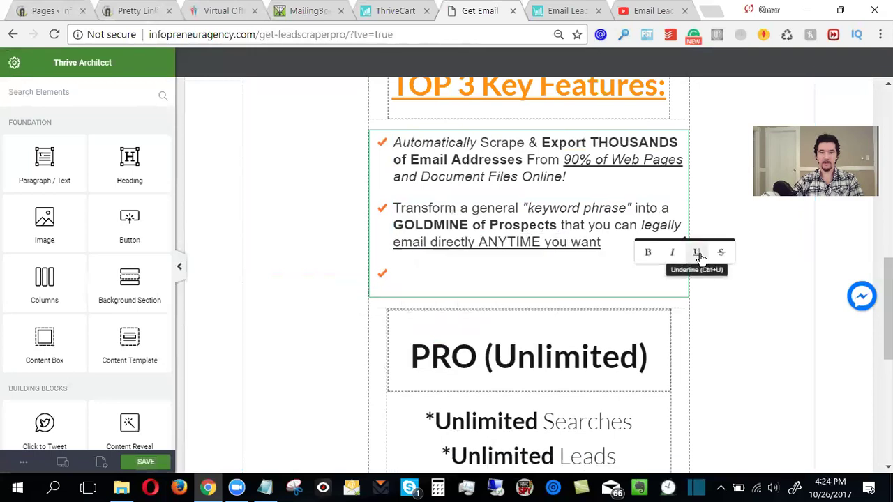
pyautogui.hotkey('ctrl', 'z')
pyautogui.hotkey('ctrl', 'z')
pyautogui.hotkey('ctrl', 'z')
pyautogui.hotkey('ctrl', 'z')
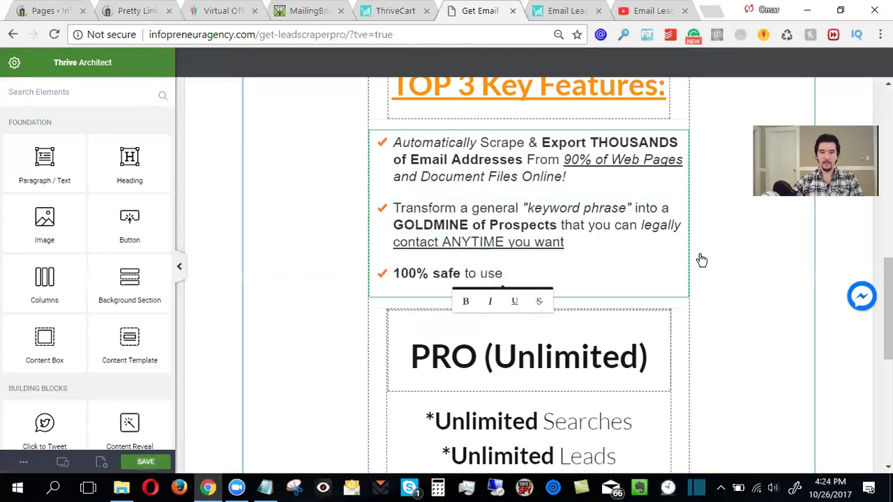
# Step: Rewrite the third bullet as '100% web based With NOTHING to Download or Install to Get Started RIGHT AWAY!'
pyautogui.doubleClick(448, 275)
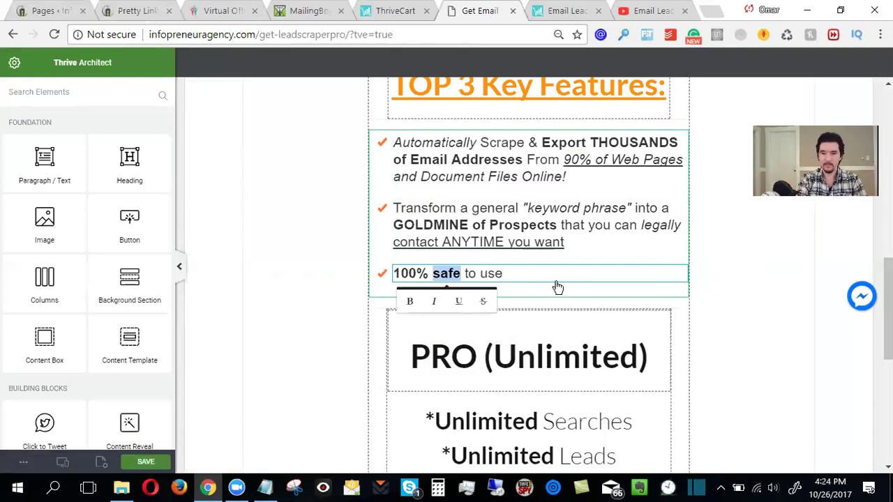
pyautogui.write('web bas')
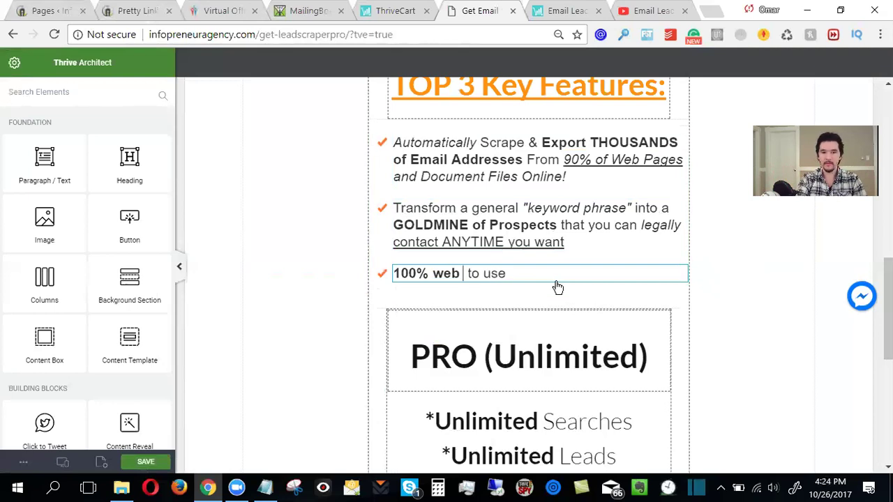
pyautogui.write('ed')
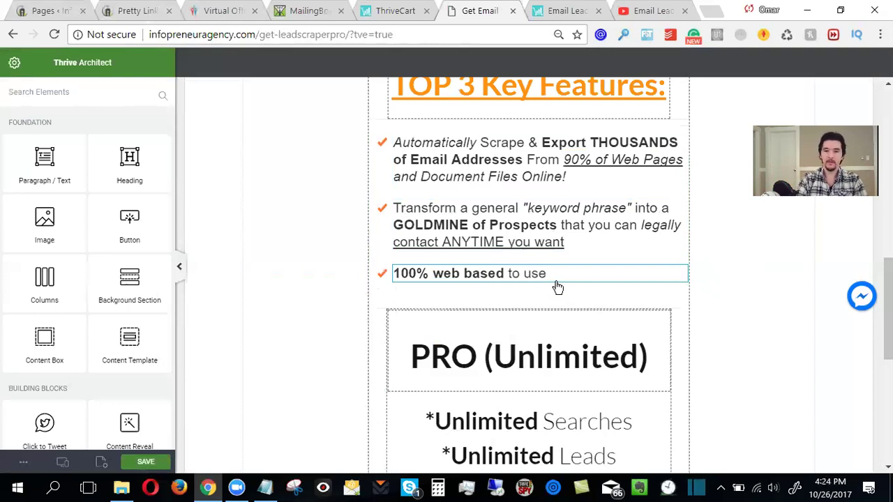
pyautogui.press('BackSpace')
pyautogui.press('BackSpace')
pyautogui.press('BackSpace')
pyautogui.press('BackSpace')
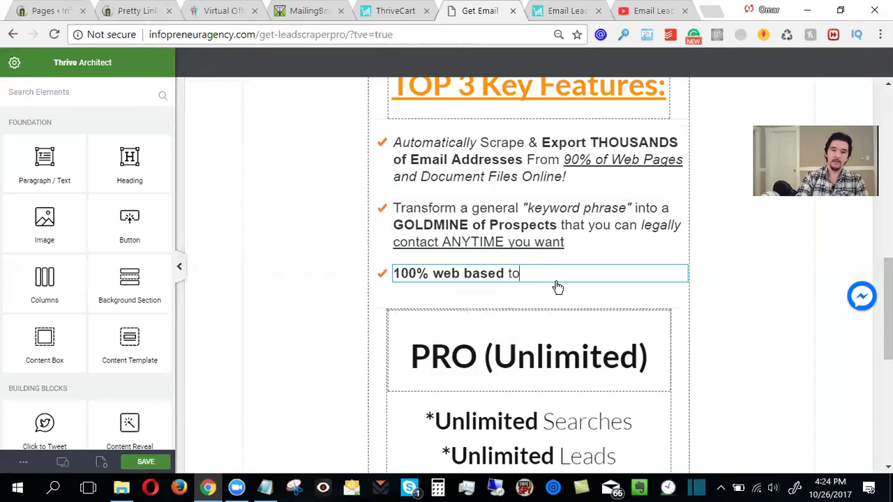
pyautogui.write('W')
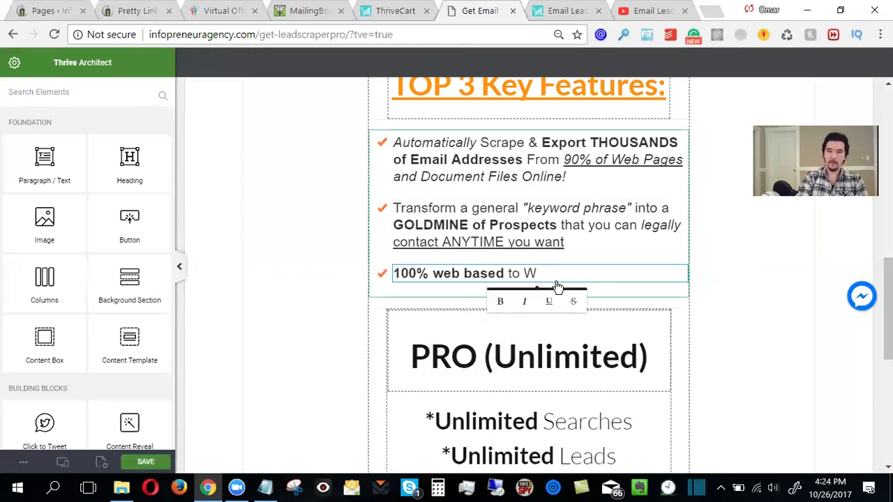
pyautogui.write('ith NOTHI')
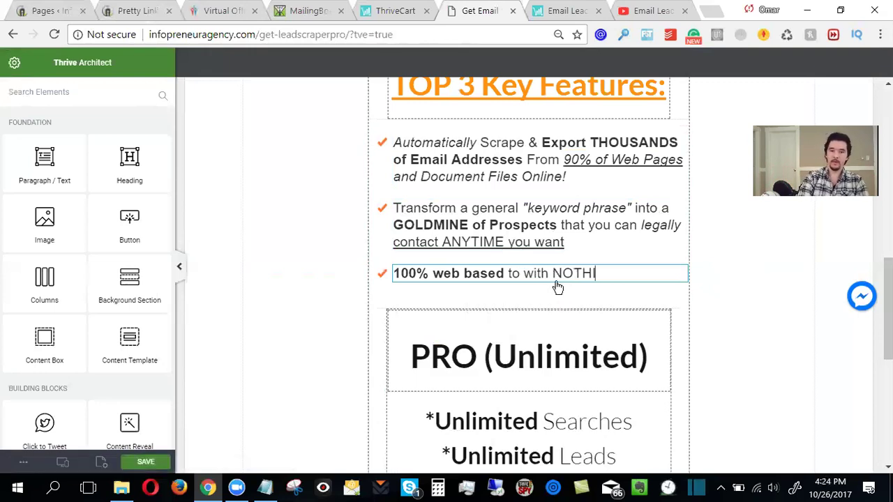
pyautogui.write('NG to Download or Install')
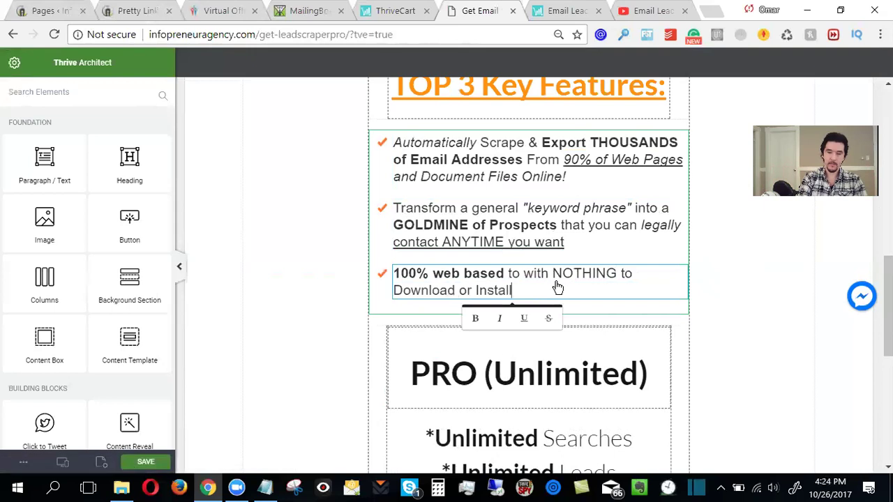
pyautogui.write('to Gw')
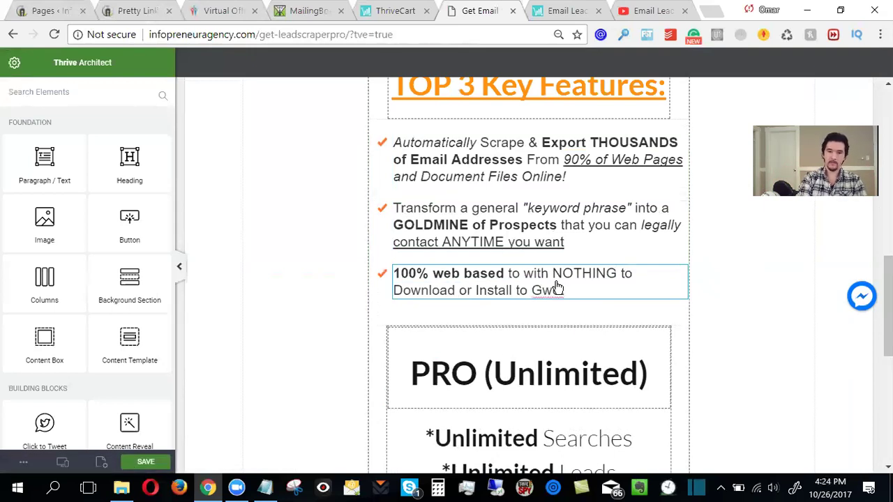
pyautogui.press('BackSpace')
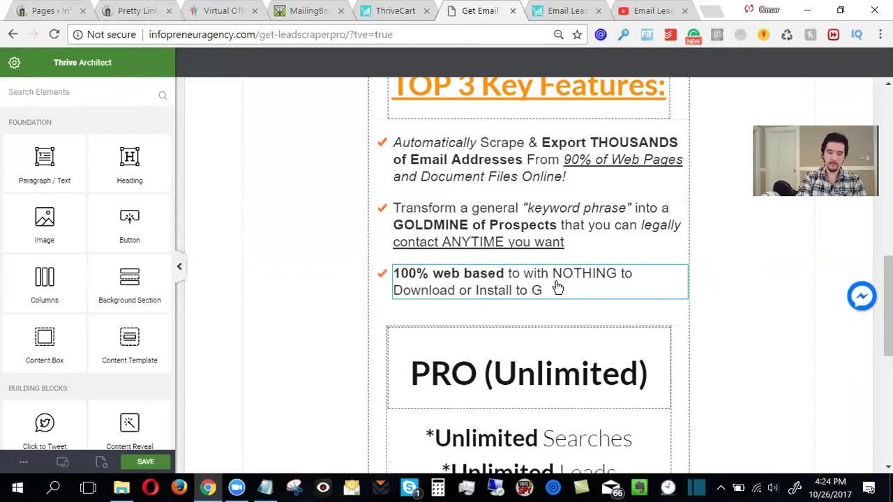
pyautogui.write('et Started RIGHT AWAY')
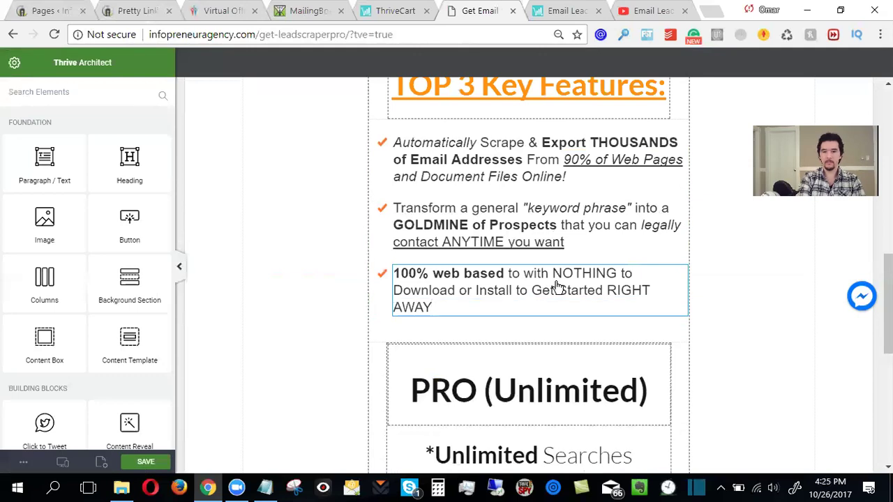
pyautogui.write('!')
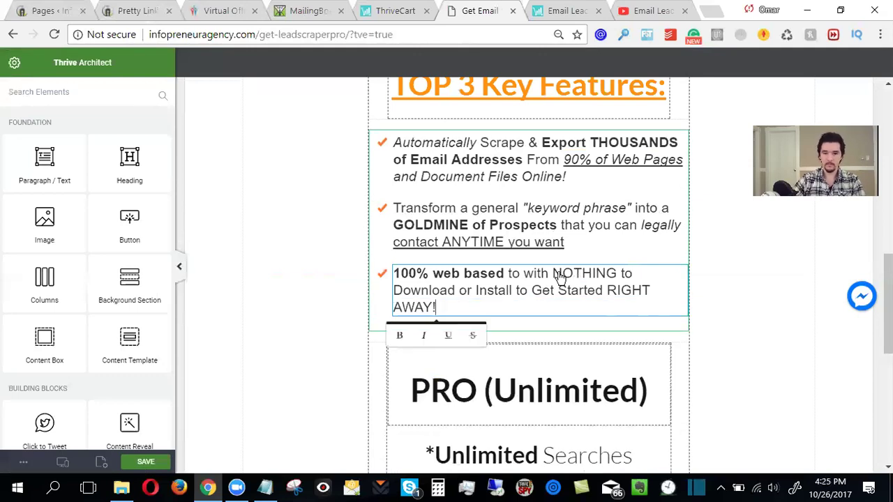
# Step: Delete the words before NOTHING in the third bullet and change it to 'Nothing'
pyautogui.click(555, 275)
pyautogui.hotkey('shift', 'Home')
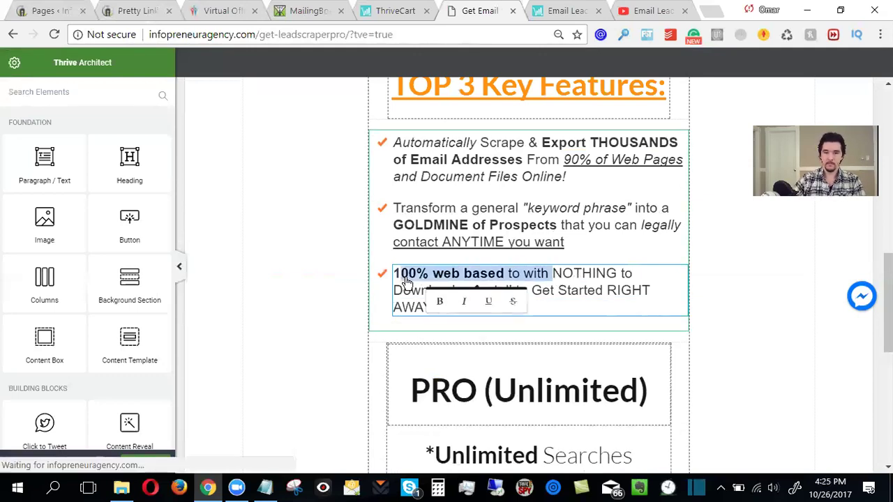
pyautogui.press('BackSpace')
pyautogui.press('BackSpace')
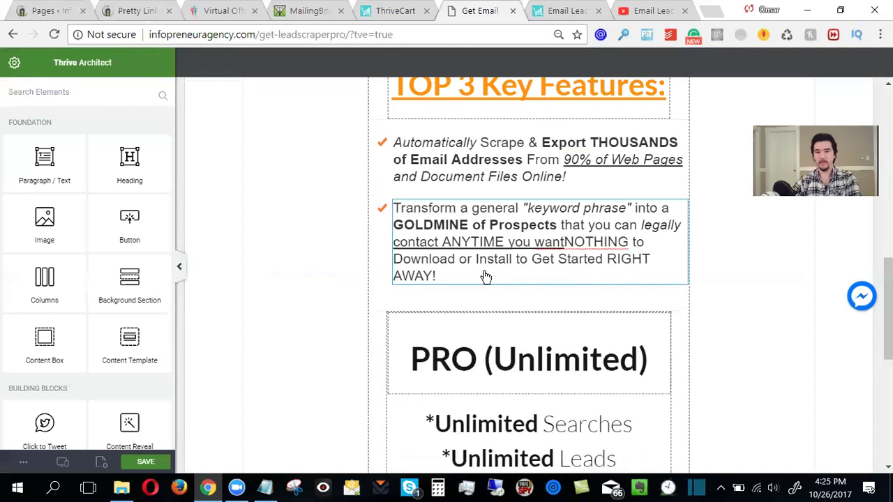
pyautogui.hotkey('ctrl', 'z')
pyautogui.hotkey('ctrl', 'z')
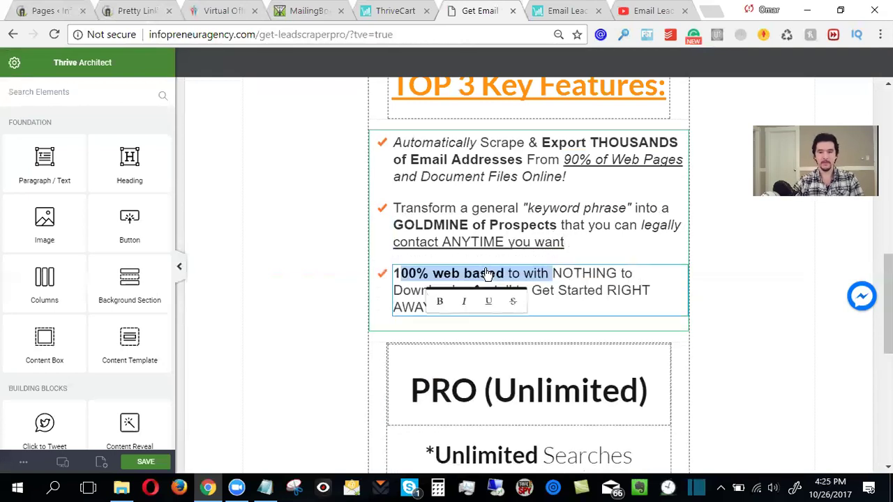
pyautogui.moveTo(552, 276); pyautogui.dragTo(398, 272)
pyautogui.press('BackSpace')
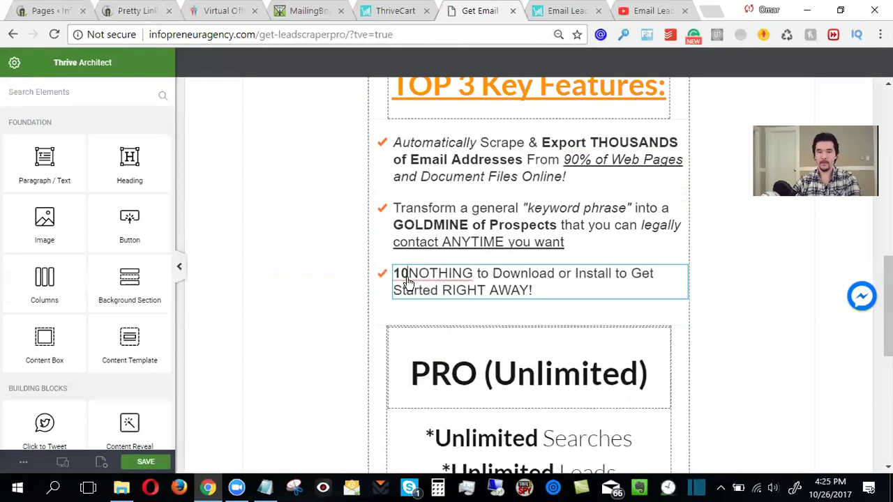
pyautogui.press('BackSpace')
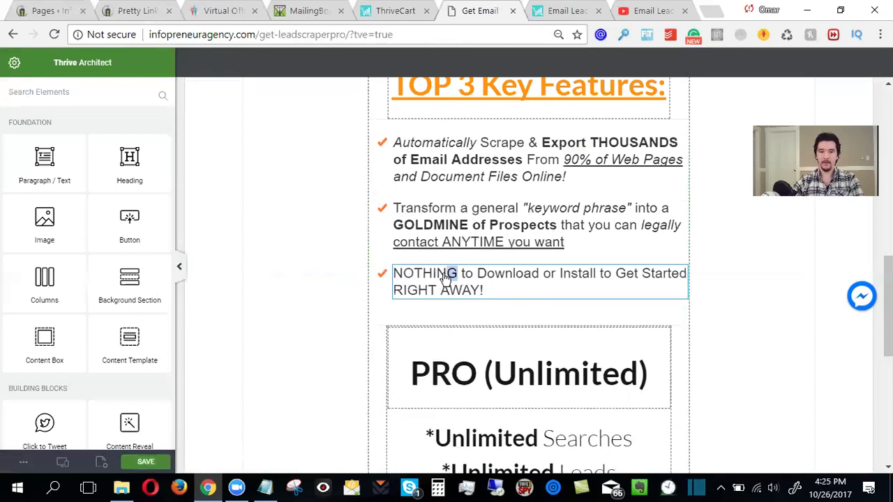
pyautogui.moveTo(454, 275); pyautogui.dragTo(408, 279)
pyautogui.write('othing')
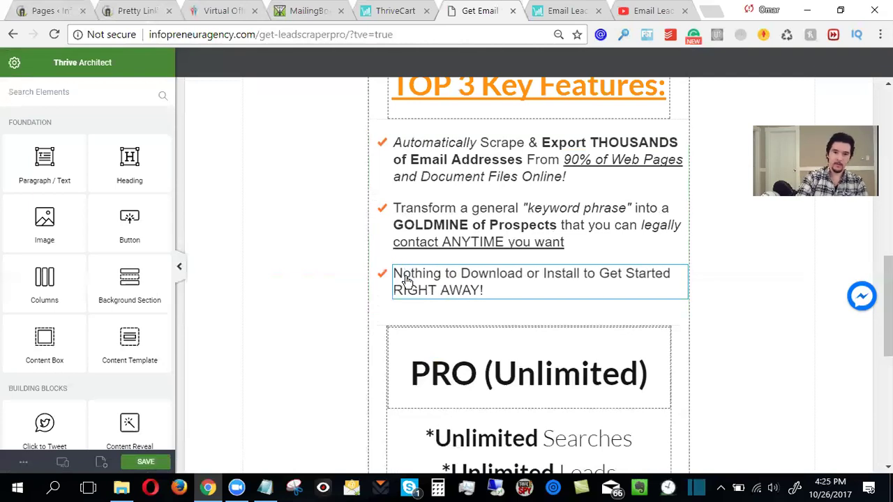
# Step: Replace 'Get Started' with 'Scrape New Email Leads'
pyautogui.click(598, 283)
pyautogui.doubleClick(632, 277)
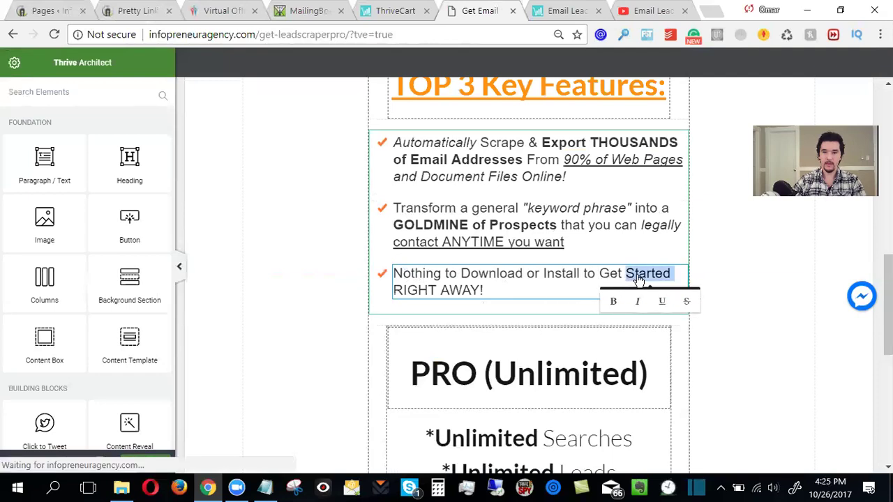
pyautogui.press('BackSpace')
pyautogui.press('BackSpace')
pyautogui.press('BackSpace')
pyautogui.press('BackSpace')
pyautogui.press('BackSpace')
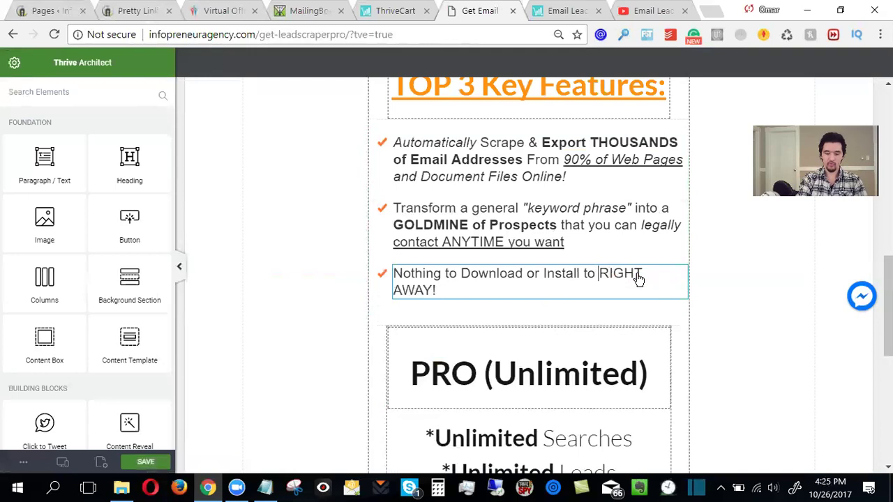
pyautogui.write('Scrape ')
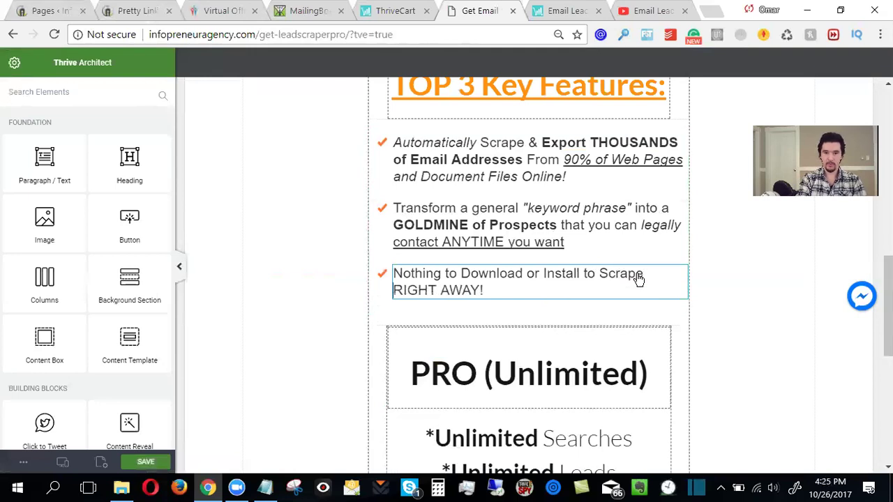
pyautogui.write('Leads')
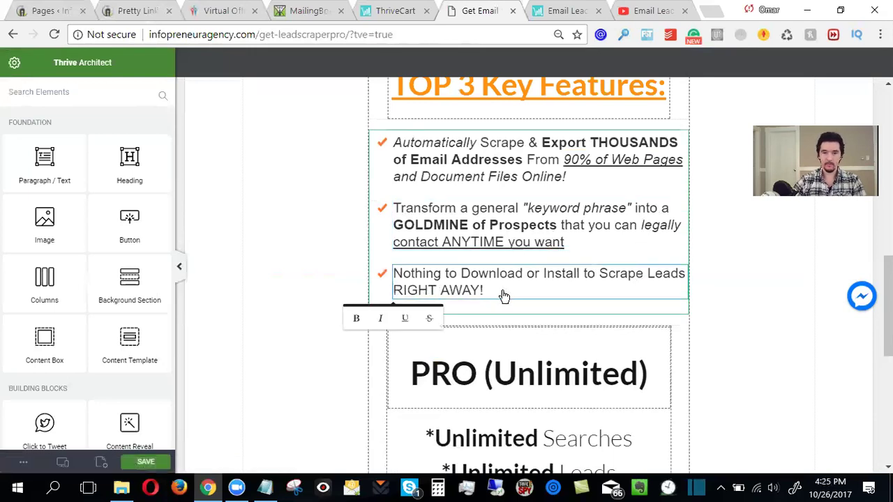
pyautogui.click(646, 277)
pyautogui.write('New Email')
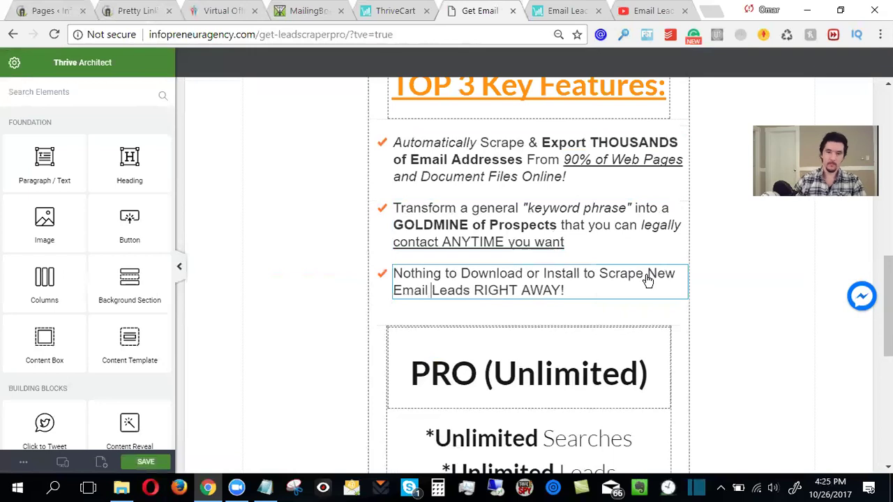
# Step: Replace the closing exclamation mark with an italic '(100% web based)'
pyautogui.click(608, 292)
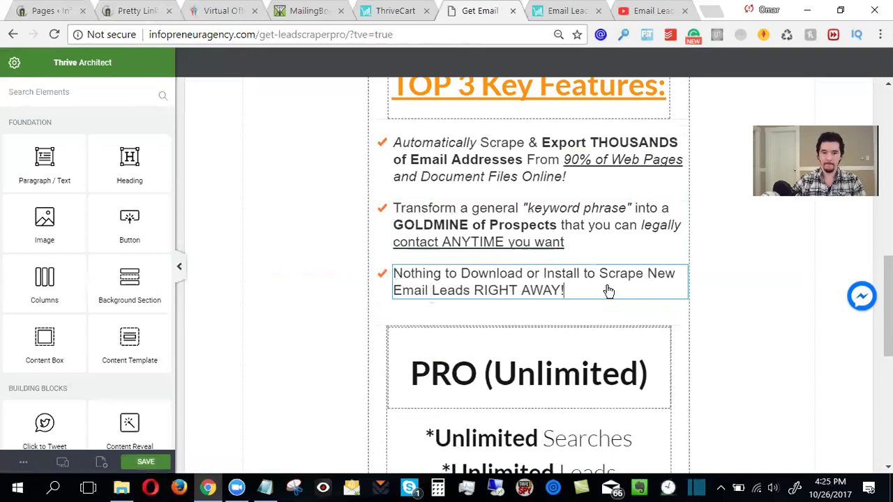
pyautogui.press('BackSpace')
pyautogui.write('(100$')
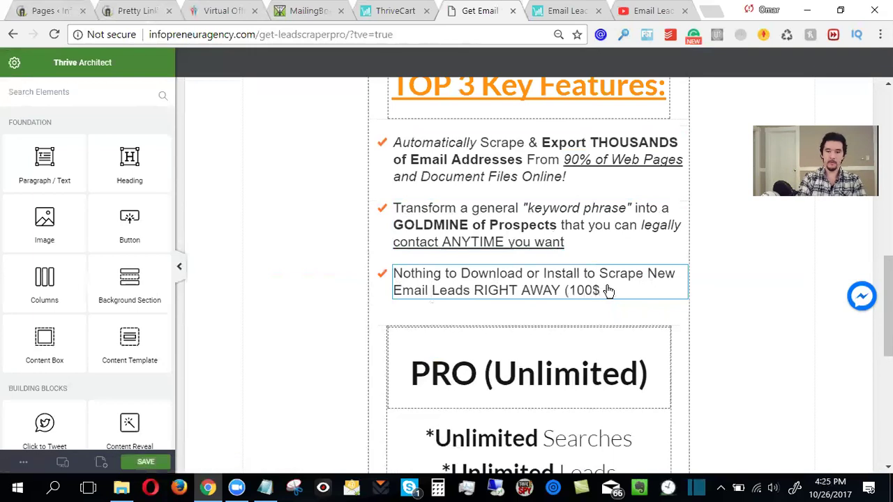
pyautogui.press('BackSpace')
pyautogui.write('% web base')
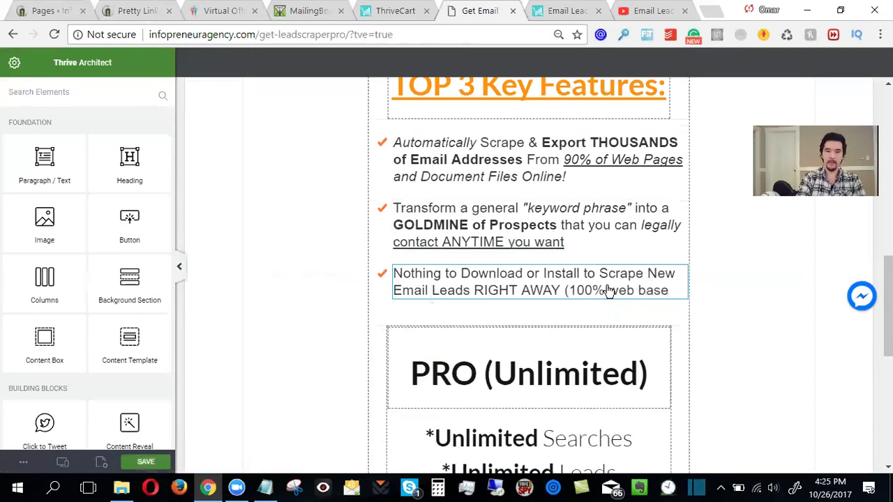
pyautogui.write('d)')
pyautogui.press('BackSpace')
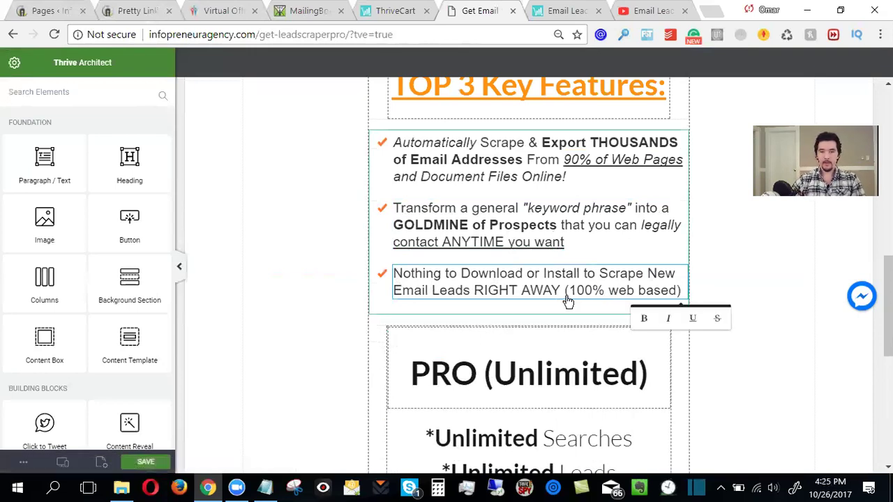
pyautogui.moveTo(566, 300); pyautogui.dragTo(787, 301)
pyautogui.hotkey('ctrl', 'i')
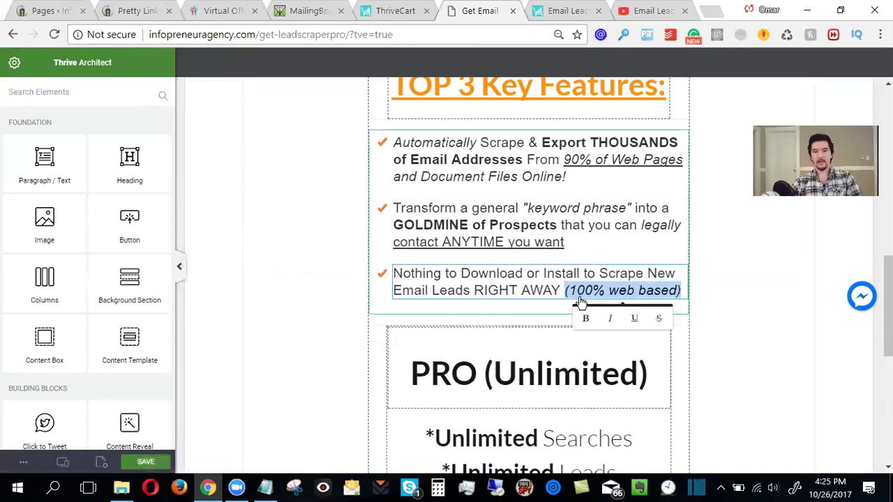
pyautogui.click(546, 302)
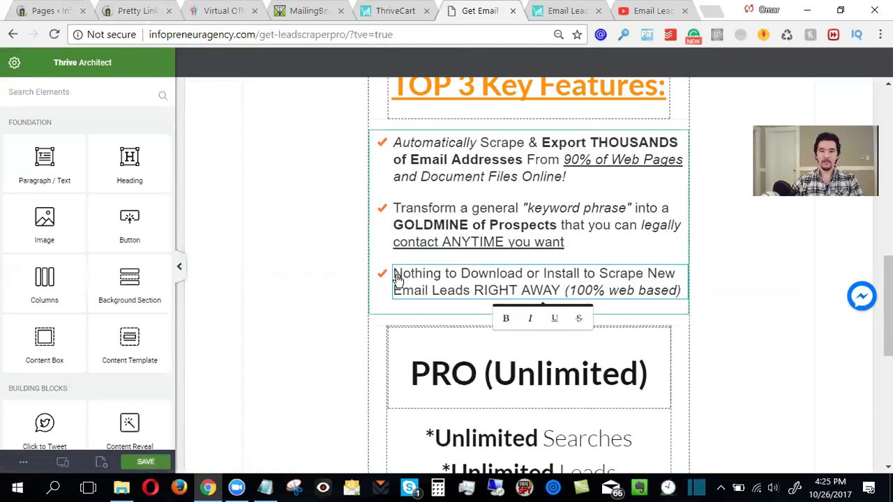
# Step: Bold 'Nothing to Download' and put 'or Install' in italic parentheses
pyautogui.moveTo(395, 276); pyautogui.dragTo(525, 283)
pyautogui.hotkey('ctrl', 'b')
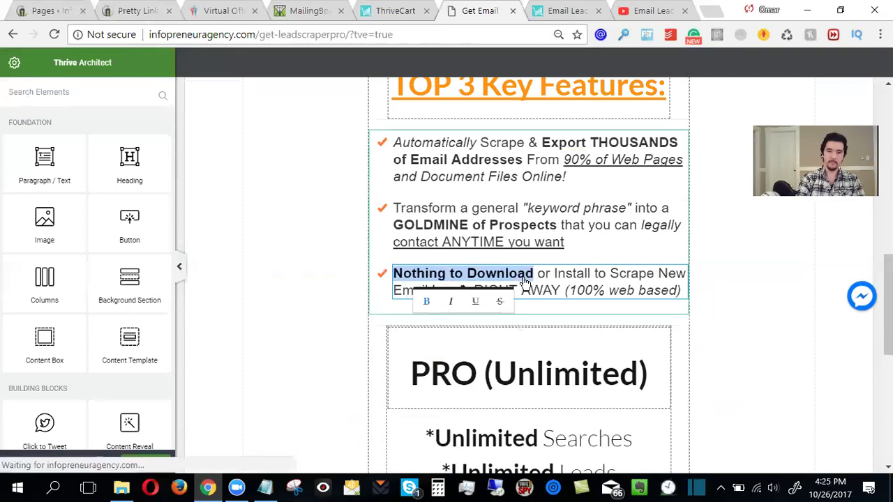
pyautogui.click(569, 280)
pyautogui.click(592, 279)
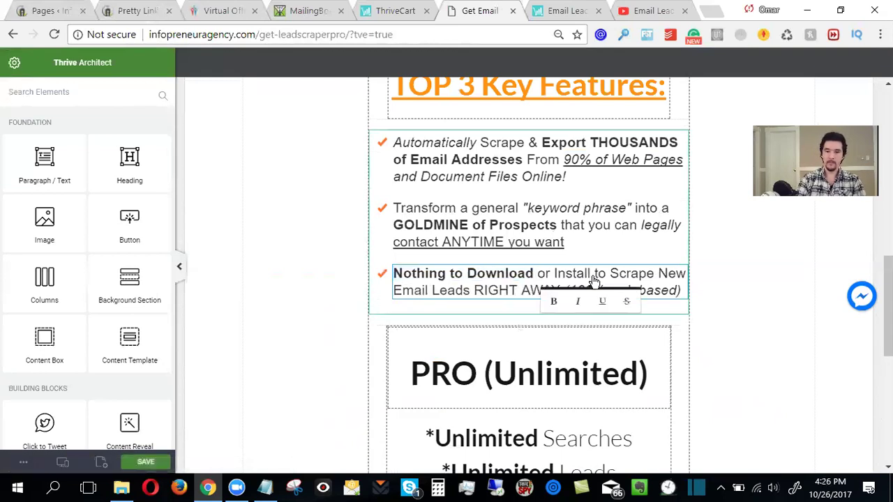
pyautogui.write(')')
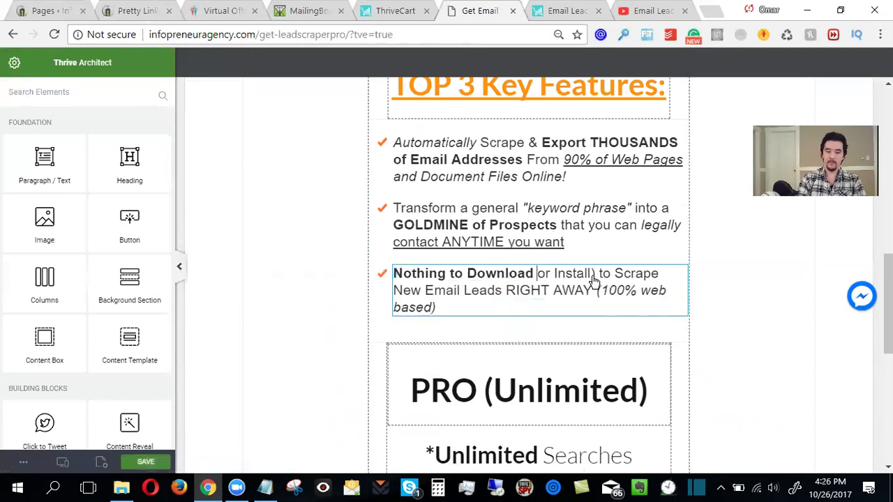
pyautogui.write('(')
pyautogui.moveTo(578, 279); pyautogui.dragTo(541, 285)
pyautogui.hotkey('ctrl', 'i')
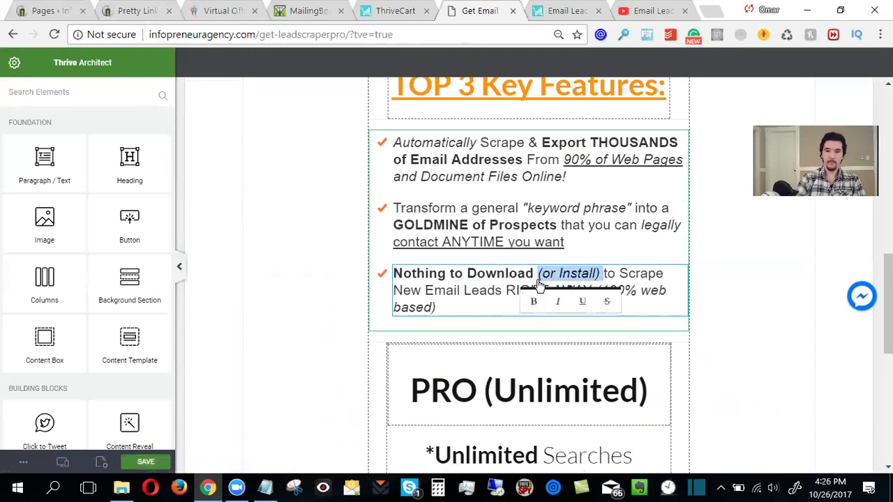
pyautogui.click(633, 277)
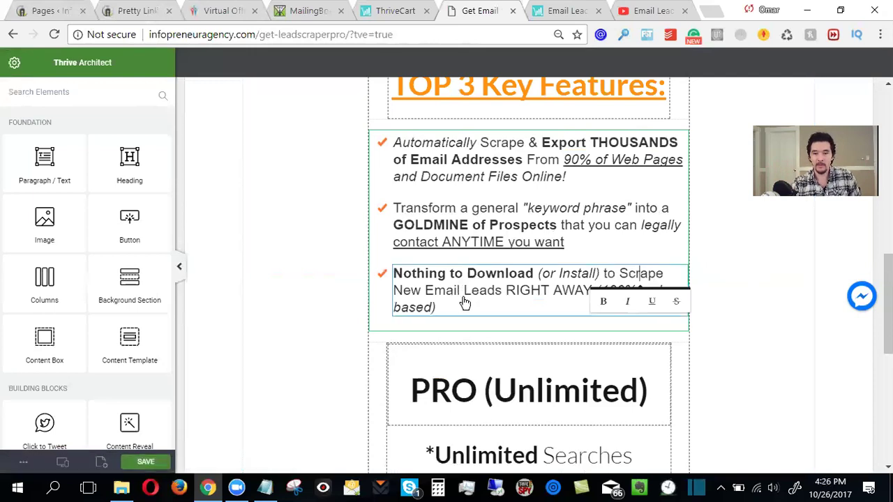
# Step: Underline 'RIGHT AWAY' and save the page
pyautogui.click(768, 290)
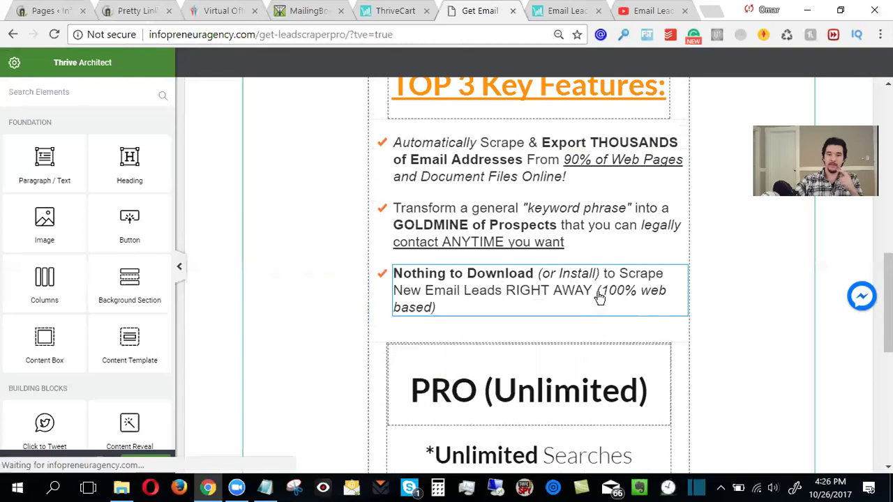
pyautogui.moveTo(620, 274); pyautogui.dragTo(501, 301)
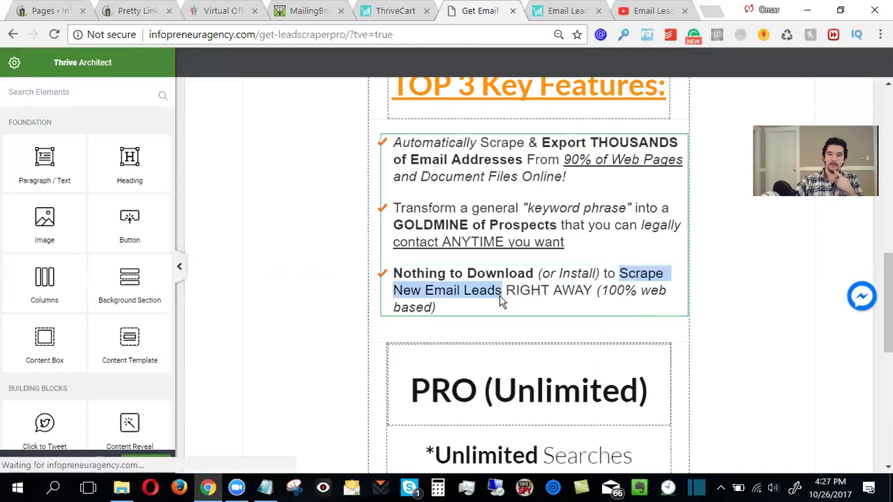
pyautogui.moveTo(505, 295); pyautogui.dragTo(591, 299)
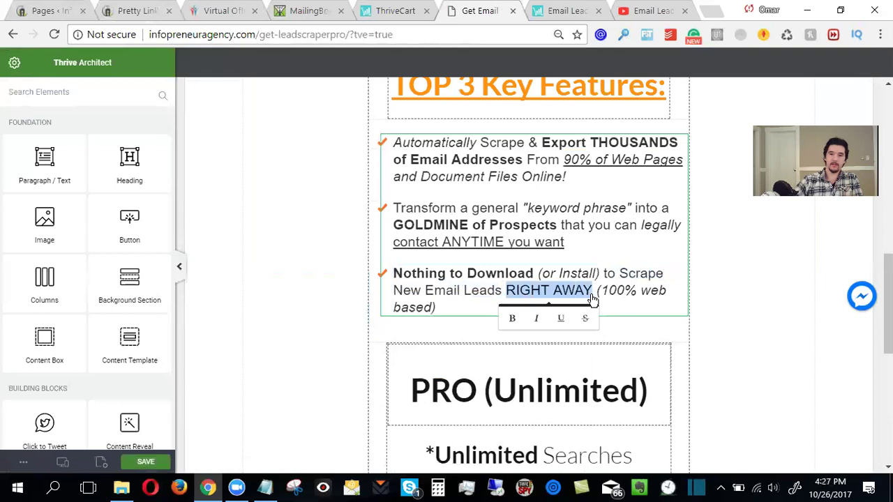
pyautogui.hotkey('ctrl', 'u')
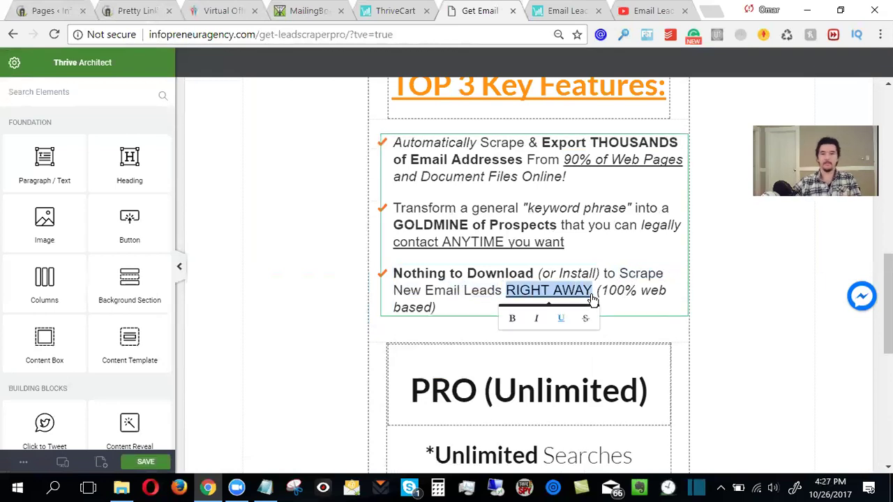
pyautogui.click(745, 306)
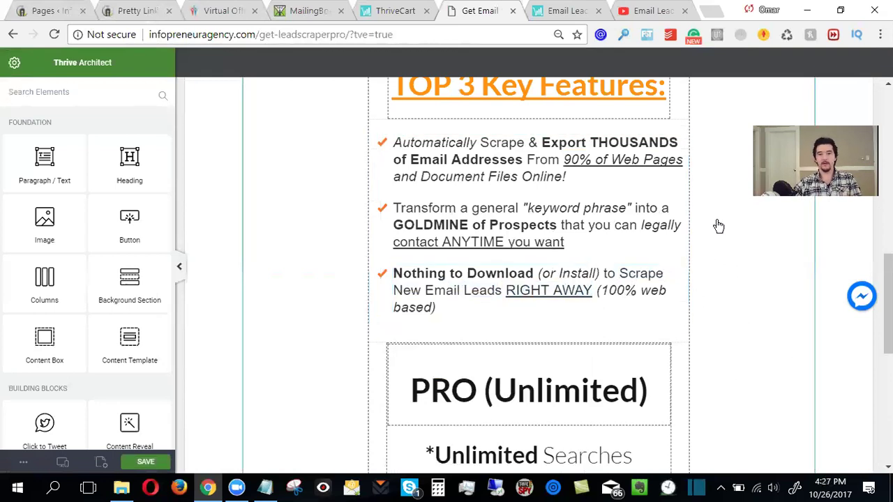
pyautogui.hotkey('ctrl', 's')
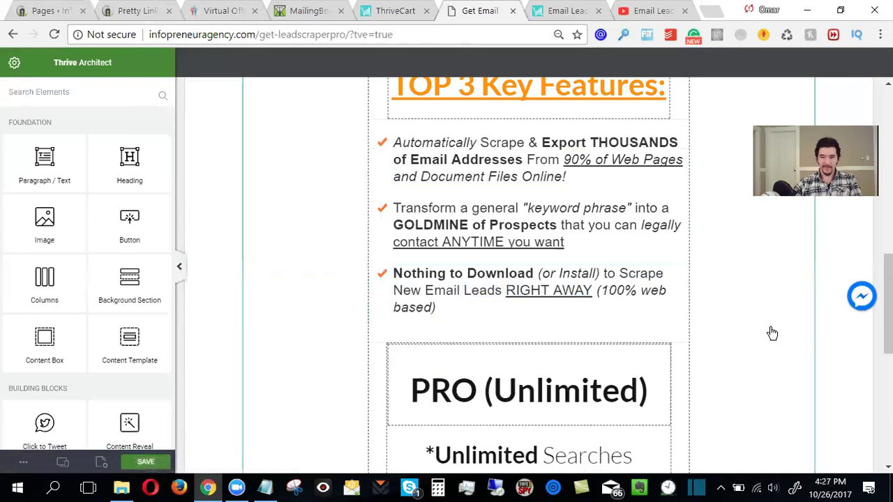
# Step: Change 'Unlimited Searches' to 'Unlimited Websites', keeping Unlimited Leads on its own line
pyautogui.scroll(-3, 773, 333)
pyautogui.click(545, 238)
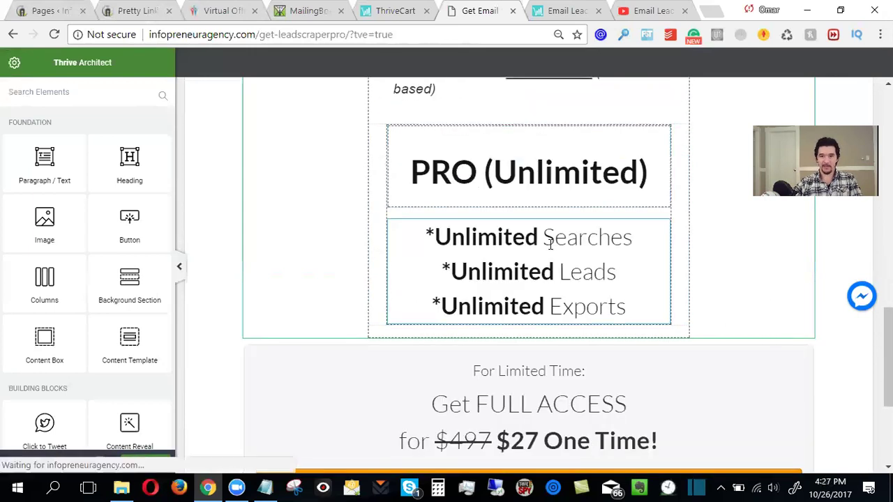
pyautogui.doubleClick(620, 240)
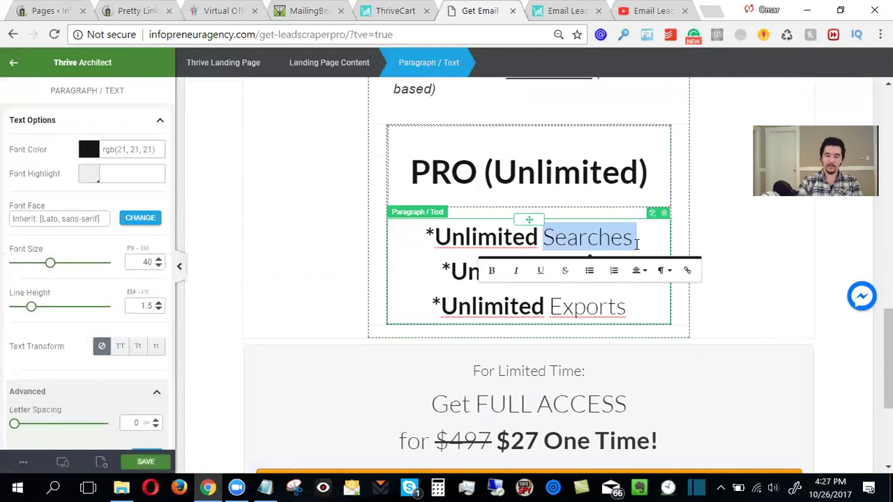
pyautogui.hotkey('ctrl', 'c')
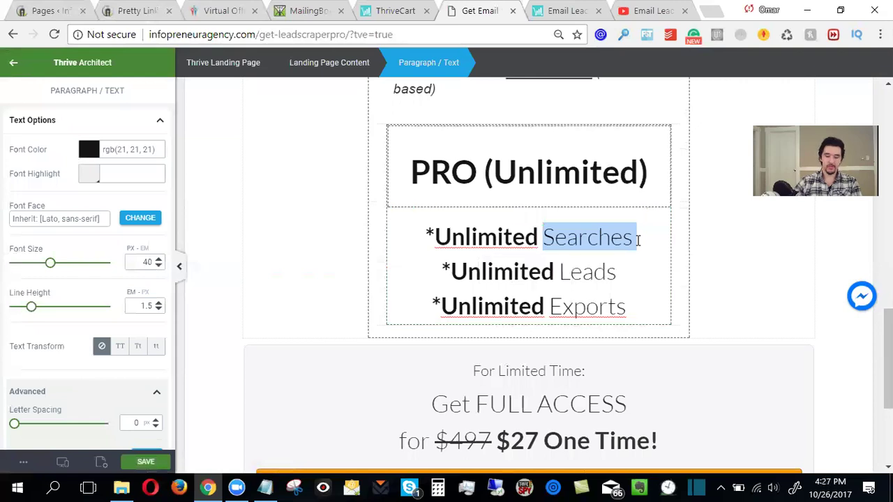
pyautogui.write('Websites*Unlimited Lead')
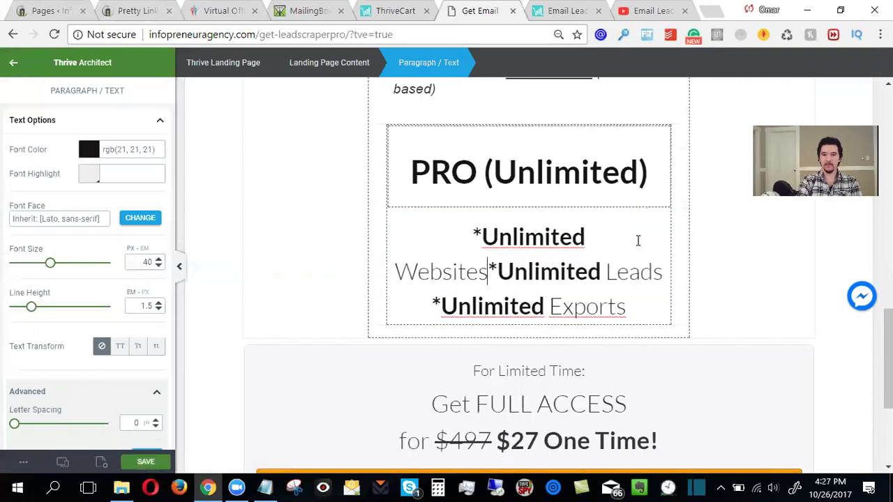
pyautogui.press('Return')
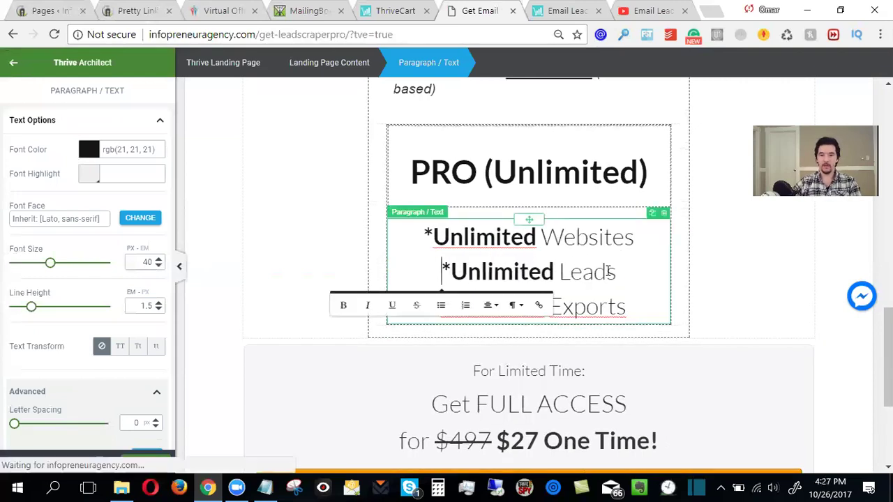
# Step: Replace 'Exports' with 'Documents' in the list's last line, checking the checkout page for reference
pyautogui.click(625, 307)
pyautogui.moveTo(551, 307); pyautogui.dragTo(627, 307)
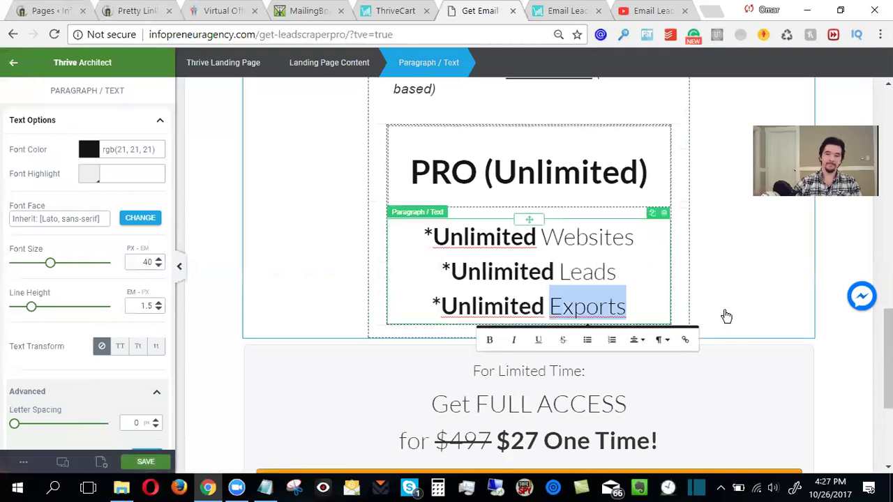
pyautogui.click(554, 10)
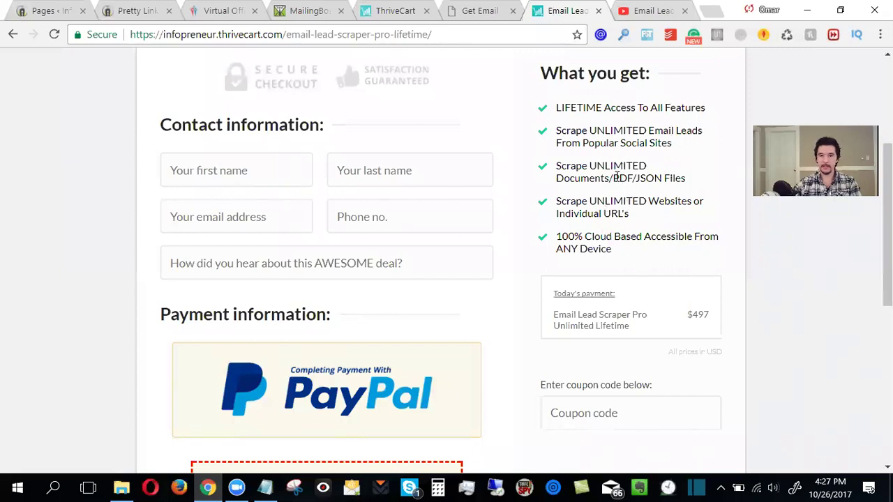
pyautogui.click(475, 12)
pyautogui.write('Documents')
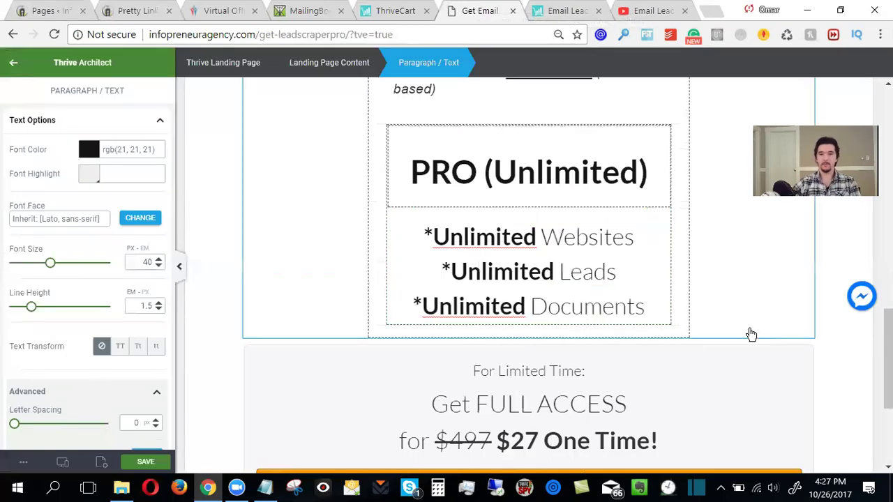
pyautogui.scroll(6, 760, 335)
pyautogui.scroll(-3, 764, 333)
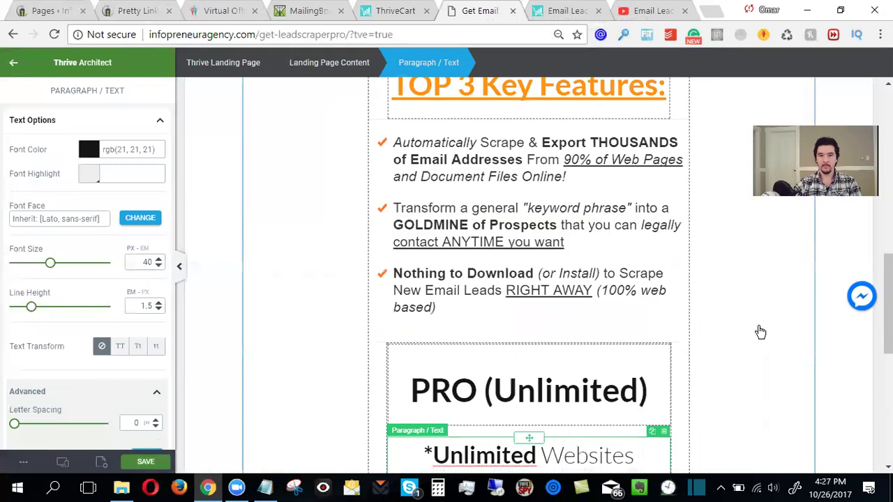
pyautogui.scroll(-5, 780, 358)
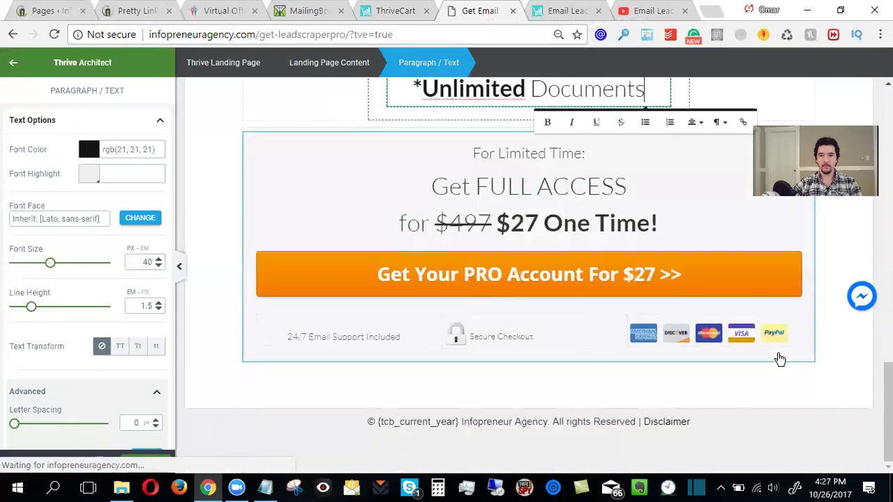
# Step: Change 27 to 19 in the price line and in the orange 'Get Your PRO Account' button
pyautogui.click(527, 236)
pyautogui.doubleClick(528, 236)
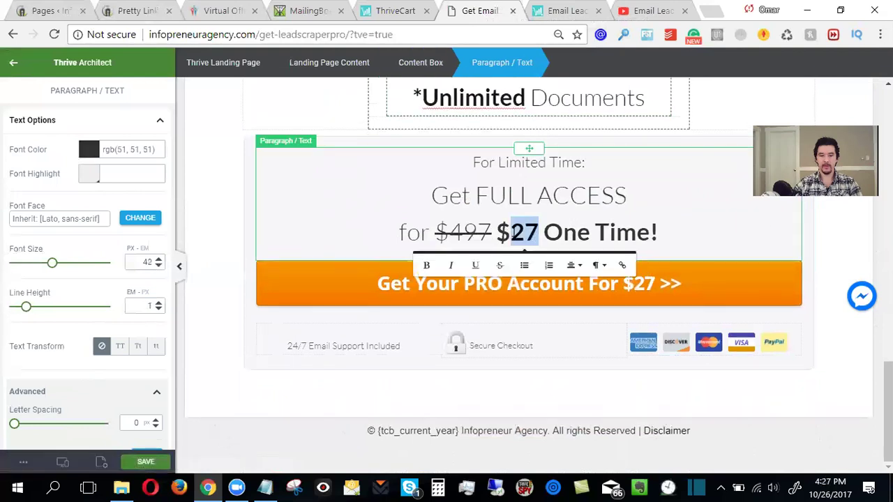
pyautogui.write('19')
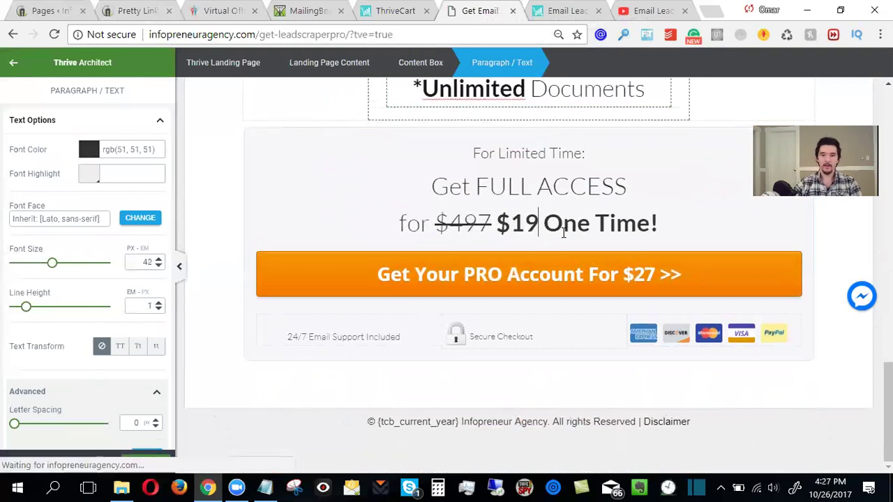
pyautogui.click(852, 363)
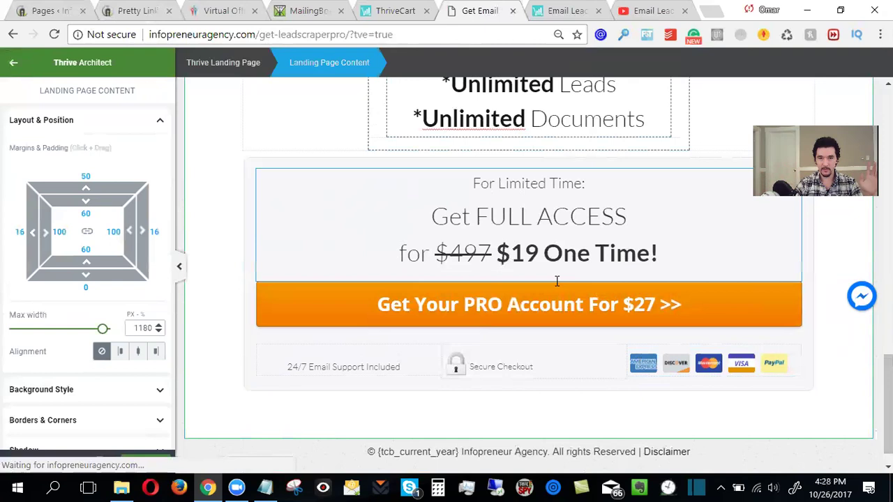
pyautogui.click(656, 305)
pyautogui.moveTo(656, 305); pyautogui.dragTo(634, 305)
pyautogui.write('19')
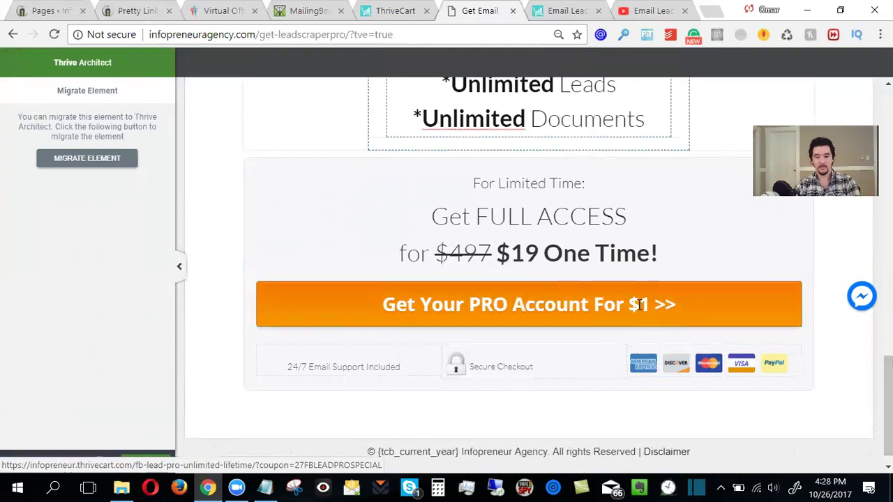
# Step: Migrate the button to an editable element, centre it and stretch it to full width
pyautogui.click(93, 159)
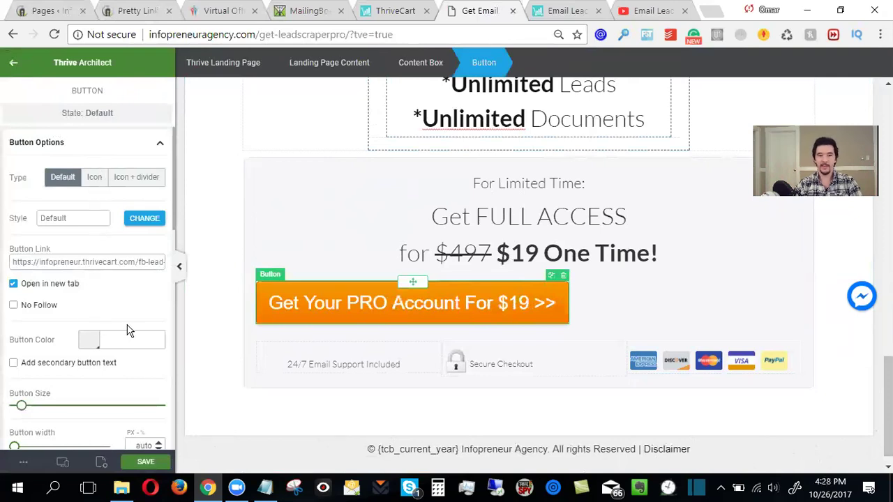
pyautogui.scroll(-3, 128, 335)
pyautogui.scroll(-3, 128, 335)
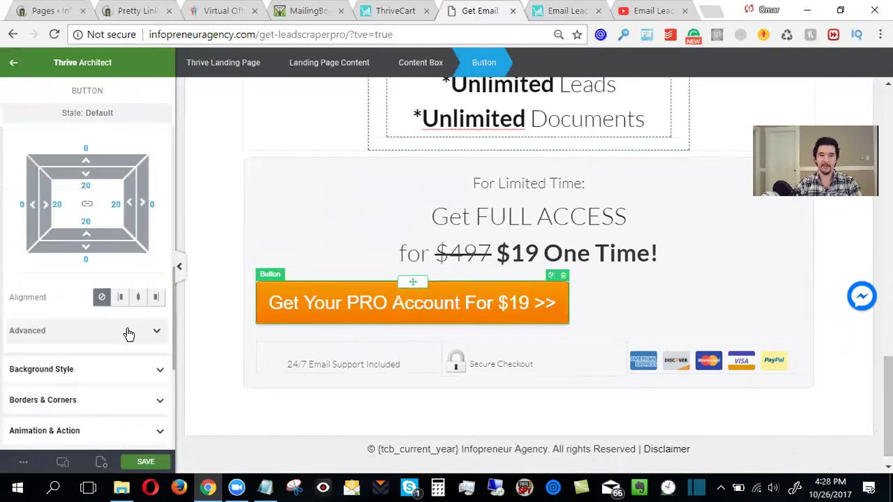
pyautogui.click(136, 305)
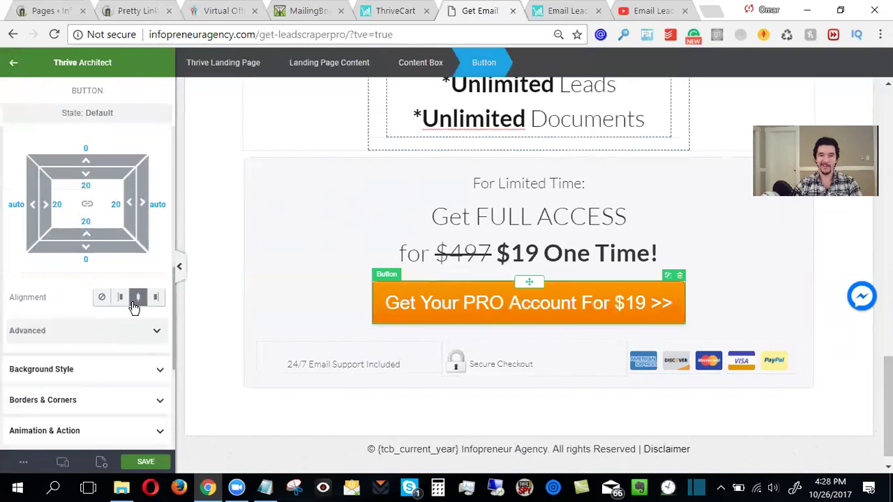
pyautogui.scroll(3, 86, 363)
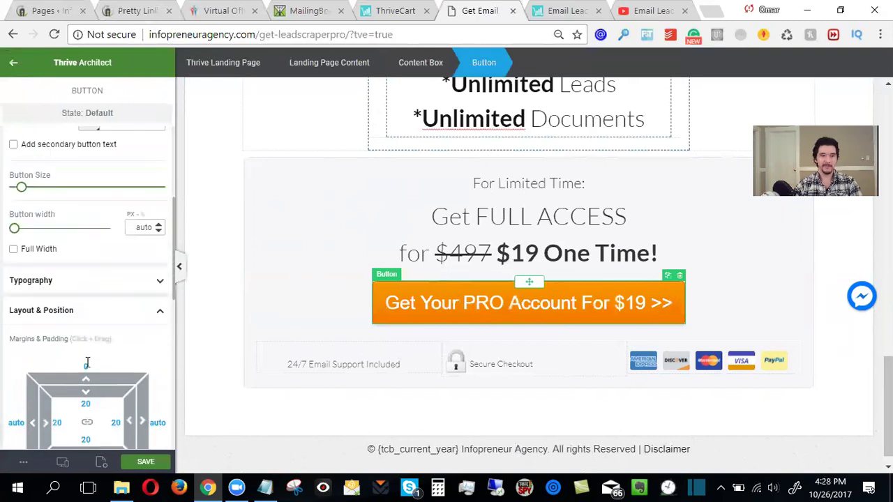
pyautogui.moveTo(22, 187); pyautogui.dragTo(67, 191)
pyautogui.moveTo(31, 229); pyautogui.dragTo(90, 236)
pyautogui.click(50, 252)
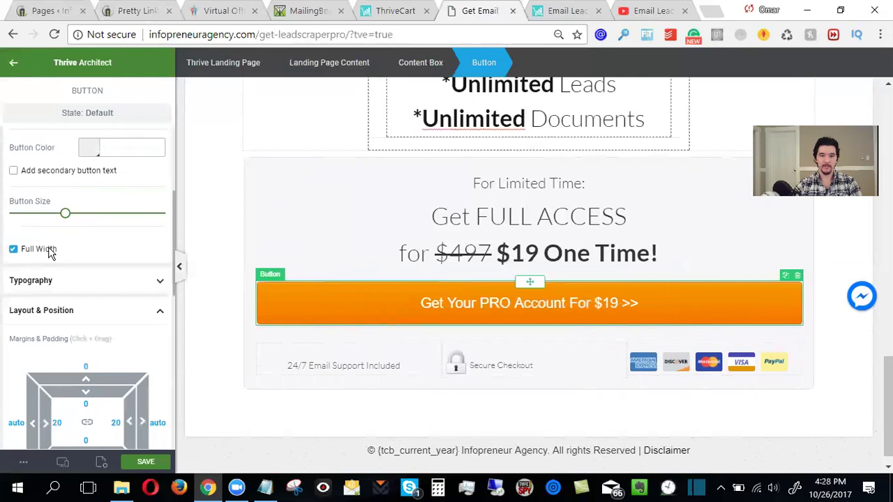
# Step: Enlarge the button text's font size to about 47 px
pyautogui.scroll(3, 67, 202)
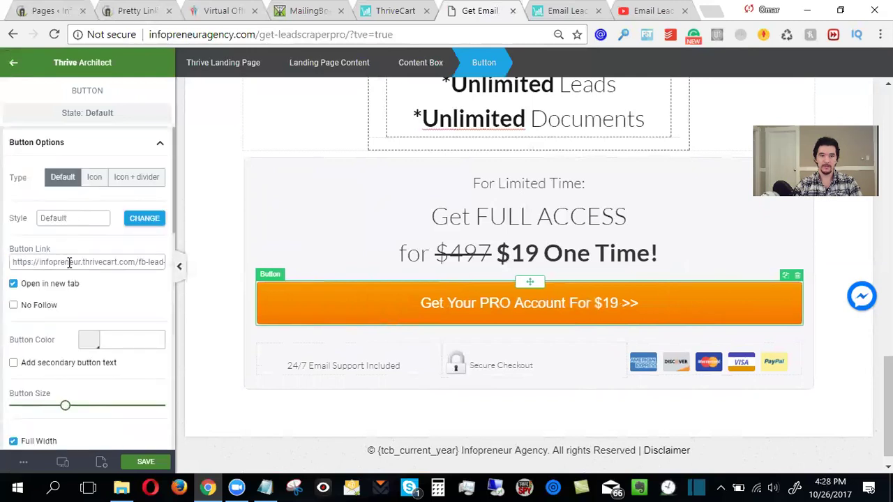
pyautogui.scroll(-6, 133, 342)
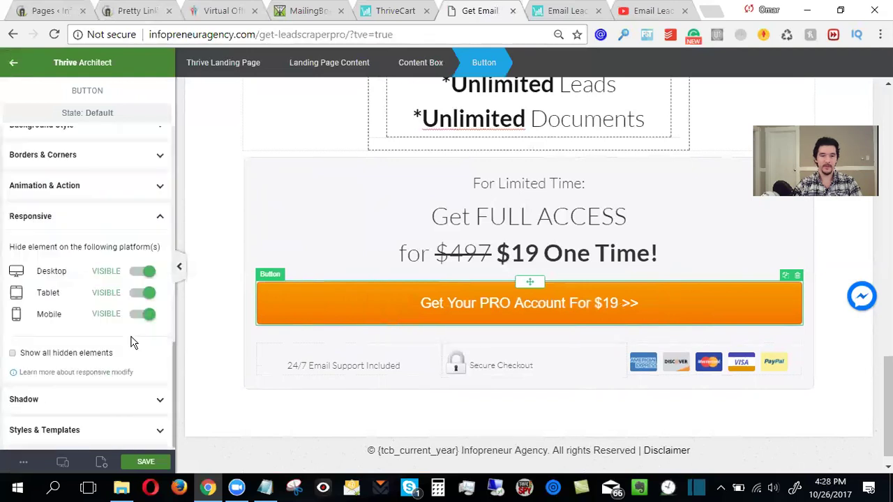
pyautogui.scroll(3, 133, 342)
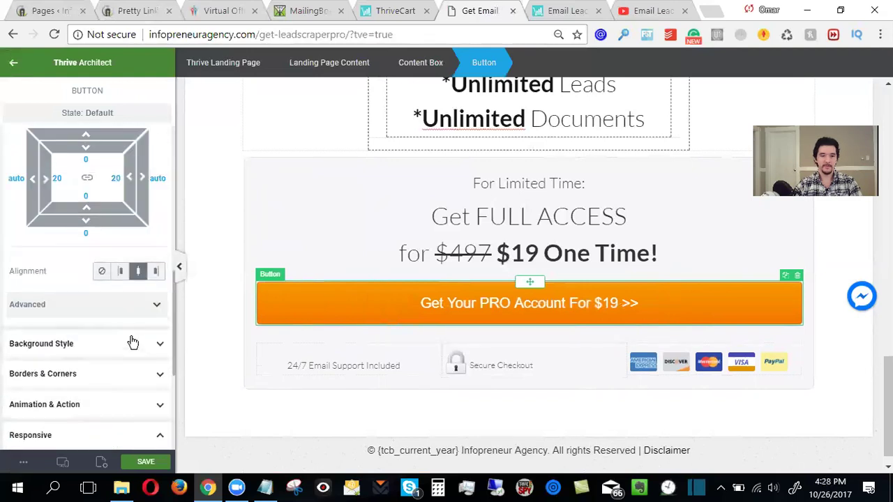
pyautogui.scroll(3, 343, 361)
pyautogui.scroll(-3, 342, 361)
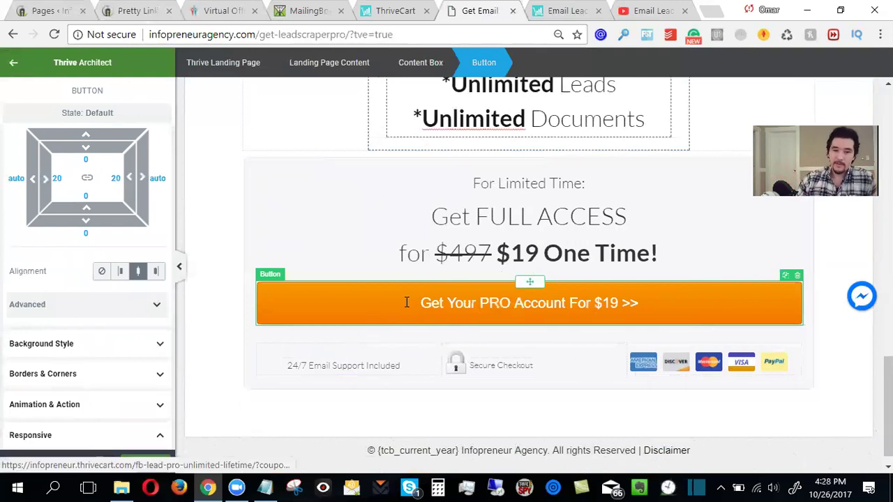
pyautogui.click(484, 302)
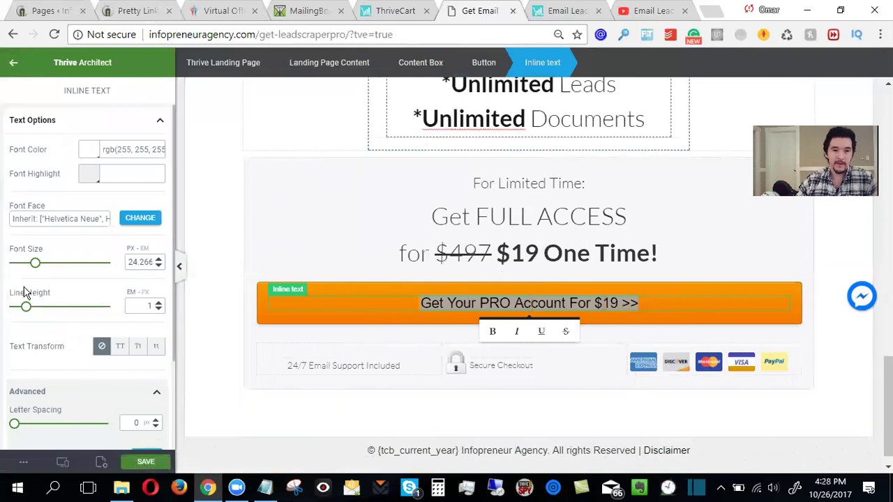
pyautogui.moveTo(37, 269); pyautogui.dragTo(59, 271)
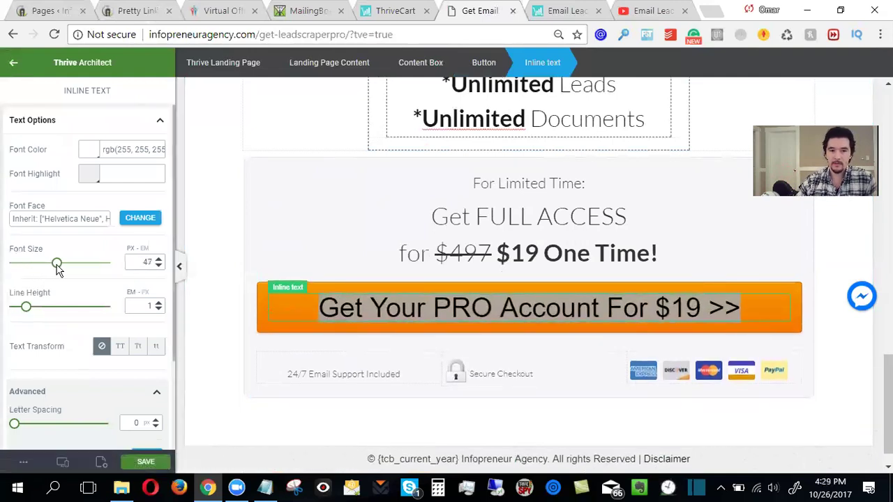
# Step: Enlarge the button text to 50 px and set its font to web-safe Arial, Helvetica, sans-serif
pyautogui.moveTo(61, 270); pyautogui.dragTo(63, 271)
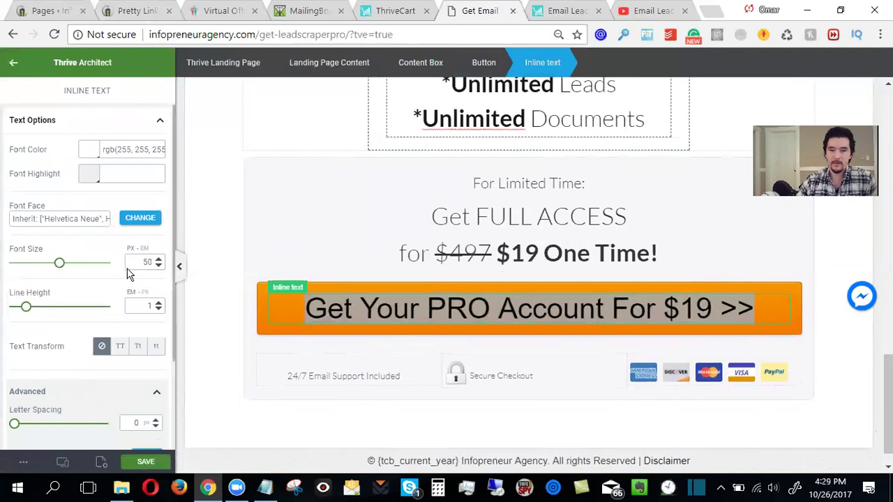
pyautogui.click(231, 322)
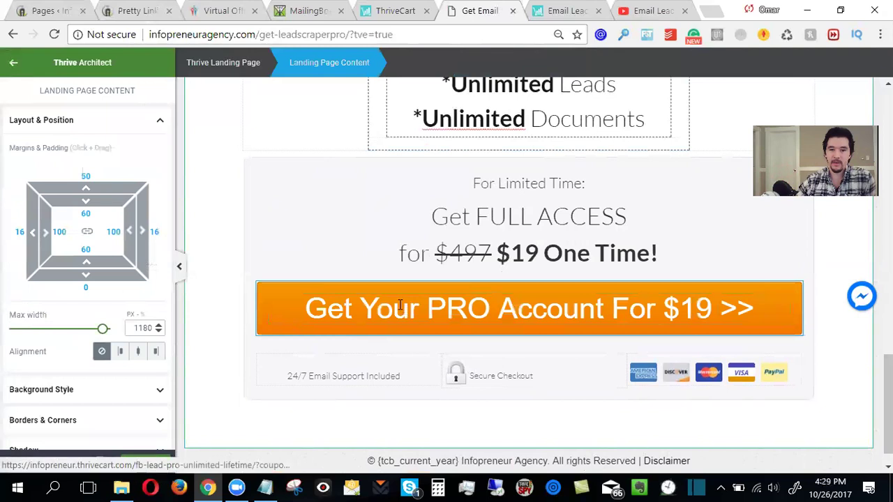
pyautogui.moveTo(313, 314); pyautogui.dragTo(794, 307)
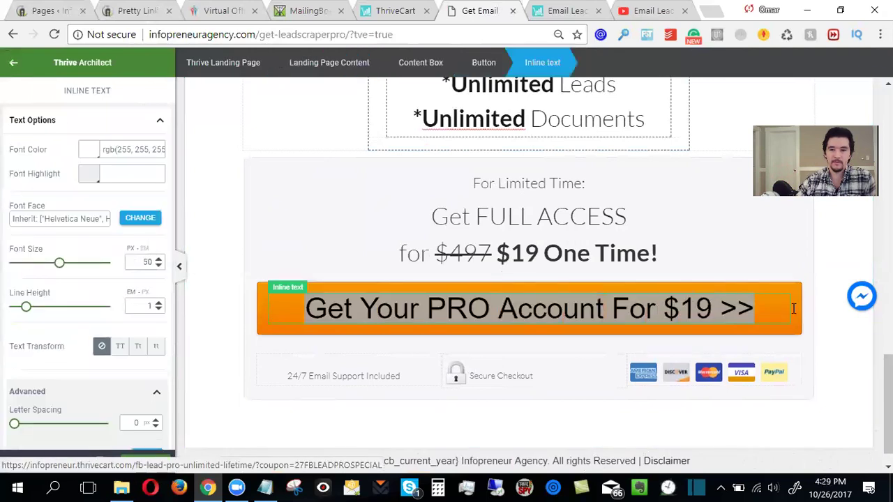
pyautogui.click(136, 219)
pyautogui.click(58, 273)
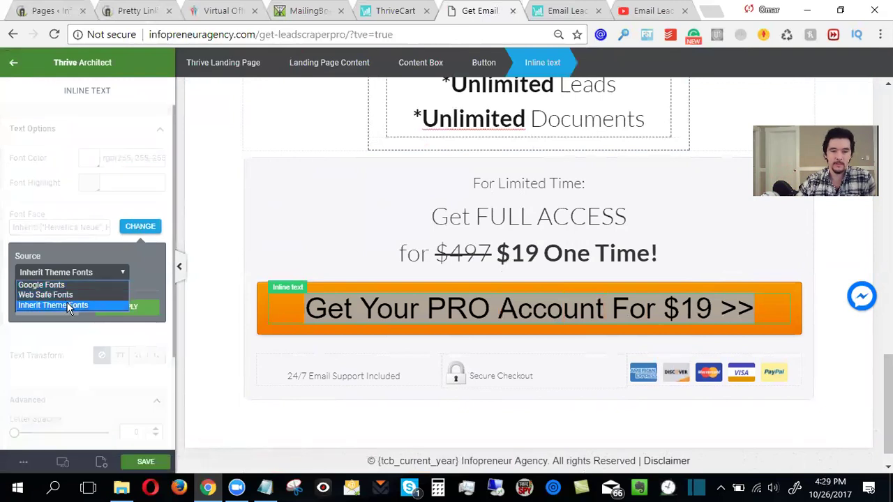
pyautogui.click(66, 295)
pyautogui.click(69, 304)
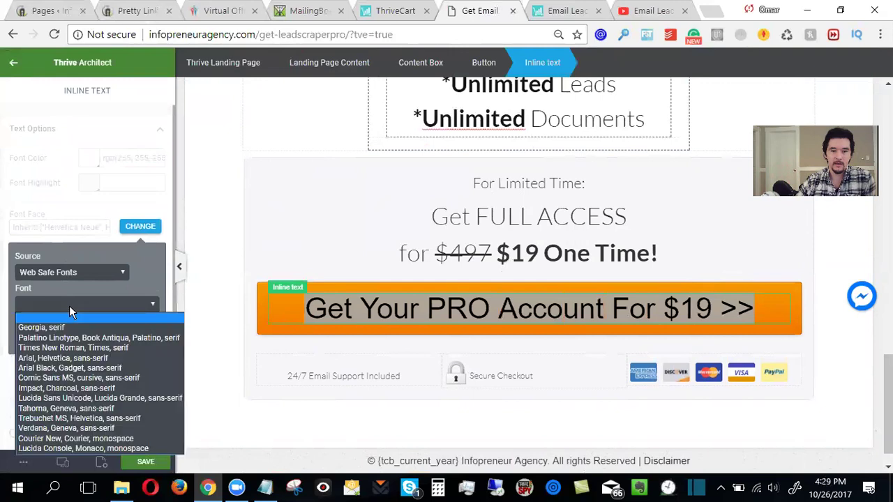
pyautogui.click(81, 360)
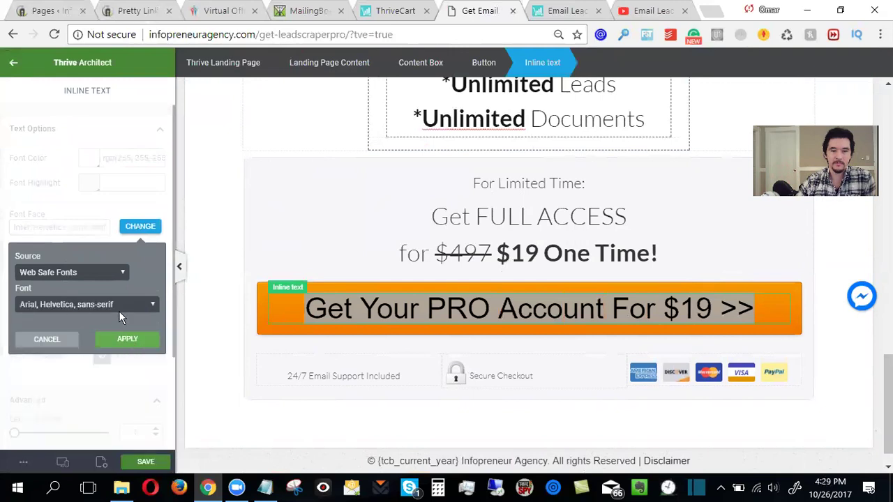
pyautogui.click(124, 340)
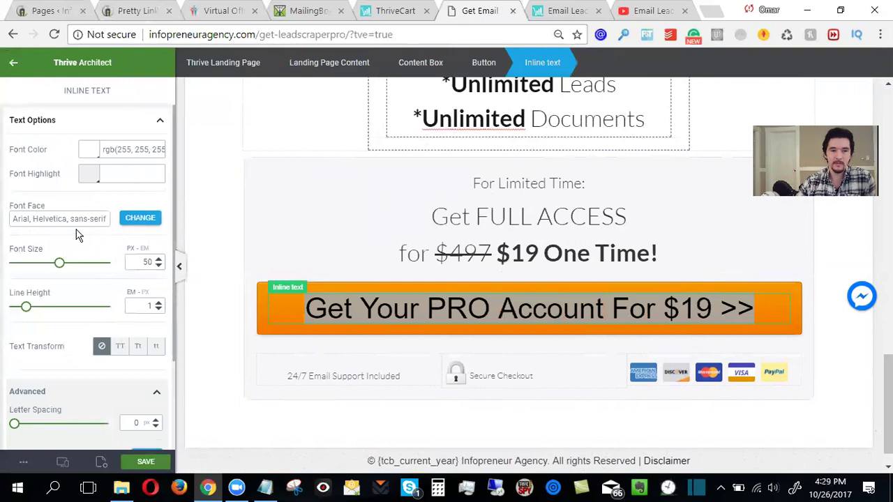
# Step: Preview Impact on the button text, then reapply Arial, Helvetica, sans-serif
pyautogui.click(158, 221)
pyautogui.click(81, 307)
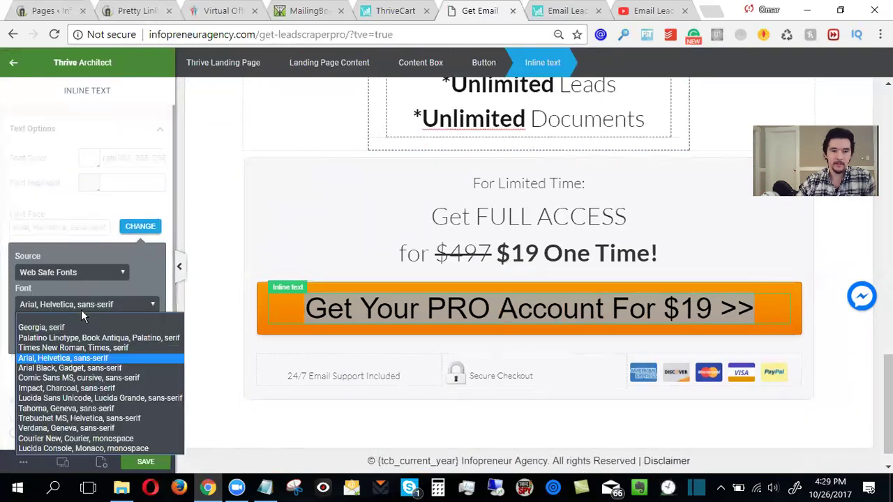
pyautogui.click(81, 390)
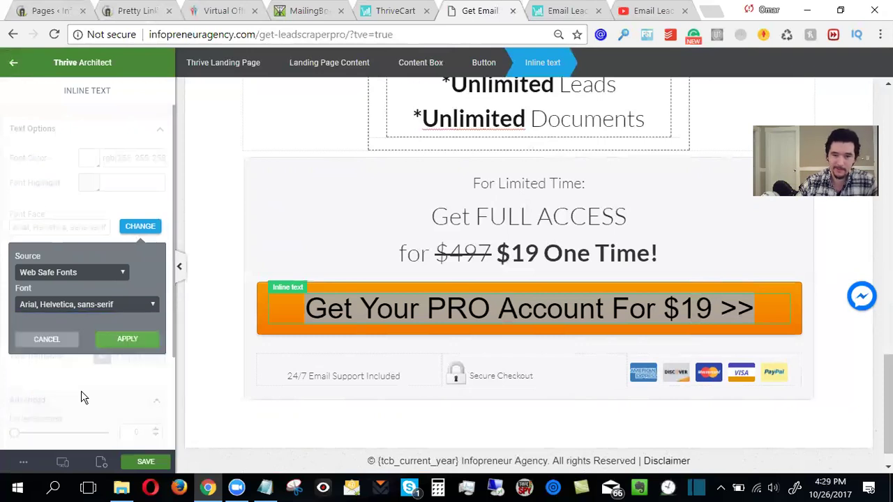
pyautogui.click(67, 307)
pyautogui.click(67, 357)
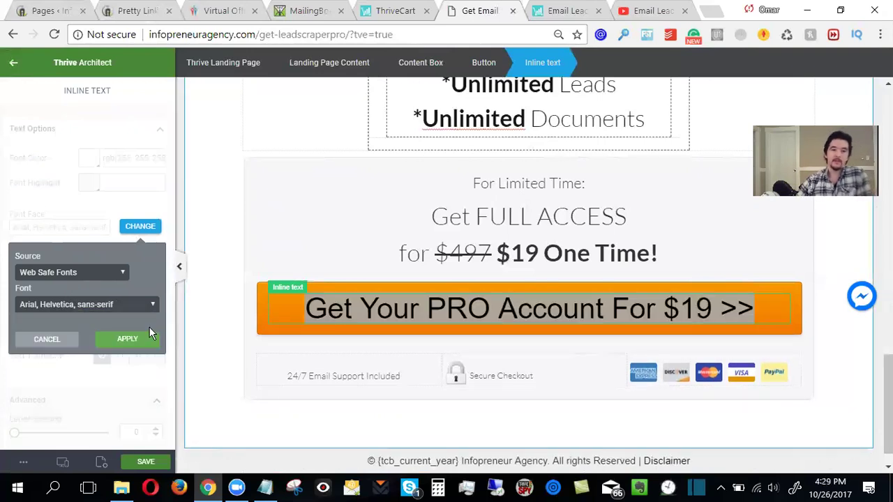
pyautogui.click(128, 340)
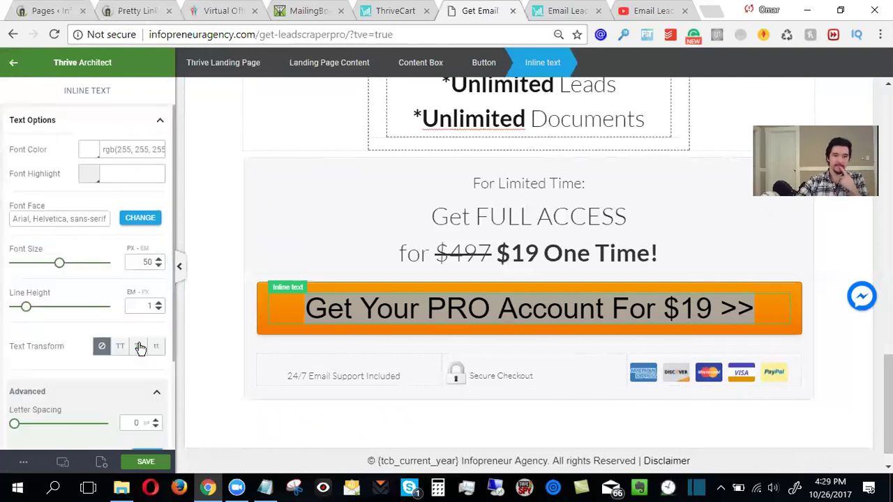
pyautogui.click(294, 299)
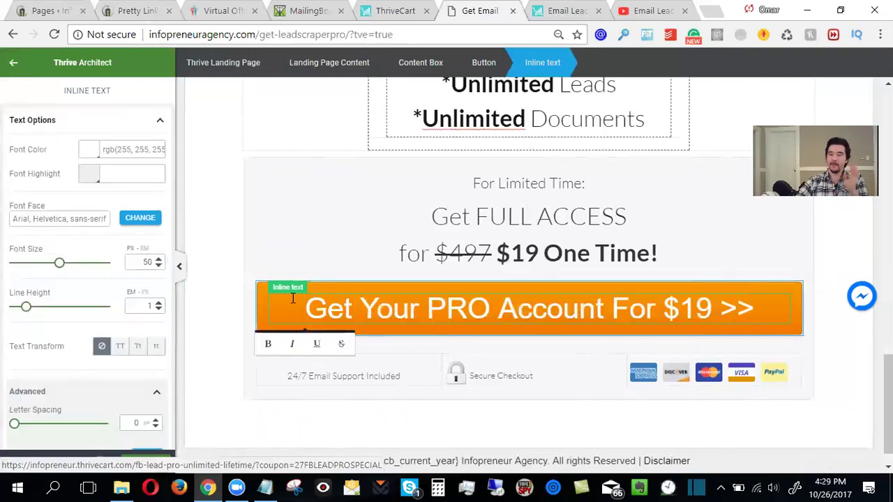
pyautogui.click(275, 260)
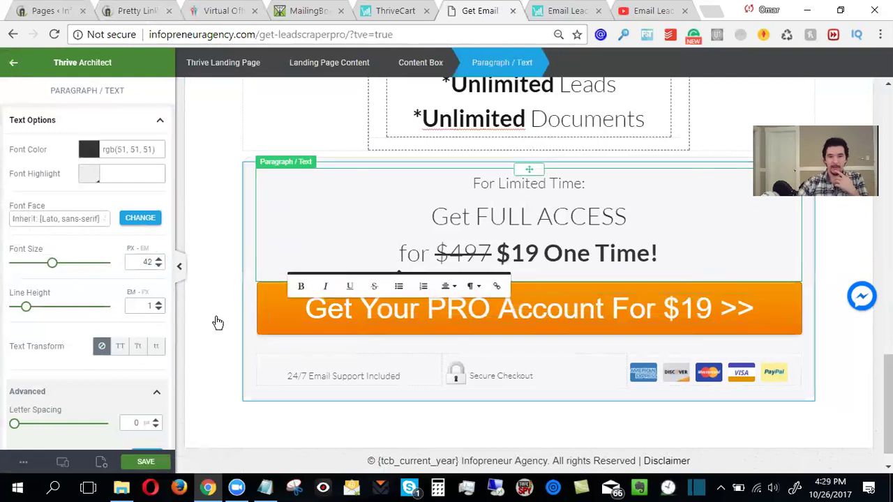
pyautogui.click(262, 323)
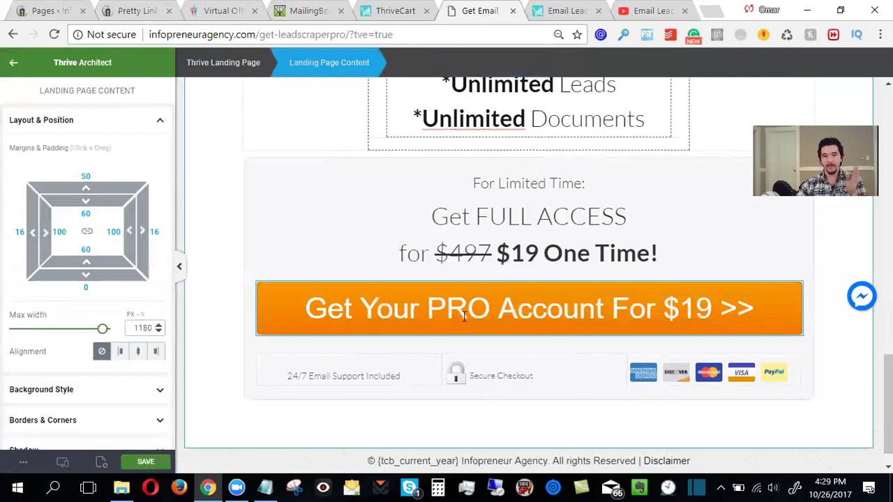
# Step: Replace the $19 button's old link with the get-leadscraperpro-now URL copied from Notepad
pyautogui.click(267, 307)
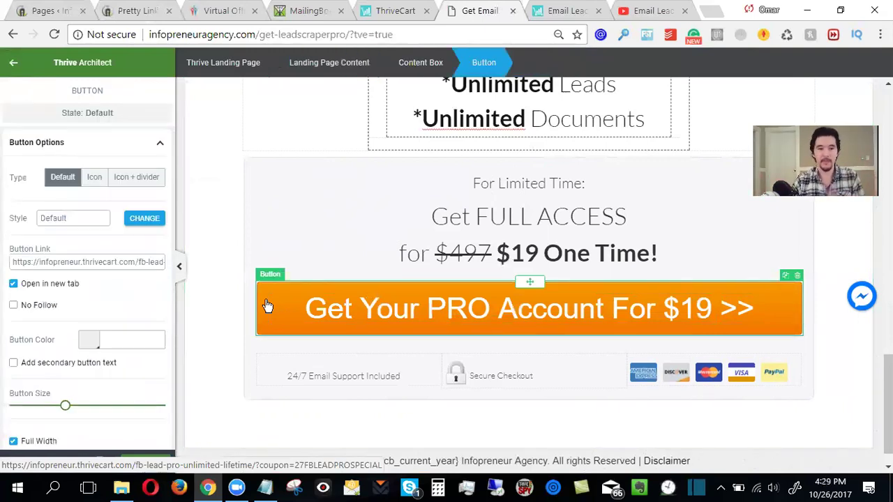
pyautogui.moveTo(44, 263); pyautogui.dragTo(150, 264)
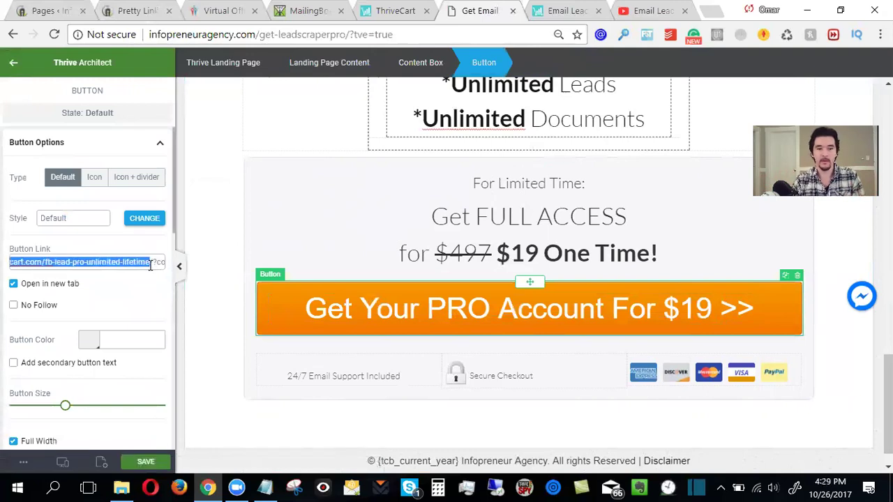
pyautogui.hotkey('ctrl', 'a')
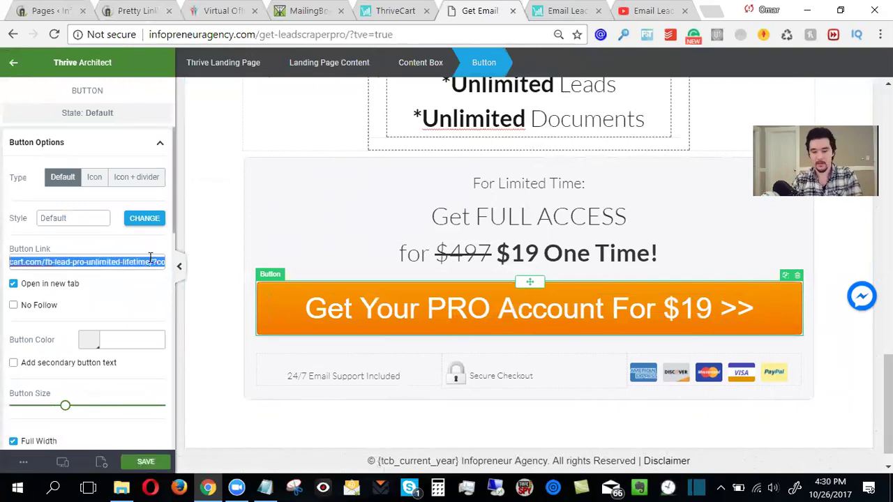
pyautogui.press('BackSpace')
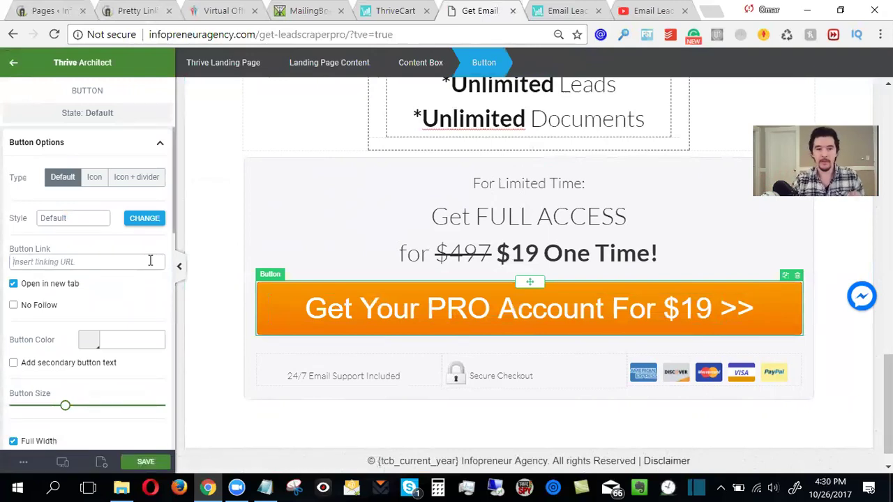
pyautogui.click(265, 487)
pyautogui.moveTo(314, 67); pyautogui.dragTo(5, 69)
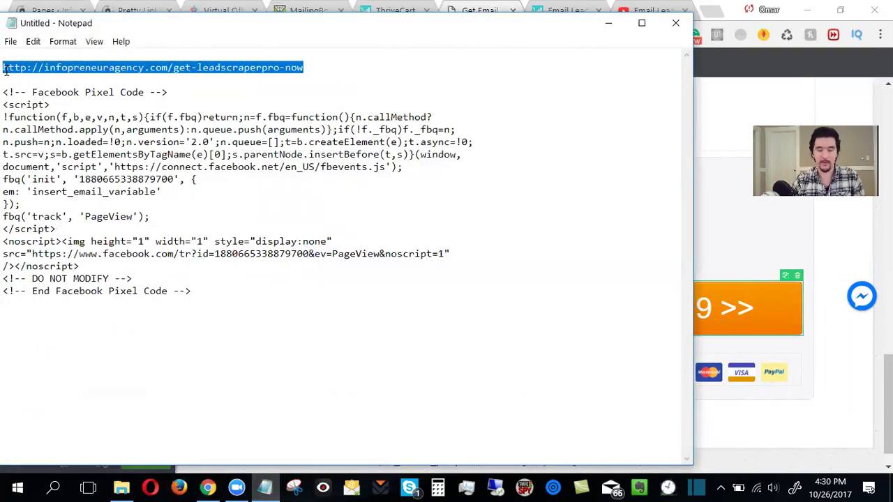
pyautogui.click(861, 256)
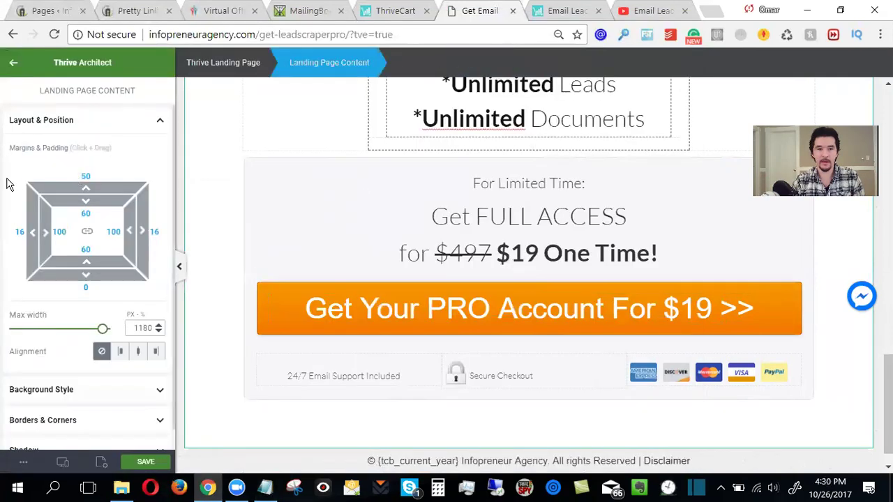
pyautogui.click(272, 333)
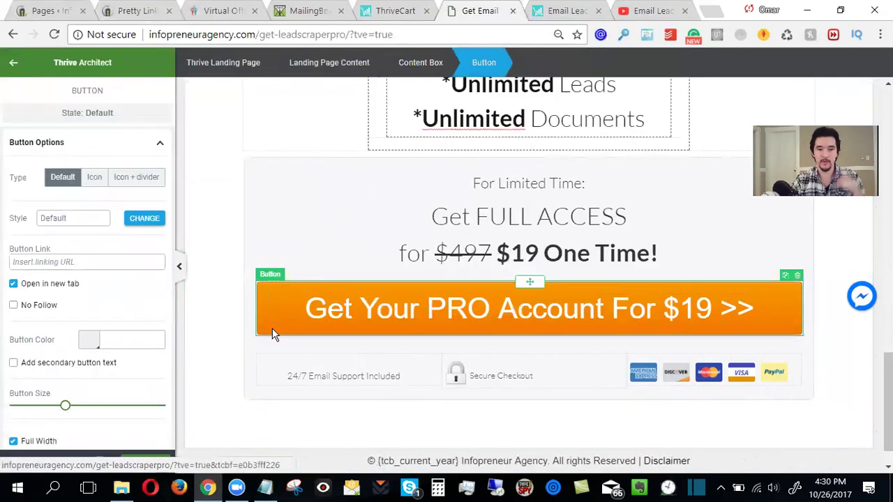
pyautogui.click(67, 263)
pyautogui.hotkey('ctrl', 'v')
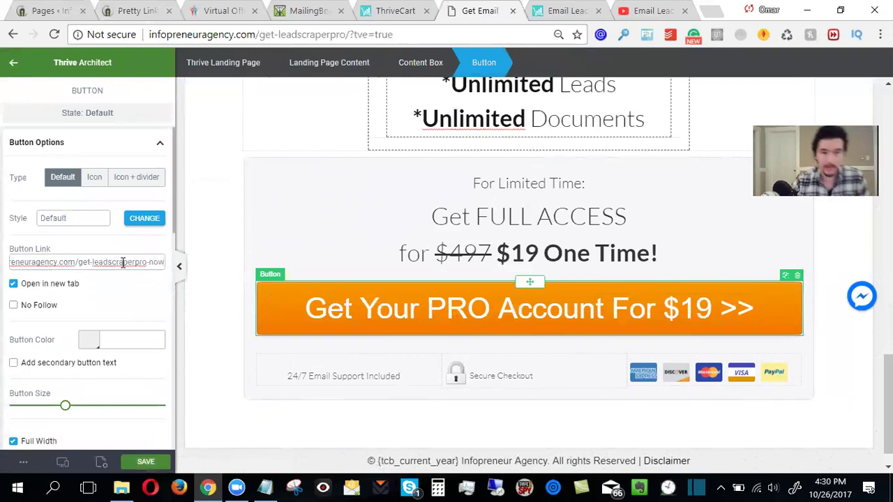
# Step: Check the pasted button link and save the landing page
pyautogui.tripleClick(107, 257)
pyautogui.scroll(-3, 111, 287)
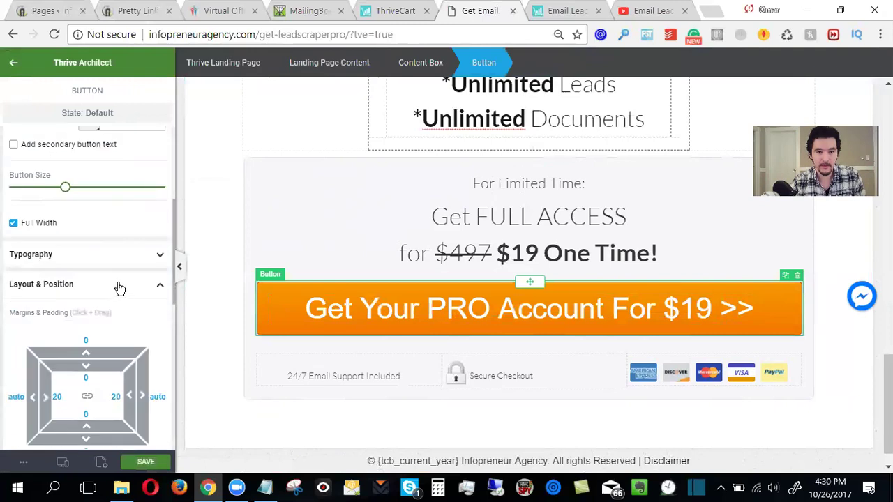
pyautogui.scroll(3, 120, 287)
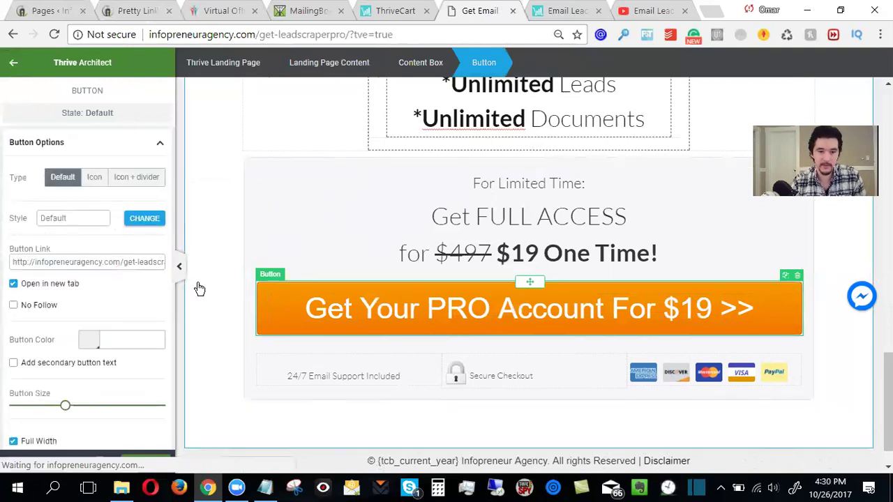
pyautogui.click(300, 272)
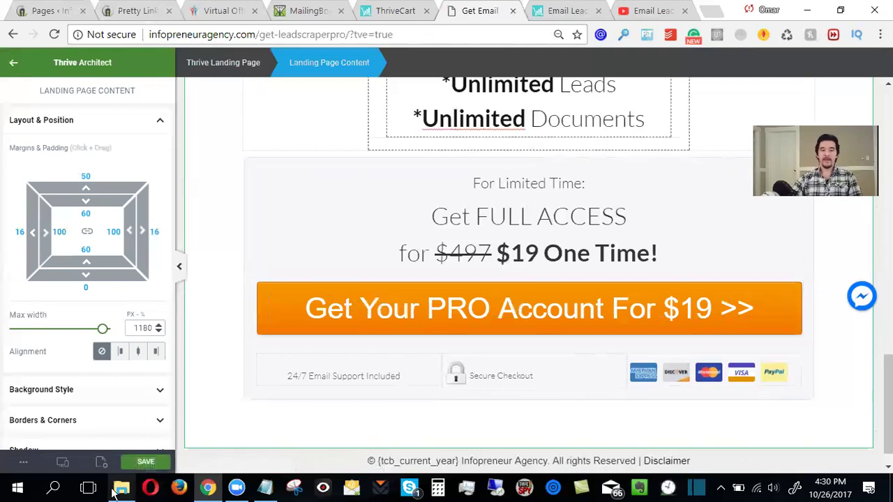
pyautogui.click(146, 463)
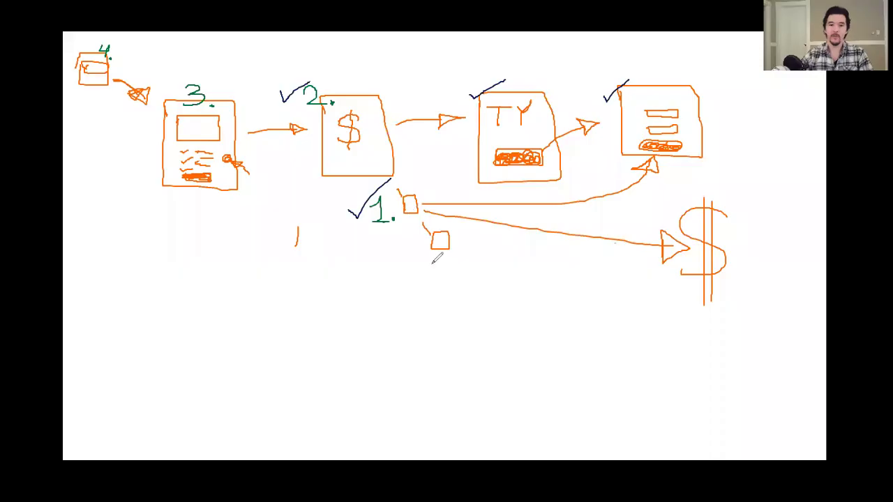
# Step: Tick step 3 and draw dark-blue arrows linking traffic, page 3, the $ page, TY page and list page
pyautogui.moveTo(167, 88); pyautogui.dragTo(211, 60)
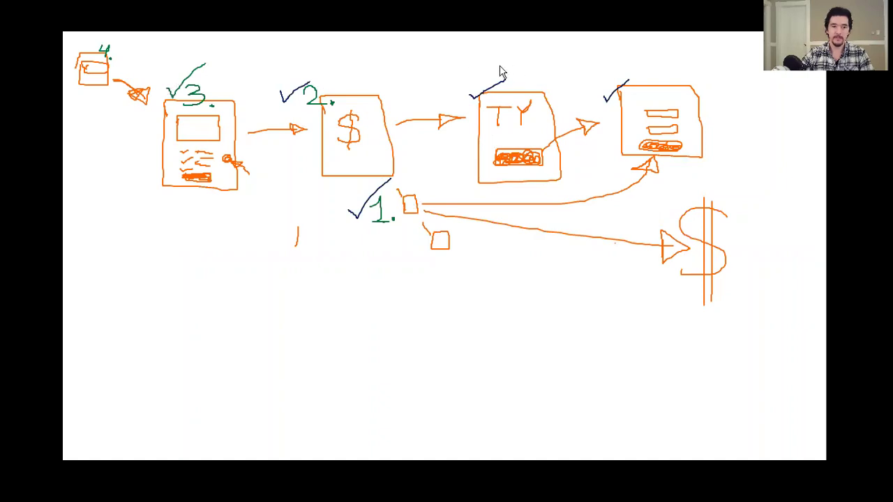
pyautogui.moveTo(174, 88); pyautogui.dragTo(218, 62)
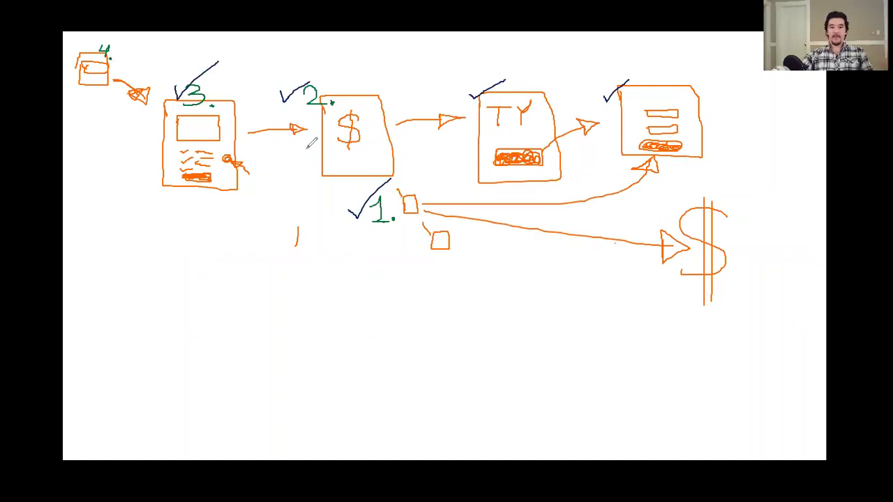
pyautogui.moveTo(134, 244)
pyautogui.mouseDown()
pyautogui.moveTo(181, 171)
pyautogui.moveTo(187, 193)
pyautogui.mouseUp()
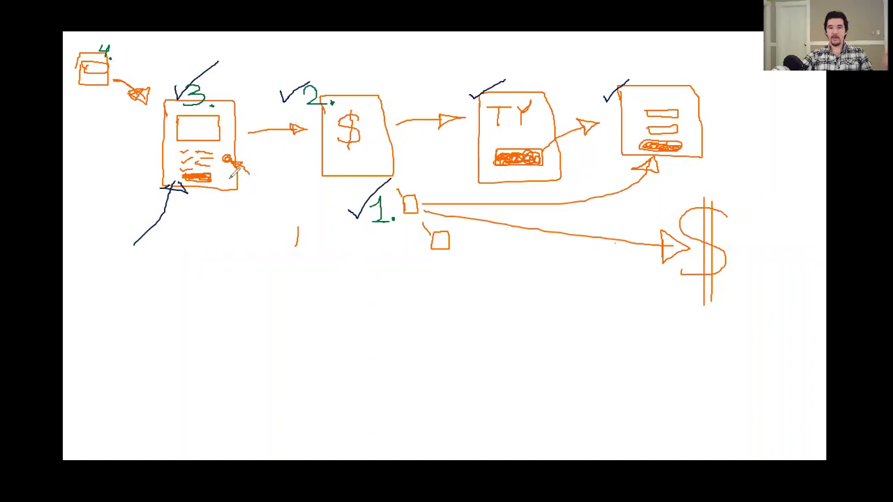
pyautogui.moveTo(238, 185)
pyautogui.mouseDown()
pyautogui.moveTo(322, 155)
pyautogui.moveTo(312, 160)
pyautogui.moveTo(307, 141)
pyautogui.moveTo(324, 152)
pyautogui.moveTo(314, 157)
pyautogui.mouseUp()
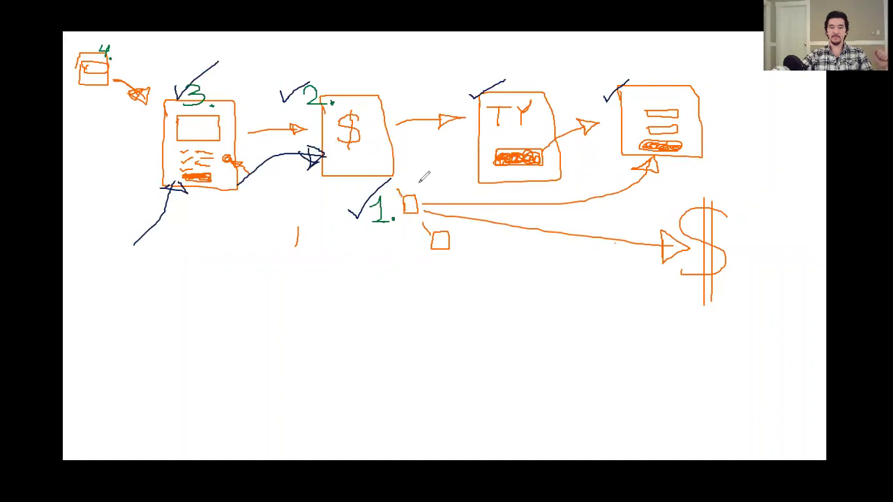
pyautogui.moveTo(399, 165); pyautogui.dragTo(416, 183)
pyautogui.moveTo(397, 149); pyautogui.dragTo(486, 138)
pyautogui.moveTo(579, 155); pyautogui.dragTo(637, 120)
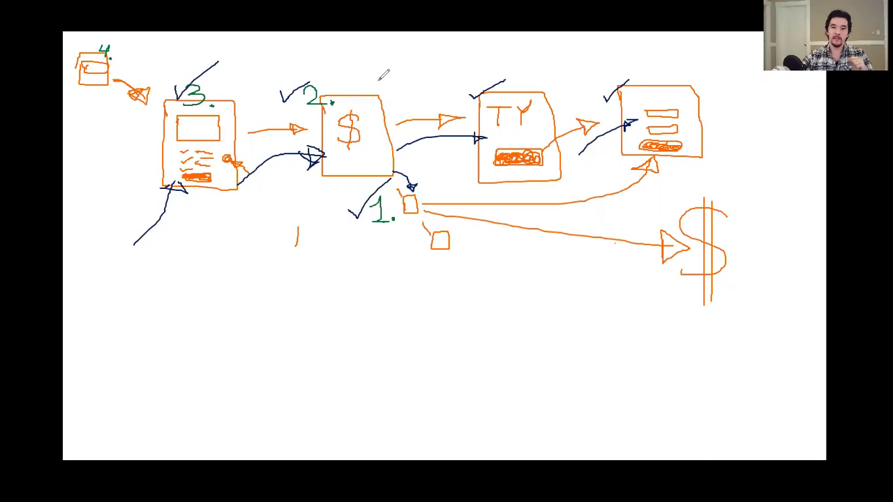
# Step: Add more small boxes below box 1, tick the second, and draw a line to the dollar sign
pyautogui.moveTo(462, 256)
pyautogui.mouseDown()
pyautogui.moveTo(463, 269)
pyautogui.moveTo(480, 254)
pyautogui.moveTo(463, 257)
pyautogui.moveTo(496, 296)
pyautogui.moveTo(507, 278)
pyautogui.moveTo(489, 279)
pyautogui.moveTo(545, 317)
pyautogui.moveTo(542, 294)
pyautogui.moveTo(519, 295)
pyautogui.mouseUp()
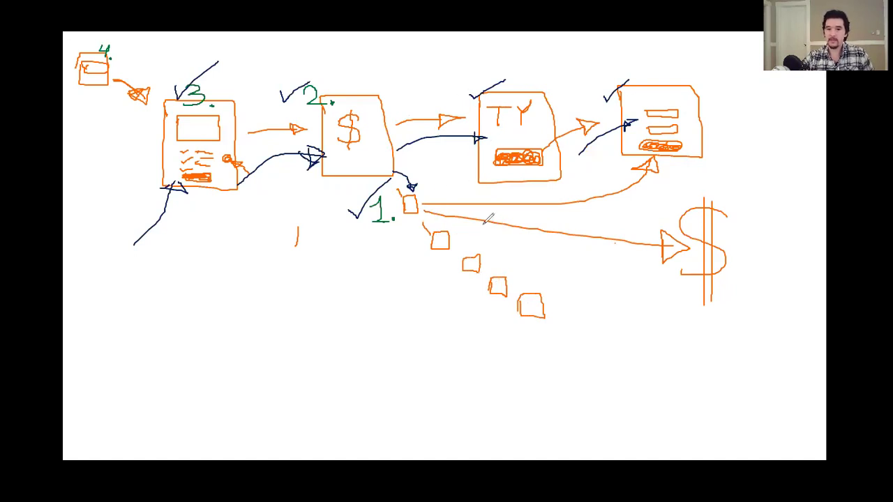
pyautogui.moveTo(417, 254); pyautogui.dragTo(447, 231)
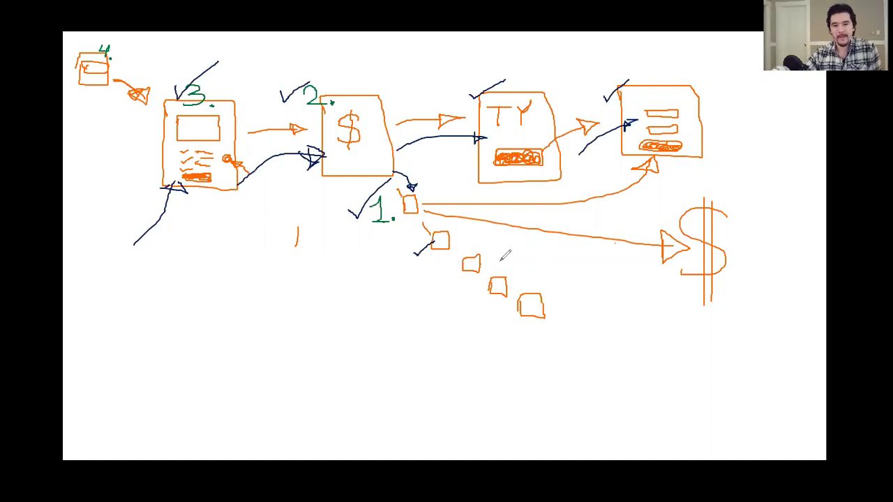
pyautogui.moveTo(462, 247)
pyautogui.mouseDown()
pyautogui.moveTo(607, 244)
pyautogui.moveTo(605, 259)
pyautogui.moveTo(649, 242)
pyautogui.moveTo(605, 273)
pyautogui.moveTo(660, 232)
pyautogui.moveTo(604, 237)
pyautogui.mouseUp()
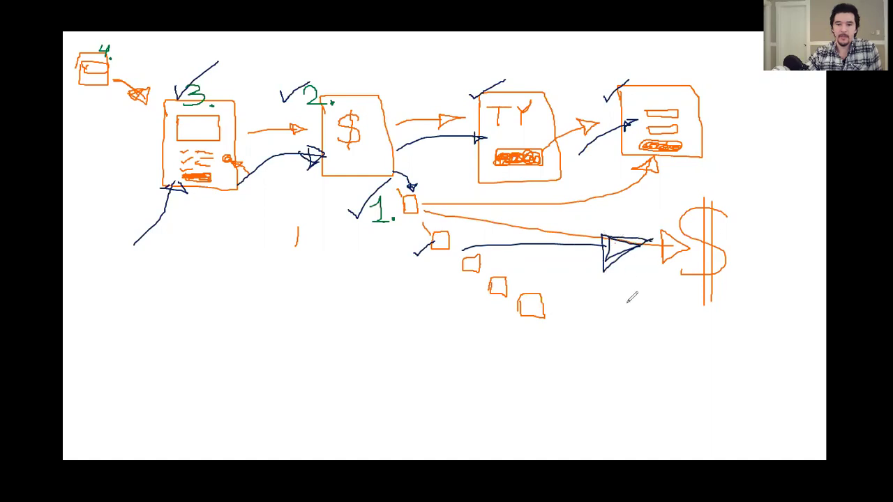